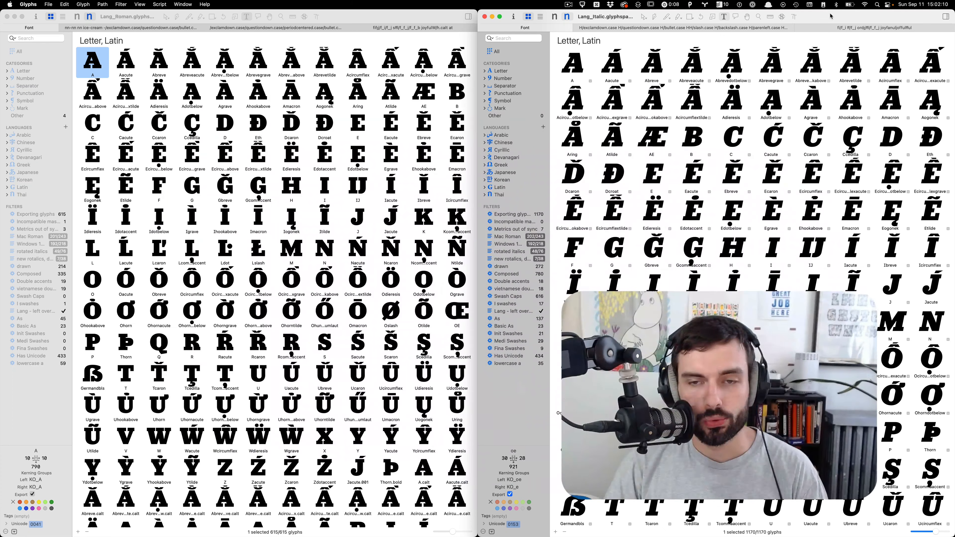
# Step: Switch to Safari and review the checked and unchecked tasks in the "Planned for v0.3" GitHub issue
pyautogui.hotkey('ctrl', 'Left')
pyautogui.scroll(-10, 541, 144)
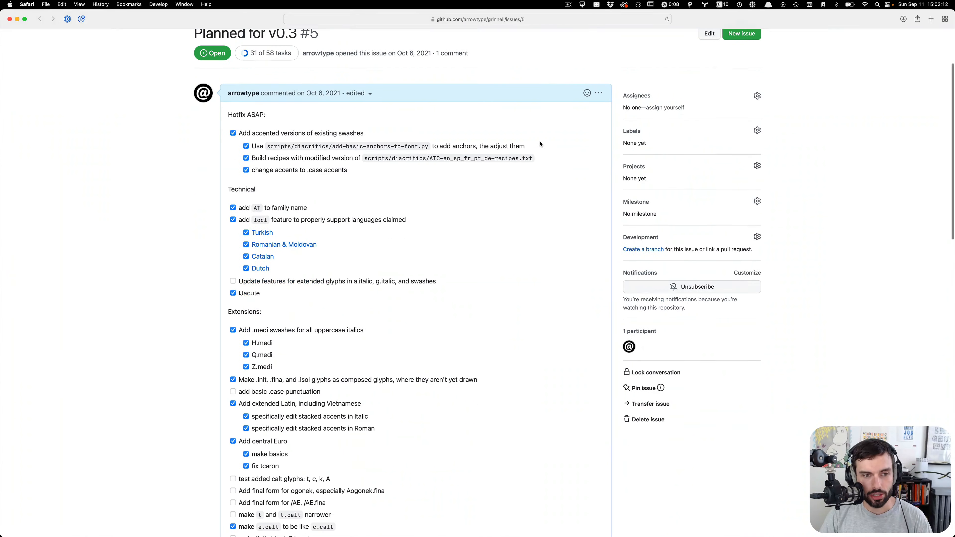
pyautogui.scroll(-9, 499, 413)
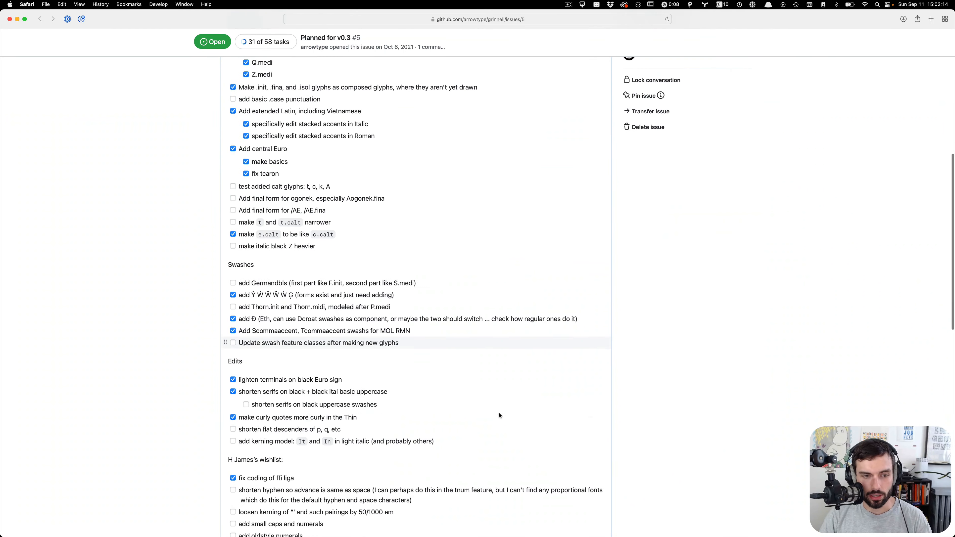
pyautogui.scroll(-4, 500, 412)
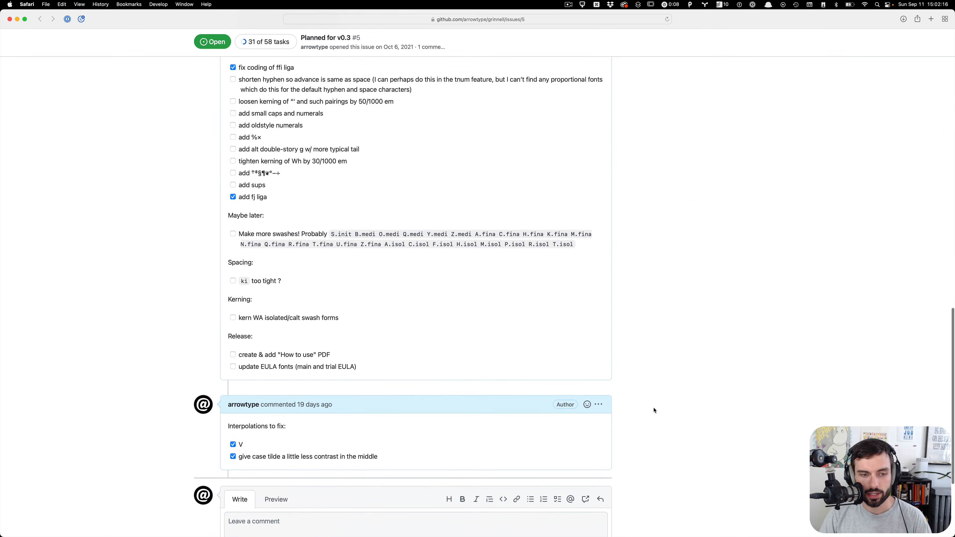
pyautogui.scroll(7, 655, 410)
pyautogui.scroll(20, 654, 410)
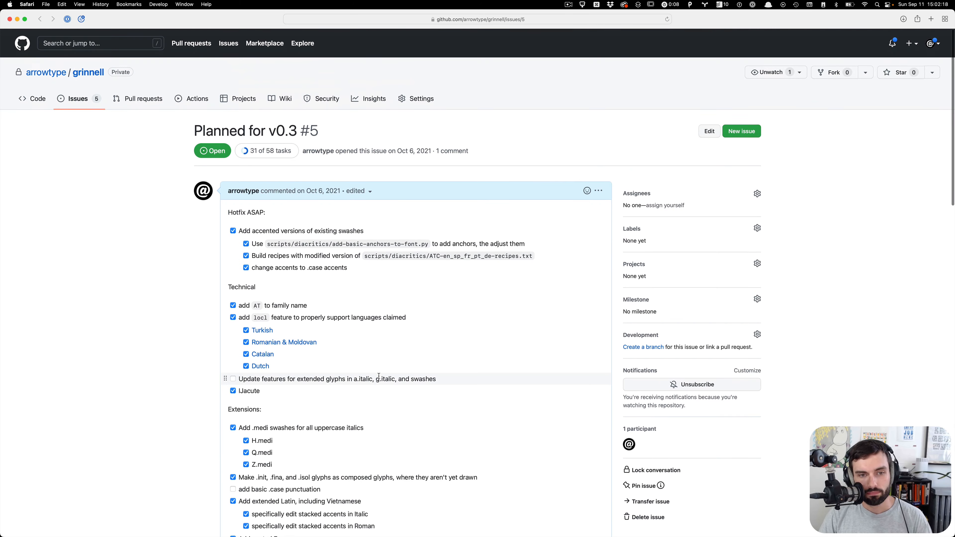
pyautogui.scroll(-2, 380, 379)
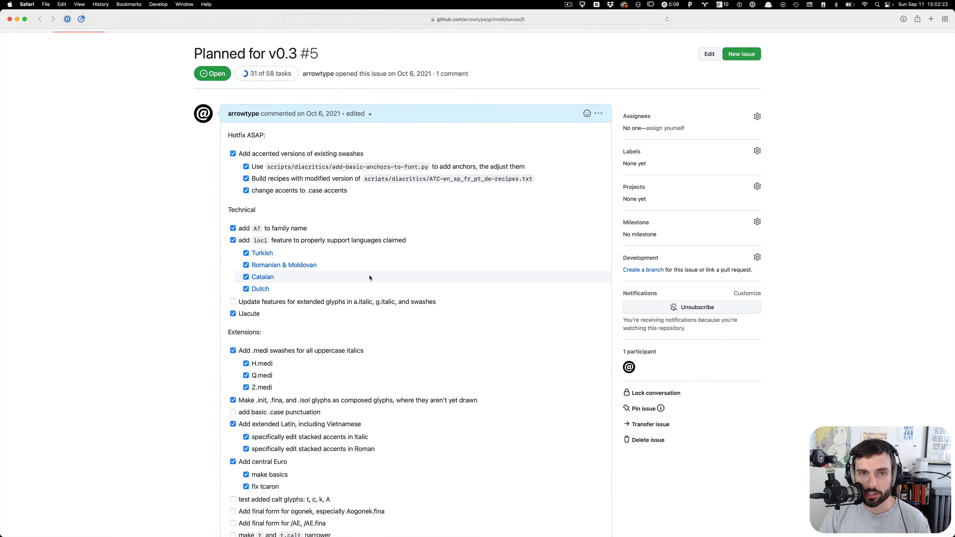
pyautogui.scroll(-5, 370, 278)
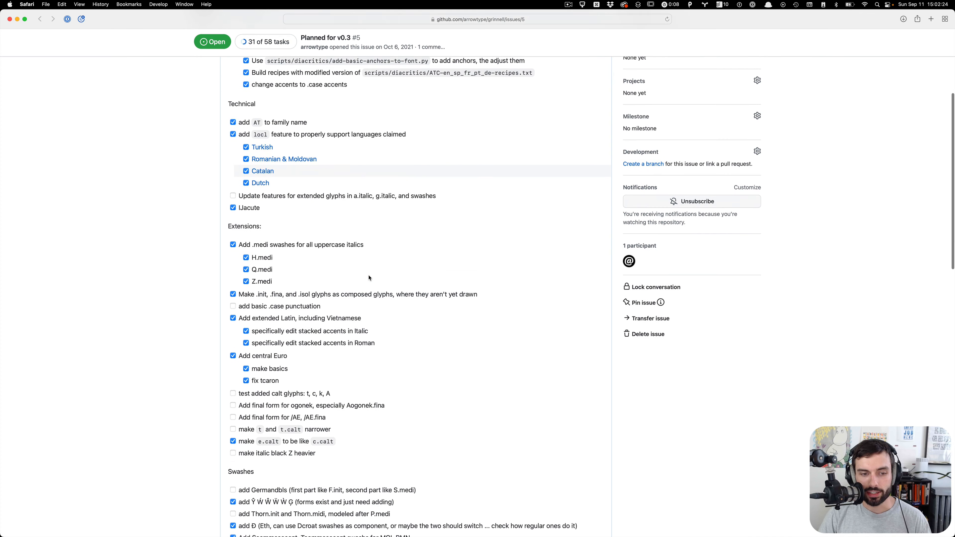
pyautogui.scroll(-3, 651, 415)
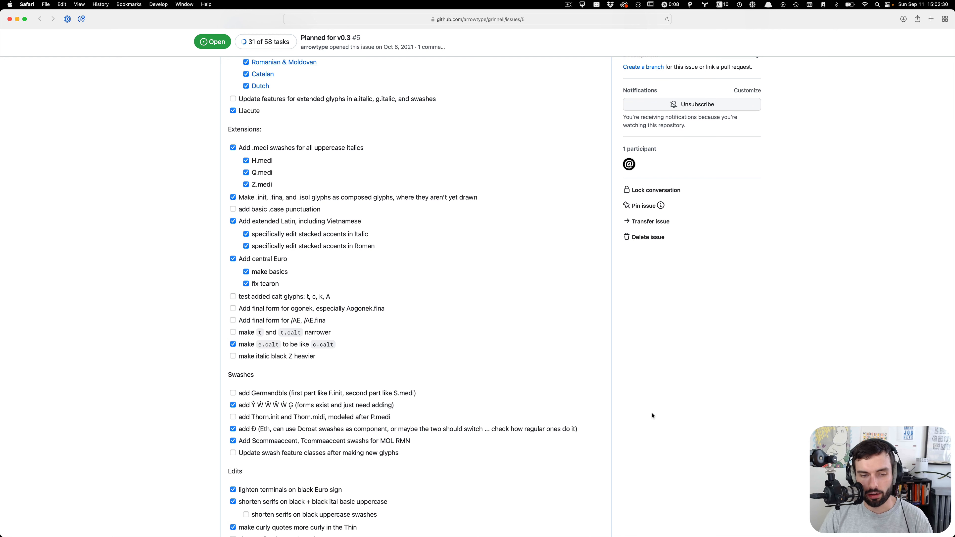
pyautogui.scroll(-8, 653, 415)
pyautogui.scroll(2, 687, 375)
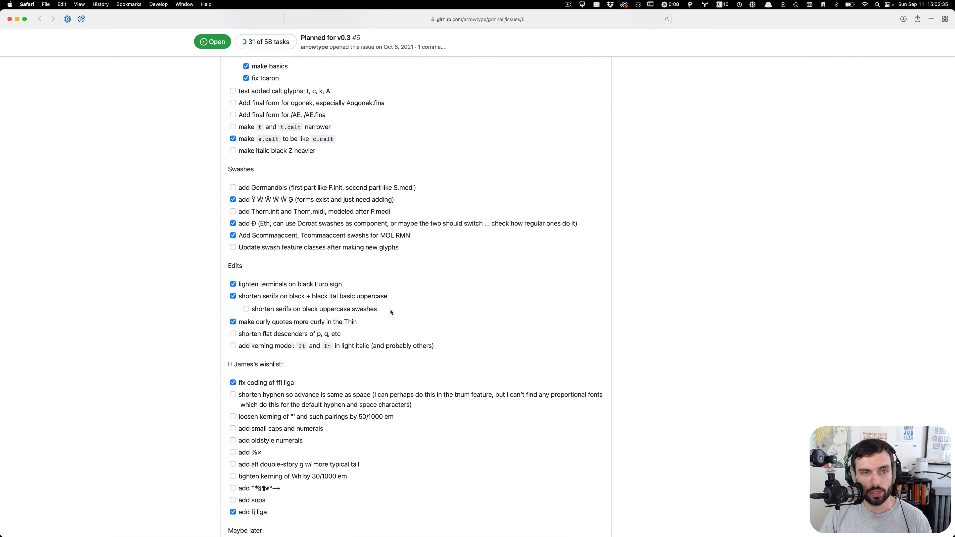
pyautogui.scroll(-3, 391, 298)
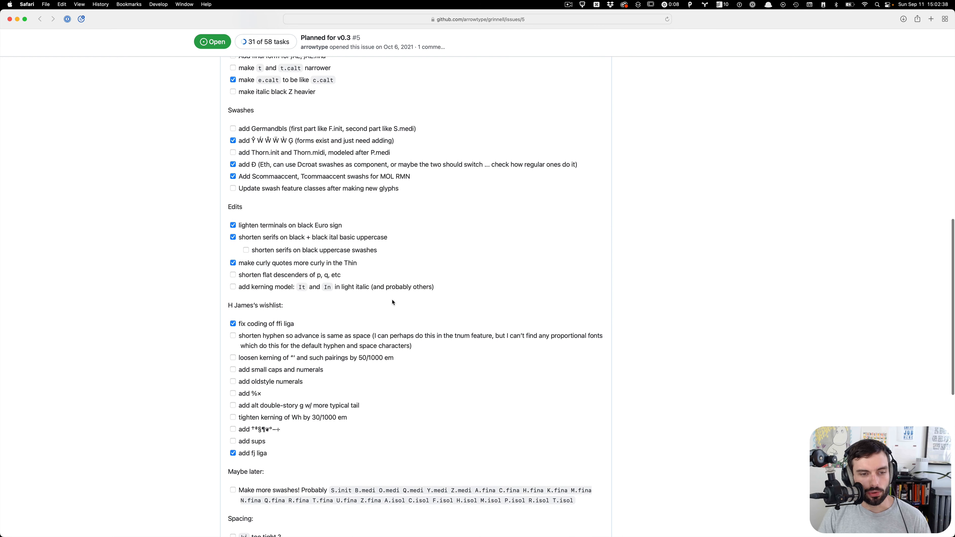
pyautogui.scroll(-5, 395, 300)
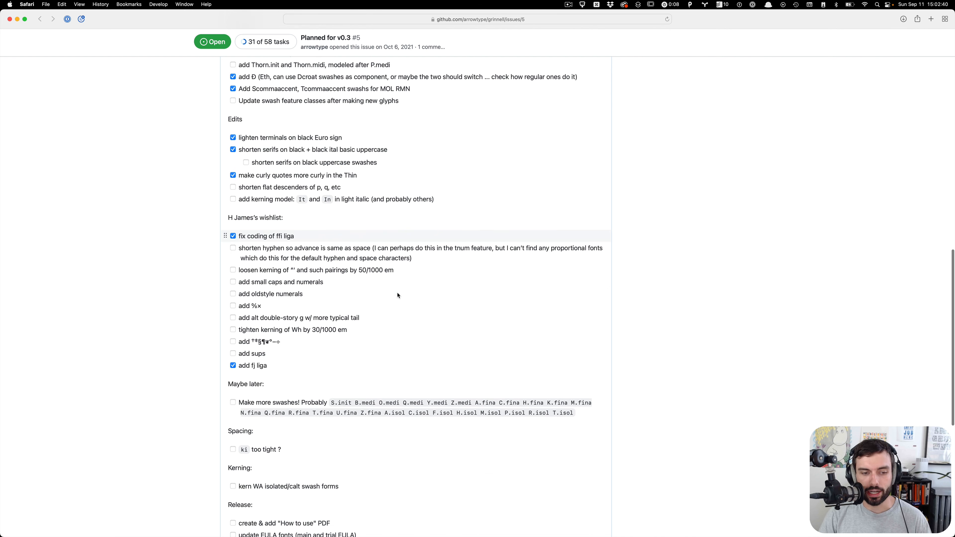
pyautogui.scroll(-1, 398, 295)
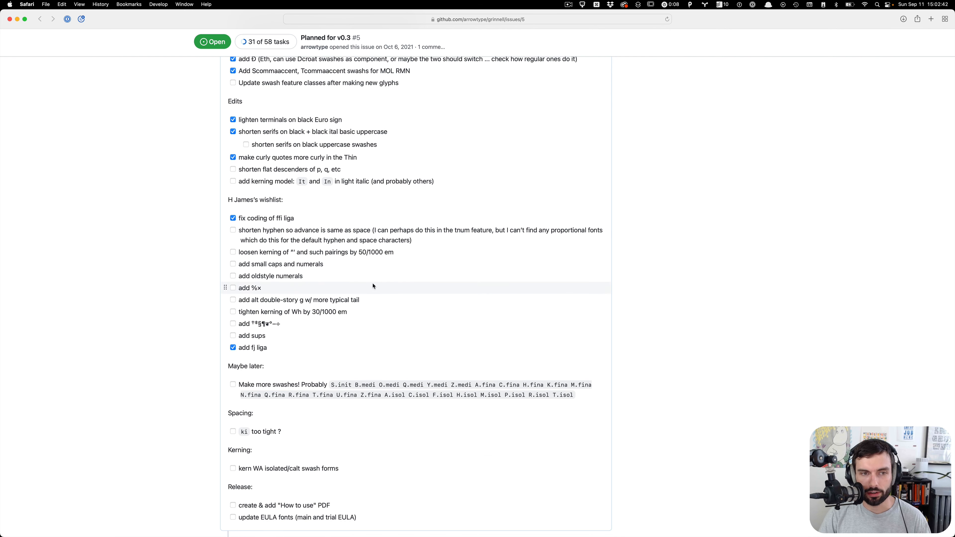
pyautogui.scroll(4, 374, 287)
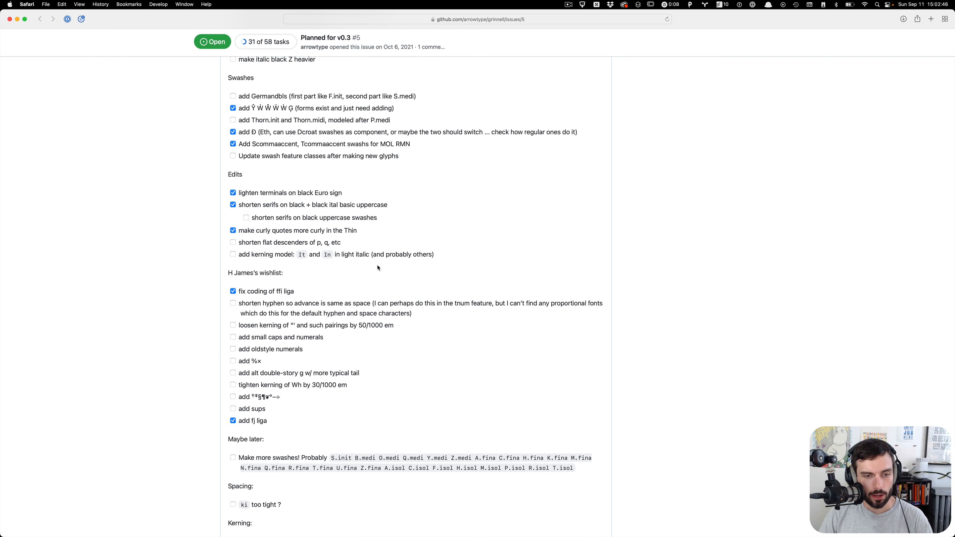
pyautogui.scroll(-1, 286, 339)
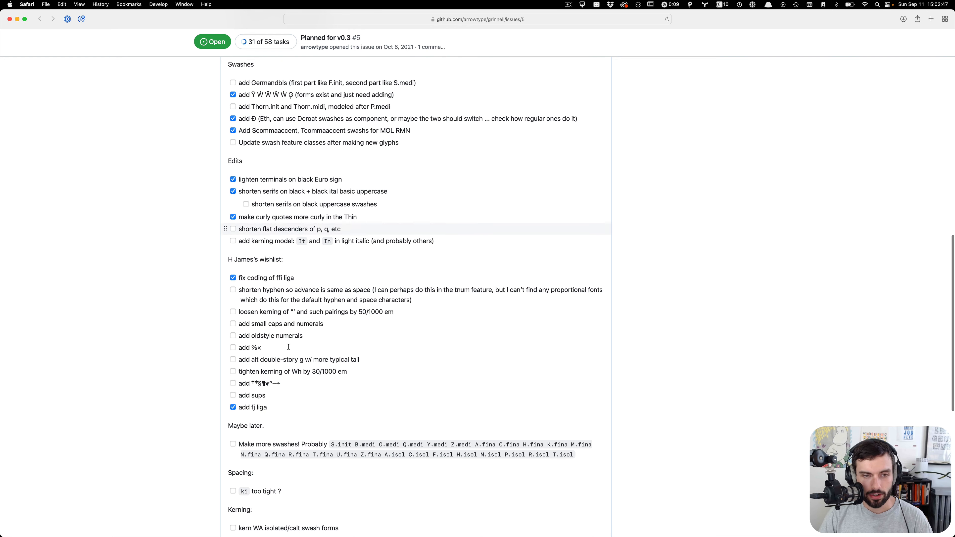
pyautogui.scroll(-5, 326, 235)
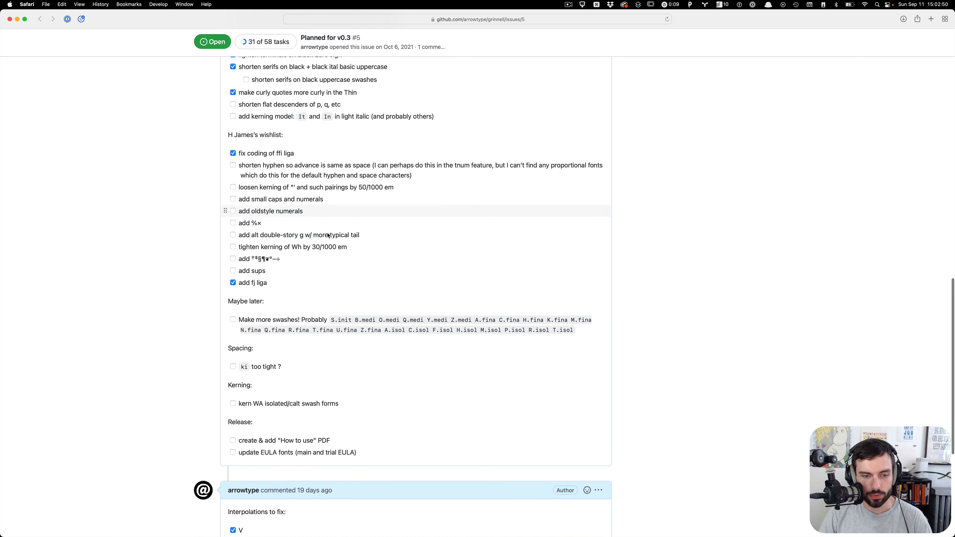
# Step: Switch back to Glyphs and filter both the Roman and Italic fonts for ".case" glyphs
pyautogui.hotkey('ctrl', 'Right')
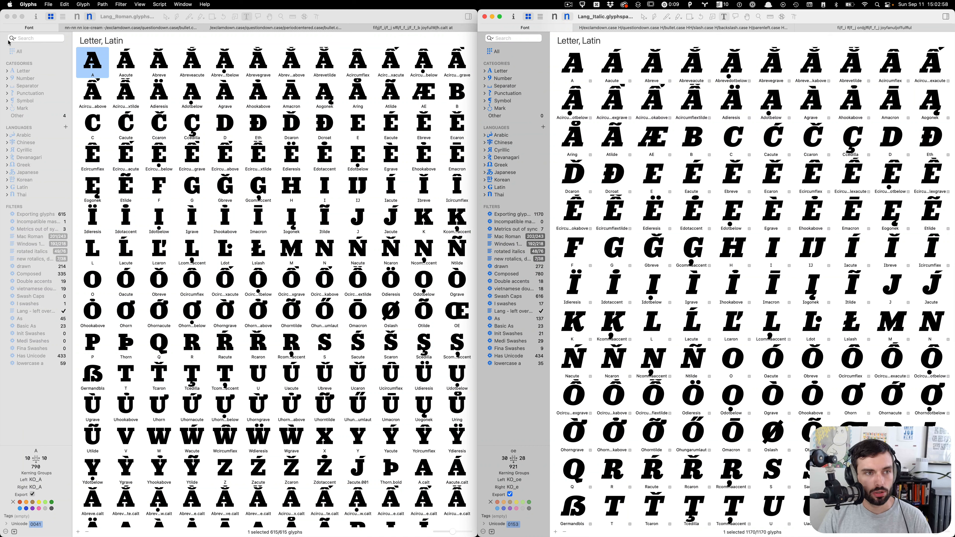
pyautogui.click(26, 38)
pyautogui.write('.case')
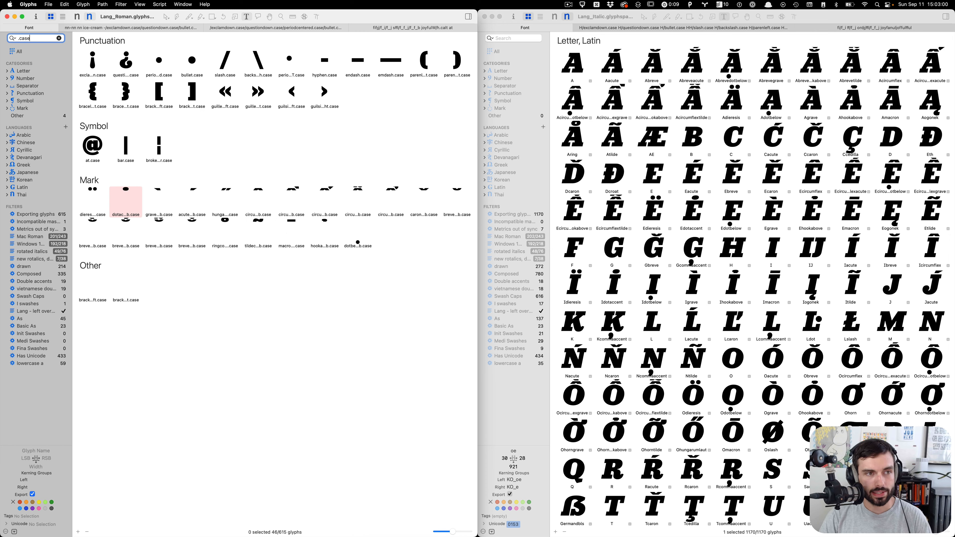
pyautogui.press('super+a')
pyautogui.press('super+c')
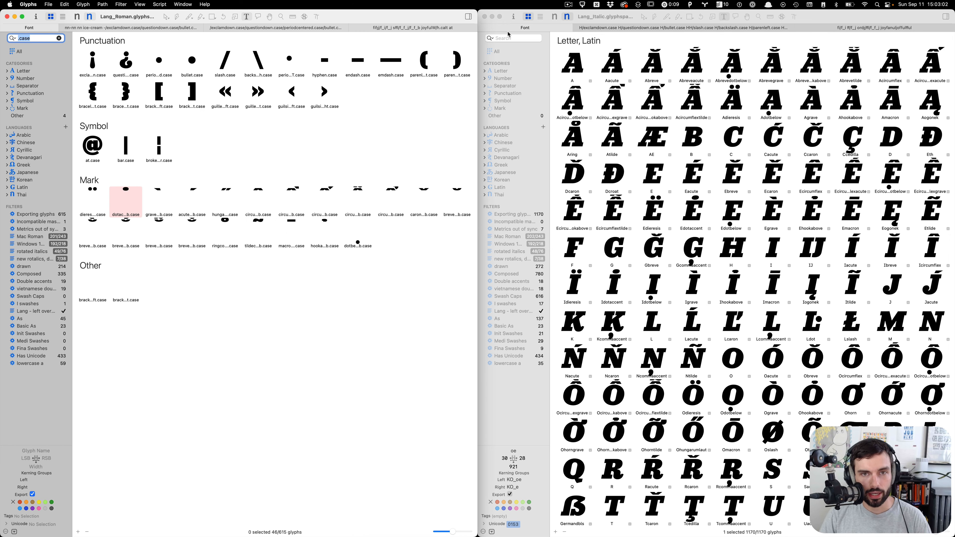
pyautogui.click(508, 37)
pyautogui.press('super+v')
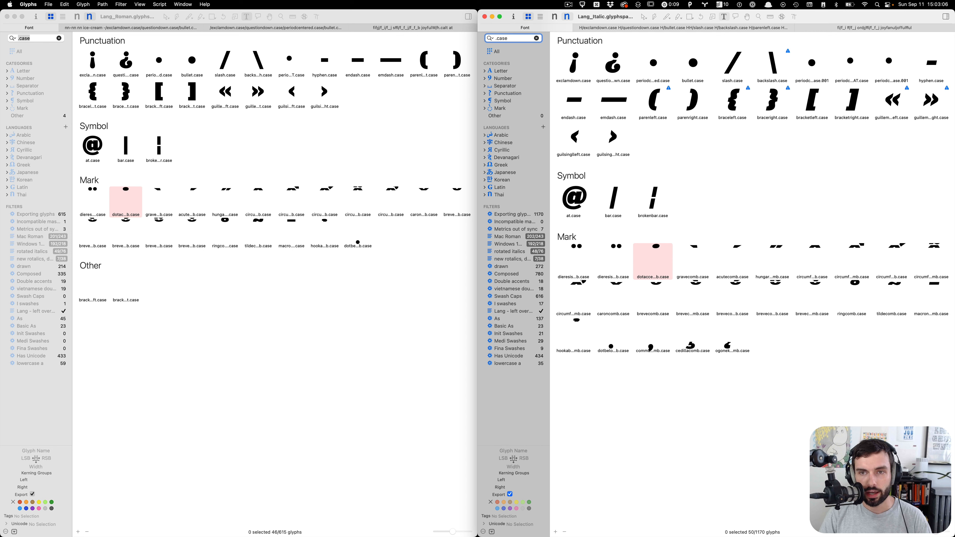
# Step: Update the metrics of the italic punctuation glyphs from backslash.case through guillemetright.case, then show the first master
pyautogui.click(763, 72)
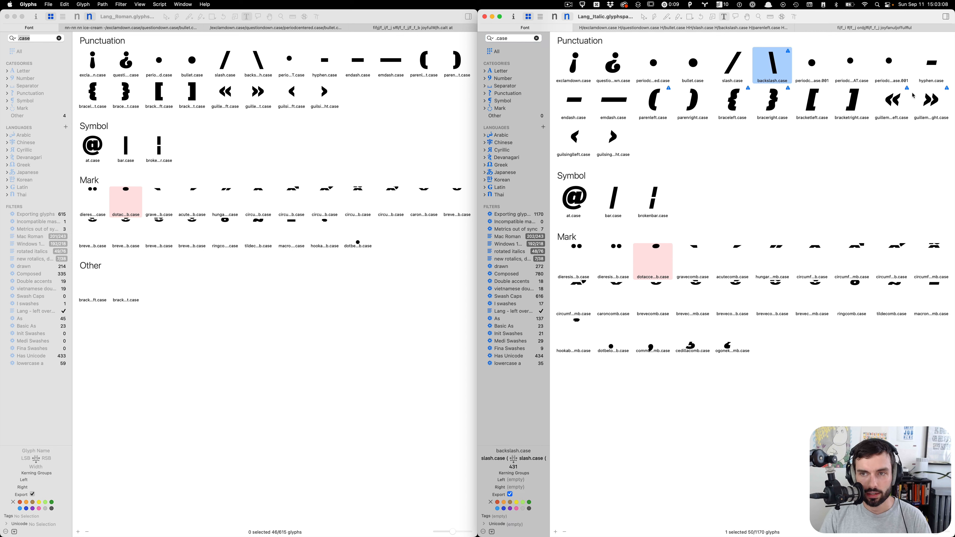
pyautogui.keyDown('shift'); pyautogui.click(920, 101); pyautogui.keyUp('shift')
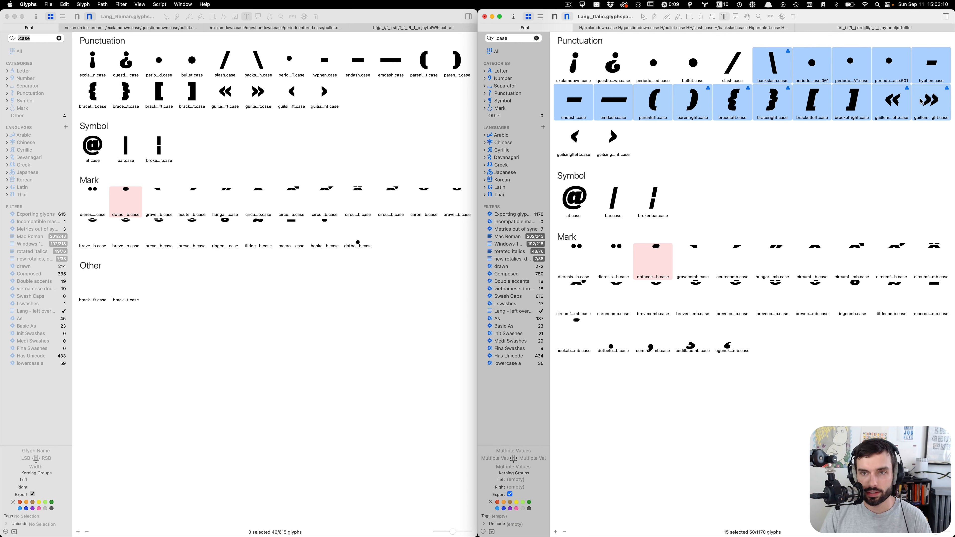
pyautogui.press('super+1')
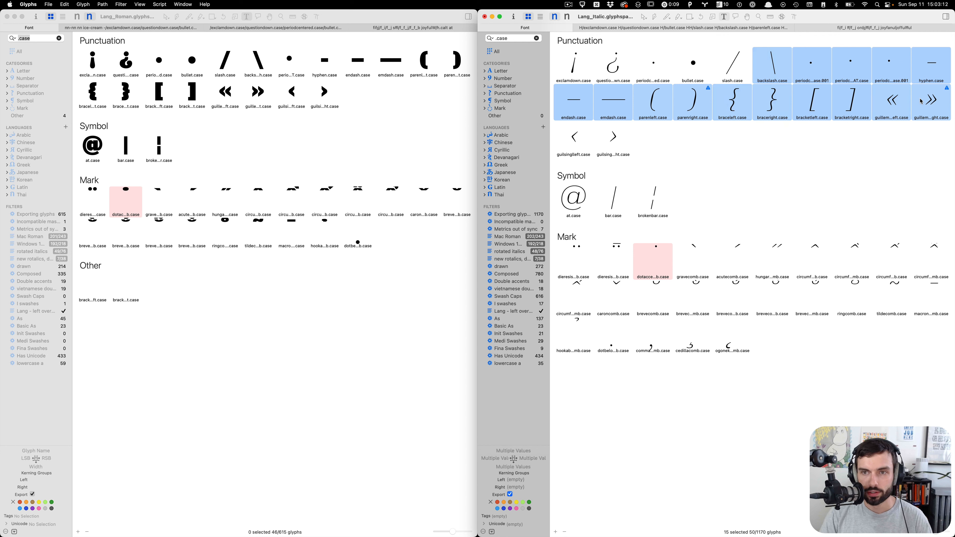
# Step: Update the out-of-sync metrics of parenright.case and guillemetright.case in the italic font, checking the first and second masters
pyautogui.click(696, 99)
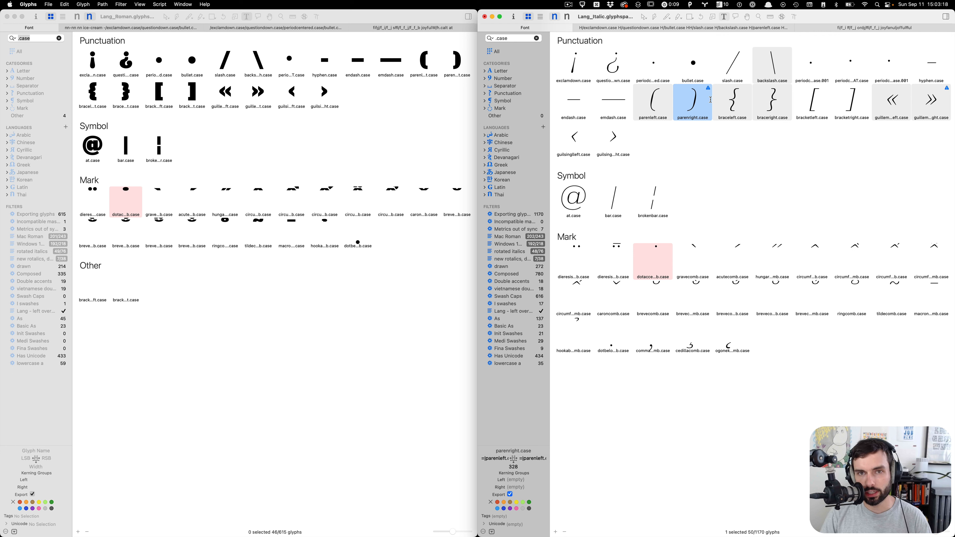
pyautogui.press('super+2')
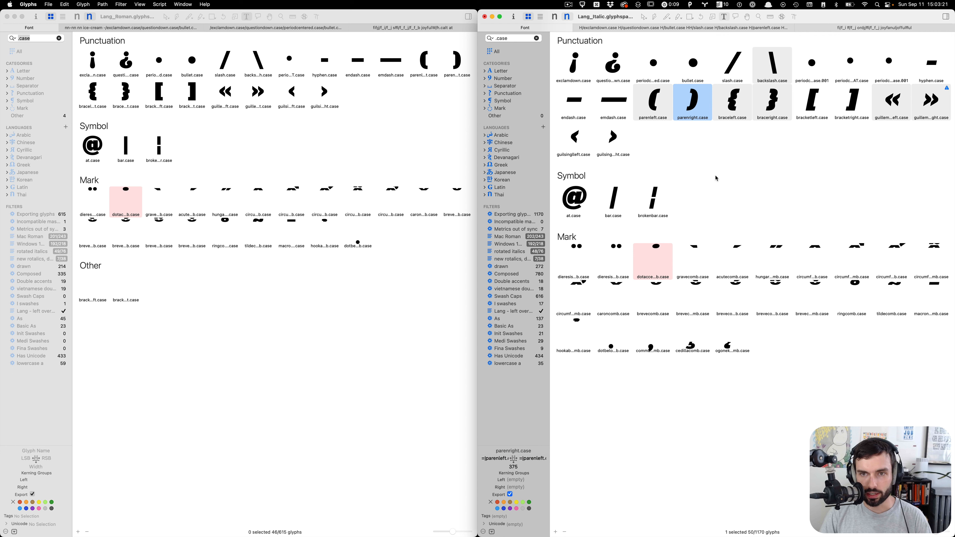
pyautogui.click(930, 98)
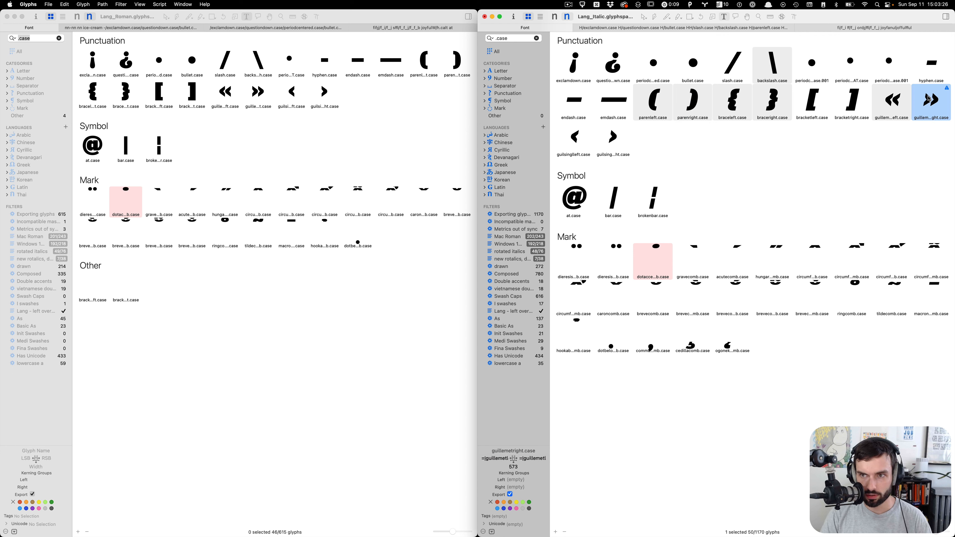
pyautogui.press('super+1')
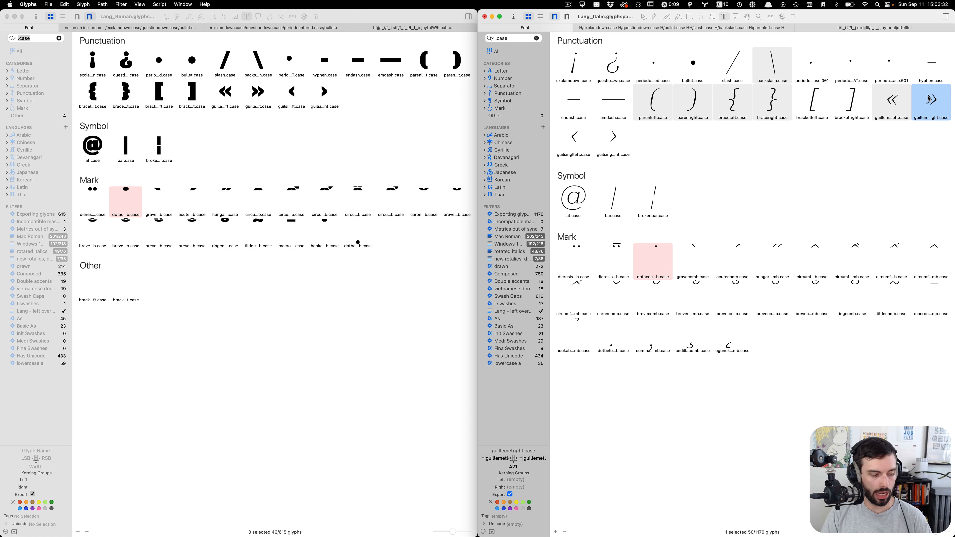
# Step: Open at.case, bracketleft.case and bracketright.case from the Roman font together in a new edit tab
pyautogui.click(255, 356)
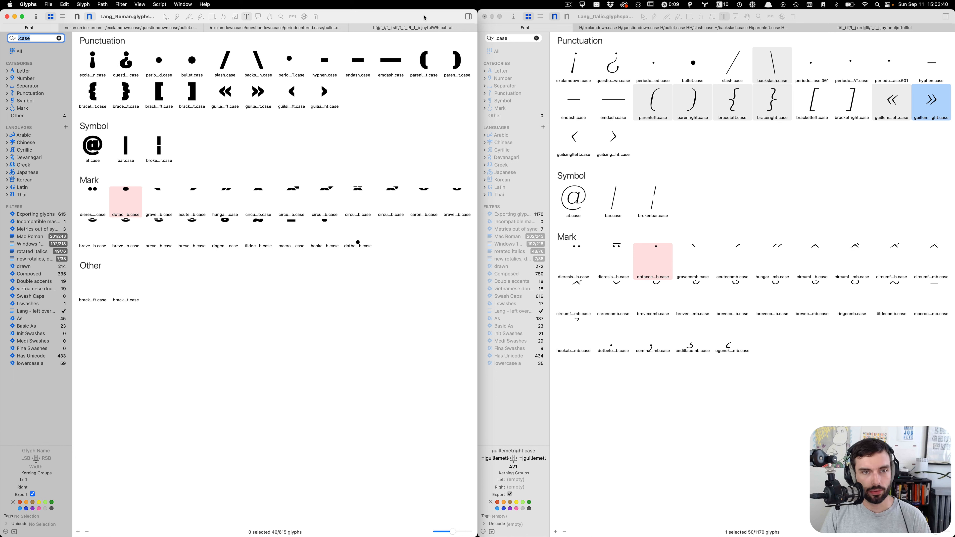
pyautogui.click(96, 144)
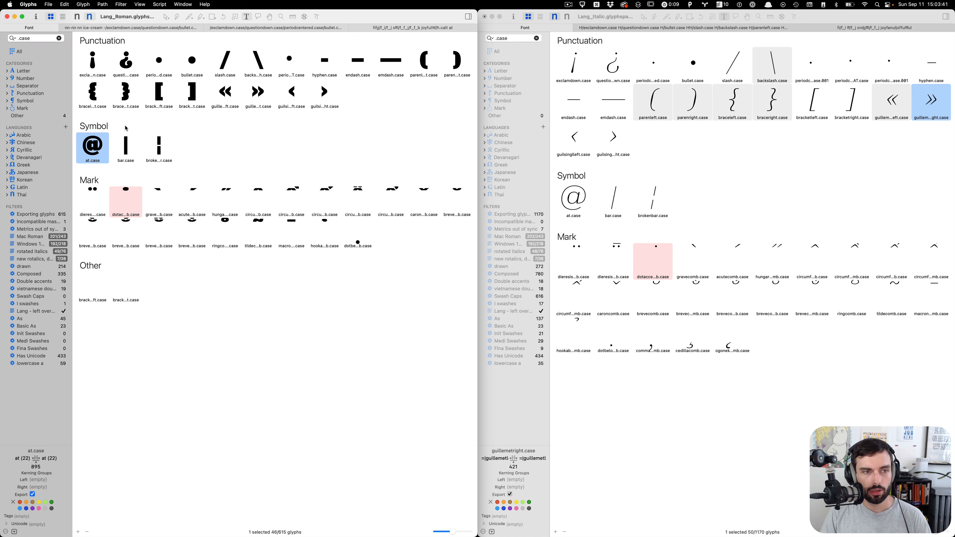
pyautogui.keyDown('super'); pyautogui.click(161, 94); pyautogui.keyUp('super')
pyautogui.keyDown('super'); pyautogui.click(179, 90); pyautogui.keyUp('super')
pyautogui.press('super+t')
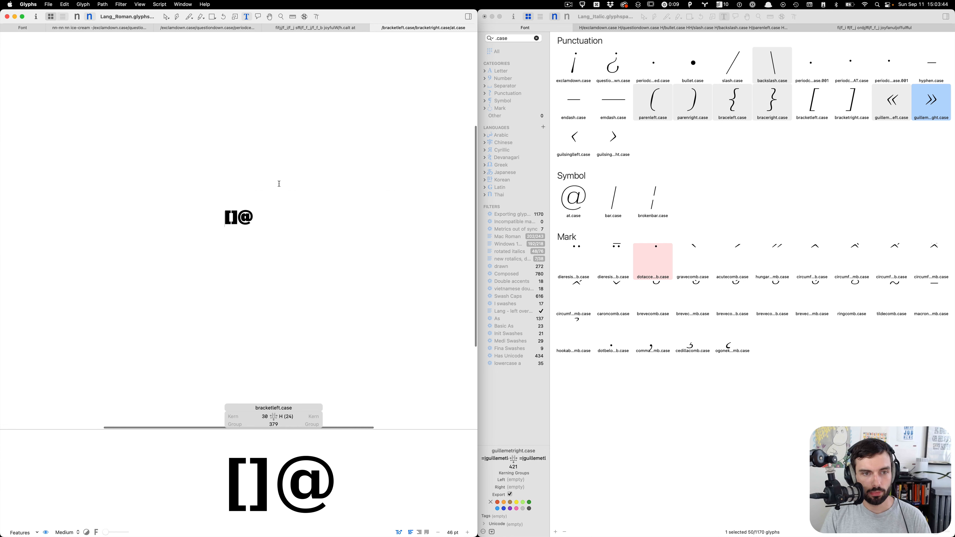
# Step: Insert a numbersign (#) before bracketleft.case in the edit text, leaving no other added character
pyautogui.scroll(3, 271, 207)
pyautogui.click(252, 226)
pyautogui.press('Left')
pyautogui.press('Left')
pyautogui.press('Left')
pyautogui.write('#3')
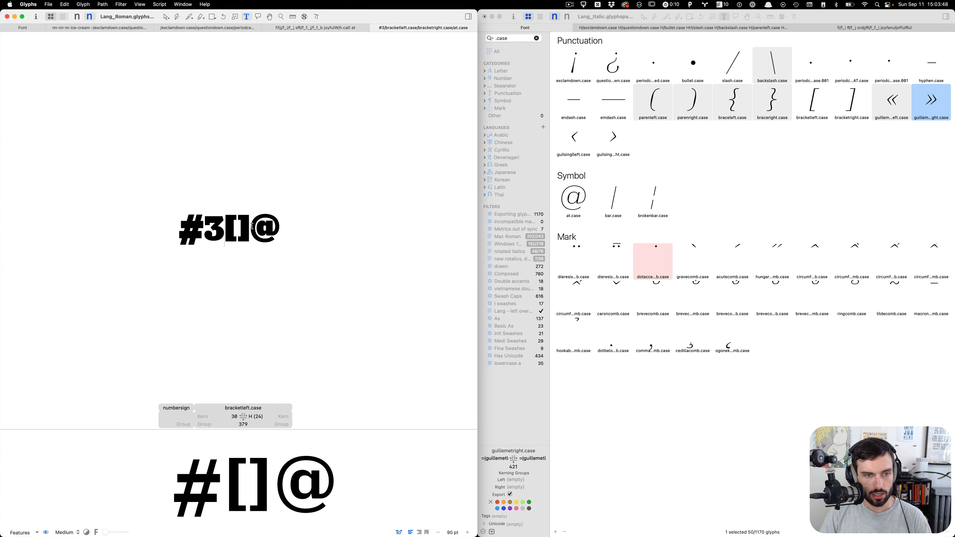
pyautogui.press('BackSpace')
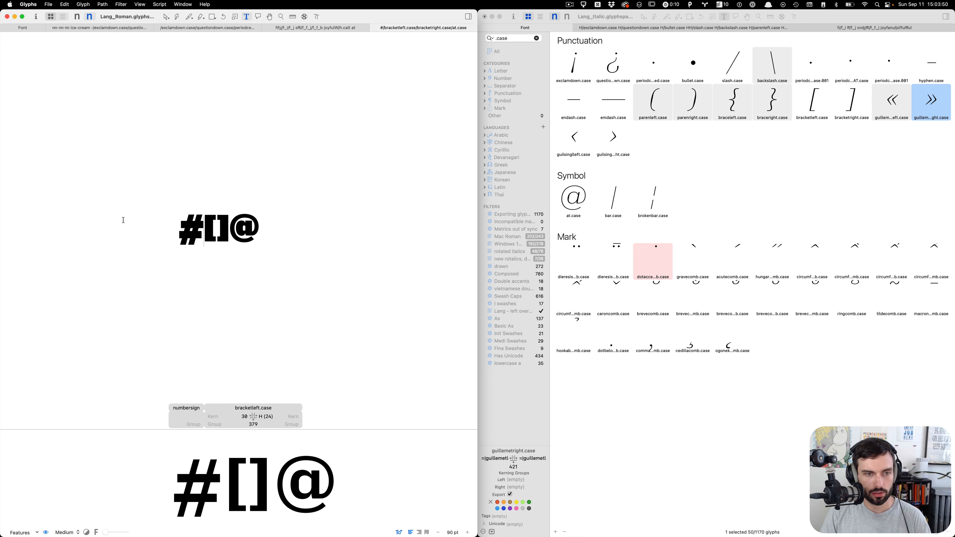
# Step: Duplicate the numbersign glyph in the Roman font and enlarge its window to fill the screen
pyautogui.scroll(6, 203, 256)
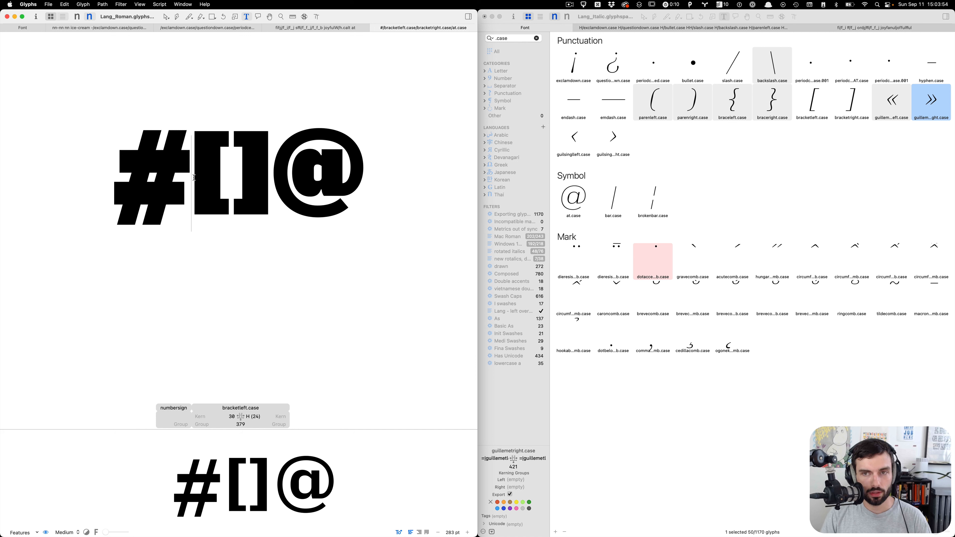
pyautogui.scroll(4, 135, 167)
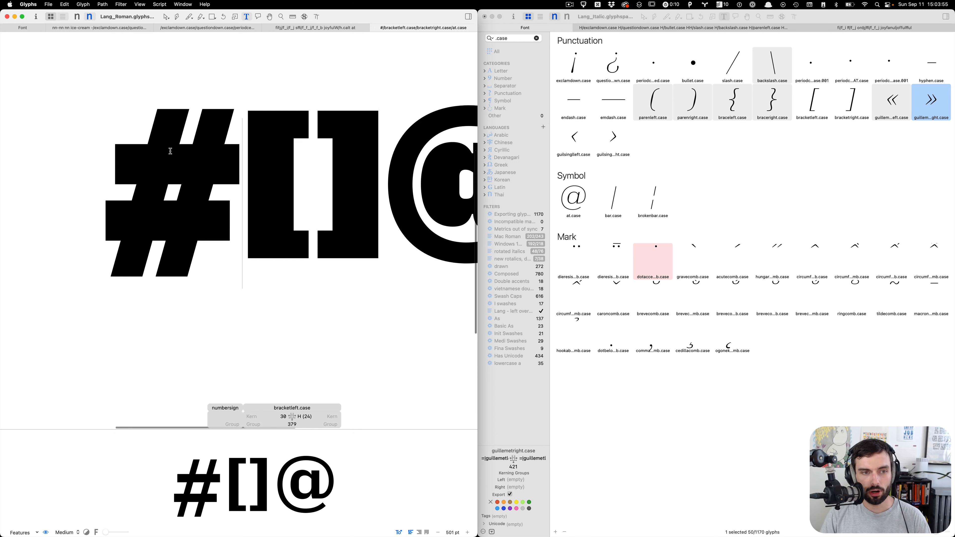
pyautogui.click(123, 163)
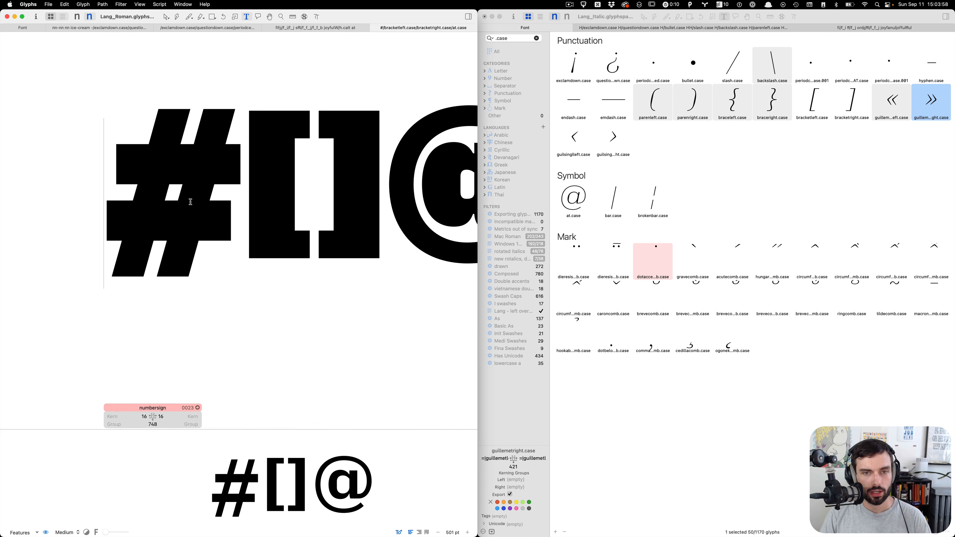
pyautogui.press('super+d')
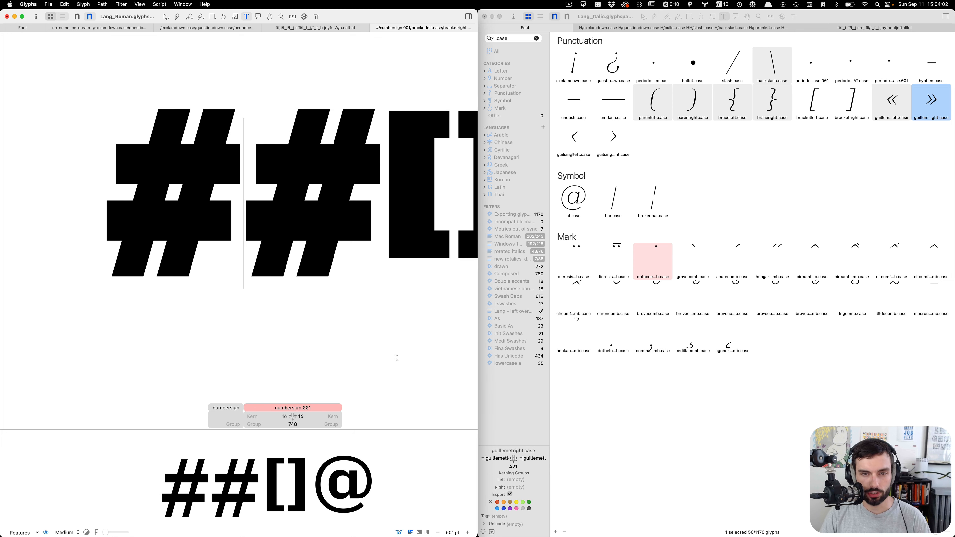
pyautogui.hscroll(6, 375, 360)
pyautogui.press('ctrl+alt+super')
pyautogui.press('ctrl+alt+super+Return')
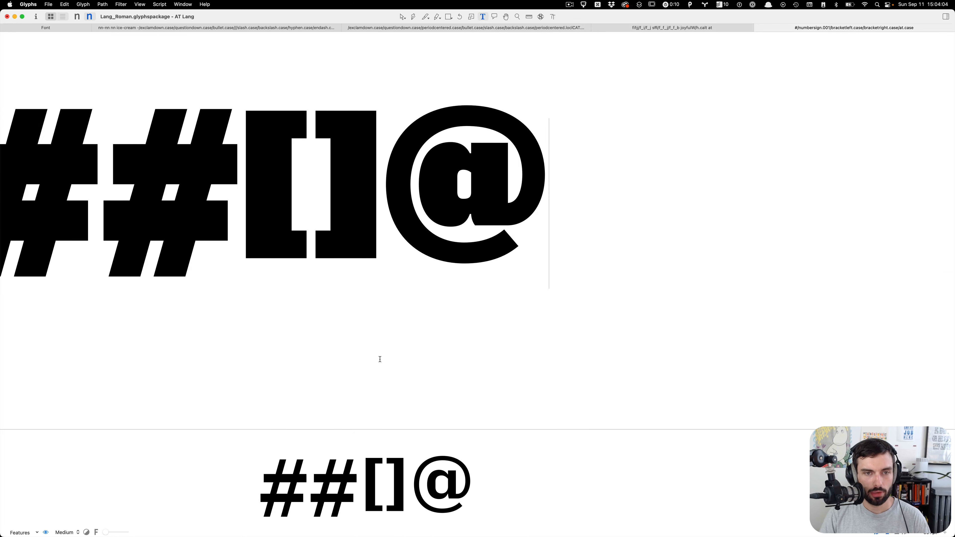
# Step: Open the duplicated numbersign.001 for outline editing and show its metrics lines
pyautogui.hscroll(-5, 380, 358)
pyautogui.click(249, 156)
pyautogui.scroll(3, 251, 220)
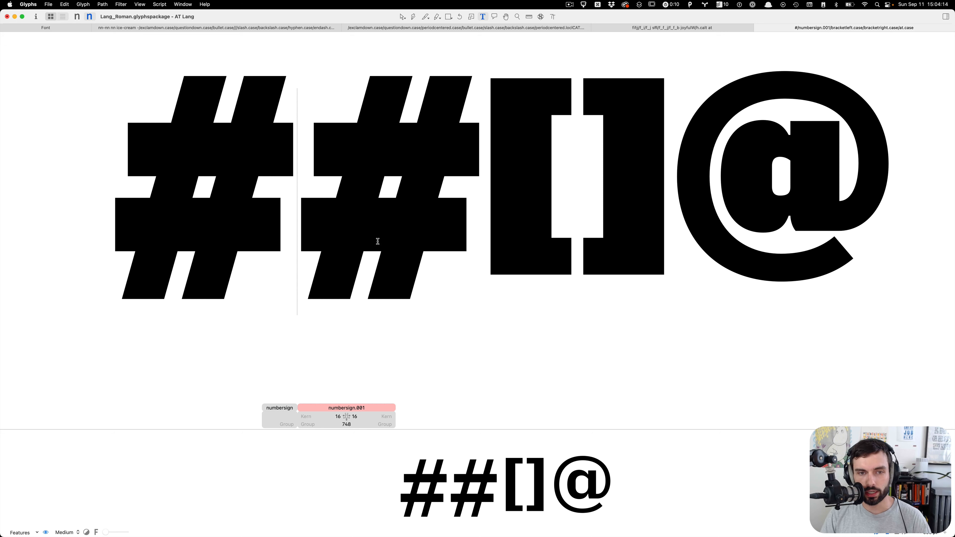
pyautogui.doubleClick(407, 226)
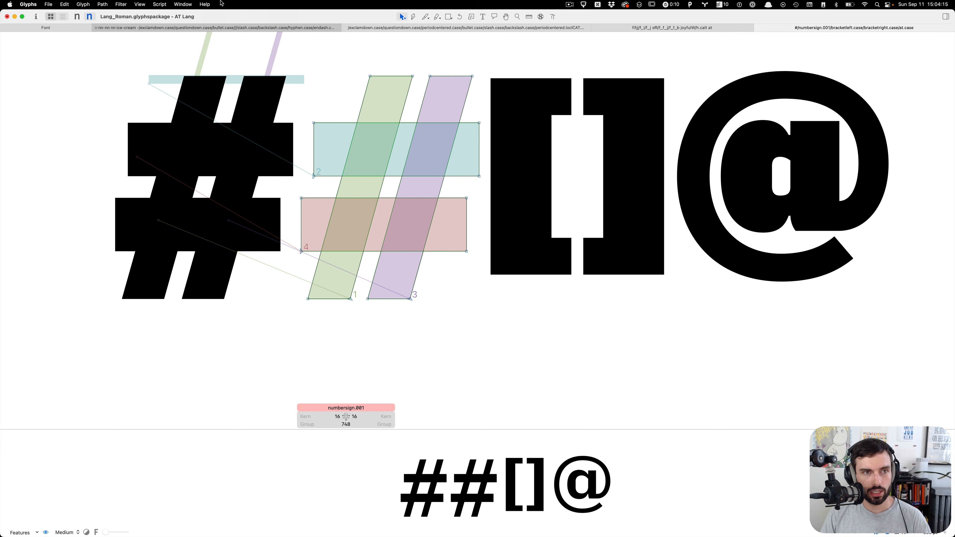
pyautogui.press('super+shift+m')
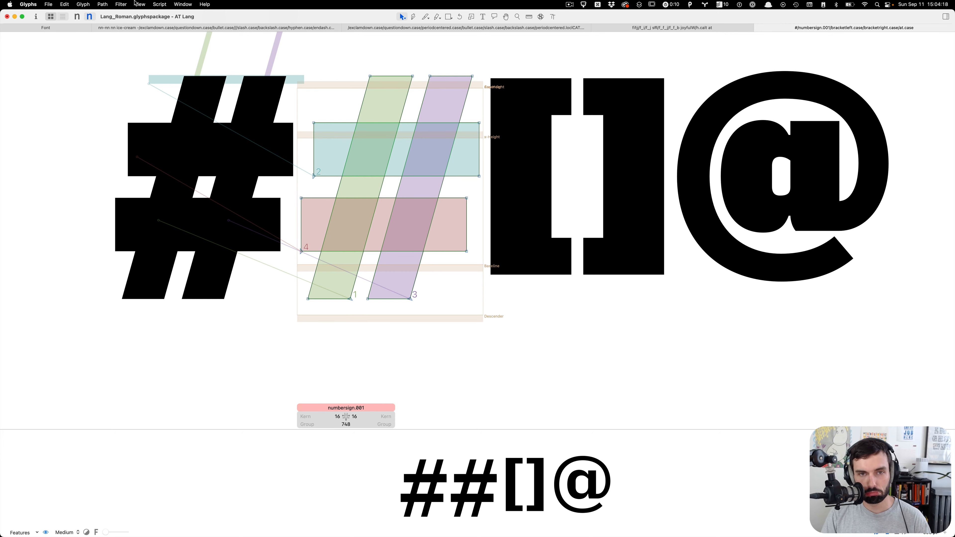
pyautogui.scroll(3, 341, 58)
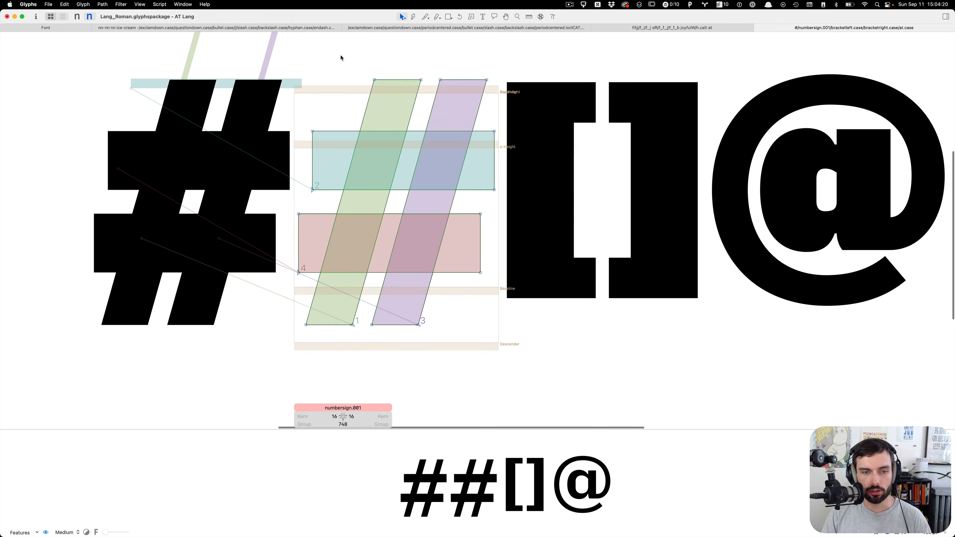
# Step: Copy all the outlines of numbersign.001 into its background layer and return to the foreground
pyautogui.press('super+a')
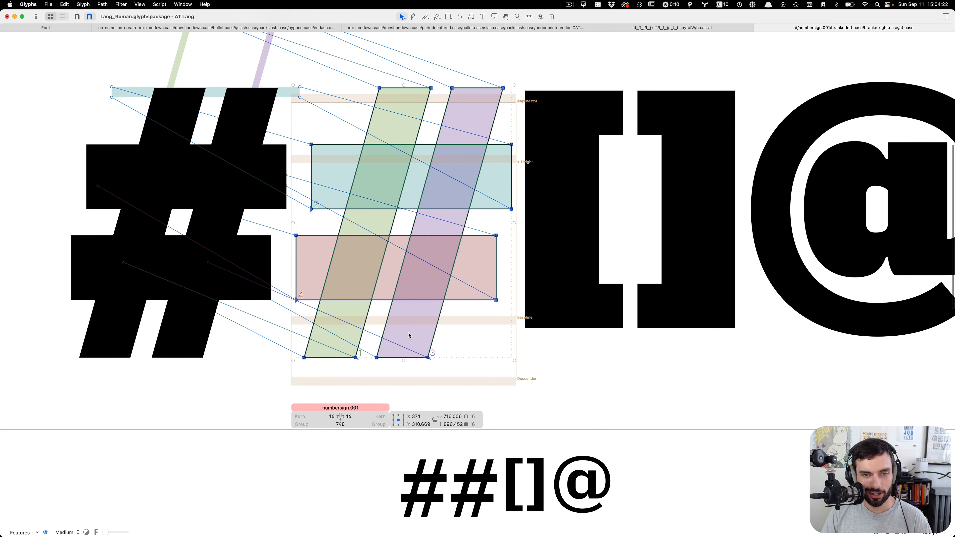
pyautogui.press('super+c')
pyautogui.press('super+b')
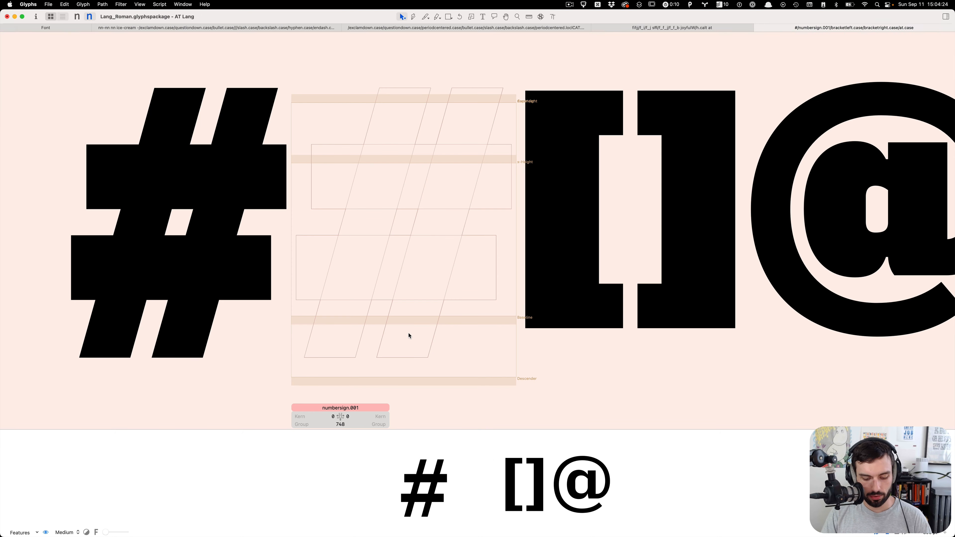
pyautogui.press('super+v')
pyautogui.press('super+b')
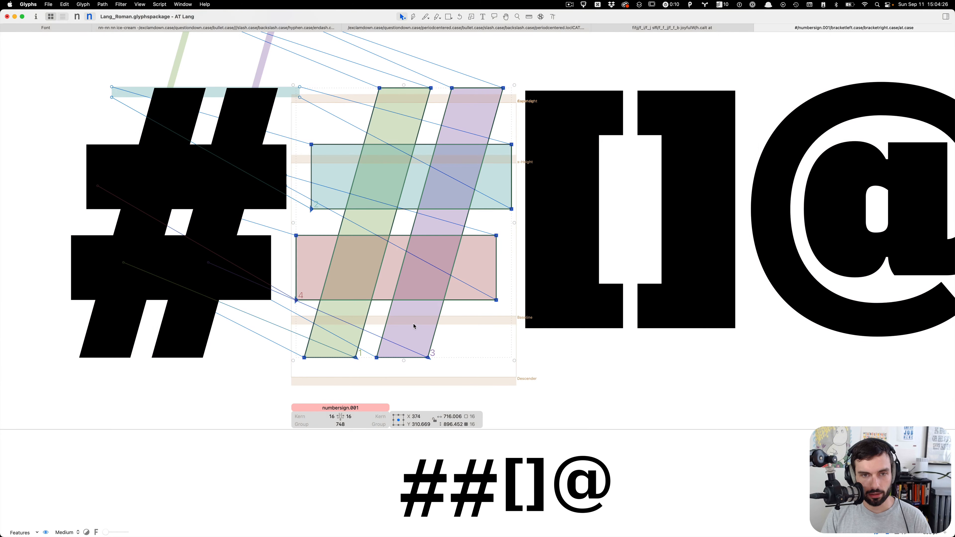
# Step: Add a slanted guide along the outer edge of the first diagonal stroke in numbersign.001
pyautogui.click(413, 326)
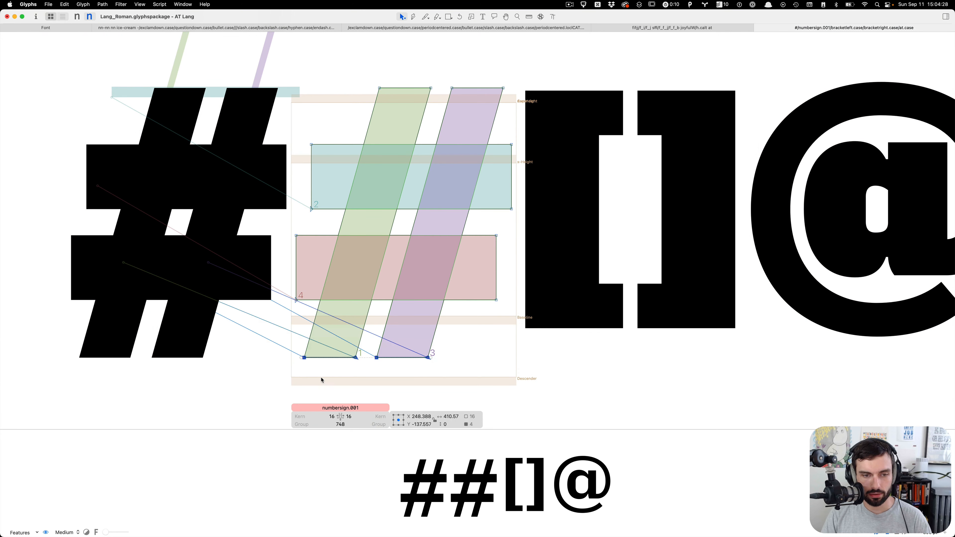
pyautogui.scroll(3, 348, 331)
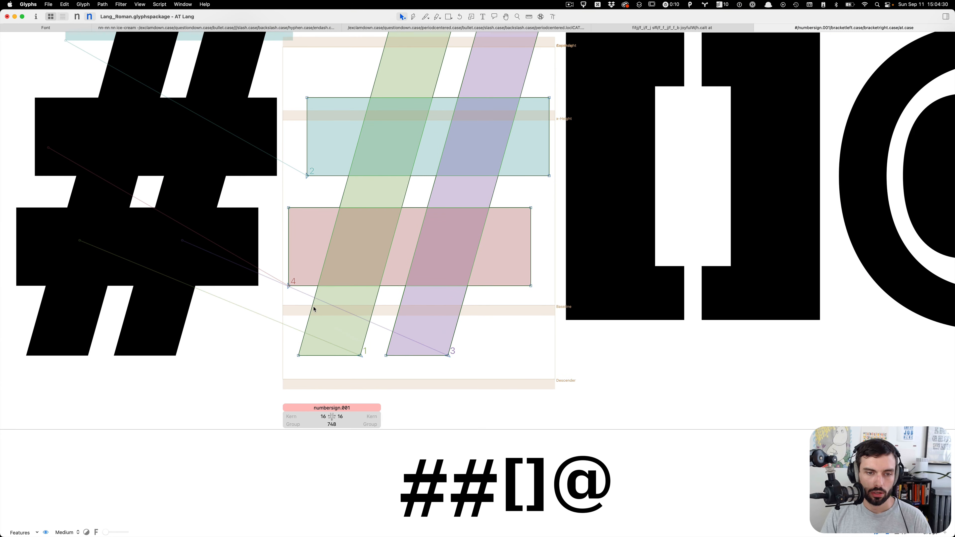
pyautogui.rightClick(313, 309)
pyautogui.click(379, 264)
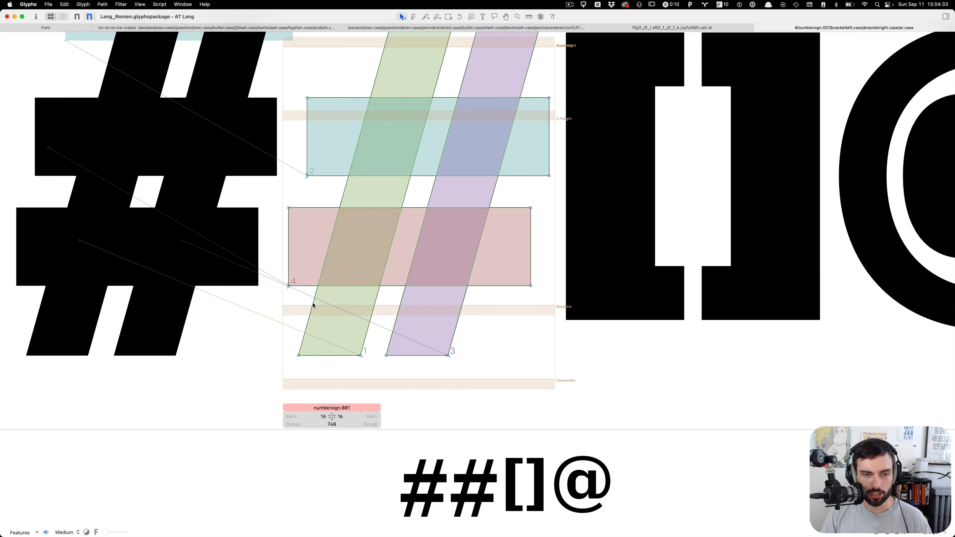
pyautogui.click(314, 305)
pyautogui.rightClick(314, 304)
pyautogui.click(352, 393)
# Step: Shorten the diagonals by moving their four bottom nodes up along the guide to Y -40, checking against bracketleft.case's bottom corner
pyautogui.moveTo(489, 333); pyautogui.dragTo(237, 384)
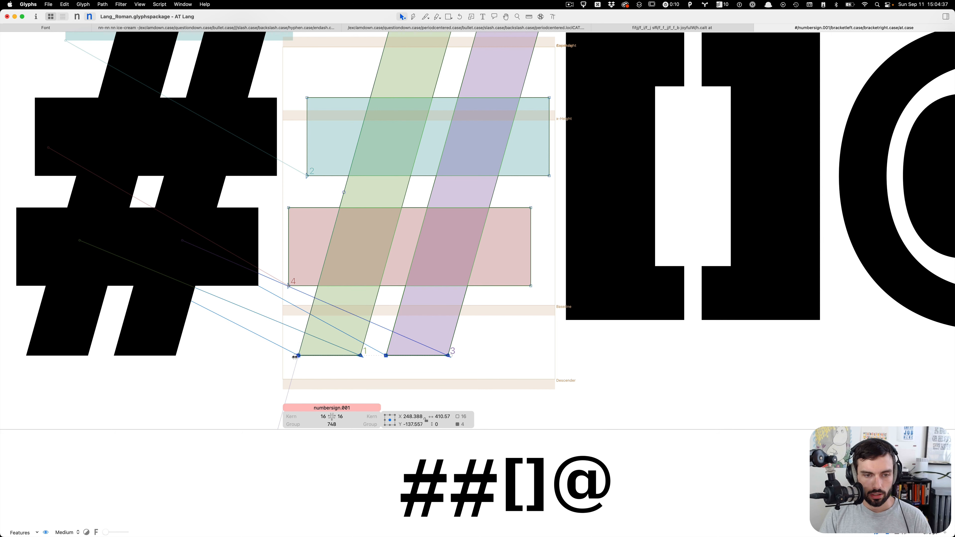
pyautogui.moveTo(299, 357); pyautogui.dragTo(317, 307)
pyautogui.hotkey('shift', 'Down')
pyautogui.hotkey('shift', 'Down')
pyautogui.hotkey('shift', 'Down')
pyautogui.hotkey('shift', 'Down')
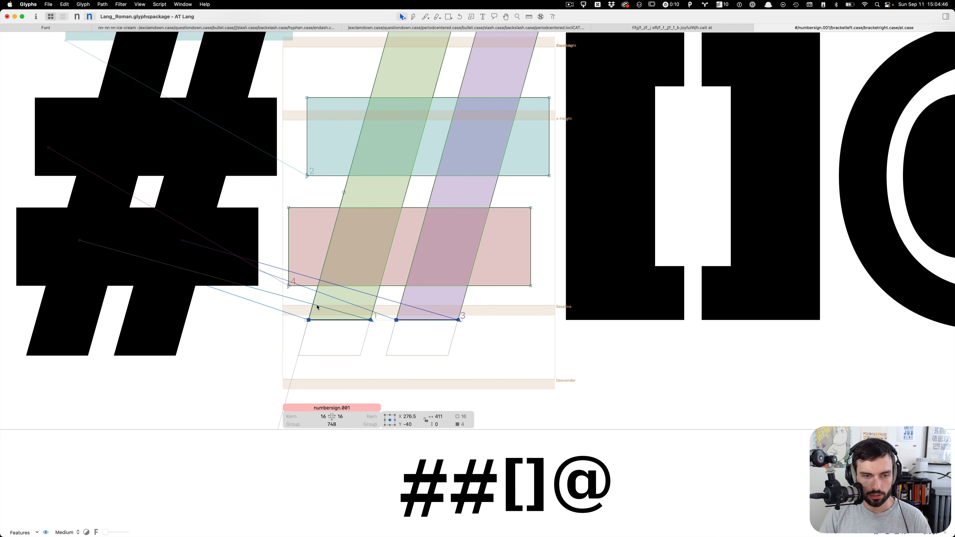
pyautogui.press('Left')
pyautogui.click(319, 359)
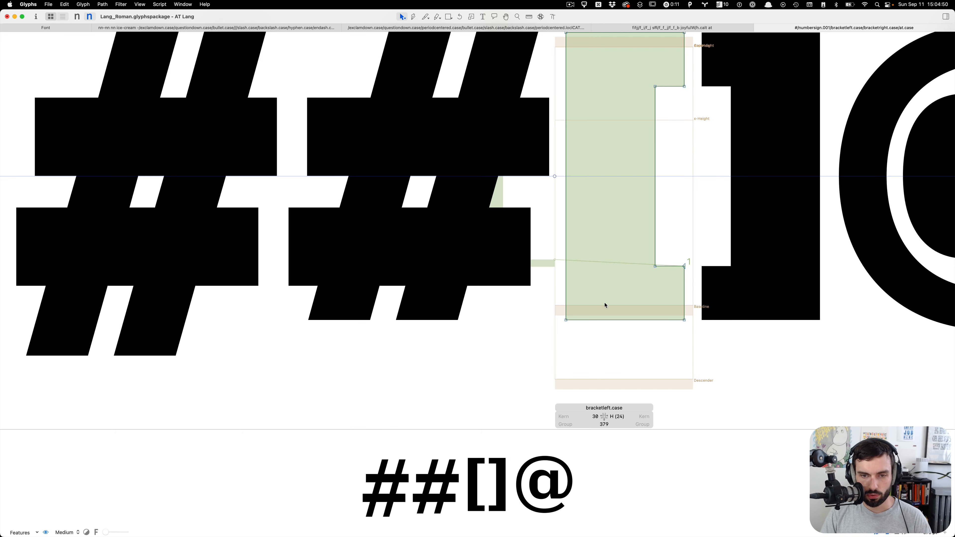
pyautogui.moveTo(576, 317); pyautogui.dragTo(521, 346)
pyautogui.scroll(5, 472, 329)
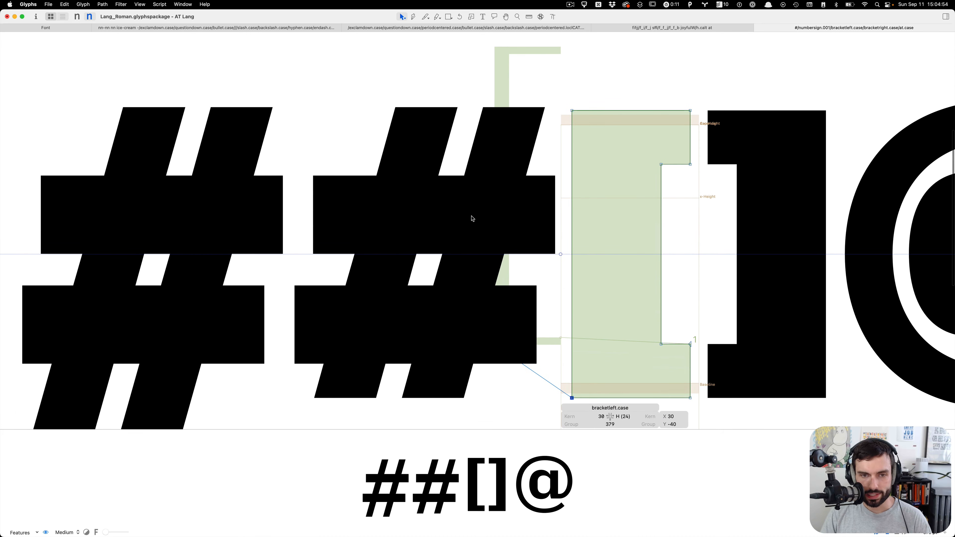
# Step: Move the four top nodes of the diagonals in numbersign.001 to X 496, Y 750, keeping them aligned with the slanted guide
pyautogui.doubleClick(475, 217)
pyautogui.moveTo(473, 93); pyautogui.dragTo(519, 121)
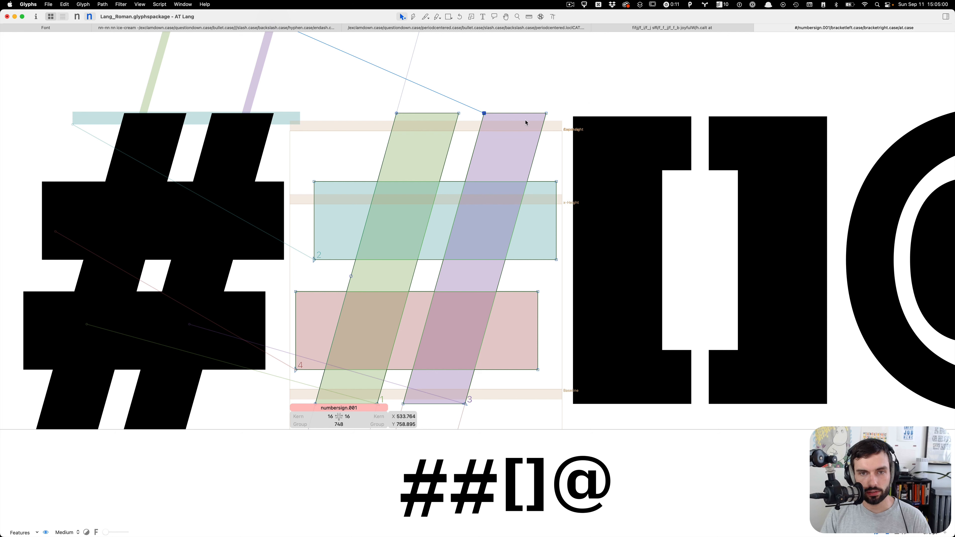
pyautogui.scroll(2, 526, 123)
pyautogui.moveTo(599, 98); pyautogui.dragTo(378, 140)
pyautogui.hotkey('shift', 'Up')
pyautogui.hotkey('shift', 'Up')
pyautogui.hotkey('shift', 'Up')
pyautogui.hotkey('shift', 'Up')
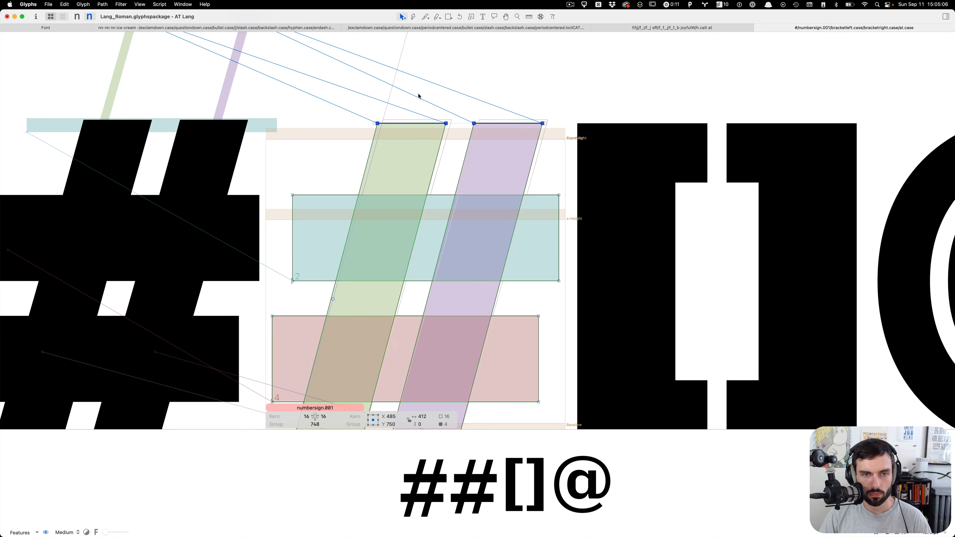
pyautogui.hotkey('shift', 'Right')
pyautogui.press('Right')
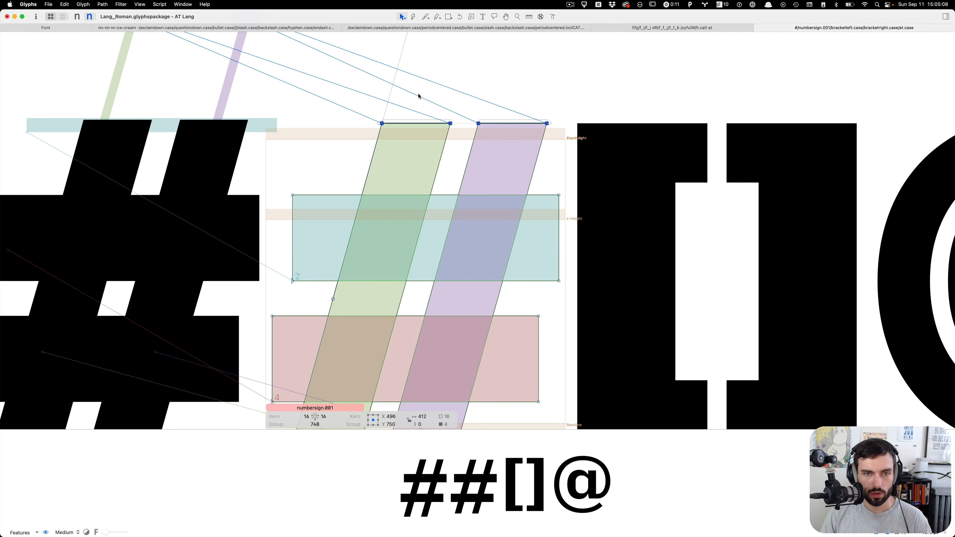
pyautogui.click(418, 96)
# Step: Insert the word HELLO between numbersign.001 and bracketleft.case in the edit text
pyautogui.press('t')
pyautogui.scroll(-5, 418, 96)
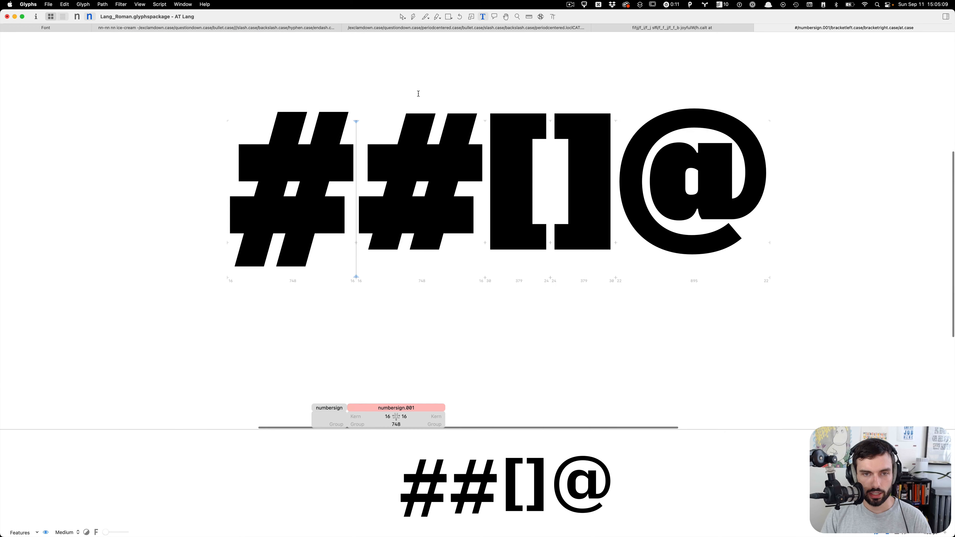
pyautogui.click(478, 115)
pyautogui.write('H')
pyautogui.scroll(-3, 479, 114)
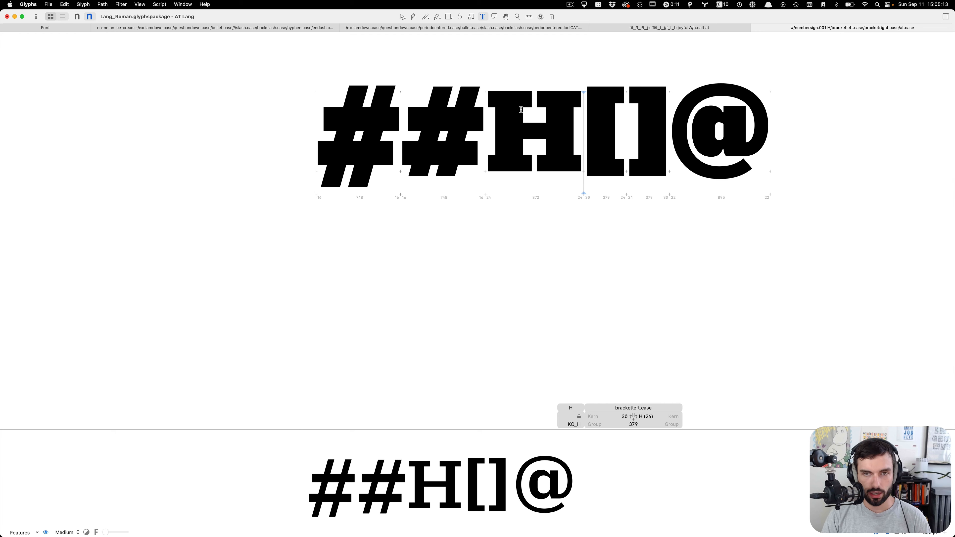
pyautogui.write('ELLO')
pyautogui.scroll(-3, 515, 113)
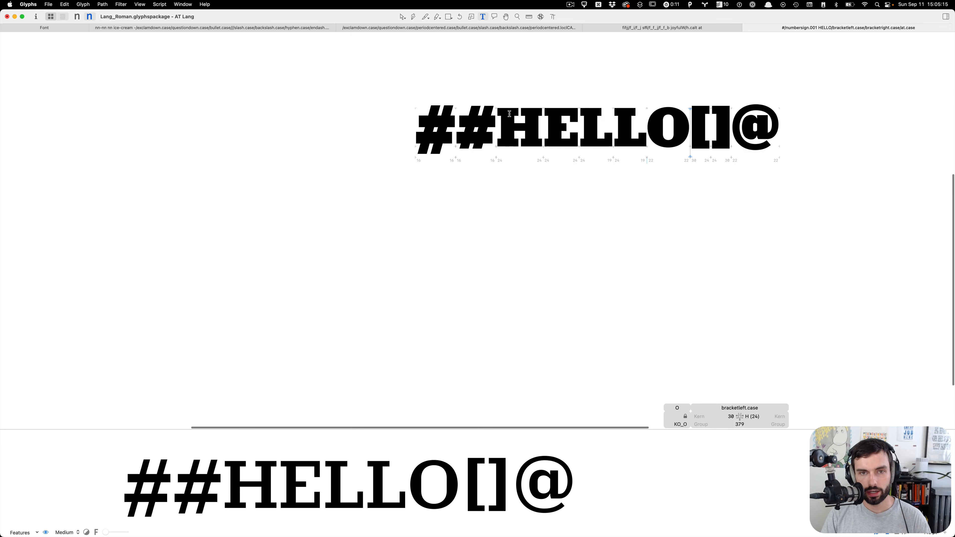
pyautogui.click(463, 125)
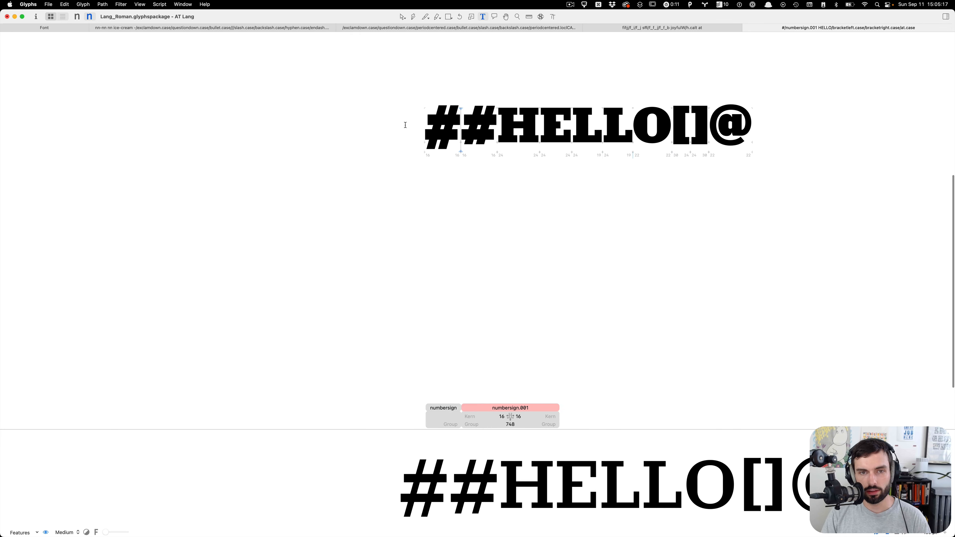
pyautogui.hotkey('shift', 'Left')
pyautogui.hotkey('shift', 'Right')
pyautogui.hotkey('shift', 'Right')
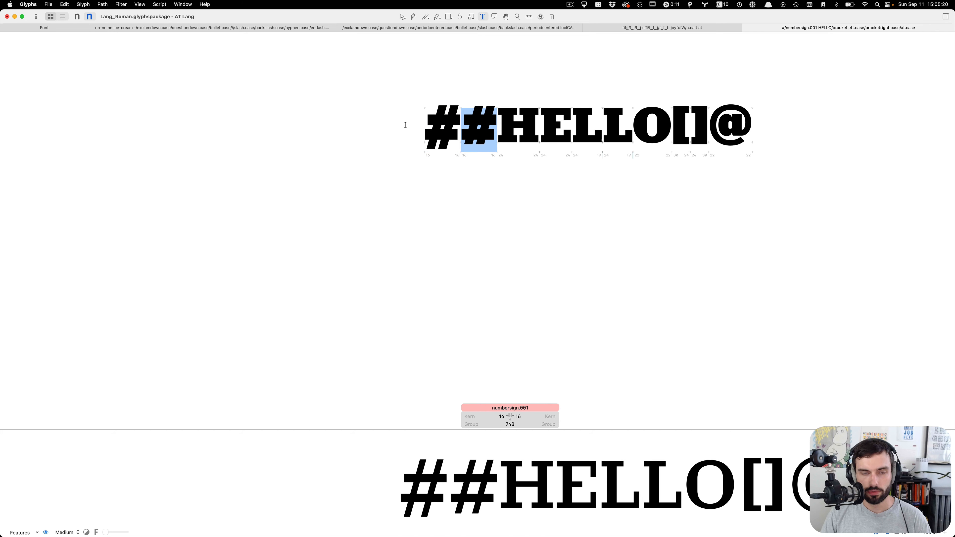
pyautogui.click(616, 139)
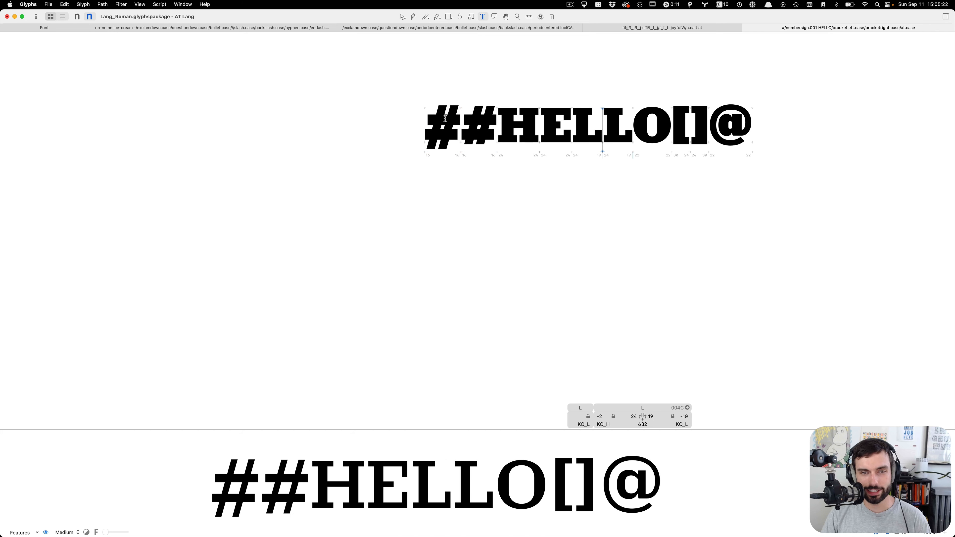
pyautogui.scroll(3, 446, 118)
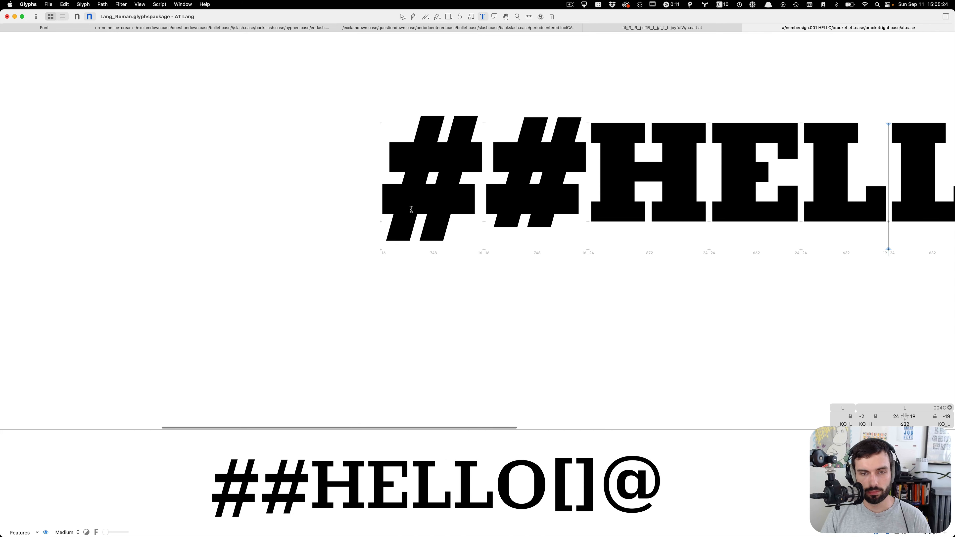
# Step: Try a lowercase n between the two number signs for comparison and remove it again
pyautogui.click(488, 168)
pyautogui.write('n')
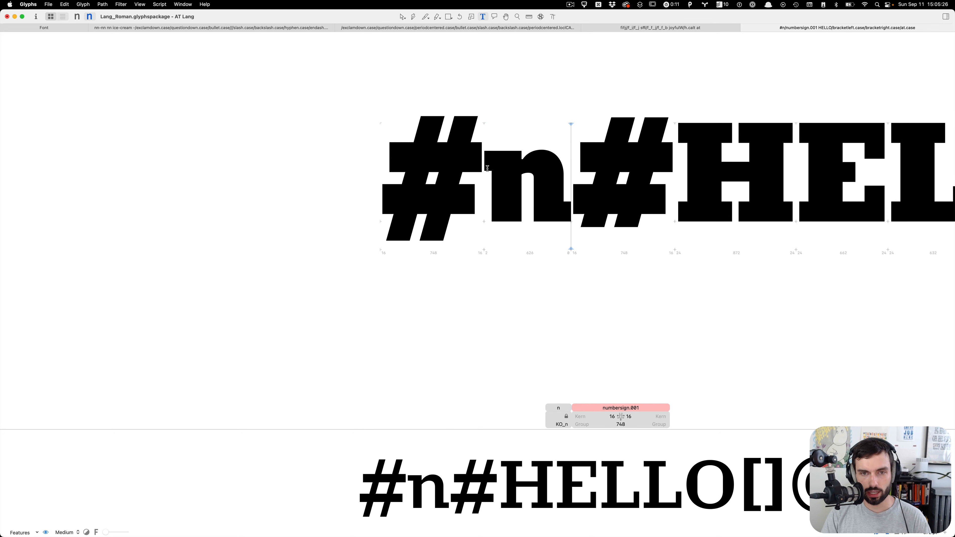
pyautogui.press('BackSpace')
# Step: Reopen numbersign.001 for editing and turn on measurements for its slanted guide
pyautogui.scroll(2, 559, 168)
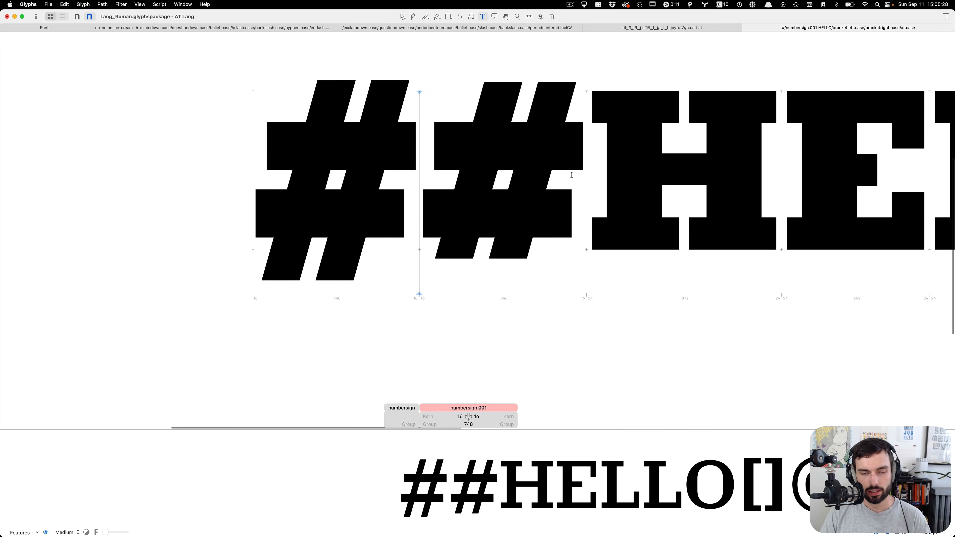
pyautogui.doubleClick(499, 203)
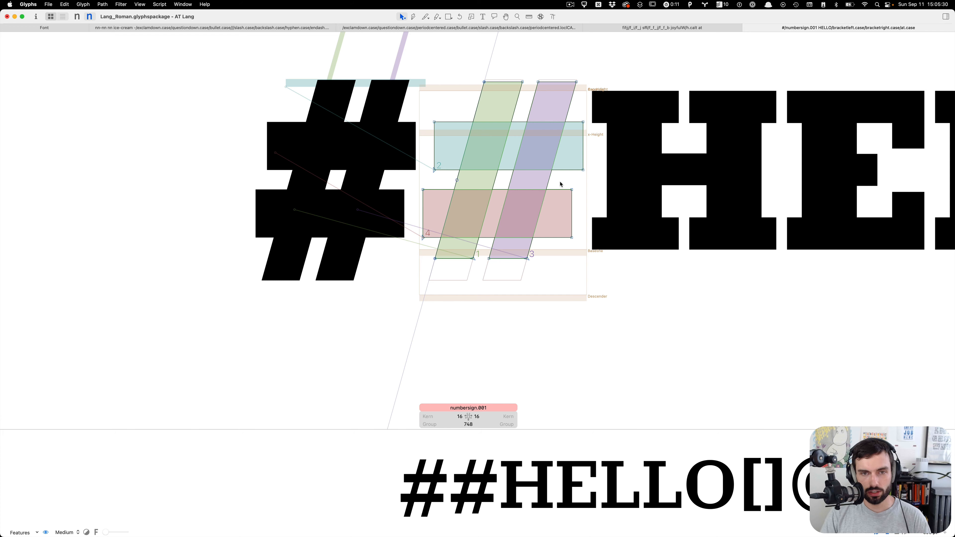
pyautogui.scroll(1, 560, 186)
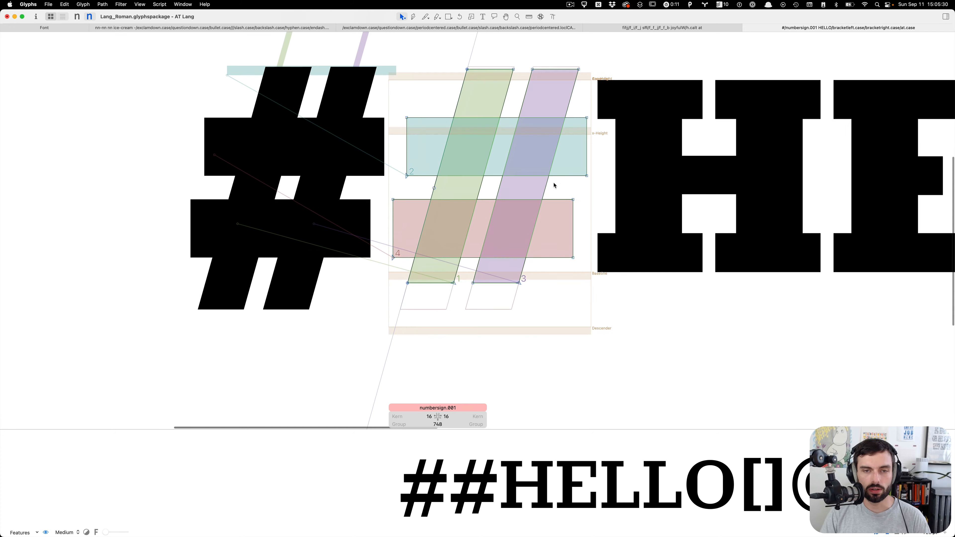
pyautogui.rightClick(404, 299)
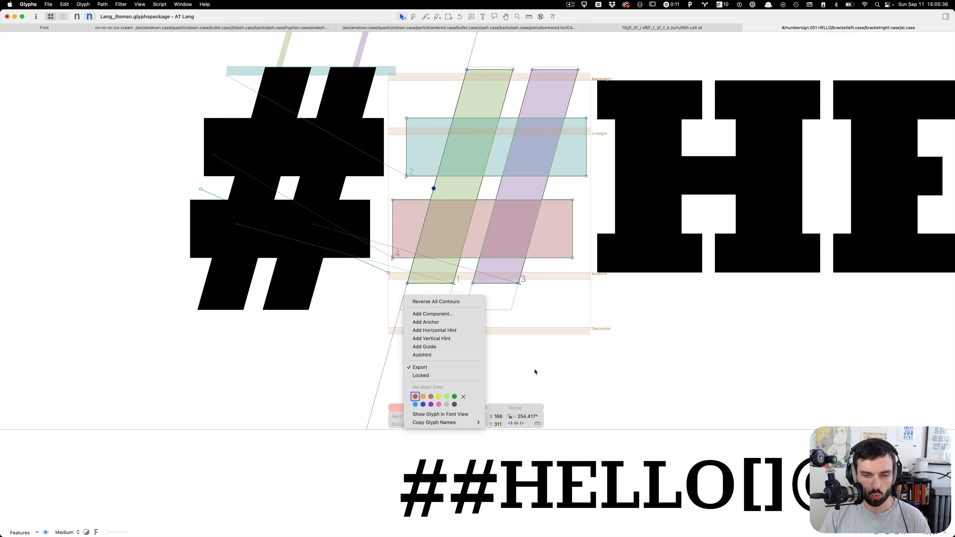
pyautogui.click(539, 426)
pyautogui.click(538, 425)
pyautogui.click(553, 315)
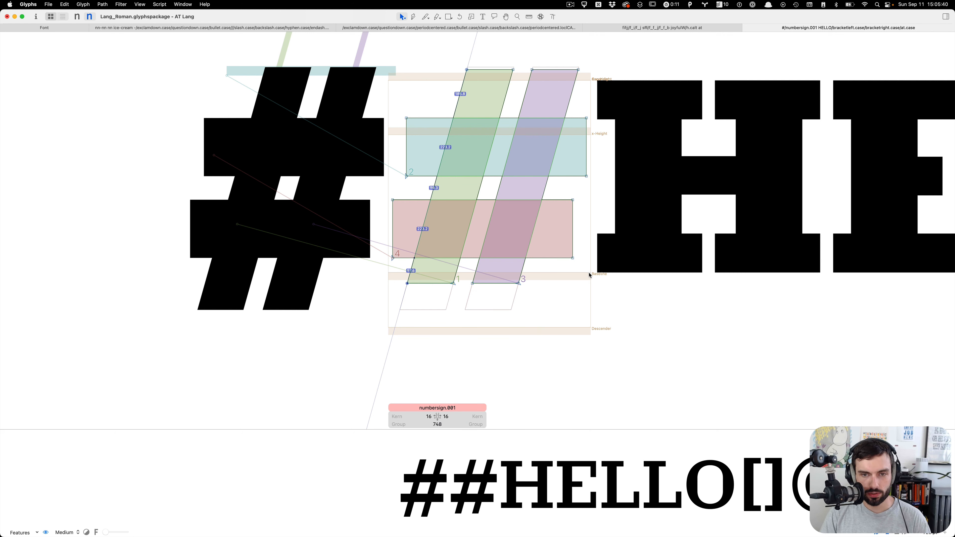
# Step: Raise both crossbars of numbersign.001 together to centre Y 354.5, balancing the diagonals' ends, and view the result in the text
pyautogui.moveTo(617, 265); pyautogui.dragTo(335, 115)
pyautogui.hotkey('shift', 'Up')
pyautogui.hotkey('shift', 'Up')
pyautogui.hotkey('shift', 'Up')
pyautogui.hotkey('shift', 'Up')
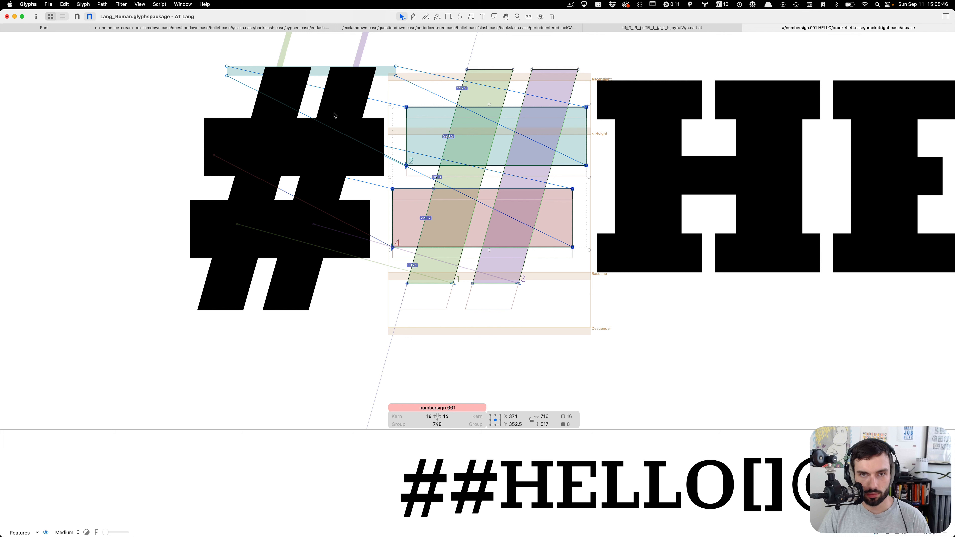
pyautogui.press('Up')
pyautogui.press('Up')
pyautogui.press('Up')
pyautogui.press('Down')
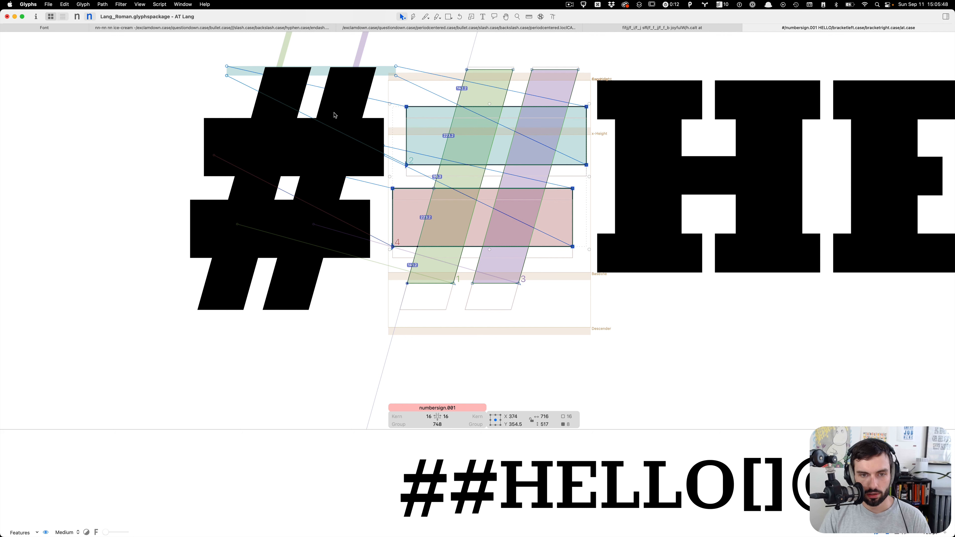
pyautogui.click(458, 161)
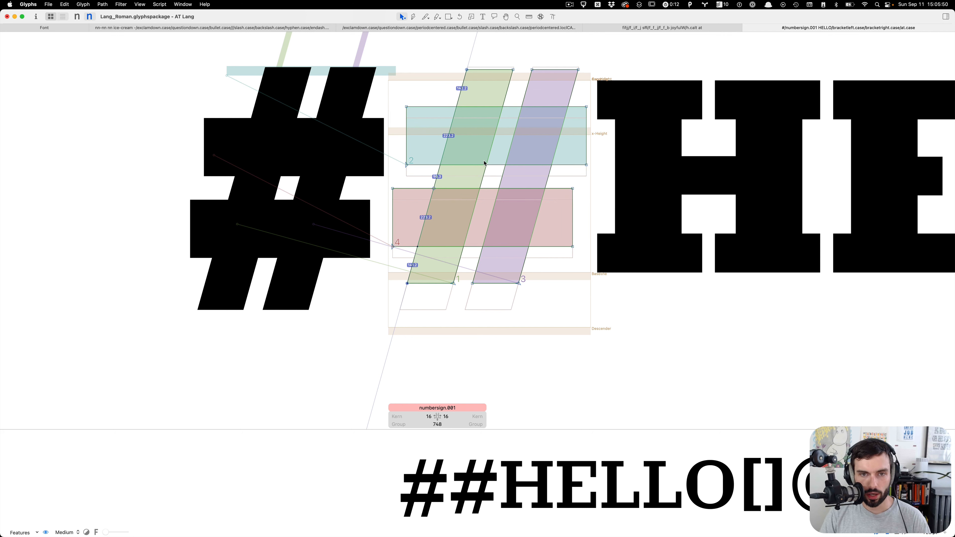
pyautogui.press('t')
pyautogui.scroll(-5, 337, 188)
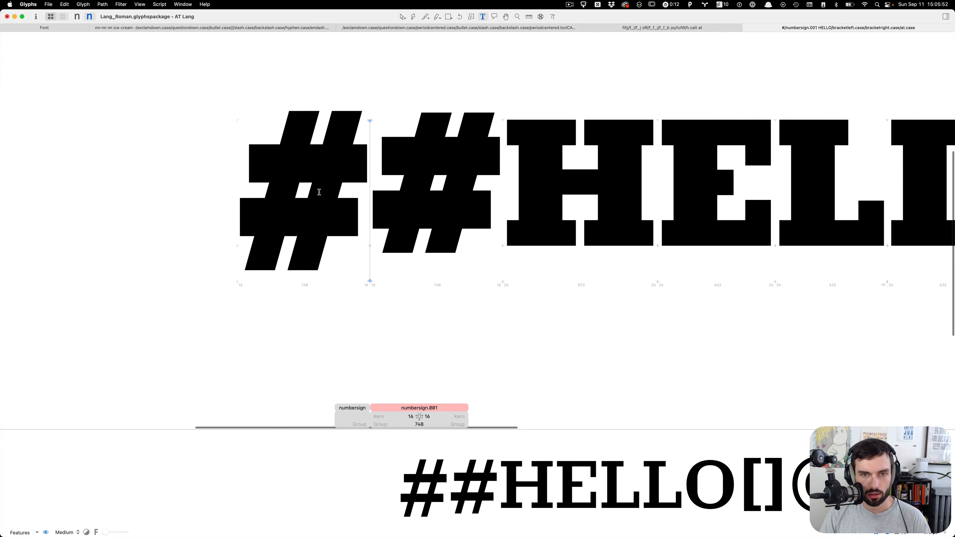
pyautogui.scroll(4, 357, 186)
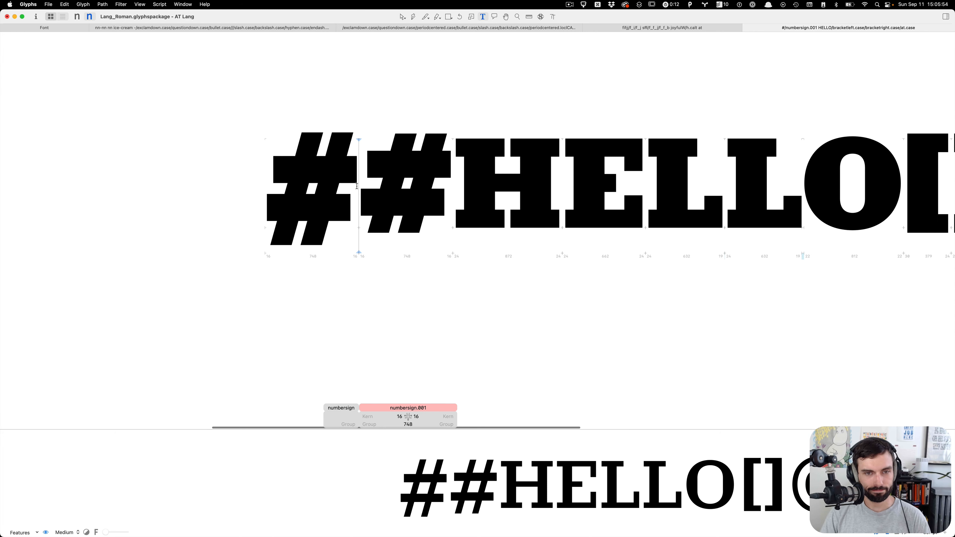
# Step: Compare both number signs with the HELLO capitals in the lightest and heaviest masters, at small and large sizes
pyautogui.press('super+1')
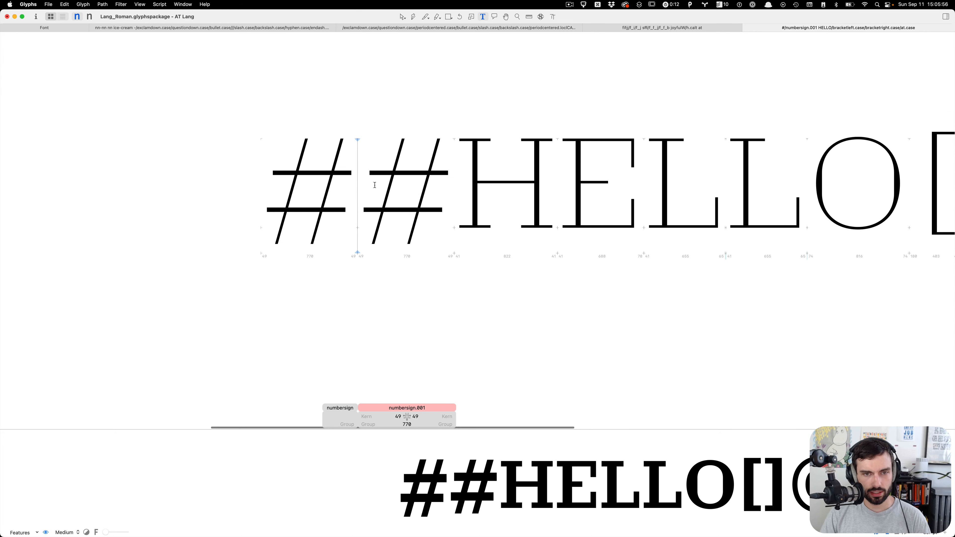
pyautogui.press('super+2')
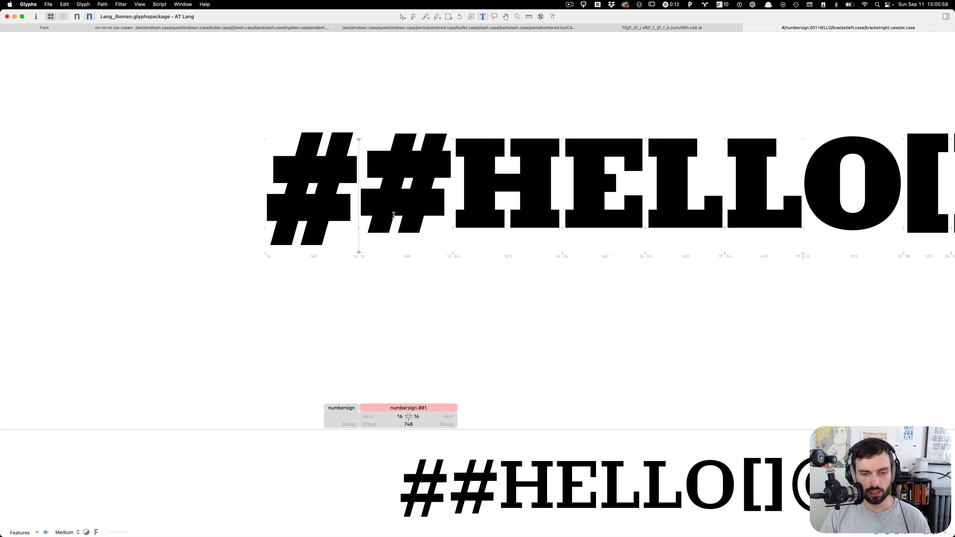
pyautogui.press('super+1')
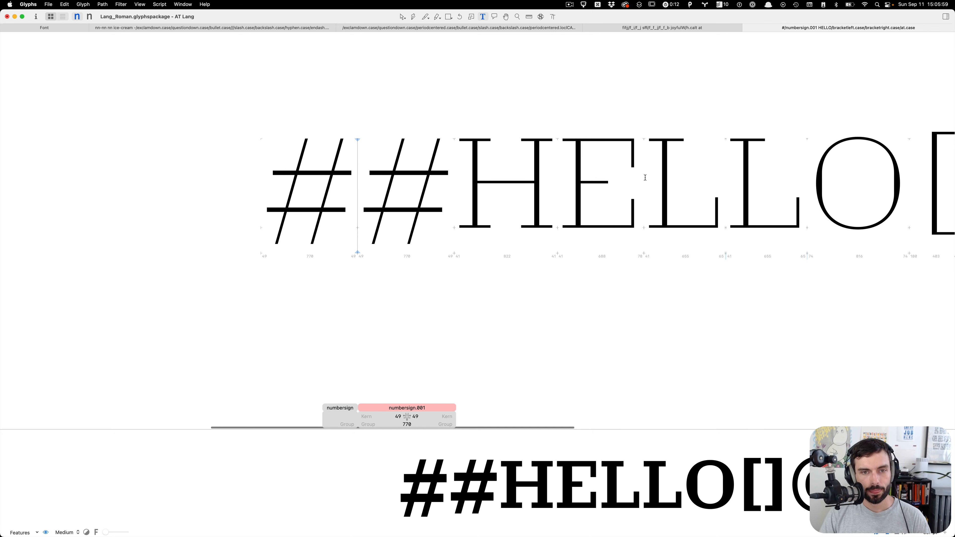
pyautogui.scroll(-4, 472, 168)
pyautogui.click(465, 168)
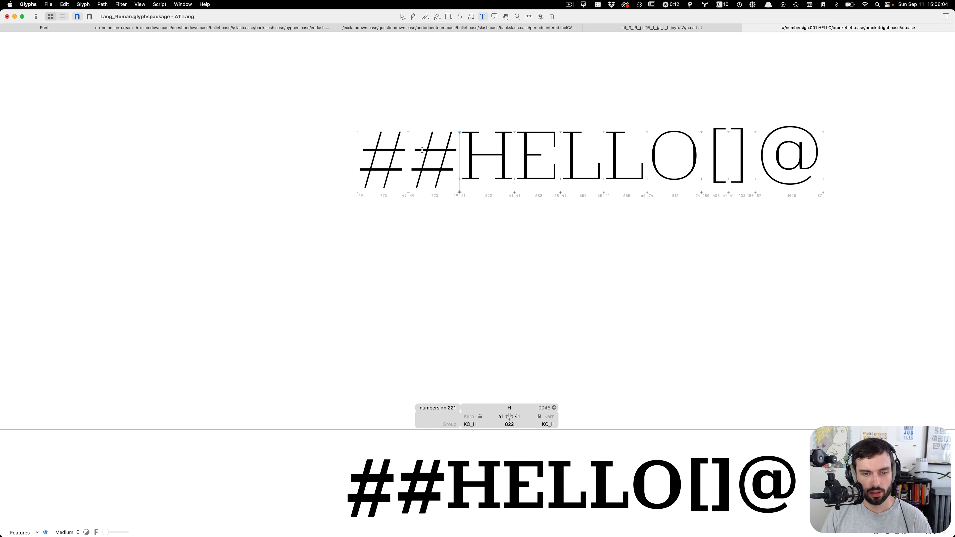
pyautogui.scroll(3, 417, 148)
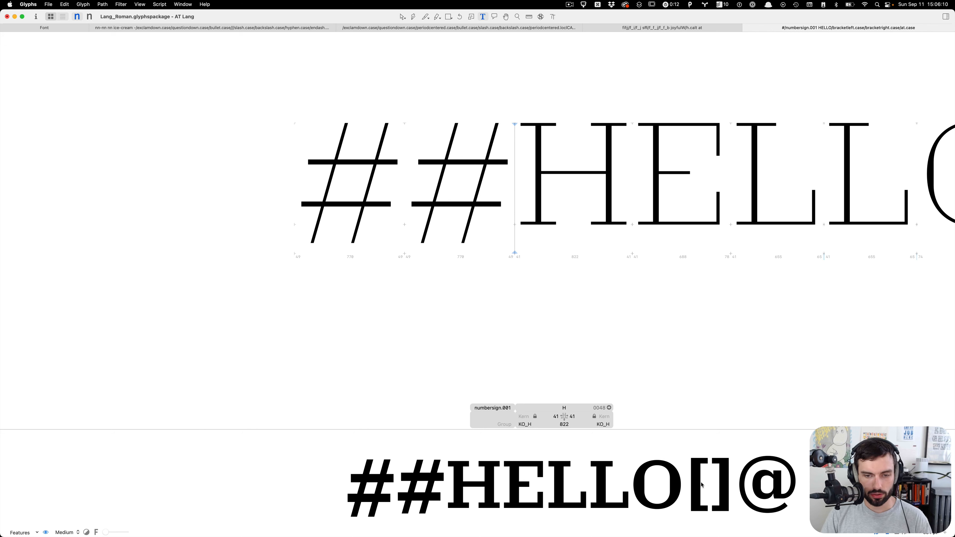
pyautogui.click(430, 153)
pyautogui.scroll(2, 493, 147)
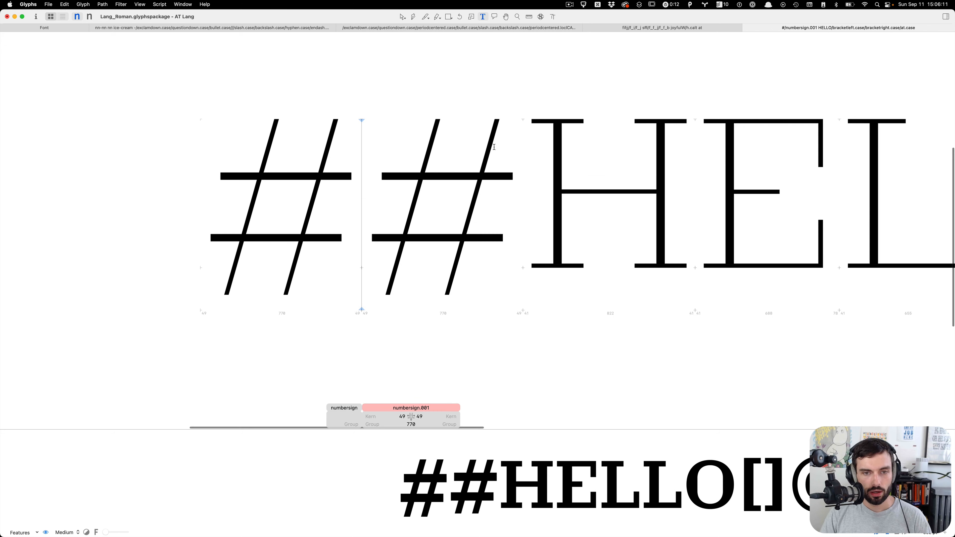
pyautogui.press('super+2')
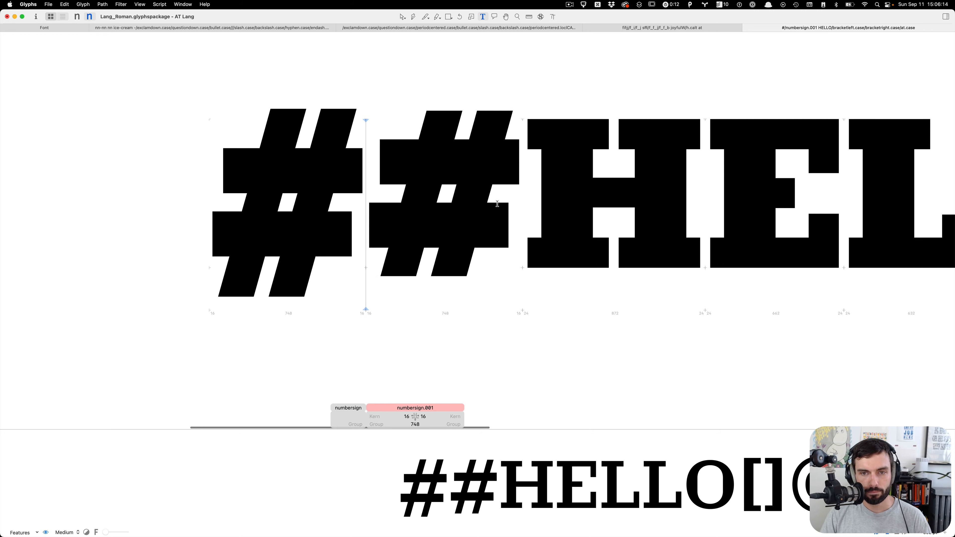
pyautogui.press('Right')
pyautogui.scroll(-5, 381, 161)
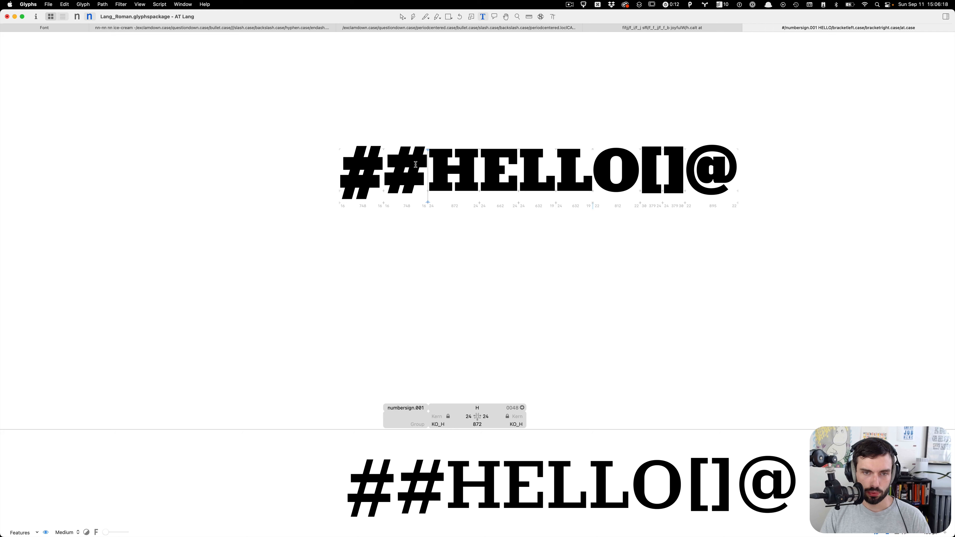
pyautogui.scroll(5, 415, 165)
pyautogui.press('Left')
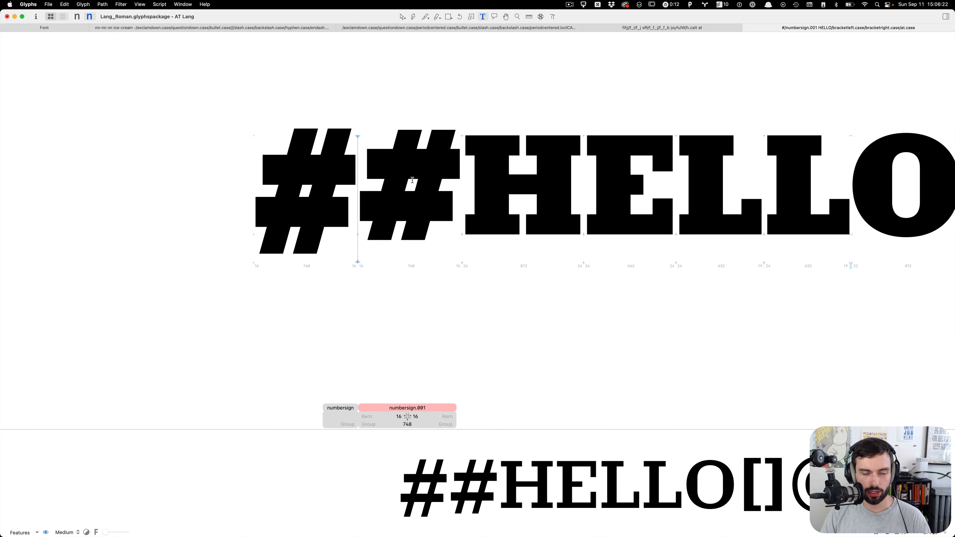
# Step: Open the original numbersign for outline editing in the heaviest master
pyautogui.doubleClick(292, 176)
pyautogui.scroll(5, 376, 173)
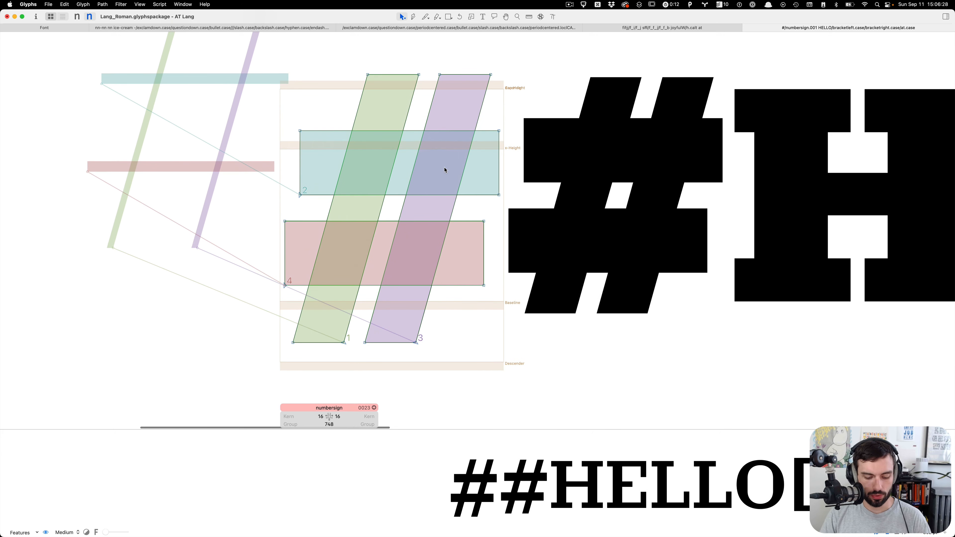
pyautogui.press('p')
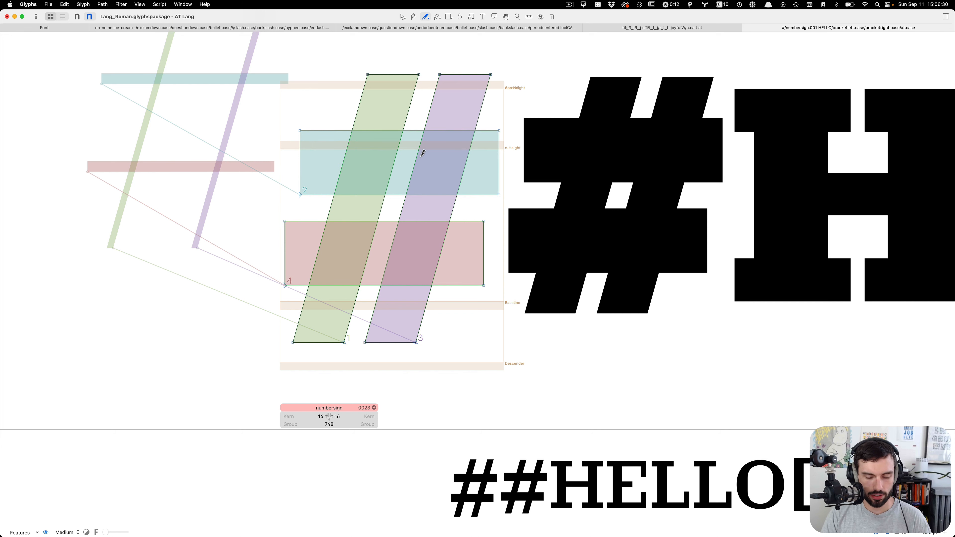
pyautogui.press('p')
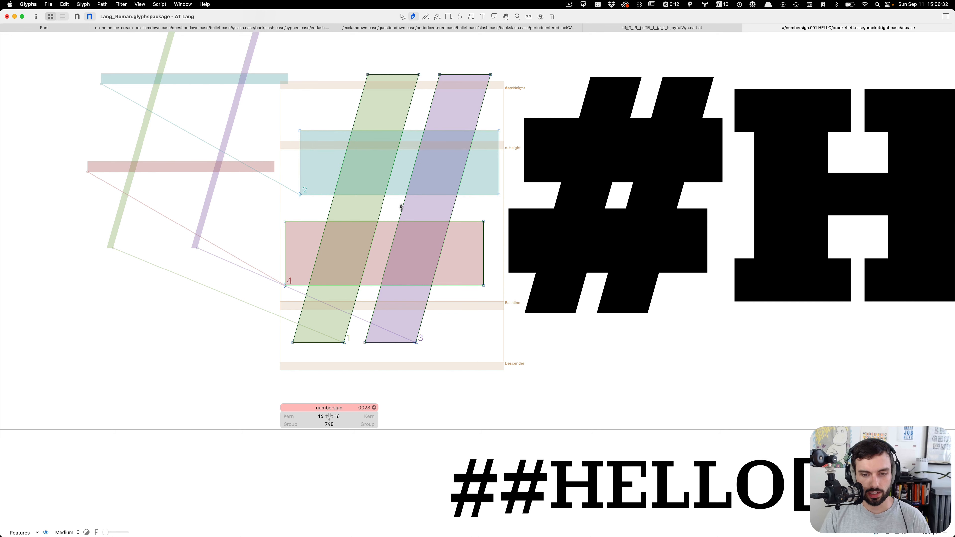
pyautogui.scroll(-5, 401, 207)
pyautogui.scroll(6, 416, 181)
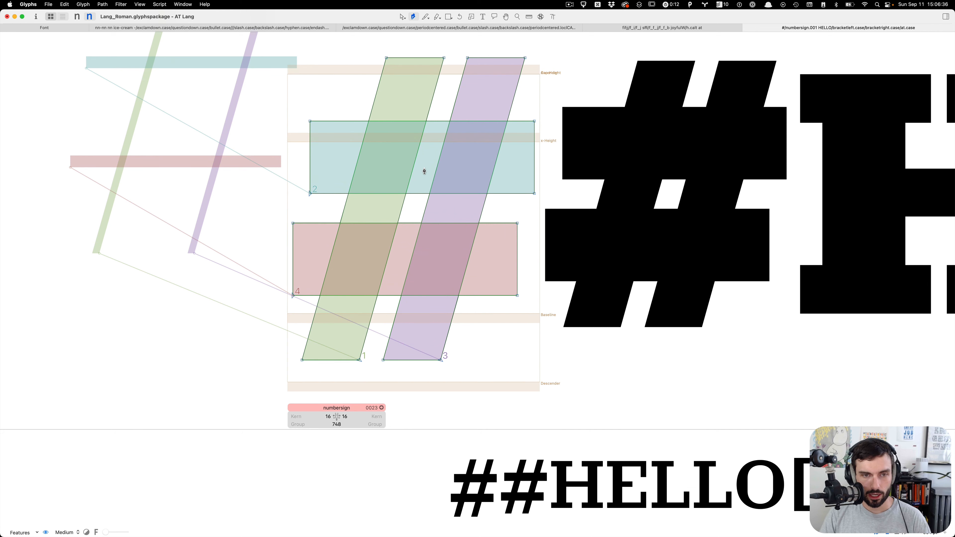
pyautogui.hscroll(-1, 426, 160)
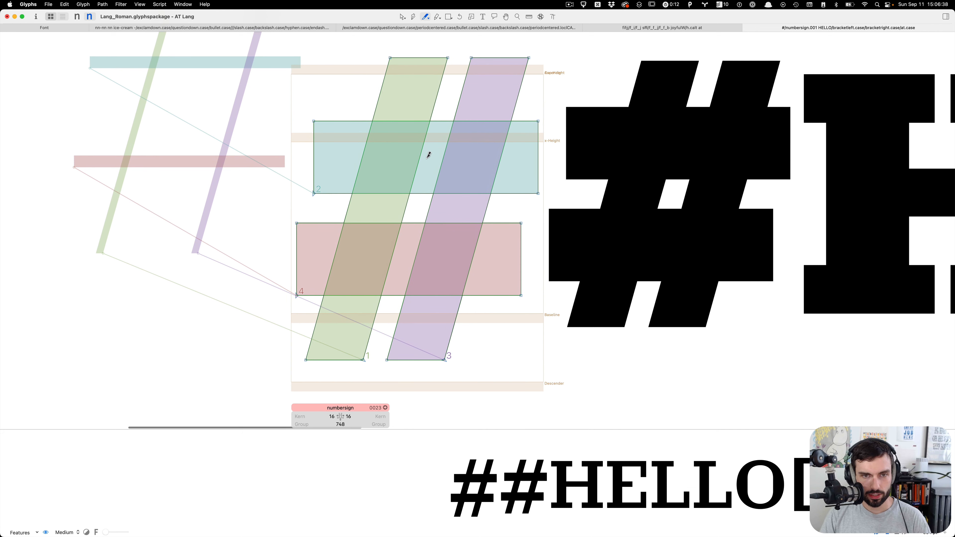
pyautogui.press('e')
pyautogui.scroll(1, 427, 154)
pyautogui.moveTo(425, 155); pyautogui.dragTo(344, 218)
pyautogui.press('super+z')
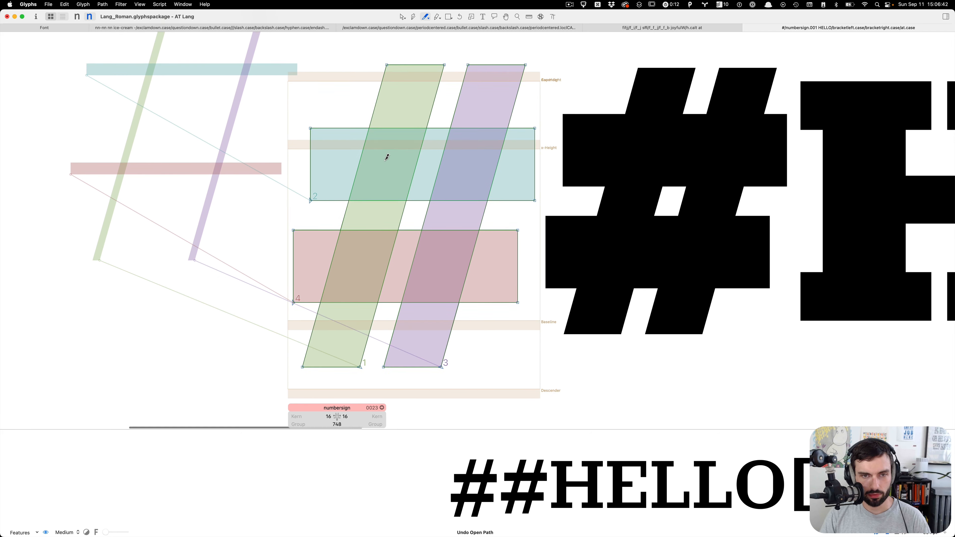
pyautogui.moveTo(408, 160); pyautogui.dragTo(470, 160)
pyautogui.press('super+z')
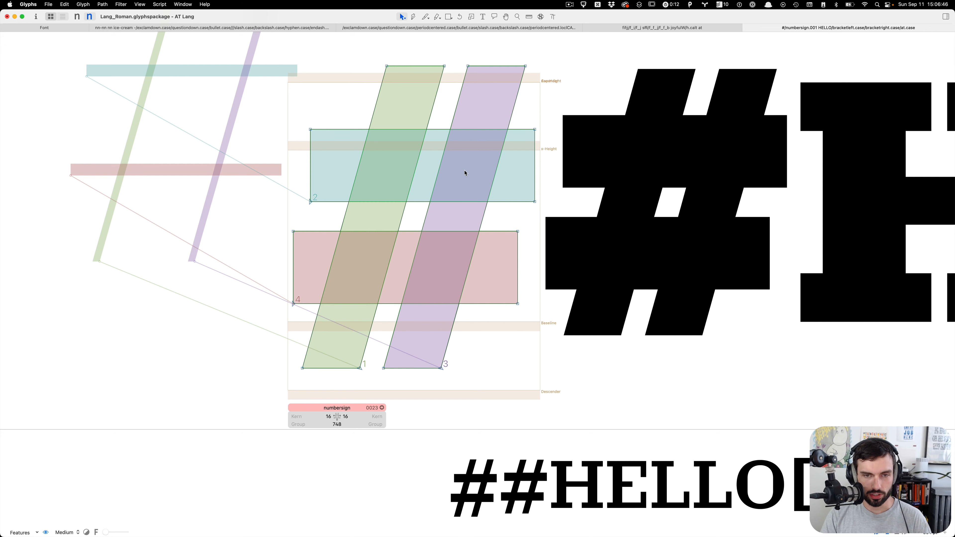
pyautogui.press('e')
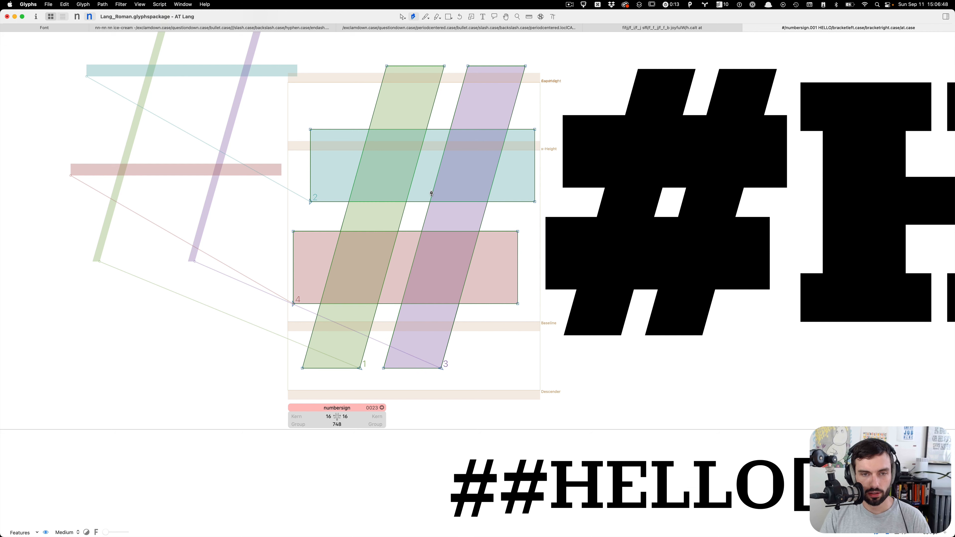
pyautogui.scroll(2, 432, 193)
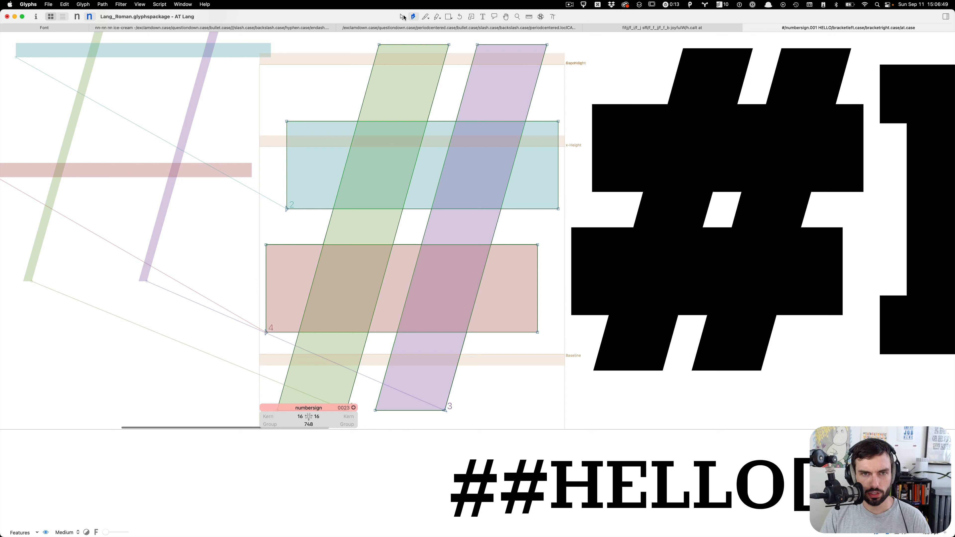
pyautogui.click(426, 17)
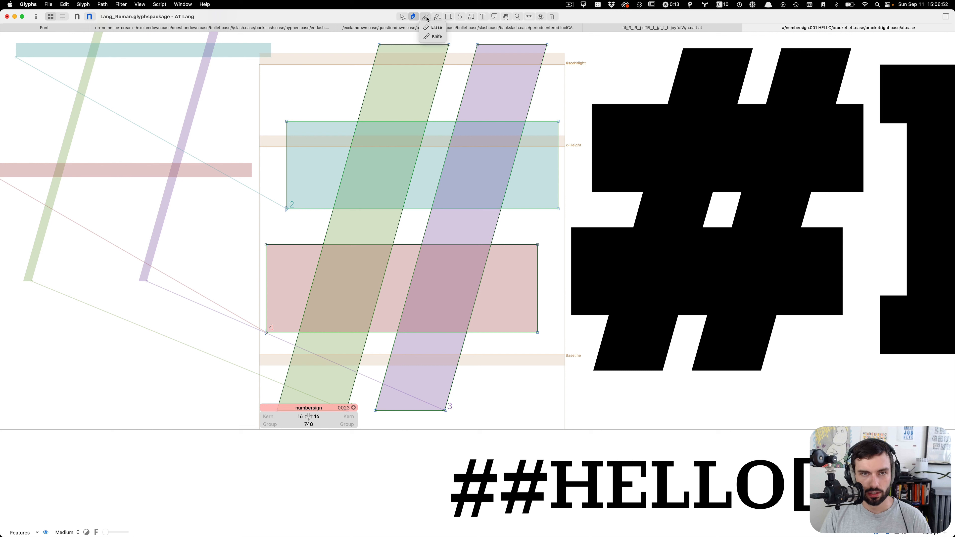
pyautogui.click(426, 17)
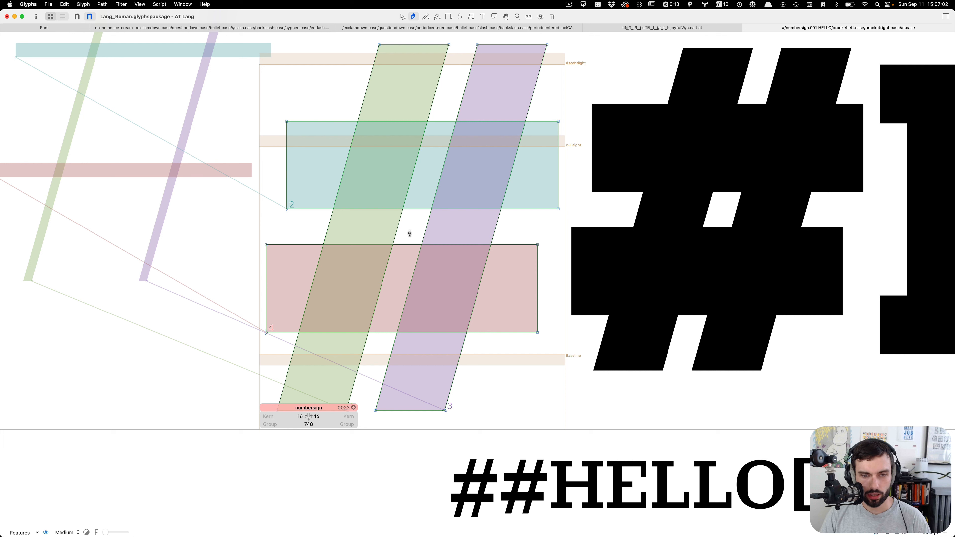
# Step: Add four nodes along the upper crossbar's lower edge around the central counter and raise the inner segment to Y 366
pyautogui.click(371, 209)
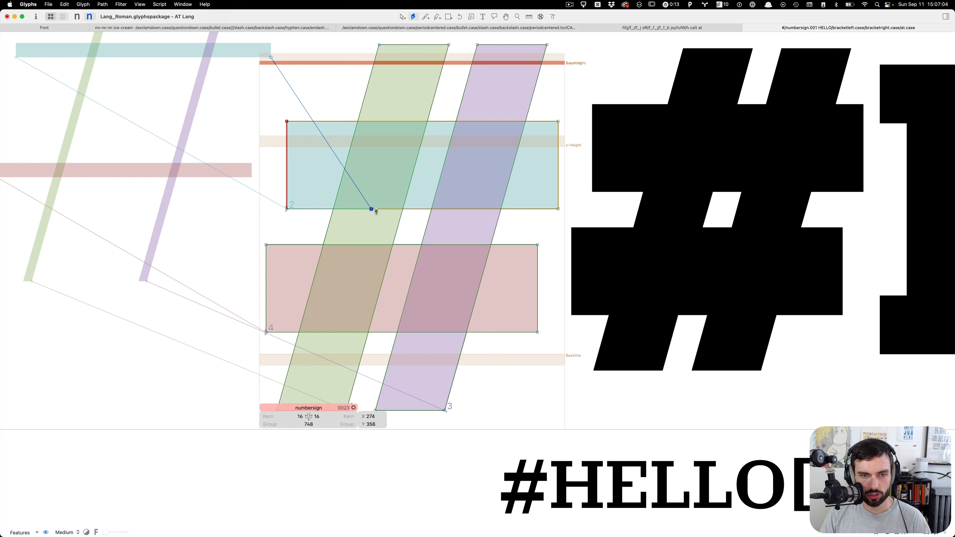
pyautogui.click(380, 210)
pyautogui.press('super+z')
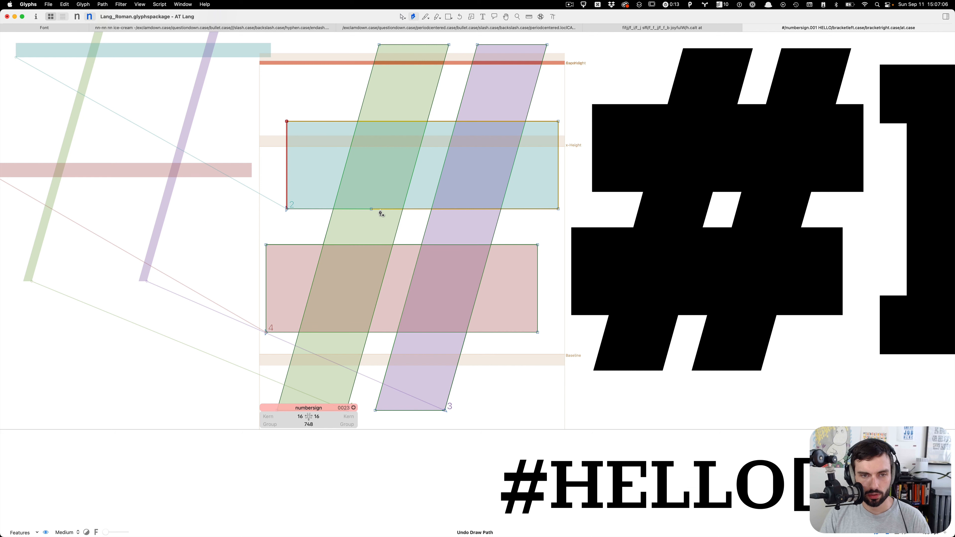
pyautogui.click(380, 209)
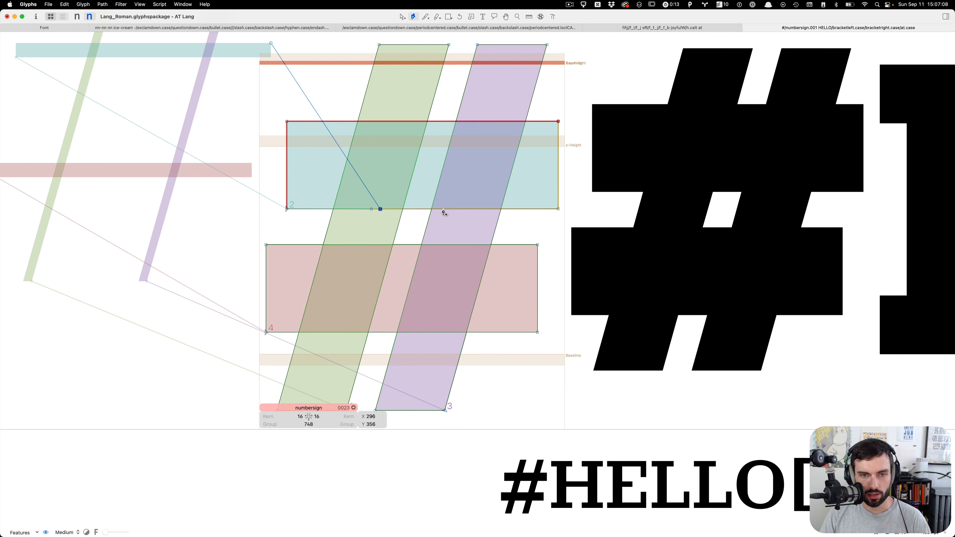
pyautogui.click(443, 210)
pyautogui.click(452, 209)
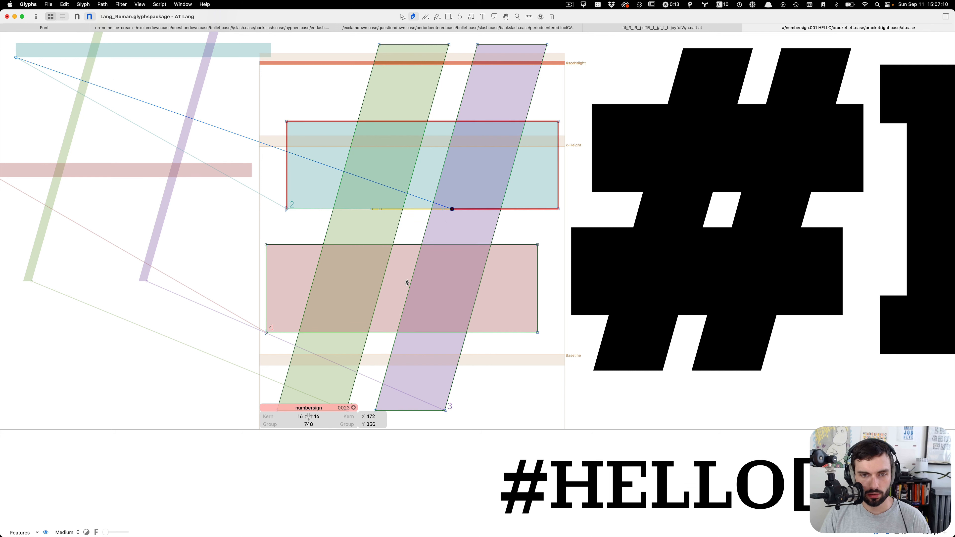
pyautogui.press('v')
pyautogui.click(424, 211)
pyautogui.hotkey('shift', 'Up')
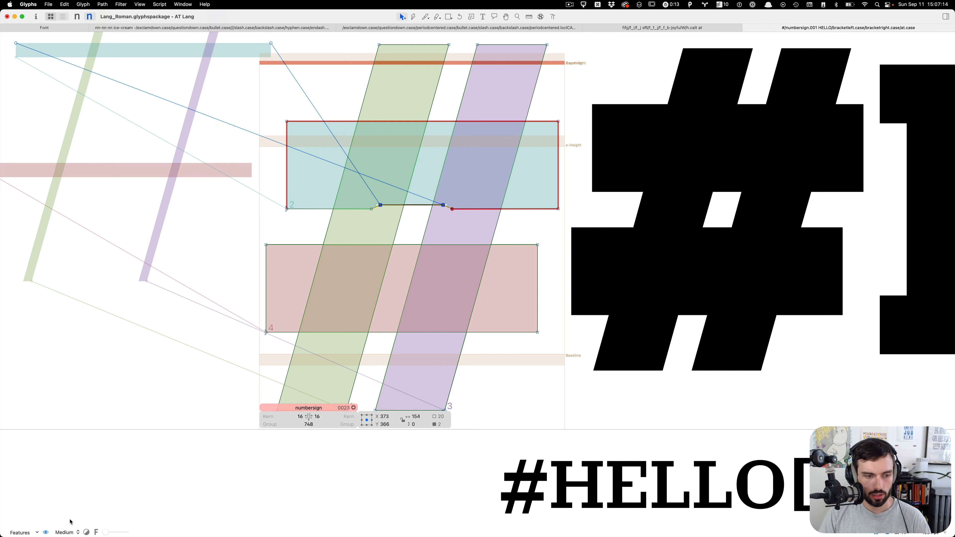
# Step: Switch the preview from the Medium instance to the heaviest master being edited
pyautogui.click(68, 532)
pyautogui.click(83, 483)
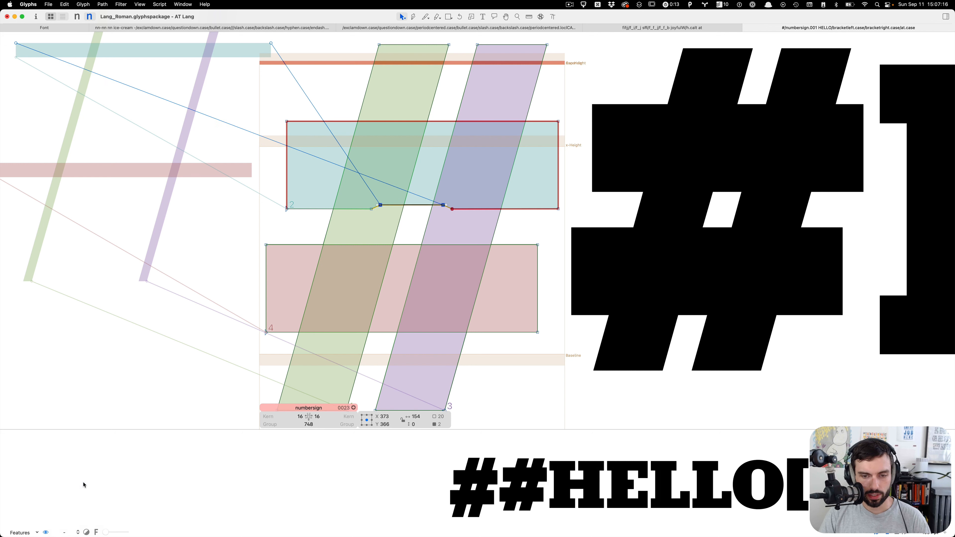
pyautogui.click(412, 274)
# Step: Add four nodes along the lower crossbar's upper edge around the central counter and lower the inner segment by 10 units
pyautogui.press('p')
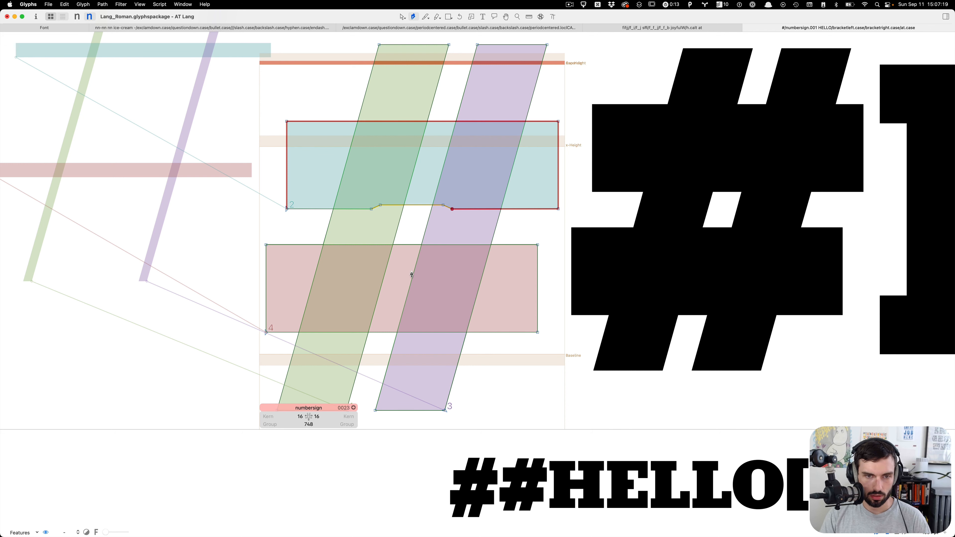
pyautogui.click(365, 246)
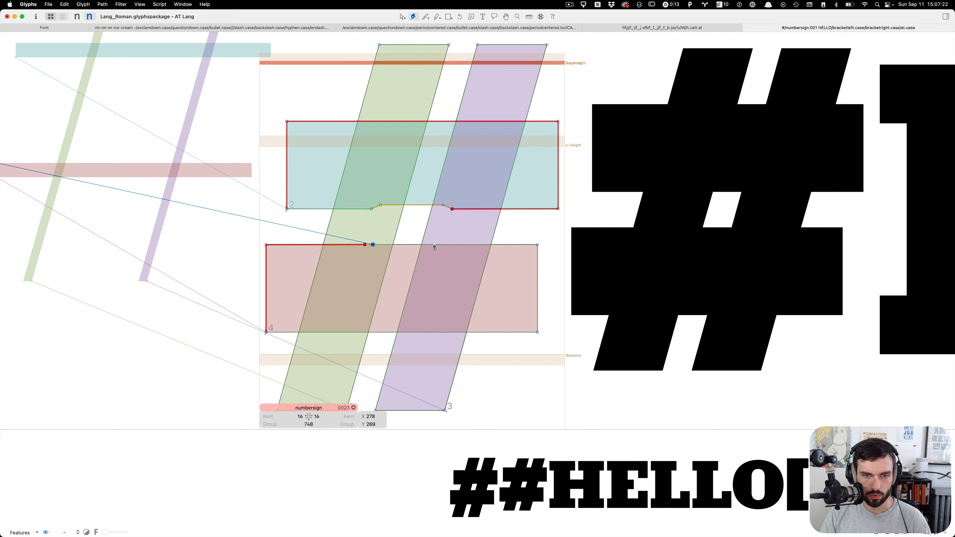
pyautogui.click(442, 245)
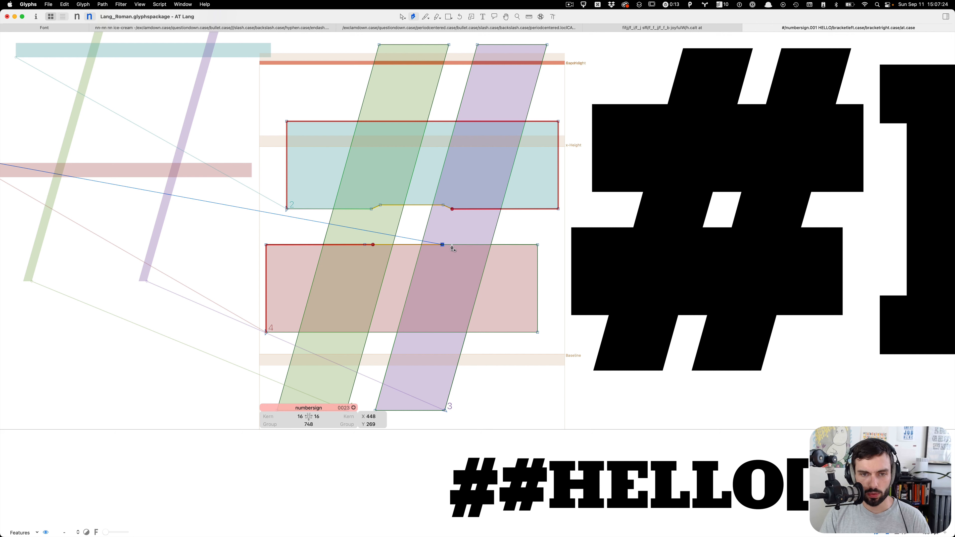
pyautogui.click(451, 245)
pyautogui.press('v')
pyautogui.click(409, 245)
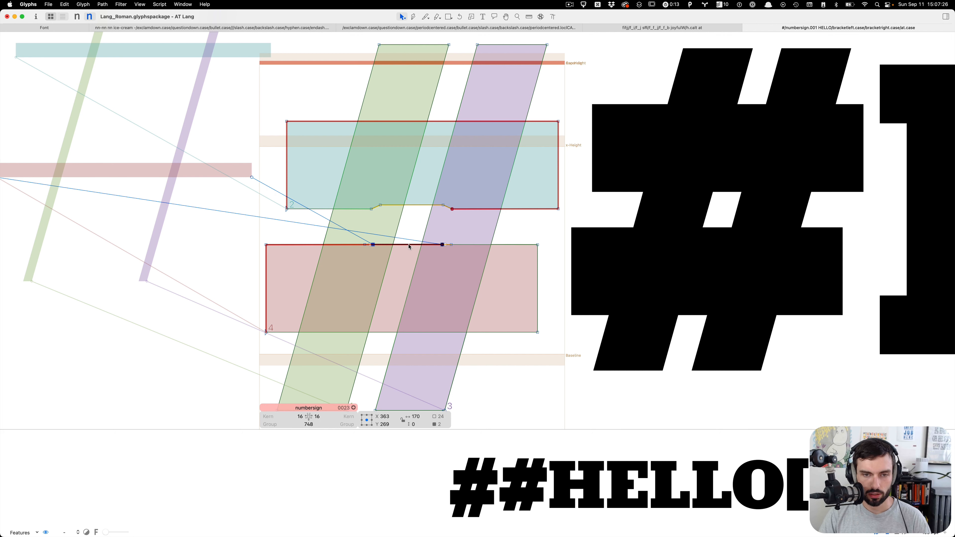
pyautogui.hotkey('shift', 'Down')
pyautogui.click(423, 222)
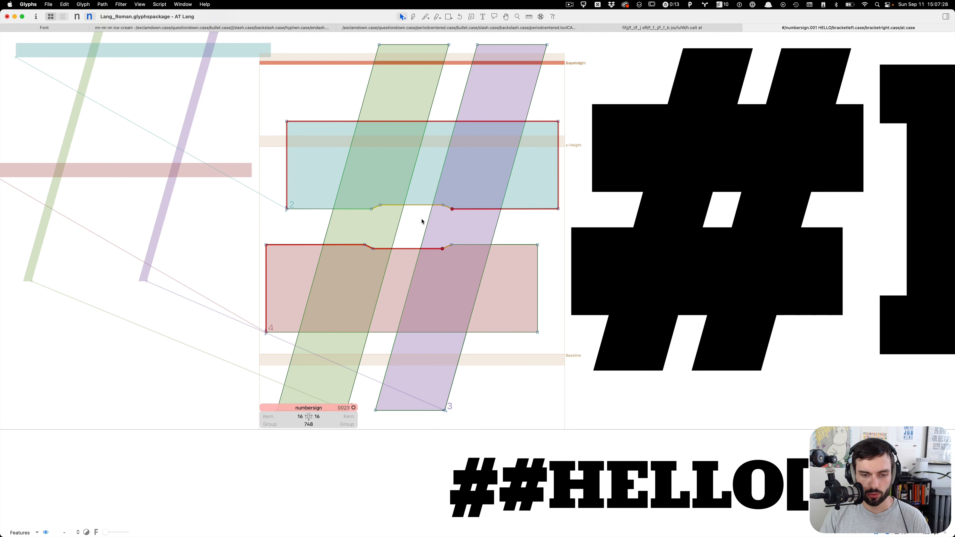
# Step: Add eight nodes on the facing edges of the two diagonal stems, one pair at each end of the central counter
pyautogui.press('p')
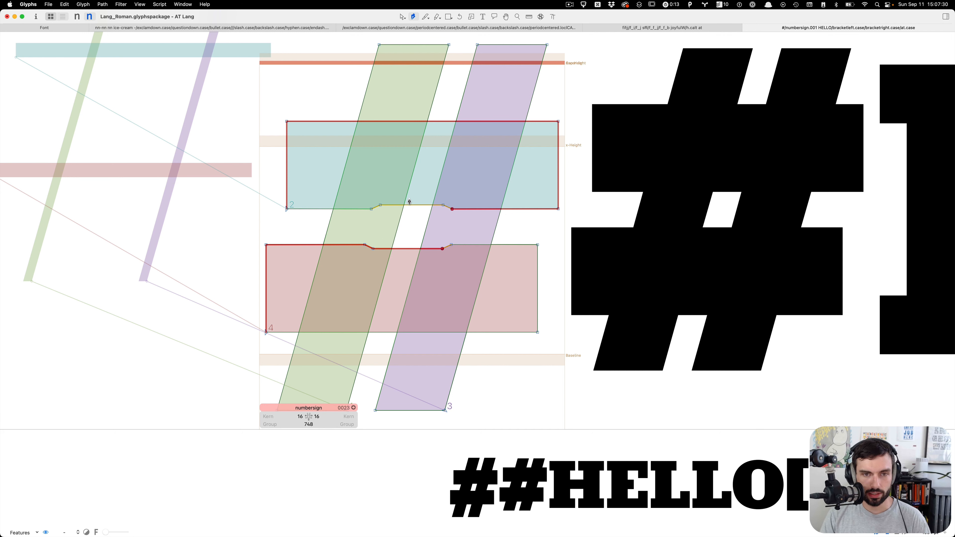
pyautogui.click(413, 173)
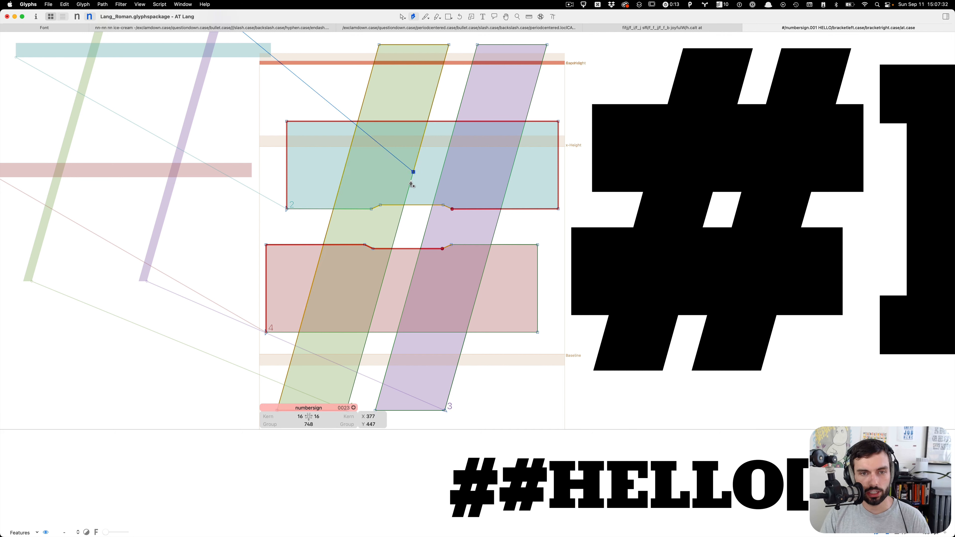
pyautogui.click(411, 181)
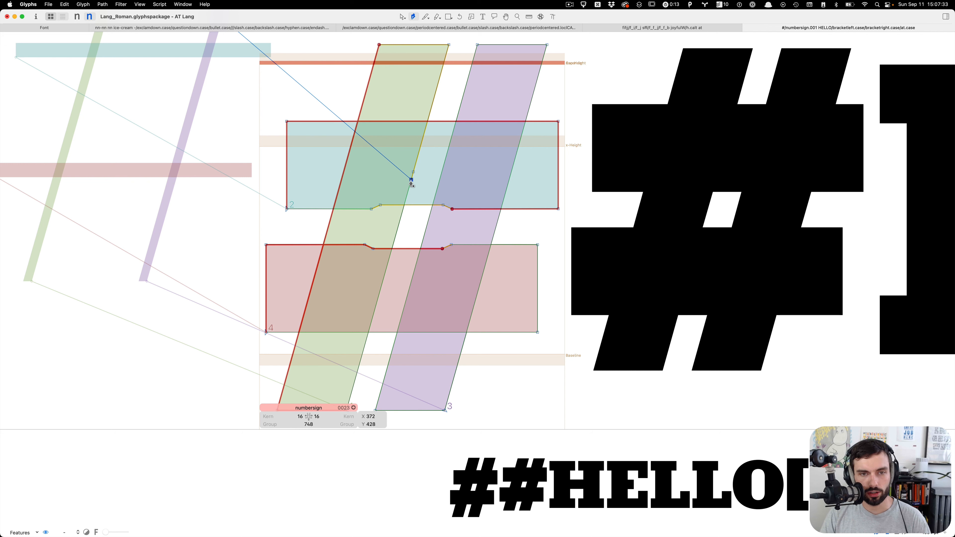
pyautogui.click(443, 170)
pyautogui.click(440, 179)
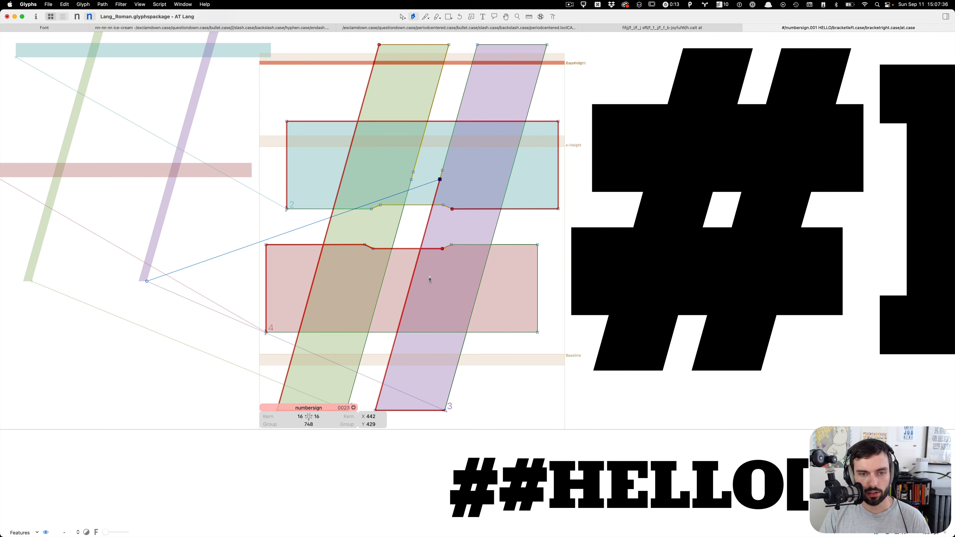
pyautogui.click(417, 263)
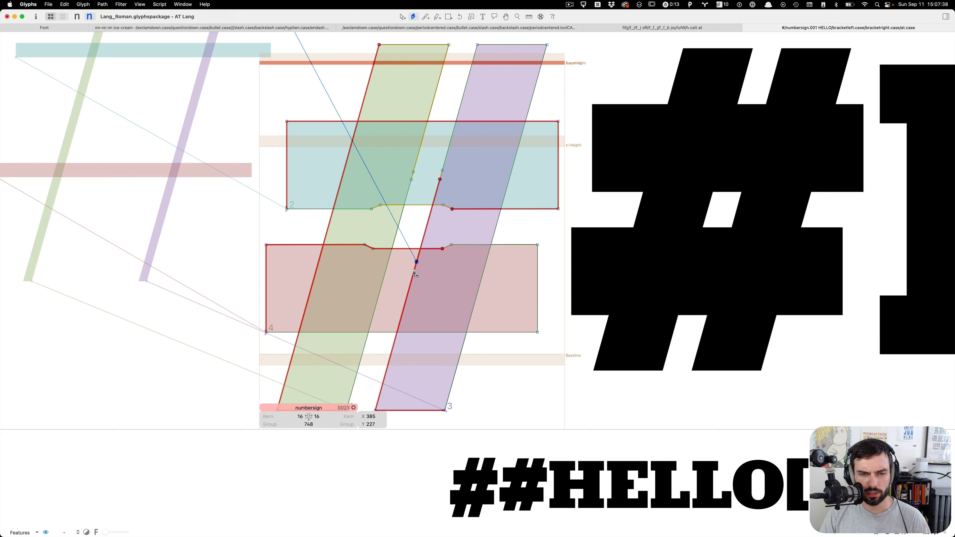
pyautogui.click(415, 269)
pyautogui.click(389, 260)
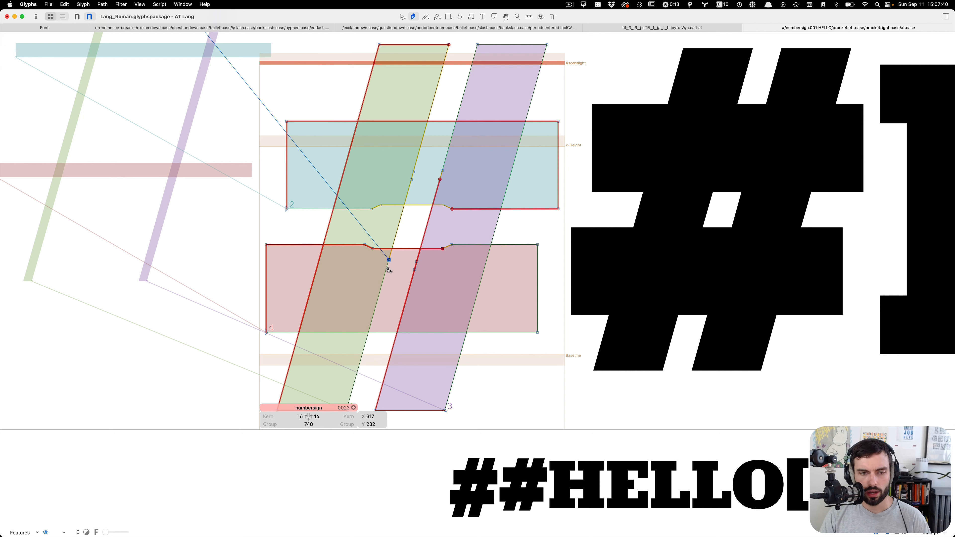
pyautogui.click(387, 268)
# Step: Widen the counter by moving the first stem's inner segment 10 units left and the second stem's inner segment 10 units right
pyautogui.press('v')
pyautogui.click(397, 232)
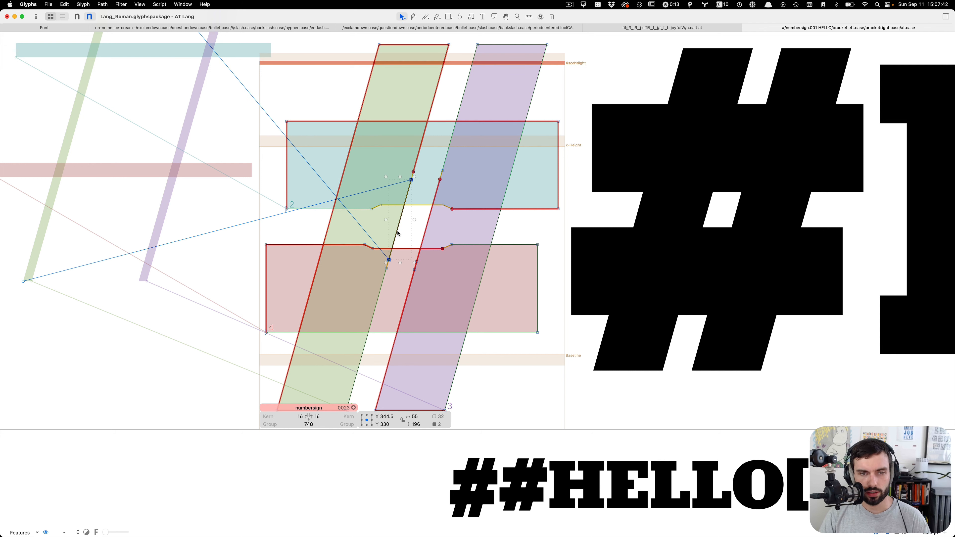
pyautogui.hotkey('shift', 'Left')
pyautogui.hscroll(-2, 444, 230)
pyautogui.click(438, 229)
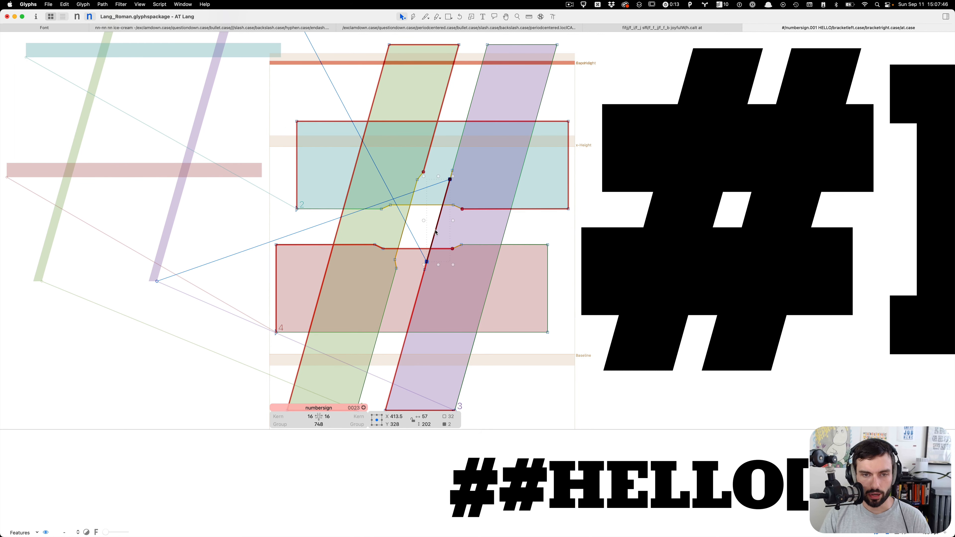
pyautogui.hotkey('shift', 'Right')
pyautogui.click(418, 233)
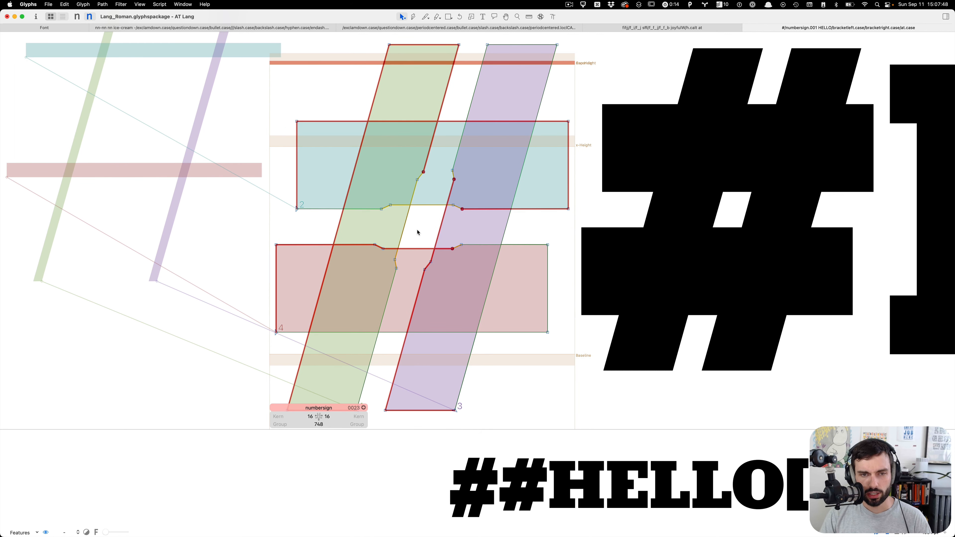
# Step: Shift the outer segments above and below the counter 10 units left on the first stem and 10 units right on the second
pyautogui.press('t')
pyautogui.scroll(-5, 423, 225)
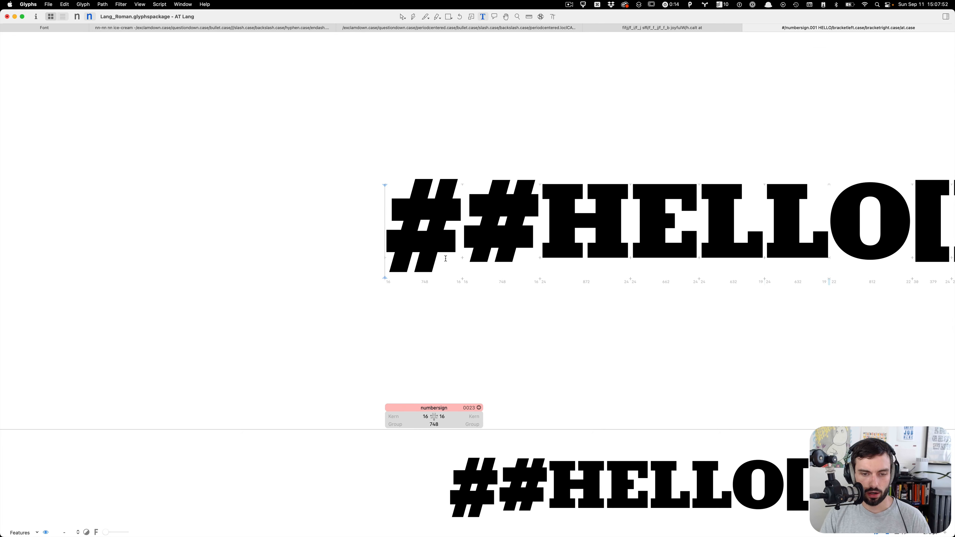
pyautogui.scroll(3, 446, 258)
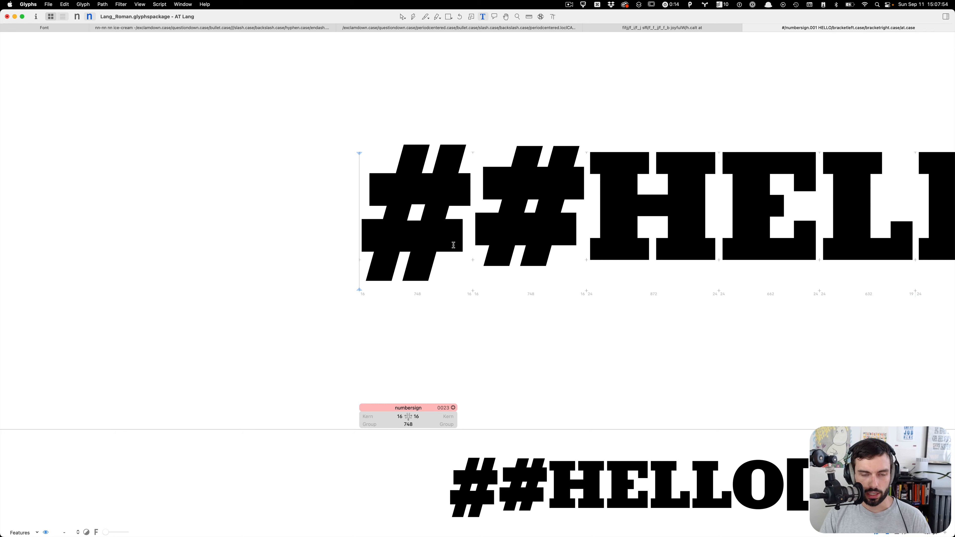
pyautogui.scroll(4, 449, 246)
pyautogui.press('Escape')
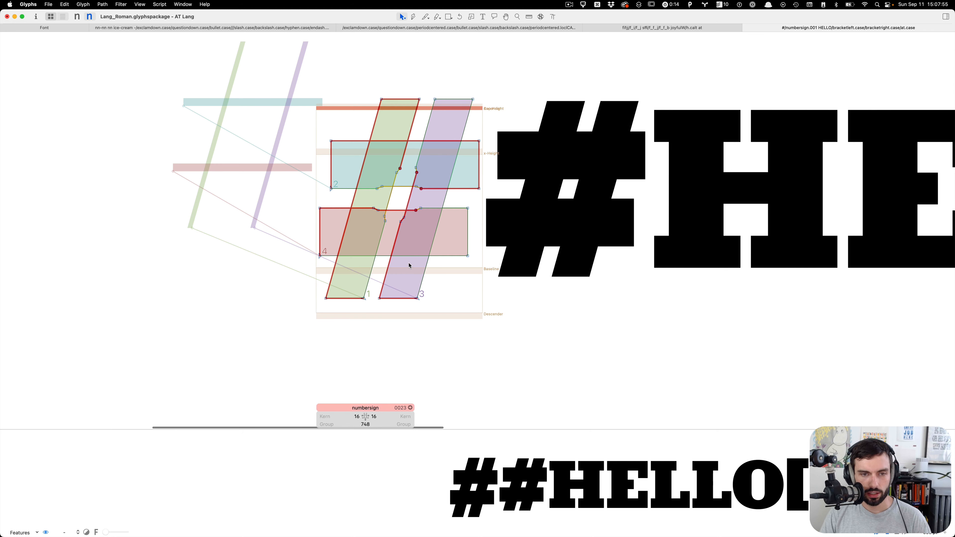
pyautogui.click(371, 279)
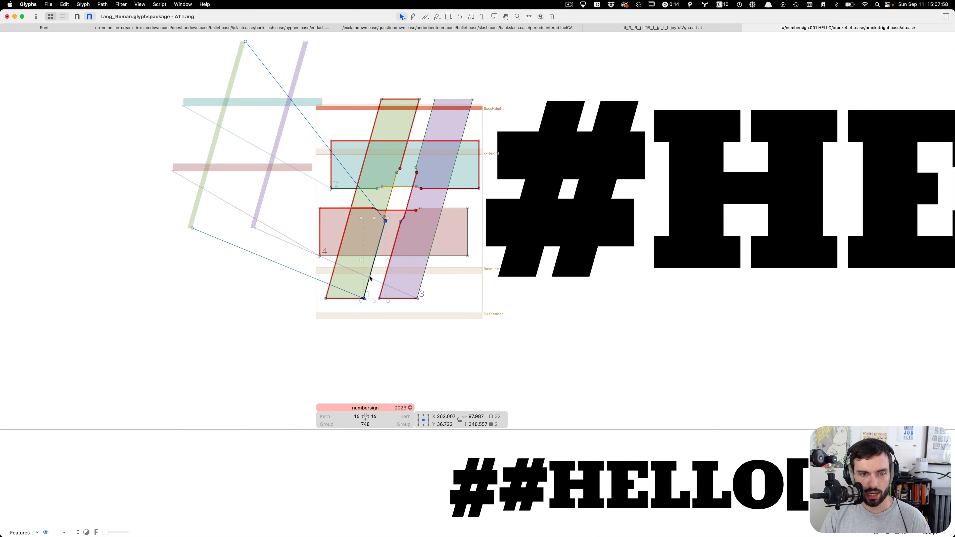
pyautogui.keyDown('shift'); pyautogui.click(412, 125); pyautogui.keyUp('shift')
pyautogui.hotkey('shift', 'Left')
pyautogui.click(429, 122)
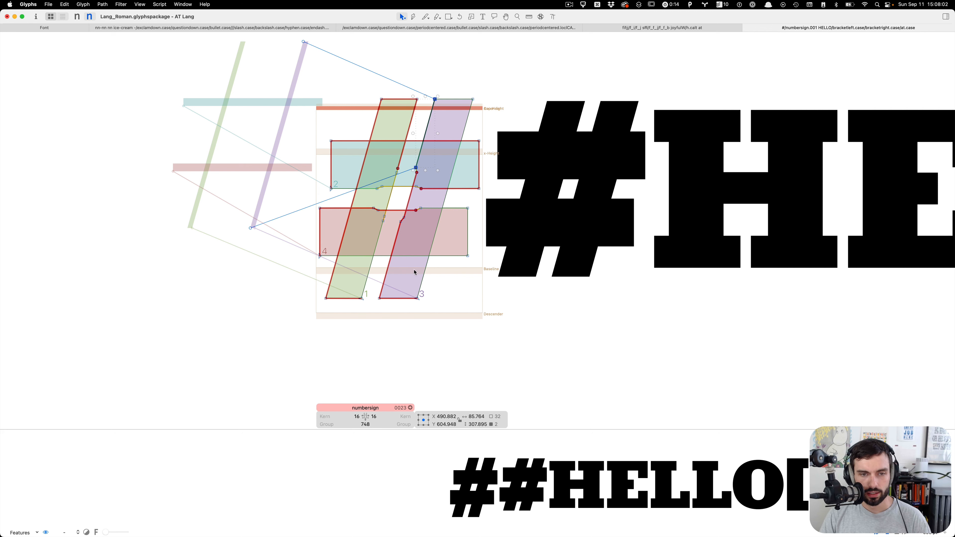
pyautogui.keyDown('shift'); pyautogui.click(389, 271); pyautogui.keyUp('shift')
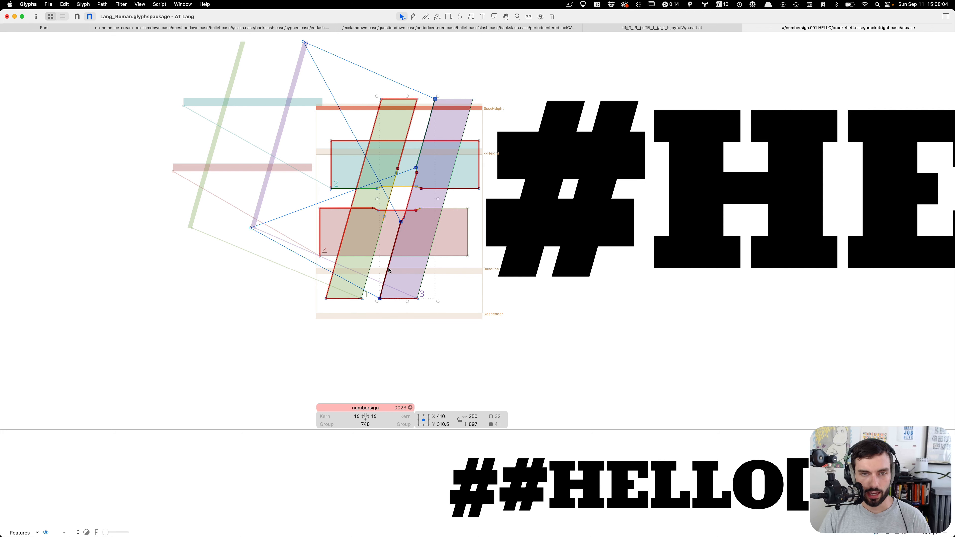
pyautogui.click(409, 200)
# Step: Move the first diagonal stem's entire counter-facing edge, including its added nodes, 10 units left
pyautogui.press('Escape')
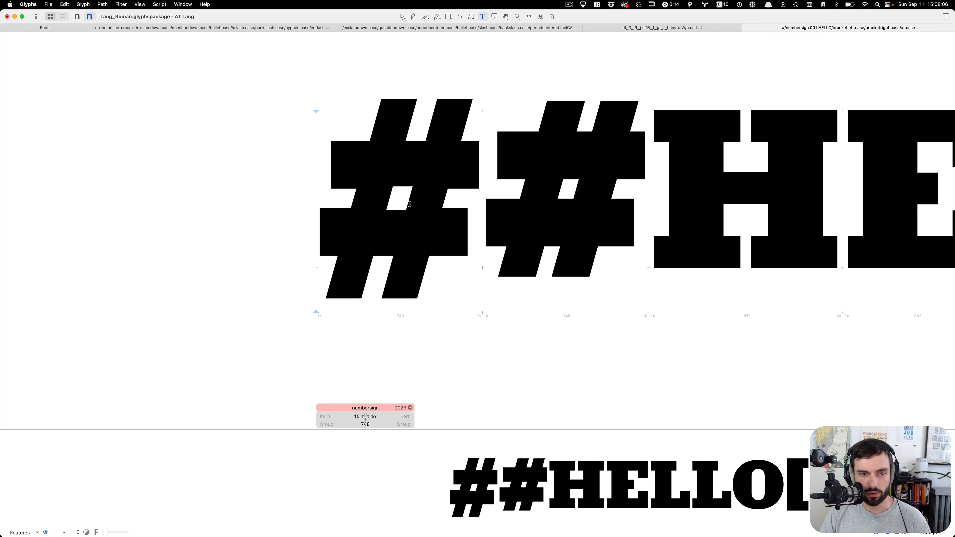
pyautogui.scroll(-5, 409, 200)
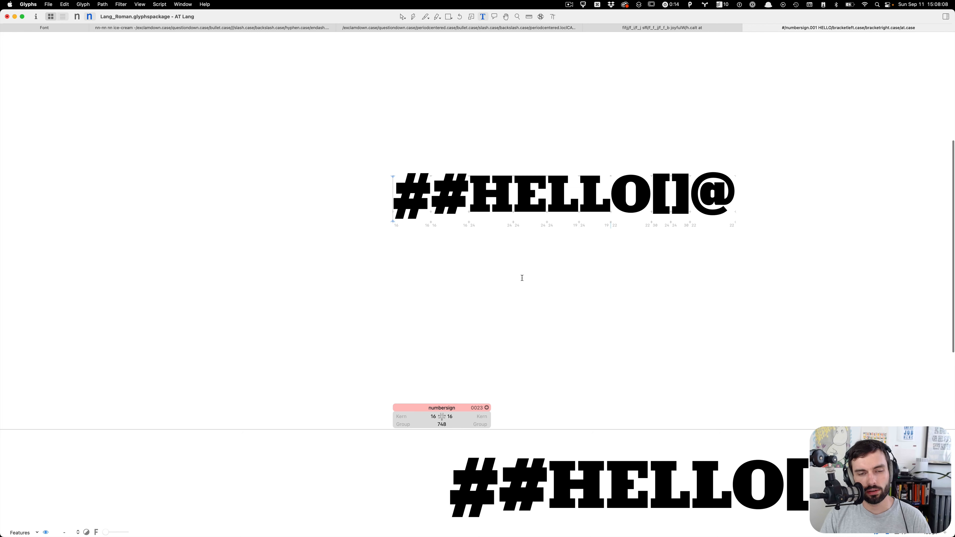
pyautogui.scroll(3, 458, 212)
pyautogui.scroll(3, 388, 184)
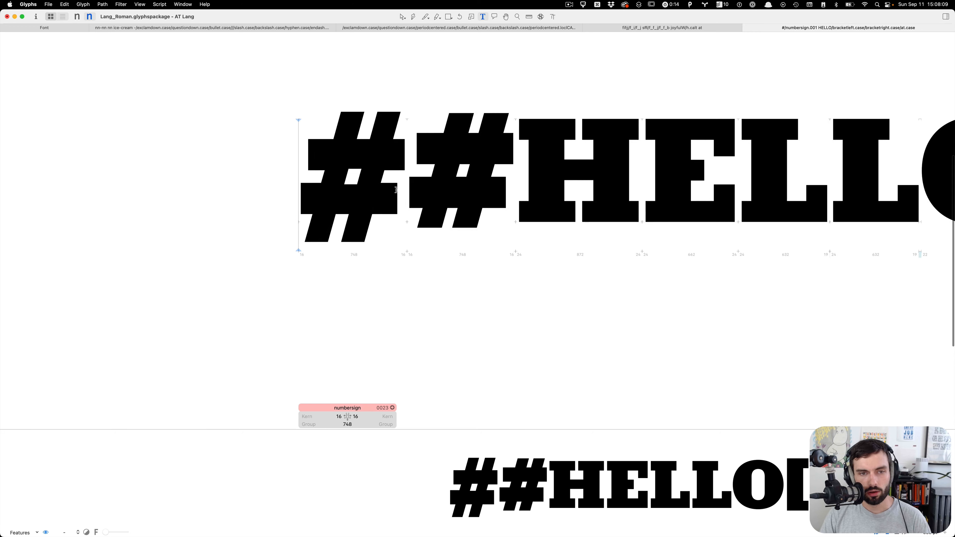
pyautogui.press('Escape')
pyautogui.scroll(3, 346, 182)
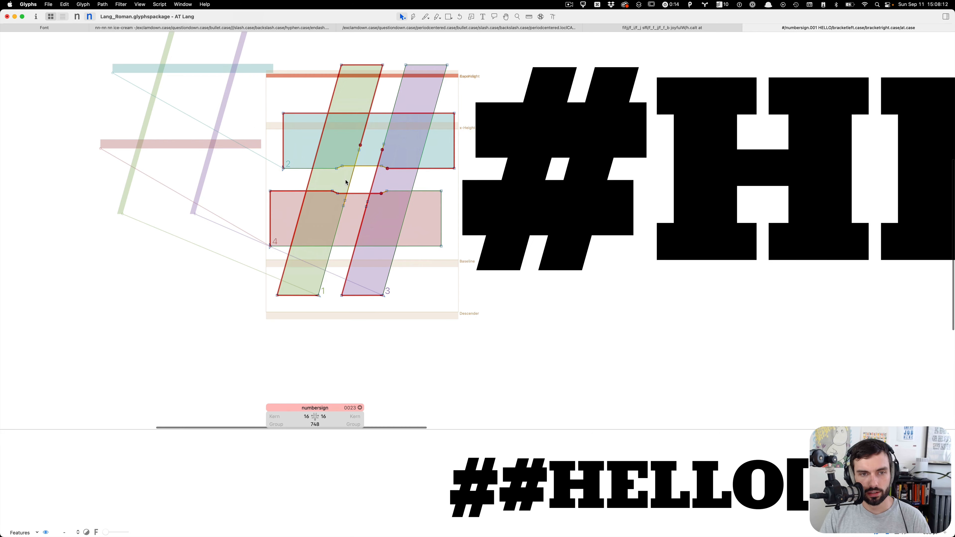
pyautogui.click(343, 236)
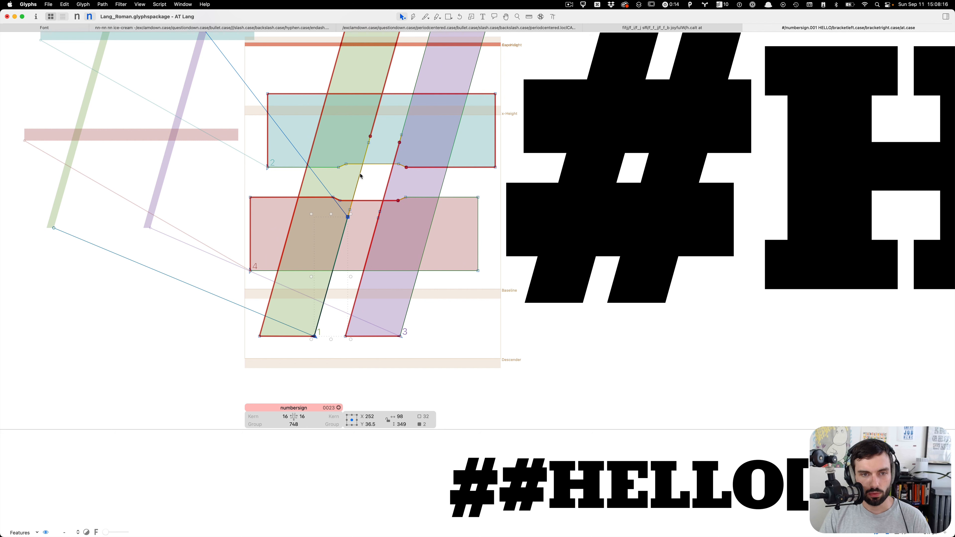
pyautogui.scroll(1, 375, 128)
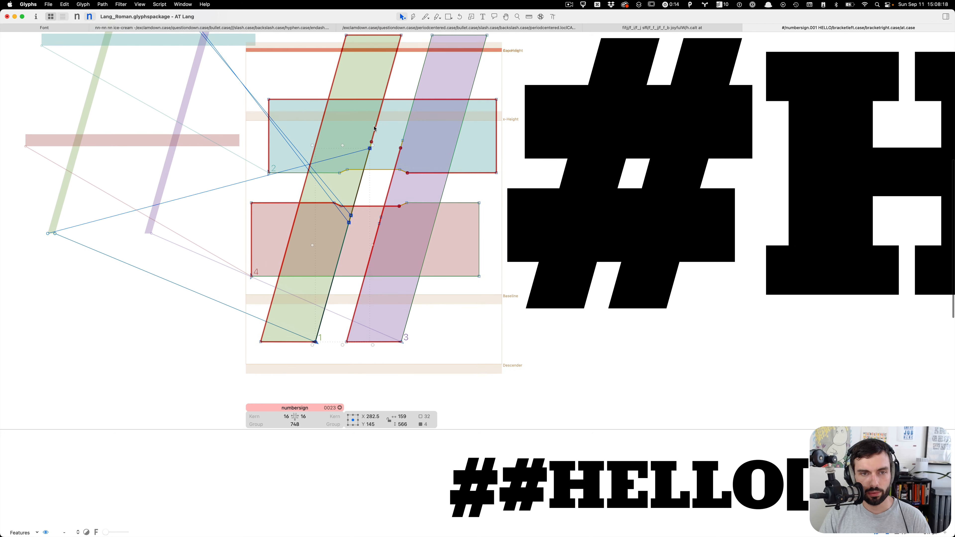
pyautogui.keyDown('shift'); pyautogui.click(375, 128); pyautogui.keyUp('shift')
pyautogui.hotkey('shift', 'Left')
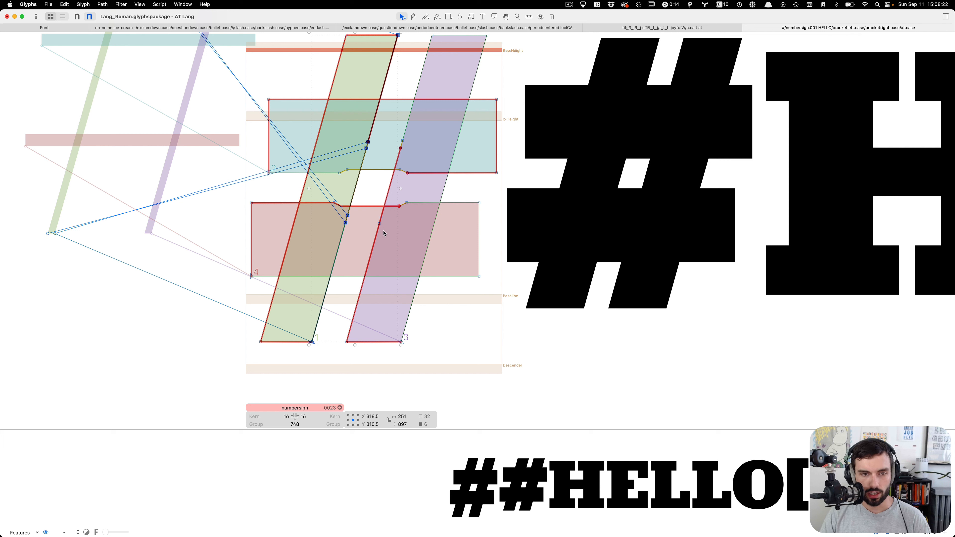
# Step: Move the second diagonal stem's entire counter-facing edge, including its added nodes, 10 units right
pyautogui.click(378, 237)
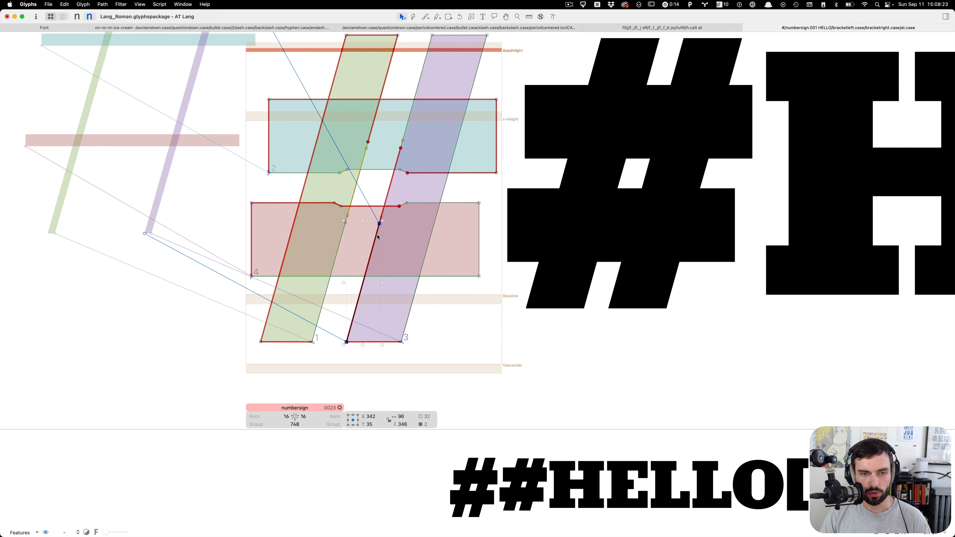
pyautogui.keyDown('shift'); pyautogui.click(391, 181); pyautogui.keyUp('shift')
pyautogui.keyDown('shift'); pyautogui.click(412, 114); pyautogui.keyUp('shift')
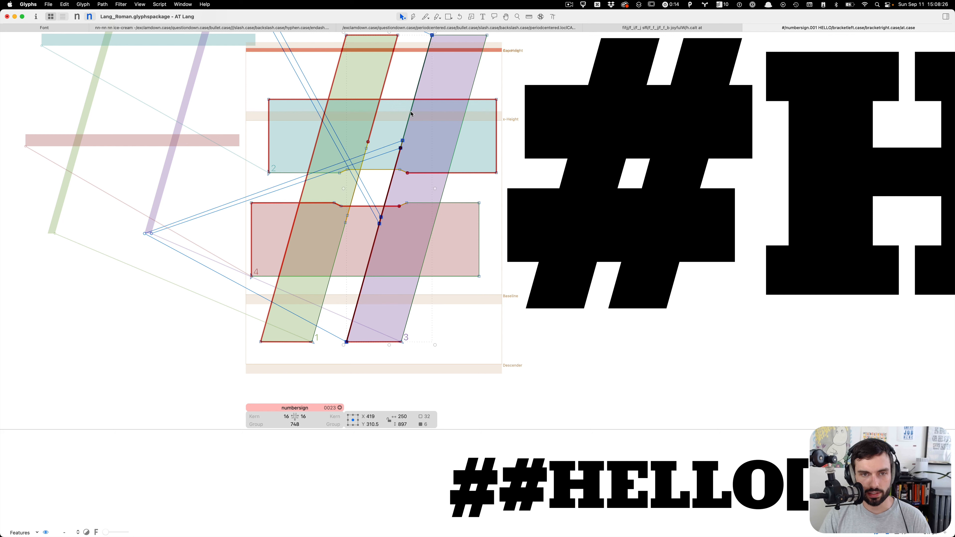
pyautogui.hotkey('shift', 'Right')
# Step: Move the upper crossbar's right notch nodes 20 units right and the lower crossbar's left notch nodes 10 units left
pyautogui.moveTo(431, 164); pyautogui.dragTo(311, 195)
pyautogui.hotkey('shift', 'Right')
pyautogui.hotkey('shift', 'Right')
pyautogui.hotkey('shift', 'Left')
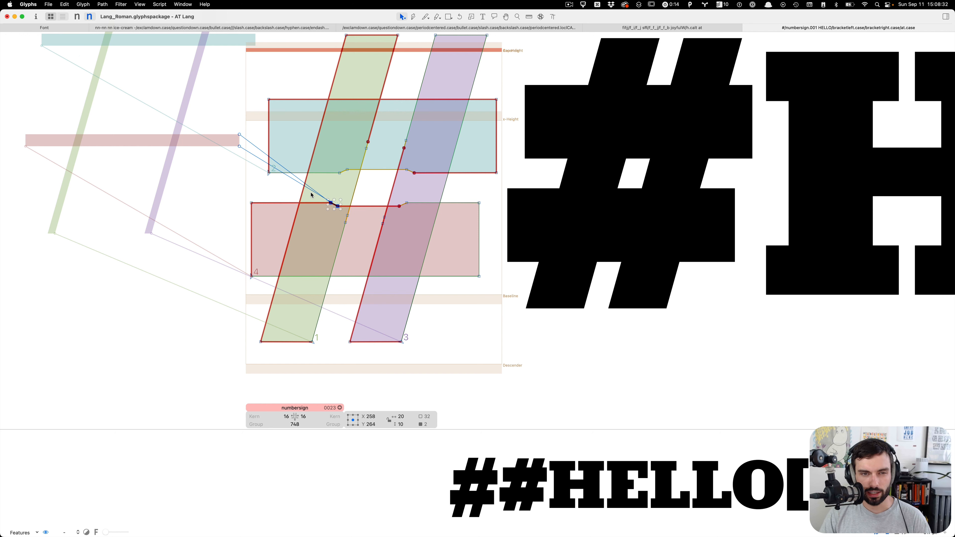
# Step: Examine the numbersign's opened counter beside numbersign.001 in the text line, and inspect its nodes in the outline view
pyautogui.press('t')
pyautogui.scroll(-5, 405, 186)
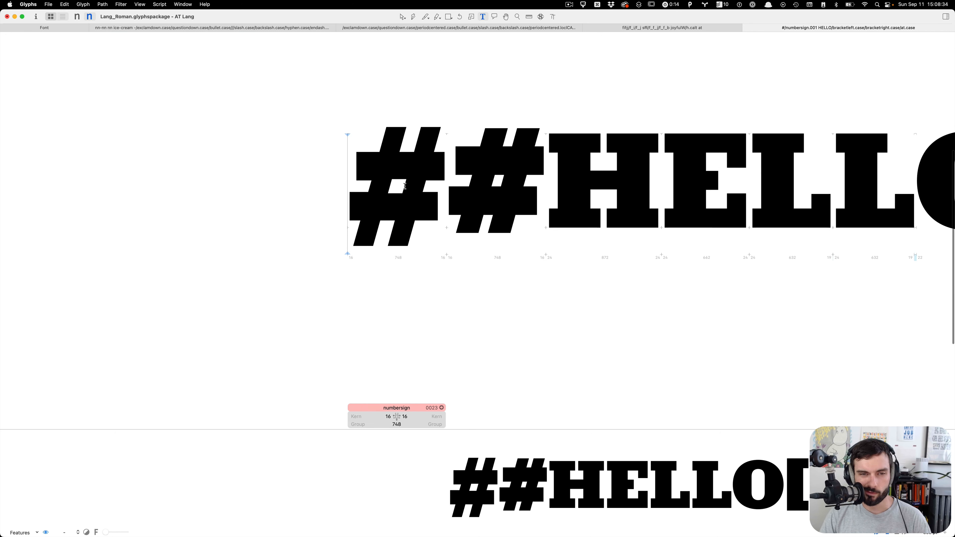
pyautogui.scroll(2, 415, 184)
pyautogui.click(457, 186)
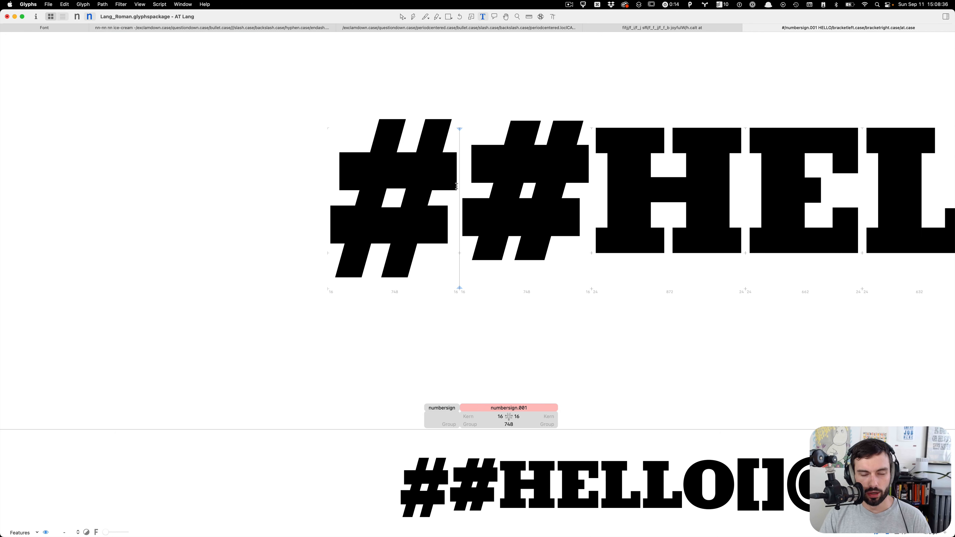
pyautogui.scroll(2, 456, 186)
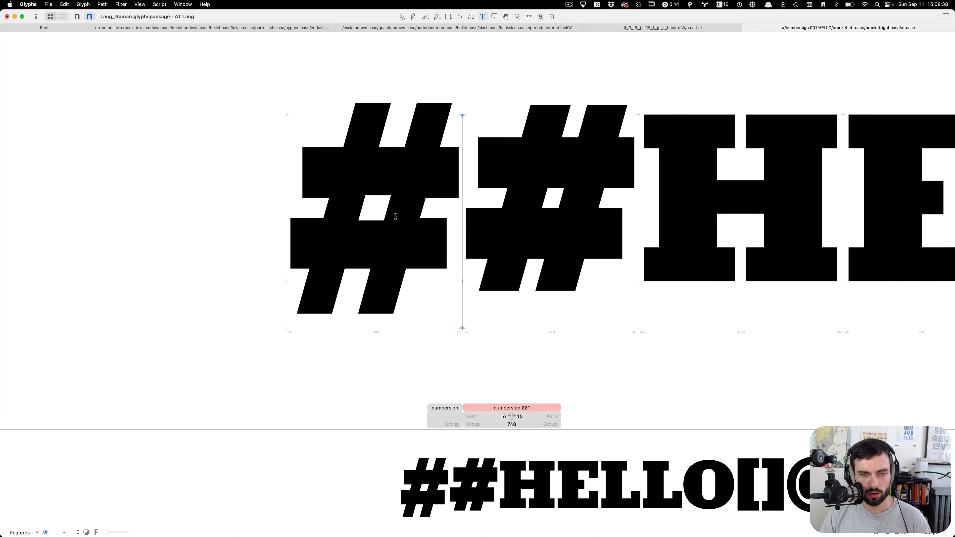
pyautogui.press('Escape')
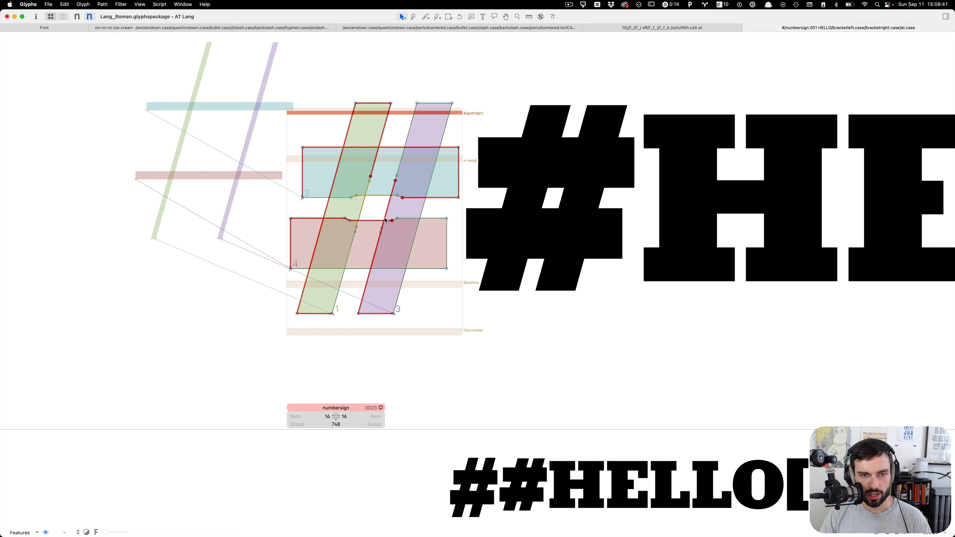
pyautogui.scroll(1, 386, 221)
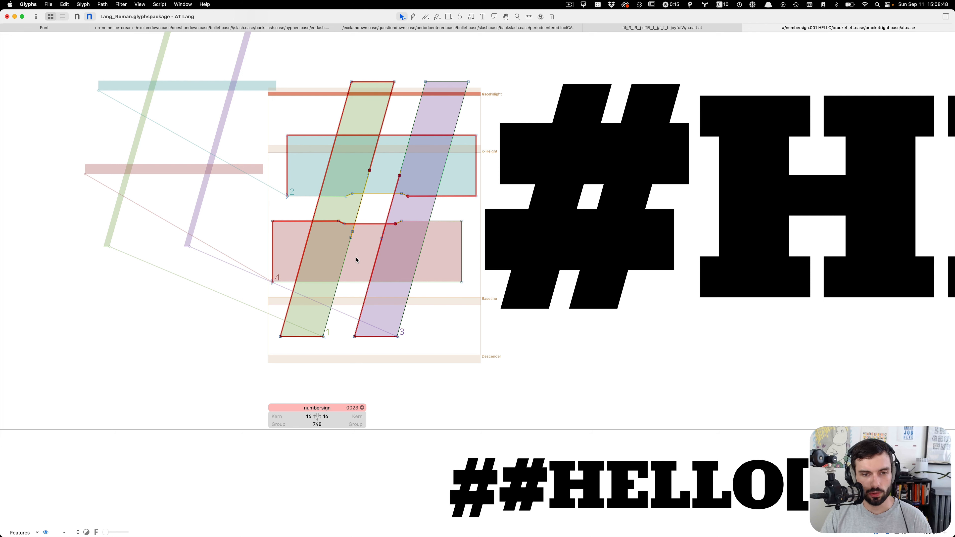
pyautogui.press('super+a')
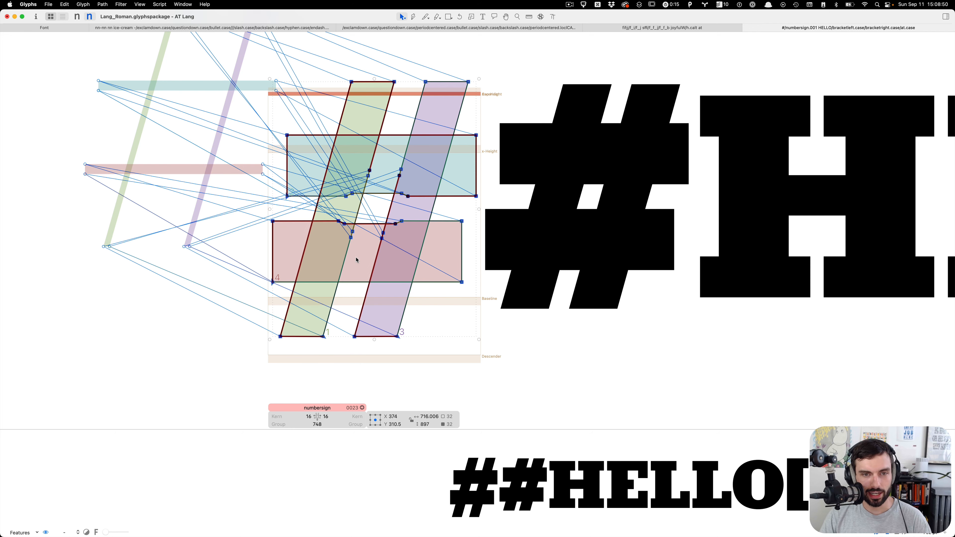
pyautogui.click(359, 257)
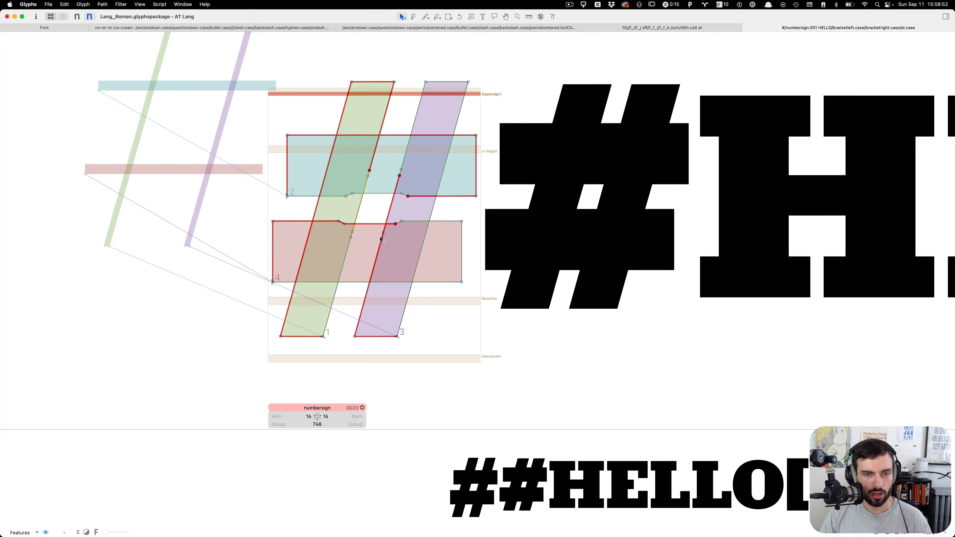
pyautogui.scroll(2, 381, 239)
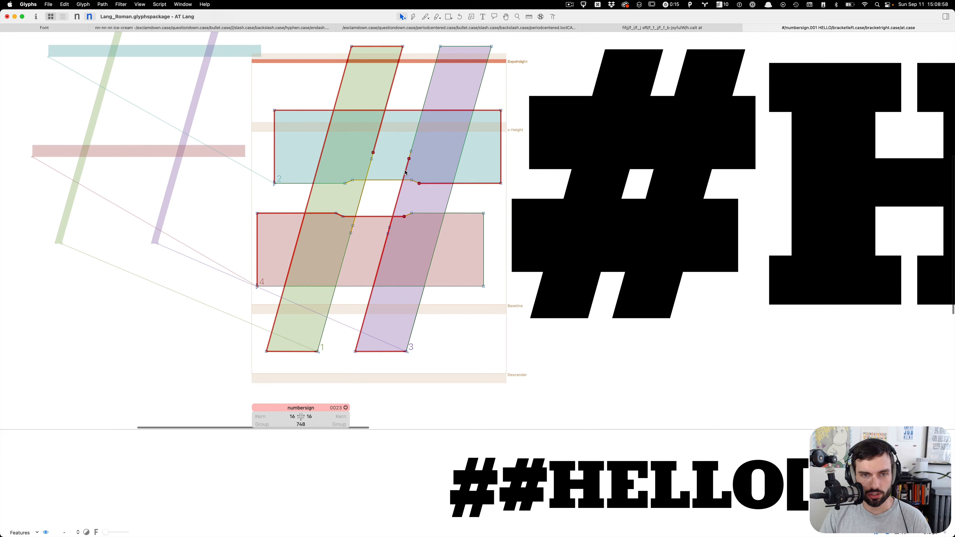
pyautogui.scroll(-2, 397, 184)
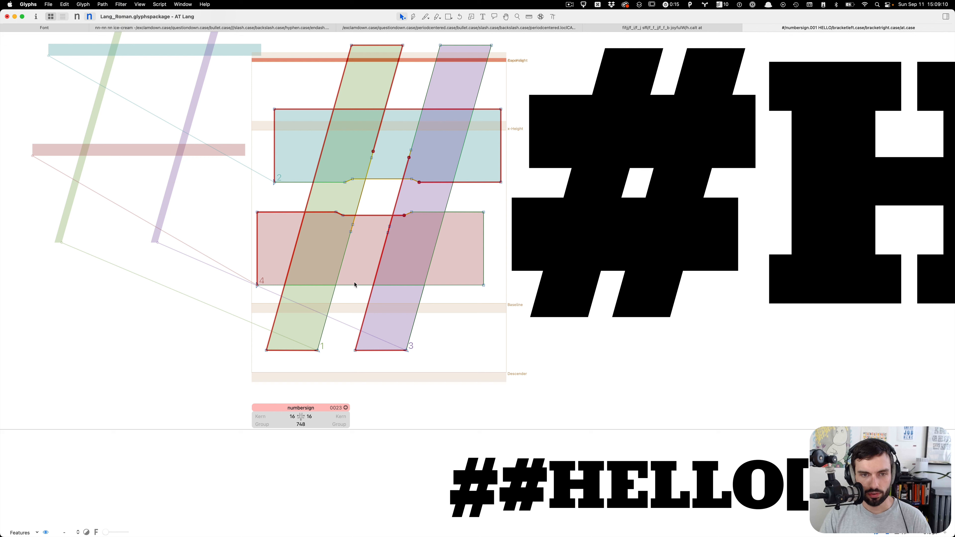
# Step: Delete the extra nodes added to the counter-facing edges of both diagonal stems in the heavy numbersign
pyautogui.moveTo(383, 220); pyautogui.dragTo(393, 235)
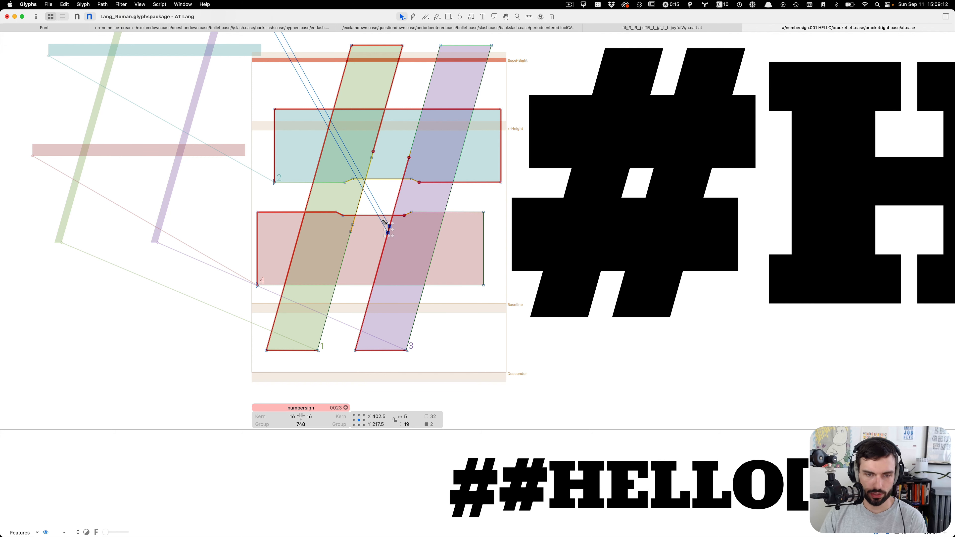
pyautogui.press('BackSpace')
pyautogui.moveTo(418, 145); pyautogui.dragTo(380, 145)
pyautogui.press('BackSpace')
pyautogui.press('BackSpace')
pyautogui.moveTo(364, 220); pyautogui.dragTo(335, 246)
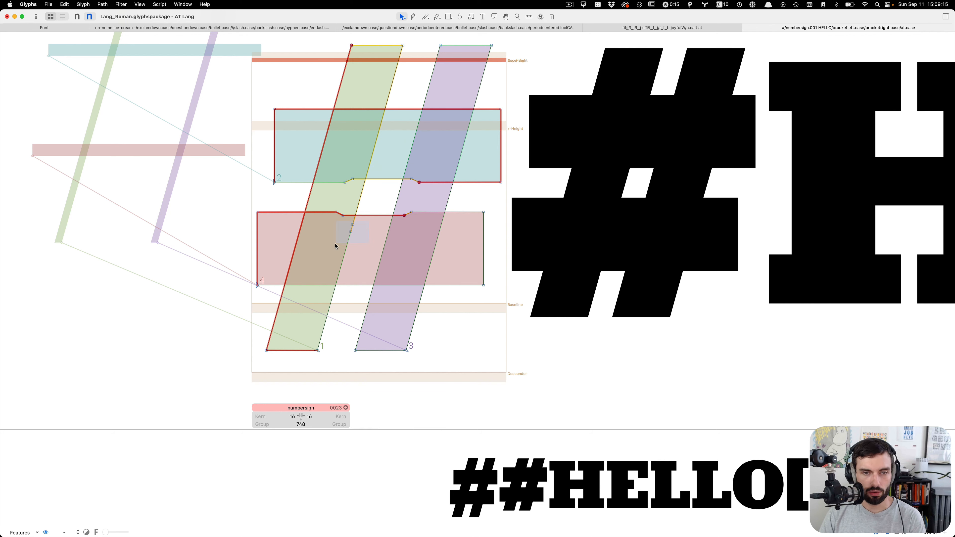
pyautogui.press('BackSpace')
pyautogui.click(364, 244)
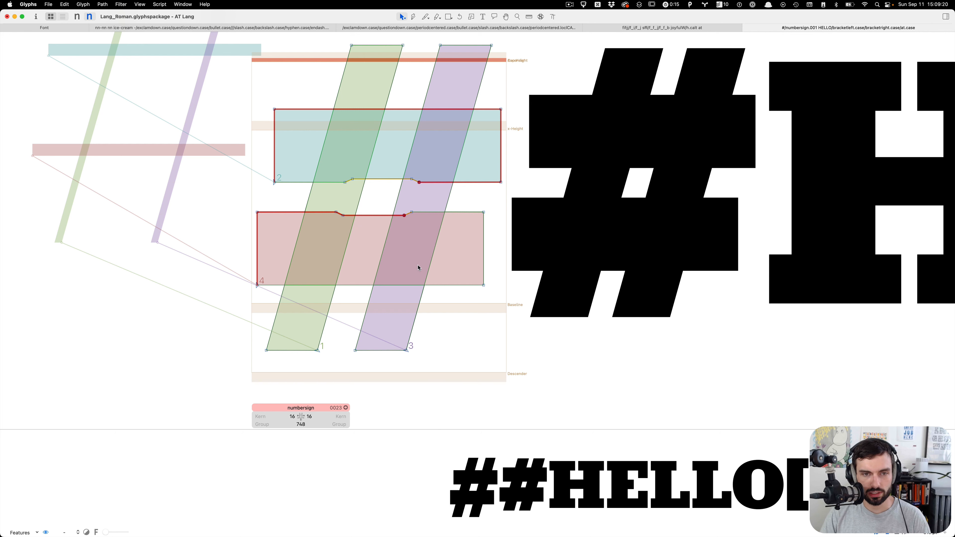
# Step: In the light master's numbersign, add a pair of nodes where each diagonal meets the upper crossbar's lower edge
pyautogui.press('super+1')
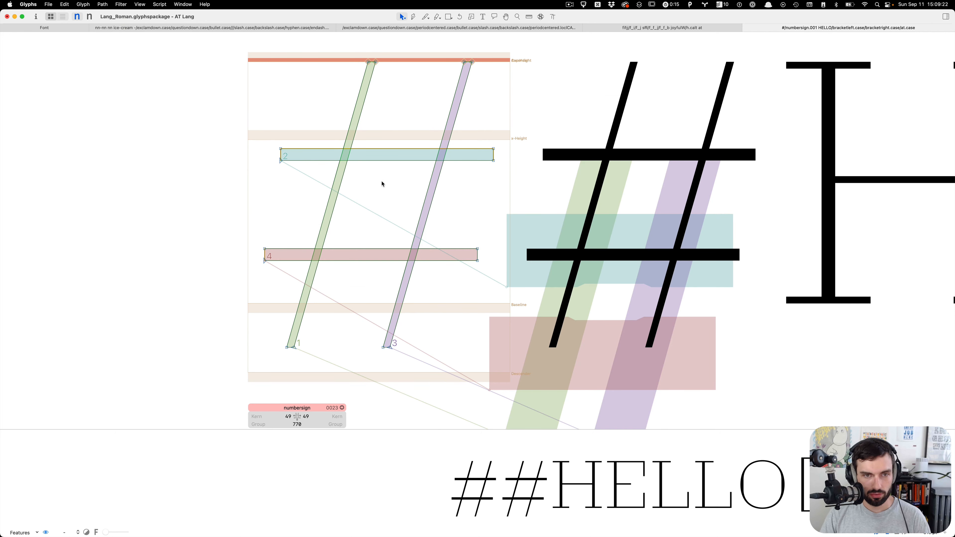
pyautogui.scroll(3, 382, 185)
pyautogui.press('p')
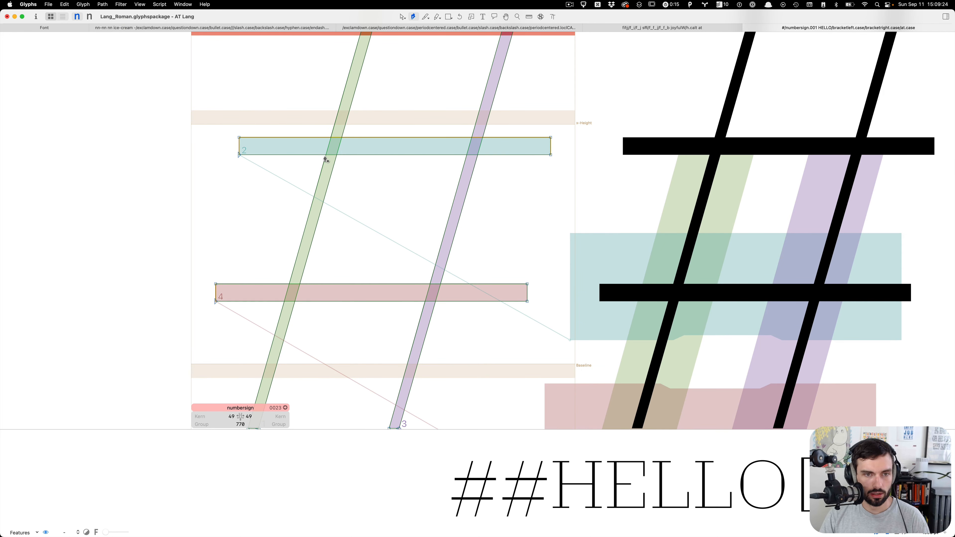
pyautogui.click(333, 155)
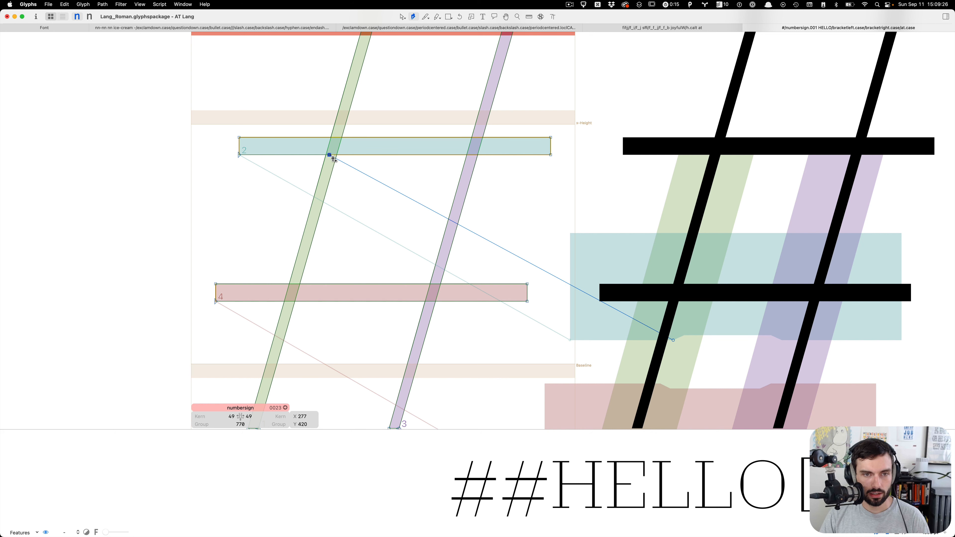
pyautogui.click(471, 155)
pyautogui.click(474, 155)
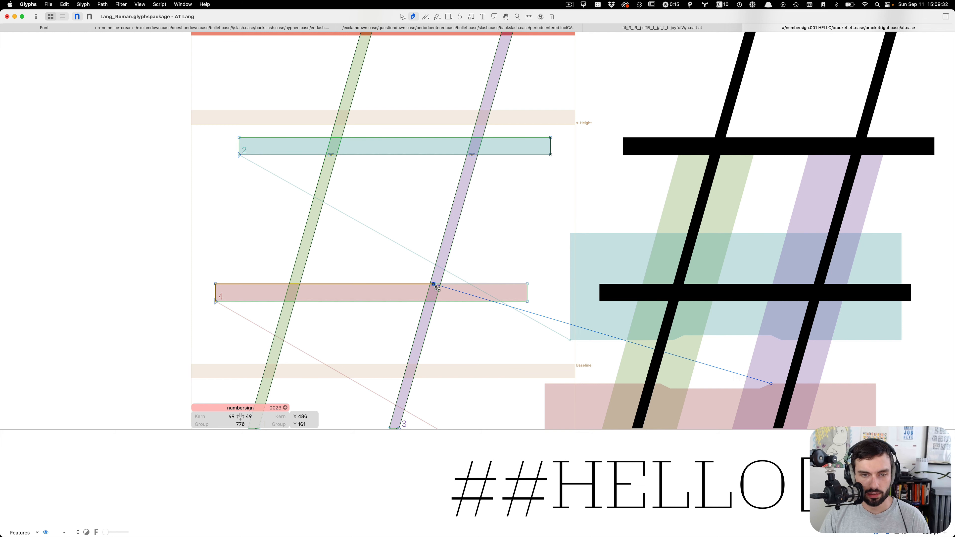
# Step: Add a pair of nodes where each diagonal meets the lower crossbar's upper edge in the light numbersign
pyautogui.click(437, 284)
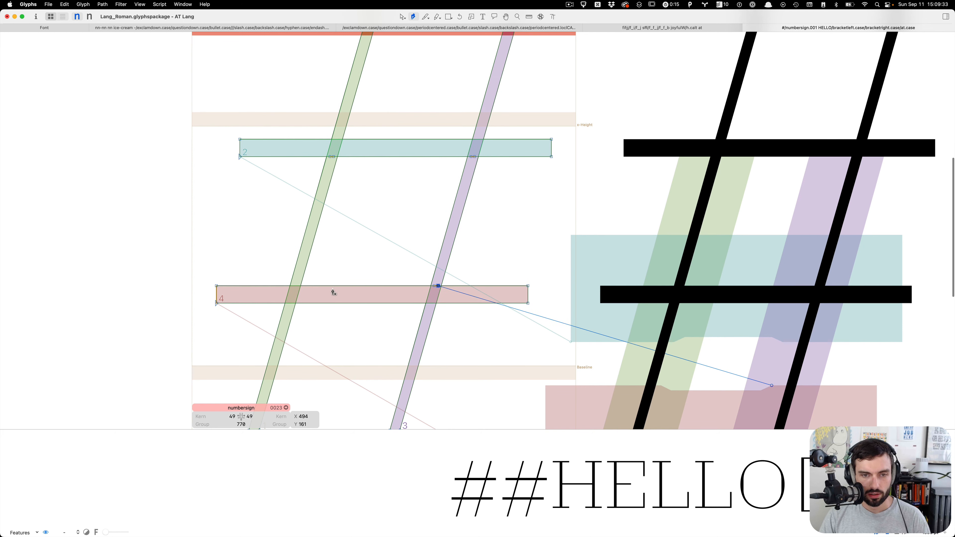
pyautogui.click(292, 285)
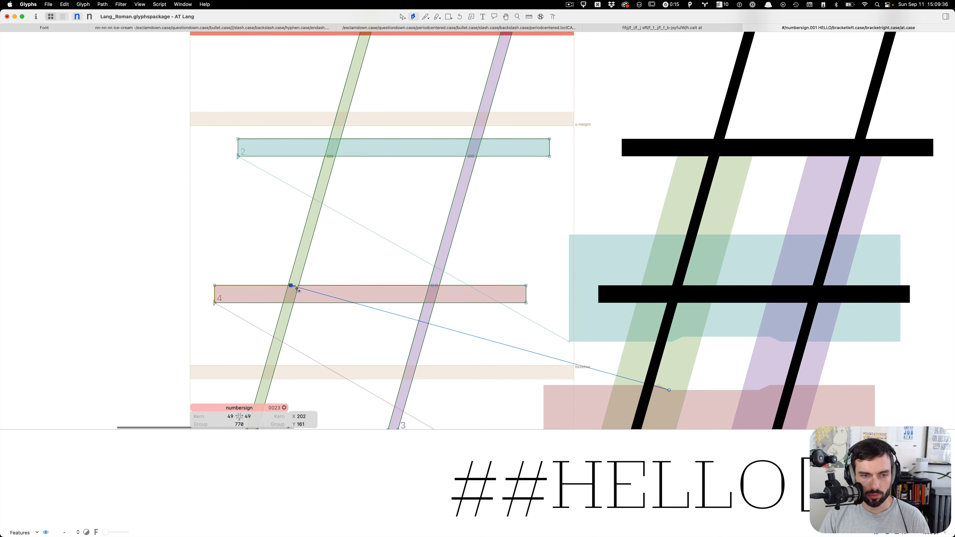
pyautogui.click(295, 286)
pyautogui.scroll(1, 301, 288)
pyautogui.press('super+z')
pyautogui.scroll(3, 296, 298)
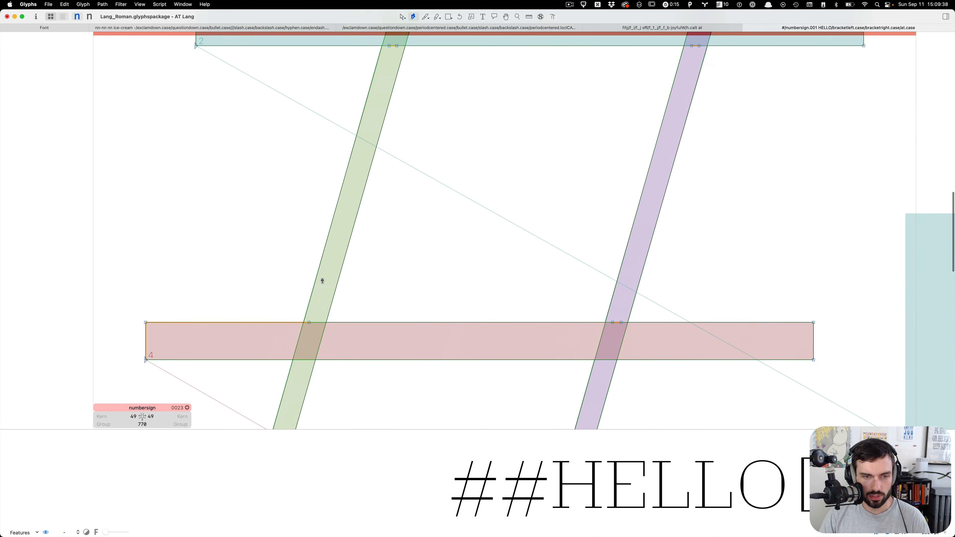
pyautogui.click(320, 323)
pyautogui.scroll(-4, 366, 303)
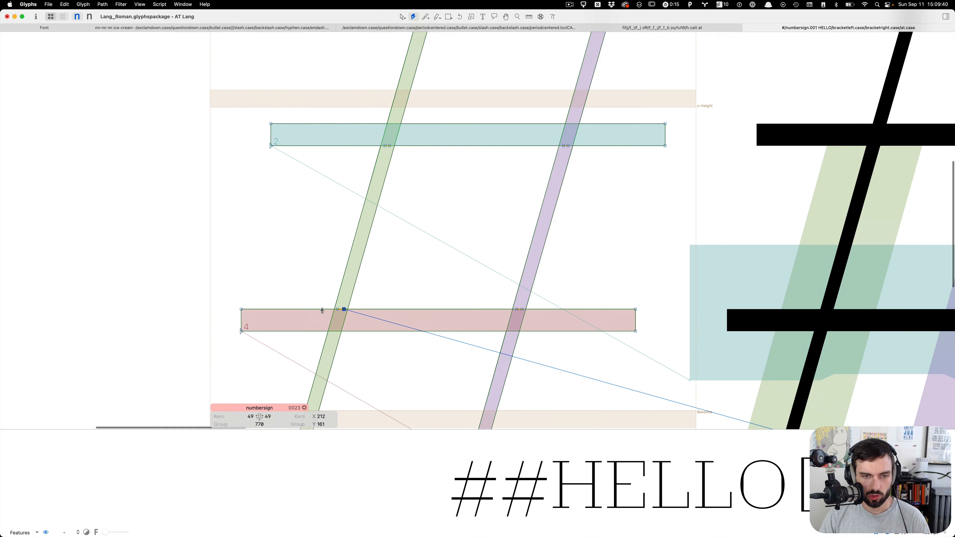
pyautogui.press('v')
pyautogui.scroll(-2, 446, 264)
pyautogui.click(448, 214)
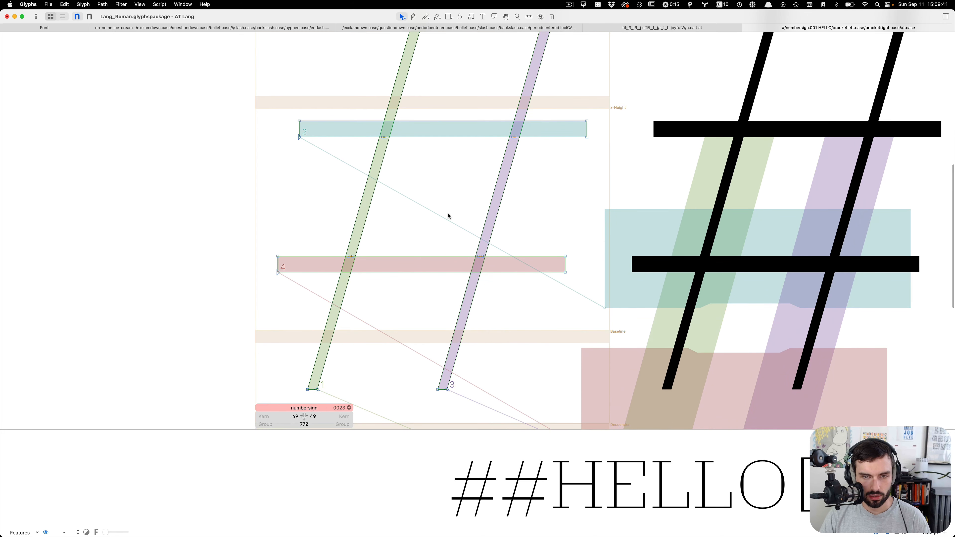
pyautogui.scroll(-2, 448, 214)
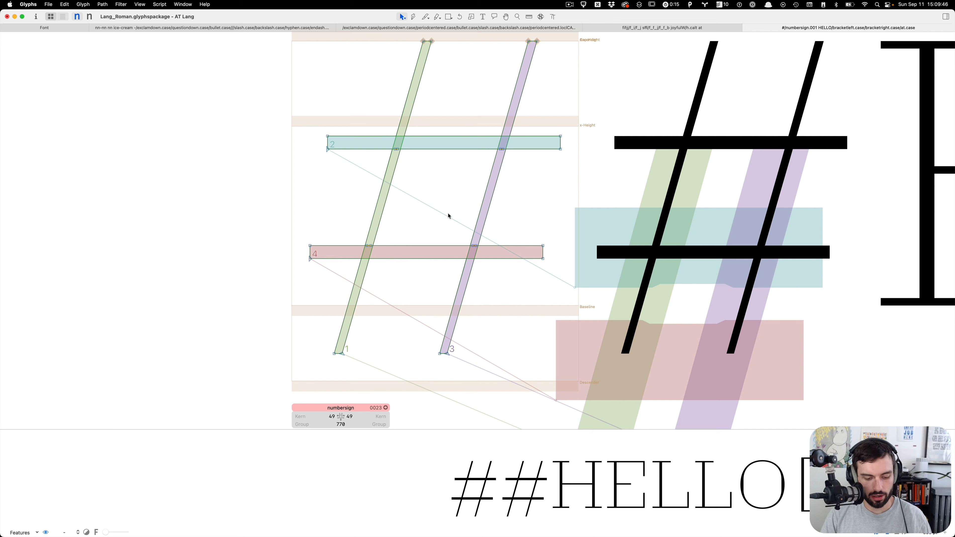
# Step: Copy both notched crossbars from the heavy numbersign and open numbersign.001 for editing
pyautogui.press('super+2')
pyautogui.scroll(-2, 449, 215)
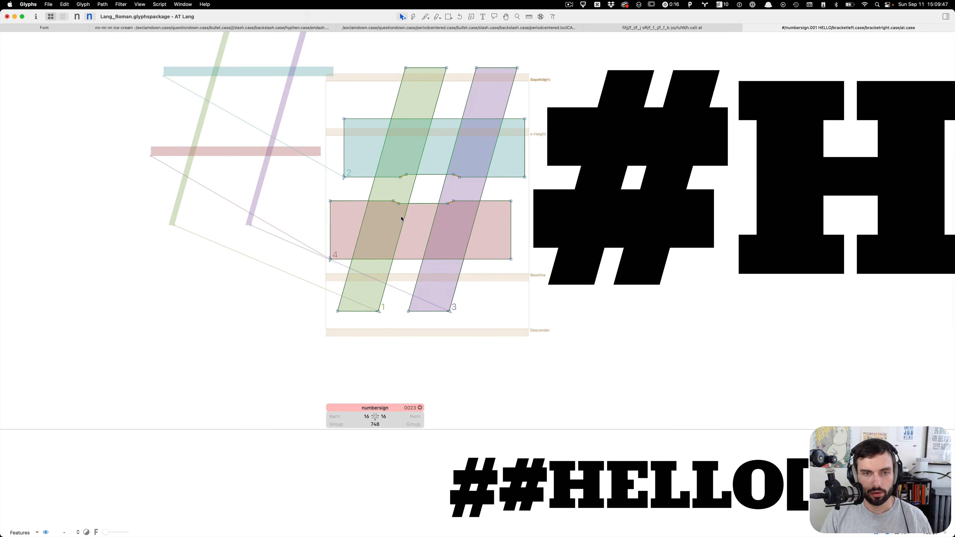
pyautogui.doubleClick(514, 217)
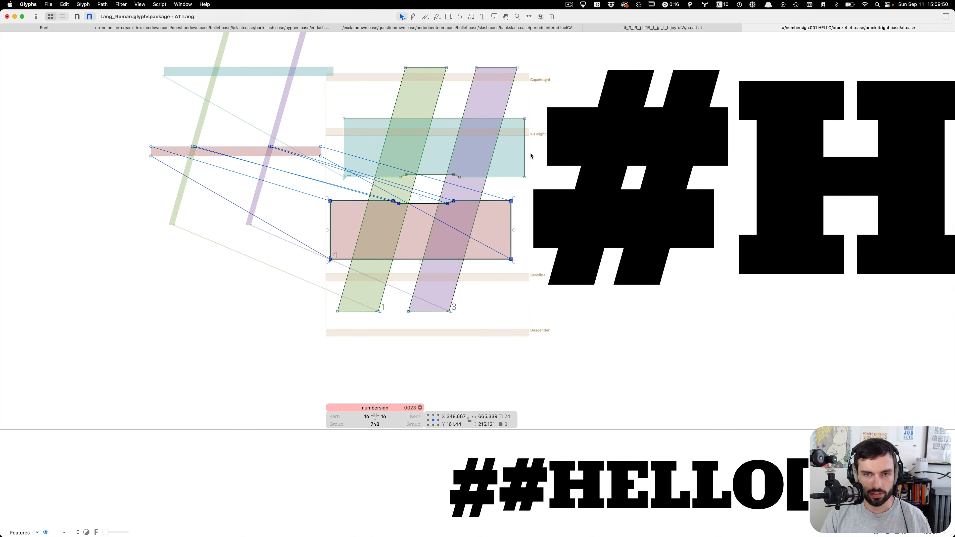
pyautogui.keyDown('shift'); pyautogui.doubleClick(528, 158); pyautogui.keyUp('shift')
pyautogui.doubleClick(596, 161)
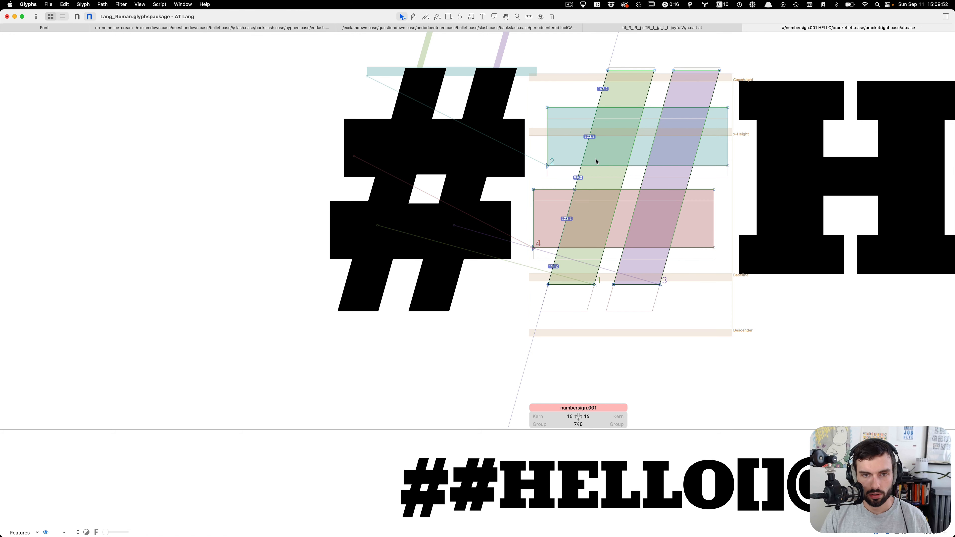
# Step: Measure the first diagonal stem's top width in the heavy numbersign and in numbersign.001
pyautogui.hscroll(5, 597, 161)
pyautogui.doubleClick(276, 106)
pyautogui.moveTo(314, 56); pyautogui.dragTo(186, 88)
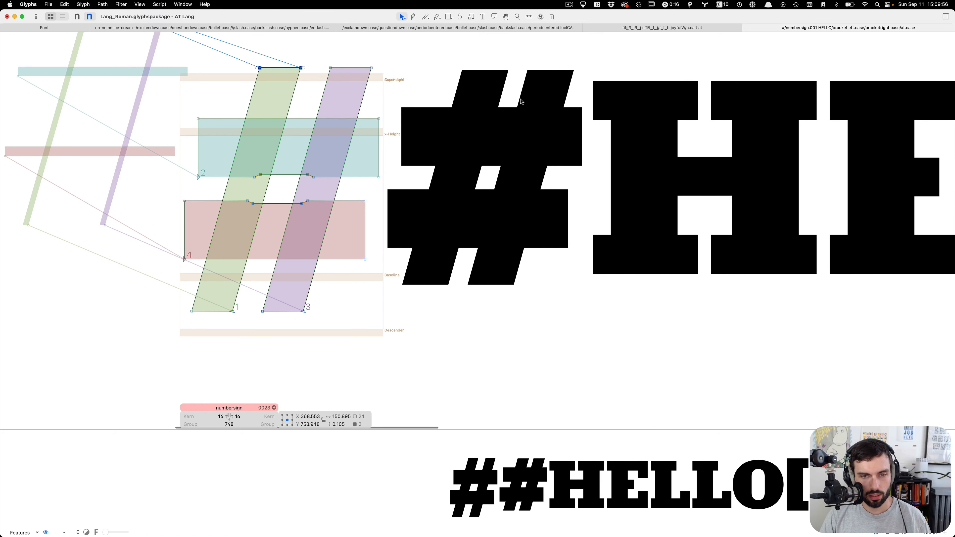
pyautogui.doubleClick(513, 92)
pyautogui.click(497, 71)
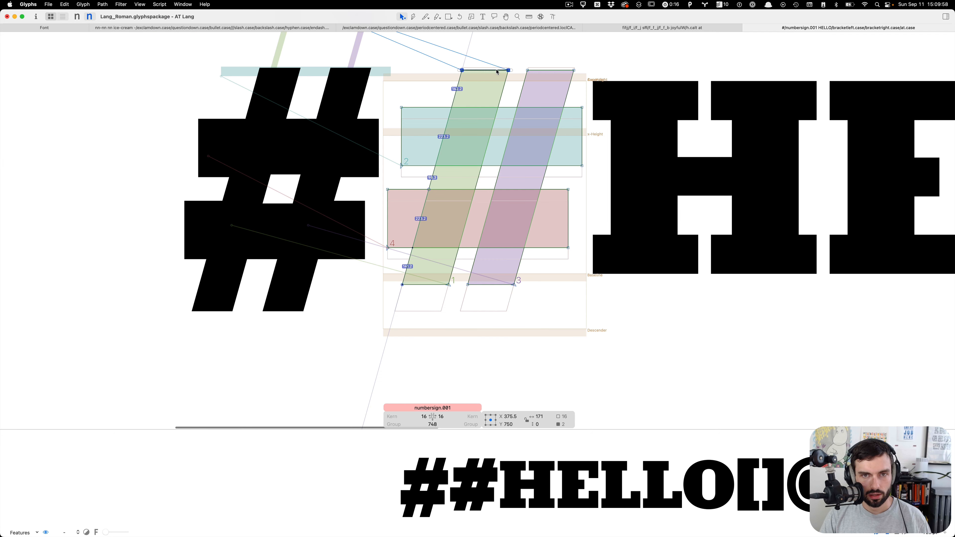
pyautogui.click(514, 84)
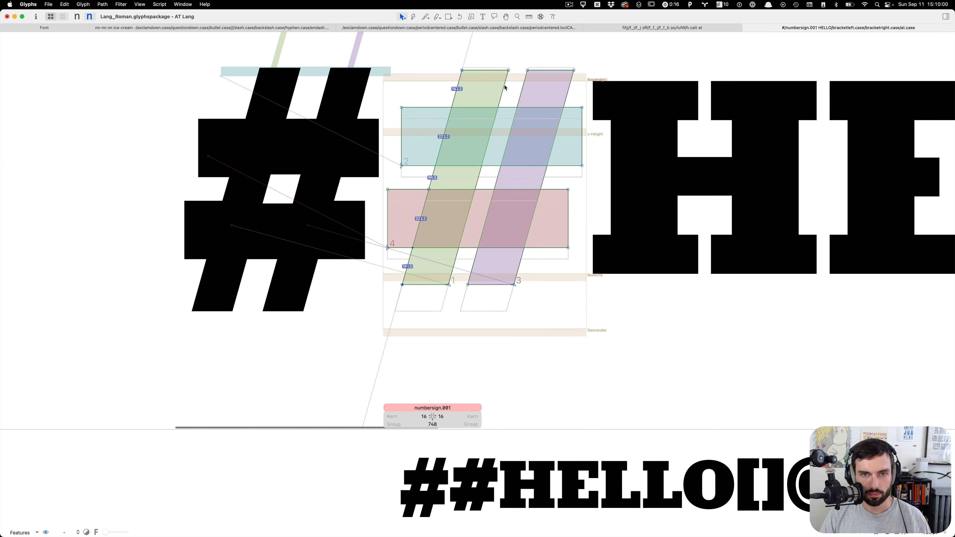
# Step: In numbersign.001, move the first diagonal's counter-facing edge 20 units left and the second diagonal's counter-facing edge 20 units right
pyautogui.click(505, 87)
pyautogui.hotkey('shift', 'Left')
pyautogui.hotkey('shift', 'Left')
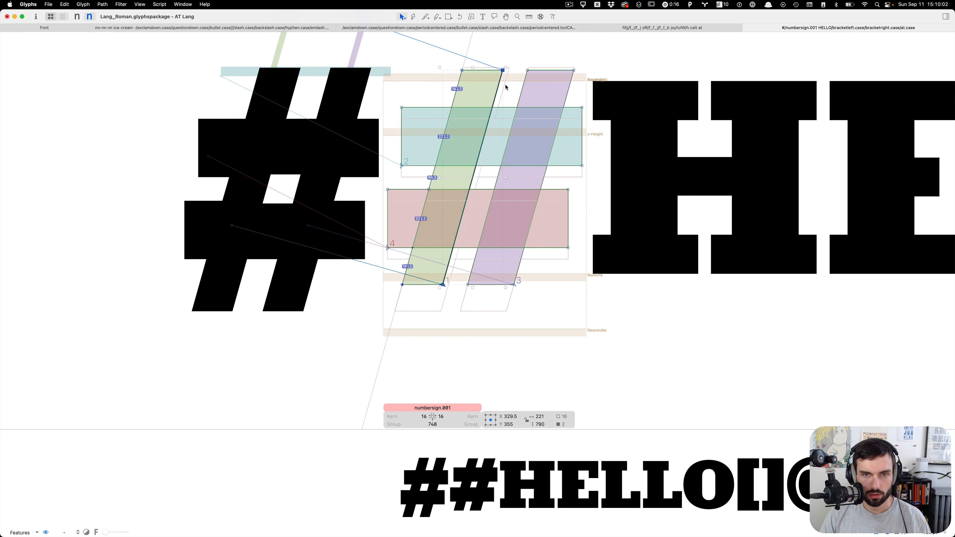
pyautogui.click(522, 91)
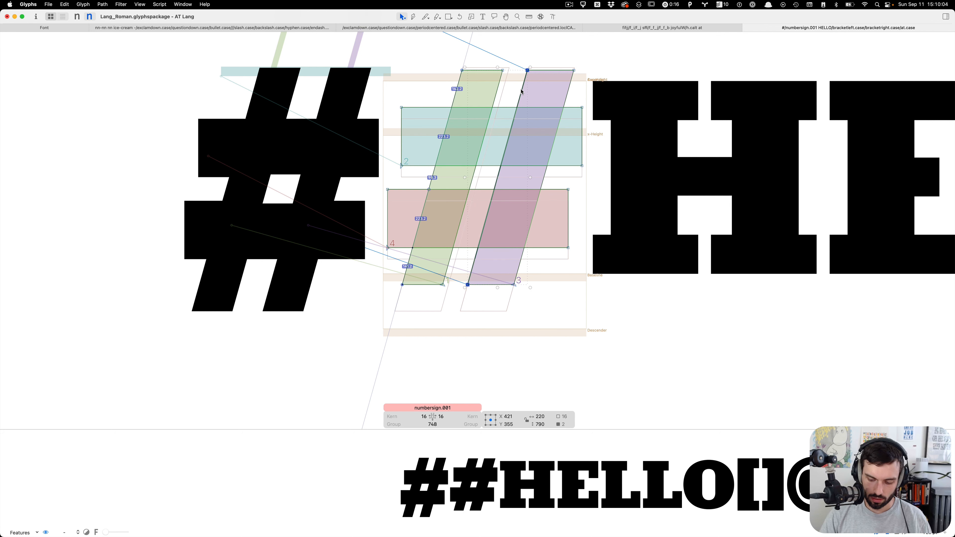
pyautogui.hotkey('shift', 'Right')
pyautogui.hotkey('shift', 'Right')
pyautogui.hscroll(-1, 522, 90)
pyautogui.click(522, 88)
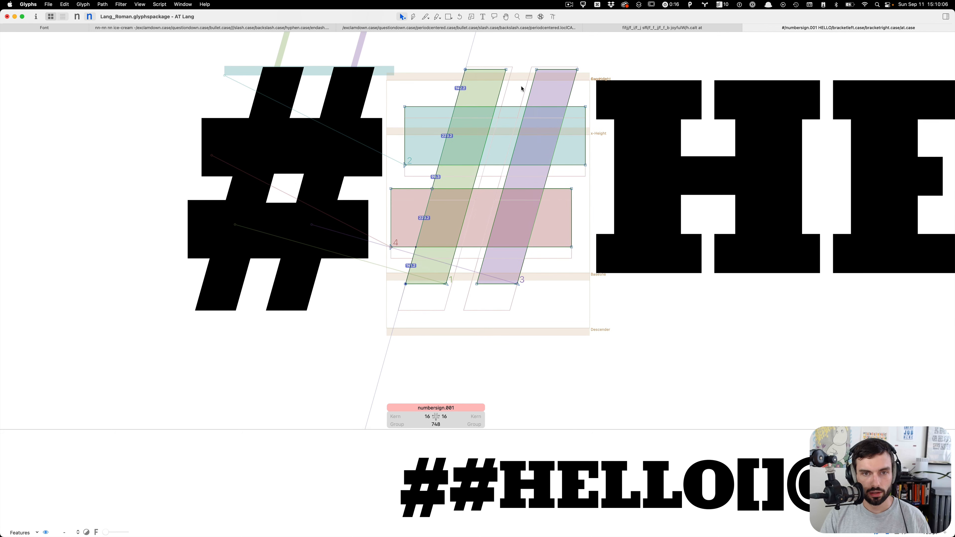
# Step: Replace both plain crossbars of the heavy numbersign.001 with the copied notched crossbars
pyautogui.press('super+v')
pyautogui.press('super+z')
pyautogui.doubleClick(586, 119)
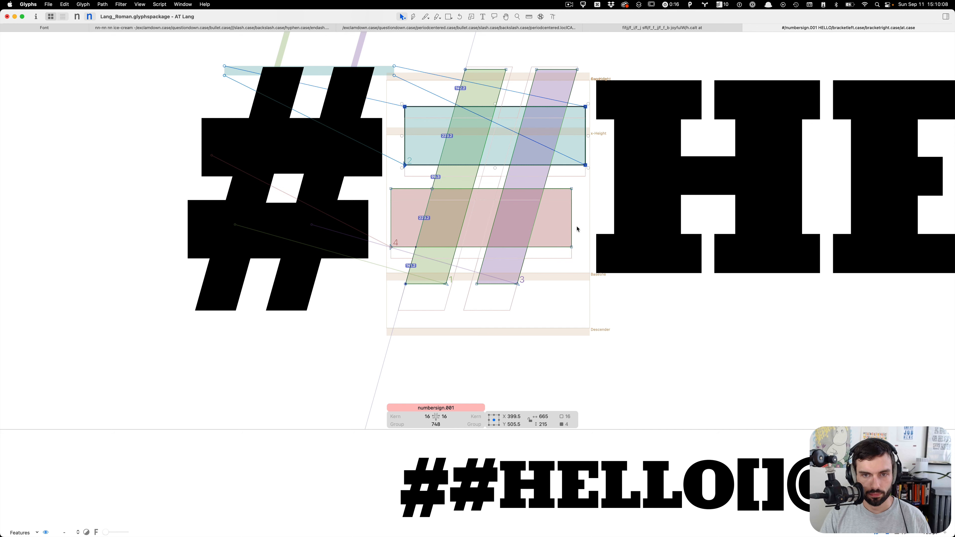
pyautogui.keyDown('shift'); pyautogui.doubleClick(576, 226); pyautogui.keyUp('shift')
pyautogui.press('BackSpace')
pyautogui.press('super+v')
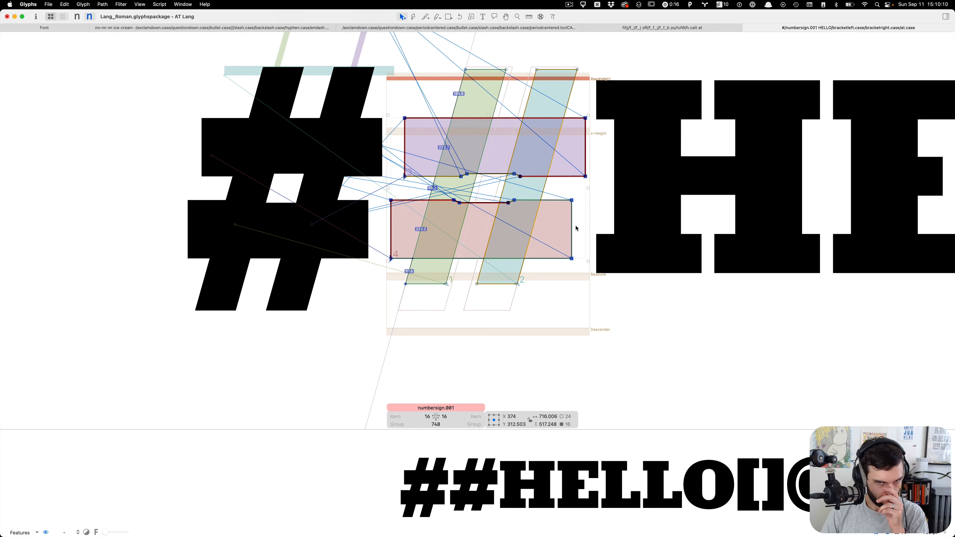
# Step: Raise the two pasted crossbars together by 43 units, to Y 355.5
pyautogui.hotkey('shift', 'Up')
pyautogui.hotkey('shift', 'Up')
pyautogui.hotkey('shift', 'Up')
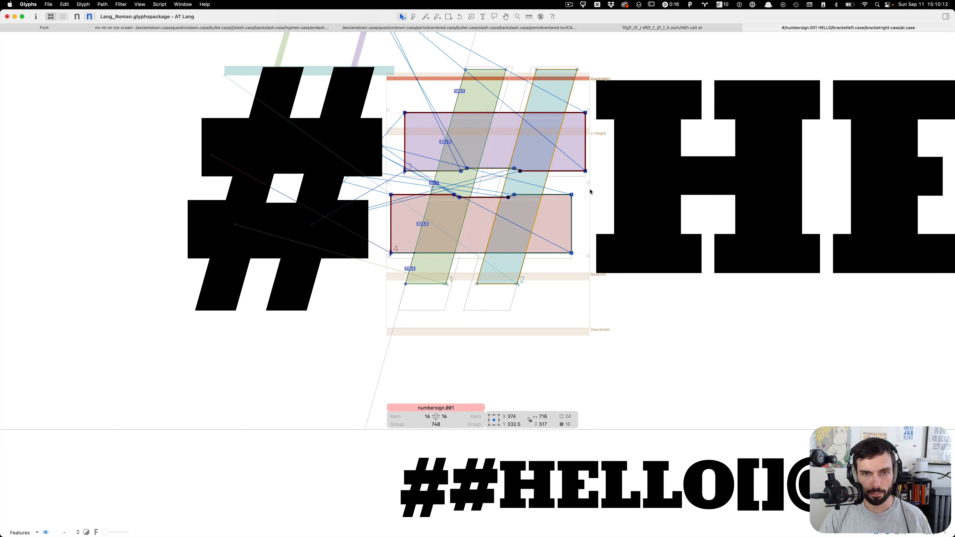
pyautogui.hotkey('shift', 'Up')
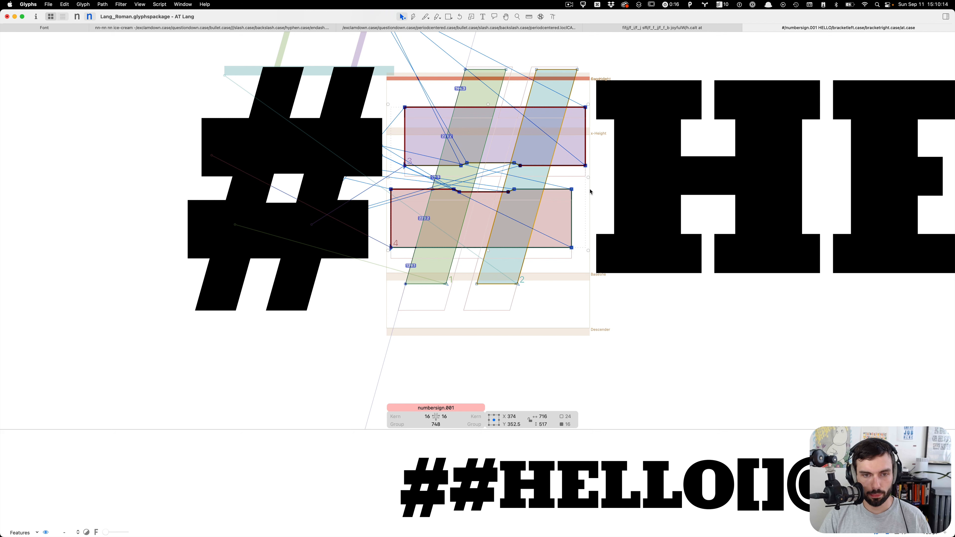
pyautogui.hotkey('shift', 'Up')
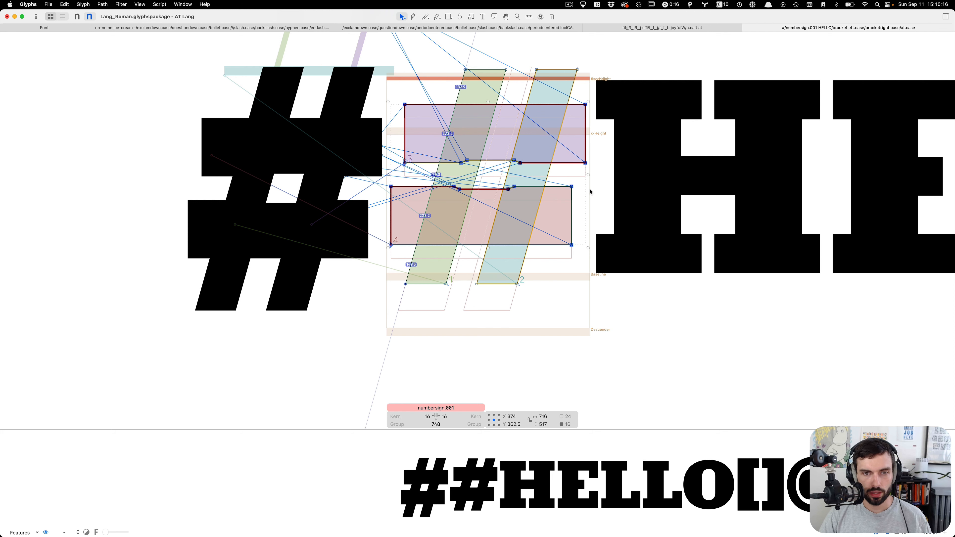
pyautogui.hotkey('shift', 'Down')
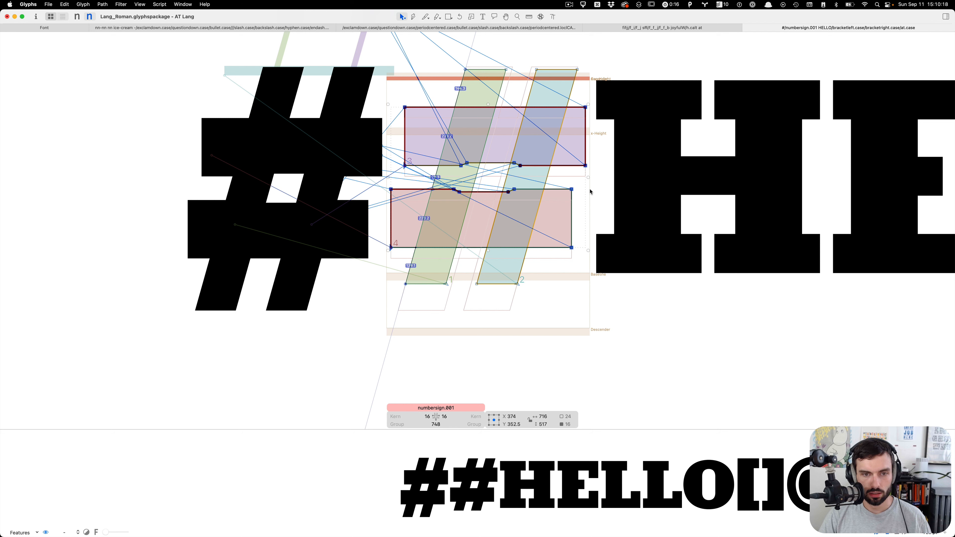
pyautogui.press('Up')
pyautogui.press('Up')
pyautogui.press('Up')
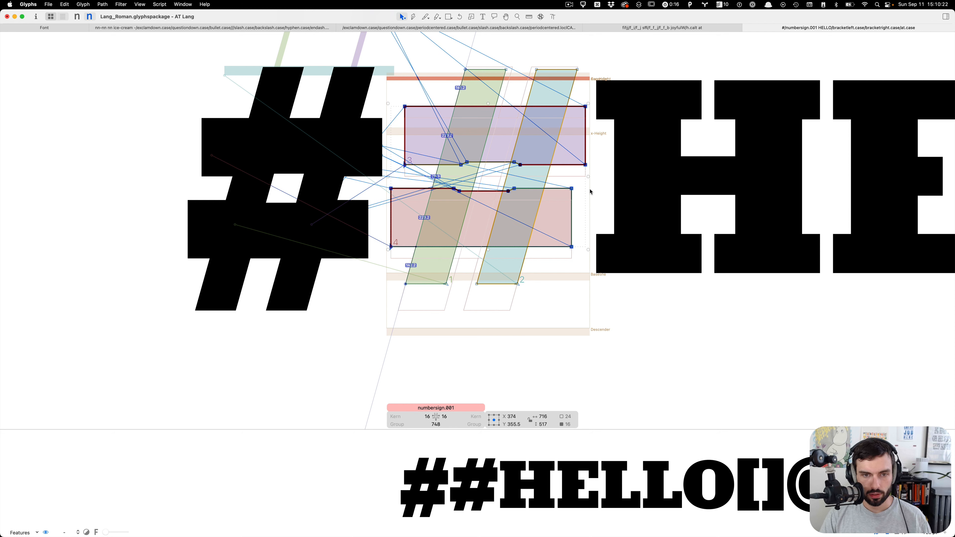
# Step: Compare the filled shapes of heavy numbersign and numbersign.001 in the text line
pyautogui.press('t')
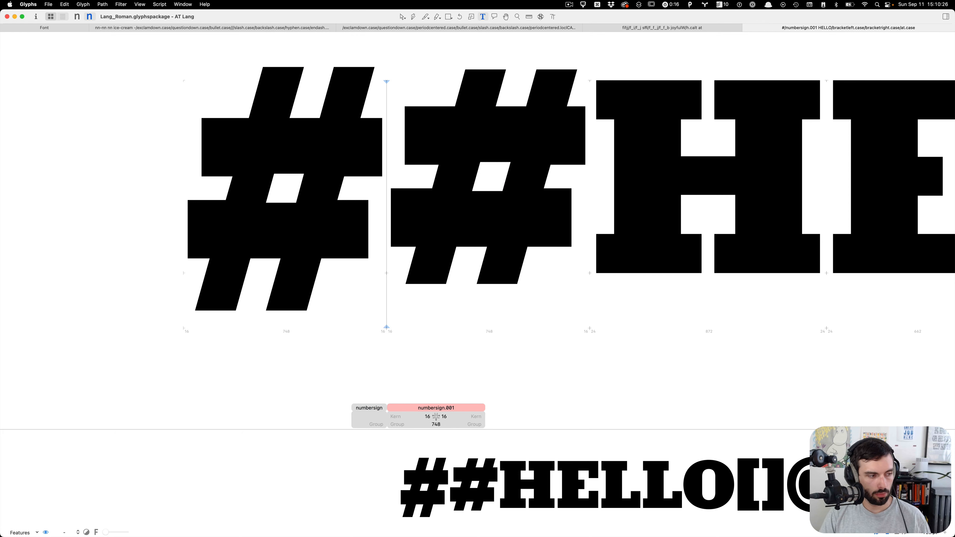
pyautogui.press('super+Tab')
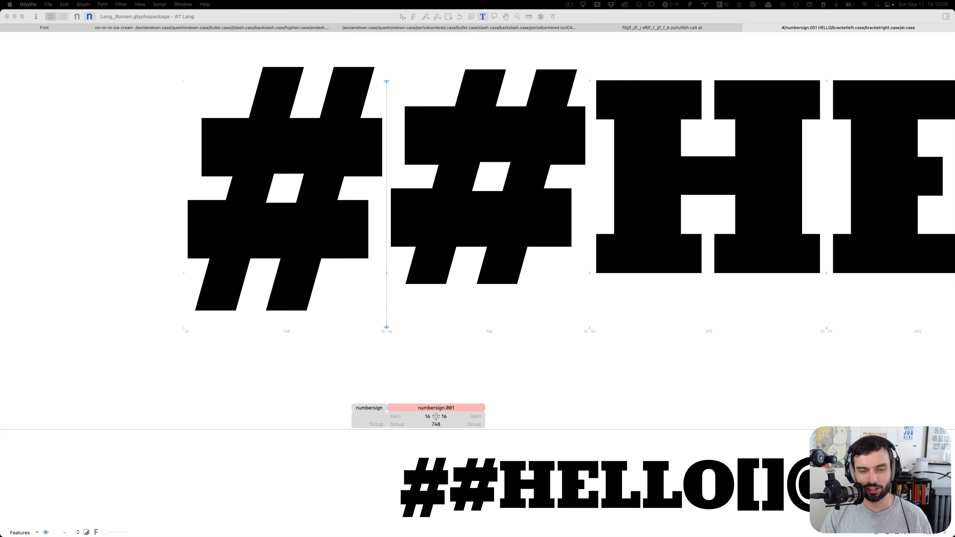
pyautogui.click(507, 260)
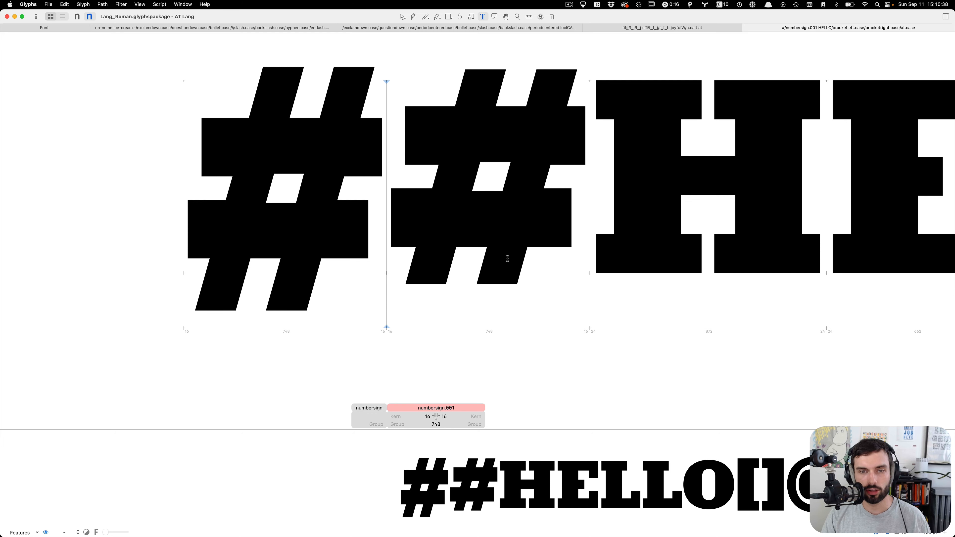
# Step: In the light master, replace numbersign.001's two crossbars with copies of numbersign's crossbars that carry the added notch nodes
pyautogui.press('super+1')
pyautogui.press('Escape')
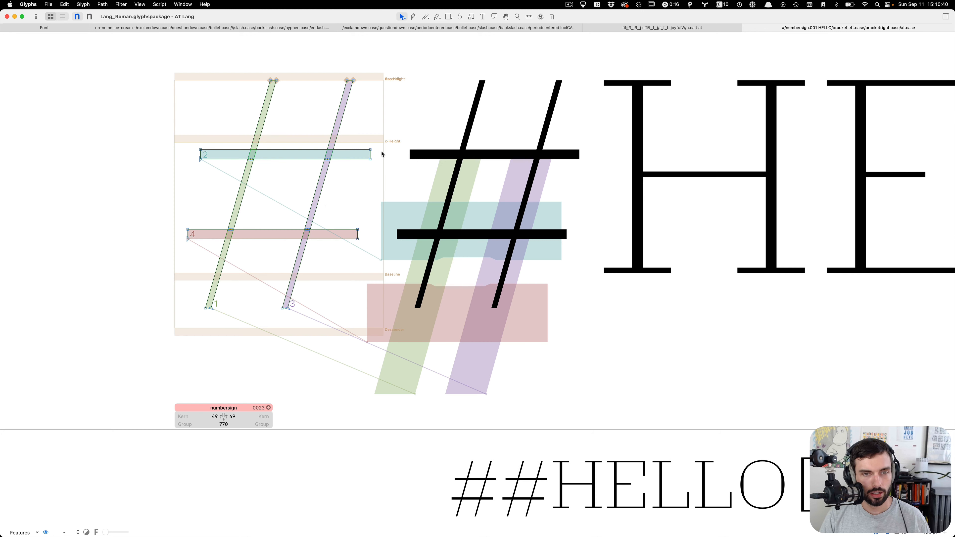
pyautogui.moveTo(381, 132); pyautogui.dragTo(103, 261)
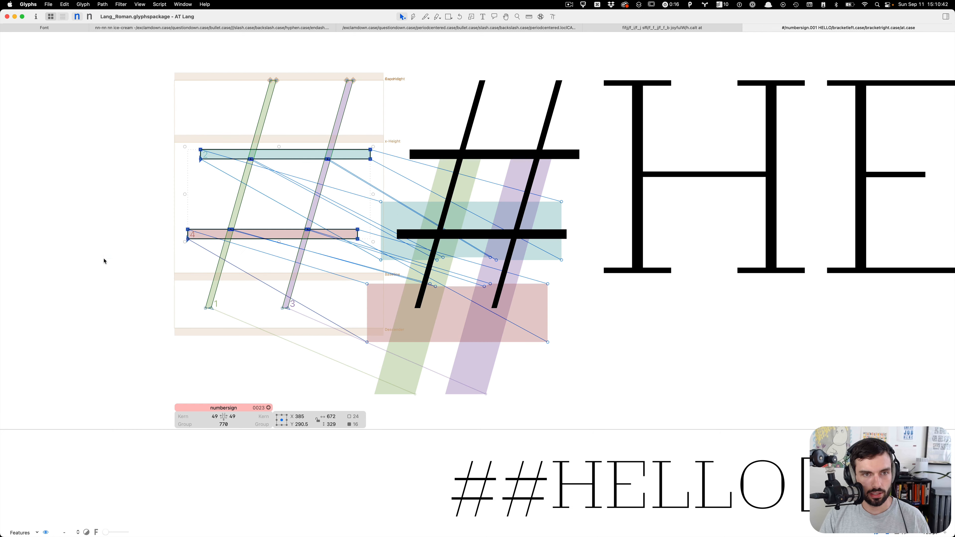
pyautogui.doubleClick(484, 269)
pyautogui.moveTo(621, 127); pyautogui.dragTo(329, 248)
pyautogui.press('super+x')
pyautogui.press('super+v')
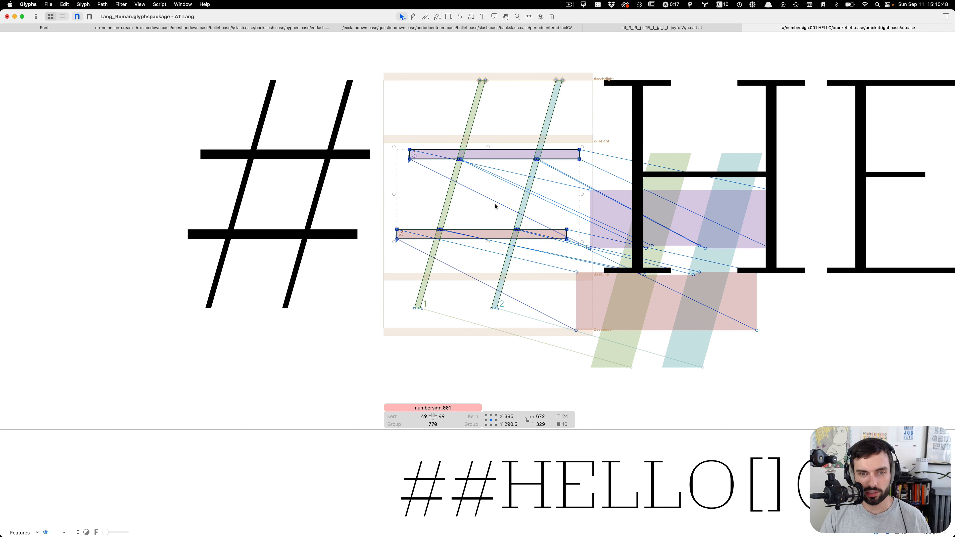
# Step: Add a slanted guide along the left edge of numbersign.001's first diagonal stem in the light master
pyautogui.click(472, 190)
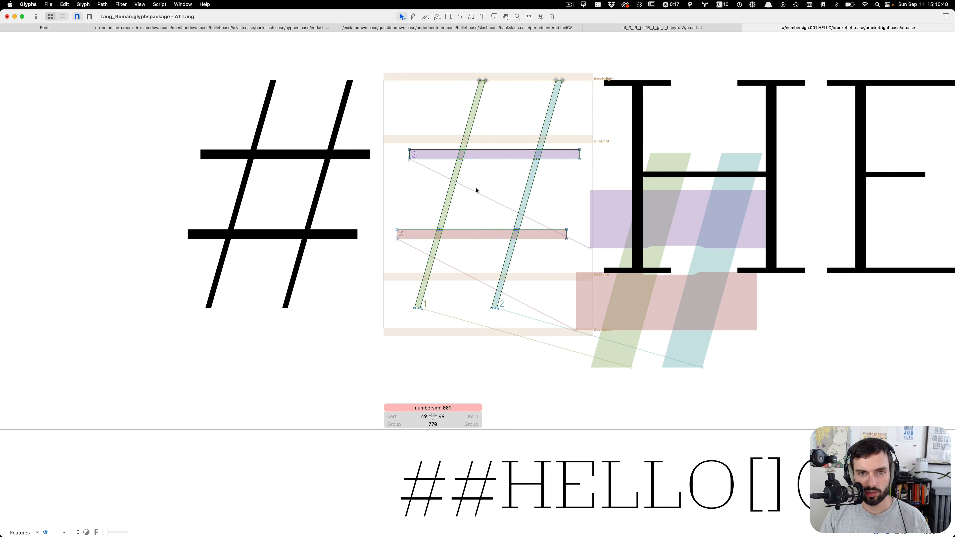
pyautogui.click(451, 182)
pyautogui.rightClick(451, 182)
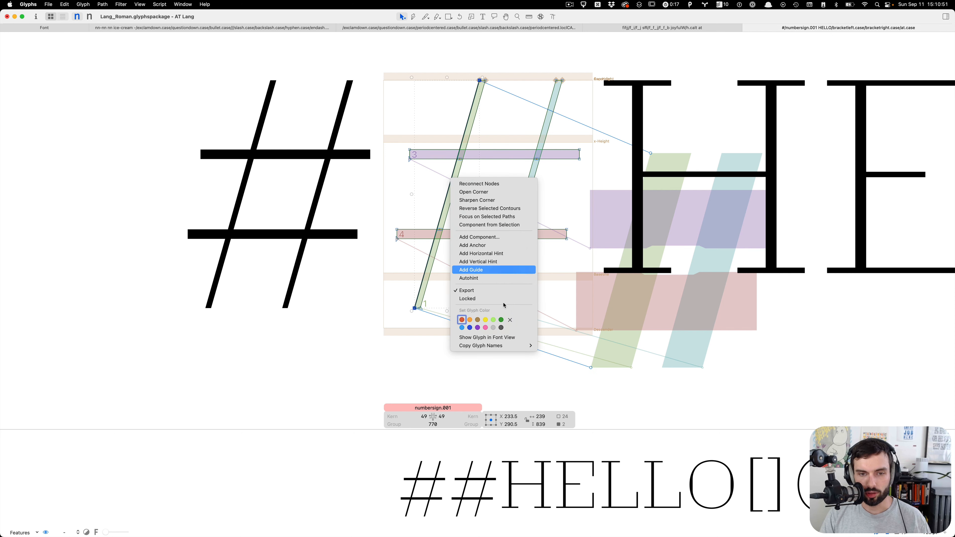
pyautogui.click(471, 270)
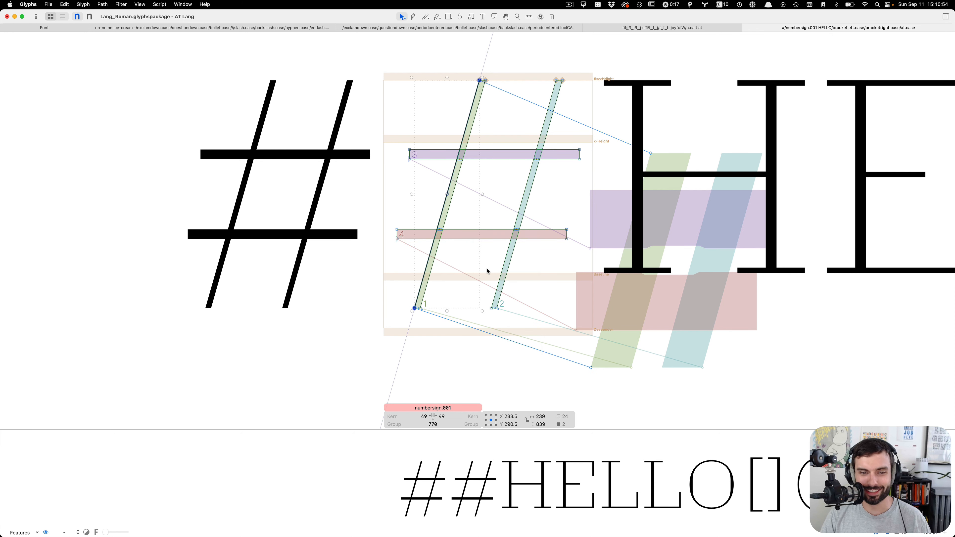
# Step: Raise both diagonal stems of the light numbersign.001 together by 40 units, to Y 330.5
pyautogui.click(513, 280)
pyautogui.click(510, 282)
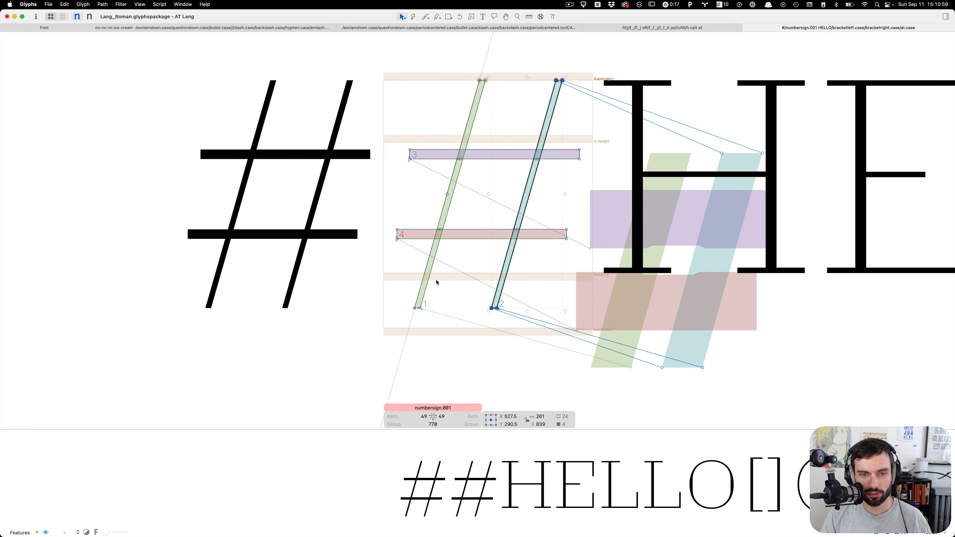
pyautogui.keyDown('shift'); pyautogui.click(437, 260); pyautogui.keyUp('shift')
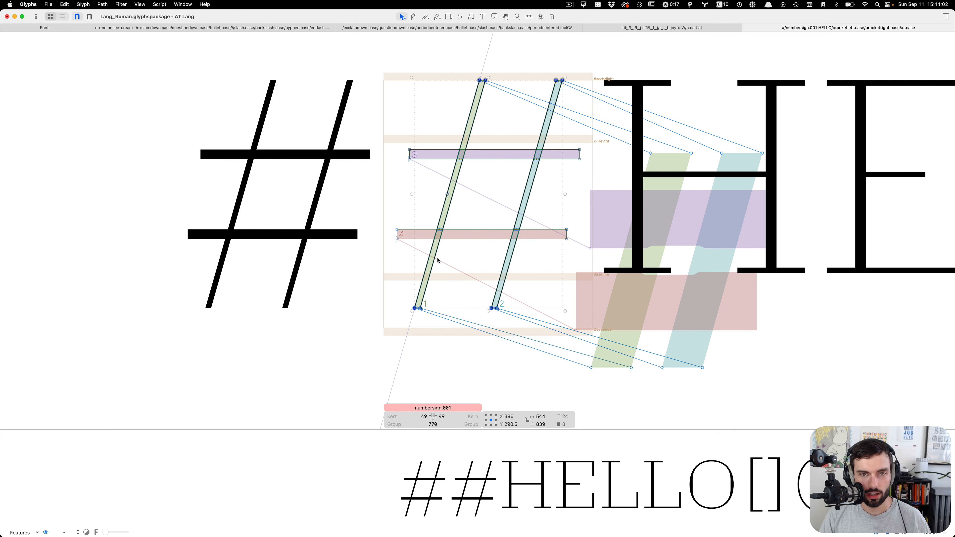
pyautogui.hotkey('shift', 'Up')
pyautogui.hotkey('shift', 'Up')
pyautogui.hotkey('shift', 'Up')
pyautogui.hotkey('shift', 'Up')
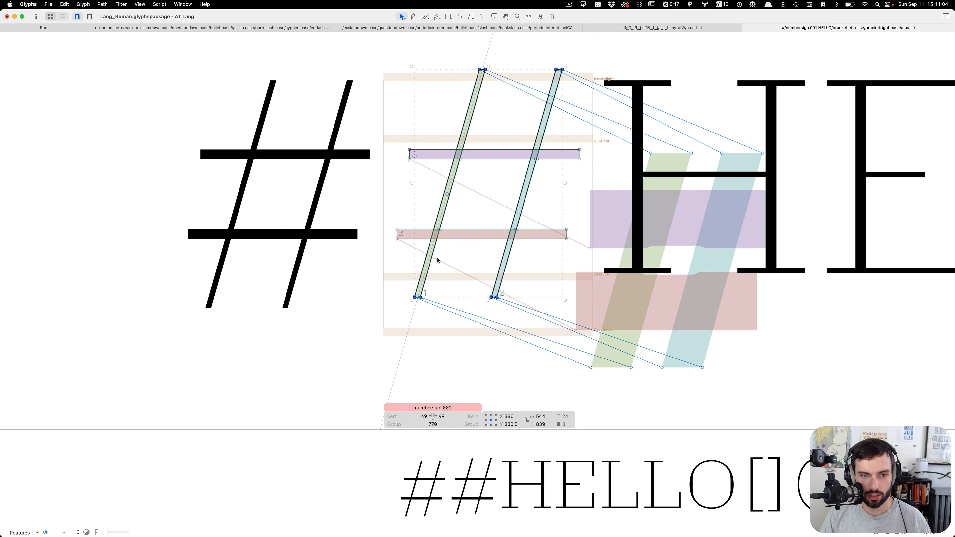
# Step: Shift both diagonal stems of numbersign.001 right by 12 units, to X 398
pyautogui.click(452, 260)
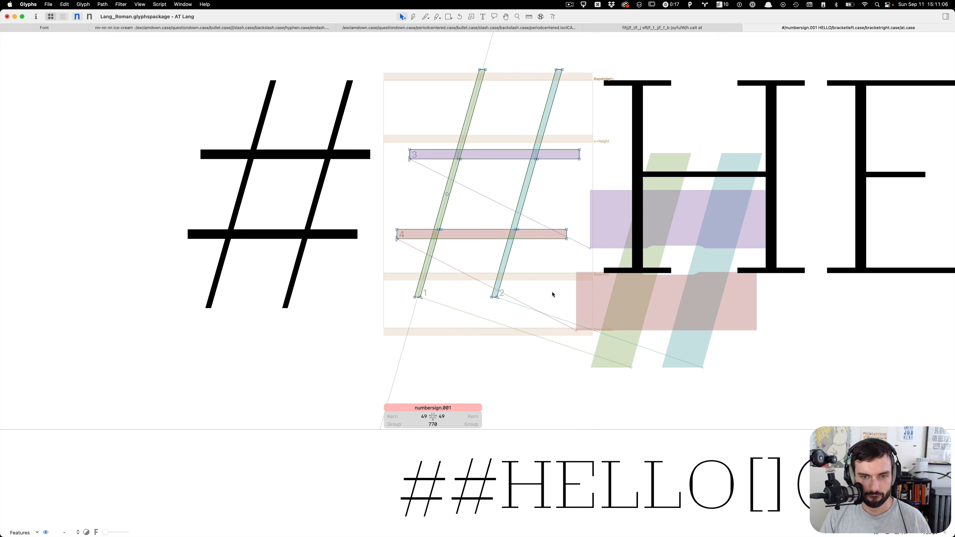
pyautogui.click(510, 268)
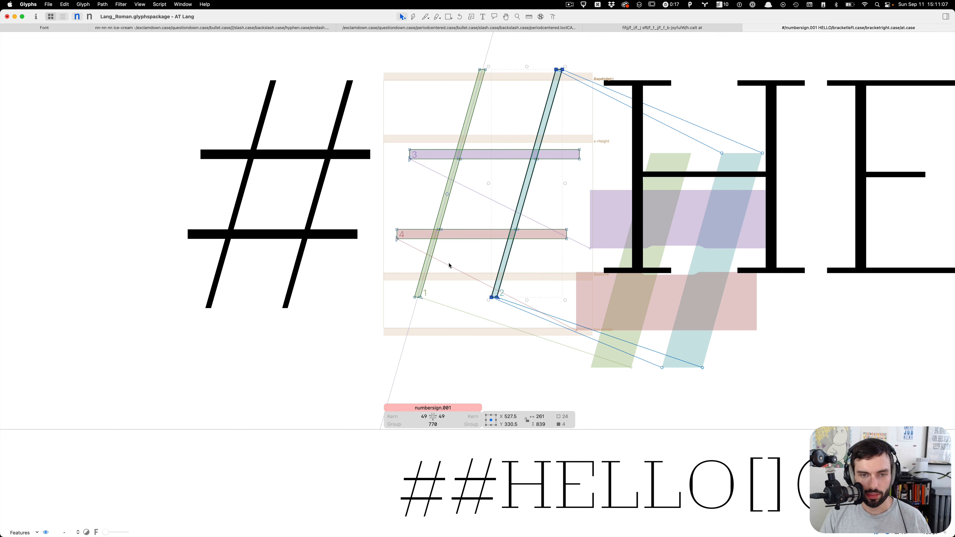
pyautogui.keyDown('shift'); pyautogui.click(435, 267); pyautogui.keyUp('shift')
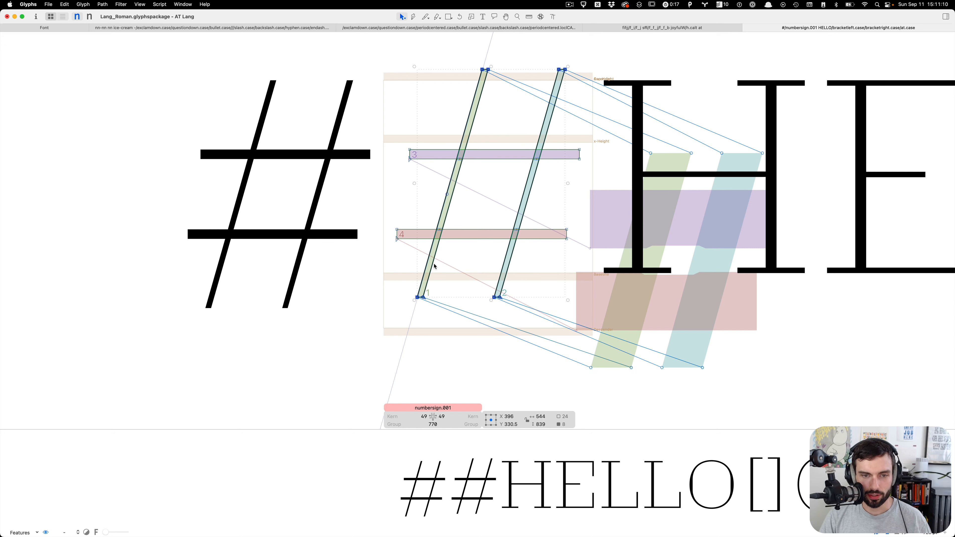
pyautogui.press('Right')
pyautogui.press('Right')
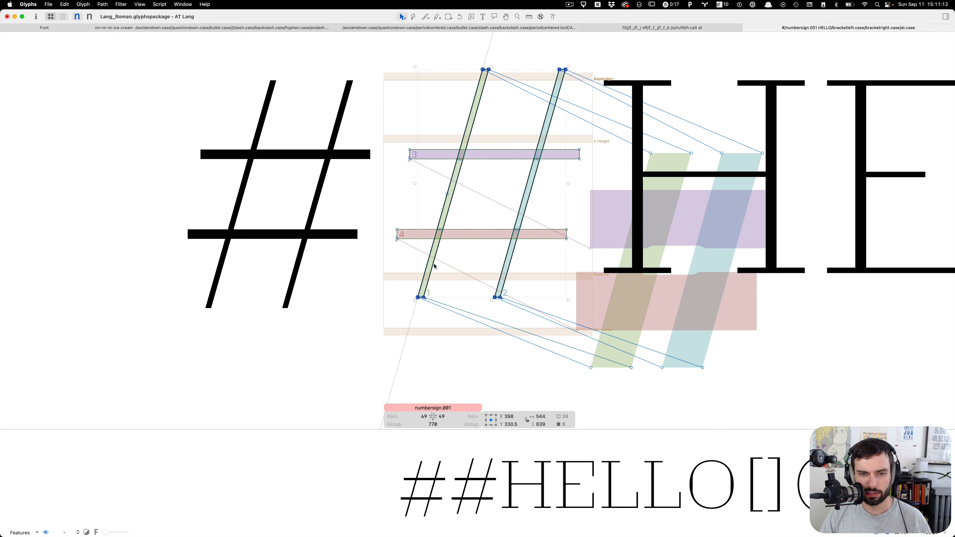
pyautogui.click(463, 272)
# Step: Shorten both diagonal stems by moving their four bottom nodes to X 291.5, Y -40, keeping the slant in line with the guide
pyautogui.scroll(5, 471, 284)
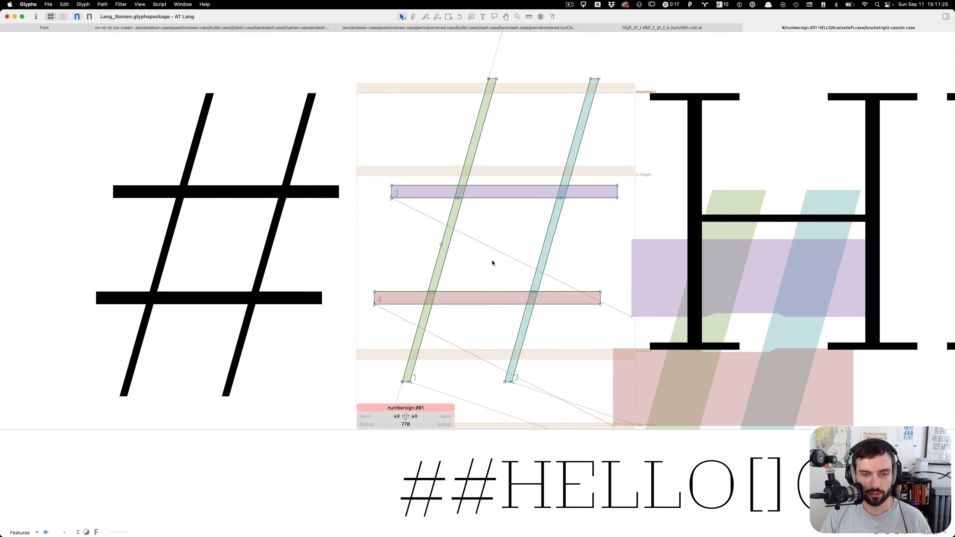
pyautogui.scroll(-3, 492, 265)
pyautogui.scroll(1, 463, 326)
pyautogui.scroll(1, 518, 328)
pyautogui.moveTo(652, 303)
pyautogui.mouseDown()
pyautogui.moveTo(405, 354)
pyautogui.moveTo(295, 354)
pyautogui.mouseUp()
pyautogui.hotkey('shift', 'Down')
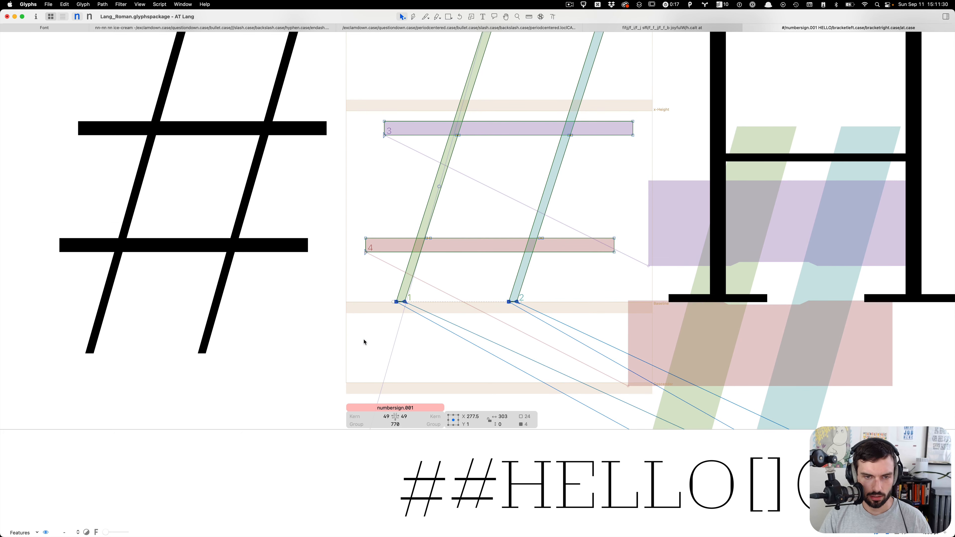
pyautogui.press('Down')
pyautogui.press('Right')
pyautogui.press('Right')
pyautogui.press('Right')
pyautogui.press('Right')
pyautogui.press('Right')
pyautogui.press('Right')
pyautogui.press('Right')
pyautogui.press('Right')
pyautogui.press('Right')
pyautogui.press('Right')
pyautogui.press('Right')
pyautogui.press('Right')
pyautogui.press('Right')
pyautogui.press('Right')
pyautogui.press('Right')
pyautogui.press('Right')
pyautogui.press('Right')
pyautogui.press('Right')
pyautogui.press('Right')
pyautogui.press('Right')
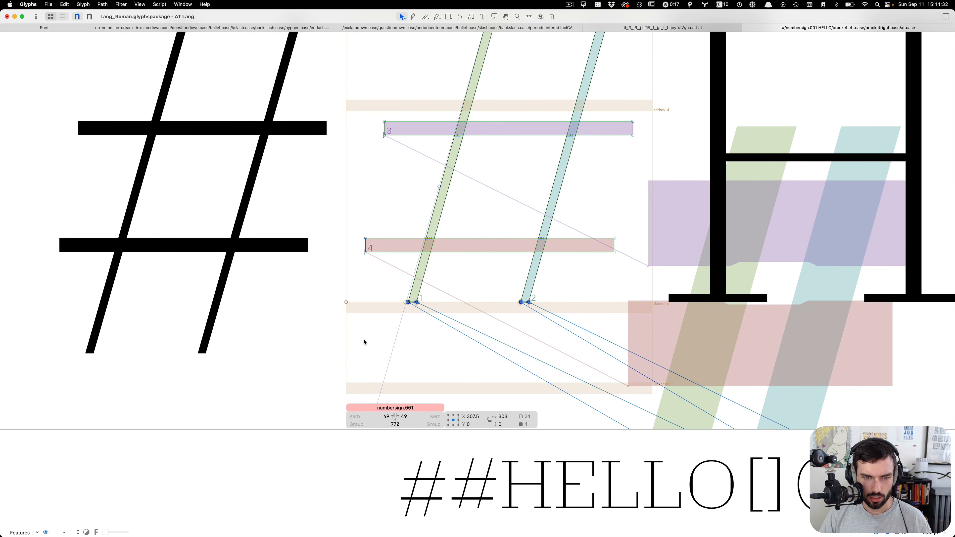
pyautogui.press('Left')
pyautogui.press('Left')
pyautogui.press('Left')
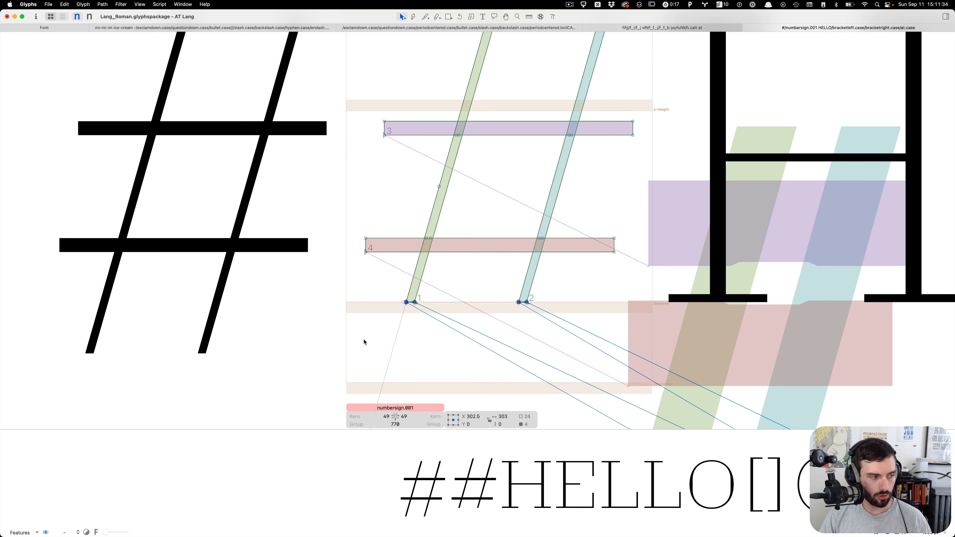
pyautogui.hotkey('shift', 'Down')
pyautogui.hotkey('shift', 'Down')
pyautogui.hotkey('shift', 'Down')
pyautogui.hotkey('shift', 'Down')
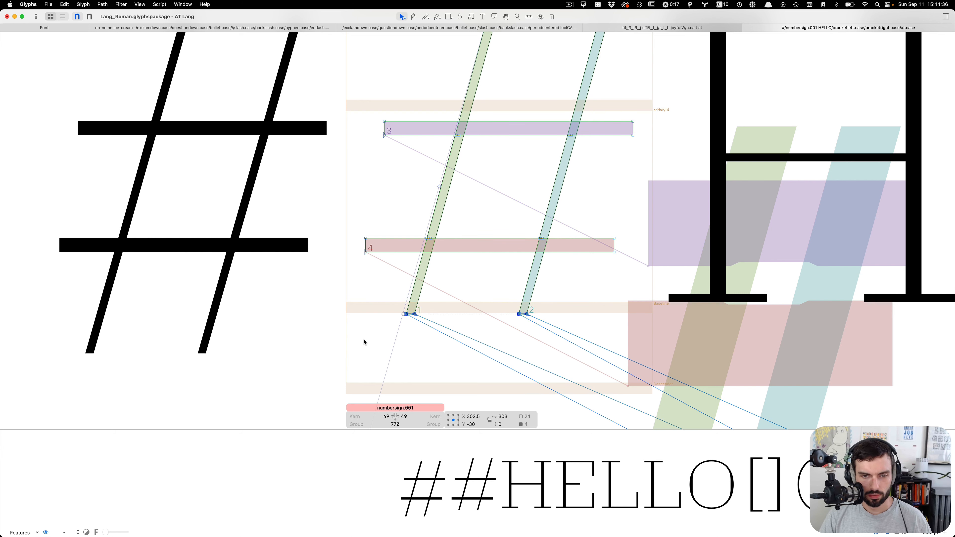
pyautogui.hotkey('shift', 'Left')
pyautogui.press('Left')
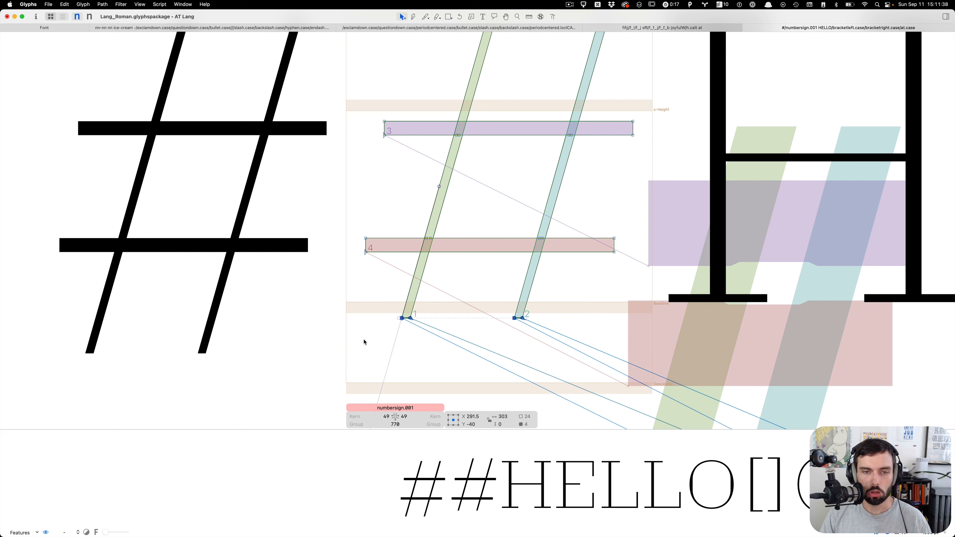
# Step: Turn the slanted guide on the first diagonal stem into a measurement guide
pyautogui.click(539, 257)
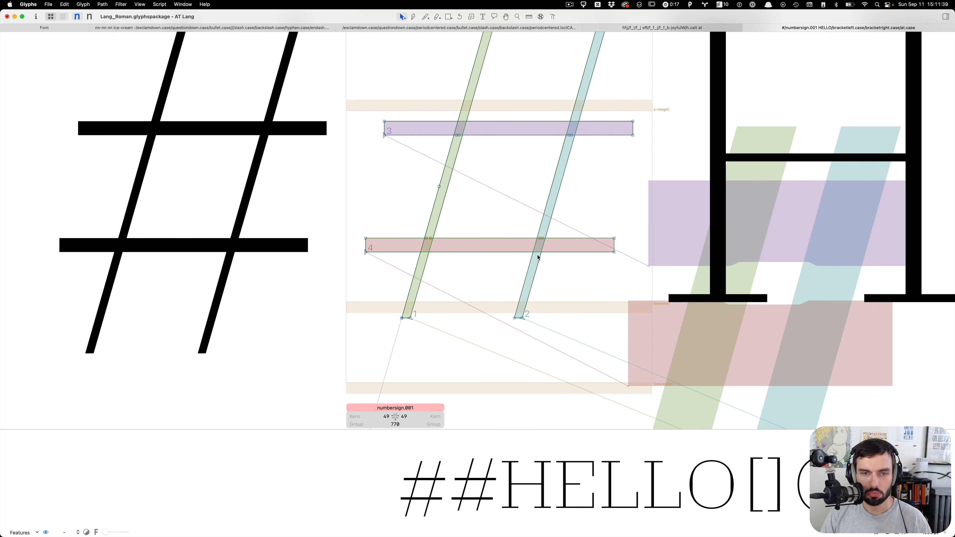
pyautogui.doubleClick(618, 249)
pyautogui.keyDown('shift'); pyautogui.doubleClick(634, 127); pyautogui.keyUp('shift')
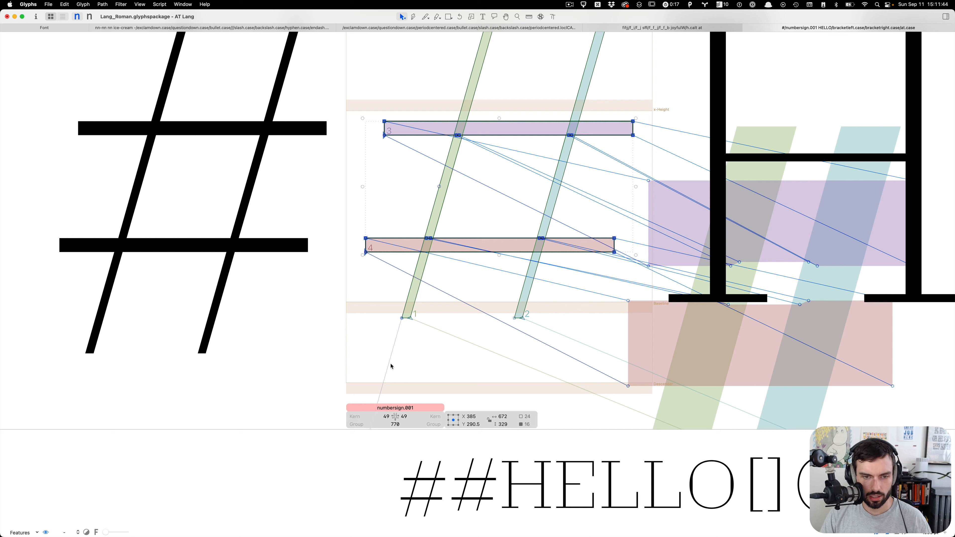
pyautogui.click(439, 187)
pyautogui.click(490, 425)
# Step: Raise both crossbars of numbersign.001 together by 30 units, to Y 320.5
pyautogui.moveTo(720, 274); pyautogui.dragTo(557, 284)
pyautogui.moveTo(708, 268); pyautogui.dragTo(300, 86)
pyautogui.scroll(-3, 449, 101)
pyautogui.scroll(3, 449, 101)
pyautogui.scroll(1, 452, 215)
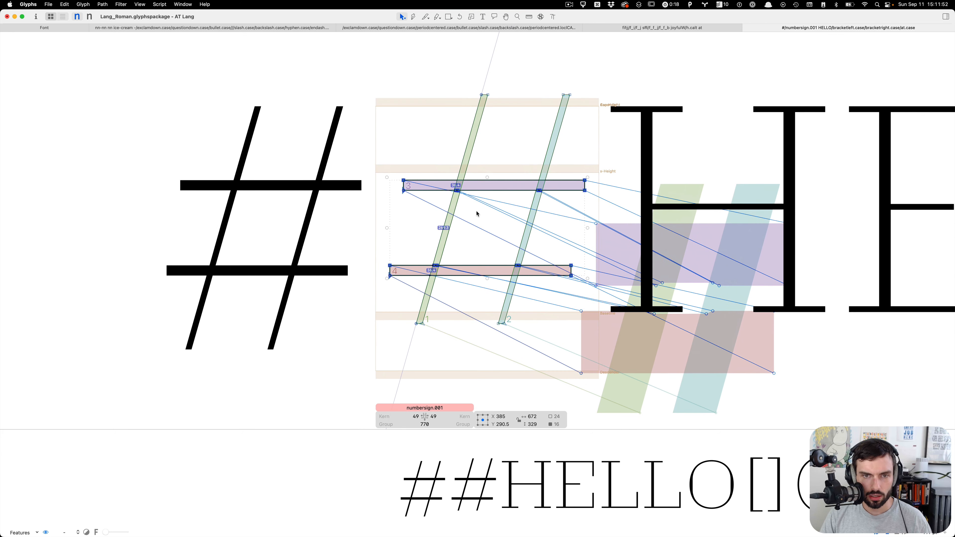
pyautogui.scroll(3, 476, 218)
pyautogui.hotkey('shift', 'Up')
pyautogui.hotkey('shift', 'Up')
pyautogui.hotkey('shift', 'Up')
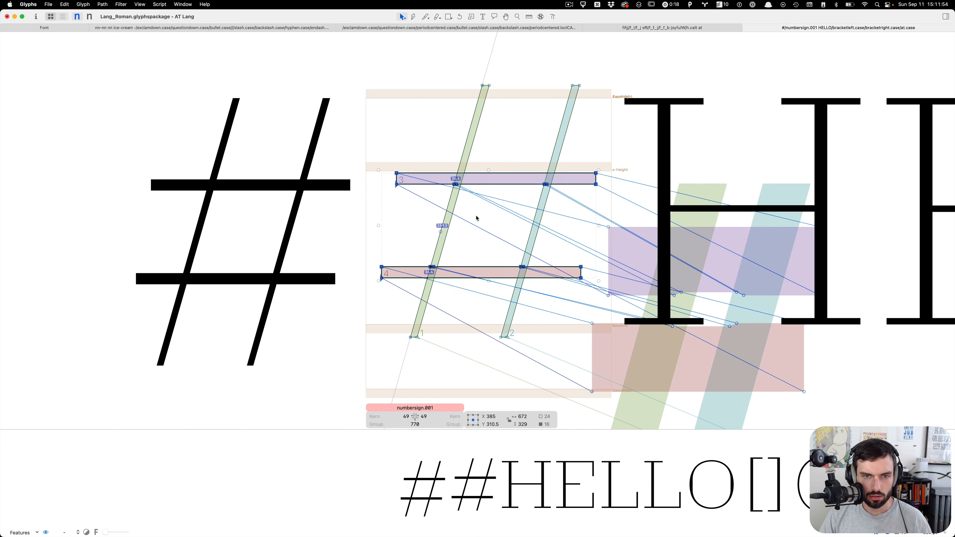
pyautogui.click(432, 353)
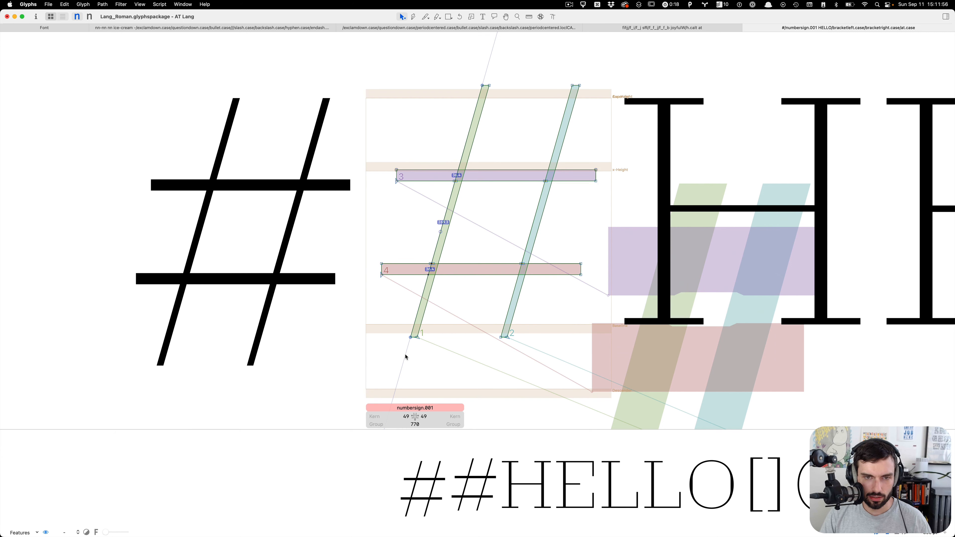
# Step: Shift the slanted measurement guide right to X 244 and raise both crossbars together to Y 355.5
pyautogui.click(440, 232)
pyautogui.hotkey('shift', 'Right')
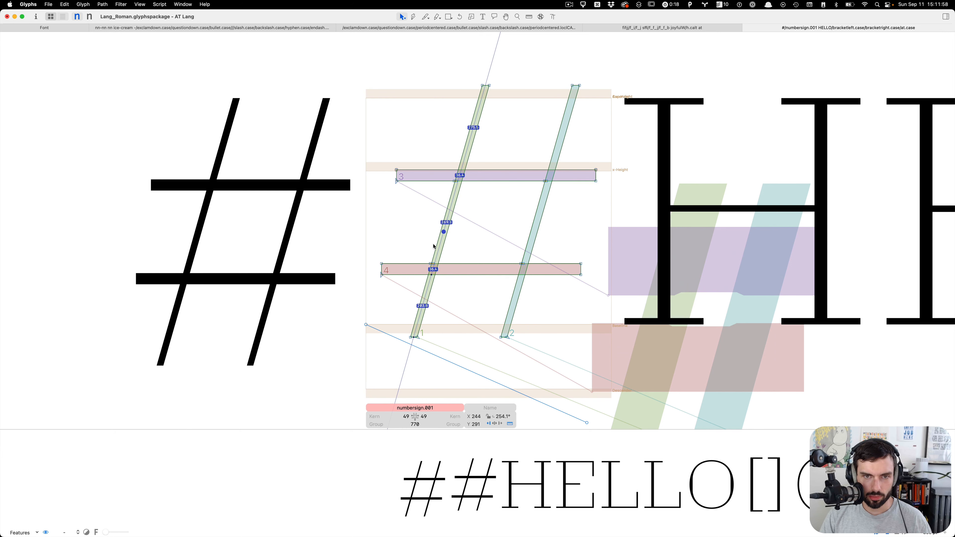
pyautogui.moveTo(625, 146); pyautogui.dragTo(270, 290)
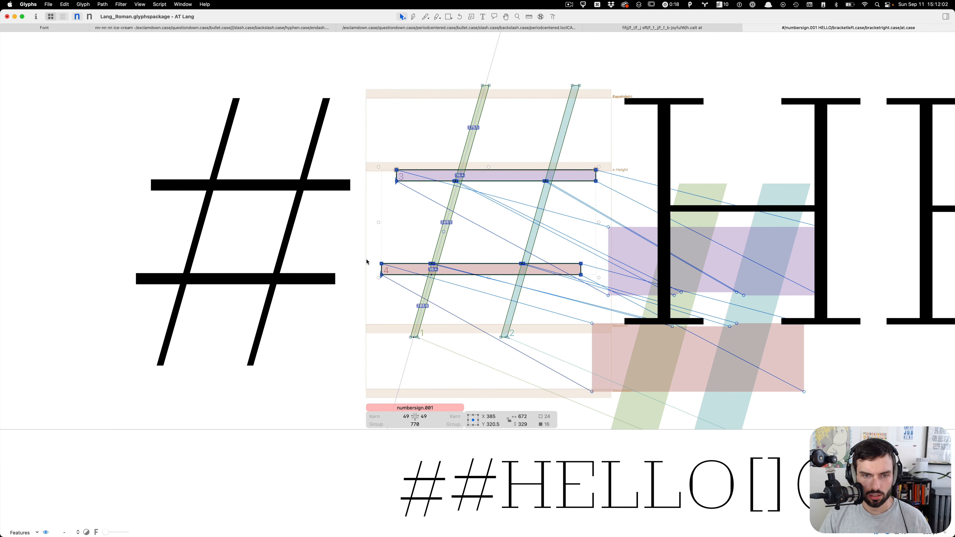
pyautogui.hotkey('shift', 'Up')
pyautogui.hotkey('shift', 'Up')
pyautogui.hotkey('shift', 'Up')
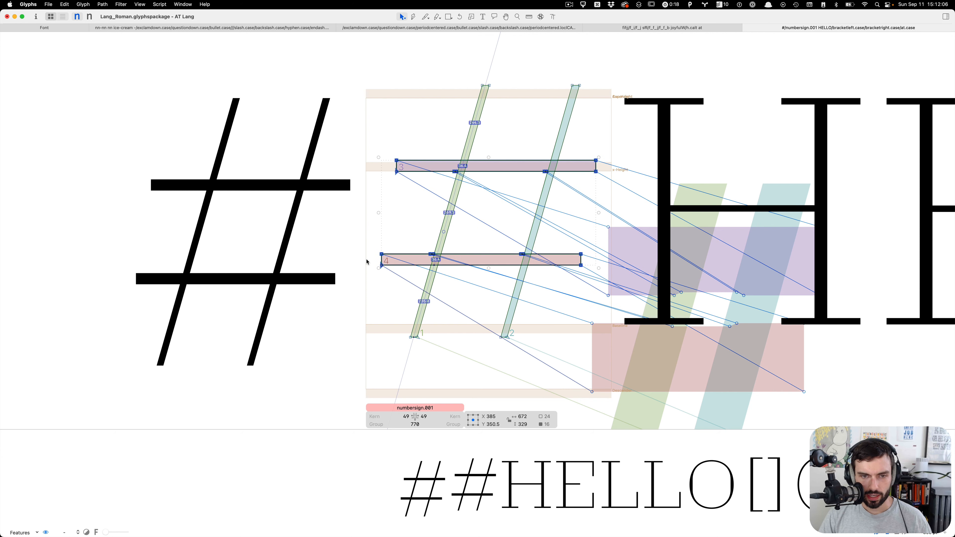
pyautogui.press('Up')
pyautogui.press('Up')
pyautogui.press('Up')
pyautogui.press('Up')
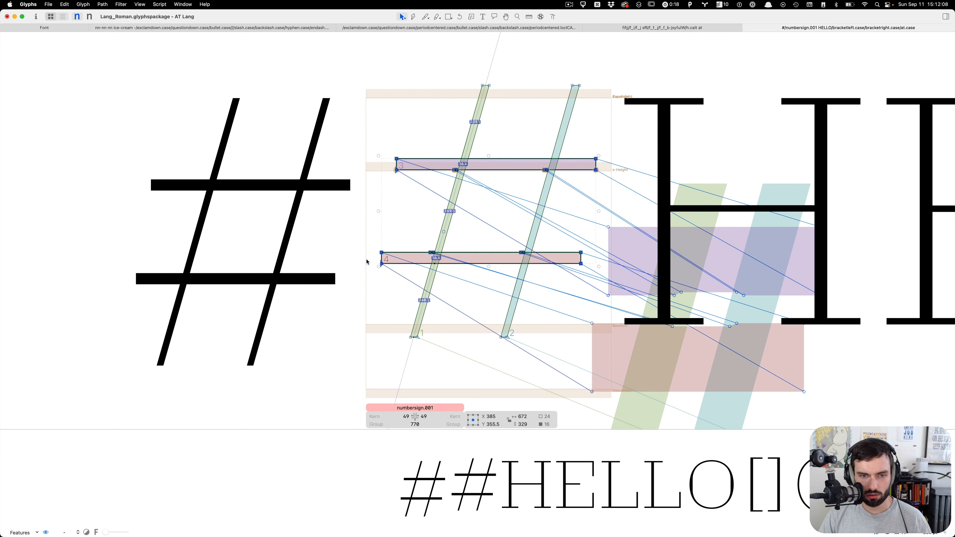
pyautogui.click(367, 262)
# Step: Save the font file and remove the original numbersign from before numbersign.001 in the text line
pyautogui.press('super+s')
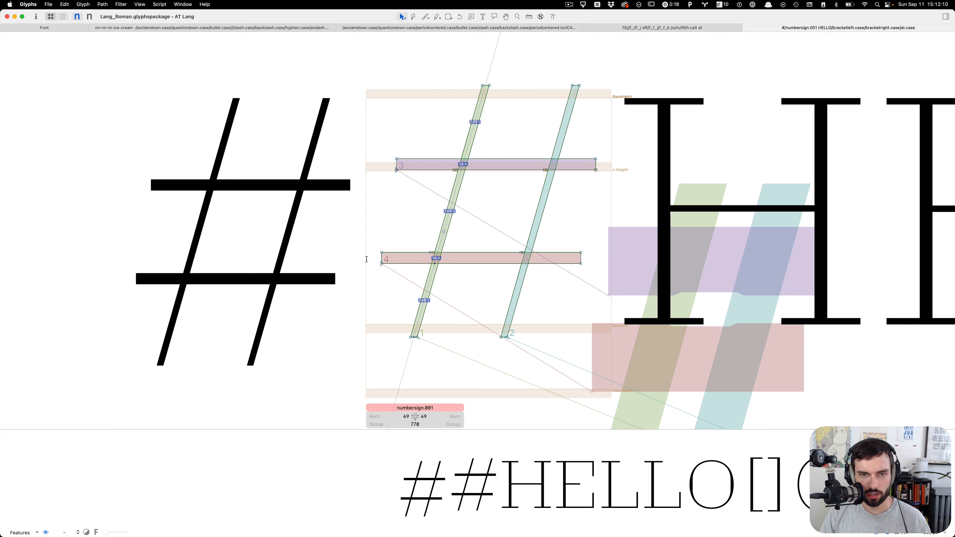
pyautogui.press('Escape')
pyautogui.scroll(-5, 390, 202)
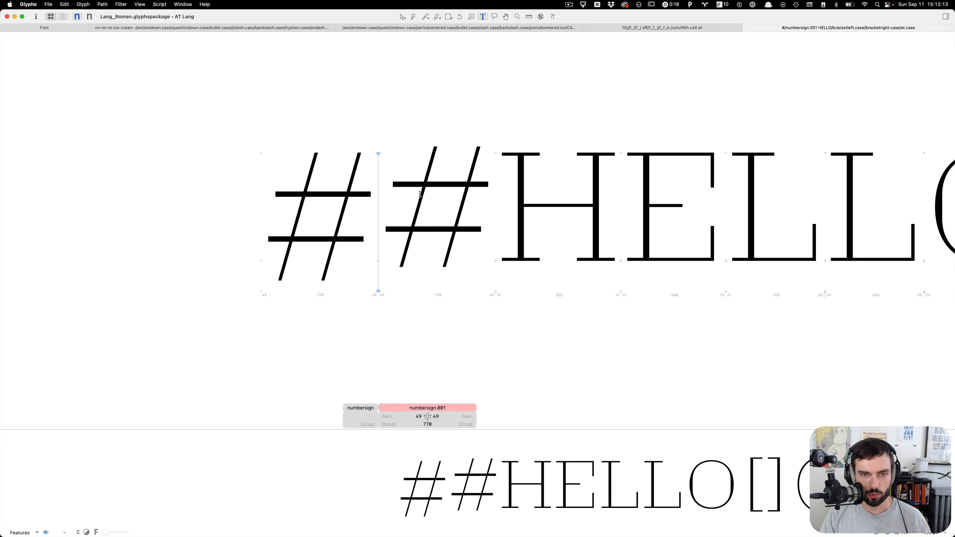
pyautogui.press('BackSpace')
pyautogui.scroll(3, 266, 198)
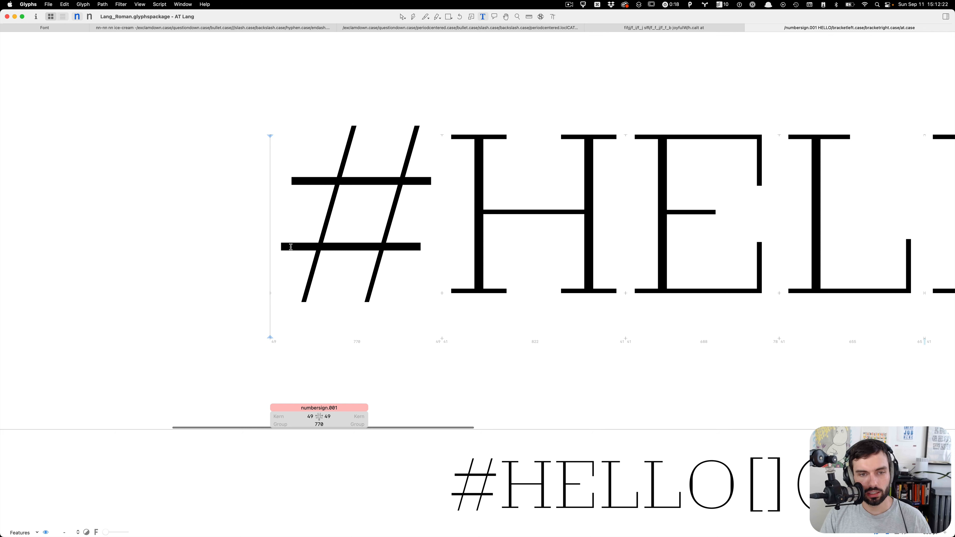
# Step: Shift both diagonal stems of numbersign.001 left together to X 387
pyautogui.press('Escape')
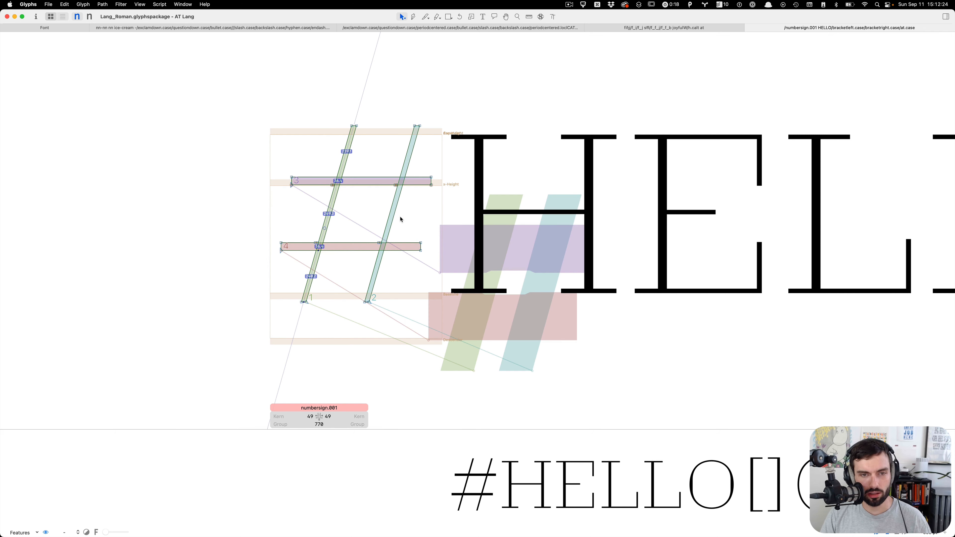
pyautogui.click(393, 216)
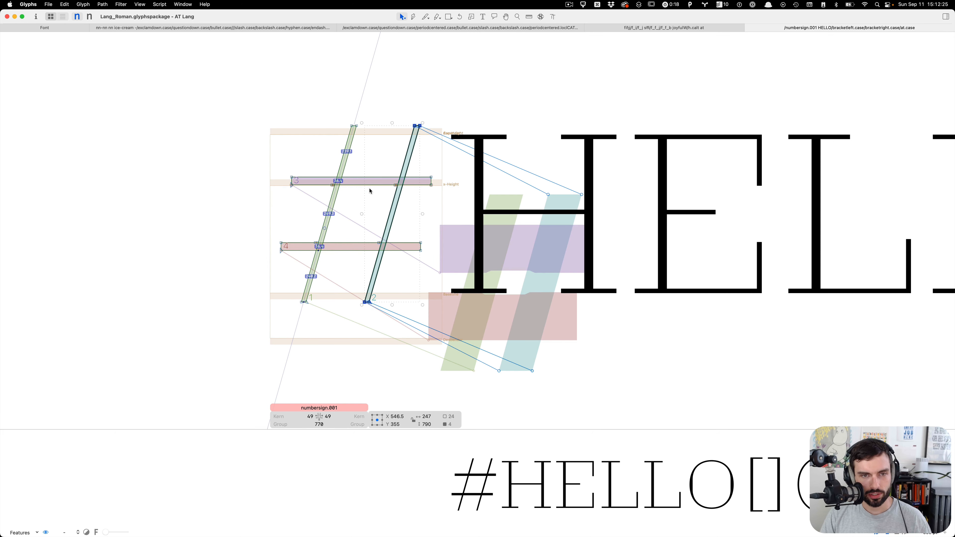
pyautogui.keyDown('shift'); pyautogui.doubleClick(357, 138); pyautogui.keyUp('shift')
pyautogui.hotkey('shift', 'Left')
pyautogui.hotkey('shift', 'Left')
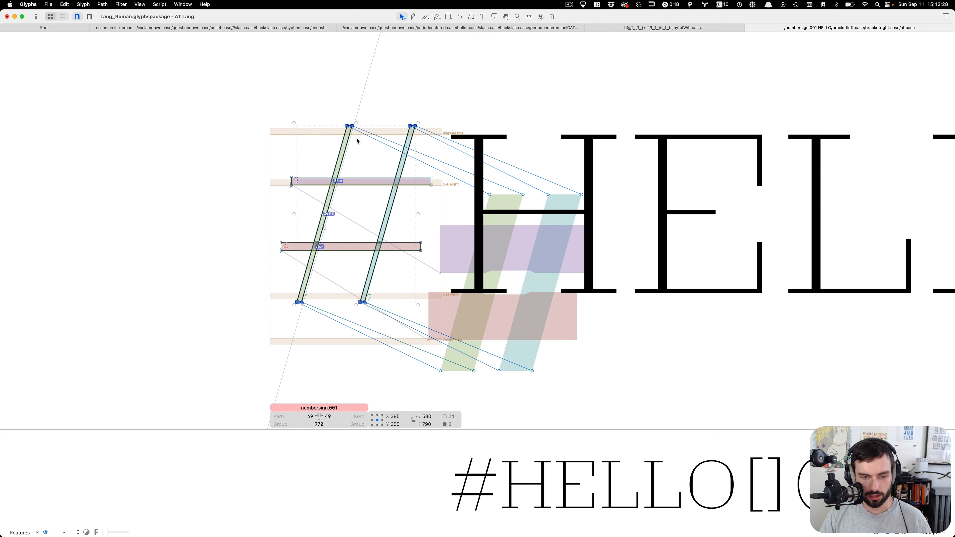
pyautogui.press('Right')
pyautogui.press('Right')
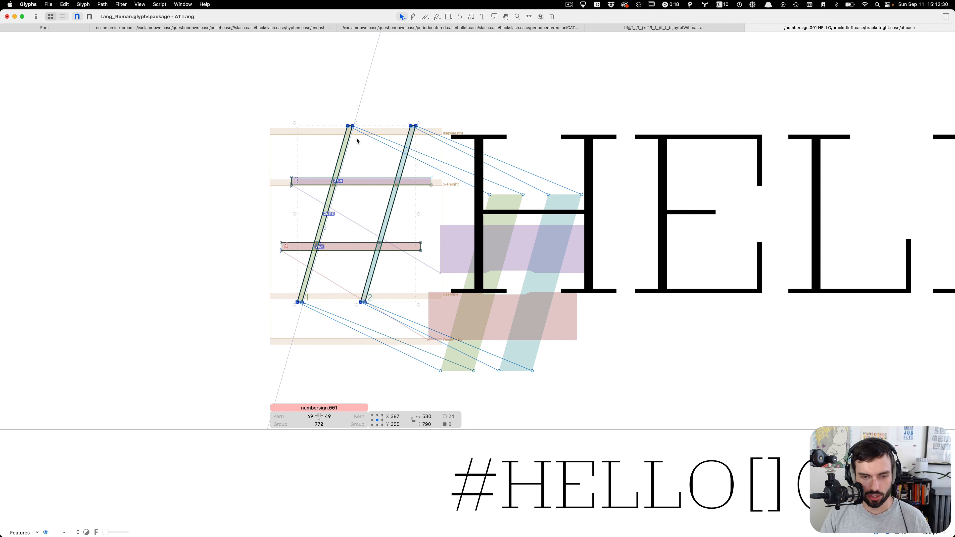
# Step: Add a horizontal guide through the upper crossbar of numbersign.001 at Y 497 and make it show measurements
pyautogui.scroll(3, 368, 146)
pyautogui.click(384, 193)
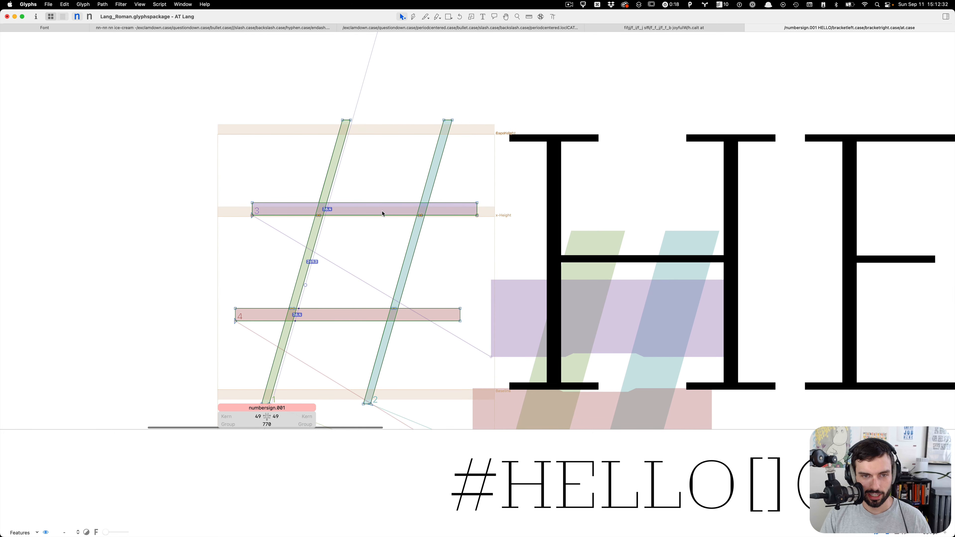
pyautogui.rightClick(383, 214)
pyautogui.click(423, 261)
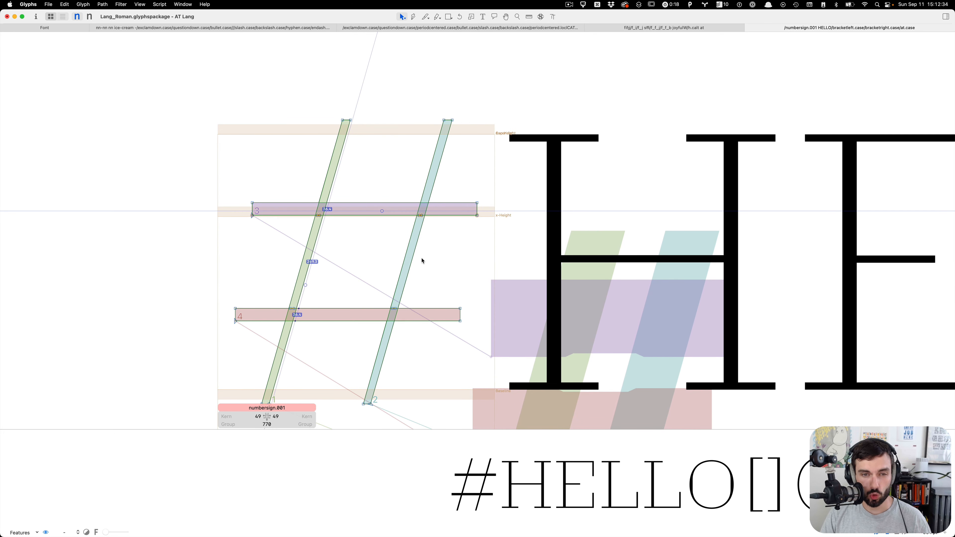
pyautogui.click(382, 212)
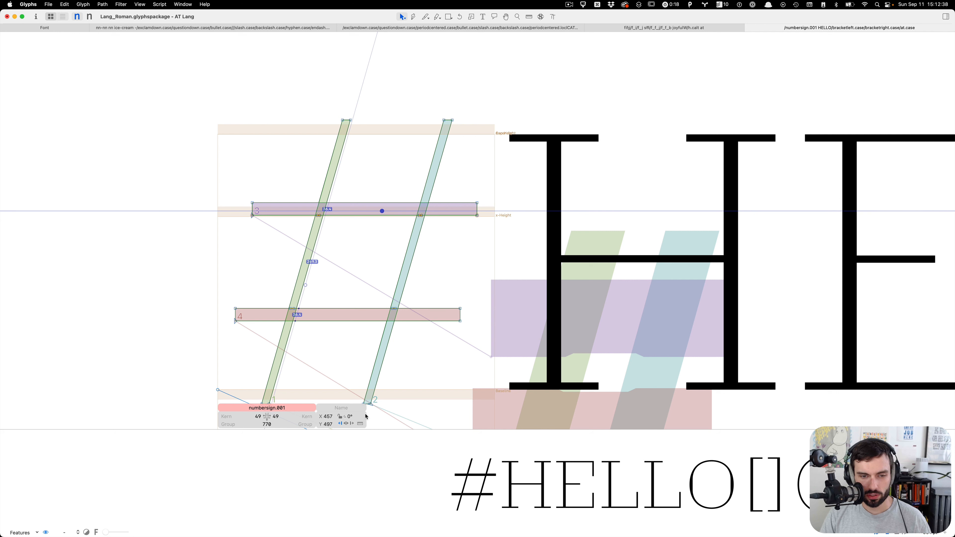
pyautogui.click(360, 423)
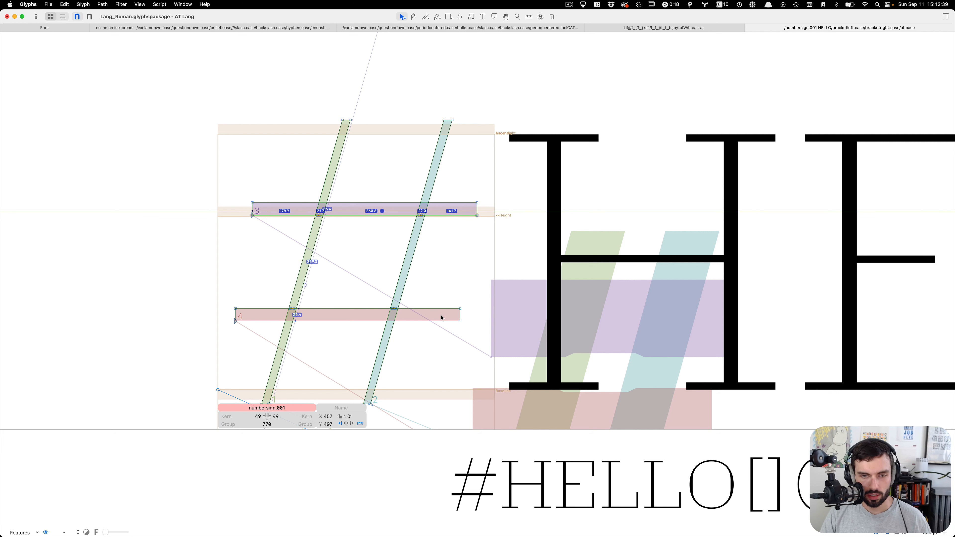
# Step: Add a horizontal guide through the lower crossbar at Y 205 and turn on its measurements
pyautogui.rightClick(443, 315)
pyautogui.click(467, 381)
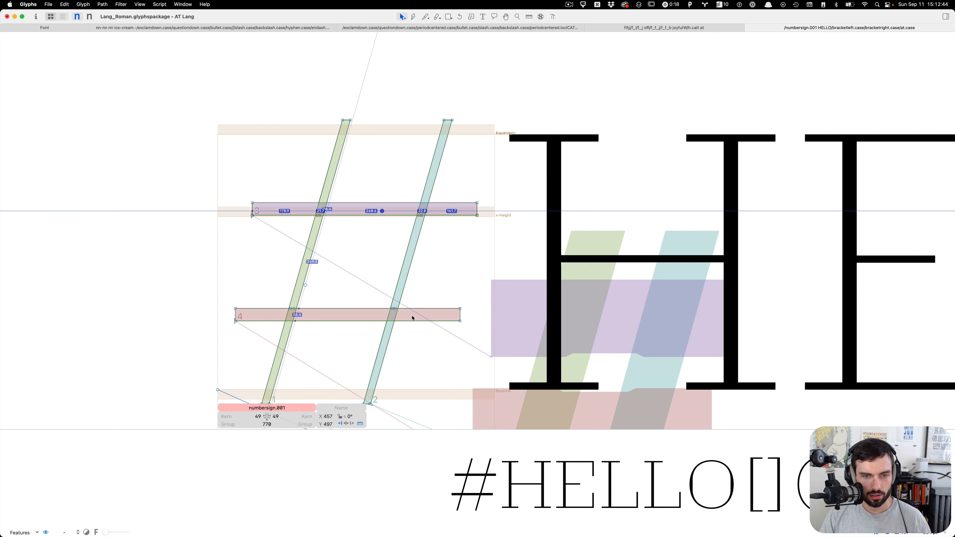
pyautogui.click(413, 318)
pyautogui.rightClick(412, 318)
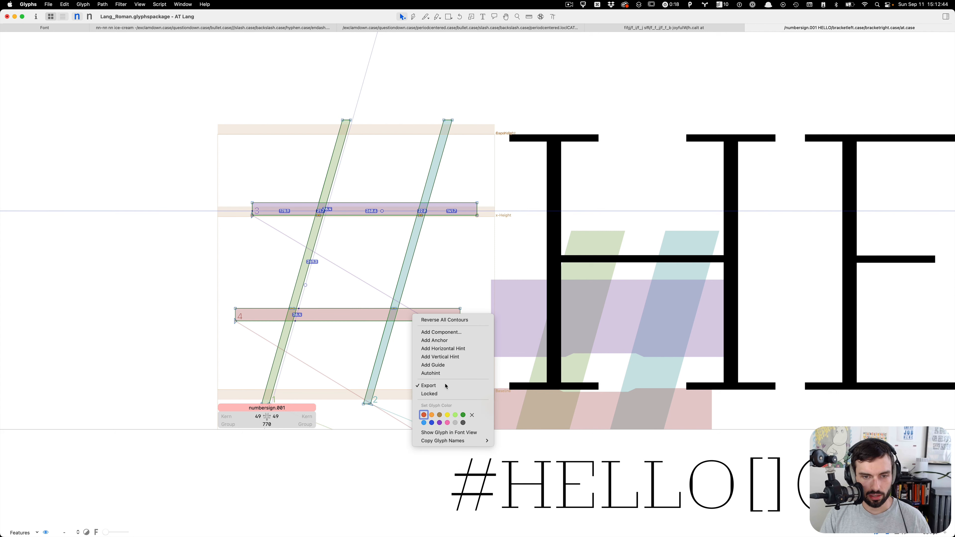
pyautogui.click(446, 370)
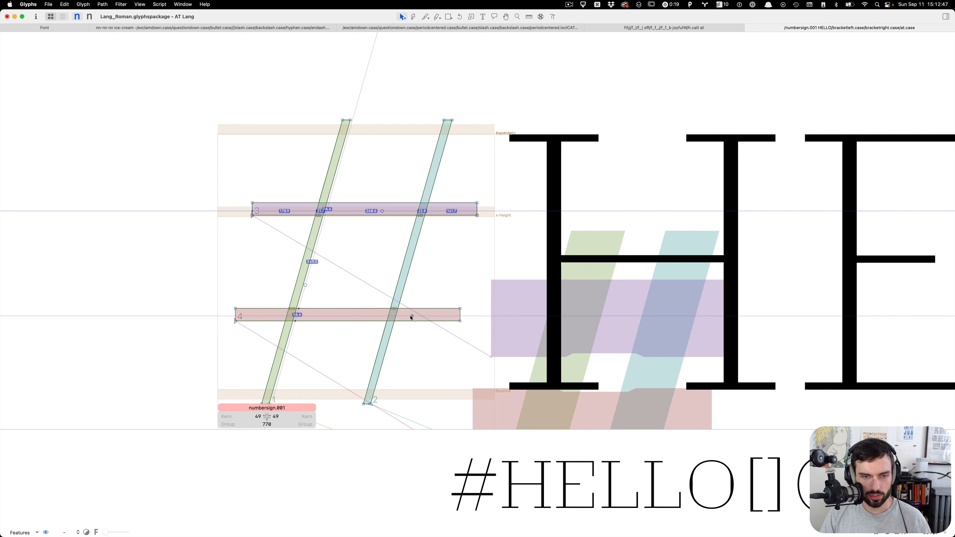
pyautogui.click(408, 316)
pyautogui.click(361, 424)
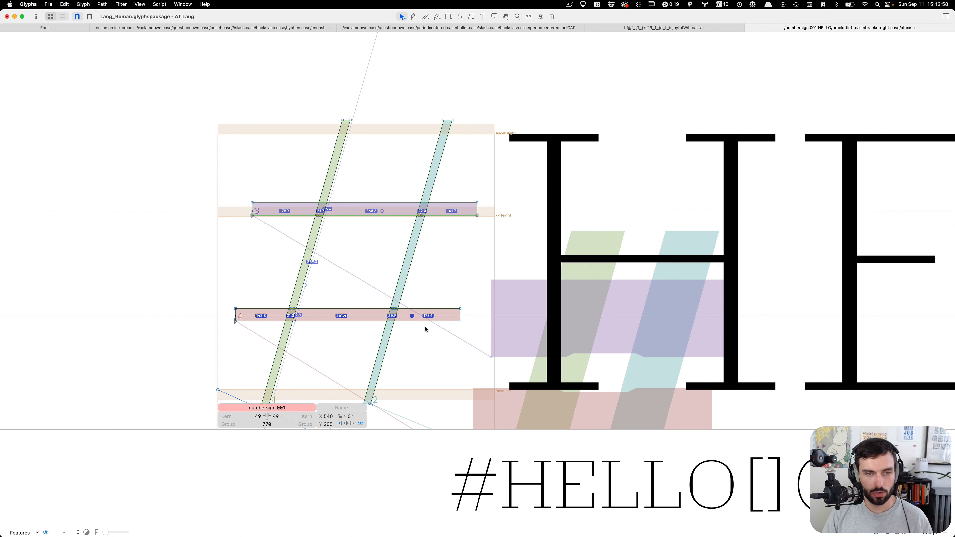
# Step: In the bold master, shift both diagonal stems of numbersign.001 left together to X 378, and compare the two masters
pyautogui.scroll(-1, 422, 321)
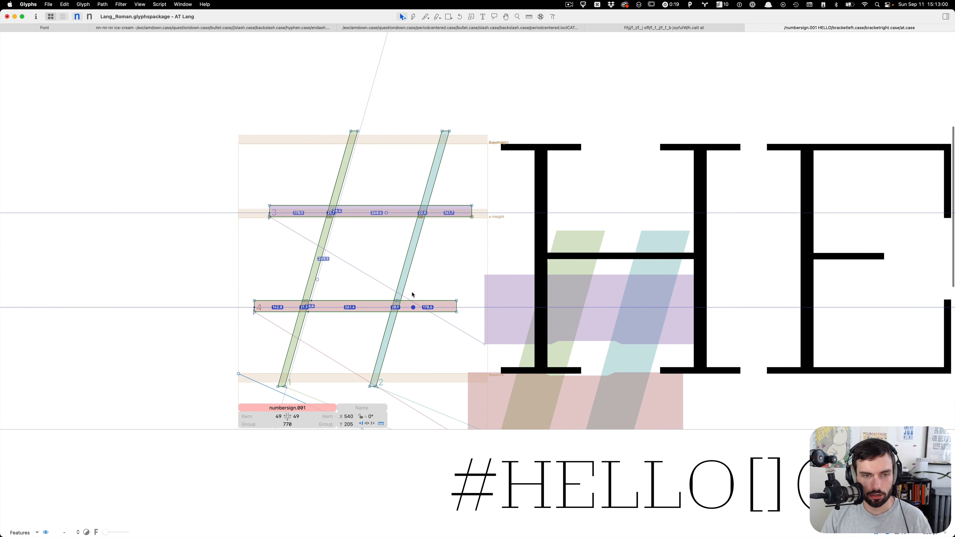
pyautogui.press('super+2')
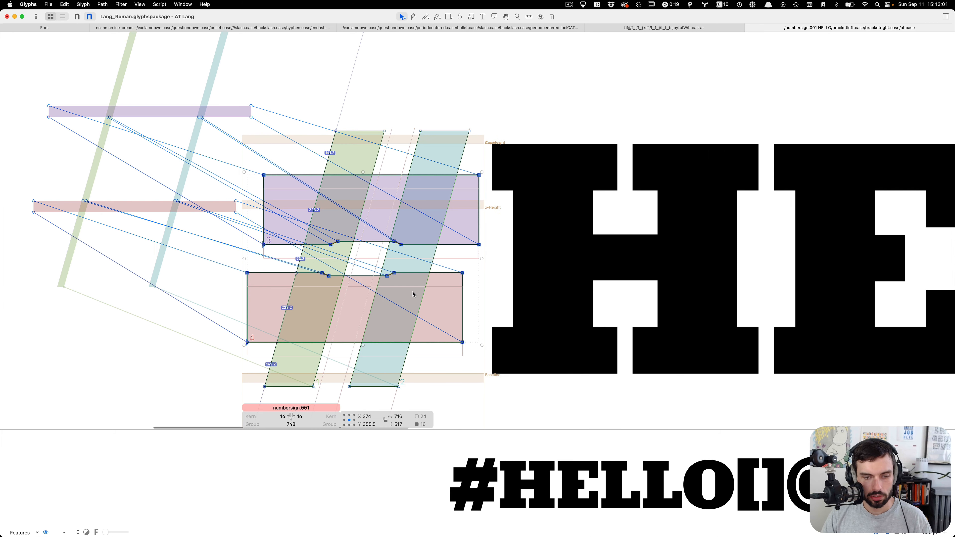
pyautogui.click(436, 313)
pyautogui.doubleClick(417, 321)
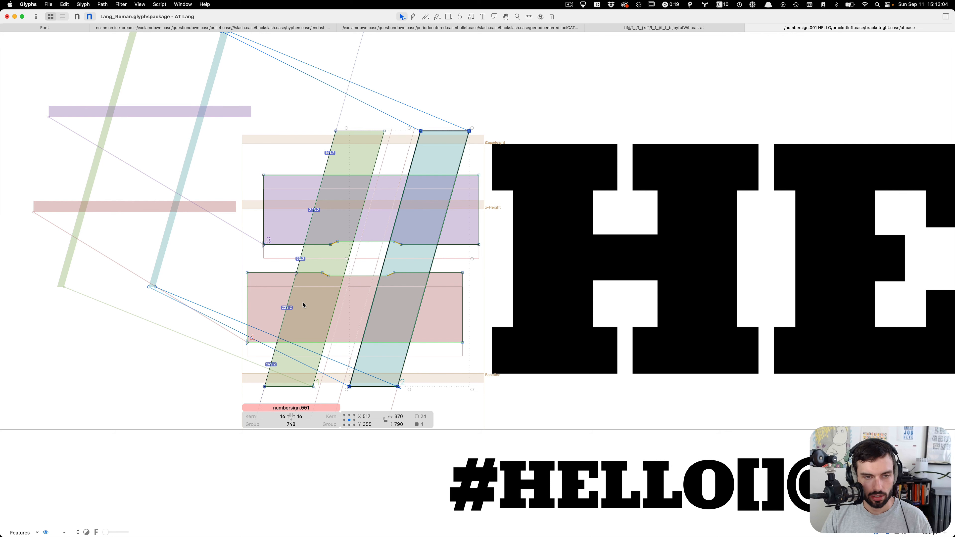
pyautogui.keyDown('shift'); pyautogui.doubleClick(336, 303); pyautogui.keyUp('shift')
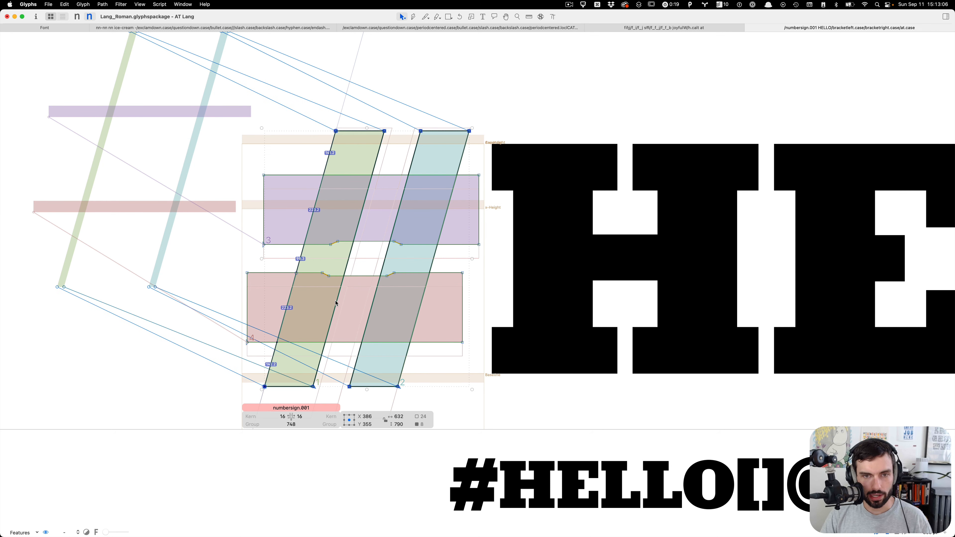
pyautogui.hotkey('shift', 'Left')
pyautogui.press('Right')
pyautogui.press('Right')
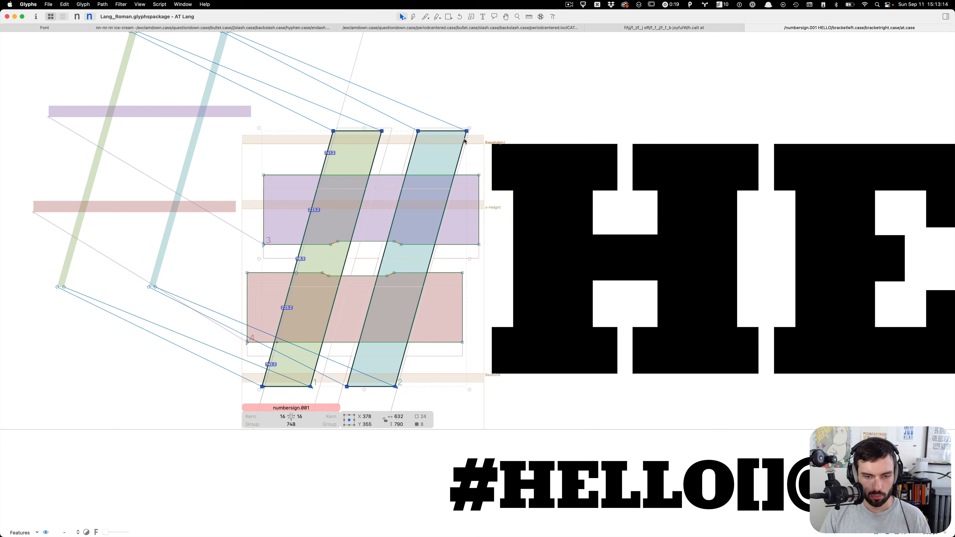
pyautogui.scroll(-5, 466, 141)
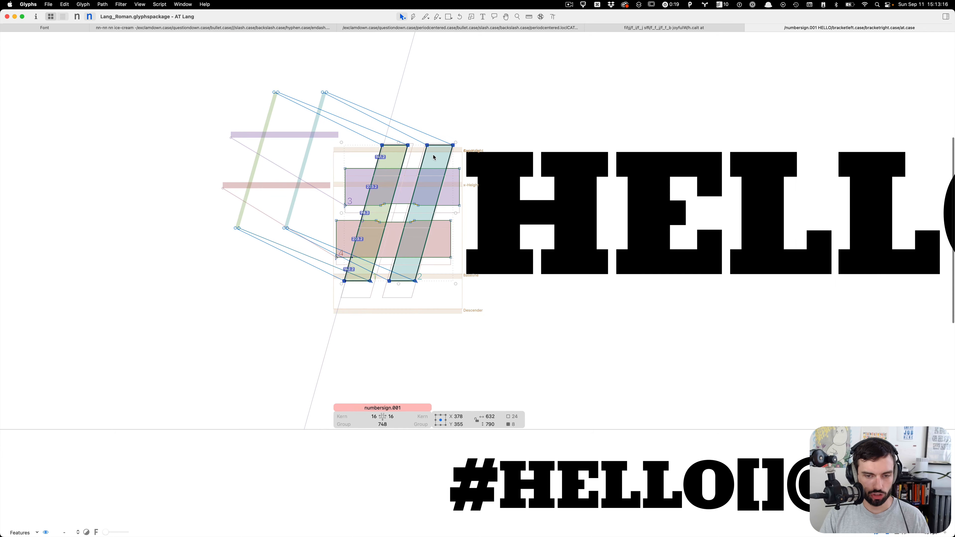
pyautogui.click(538, 39)
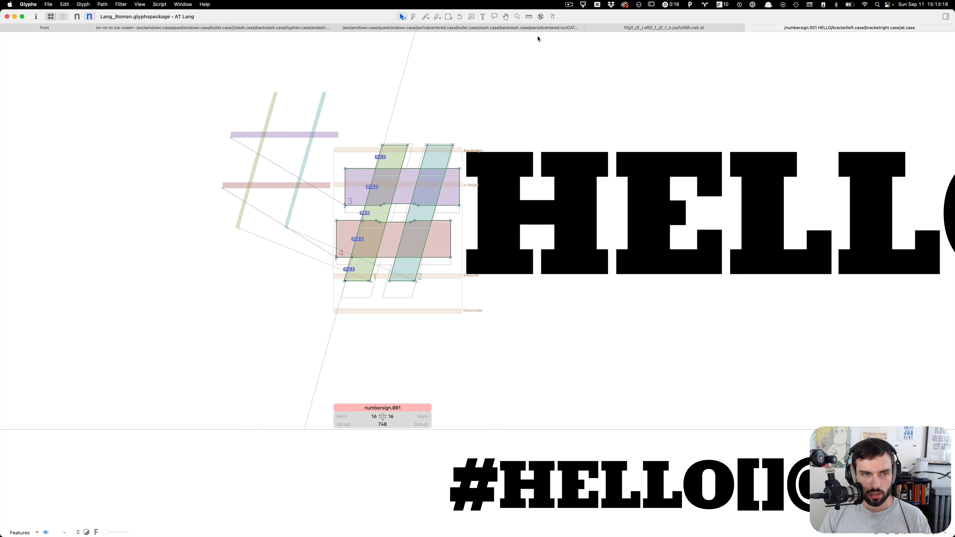
pyautogui.press('super+1')
pyautogui.press('super+2')
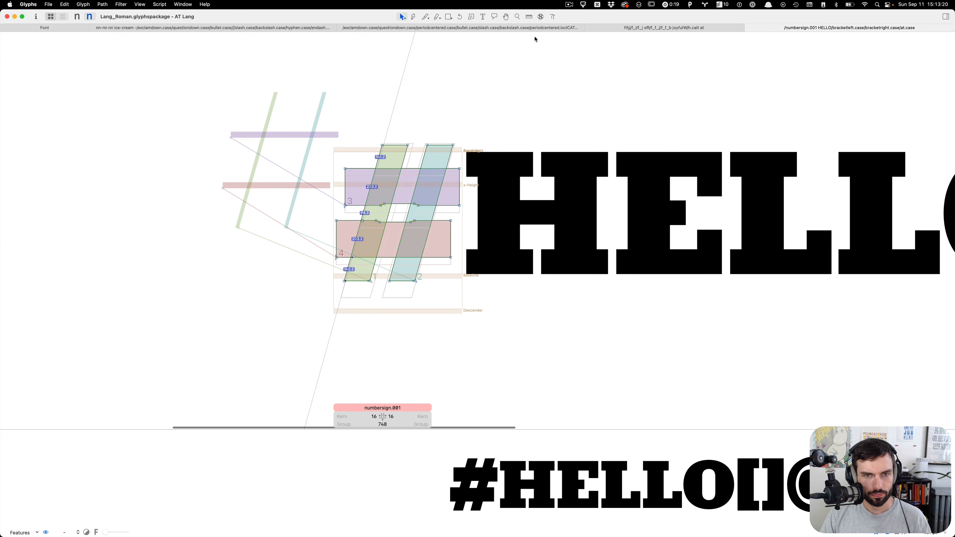
# Step: Insert the original numbersign before numbersign.001 in the text line and compare the two glyphs in both masters
pyautogui.press('t')
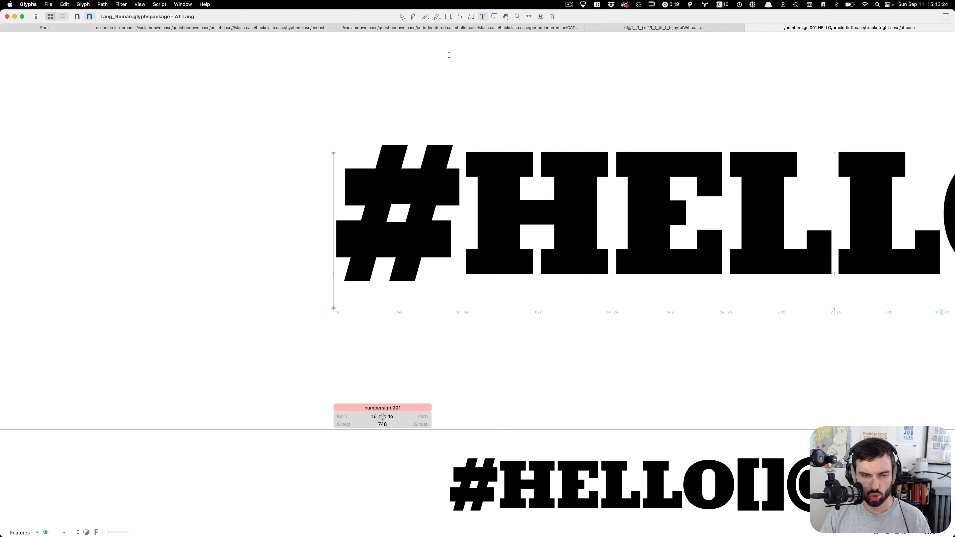
pyautogui.press('super+f')
pyautogui.write('numb')
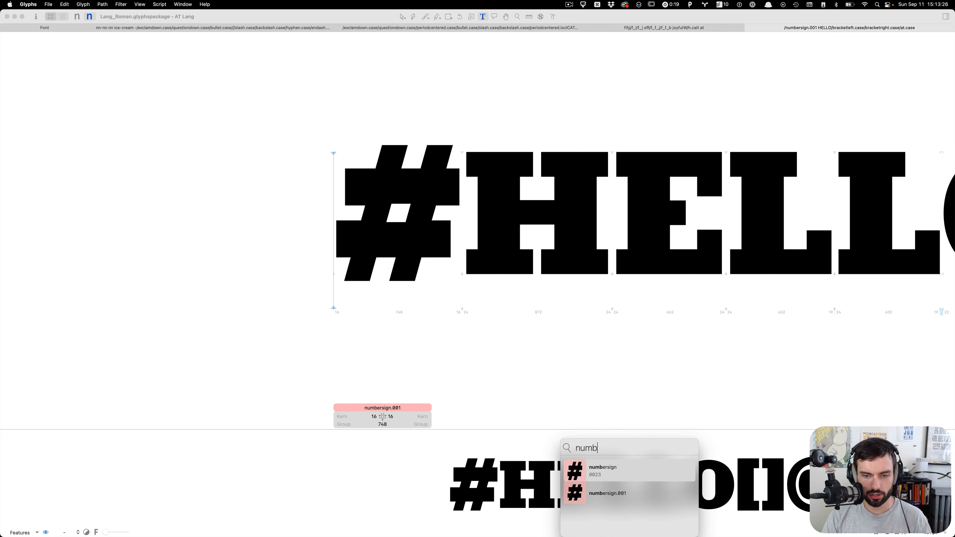
pyautogui.press('Return')
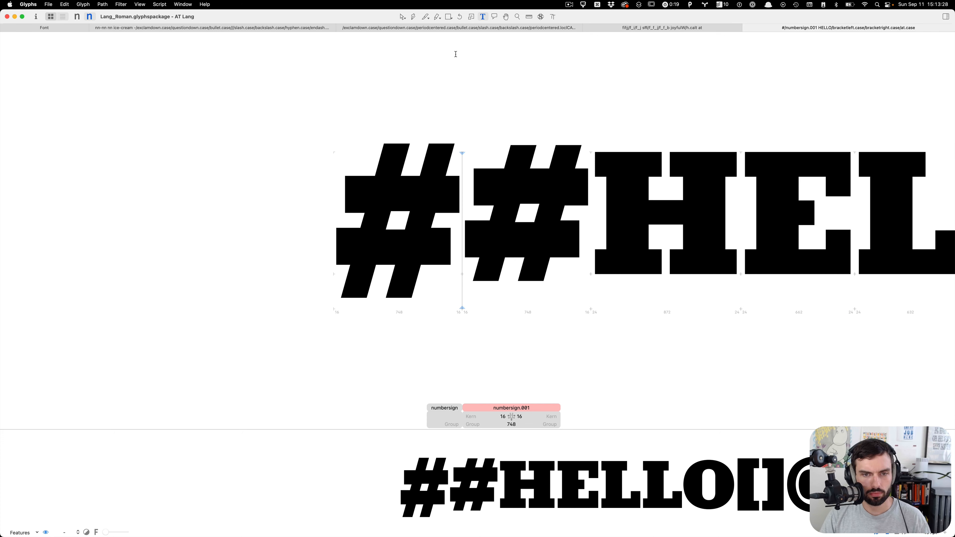
pyautogui.press('Left')
pyautogui.press('super+1')
pyautogui.press('super+2')
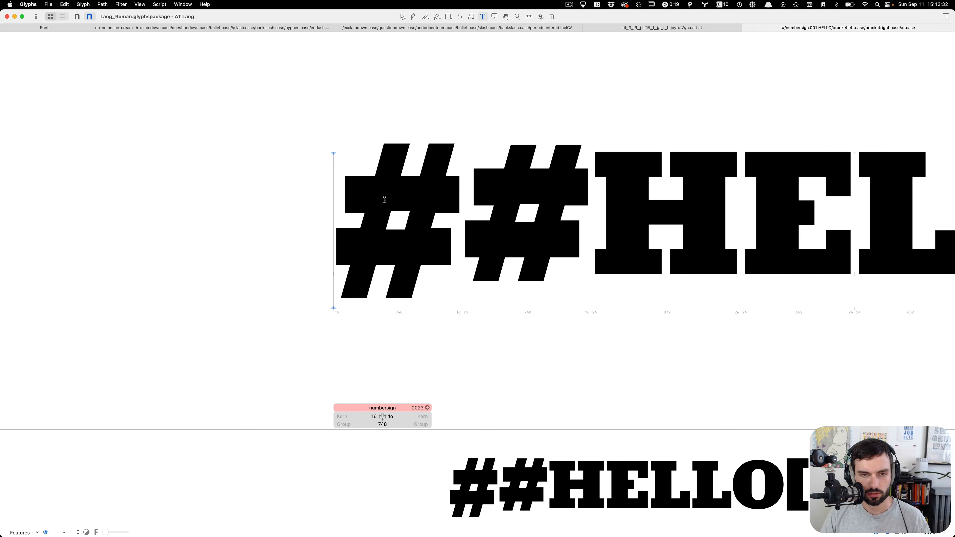
# Step: Insert a slash before the original numbersign in the light master's text line and return to outline editing
pyautogui.press('Escape')
pyautogui.press('super+1')
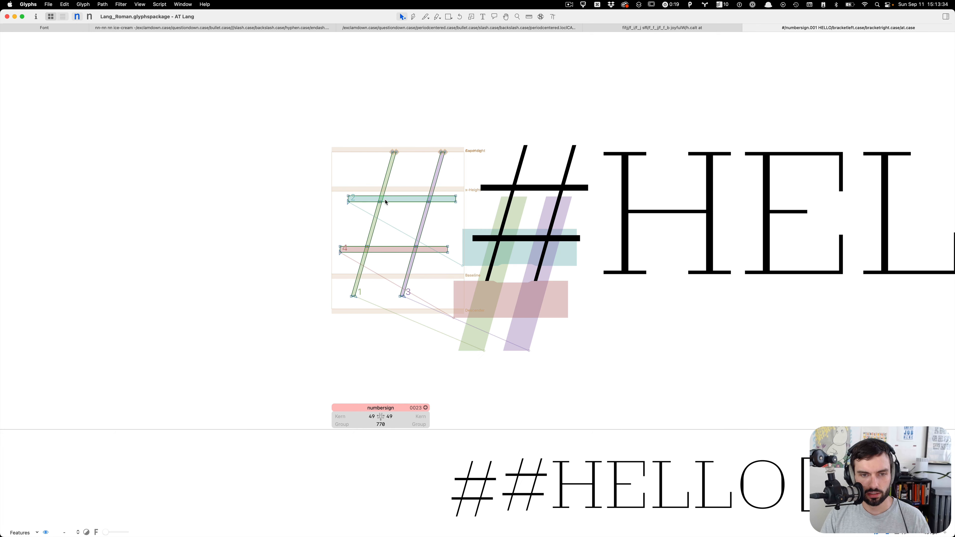
pyautogui.write('t')
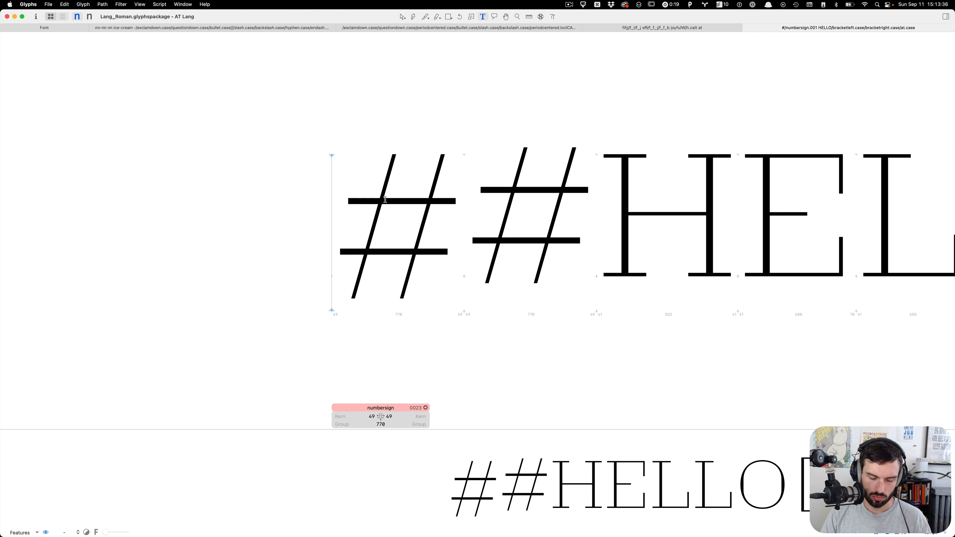
pyautogui.write('//')
pyautogui.press('Escape')
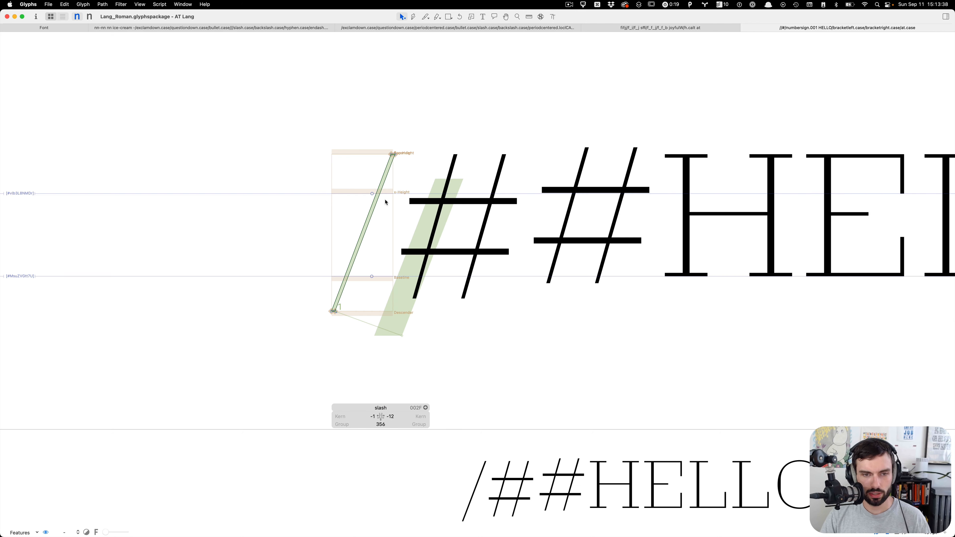
# Step: Compare the slant of the slash with the stems of both numbersigns in the light and bold masters
pyautogui.press('super+2')
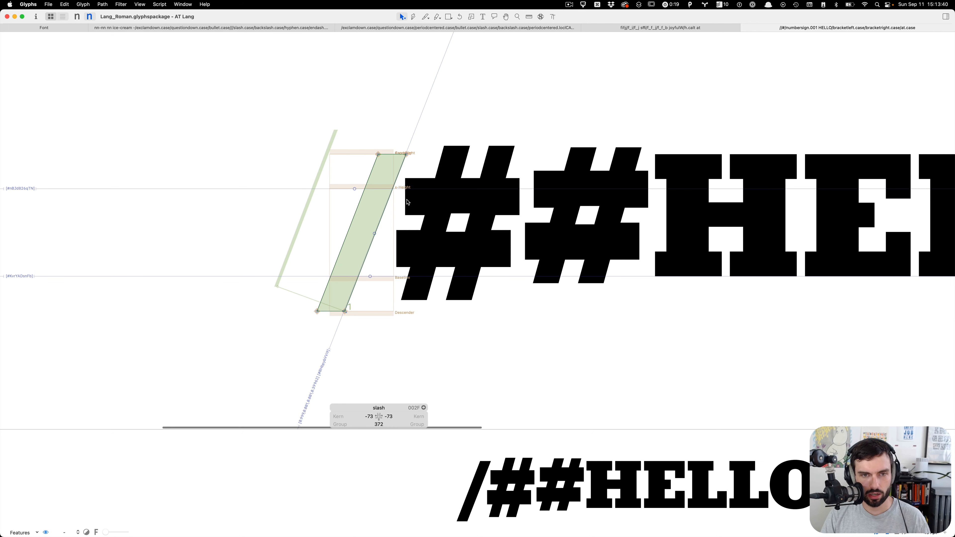
pyautogui.press('super+1')
pyautogui.press('super+2')
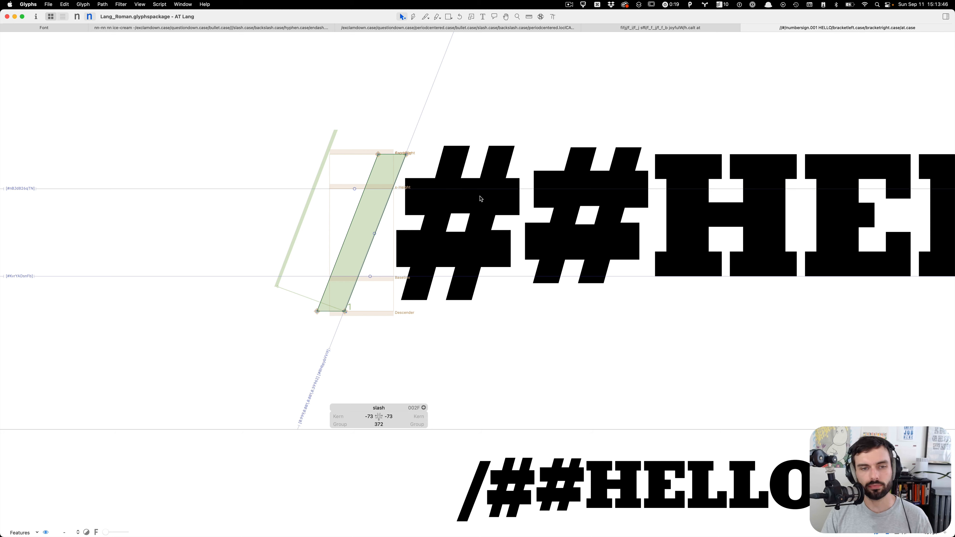
pyautogui.scroll(-1, 466, 195)
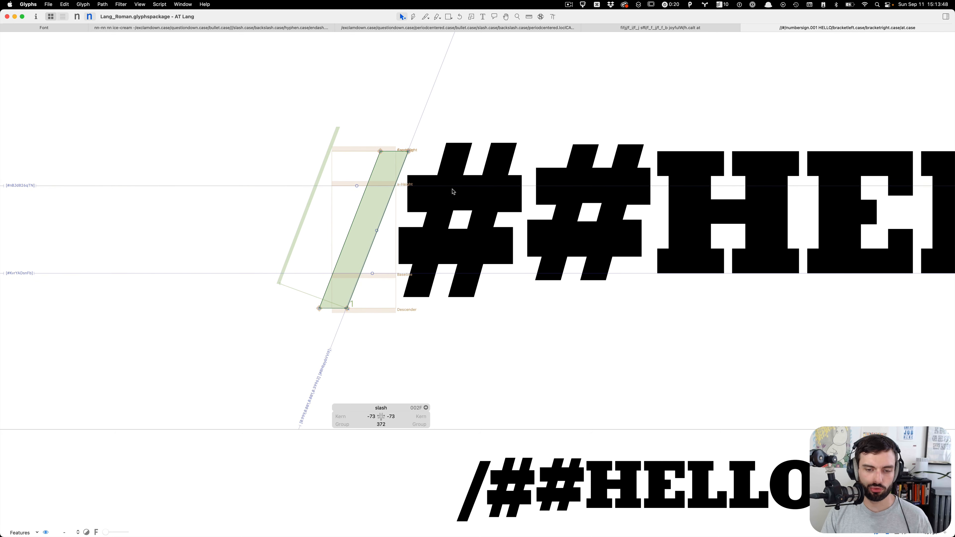
pyautogui.press('super+1')
pyautogui.press('super+2')
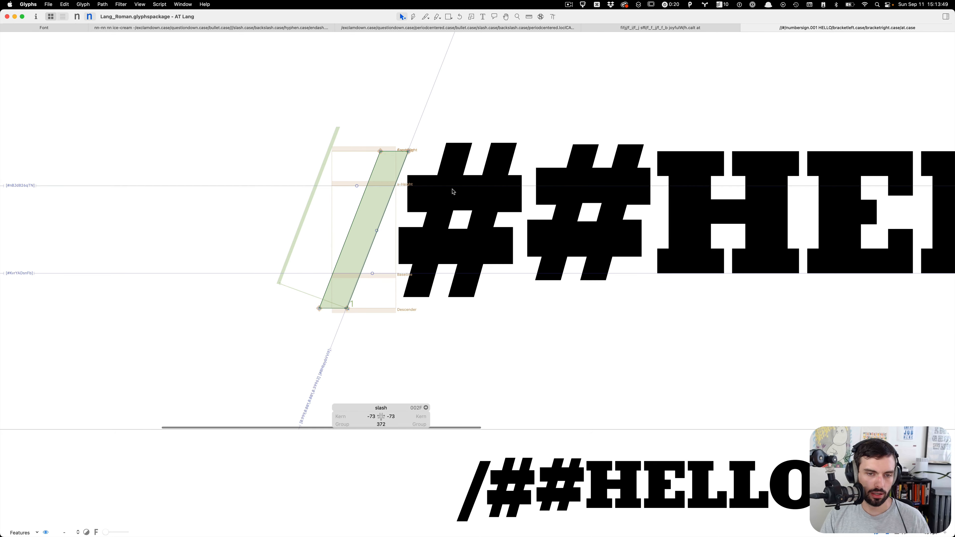
pyautogui.press('super+1')
pyautogui.press('super+2')
pyautogui.press('super+1')
pyautogui.press('super+2')
pyautogui.press('super+1')
pyautogui.press('super+2')
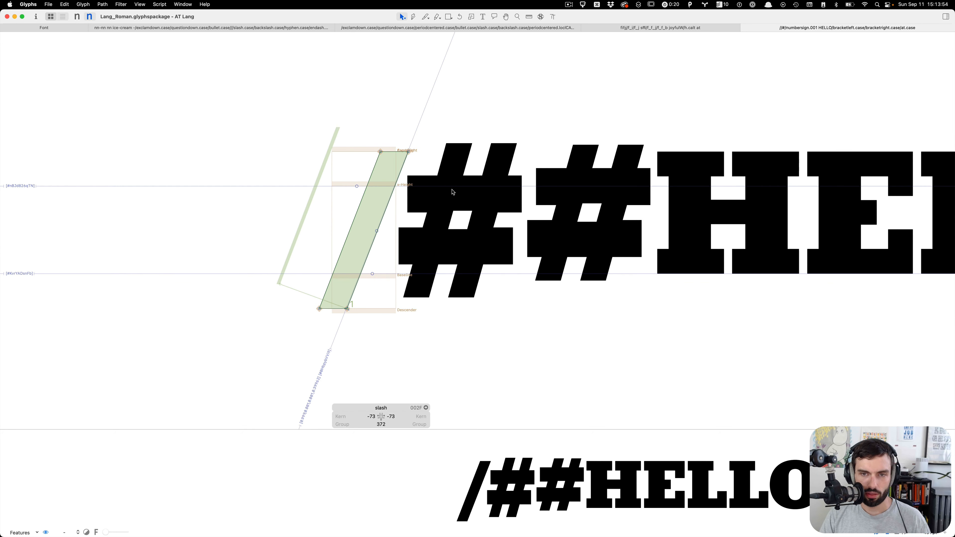
pyautogui.press('super+1')
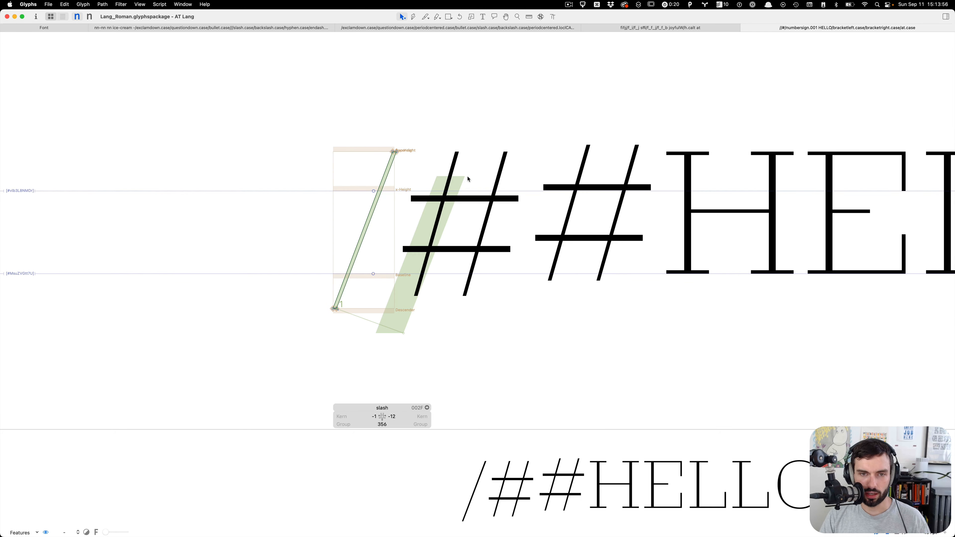
pyautogui.press('super+2')
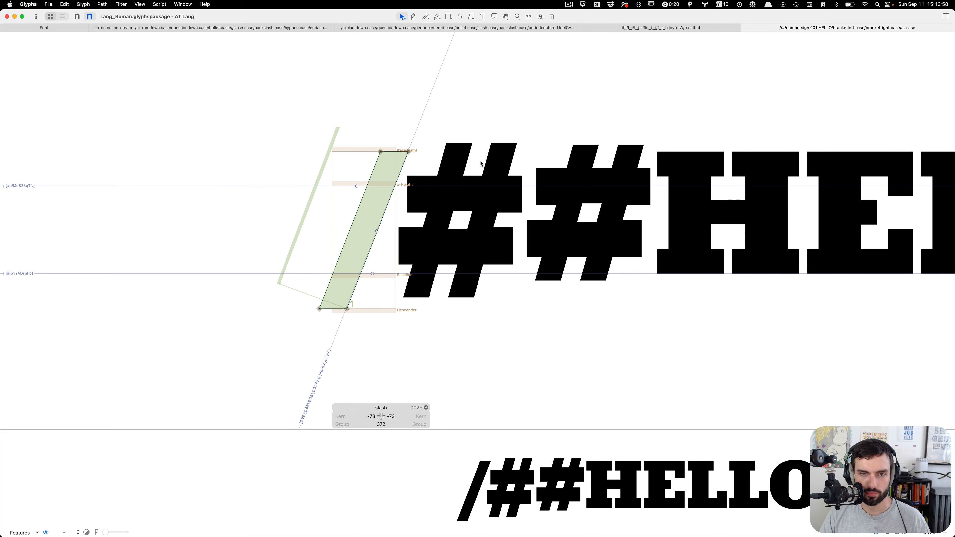
pyautogui.press('super+1')
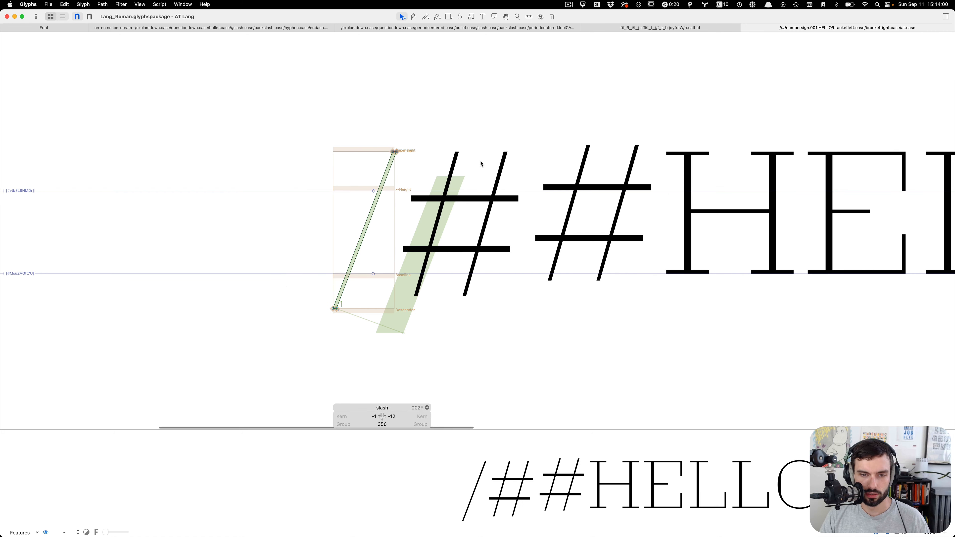
# Step: Open the original numbersign for editing, select its first stem's lower-right node, and compare the stem slant across both masters
pyautogui.doubleClick(481, 164)
pyautogui.press('super+2')
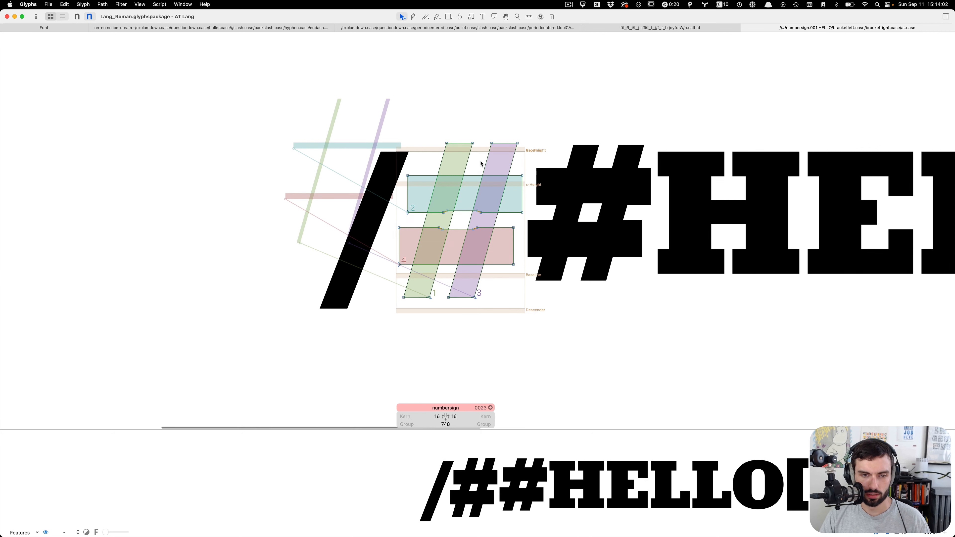
pyautogui.scroll(3, 415, 326)
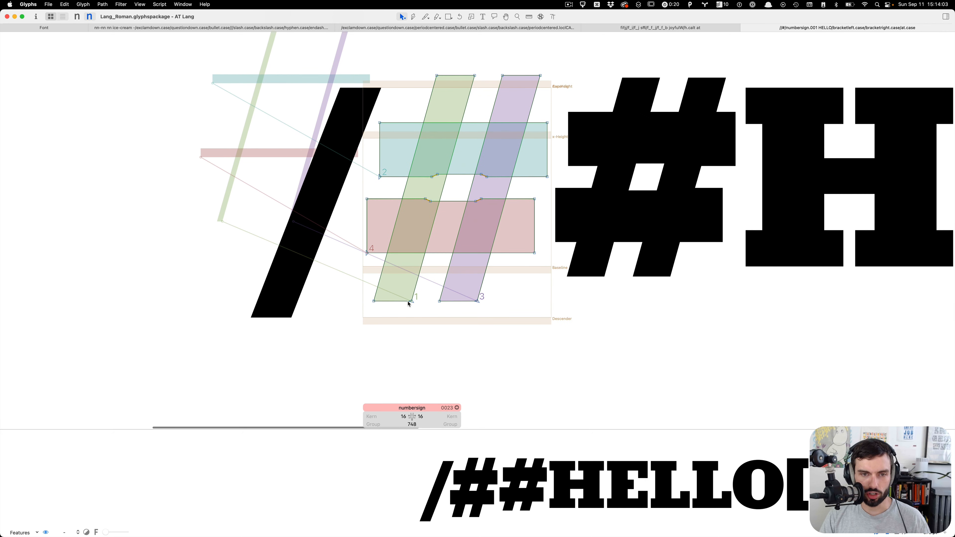
pyautogui.moveTo(420, 326); pyautogui.dragTo(392, 278)
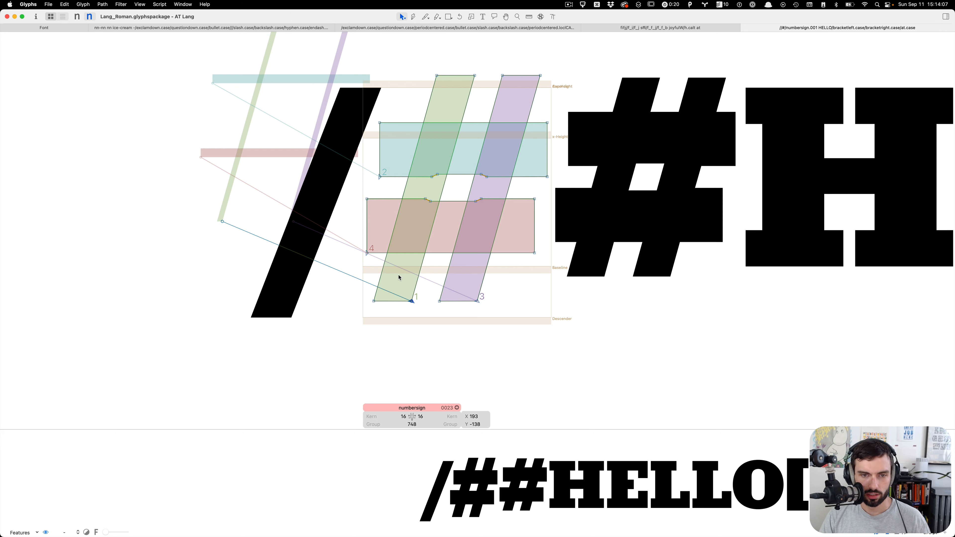
pyautogui.press('super+1')
pyautogui.press('super+2')
pyautogui.press('super+1')
pyautogui.press('super+2')
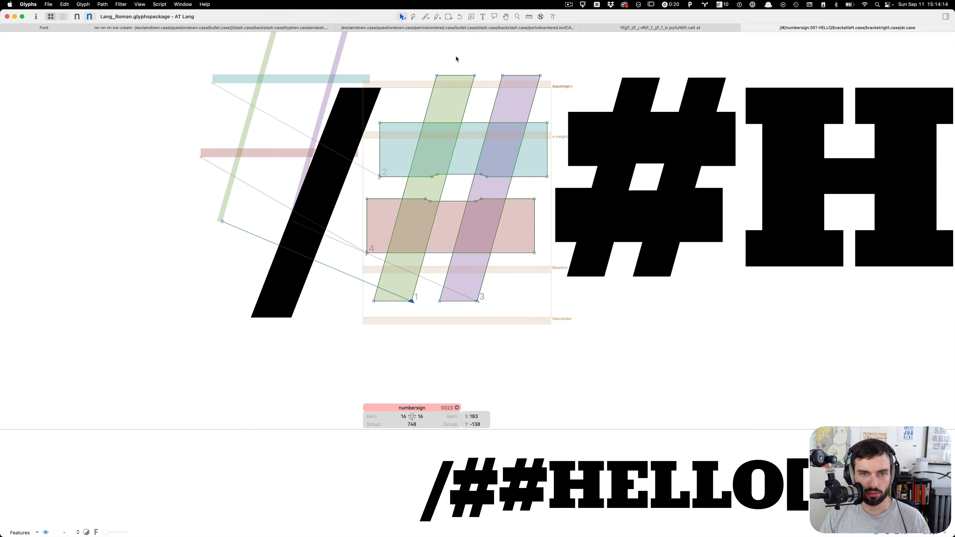
# Step: Cut both stems of the bold master's original numbersign at the cap height and delete the pieces above the cut
pyautogui.scroll(2, 495, 83)
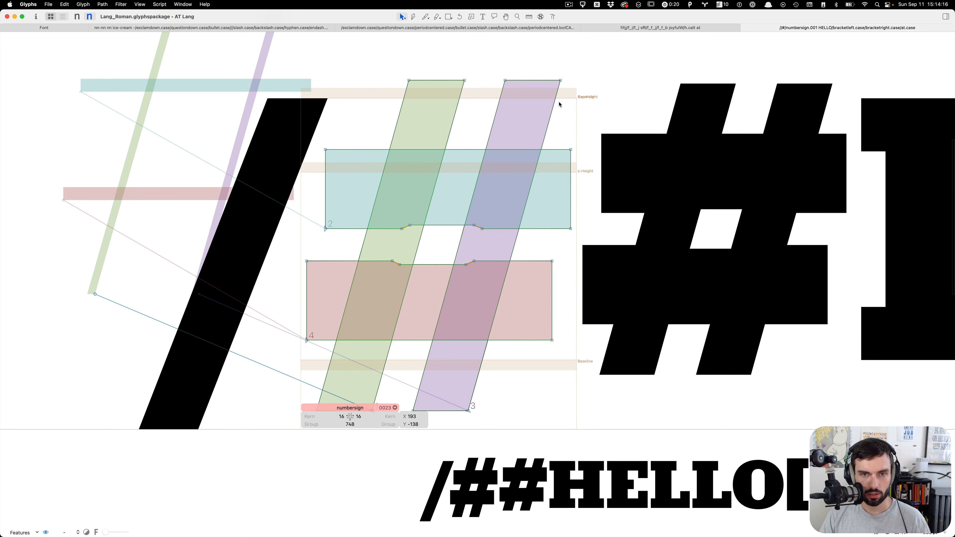
pyautogui.press('p')
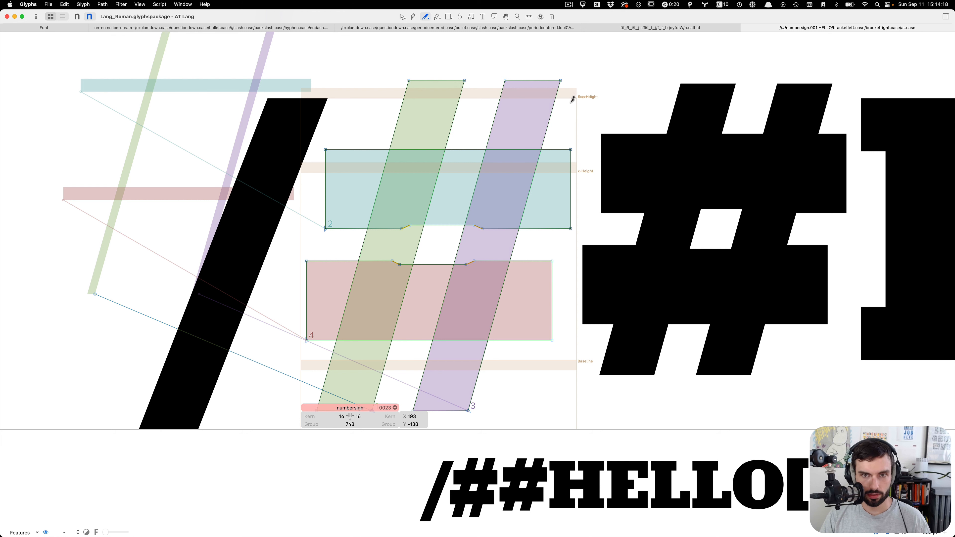
pyautogui.moveTo(410, 99); pyautogui.dragTo(342, 99)
pyautogui.press('v')
pyautogui.doubleClick(438, 79)
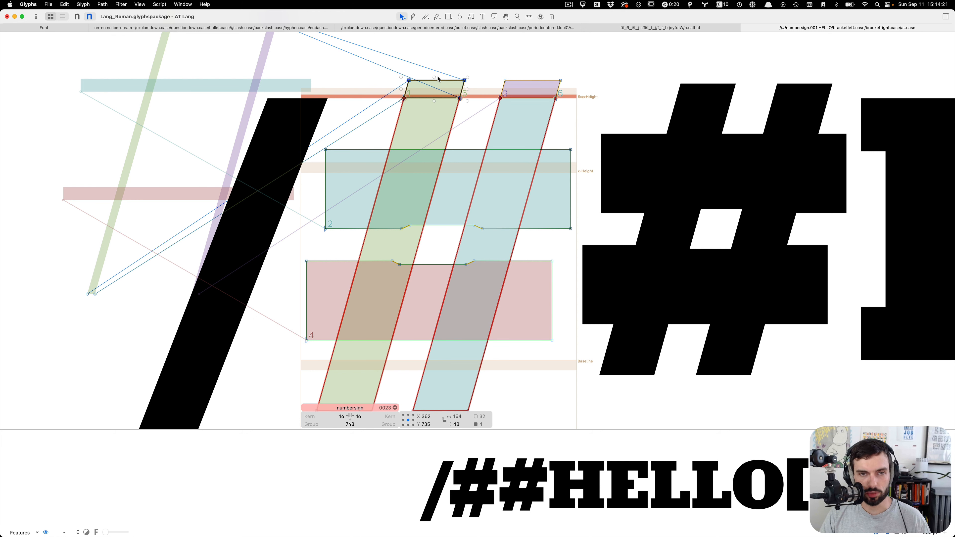
pyautogui.keyDown('shift'); pyautogui.doubleClick(547, 77); pyautogui.keyUp('shift')
pyautogui.press('Delete')
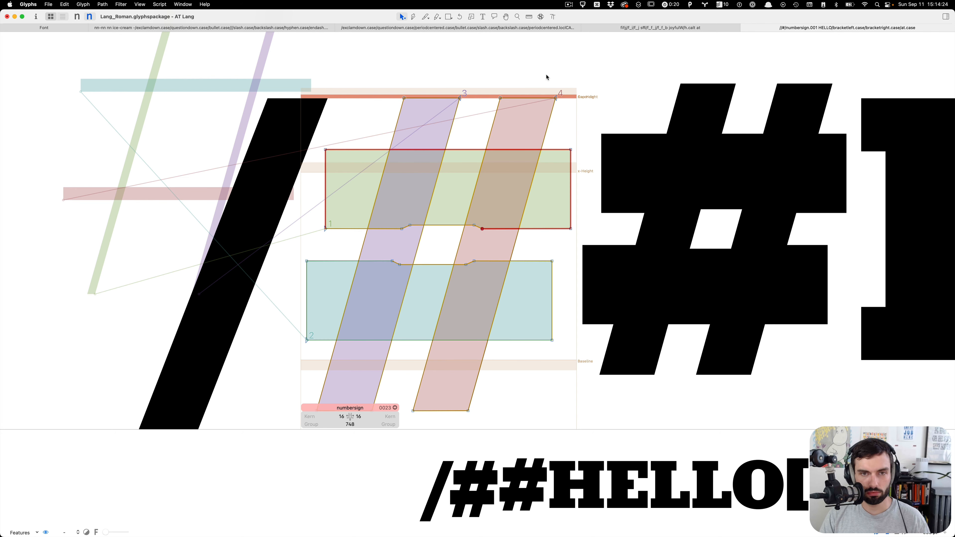
pyautogui.scroll(3, 515, 76)
pyautogui.moveTo(704, 92); pyautogui.dragTo(276, 139)
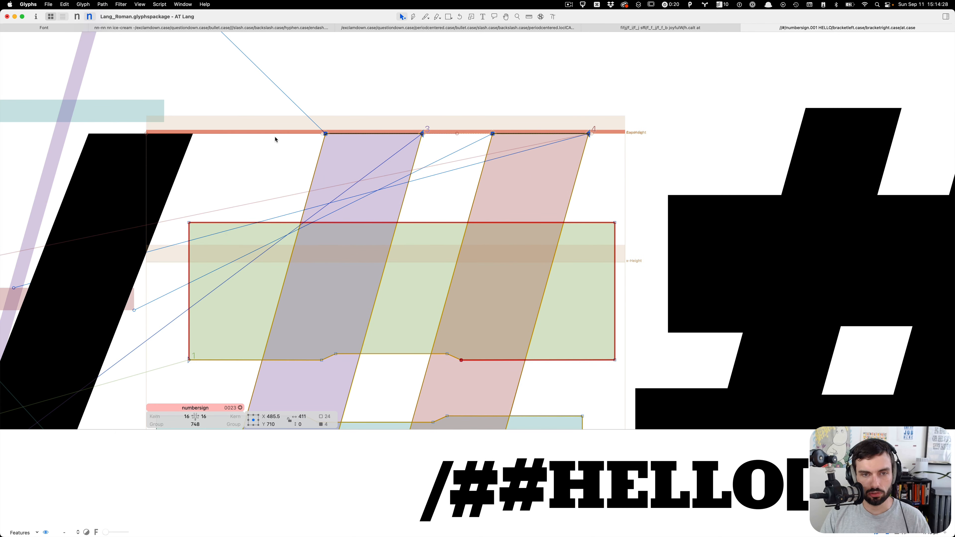
pyautogui.scroll(-3, 408, 106)
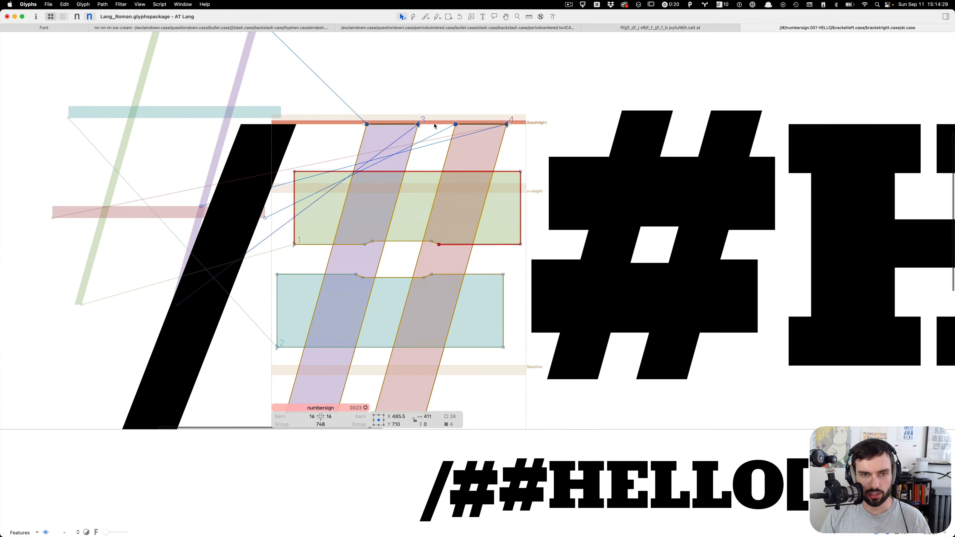
pyautogui.click(436, 144)
# Step: Make the upper-right node of each stem the first node in the light master's original numbersign
pyautogui.press('super+1')
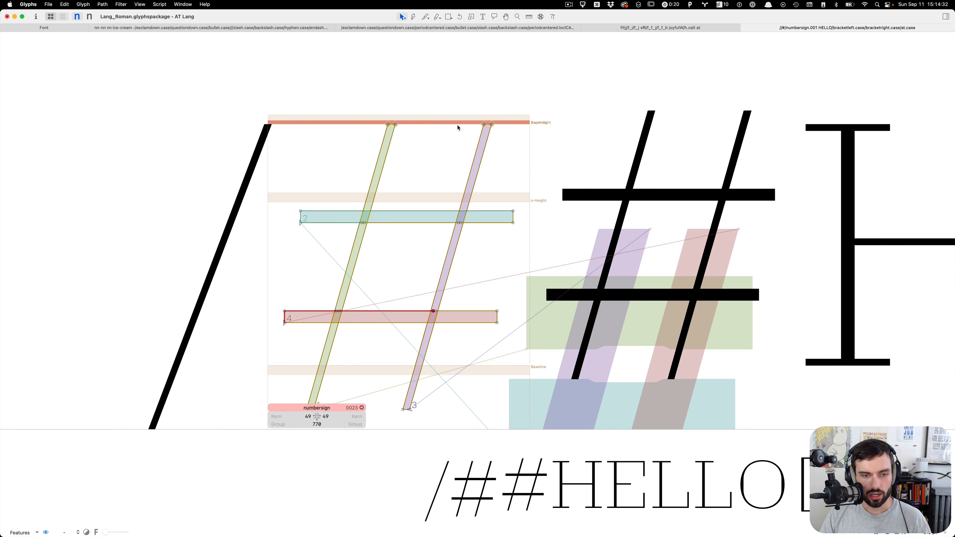
pyautogui.rightClick(396, 123)
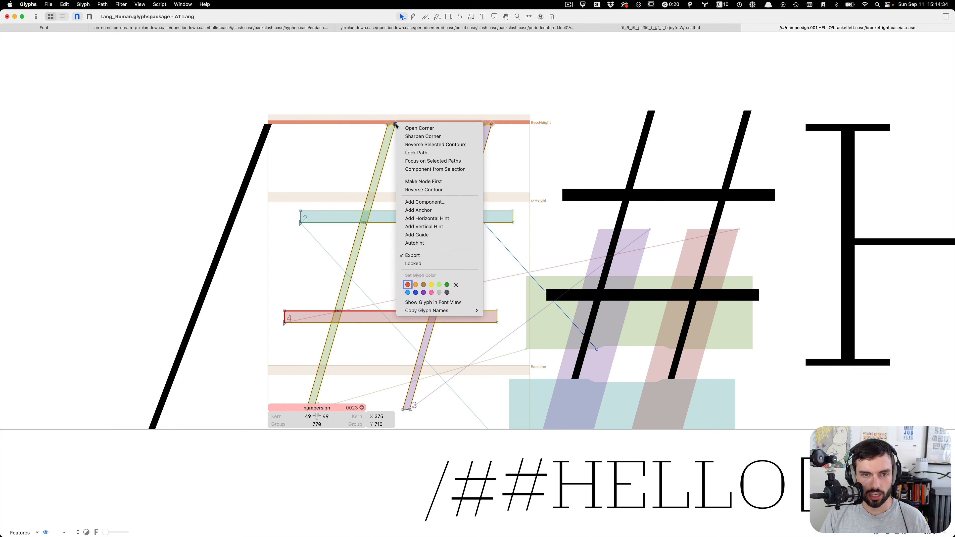
pyautogui.click(436, 180)
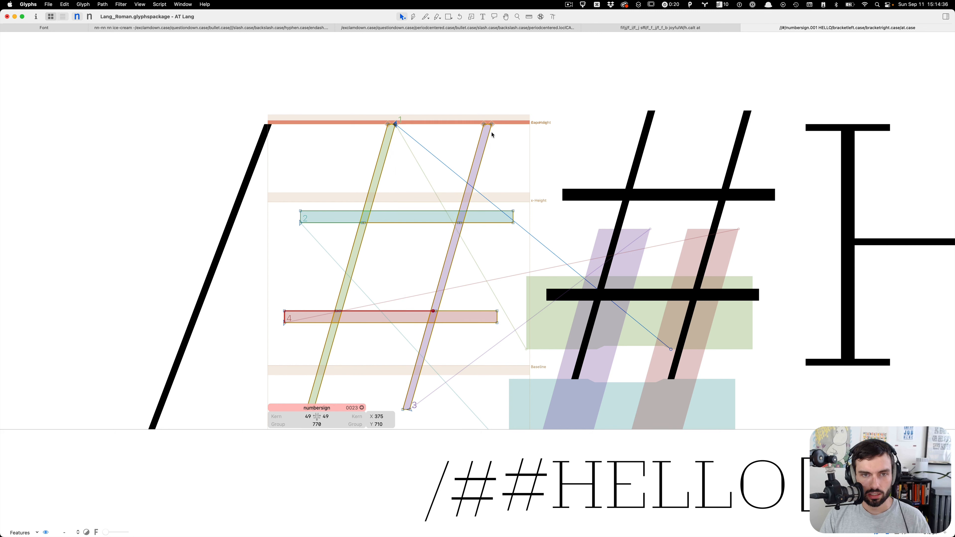
pyautogui.click(492, 125)
pyautogui.rightClick(492, 124)
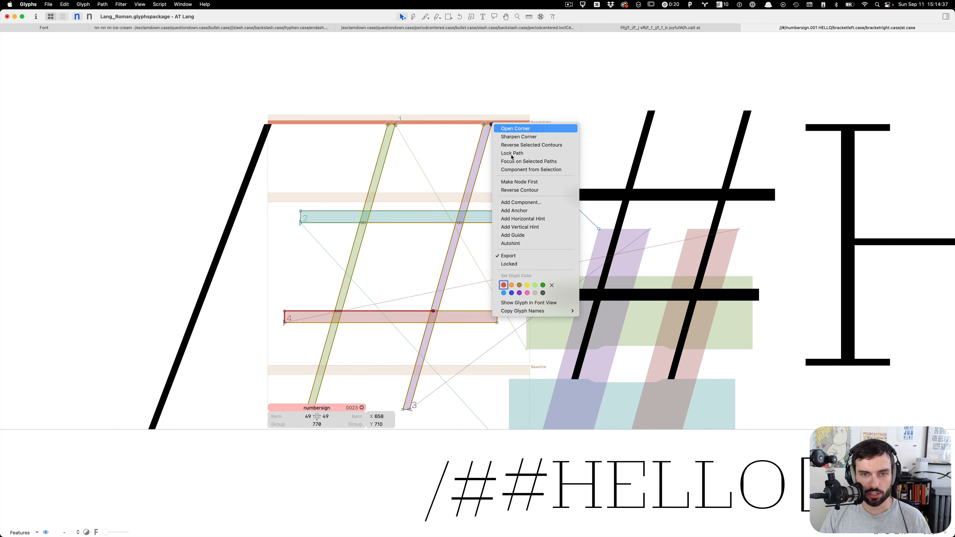
pyautogui.click(511, 181)
# Step: Compare the light master's original numbersign with the slash and numbersign.001 in the text line
pyautogui.press('t')
pyautogui.scroll(-3, 416, 149)
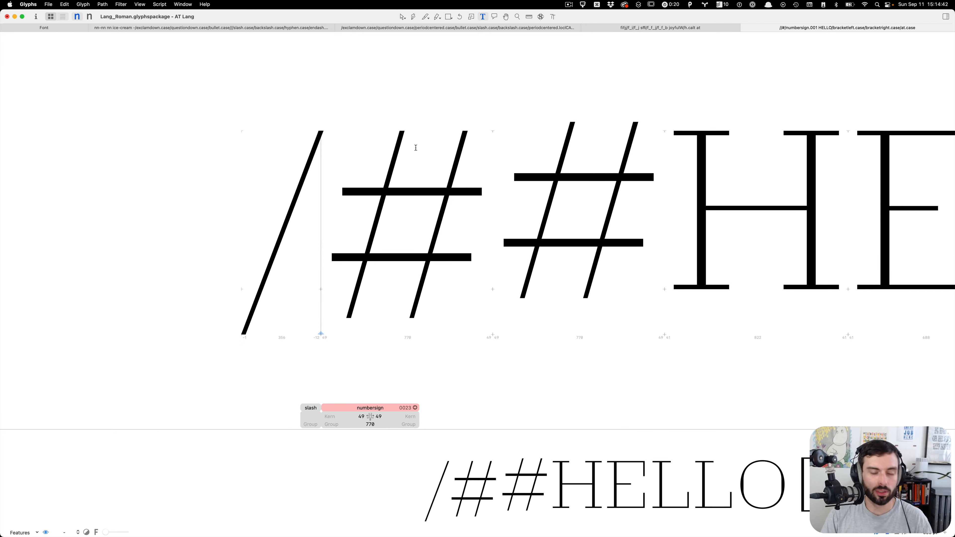
pyautogui.press('Escape')
pyautogui.scroll(2, 419, 222)
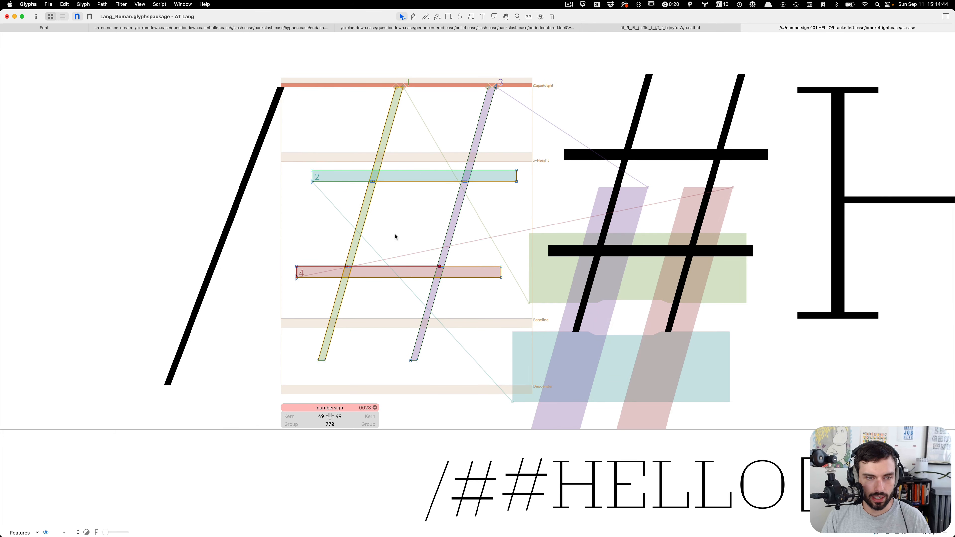
# Step: Reorder the bold master's numbersign shapes to match the light master: first stem, upper crossbar, second stem, lower crossbar
pyautogui.press('super+2')
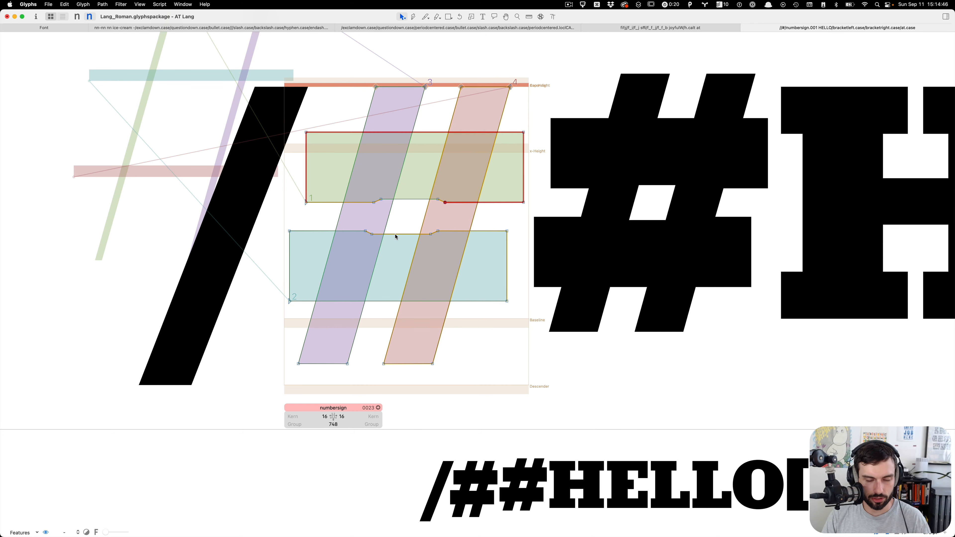
pyautogui.press('super+alt+o')
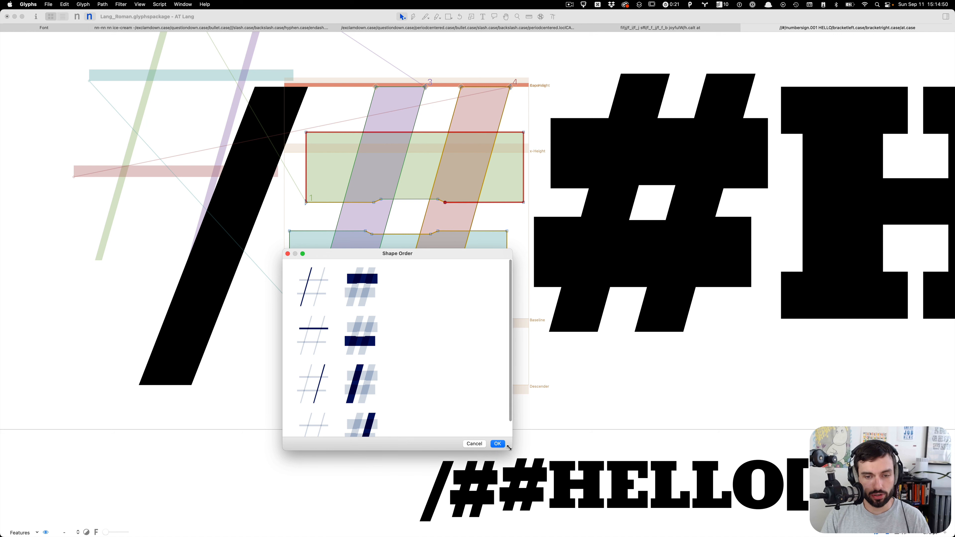
pyautogui.moveTo(511, 450); pyautogui.dragTo(508, 506)
pyautogui.moveTo(366, 429); pyautogui.dragTo(366, 366)
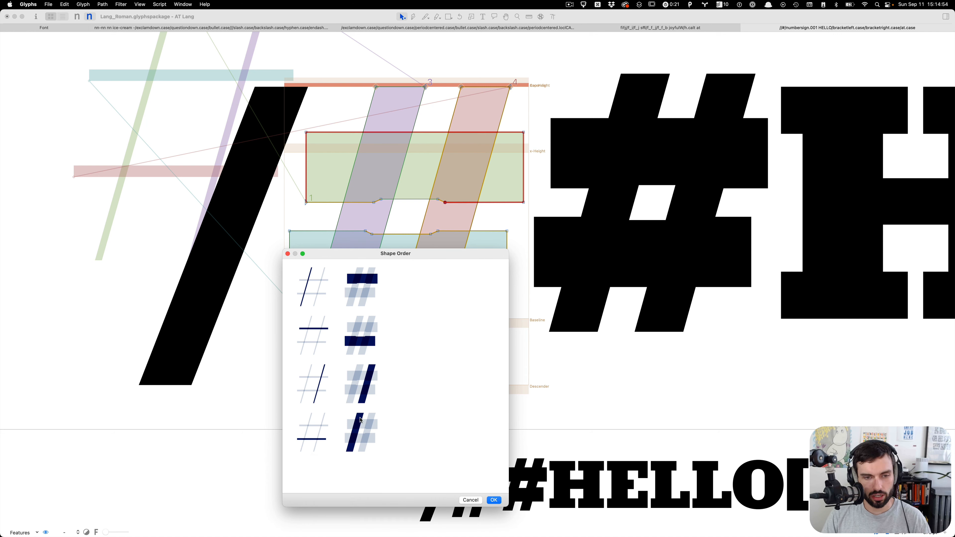
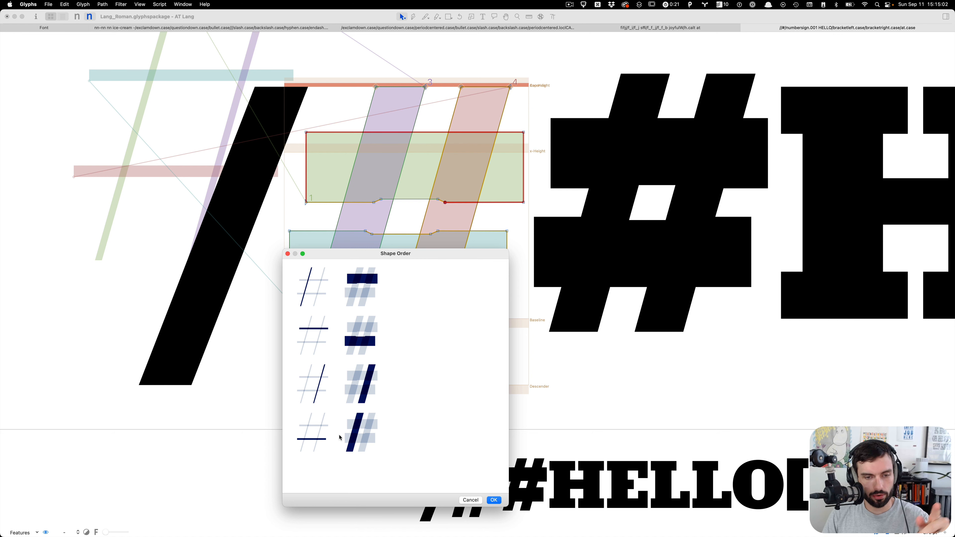
pyautogui.moveTo(352, 436); pyautogui.dragTo(353, 279)
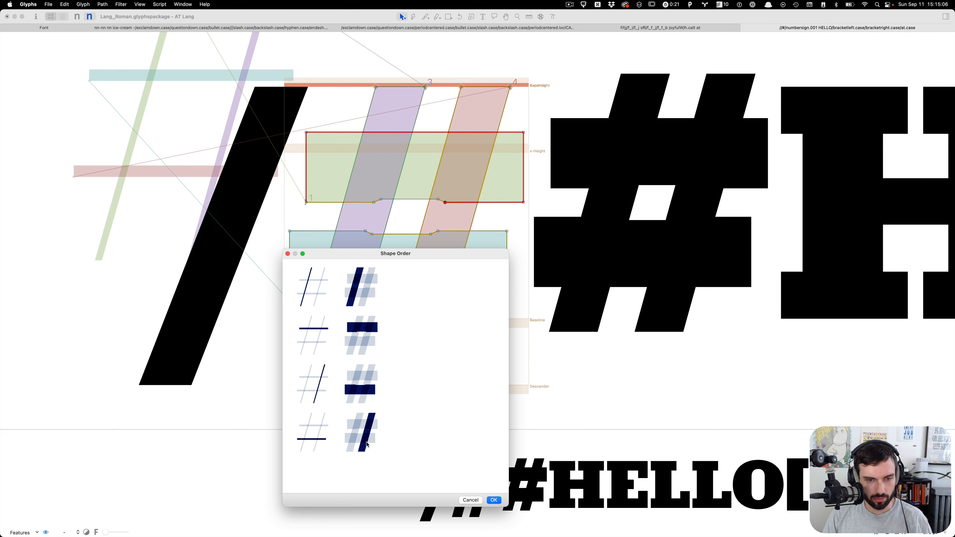
pyautogui.moveTo(369, 417); pyautogui.dragTo(370, 379)
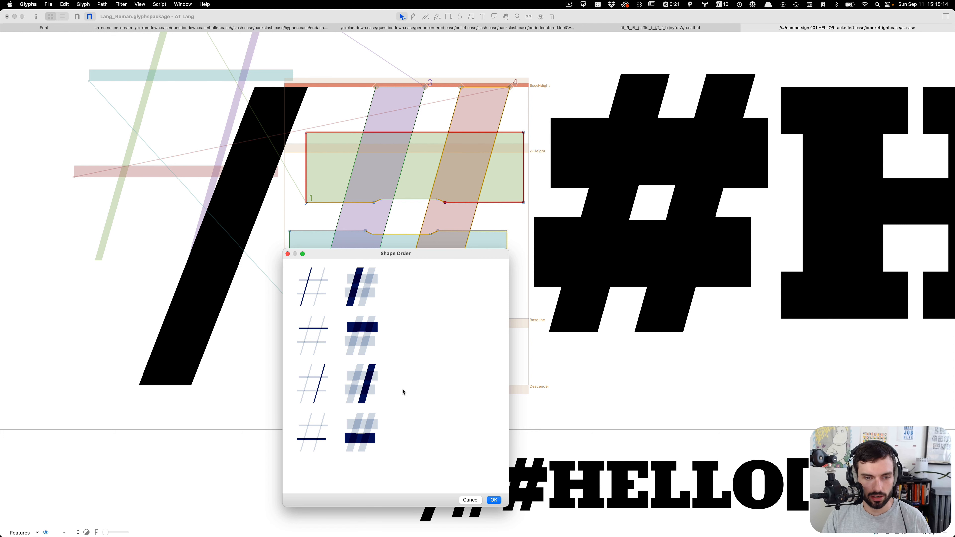
pyautogui.click(493, 501)
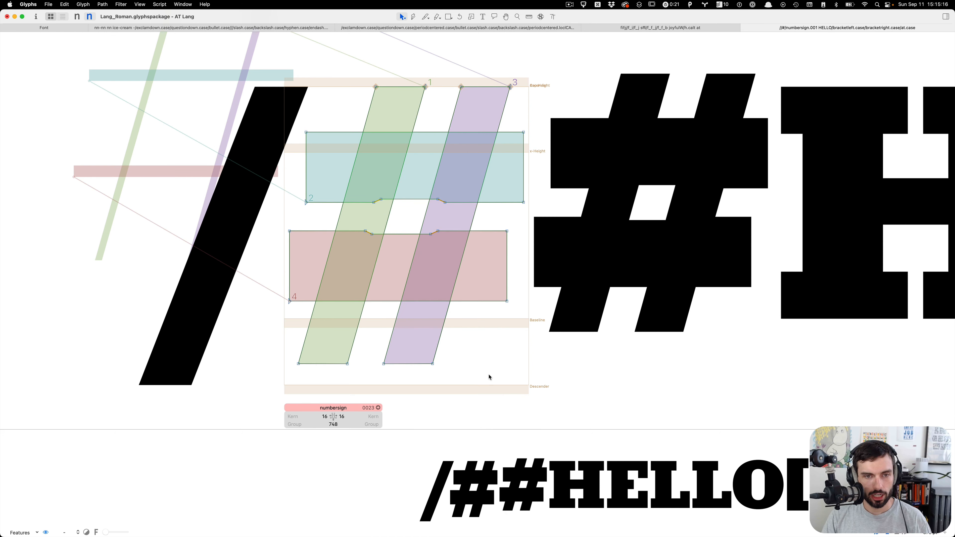
# Step: Set the preview beneath the text line to the Medium instance
pyautogui.scroll(-3, 487, 374)
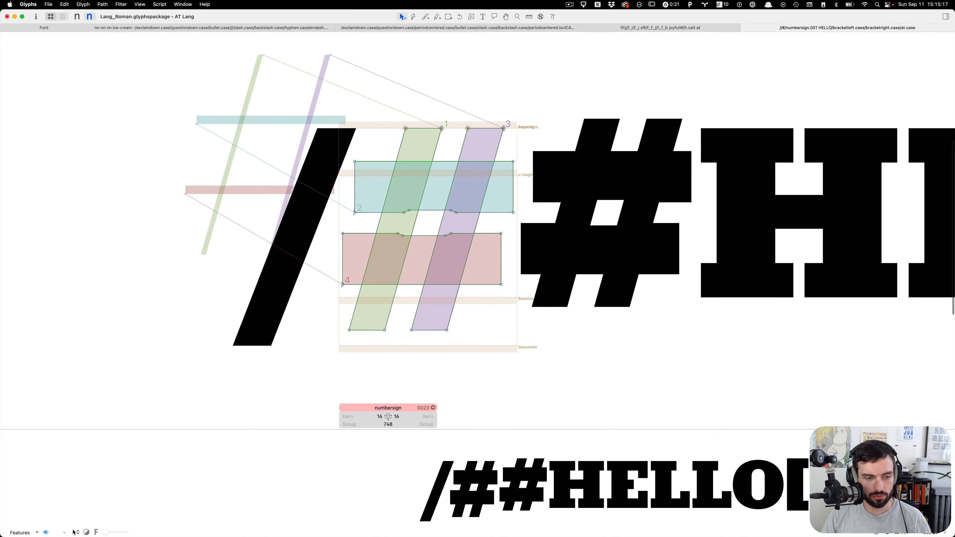
pyautogui.click(74, 532)
pyautogui.click(75, 476)
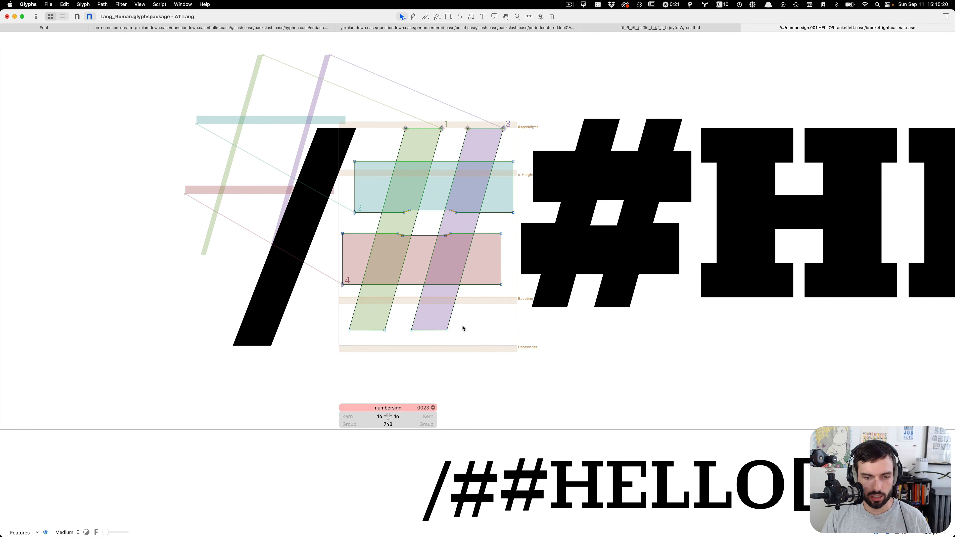
# Step: Cut and repaste the bold numbersign's second stem to test a changed path order in the Medium preview, and undo it
pyautogui.doubleClick(458, 309)
pyautogui.press('super+x')
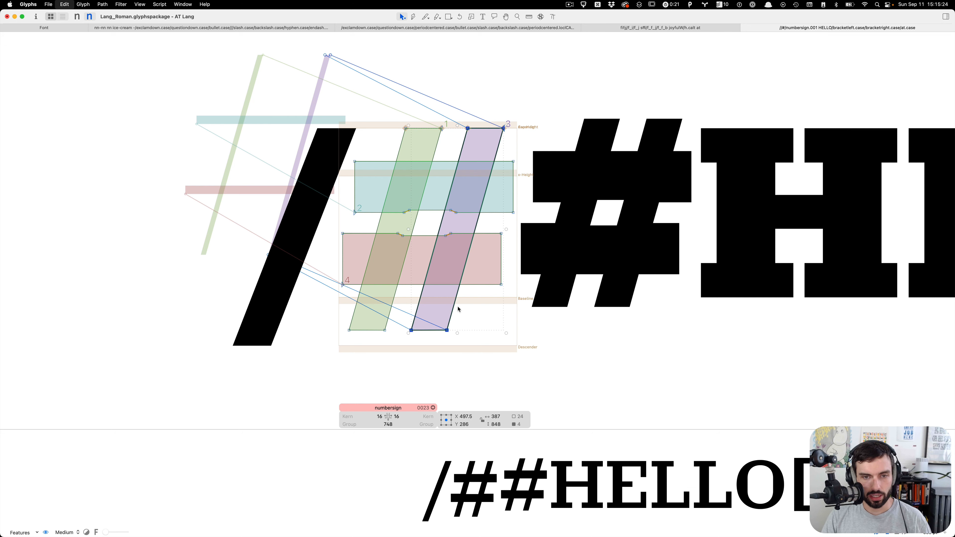
pyautogui.press('super+v')
pyautogui.click(471, 309)
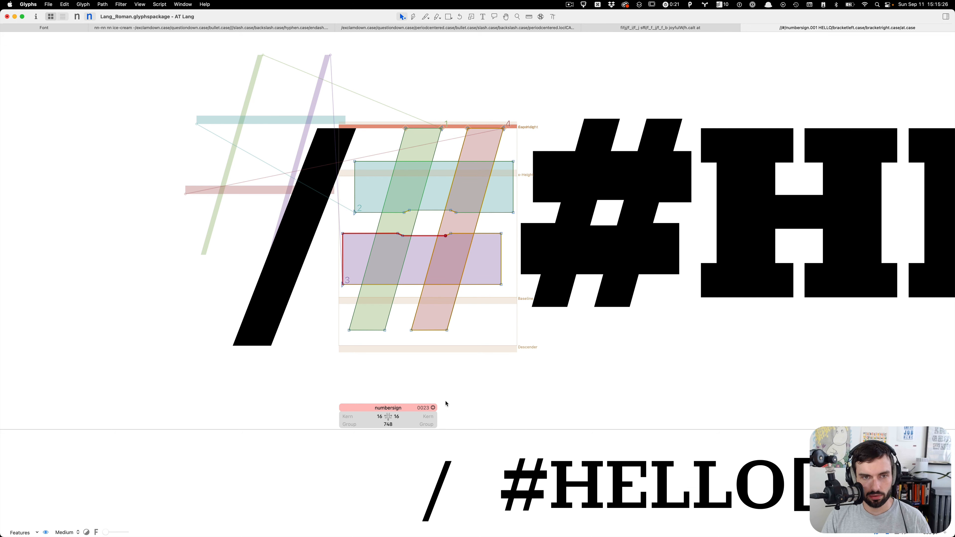
pyautogui.press('super+a')
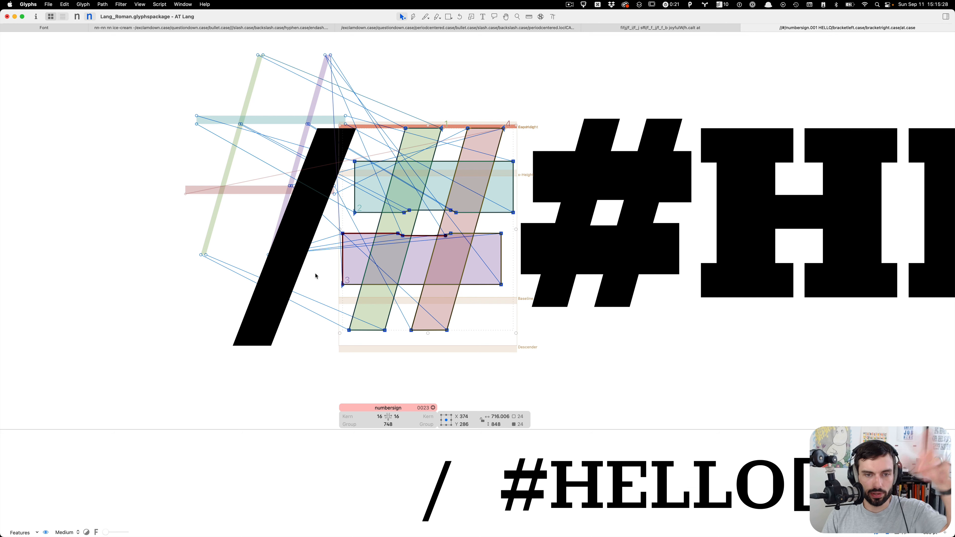
pyautogui.click(502, 281)
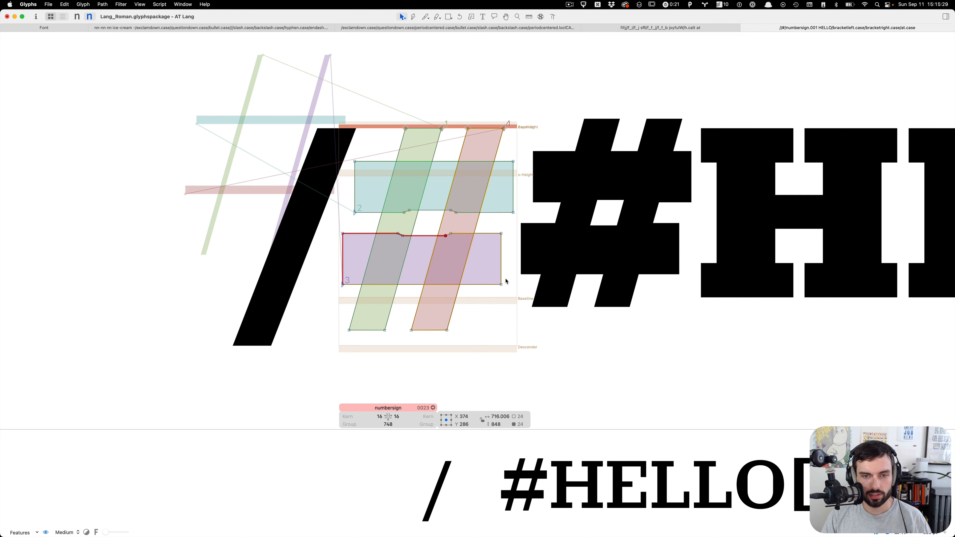
pyautogui.press('BackSpace')
pyautogui.press('super+z')
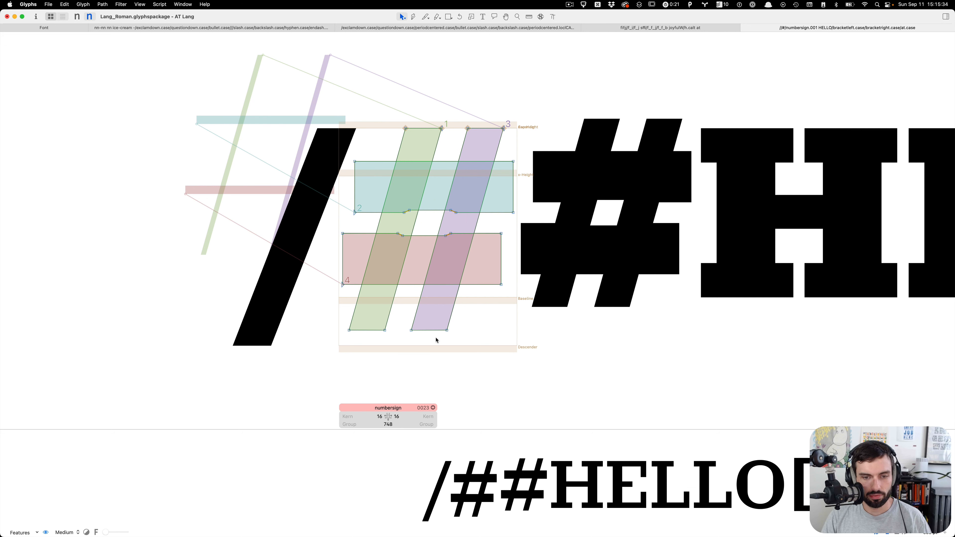
# Step: Compare the original numbersign with numbersign.001 in the text line across the light and bold masters
pyautogui.press('cmd+minus')
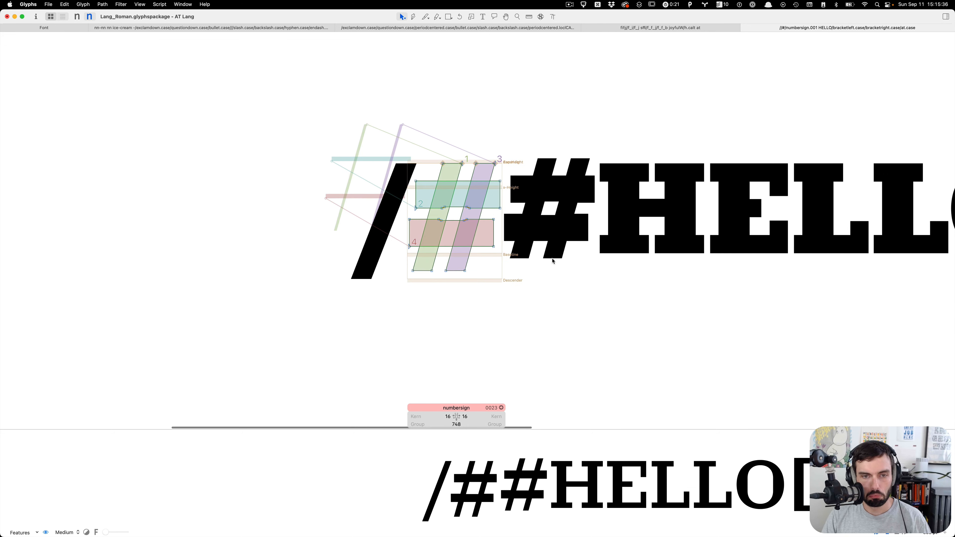
pyautogui.press('t')
pyautogui.press('super+1')
pyautogui.press('super+2')
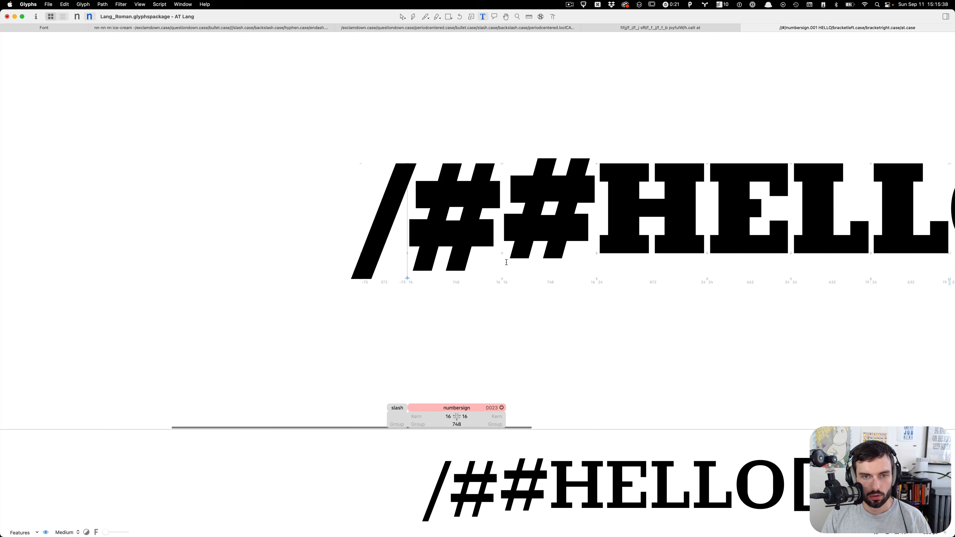
pyautogui.hotkey('ctrl', 'alt', 'Left')
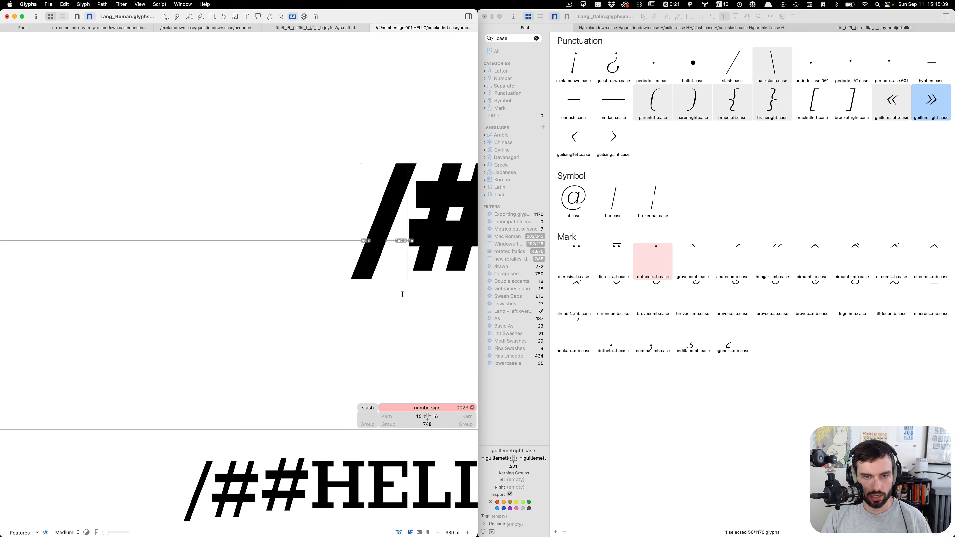
pyautogui.press('super+Down')
pyautogui.press('Escape')
pyautogui.hscroll(-8, 192, 219)
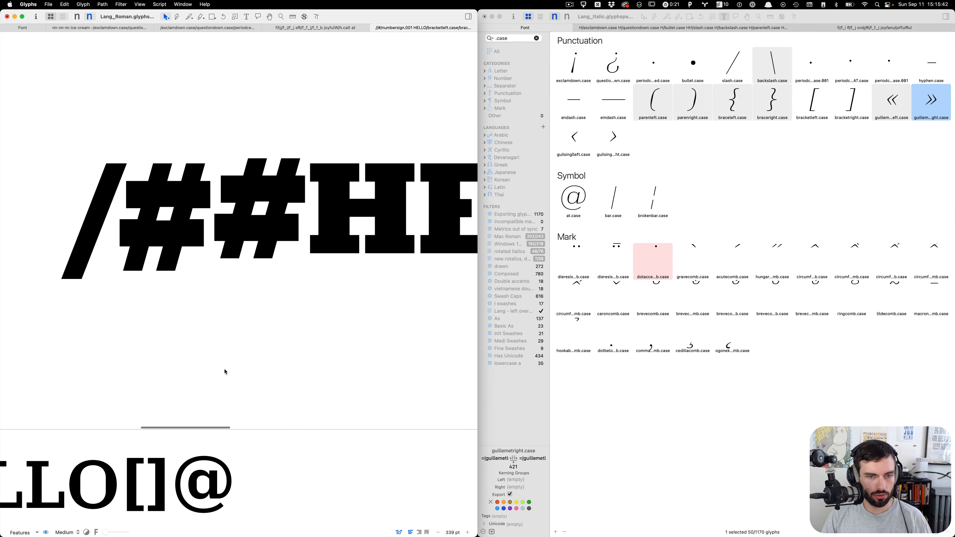
pyautogui.hotkey('ctrl', 'alt', 'Return')
pyautogui.scroll(3, 117, 252)
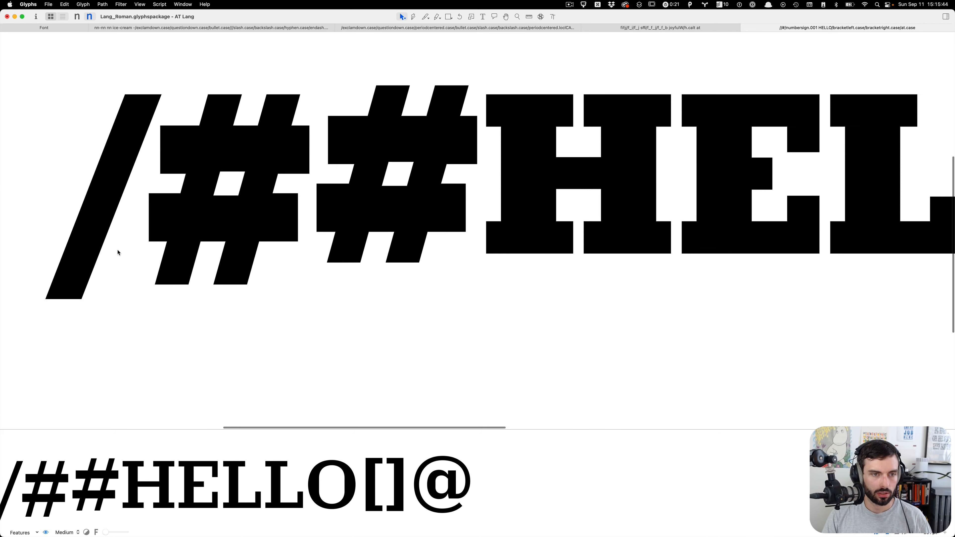
# Step: Move both crossbars of the bold master's original numbersign down by 10 units
pyautogui.doubleClick(230, 210)
pyautogui.moveTo(331, 116); pyautogui.dragTo(79, 249)
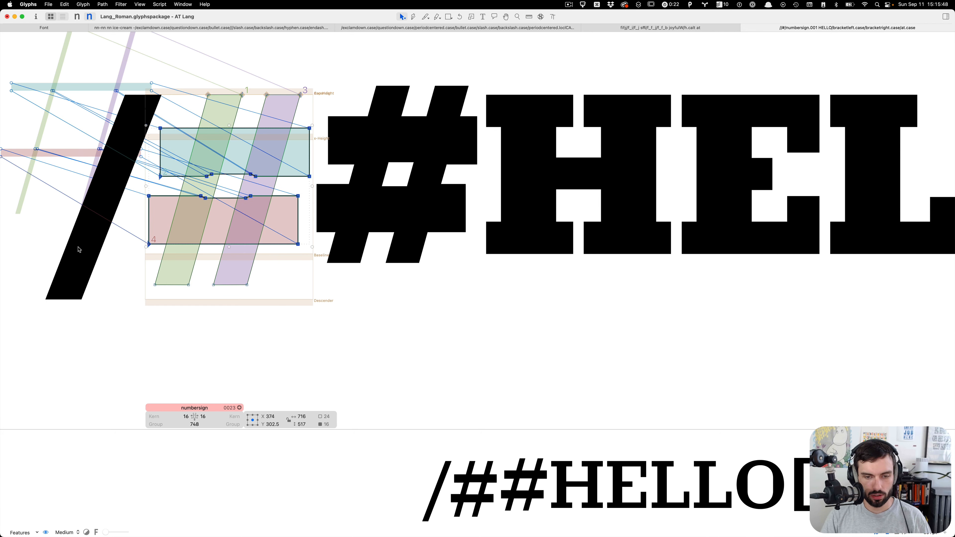
pyautogui.press('Down')
pyautogui.press('Down')
pyautogui.press('Down')
pyautogui.press('Down')
pyautogui.press('Down')
pyautogui.press('Down')
pyautogui.press('Down')
pyautogui.press('Down')
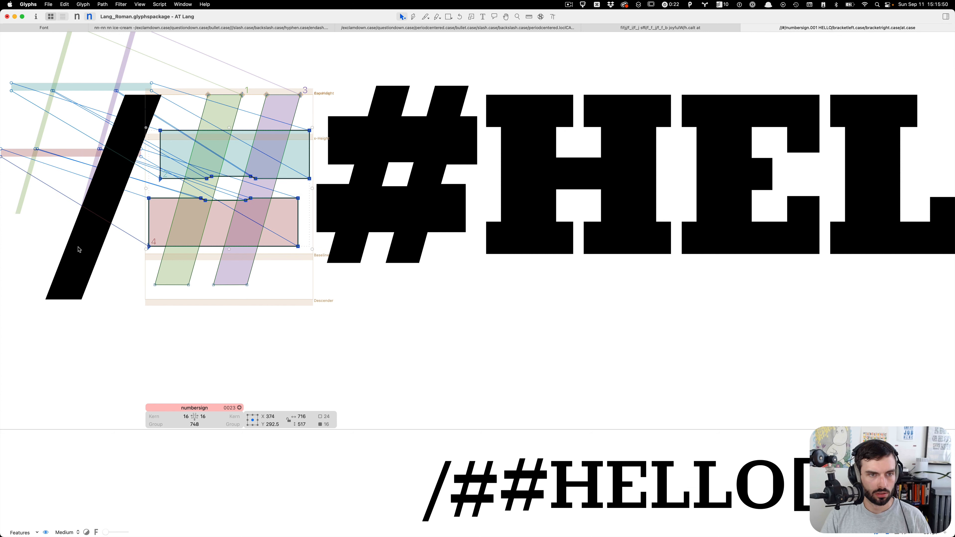
# Step: Insert a lowercase o between the original numbersign and numbersign.001 in the text line
pyautogui.press('Escape')
pyautogui.press('t')
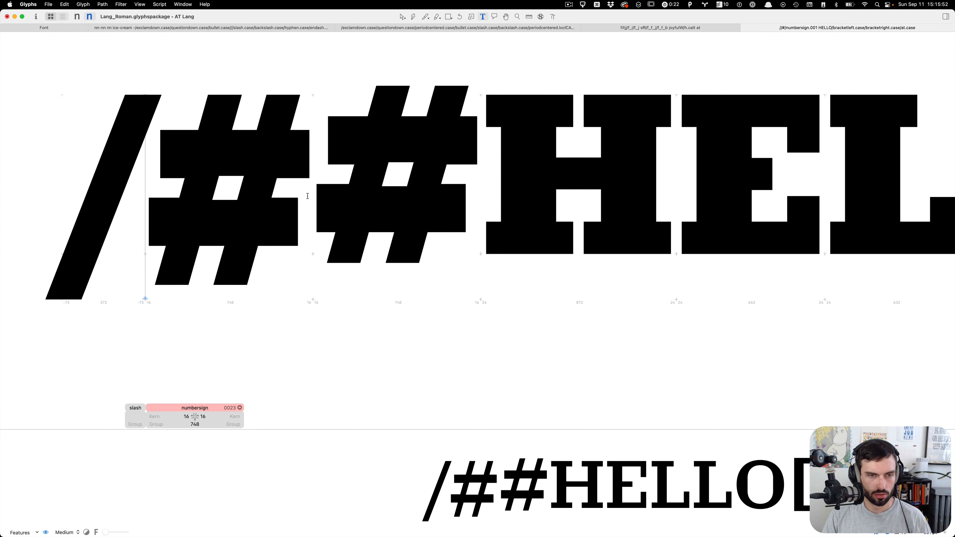
pyautogui.click(318, 181)
pyautogui.write('o')
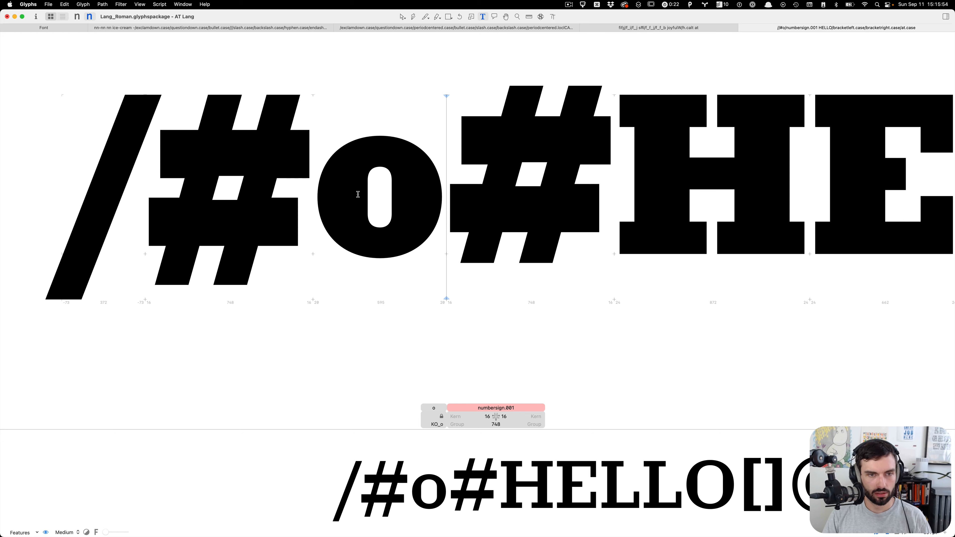
# Step: Replace everything after the original numbersign with ArrowType in the text line and remove the leading slash
pyautogui.scroll(-5, 358, 194)
pyautogui.press('Left')
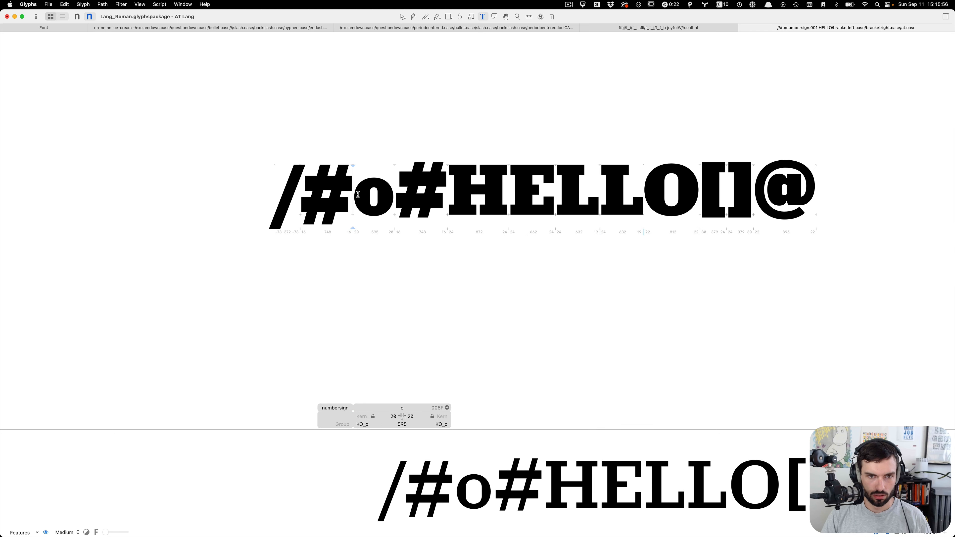
pyautogui.press('shift+super+Right')
pyautogui.write('Arro')
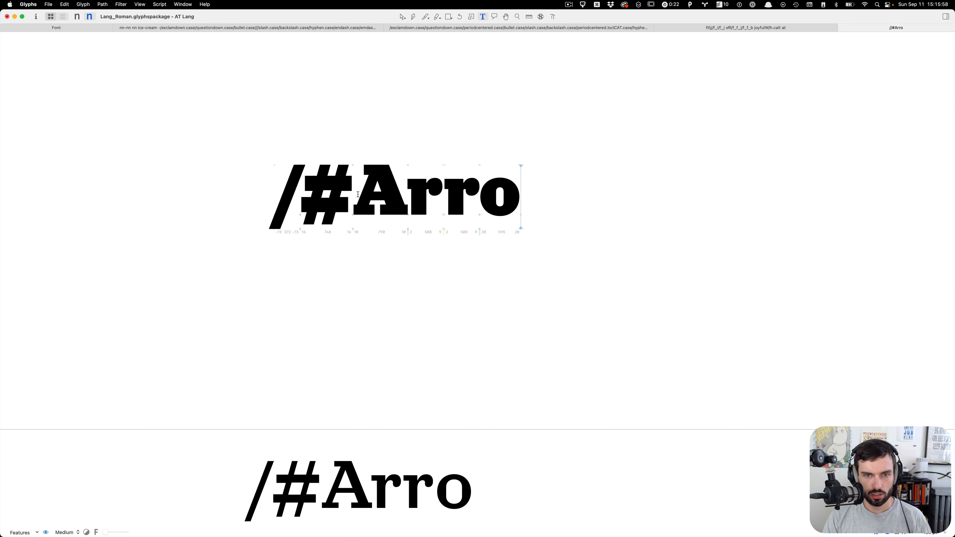
pyautogui.write('wType')
pyautogui.press('super+Left')
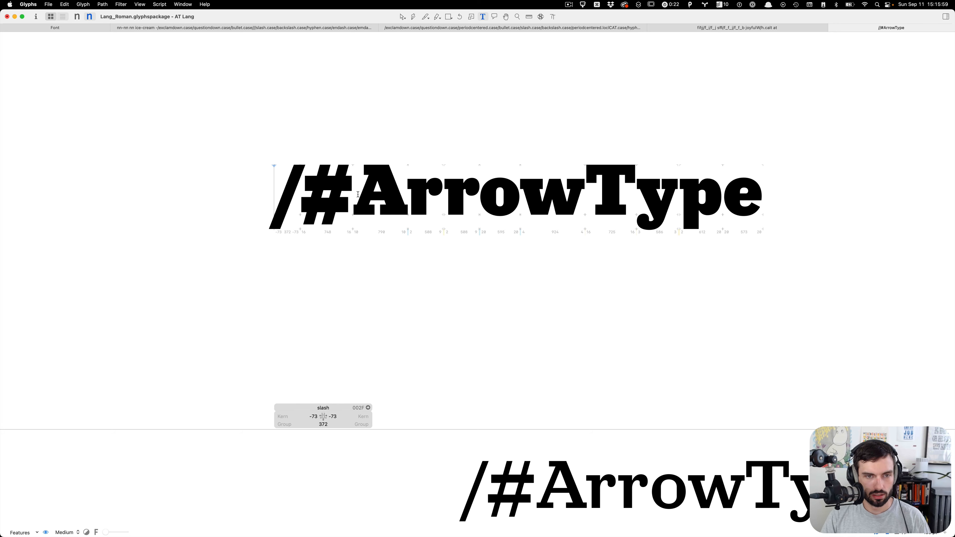
pyautogui.press('Delete')
pyautogui.press('super+minus')
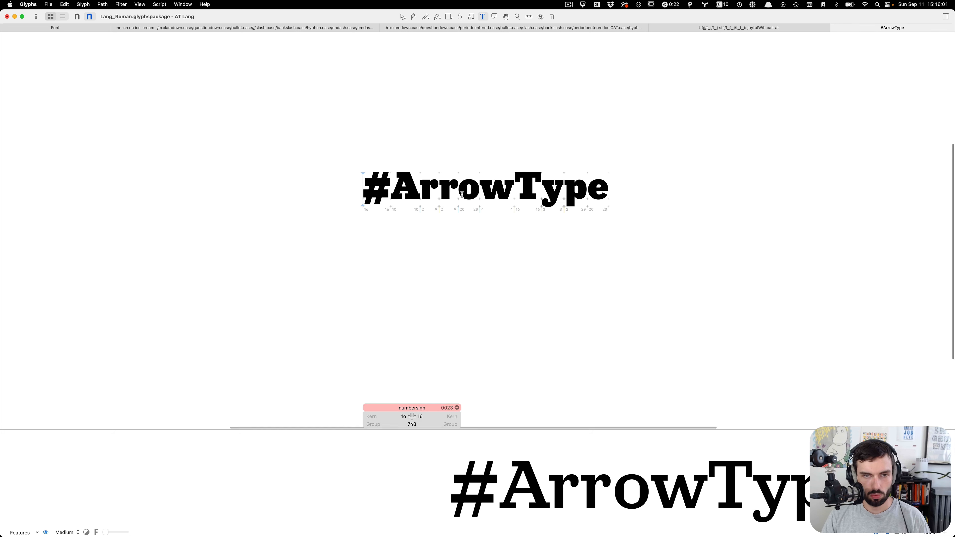
# Step: Replace ArrowType with Fonts after the numbersign and compare the word in the light and bold masters
pyautogui.press('super+Right')
pyautogui.hotkey('shift', 'Left')
pyautogui.hotkey('shift', 'Left')
pyautogui.hotkey('shift', 'Left')
pyautogui.hotkey('shift', 'Left')
pyautogui.hotkey('shift', 'Left')
pyautogui.hotkey('shift', 'Left')
pyautogui.hotkey('shift', 'Left')
pyautogui.hotkey('shift', 'Left')
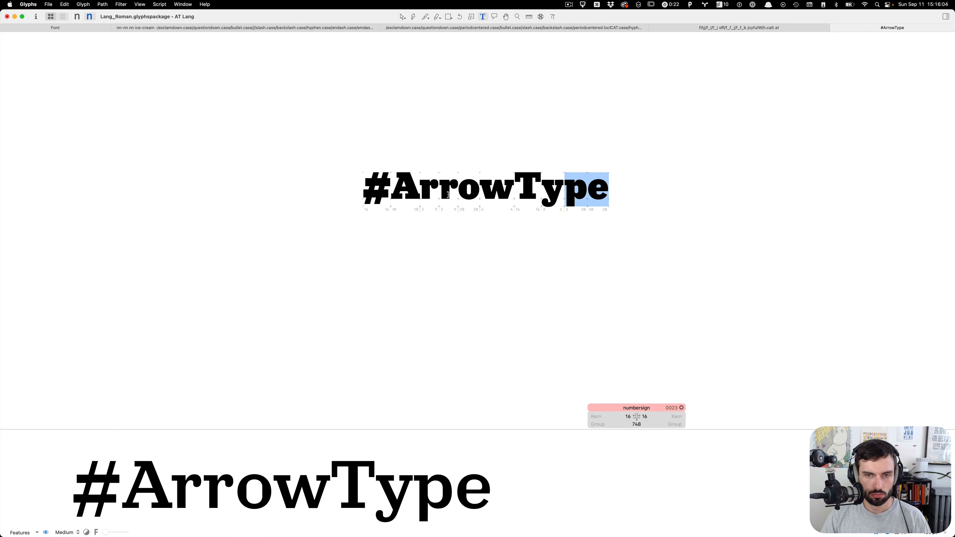
pyautogui.hotkey('shift', 'Left')
pyautogui.write('Fonts')
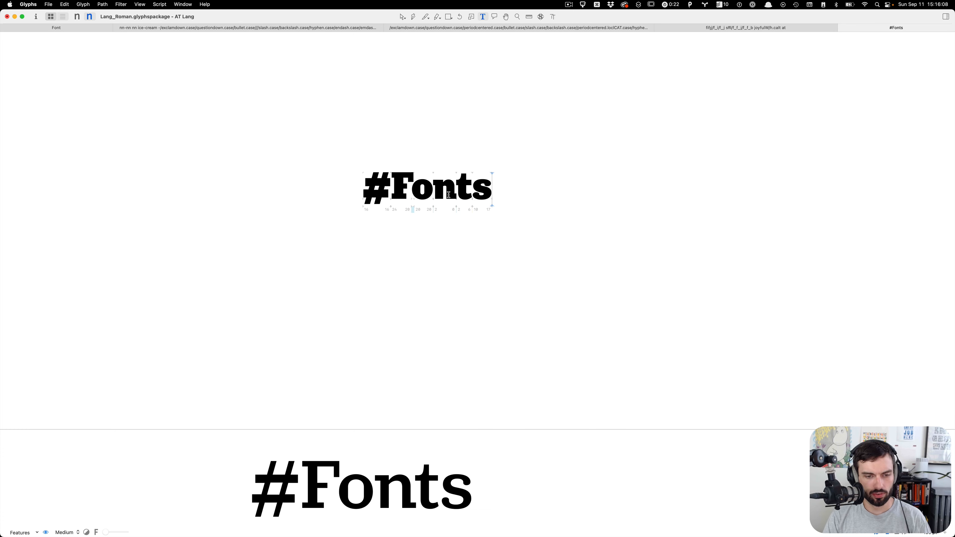
pyautogui.press('super+1')
pyautogui.press('super+2')
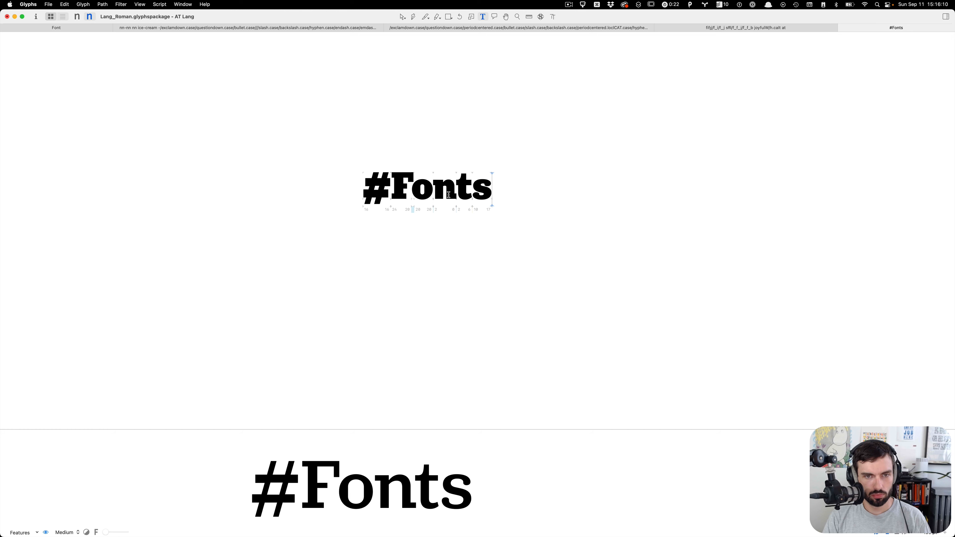
# Step: Change the word after the numbersign to lowercase fonts and view the line in the light master
pyautogui.press('BackSpace')
pyautogui.press('BackSpace')
pyautogui.press('BackSpace')
pyautogui.press('BackSpace')
pyautogui.press('BackSpace')
pyautogui.write('fonts')
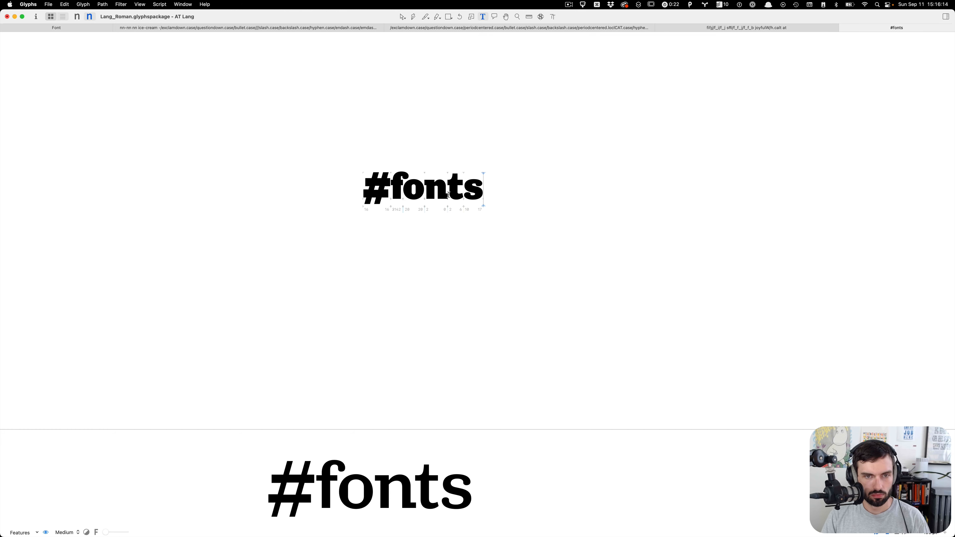
pyautogui.press('super+1')
pyautogui.write('t')
pyautogui.press('BackSpace')
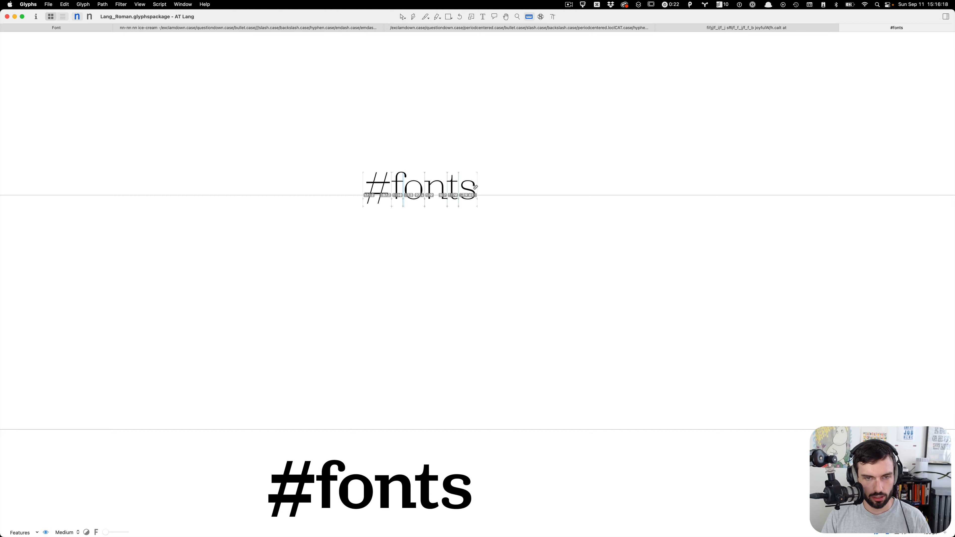
# Step: Place the Roman window beside Lang_Italic, clear the italic font's .case glyph filter, and open its numbersign for editing
pyautogui.hotkey('ctrl', 'alt', 'Left')
pyautogui.hscroll(3, 332, 203)
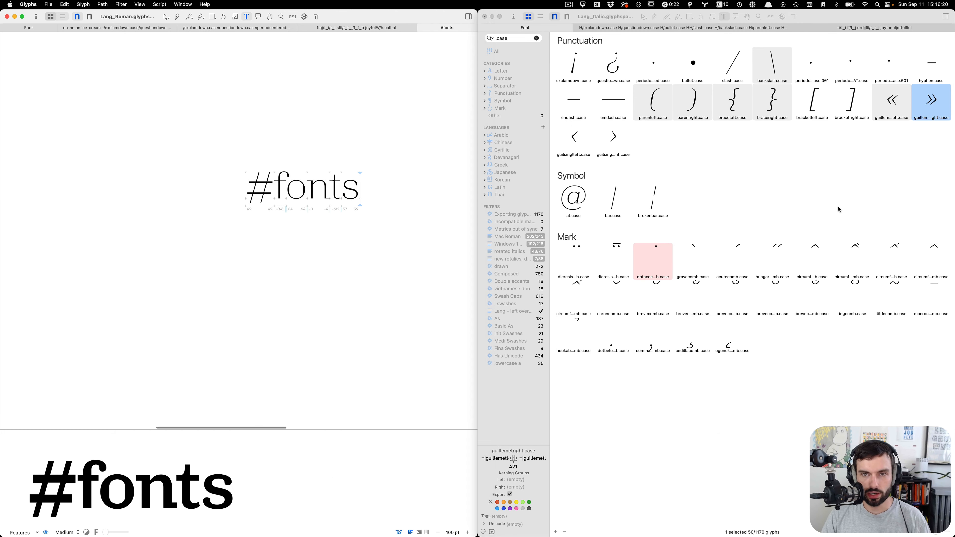
pyautogui.click(542, 58)
pyautogui.click(537, 39)
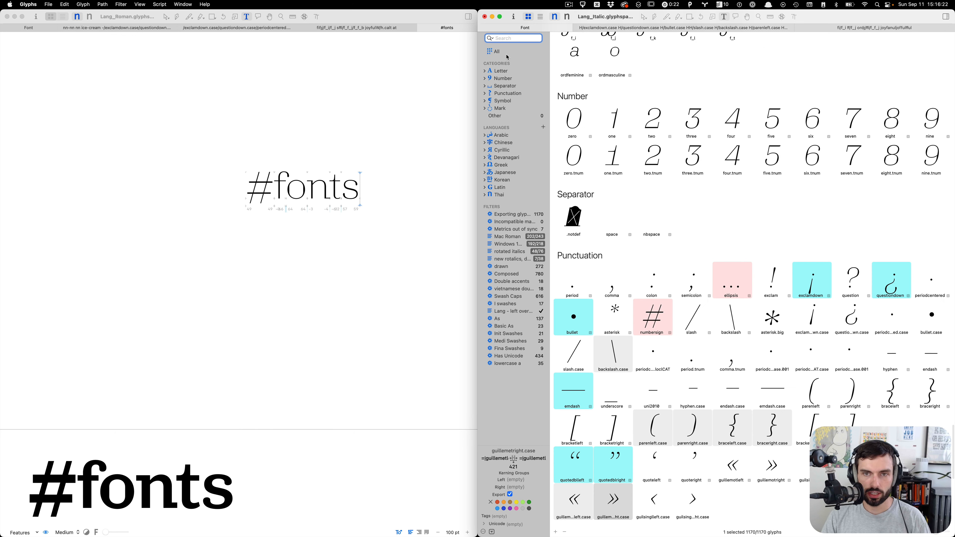
pyautogui.doubleClick(657, 328)
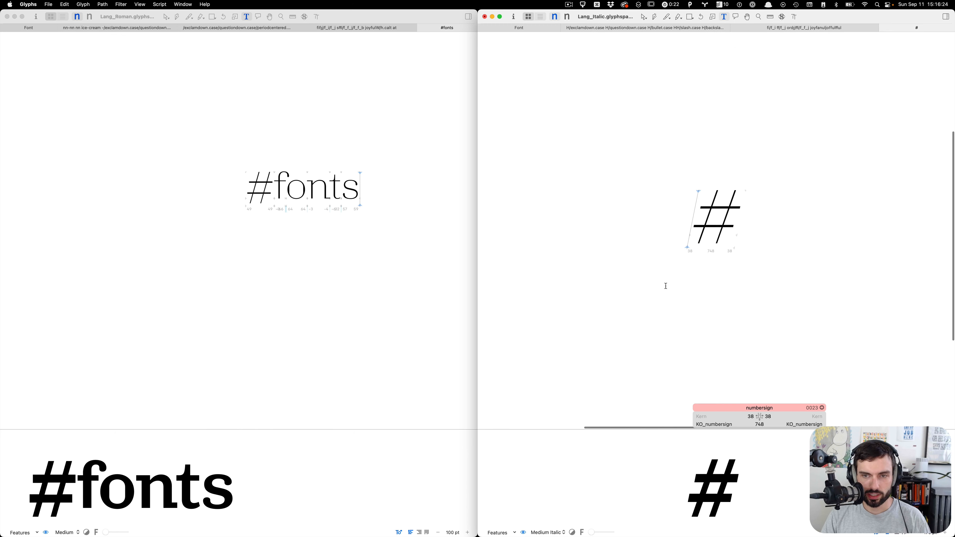
pyautogui.press('Escape')
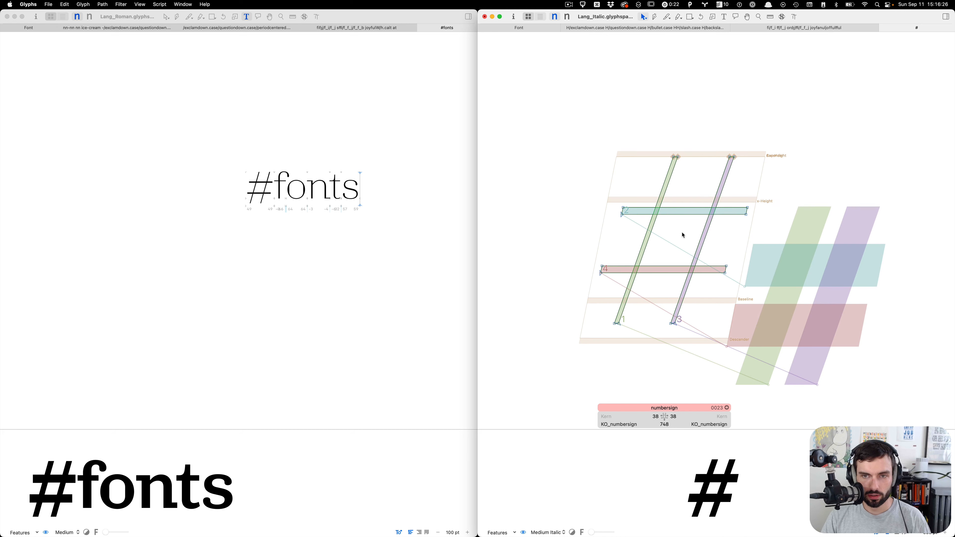
# Step: Compare the italic numbersign's outlines in the Thin Italic and Black Italic masters
pyautogui.press('super+2')
pyautogui.press('super+1')
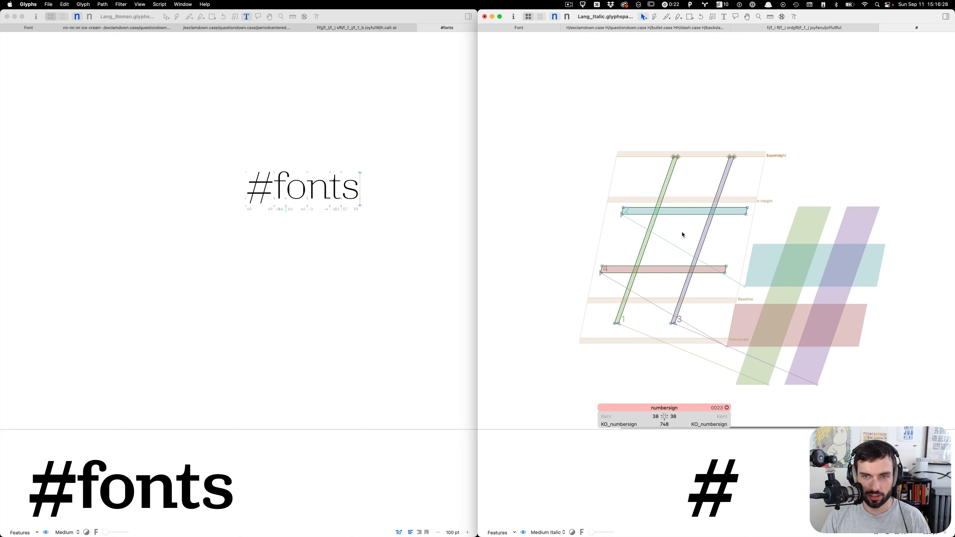
pyautogui.press('super+2')
# Step: Open the numbersign of the Roman's #fonts line for editing and show its bold master
pyautogui.click(239, 219)
pyautogui.press('Escape')
pyautogui.scroll(5, 254, 175)
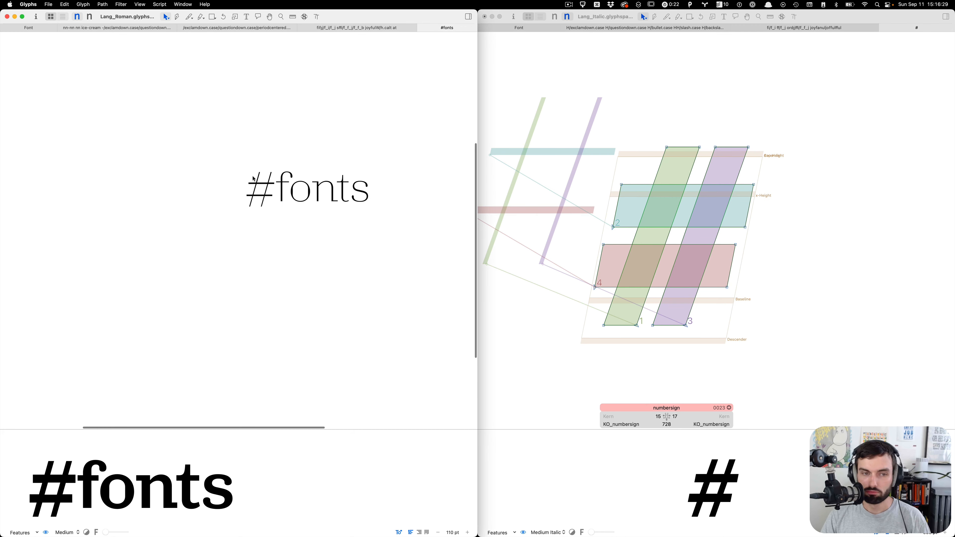
pyautogui.doubleClick(283, 193)
pyautogui.scroll(5, 277, 237)
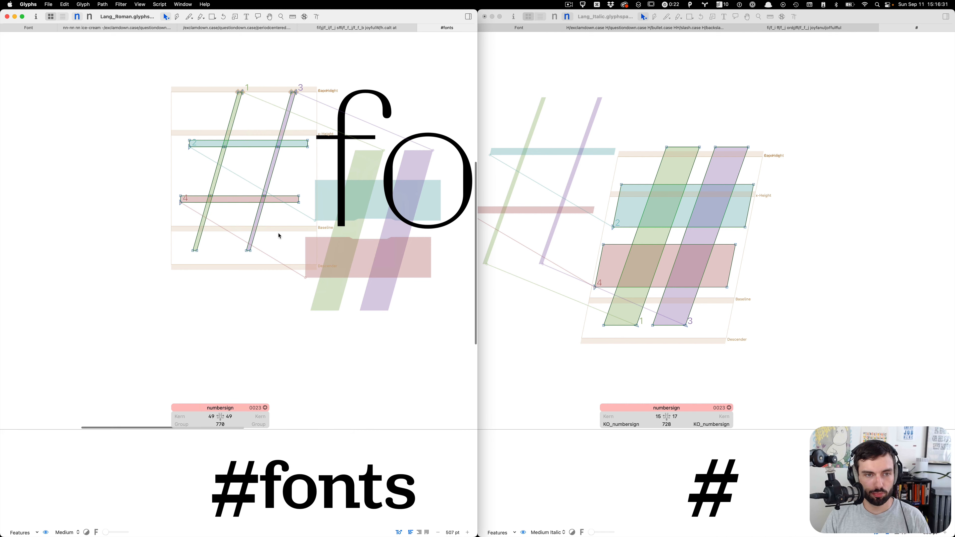
pyautogui.press('super+2')
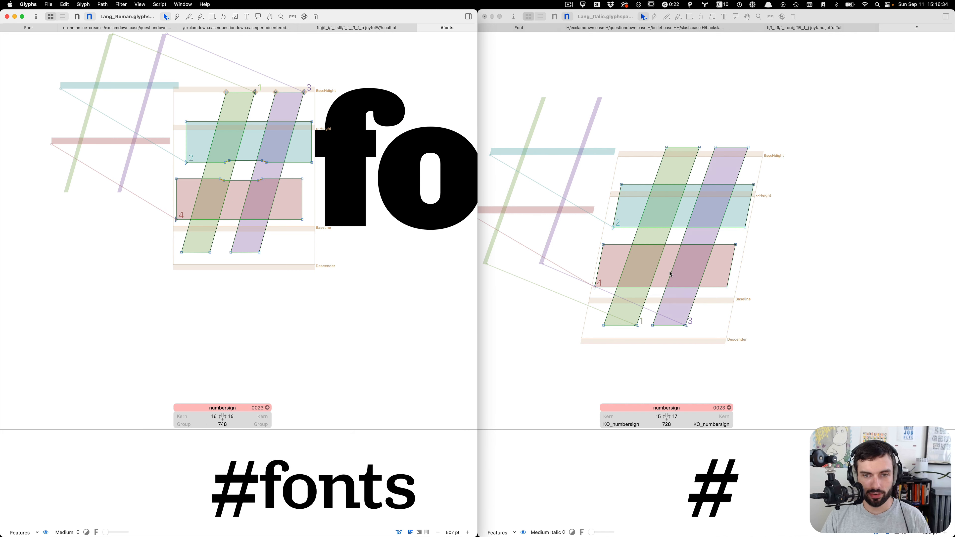
# Step: Check the italic numbersign in both masters against the Roman's bold version
pyautogui.click(691, 276)
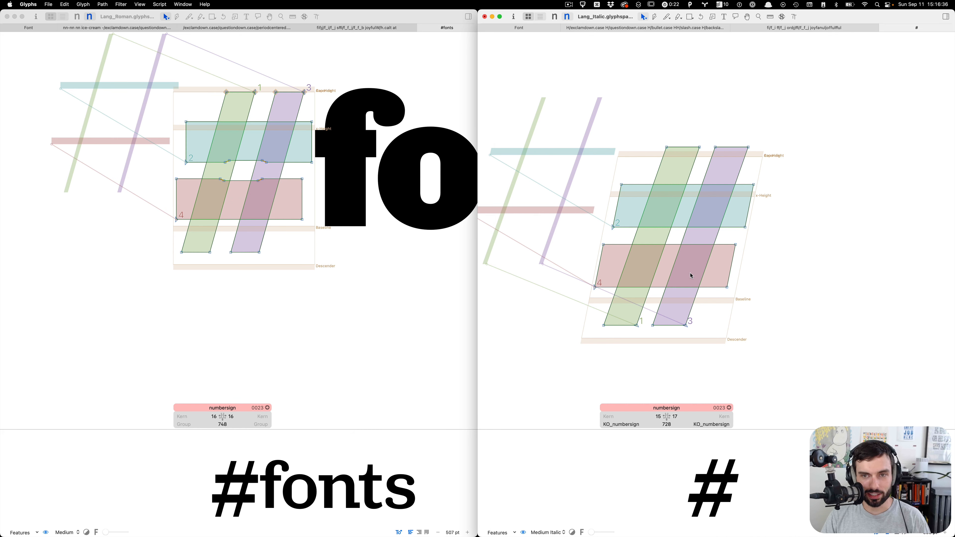
pyautogui.press('super+1')
pyautogui.press('super+2')
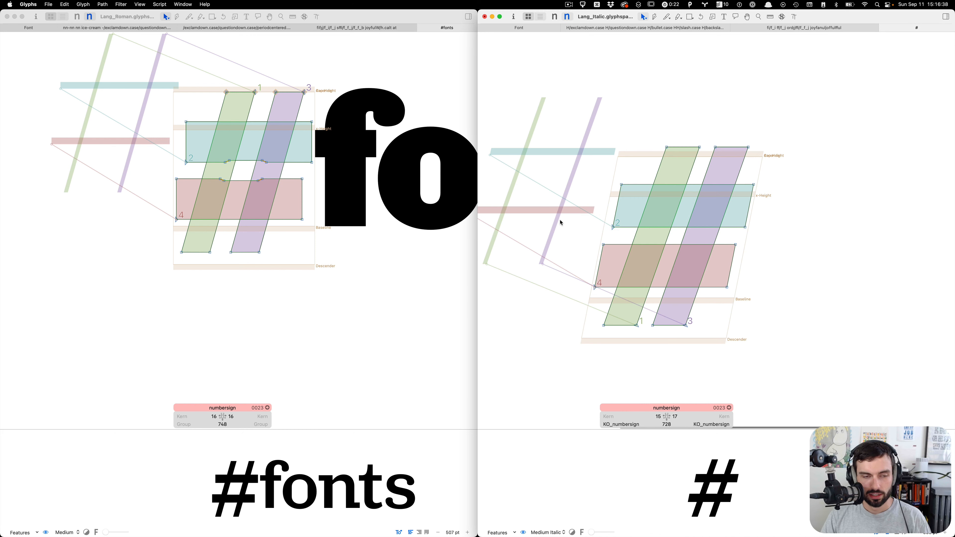
# Step: Copy all outlines of the Roman's bold numbersign
pyautogui.click(306, 244)
pyautogui.press('super+a')
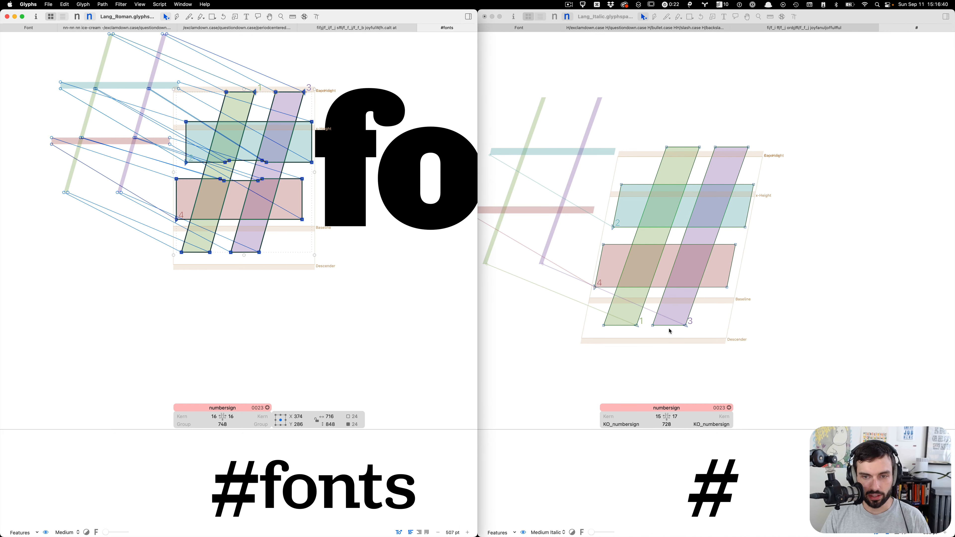
pyautogui.doubleClick(669, 326)
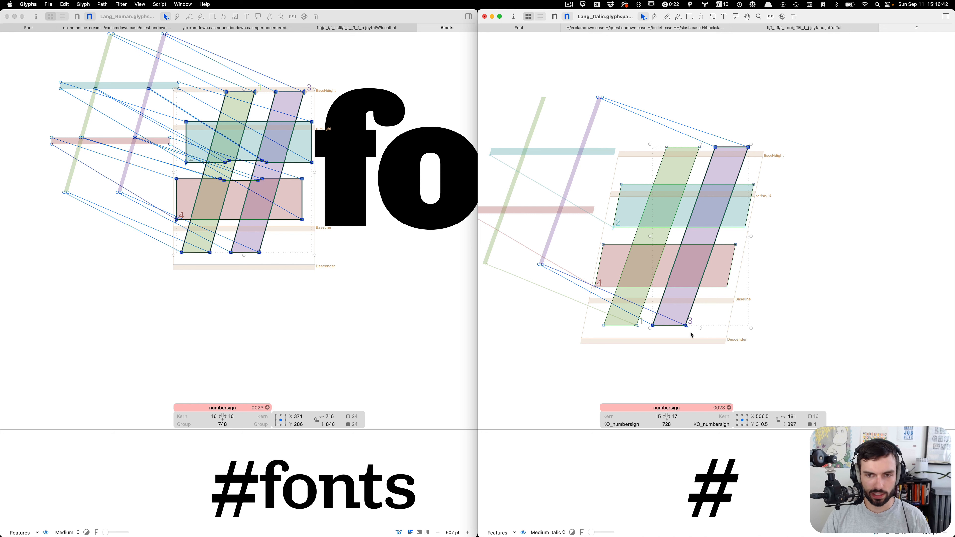
# Step: Try the word Honest after the italic numbersign in the text line and remove it
pyautogui.write('t')
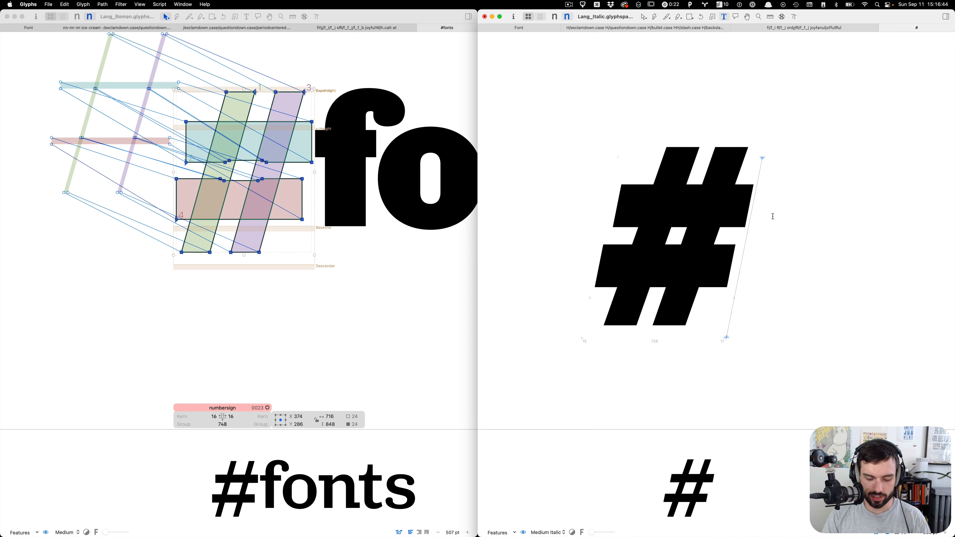
pyautogui.write('Honet')
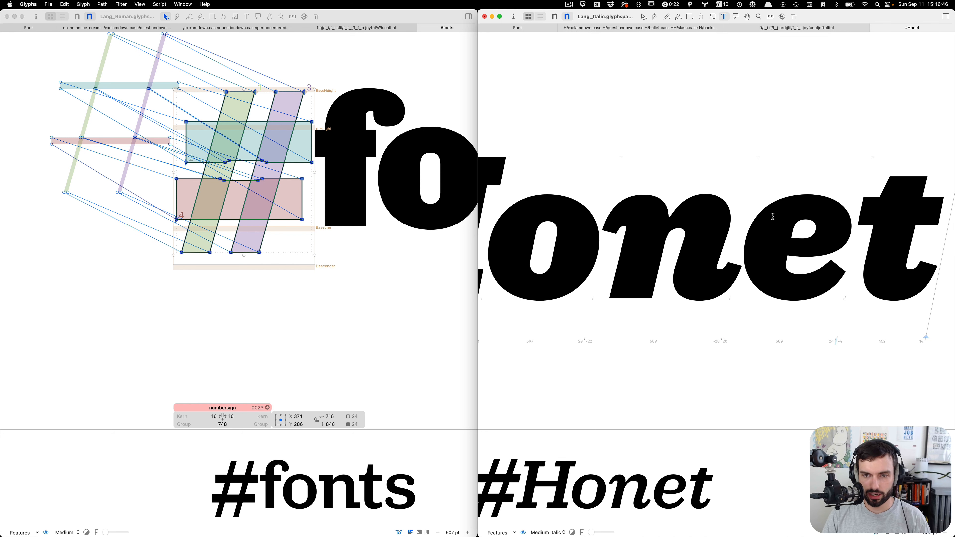
pyautogui.press('super+0')
pyautogui.press('BackSpace')
pyautogui.write('st')
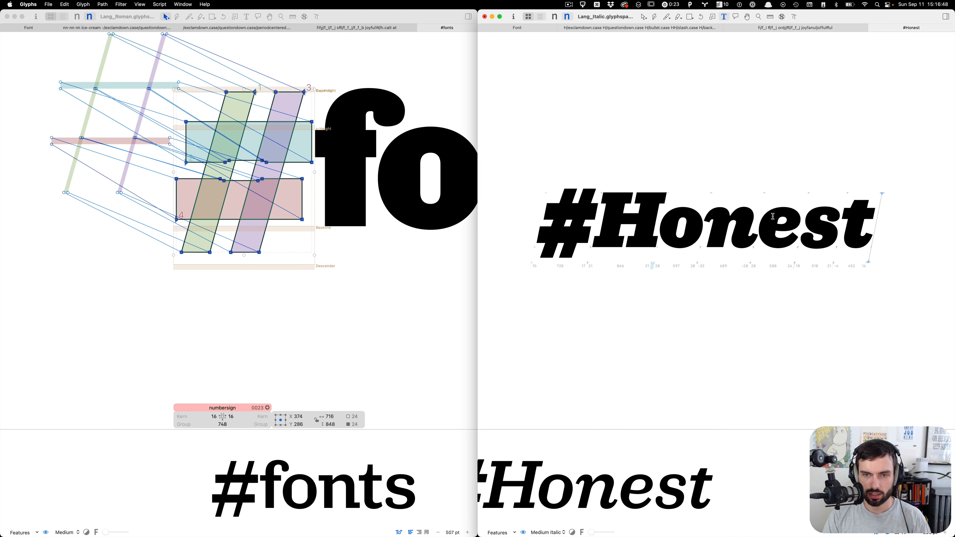
pyautogui.press('BackSpace')
pyautogui.press('BackSpace')
pyautogui.press('BackSpace')
pyautogui.press('BackSpace')
pyautogui.press('BackSpace')
pyautogui.press('BackSpace')
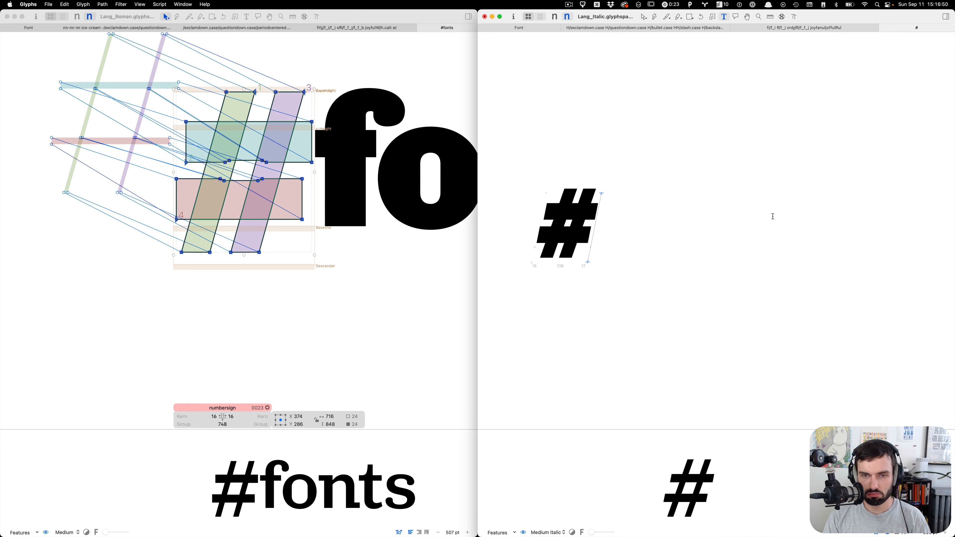
# Step: Add HHH after the italic numbersign in the text line and reopen the numbersign for editing
pyautogui.write('HHH')
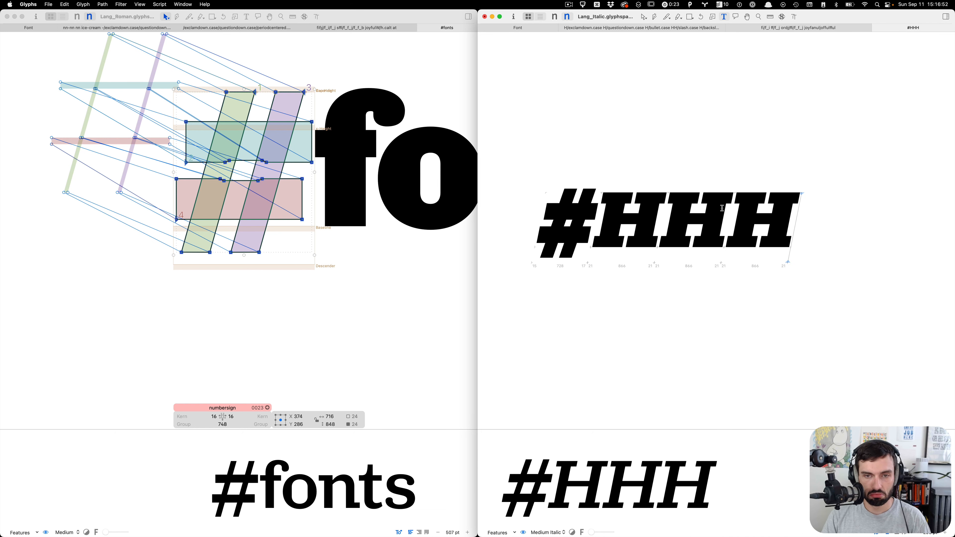
pyautogui.scroll(5, 540, 222)
pyautogui.doubleClick(590, 233)
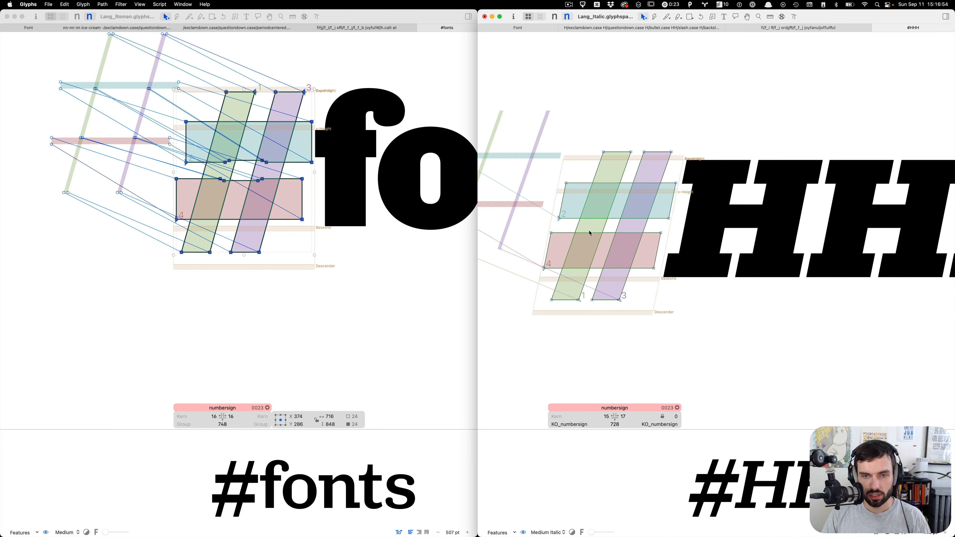
# Step: Replace the Black Italic numbersign's outlines with the ones copied from the Roman's bold master
pyautogui.scroll(2, 590, 234)
pyautogui.press('super+v')
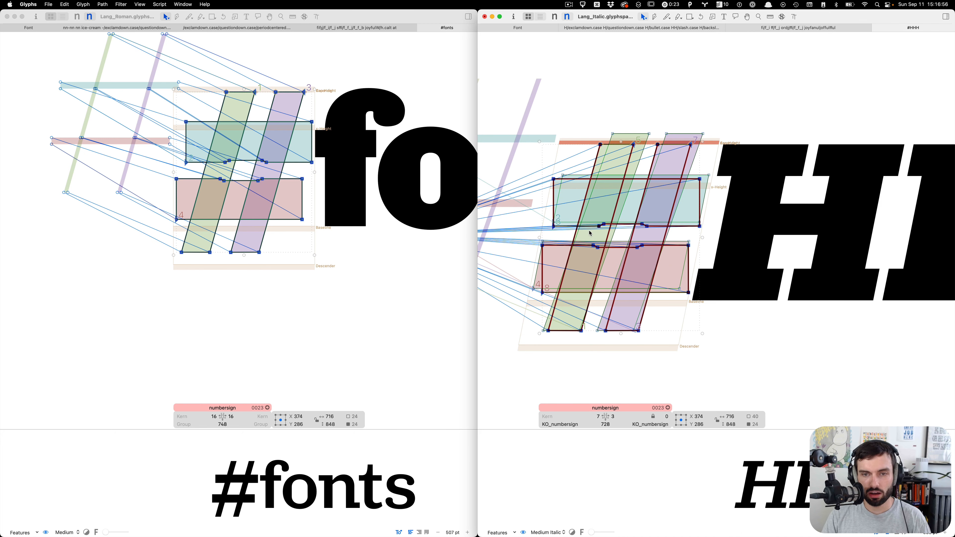
pyautogui.press('super+z')
pyautogui.press('super+a')
pyautogui.press('BackSpace')
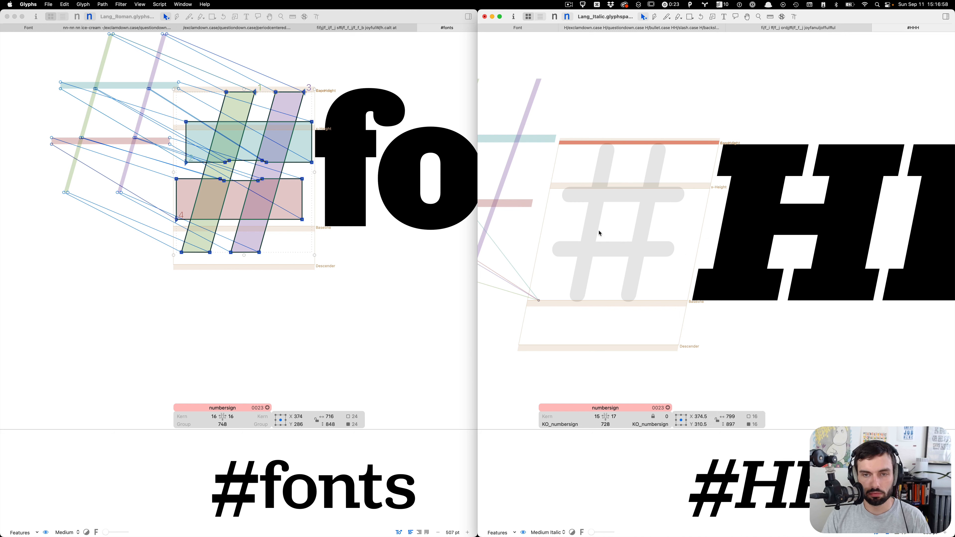
pyautogui.press('super+v')
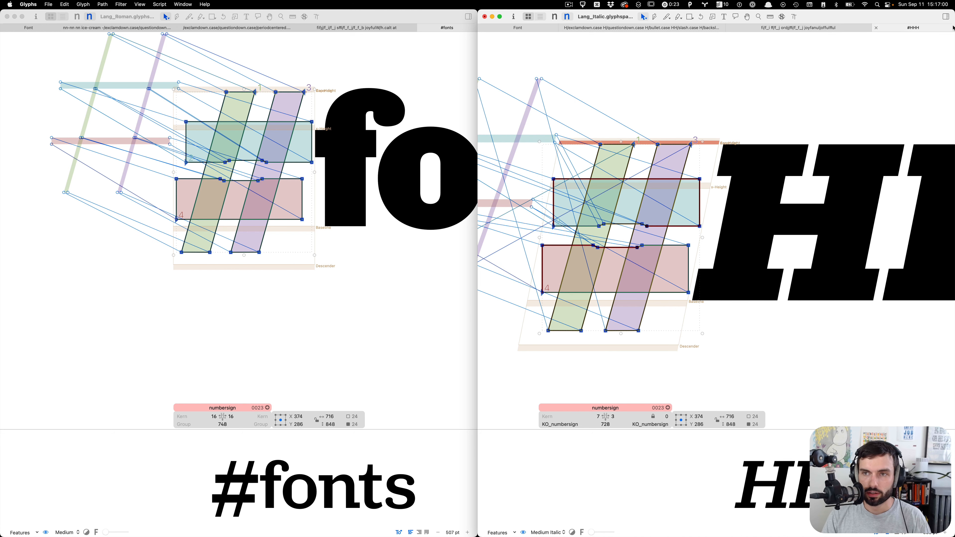
# Step: Slant all pasted outlines of the Black Italic numbersign twice by 5.655°
pyautogui.click(949, 17)
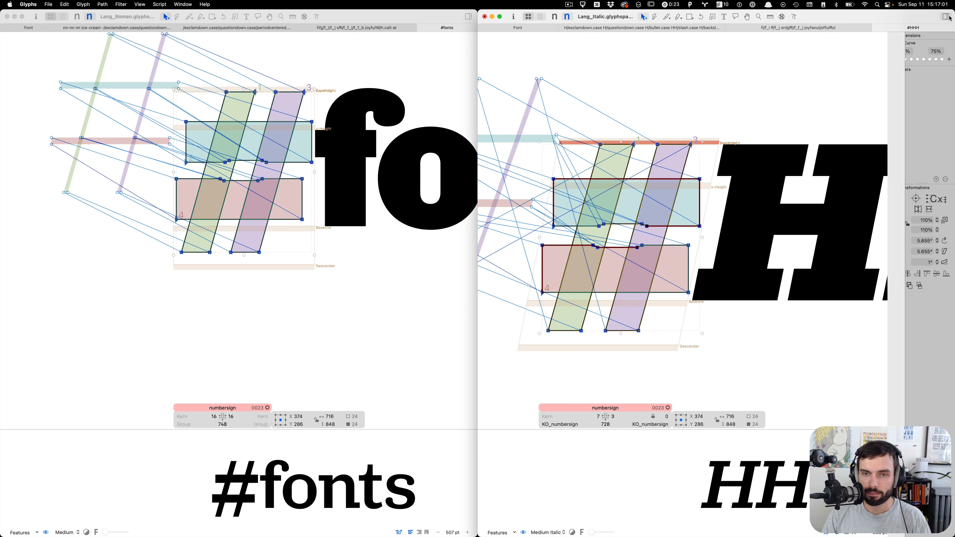
pyautogui.click(945, 252)
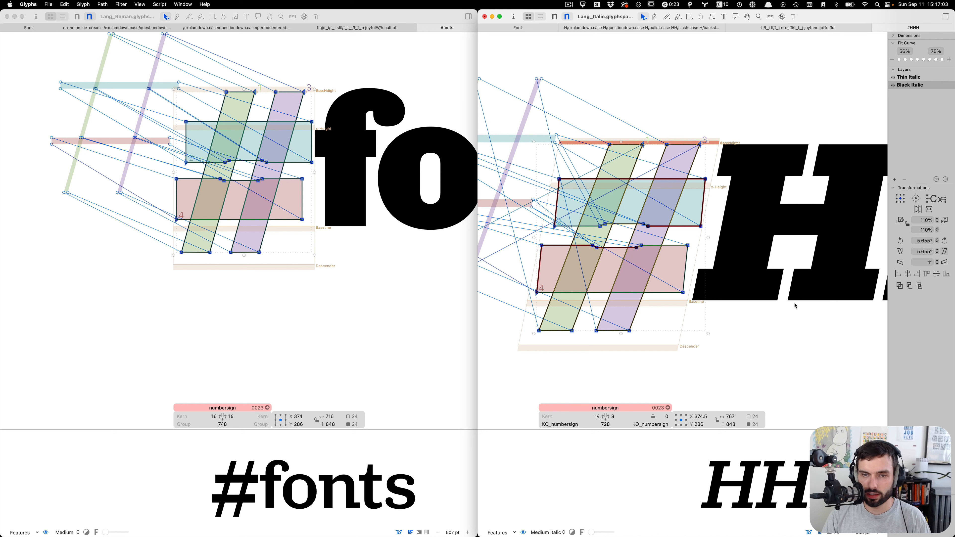
pyautogui.press('super+z')
pyautogui.click(648, 320)
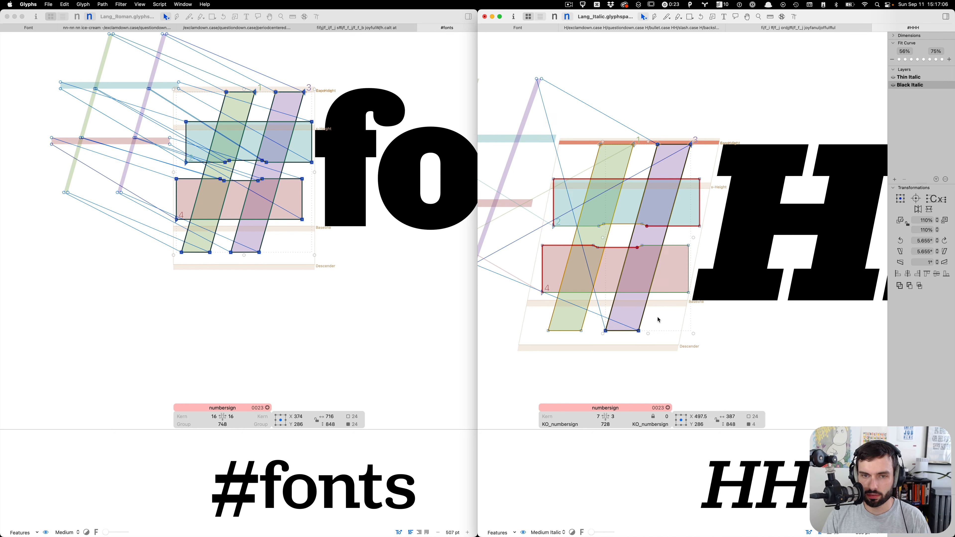
pyautogui.press('super+a')
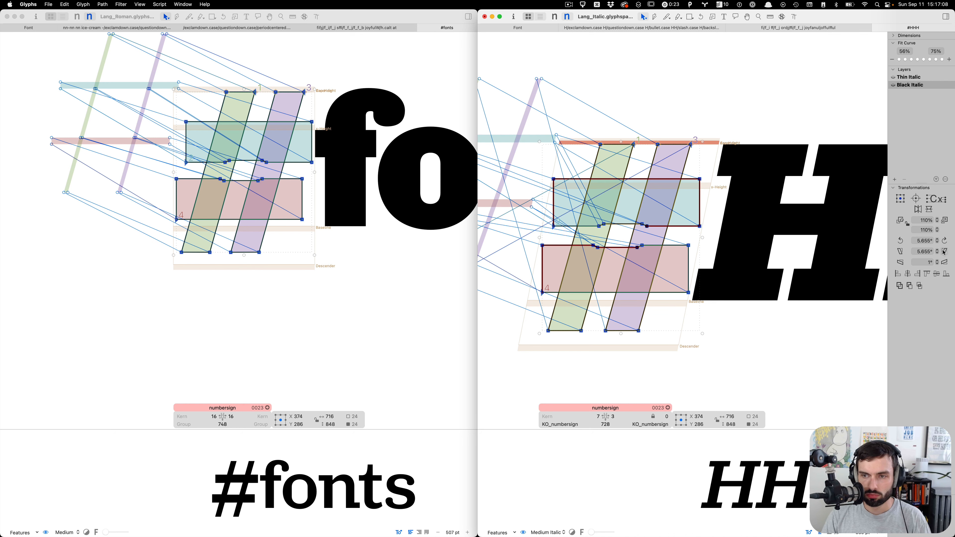
pyautogui.click(945, 252)
pyautogui.click(945, 252)
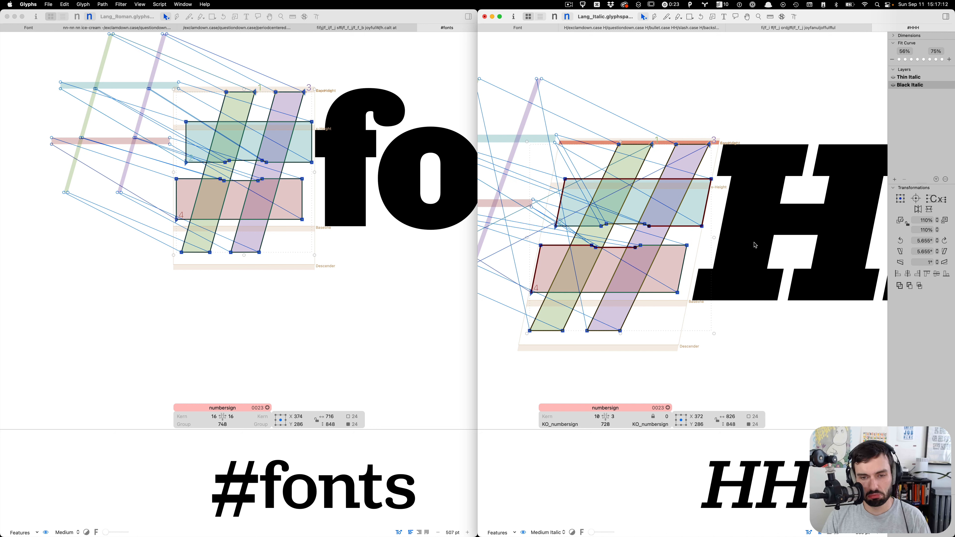
# Step: Increase both sidebearings of the Black Italic numbersign by 10 units, to 20 and 13
pyautogui.press('t')
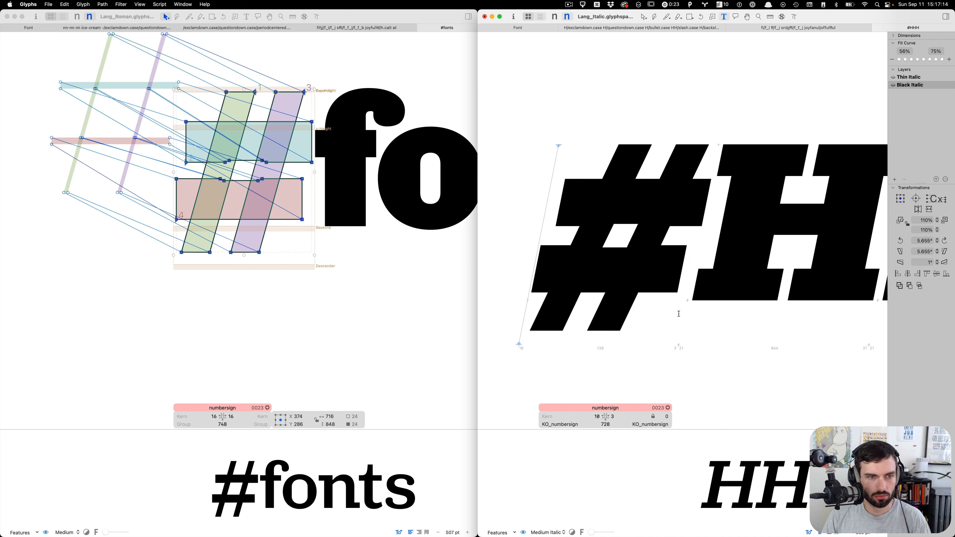
pyautogui.hotkey('ctrl', 'shift', 'Right')
pyautogui.press('shift+super+Right')
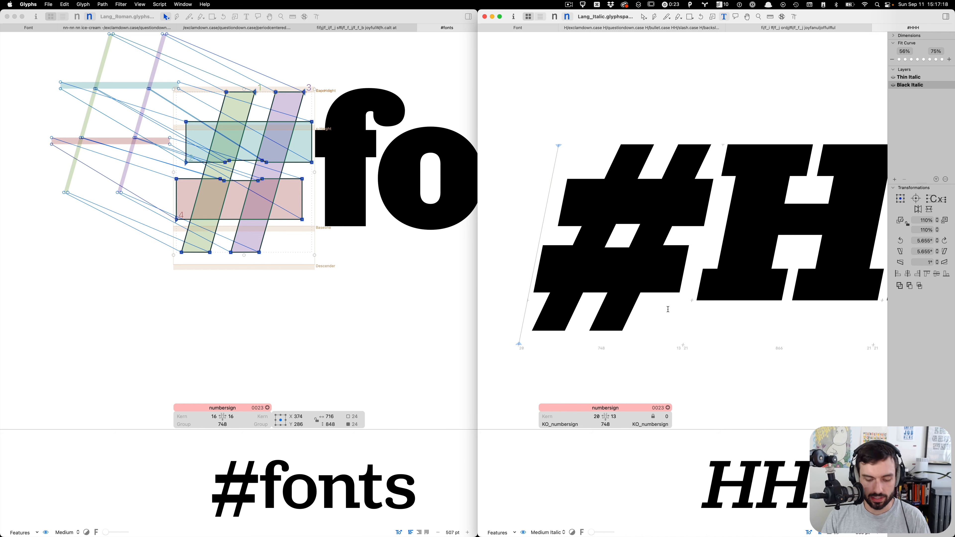
pyautogui.press('super+f')
pyautogui.write('degre')
pyautogui.press('Escape')
pyautogui.press('Right')
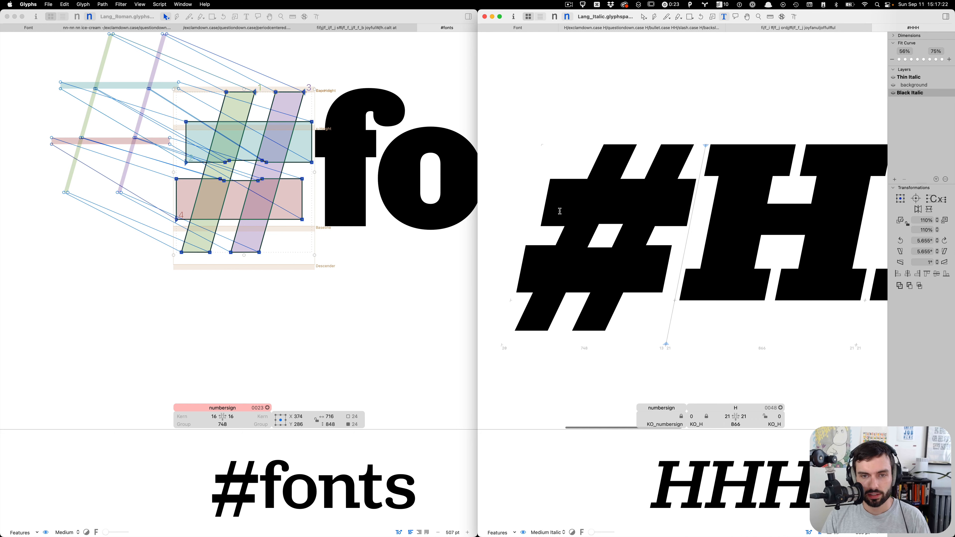
# Step: Reopen the italic numbersign for editing and switch both the italic and Roman files to their thin masters
pyautogui.press('Escape')
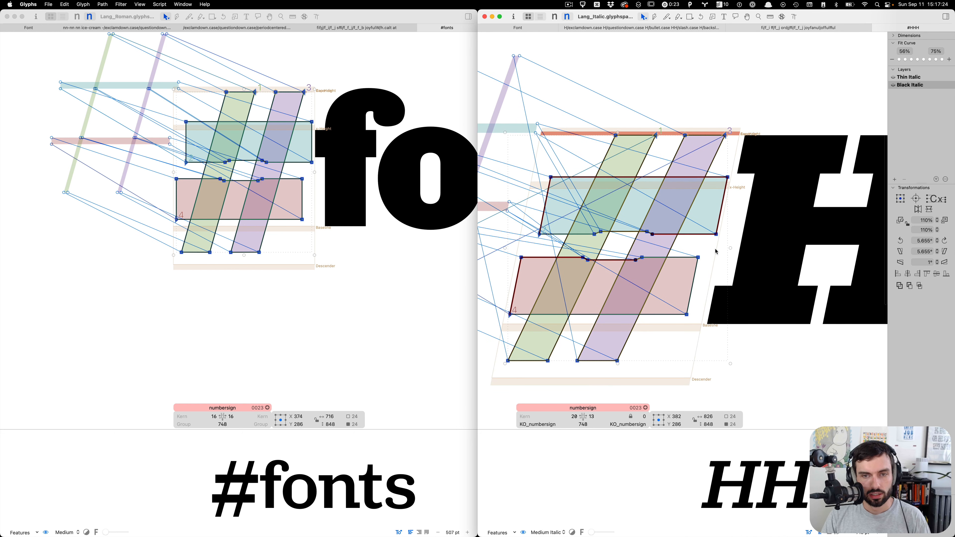
pyautogui.click(717, 251)
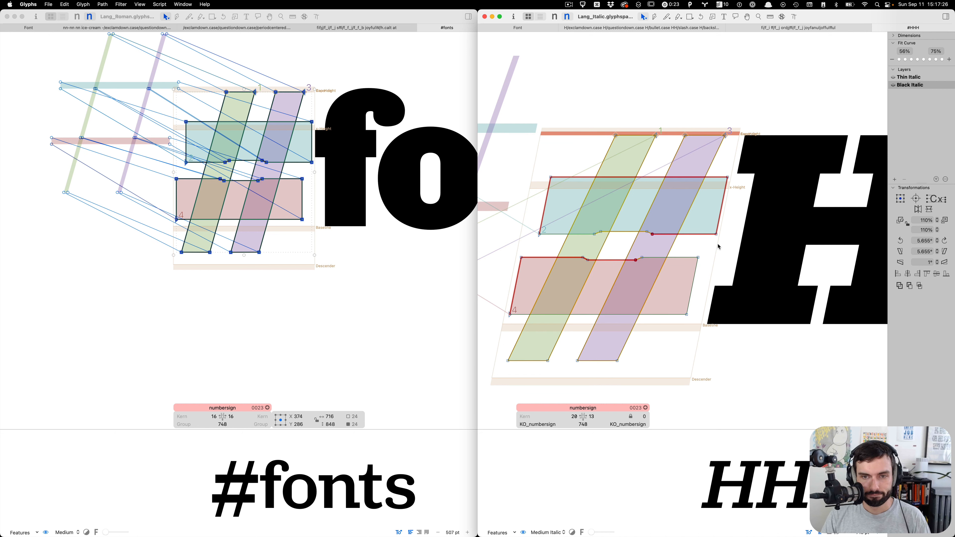
pyautogui.press('super+1')
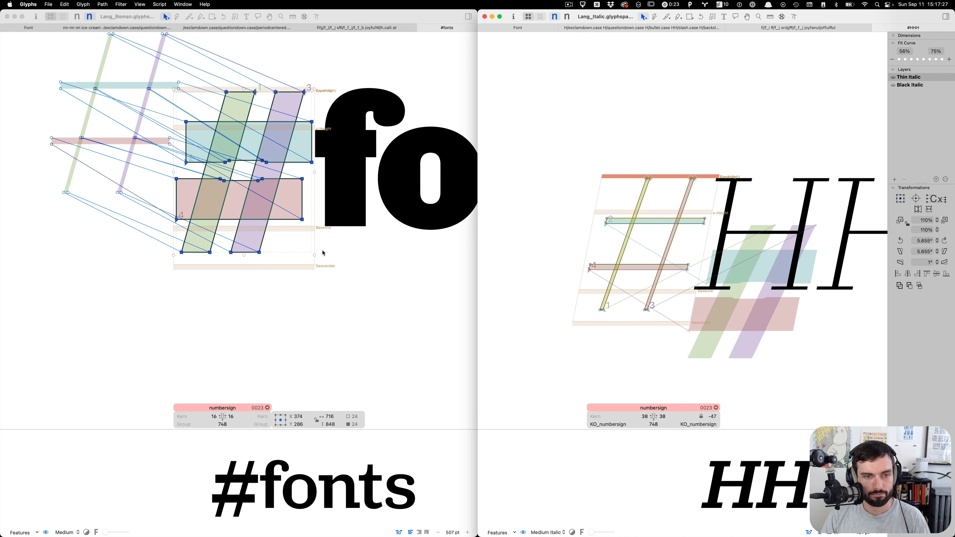
pyautogui.click(305, 265)
pyautogui.press('super+1')
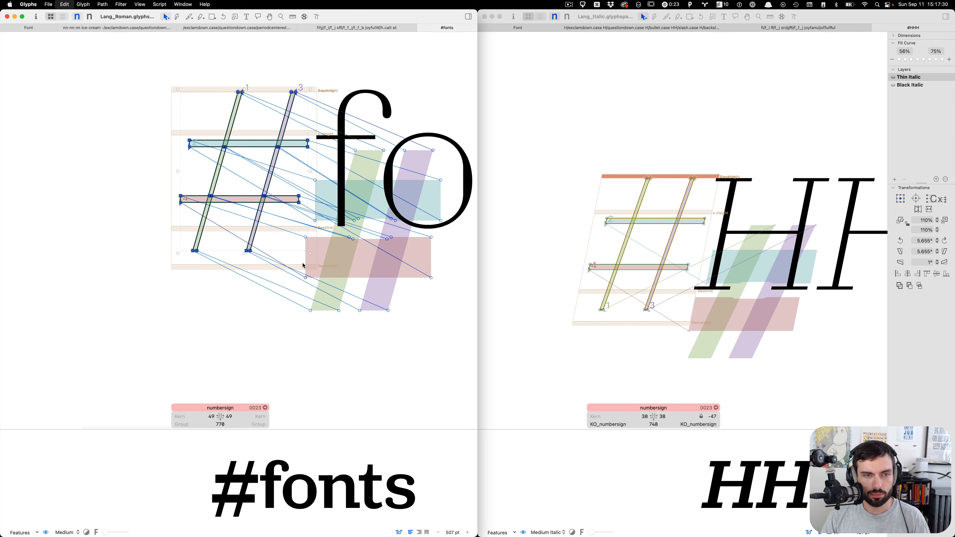
# Step: Try the Roman's complete thin outlines in the Thin Italic numbersign with a 5.655° slant applied once and twice, and remove them
pyautogui.click(670, 313)
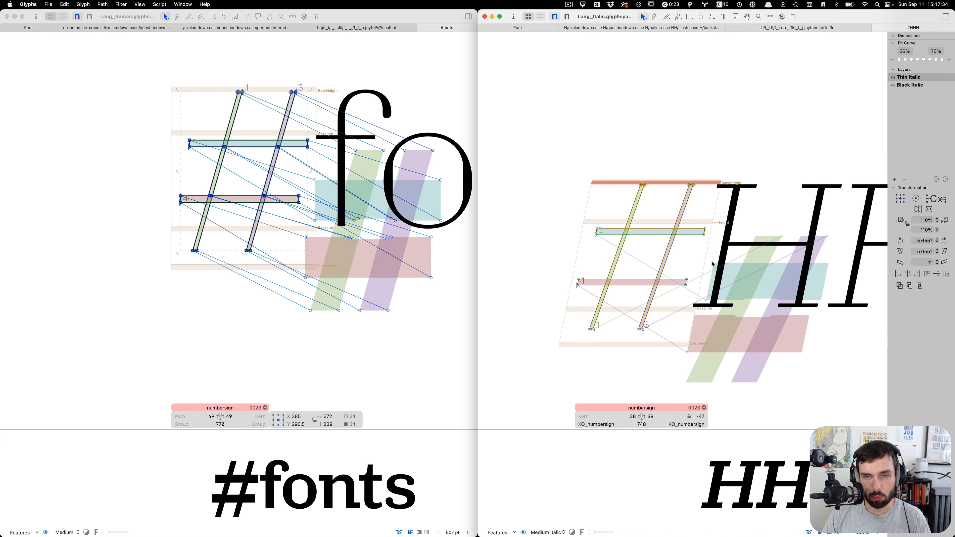
pyautogui.press('super+a')
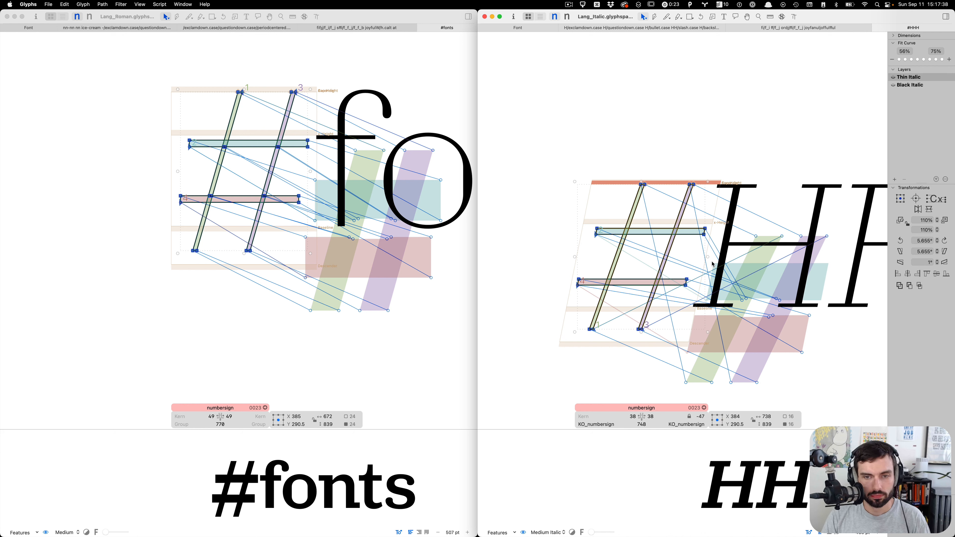
pyautogui.press('super+v')
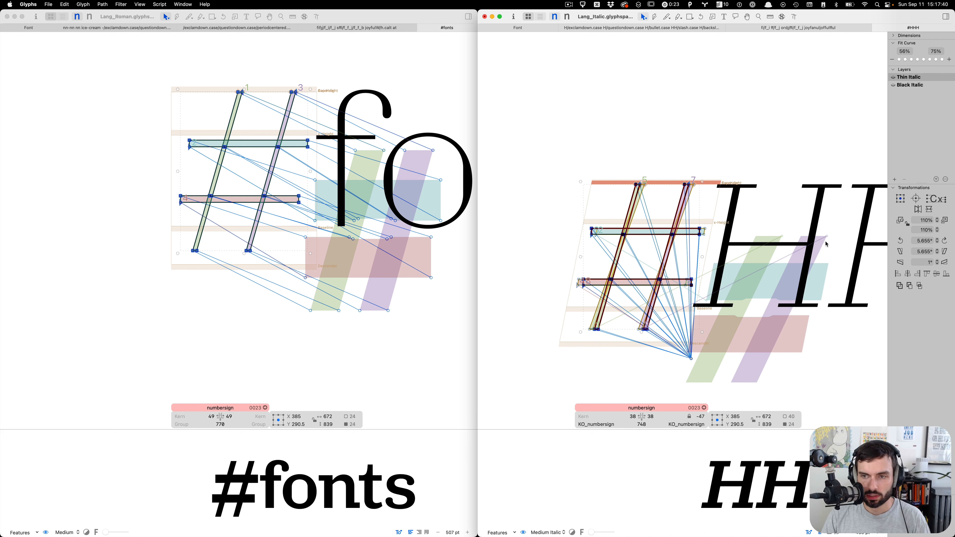
pyautogui.click(946, 253)
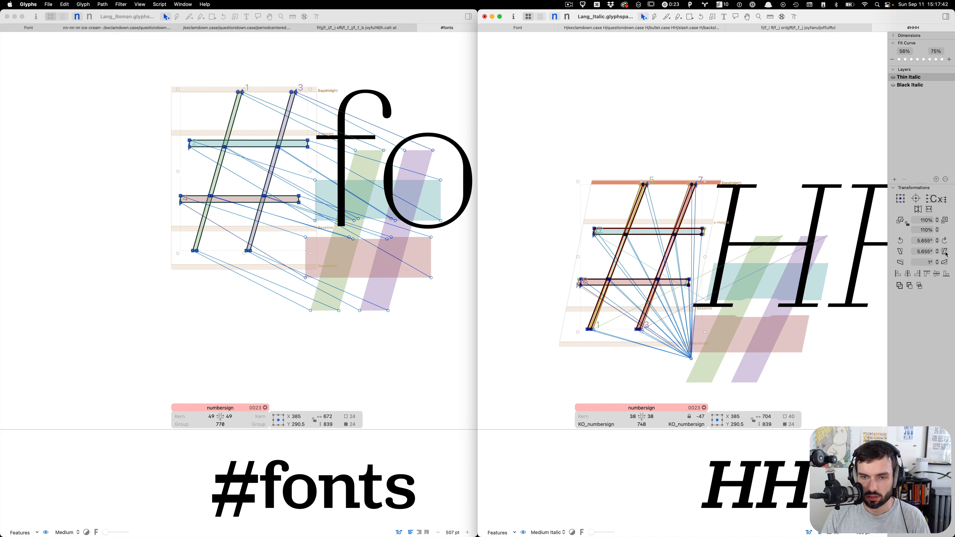
pyautogui.press('super+z')
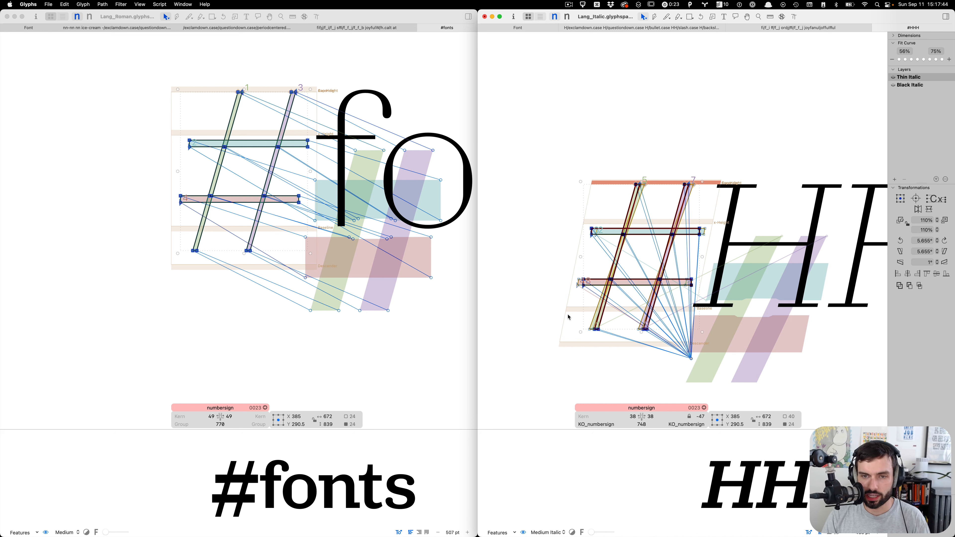
pyautogui.press('Delete')
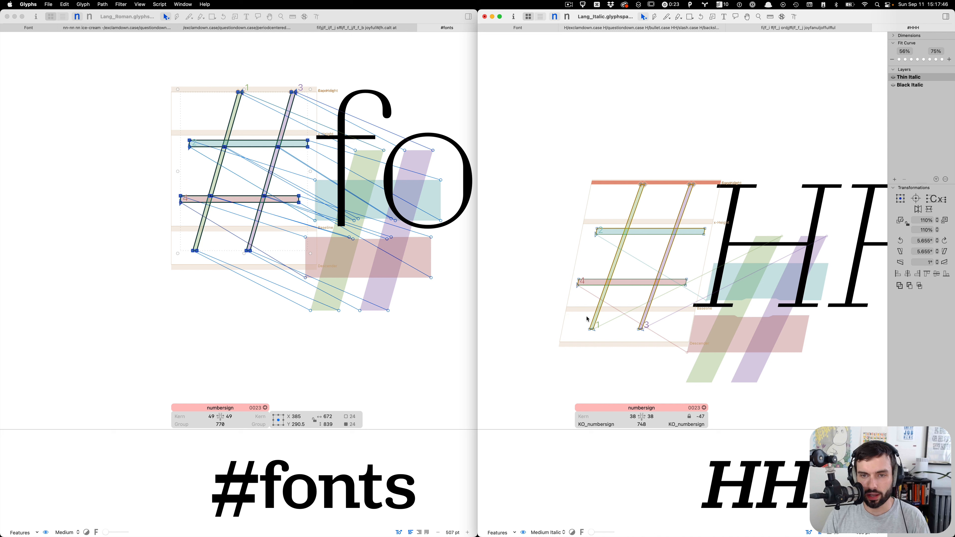
pyautogui.scroll(2, 587, 317)
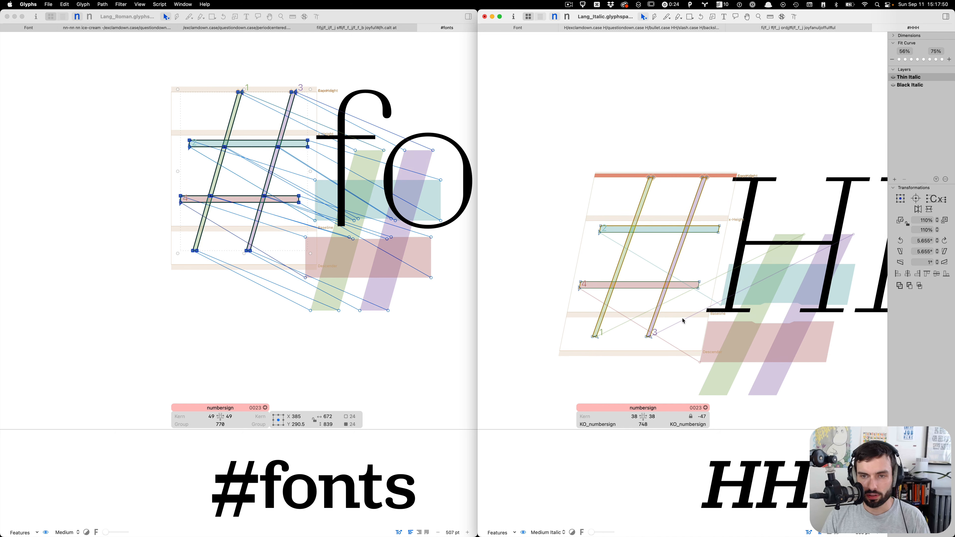
pyautogui.press('super+v')
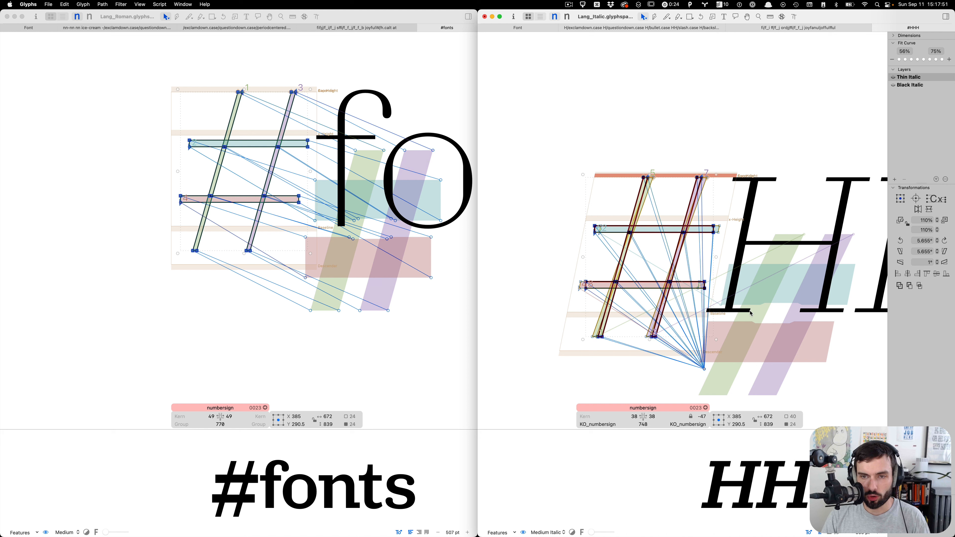
pyautogui.click(946, 253)
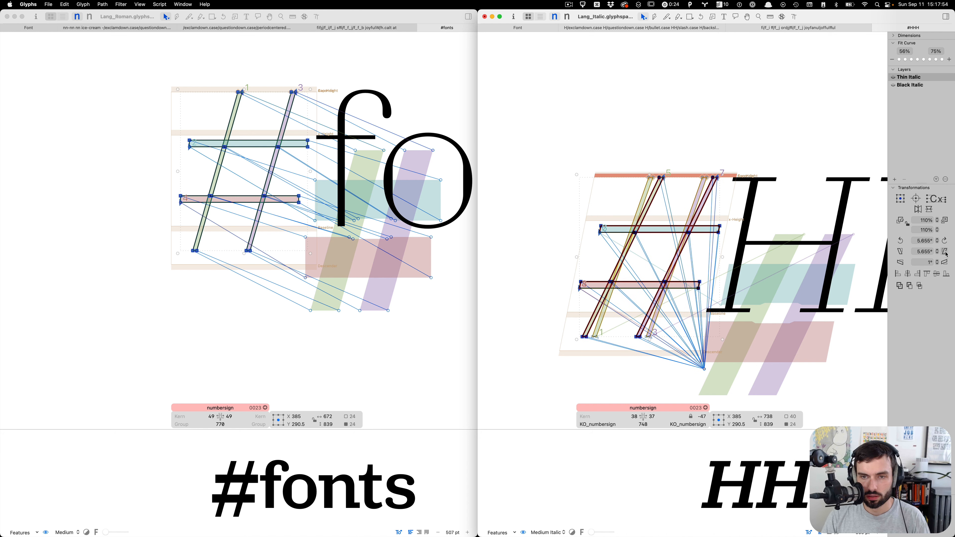
pyautogui.click(551, 262)
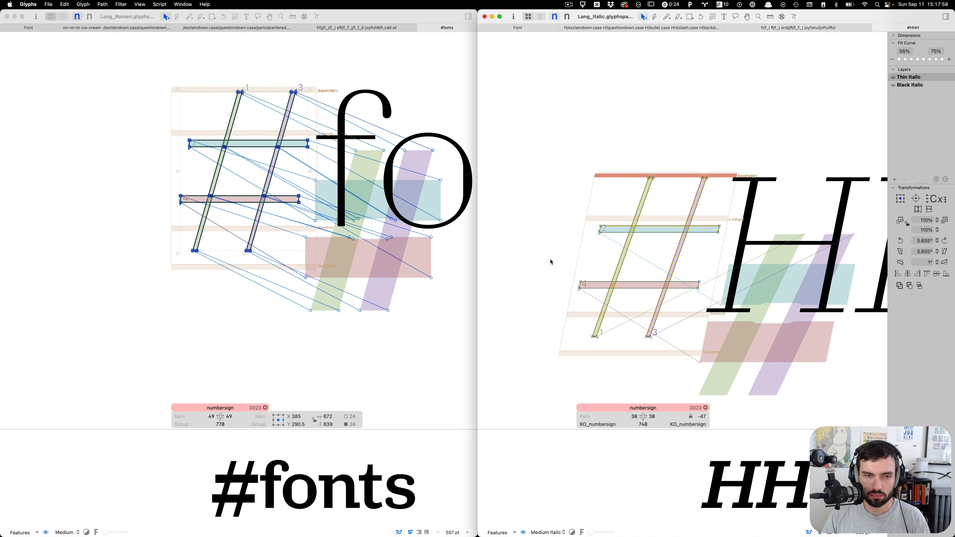
# Step: Replace the two crossbars of the Thin Italic numbersign with the two copied from the Roman's thin master
pyautogui.click(279, 179)
pyautogui.doubleClick(296, 196)
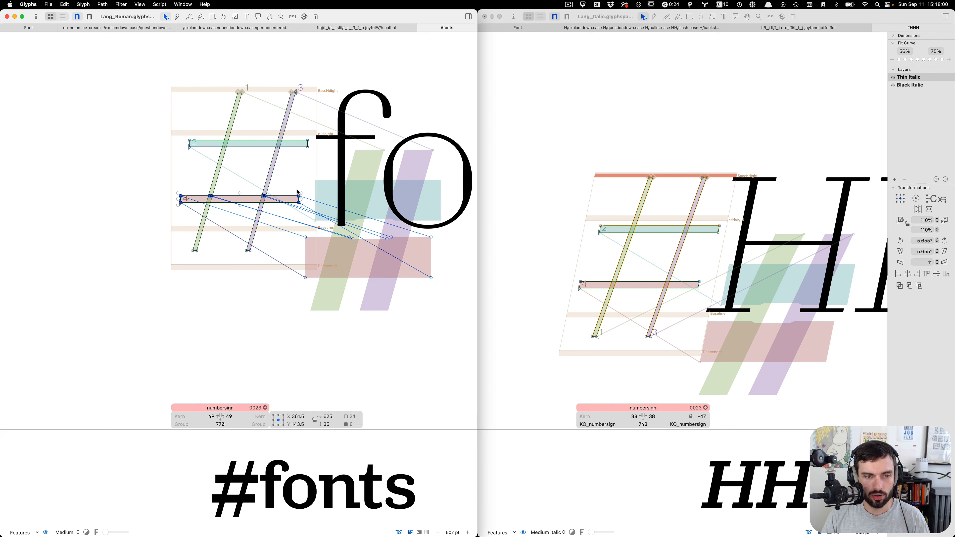
pyautogui.keyDown('shift'); pyautogui.doubleClick(307, 146); pyautogui.keyUp('shift')
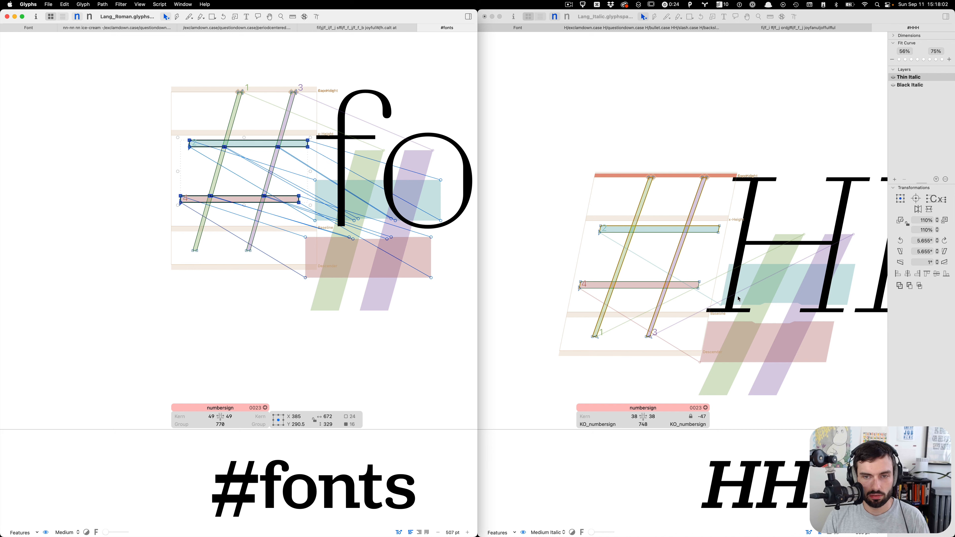
pyautogui.scroll(5, 740, 295)
pyautogui.click(575, 202)
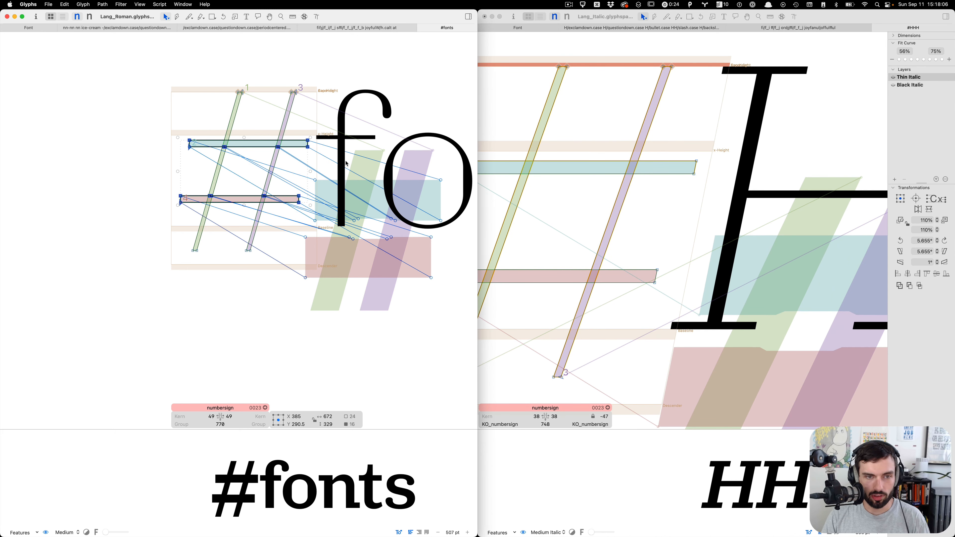
pyautogui.scroll(-5, 691, 224)
pyautogui.moveTo(772, 158); pyautogui.dragTo(468, 293)
pyautogui.press('super+v')
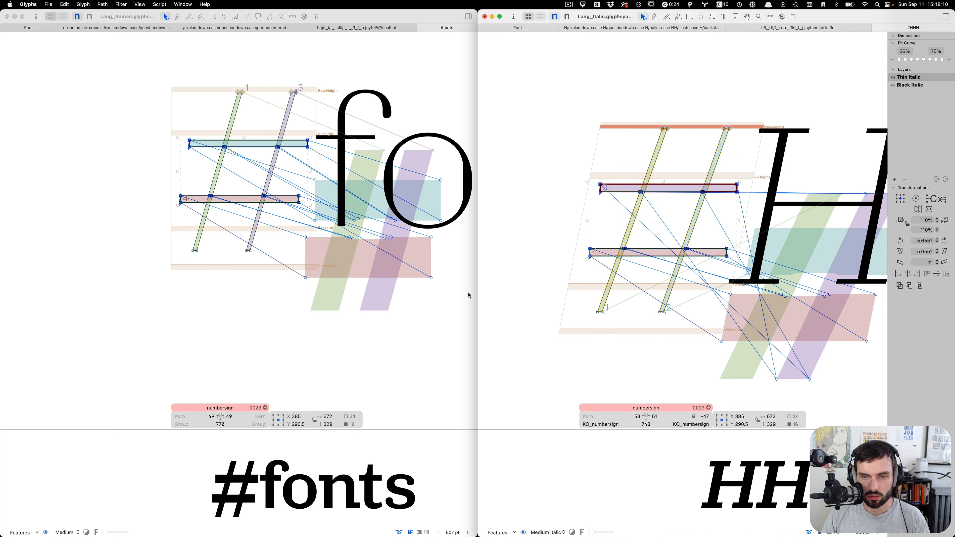
# Step: Shift both pasted crossbars of the Thin Italic numbersign 10 units to the left
pyautogui.scroll(2, 717, 218)
pyautogui.press('Left')
pyautogui.press('Left')
pyautogui.press('Left')
pyautogui.press('Left')
pyautogui.press('Left')
pyautogui.press('Left')
pyautogui.press('Left')
pyautogui.press('Left')
pyautogui.press('Left')
pyautogui.press('Left')
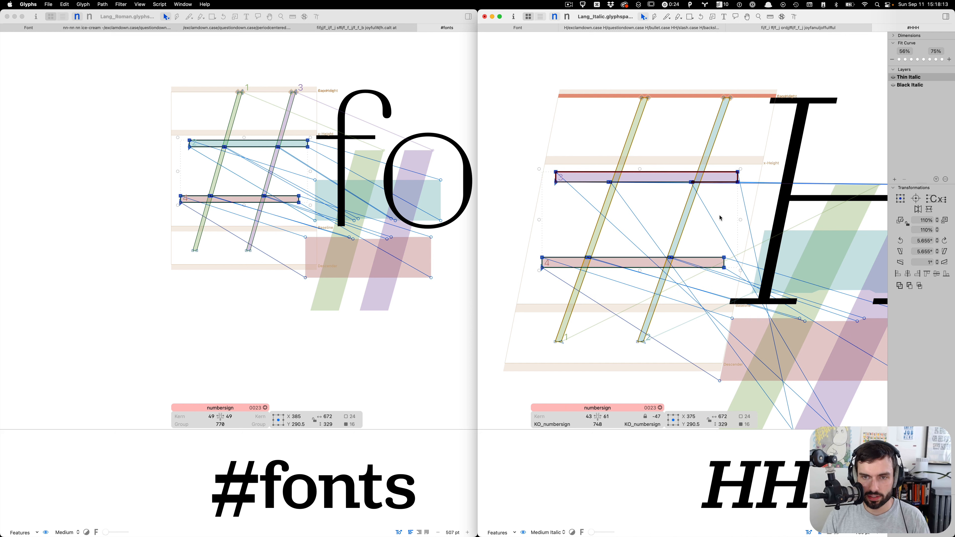
# Step: Shift only the upper crossbar of the Thin Italic numbersign 18 units to the right
pyautogui.click(717, 218)
pyautogui.moveTo(784, 196); pyautogui.dragTo(530, 157)
pyautogui.hotkey('shift', 'Right')
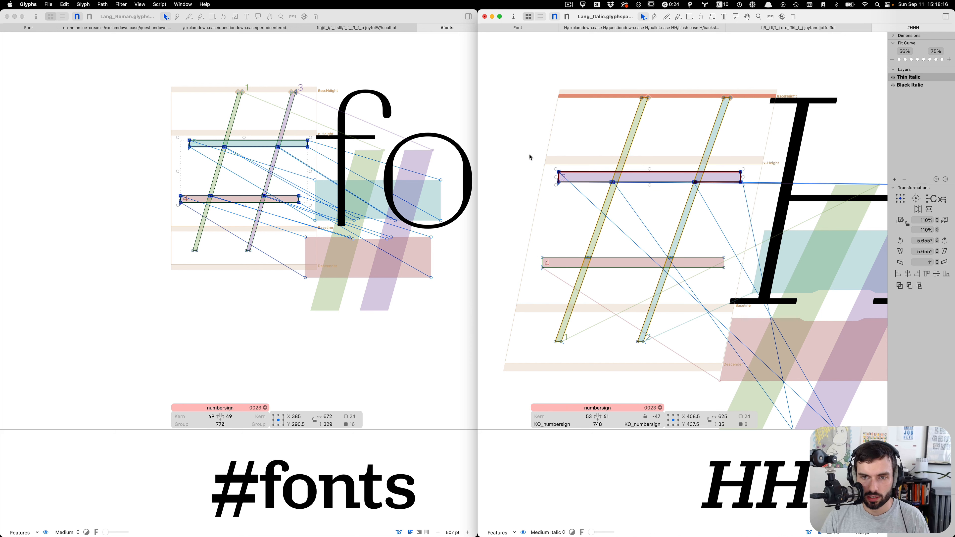
pyautogui.press('Right')
pyautogui.press('Right')
pyautogui.press('Right')
pyautogui.press('Right')
pyautogui.press('Right')
pyautogui.press('Right')
pyautogui.press('Right')
pyautogui.press('Right')
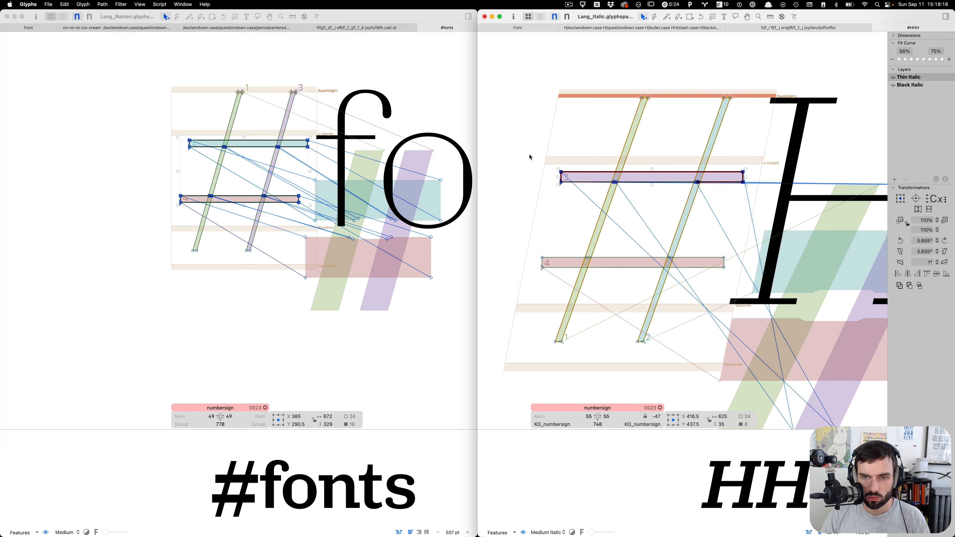
# Step: Slant the upper and the lower crossbar of the Thin Italic numbersign separately by 5.655°
pyautogui.click(949, 254)
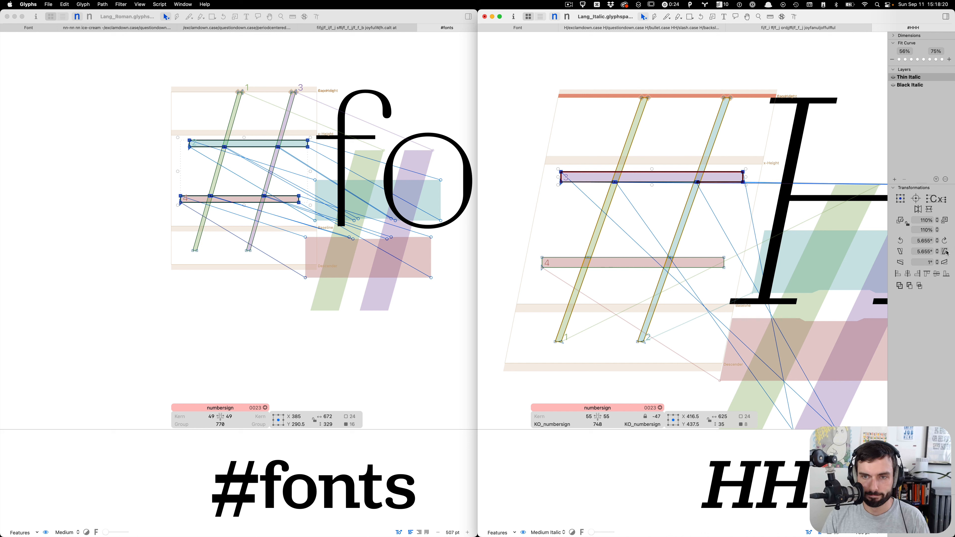
pyautogui.doubleClick(725, 263)
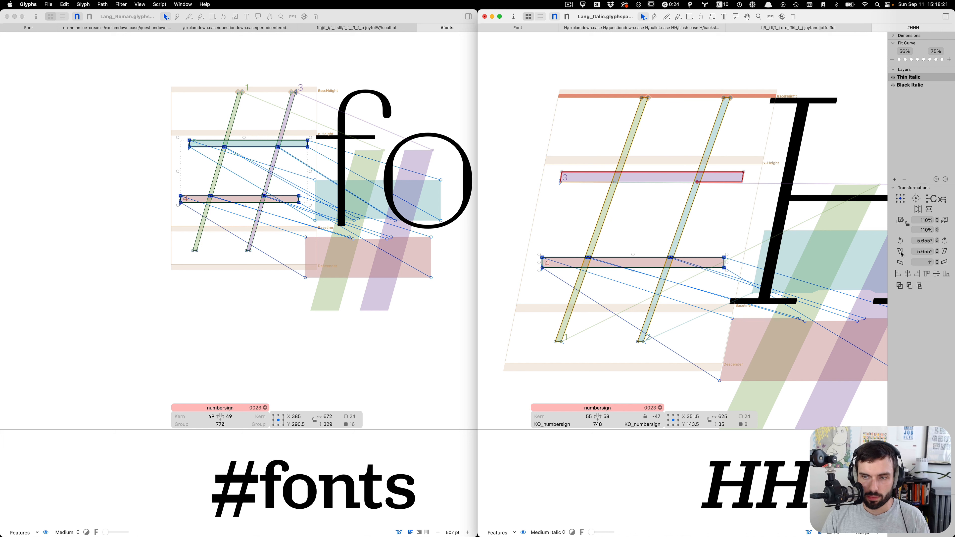
pyautogui.click(945, 252)
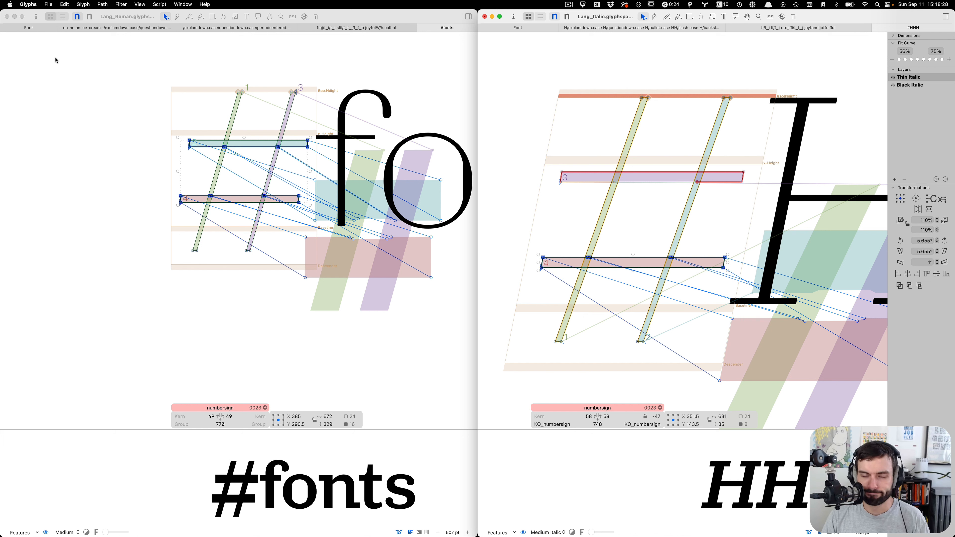
# Step: Leave outline editing in both files and compare the thin numbersigns within their text lines
pyautogui.click(323, 92)
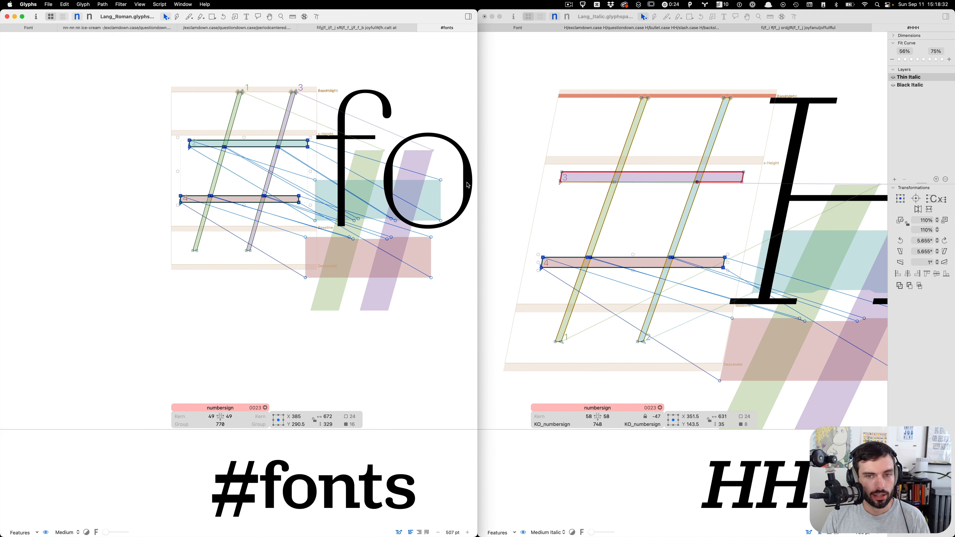
pyautogui.scroll(-5, 550, 203)
pyautogui.press('t')
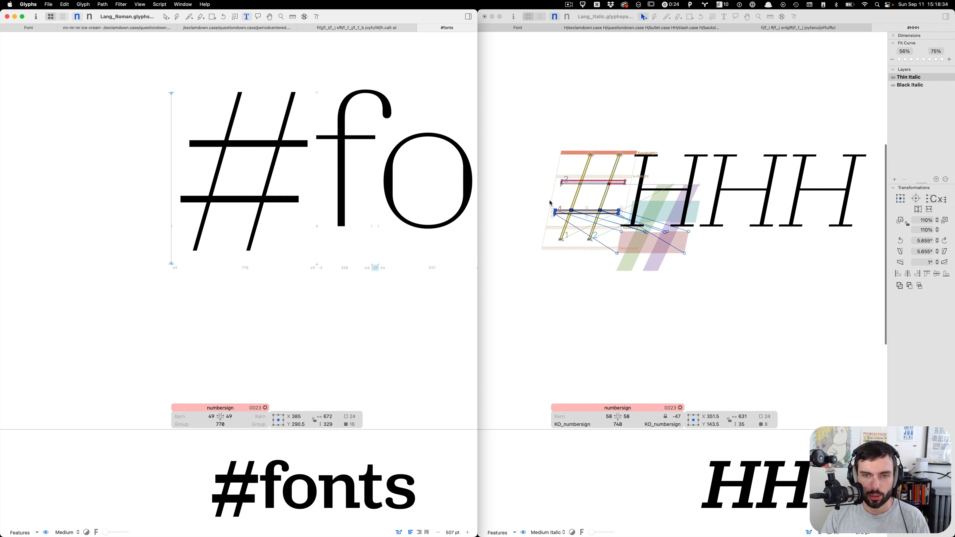
pyautogui.click(622, 195)
pyautogui.press('t')
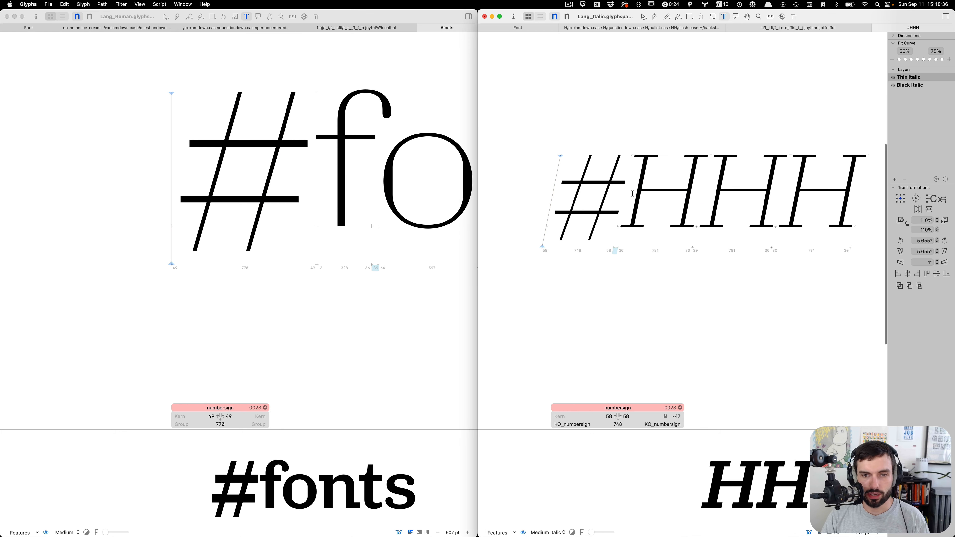
# Step: Return to the italic file's font overview and look through its punctuation and swash capitals
pyautogui.click(528, 28)
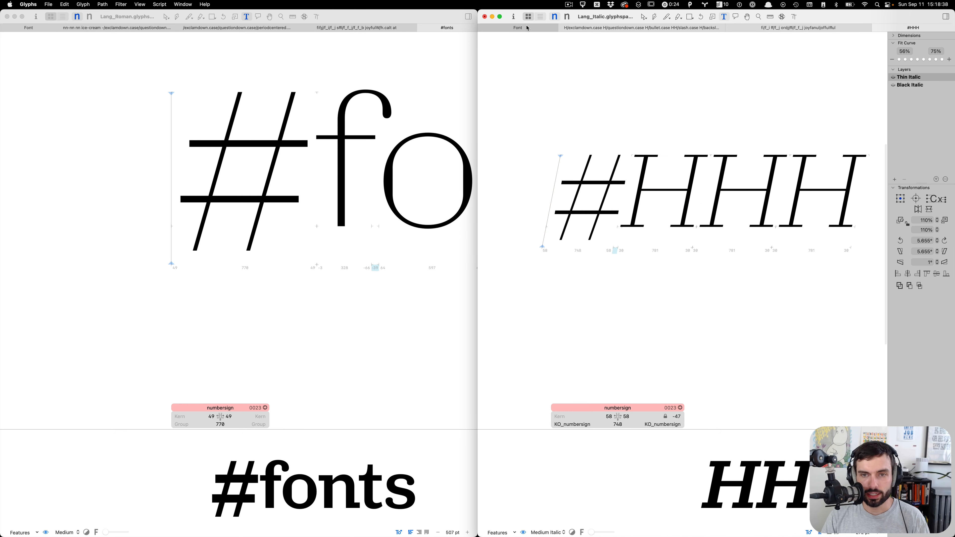
pyautogui.scroll(-20, 772, 185)
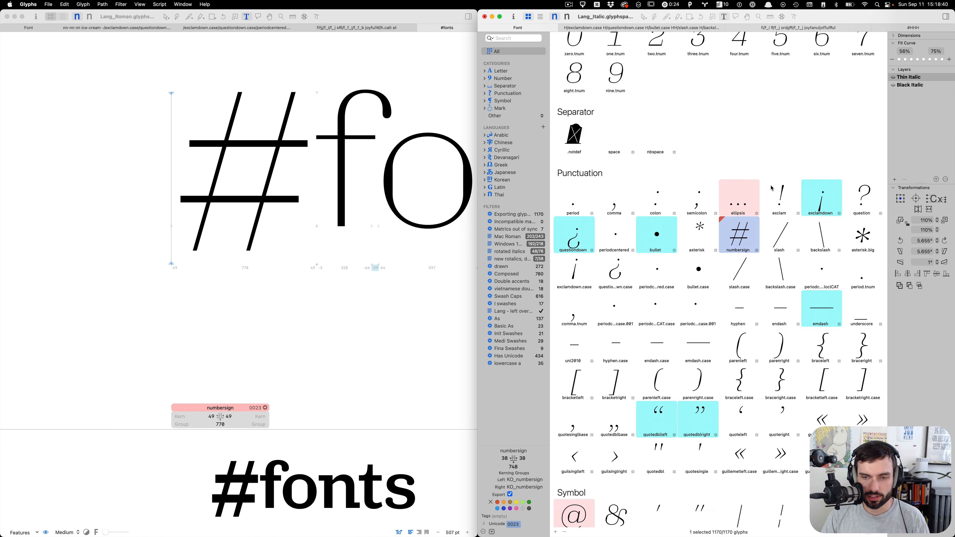
pyautogui.scroll(15, 771, 188)
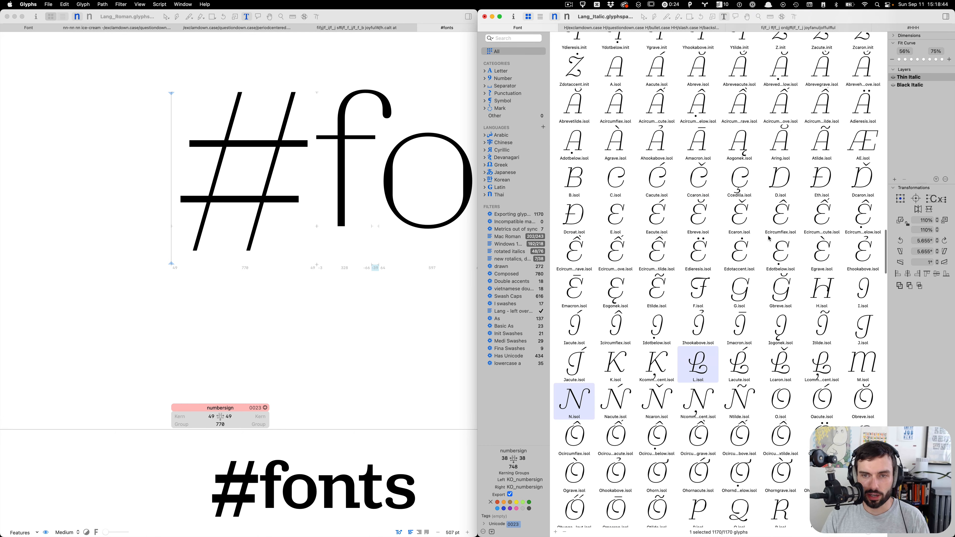
pyautogui.scroll(8, 745, 233)
pyautogui.scroll(3, 745, 233)
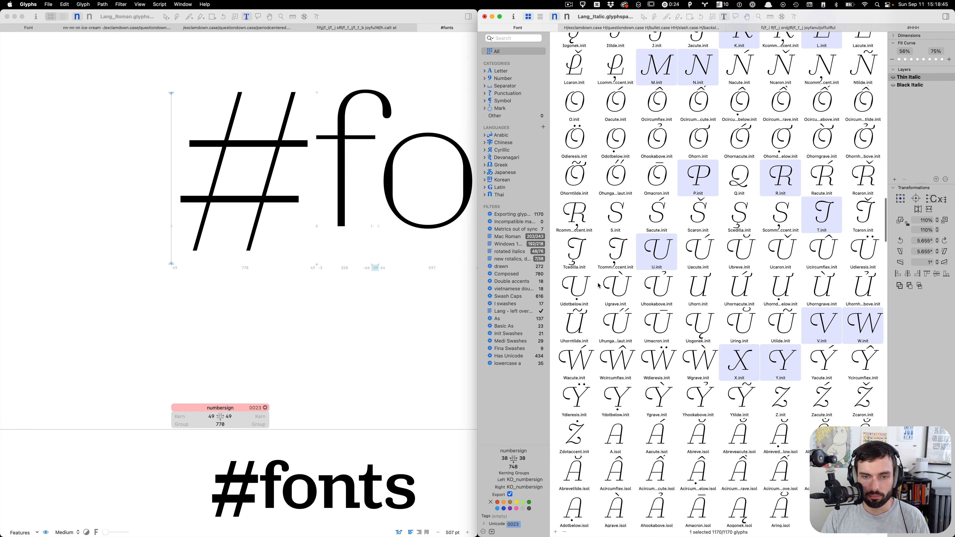
# Step: Filter the italic font's glyph overview to Swash Caps, look through the swash glyphs, and show all glyphs again
pyautogui.click(511, 296)
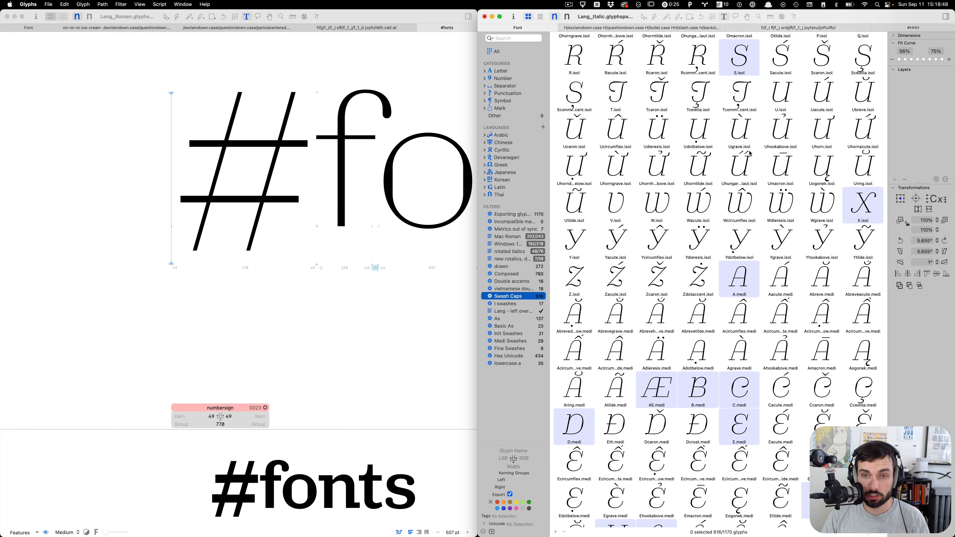
pyautogui.scroll(-20, 750, 153)
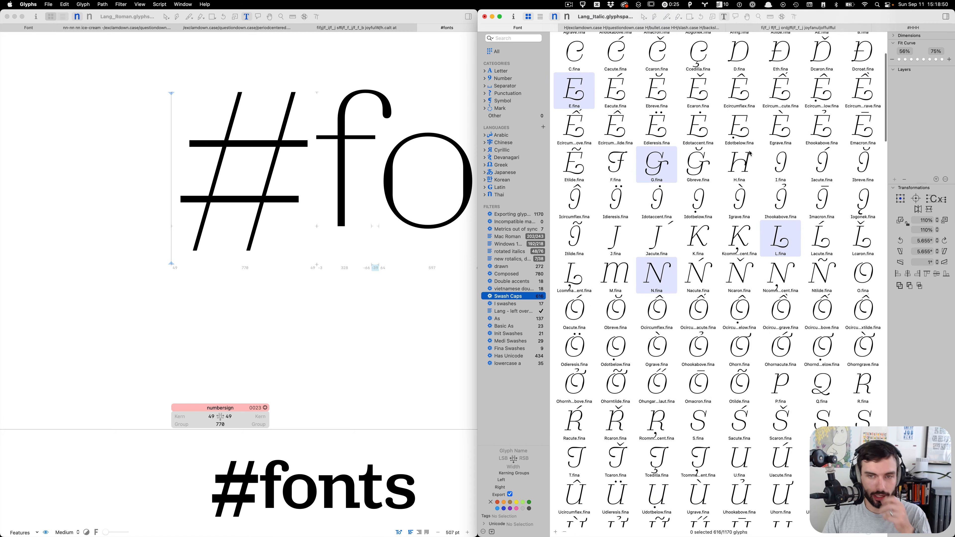
pyautogui.scroll(1, 750, 153)
pyautogui.scroll(3, 750, 153)
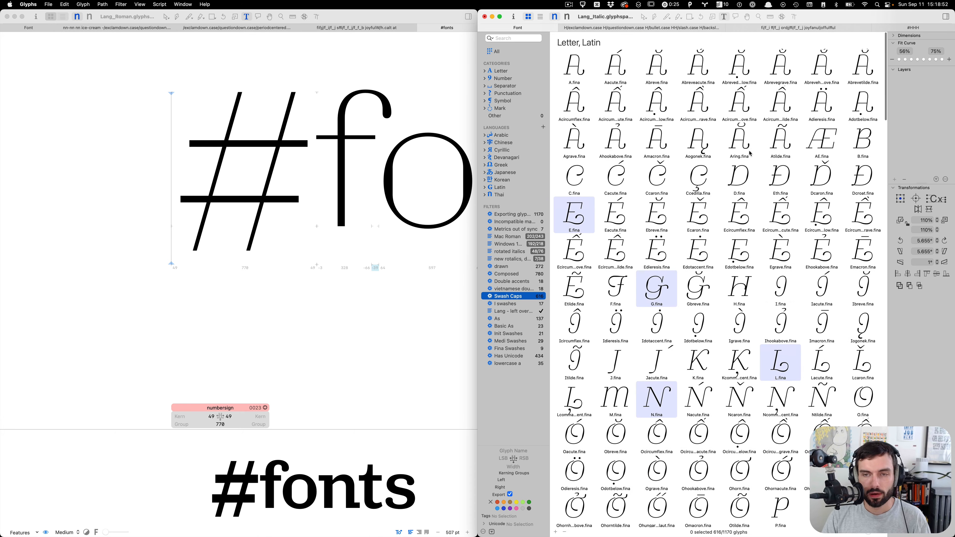
pyautogui.scroll(-20, 749, 153)
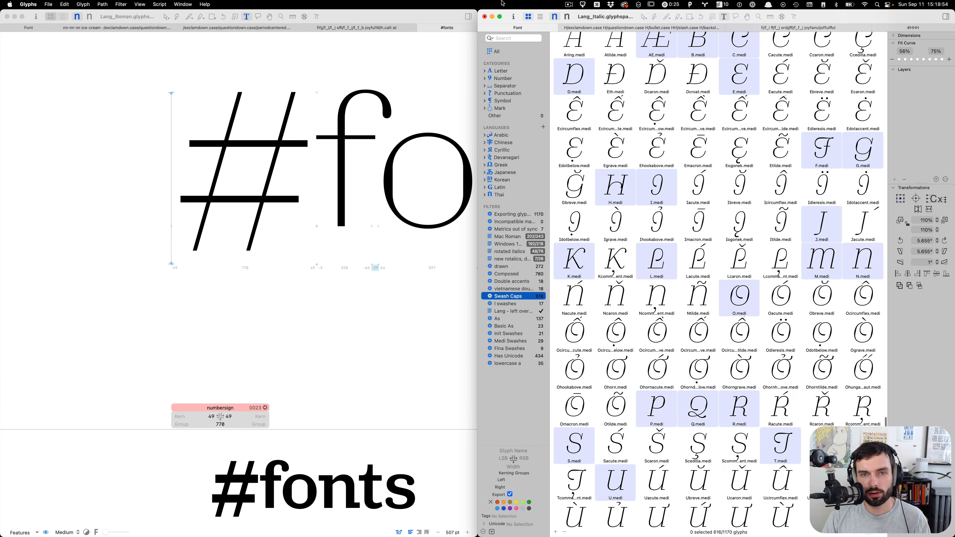
pyautogui.click(506, 52)
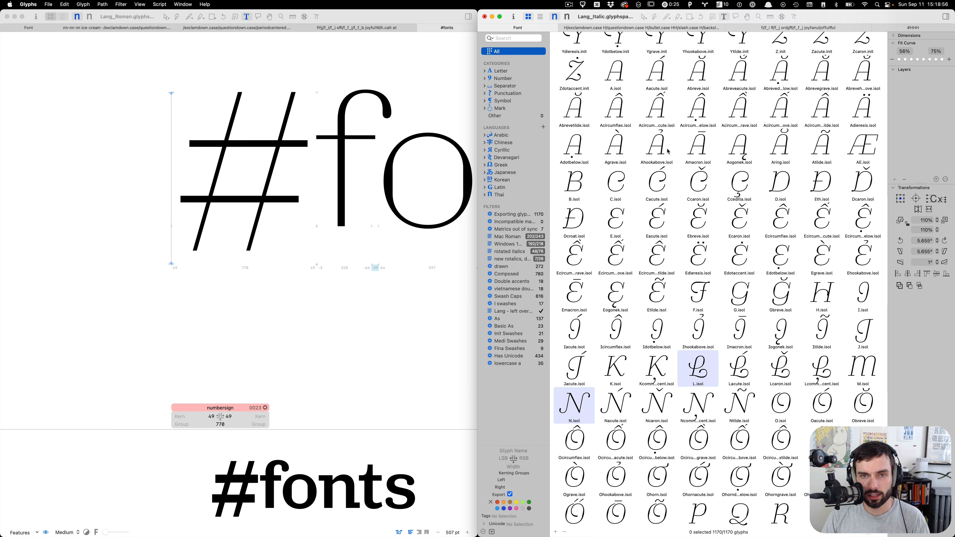
# Step: Show the italic #HHH text, open its numbersign for outline editing, and compare the Thin Italic and Black Italic masters
pyautogui.click(936, 28)
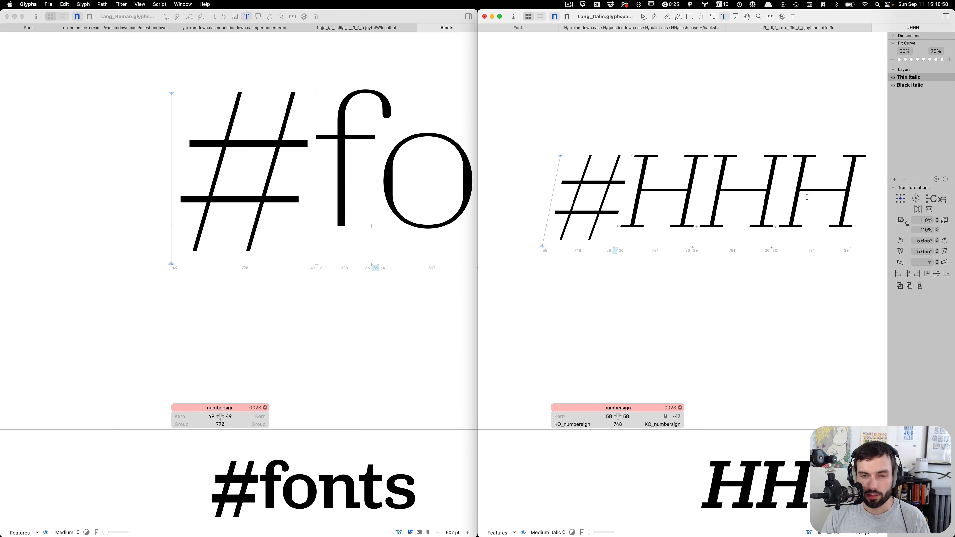
pyautogui.scroll(-4, 666, 186)
pyautogui.click(640, 184)
pyautogui.scroll(5, 583, 174)
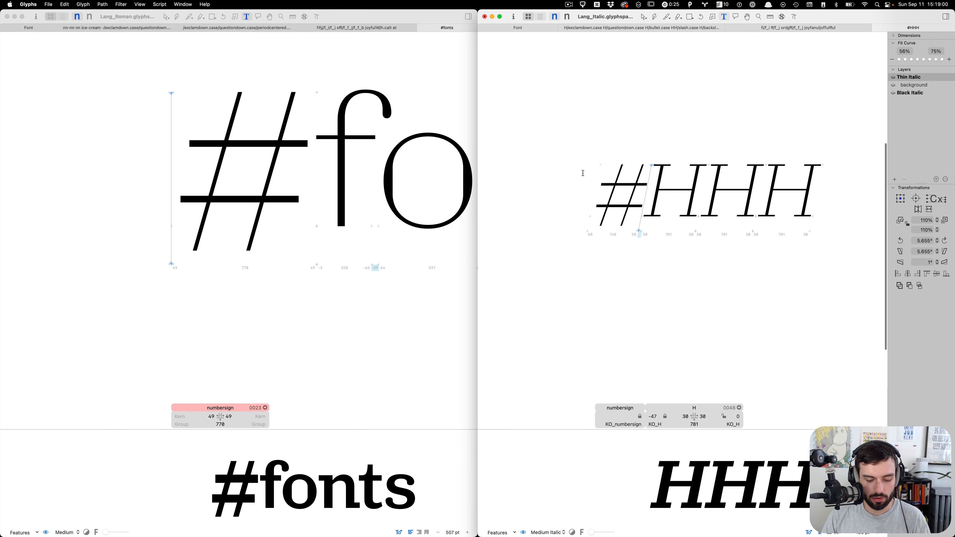
pyautogui.doubleClick(624, 211)
pyautogui.press('super+2')
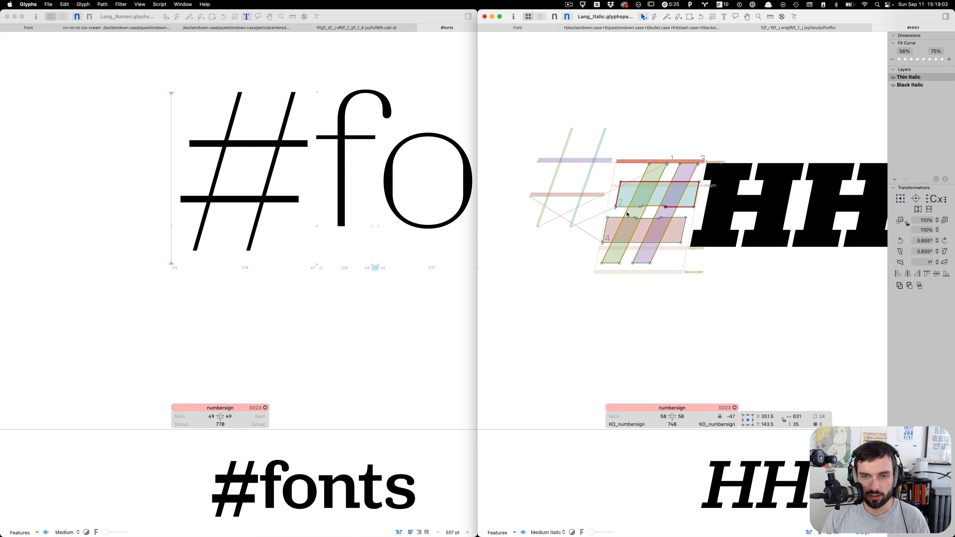
pyautogui.scroll(5, 655, 213)
pyautogui.press('super+1')
pyautogui.scroll(4, 650, 227)
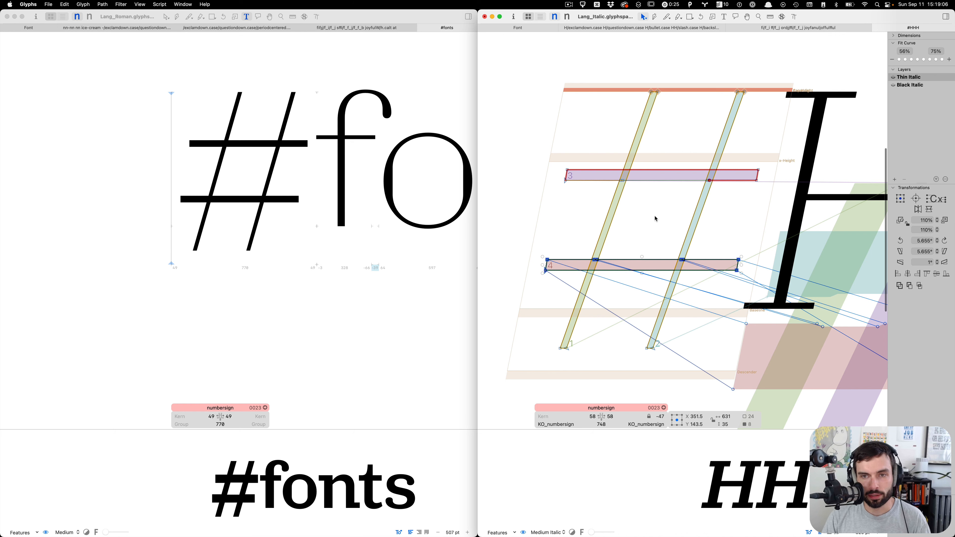
pyautogui.press('super+2')
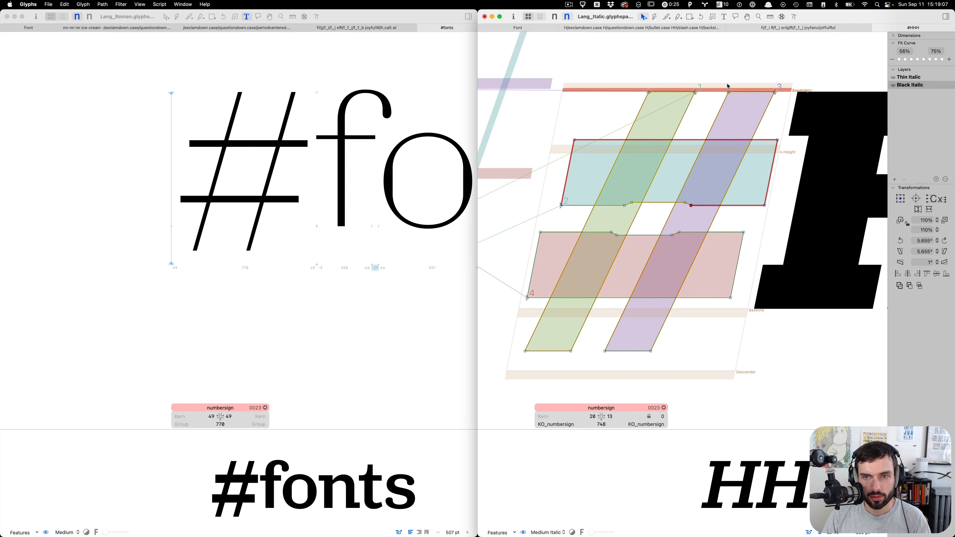
# Step: Slant both diagonal bars of the Black Italic numbersign towards upright by 5.655°
pyautogui.click(730, 111)
pyautogui.keyDown('shift'); pyautogui.doubleClick(689, 116); pyautogui.keyUp('shift')
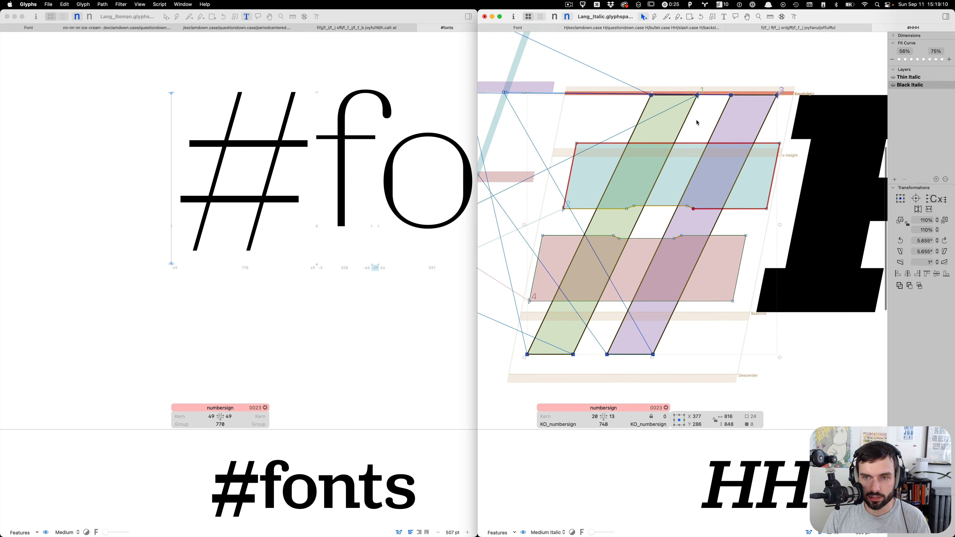
pyautogui.click(900, 252)
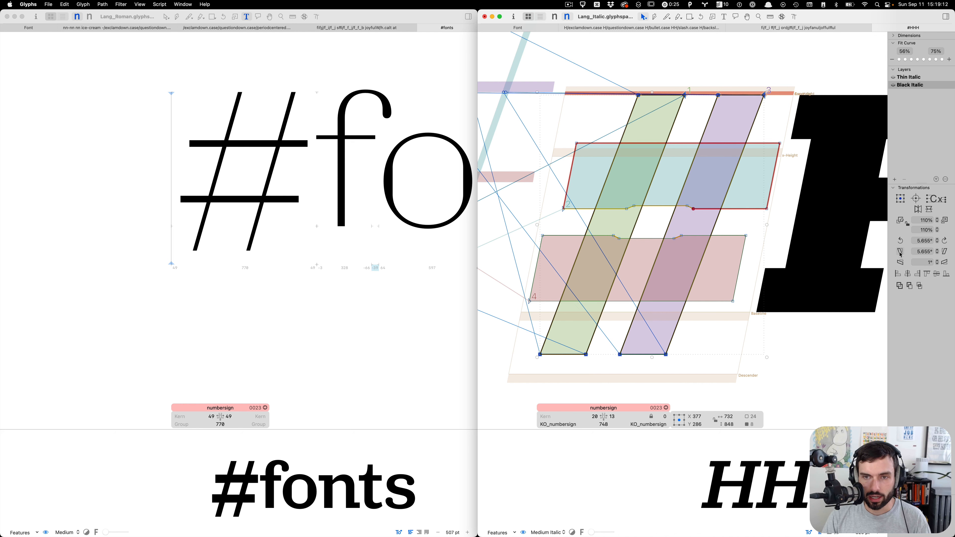
pyautogui.click(730, 221)
pyautogui.scroll(-3, 729, 221)
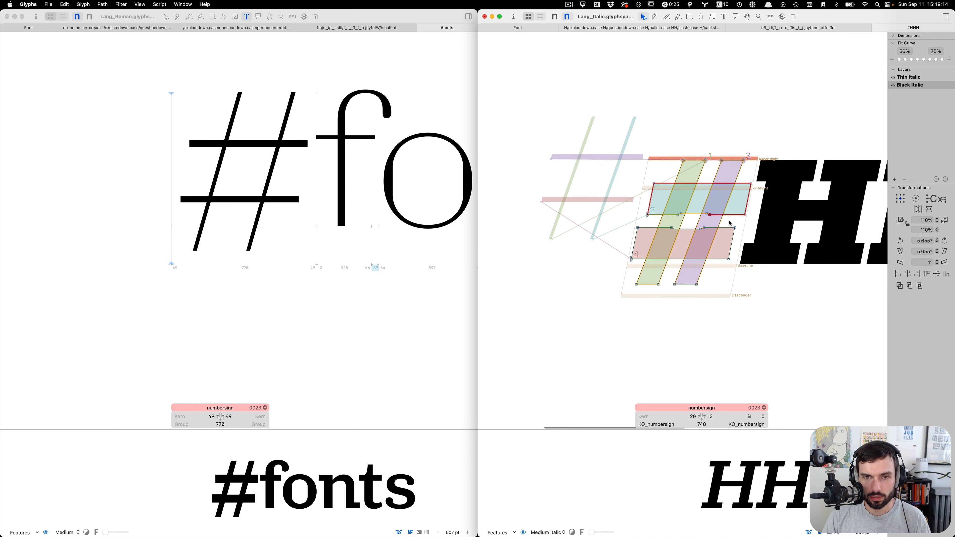
# Step: Try rotating and further slanting both diagonal bars by 5.655°
pyautogui.press('super+a')
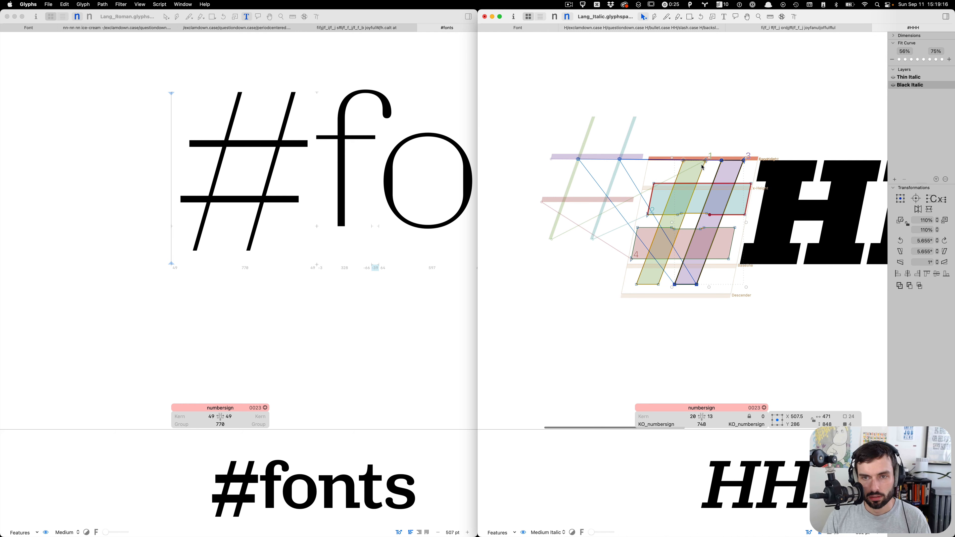
pyautogui.click(901, 242)
pyautogui.press('super+z')
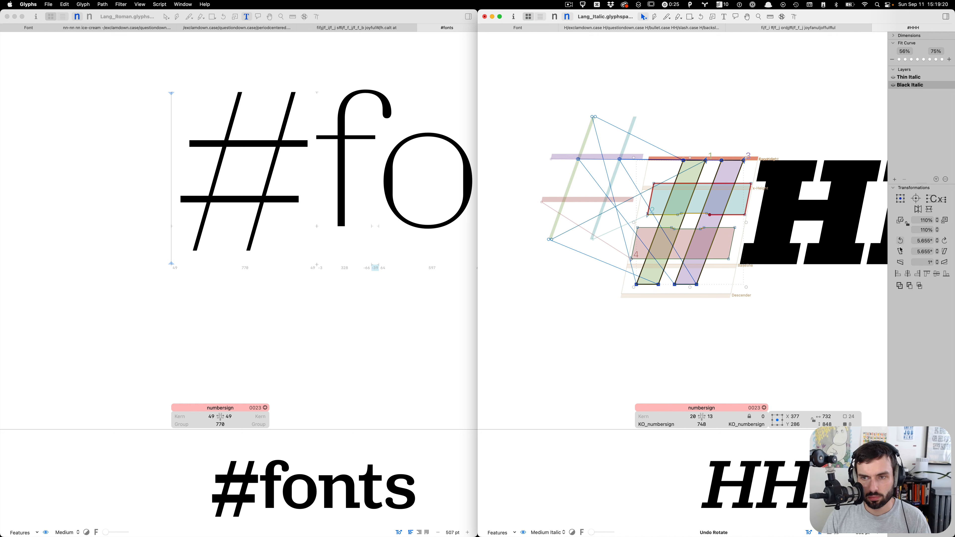
pyautogui.click(901, 251)
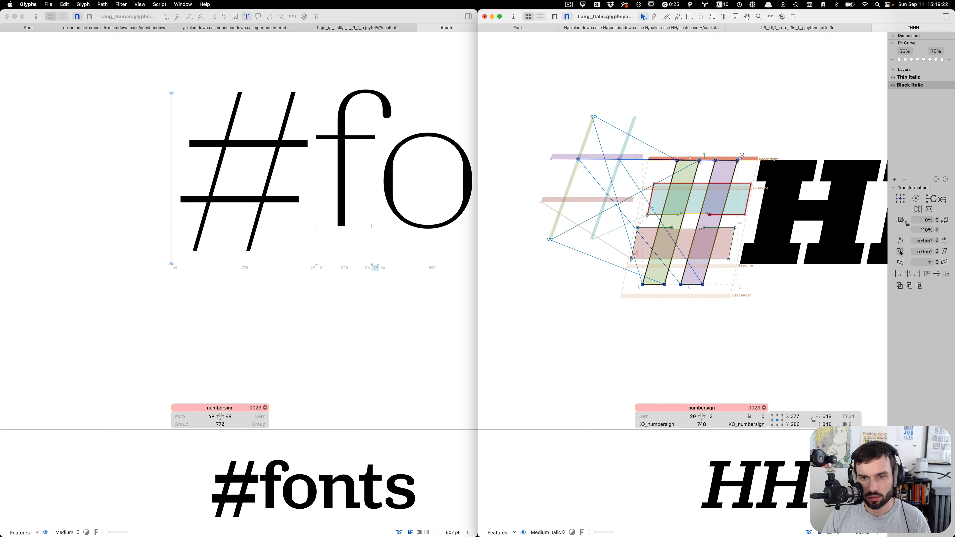
pyautogui.click(946, 252)
# Step: Set the slant amount to 1° and slant both diagonal bars towards upright in 1° increments
pyautogui.doubleClick(924, 252)
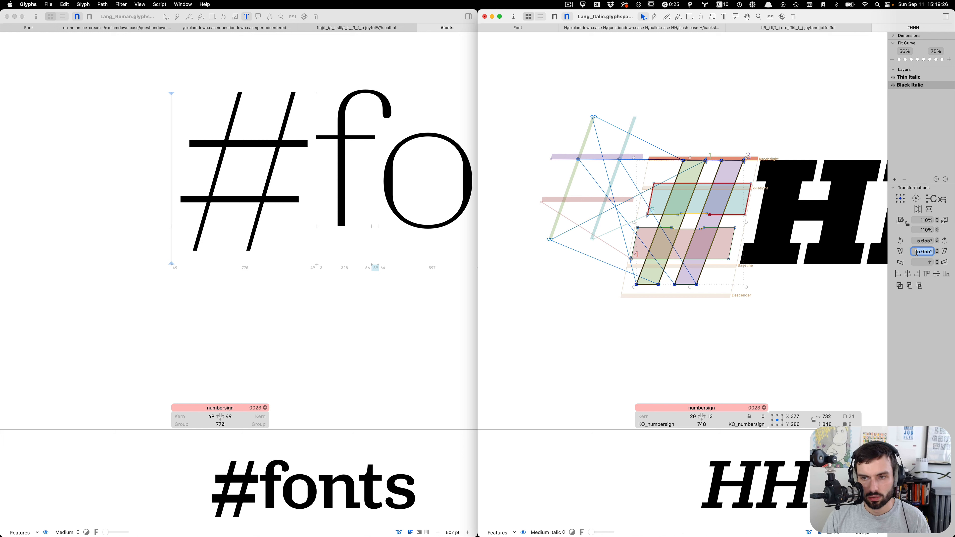
pyautogui.write('1')
pyautogui.click(900, 252)
pyautogui.click(900, 254)
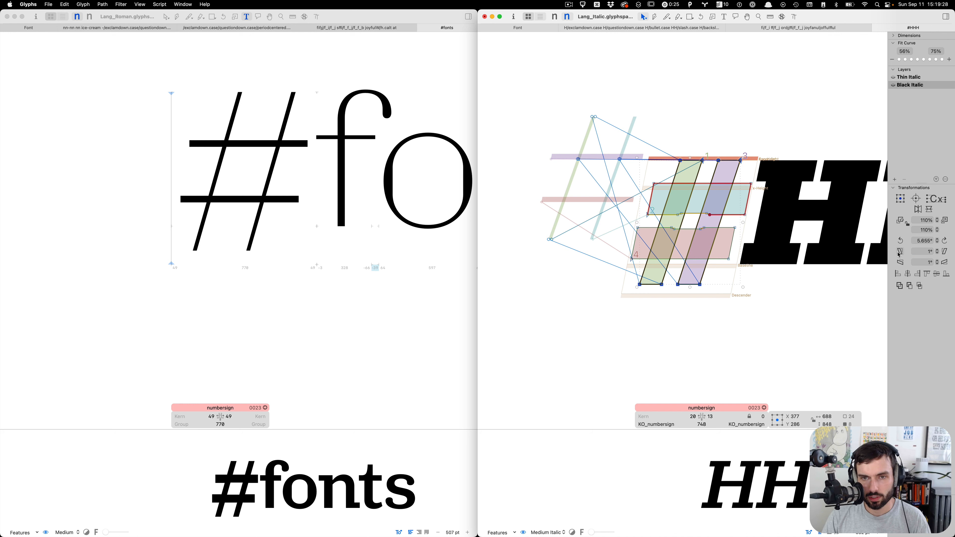
# Step: Copy the first diagonal bar of the Thin Italic numbersign into the Black Italic master as an angle reference
pyautogui.press('super+1')
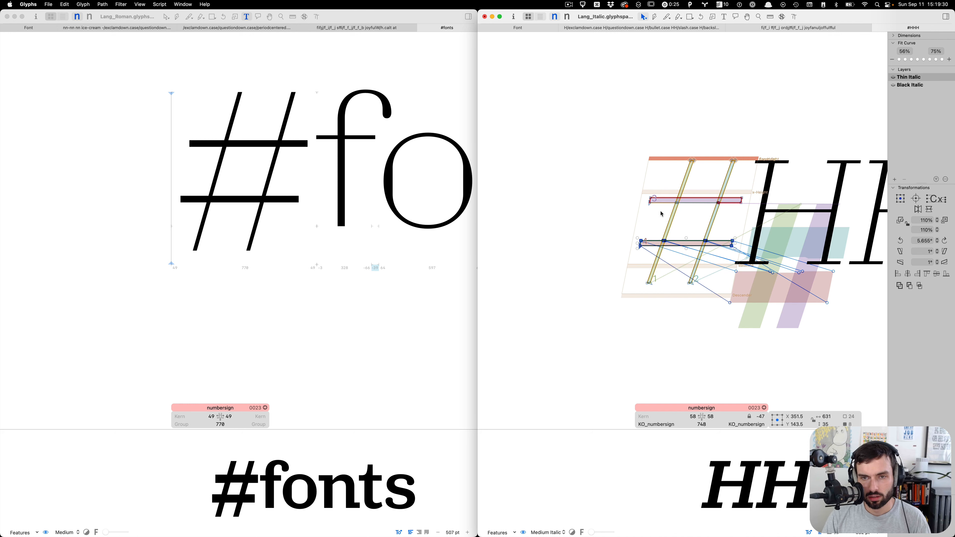
pyautogui.press('super+2')
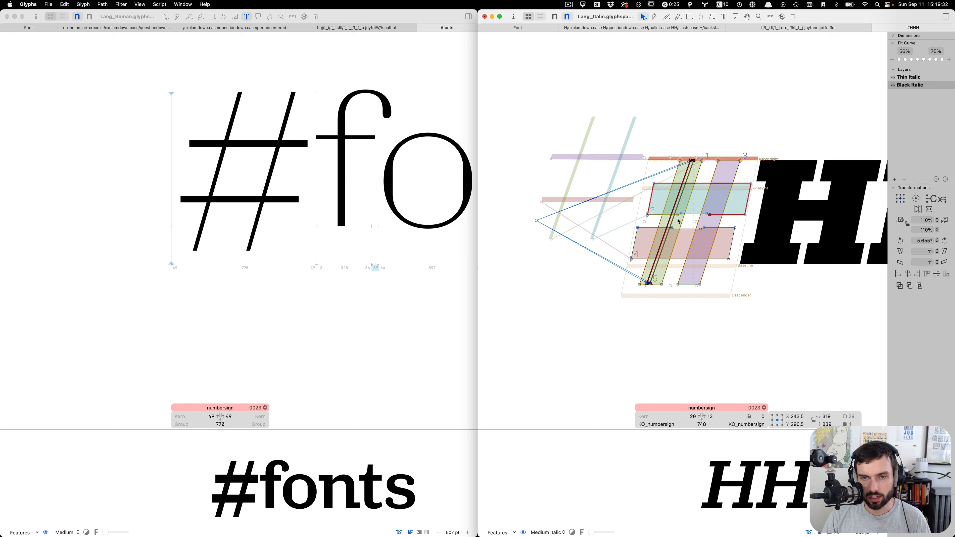
pyautogui.scroll(3, 679, 221)
pyautogui.scroll(1, 679, 221)
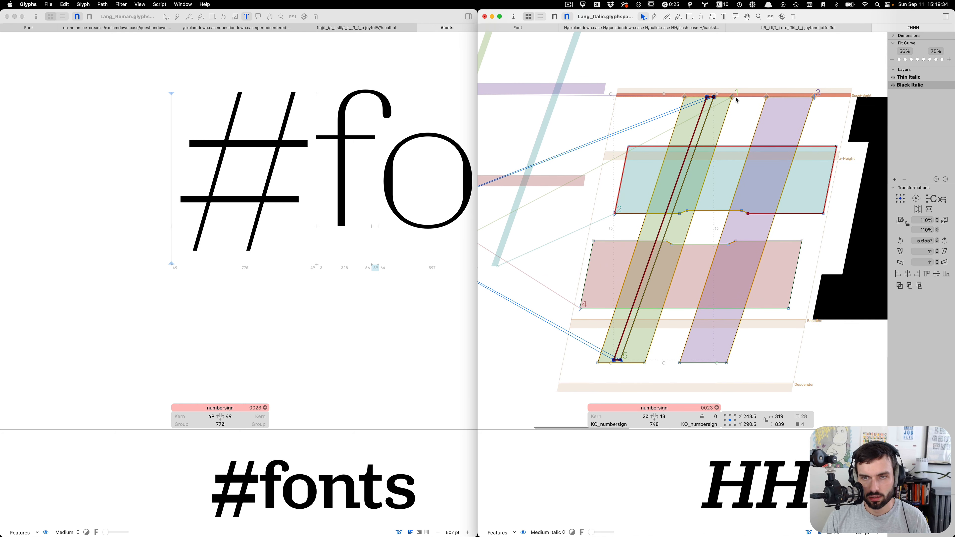
# Step: Shift the top nodes of both black diagonal bars right by about 22 units to match the reference bar's angle
pyautogui.click(726, 104)
pyautogui.moveTo(726, 104); pyautogui.dragTo(666, 107)
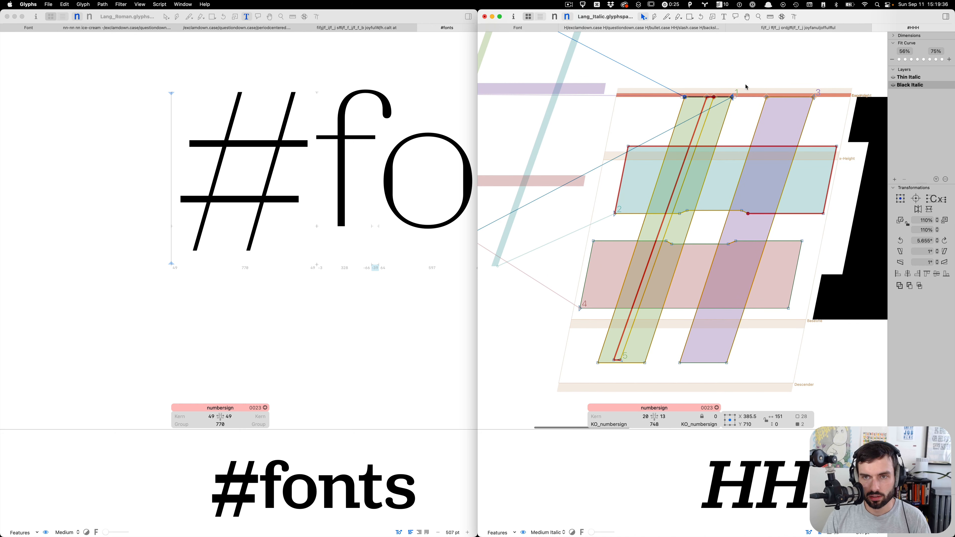
pyautogui.keyDown('shift'); pyautogui.moveTo(758, 85); pyautogui.dragTo(843, 105); pyautogui.keyUp('shift')
pyautogui.hotkey('shift', 'Right')
pyautogui.hotkey('shift', 'Right')
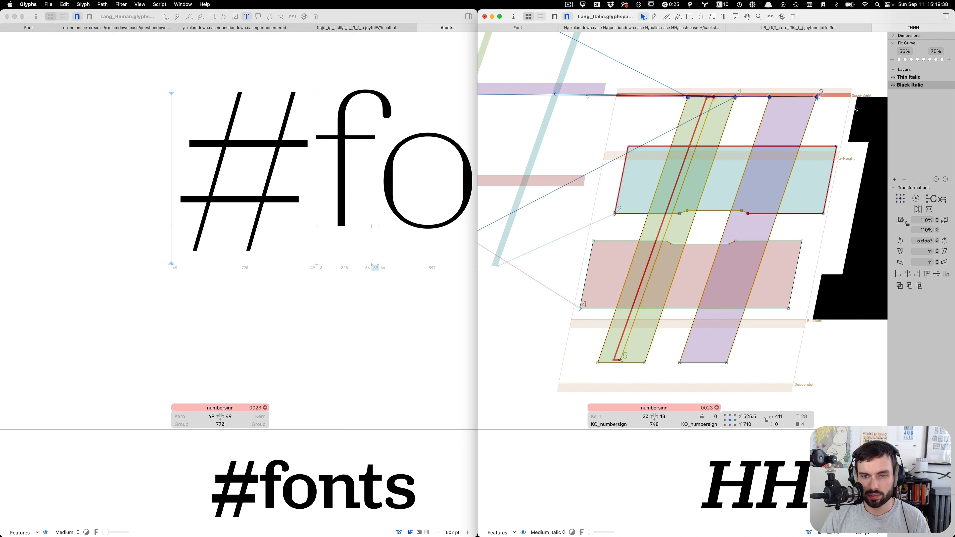
pyautogui.press('Right')
pyautogui.press('Right')
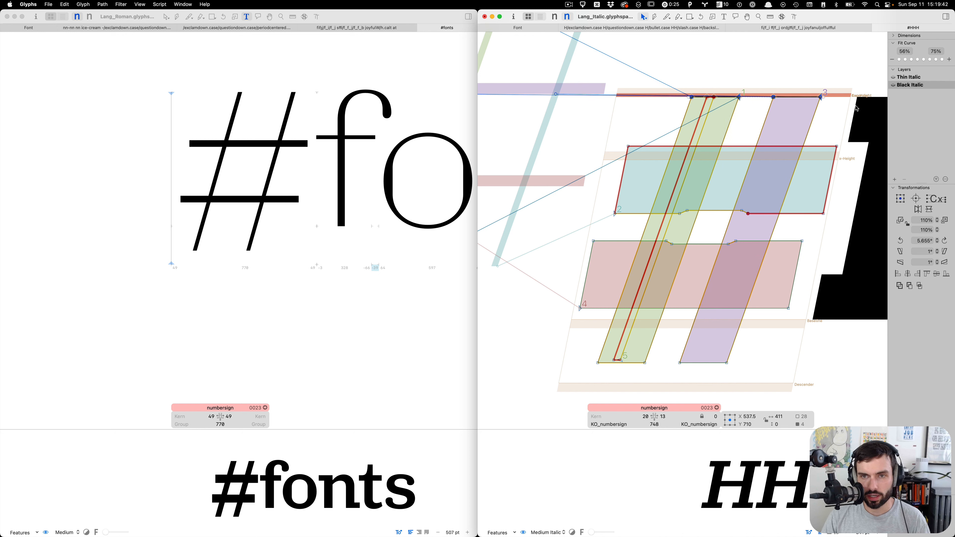
# Step: Delete the pasted thin reference bar from the Black Italic numbersign and compare its outline with the Thin Italic master
pyautogui.click(682, 73)
pyautogui.click(704, 118)
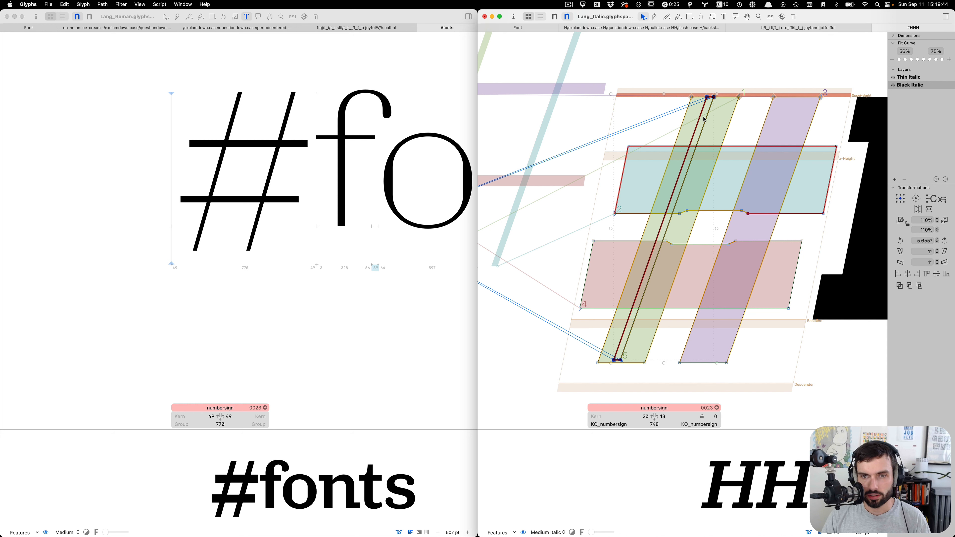
pyautogui.press('BackSpace')
pyautogui.scroll(-3, 687, 128)
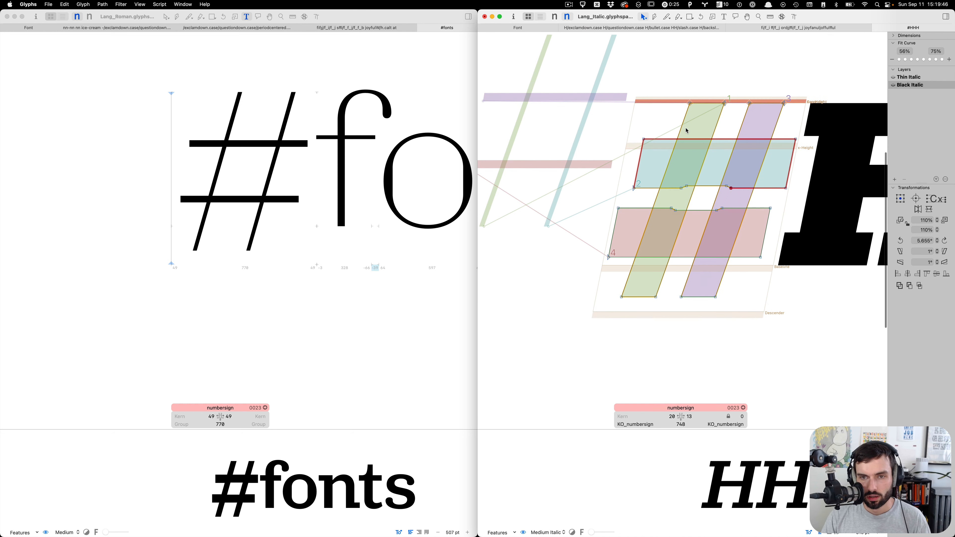
pyautogui.hscroll(2, 687, 131)
pyautogui.press('super+1')
pyautogui.press('super+2')
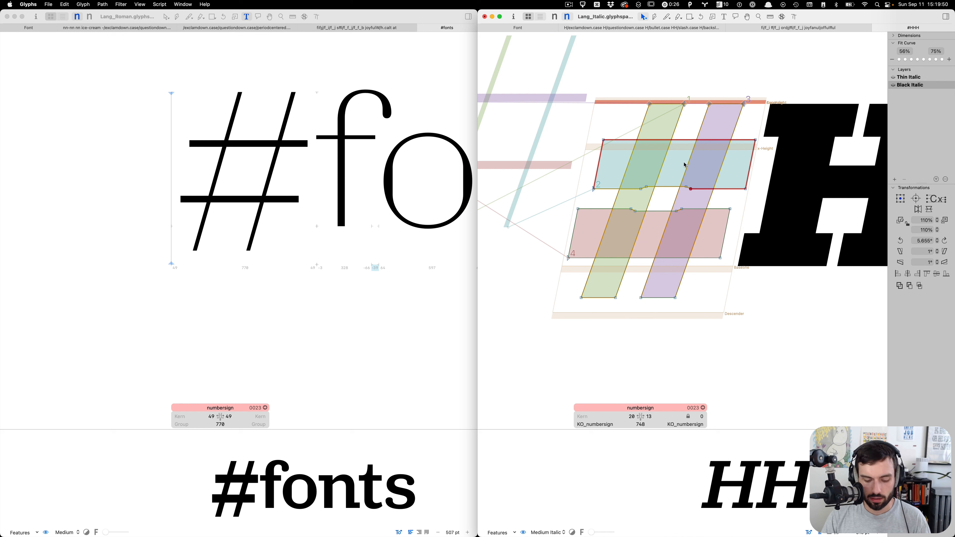
# Step: Reorder the Black Italic shapes so the second diagonal precedes the upper crossbar, matching Thin Italic, and save the font
pyautogui.press('super+alt+o')
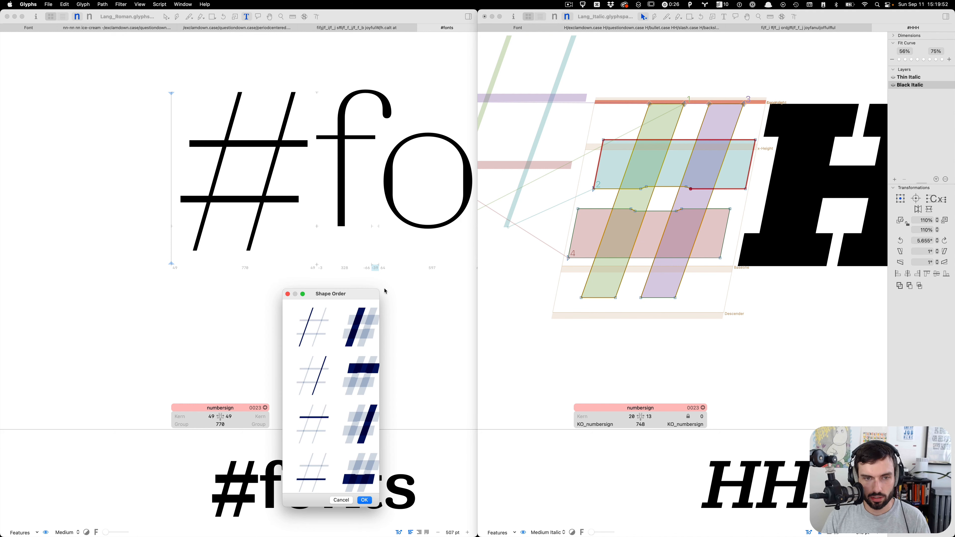
pyautogui.moveTo(378, 292); pyautogui.dragTo(588, 167)
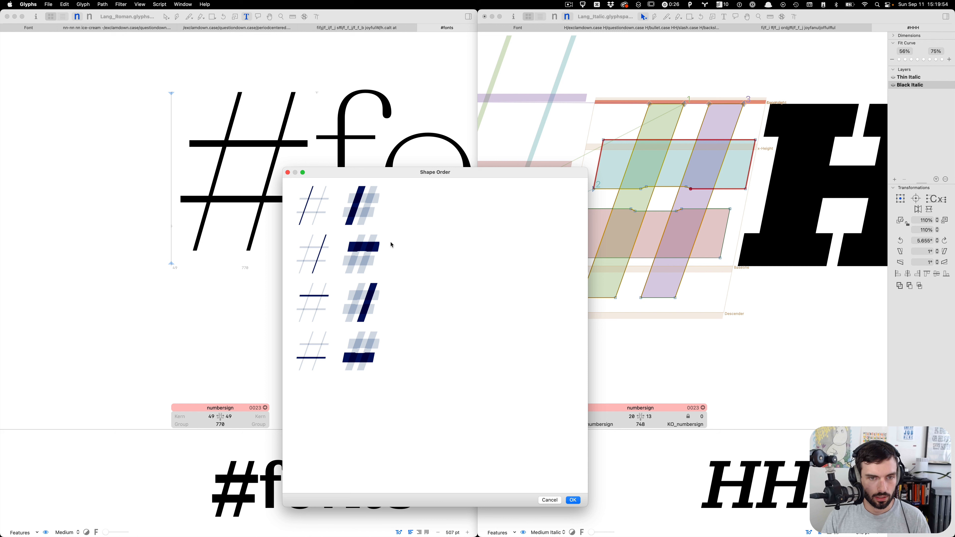
pyautogui.moveTo(358, 296); pyautogui.dragTo(359, 232)
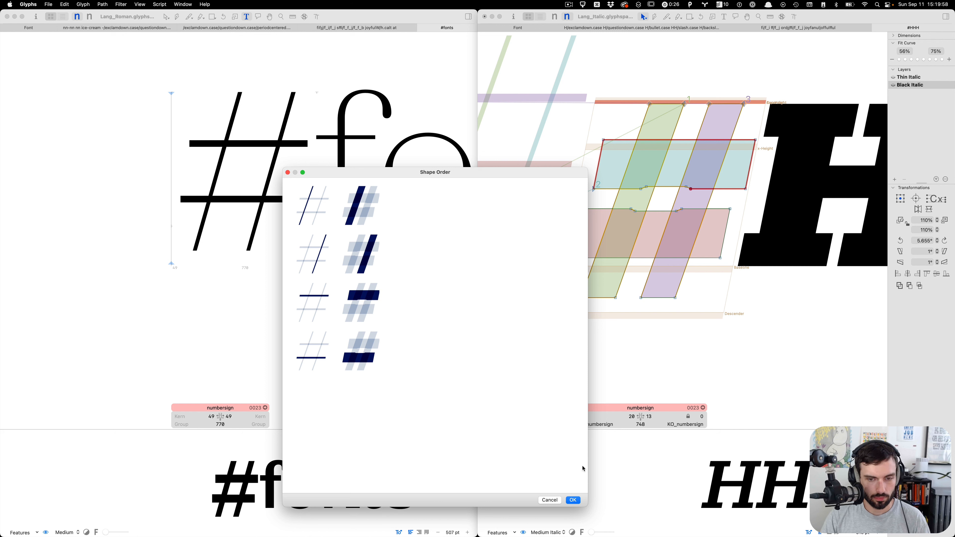
pyautogui.click(577, 500)
pyautogui.press('super+s')
# Step: Enlarge the Lang_Italic window to fill the screen, with the Black Italic numbersign in close view
pyautogui.scroll(-3, 702, 301)
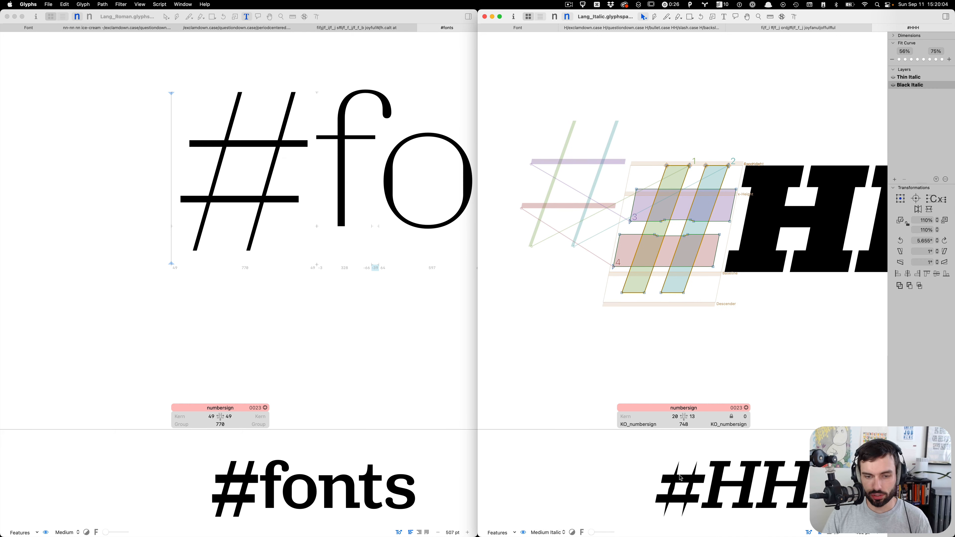
pyautogui.click(563, 534)
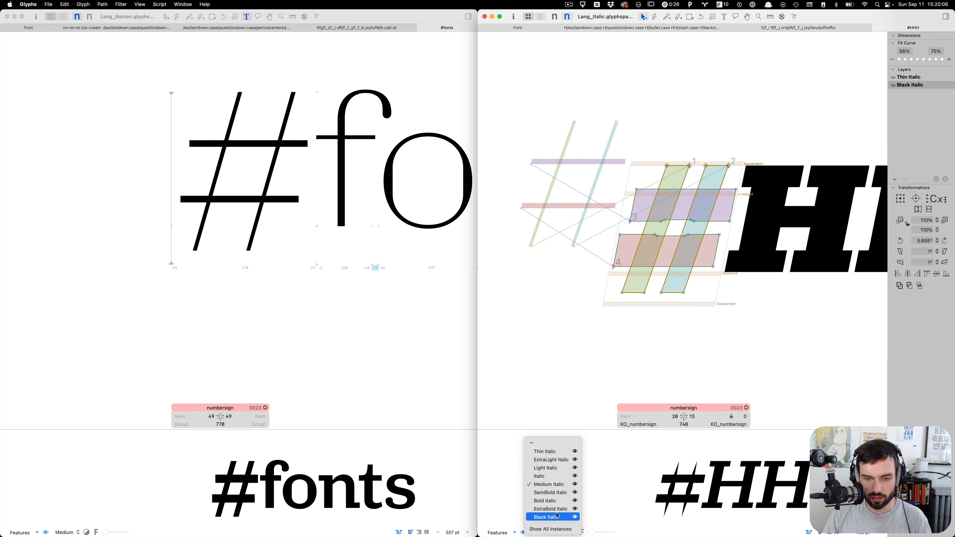
pyautogui.click(677, 500)
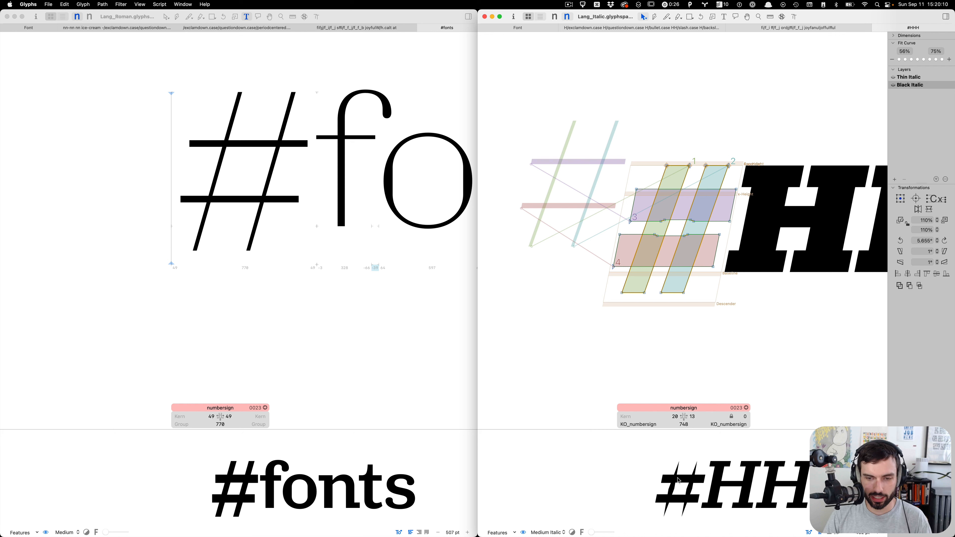
pyautogui.press('ctrl+alt+super+Return')
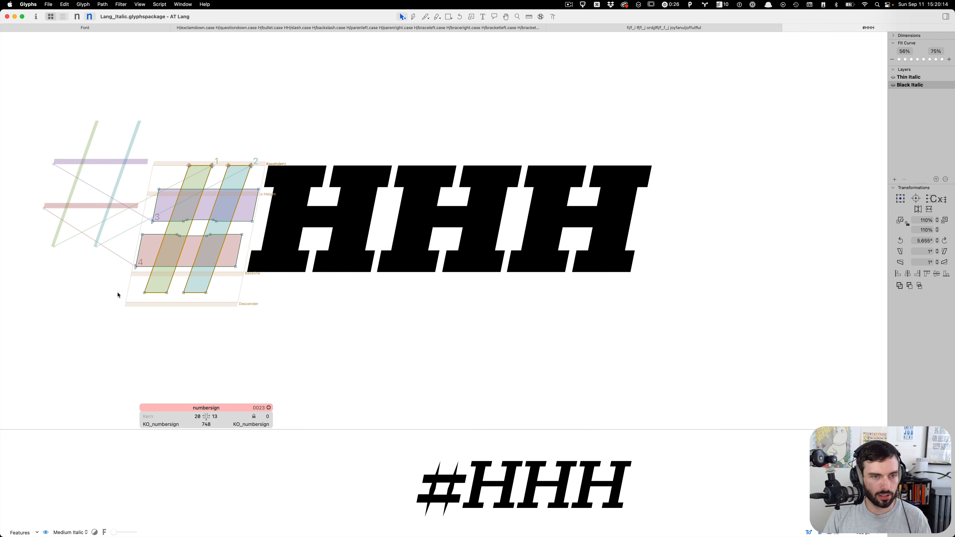
pyautogui.scroll(5, 147, 188)
pyautogui.hscroll(-4, 245, 211)
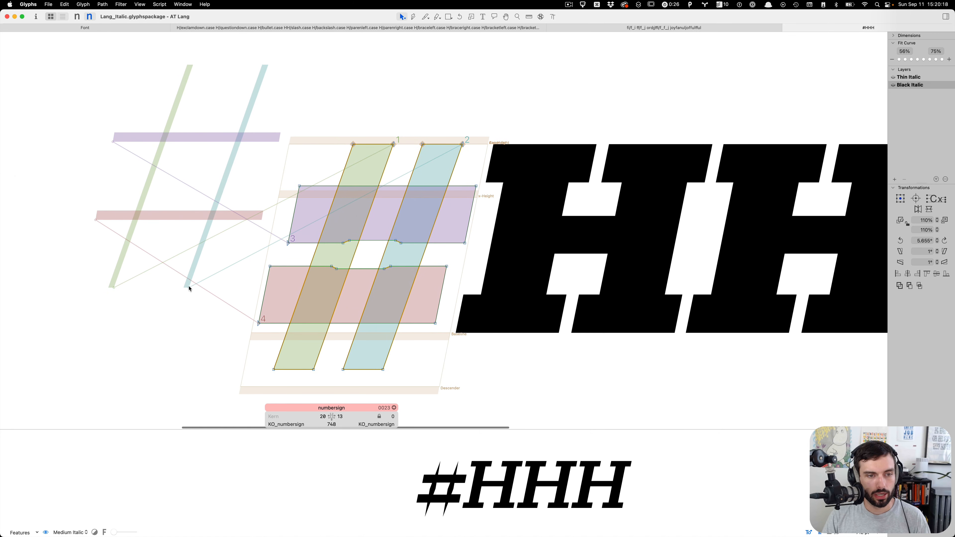
# Step: Move the Thin Italic start nodes of both diagonals to their top-right corners, matching the start nodes in Black Italic
pyautogui.moveTo(189, 286); pyautogui.dragTo(268, 64)
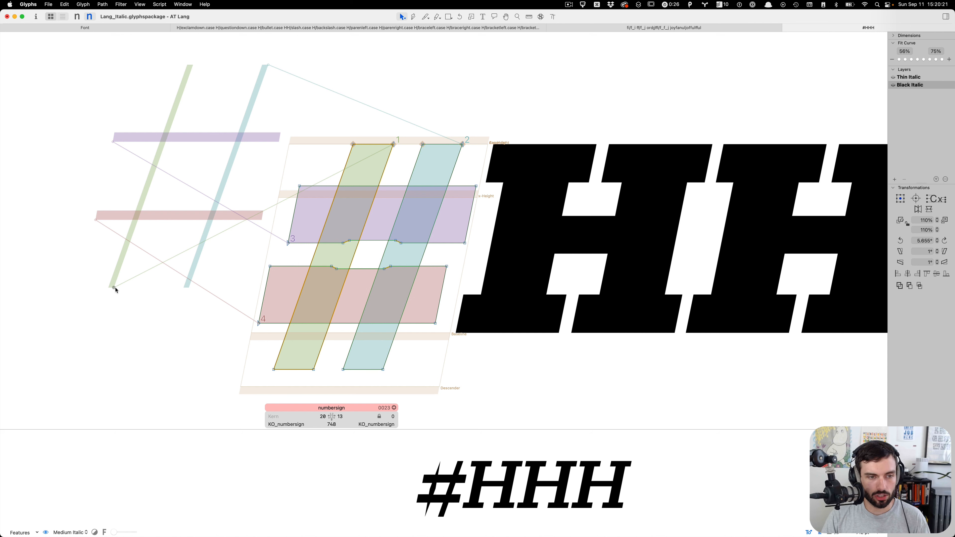
pyautogui.moveTo(114, 287); pyautogui.dragTo(194, 65)
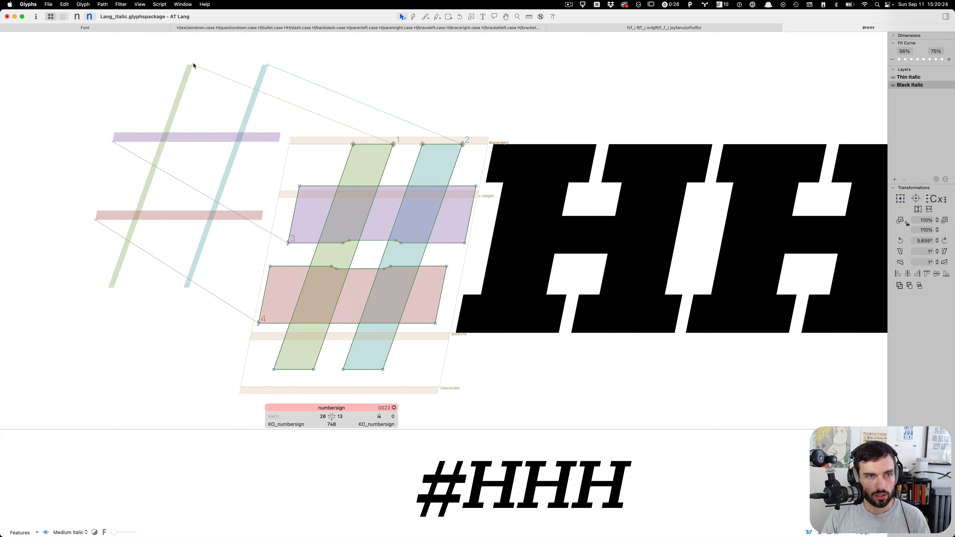
pyautogui.click(141, 4)
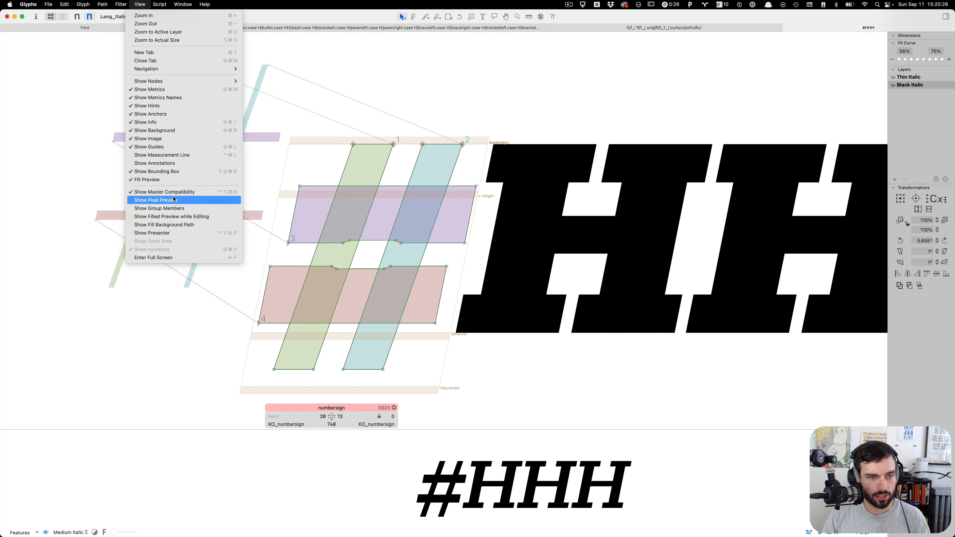
pyautogui.click(518, 86)
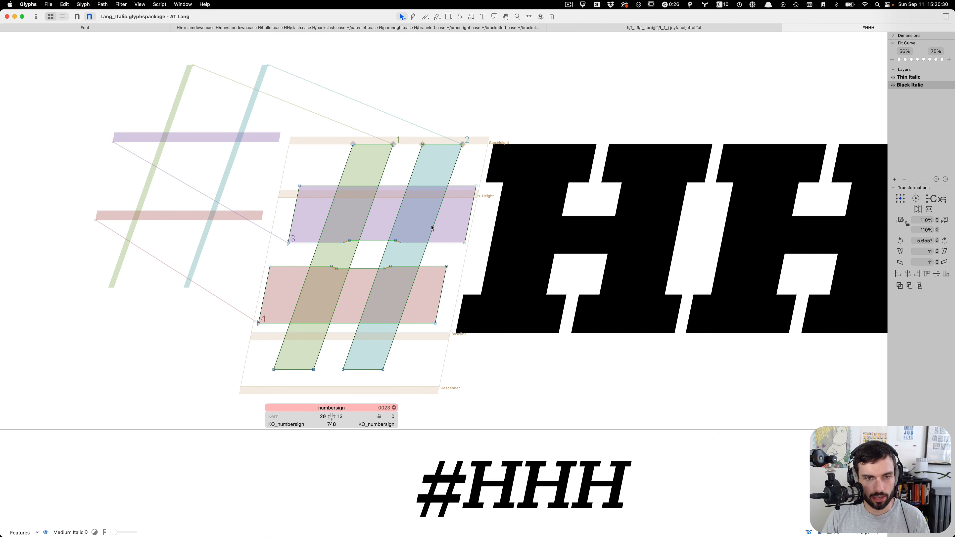
# Step: Search the italic font's glyphs for "numbersign.c" from the cursor position after the numbersign
pyautogui.scroll(-3, 432, 228)
pyautogui.press('t')
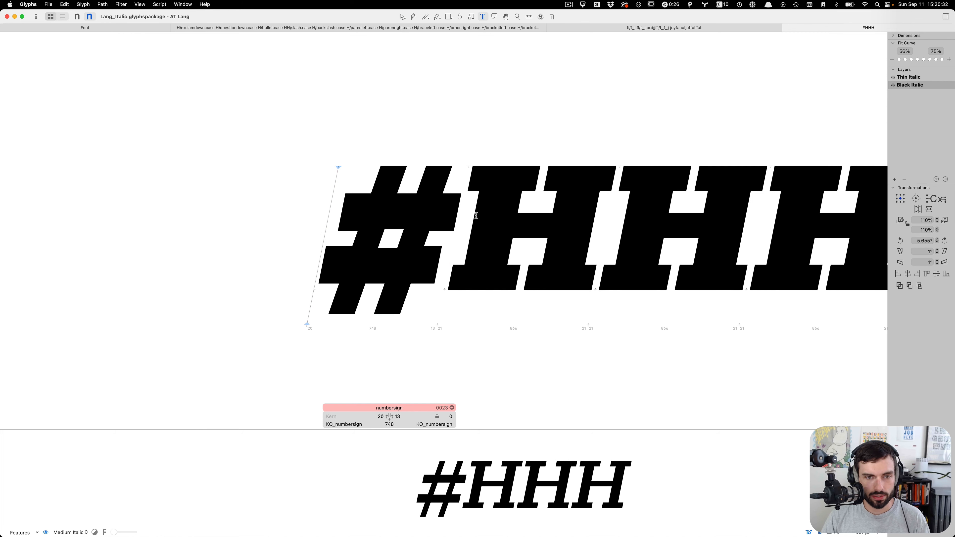
pyautogui.click(476, 215)
pyautogui.press('super+f')
pyautogui.write('numbersign.c')
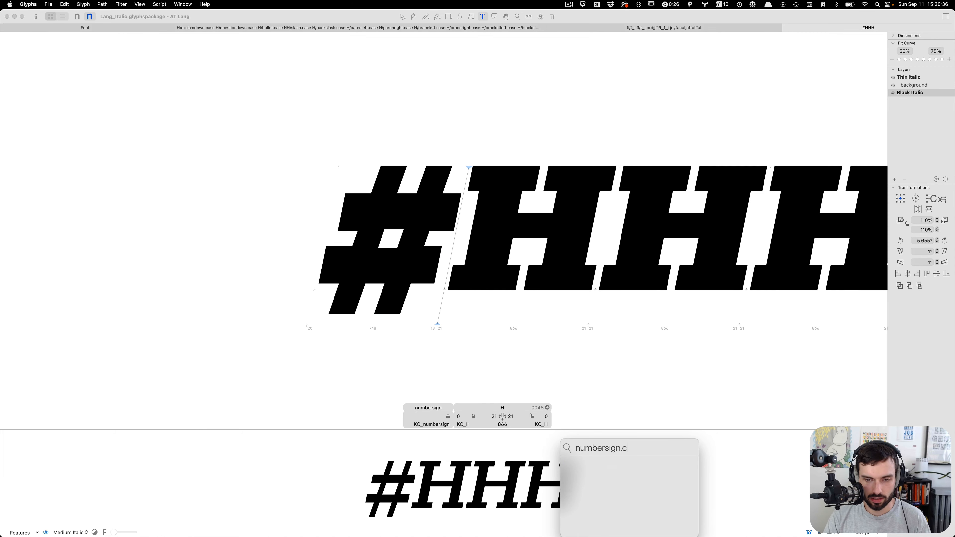
pyautogui.press('Escape')
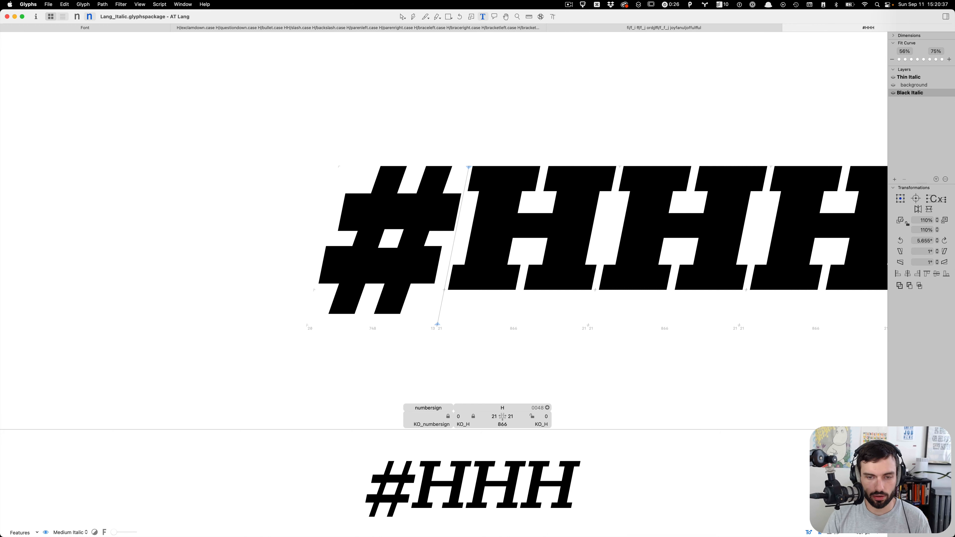
# Step: Switch to the Lang_Roman window showing the #fonts text
pyautogui.click(289, 176)
pyautogui.hotkey('ctrl', 'Up')
pyautogui.click(193, 222)
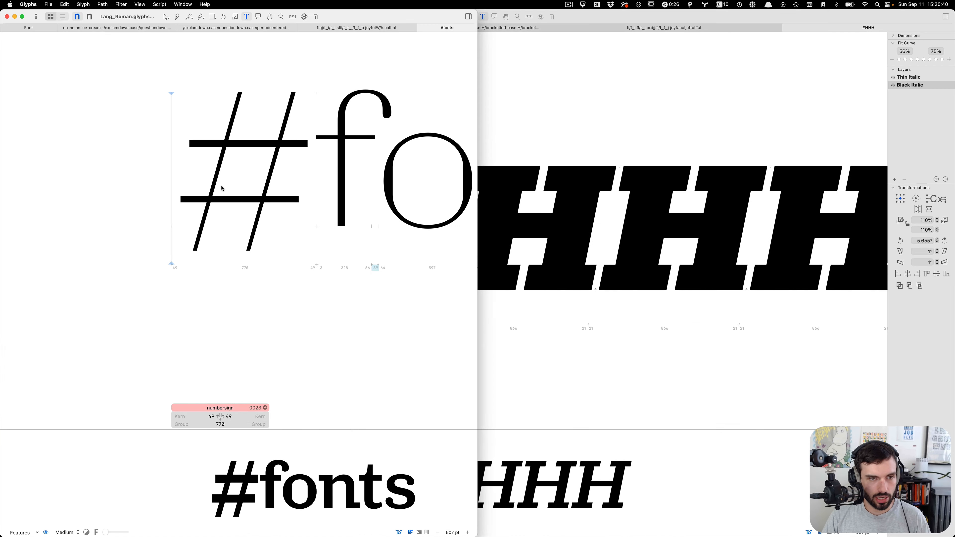
# Step: Insert the numbersign.001 glyph on a new line below the #fonts text
pyautogui.scroll(-10, 255, 166)
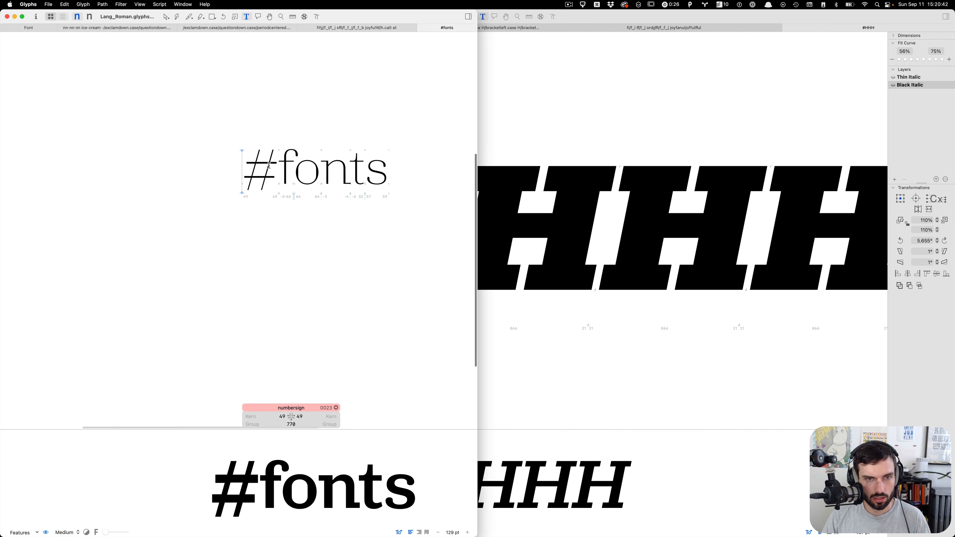
pyautogui.hscroll(2, 255, 163)
pyautogui.press('Down')
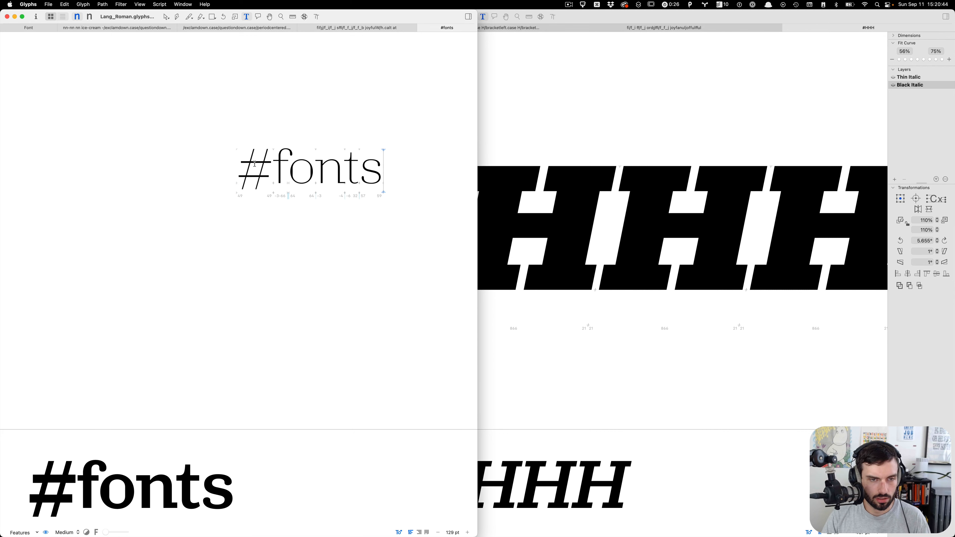
pyautogui.press('Return')
pyautogui.press('super+f')
pyautogui.write('number')
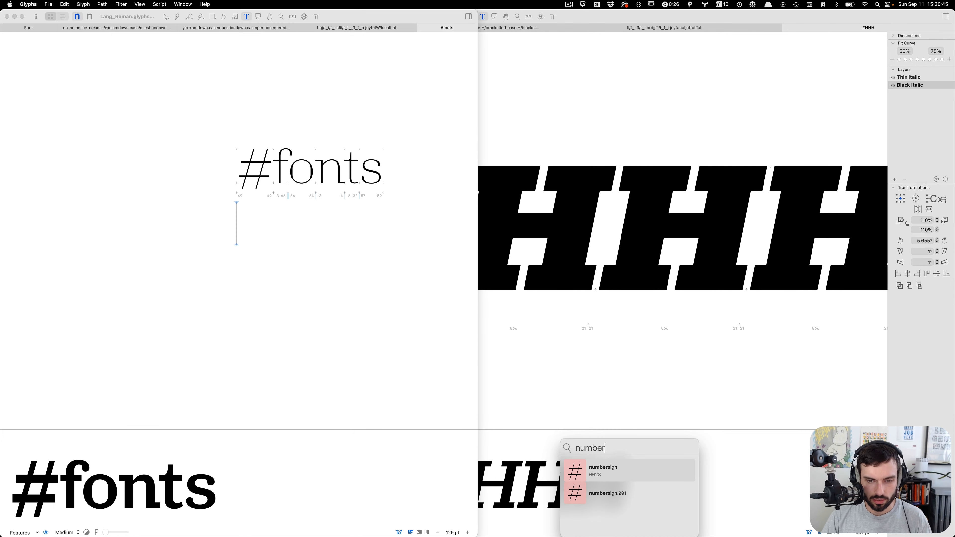
pyautogui.press('Down')
pyautogui.press('Return')
pyautogui.scroll(3, 169, 150)
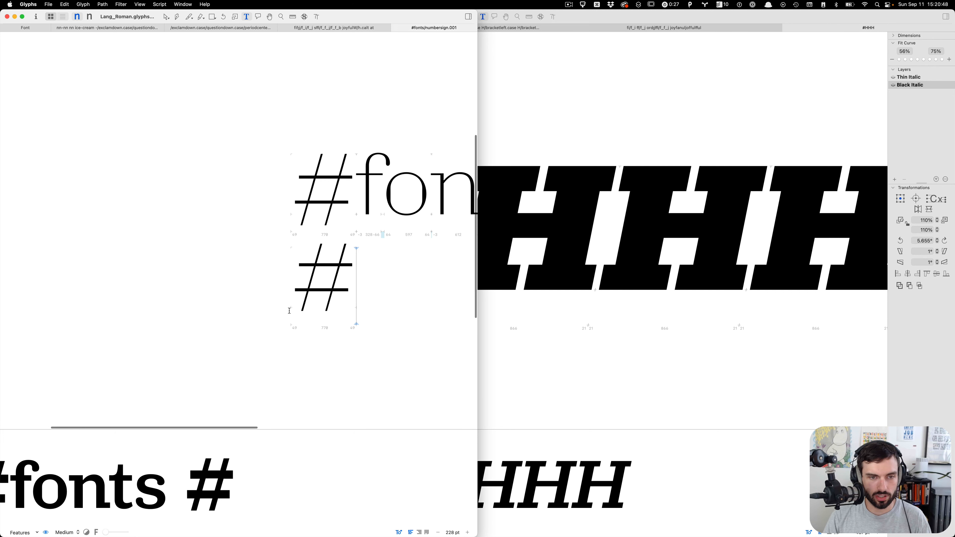
# Step: Rename the roman glyph numbersign.001 to numbersign.case
pyautogui.click(320, 305)
pyautogui.scroll(5, 371, 284)
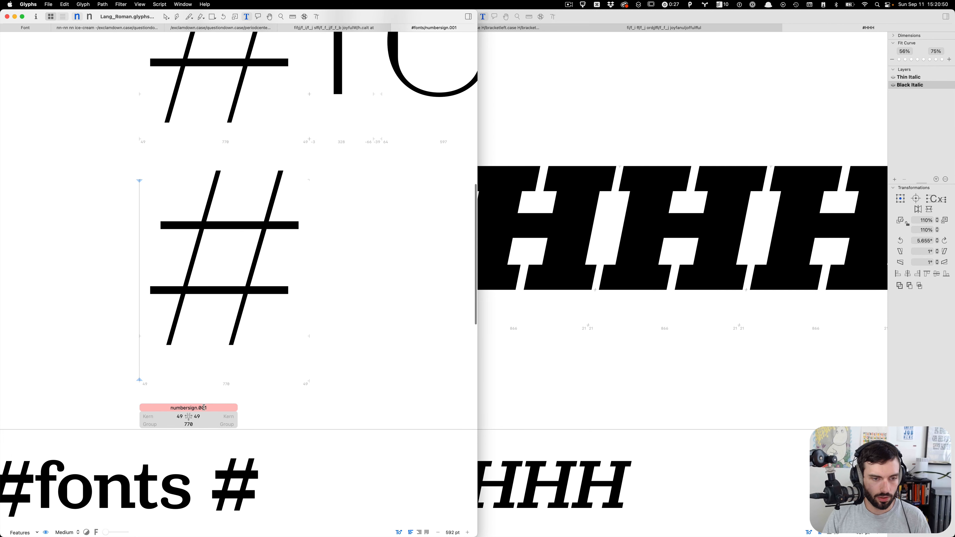
pyautogui.doubleClick(200, 409)
pyautogui.write('case')
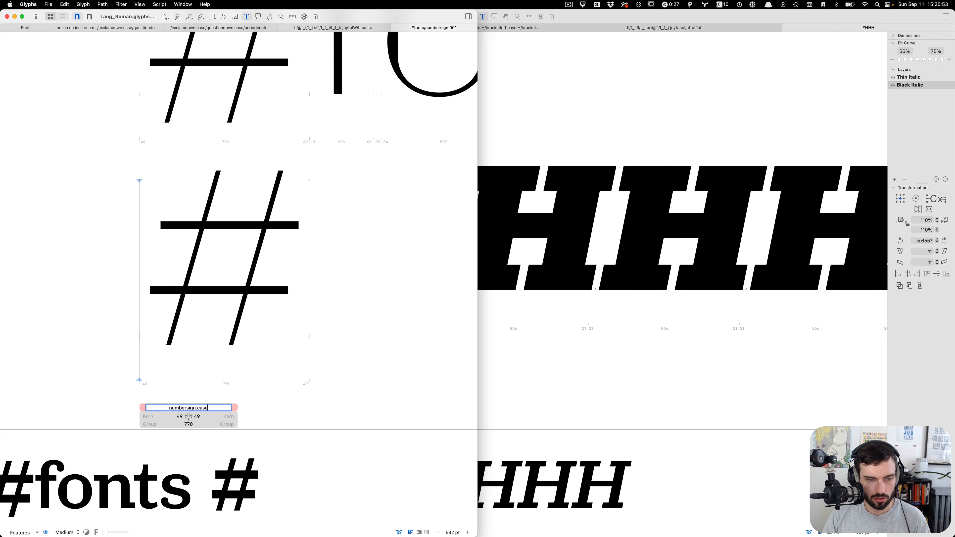
pyautogui.press('Return')
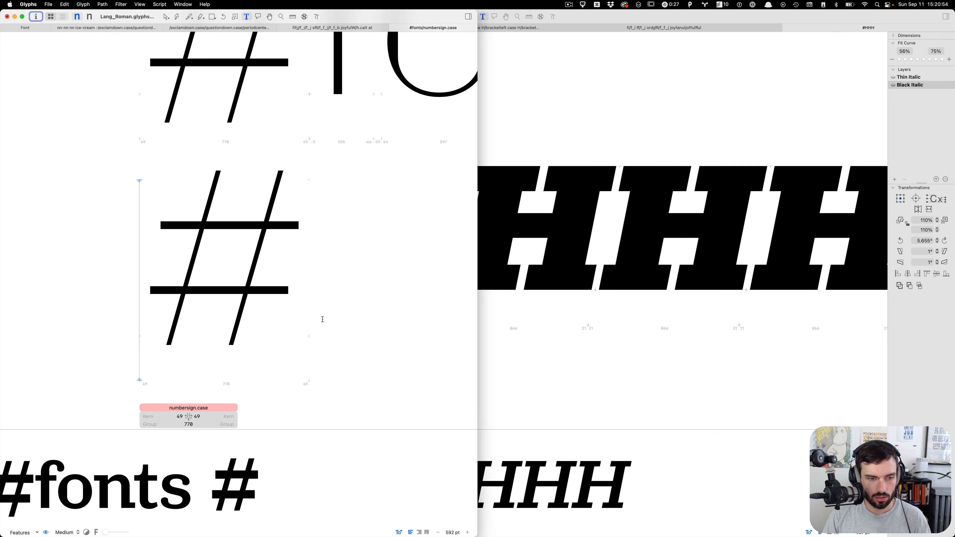
# Step: Duplicate the numbersign in the Lang_Italic window and name the copy numbersign.case
pyautogui.click(622, 358)
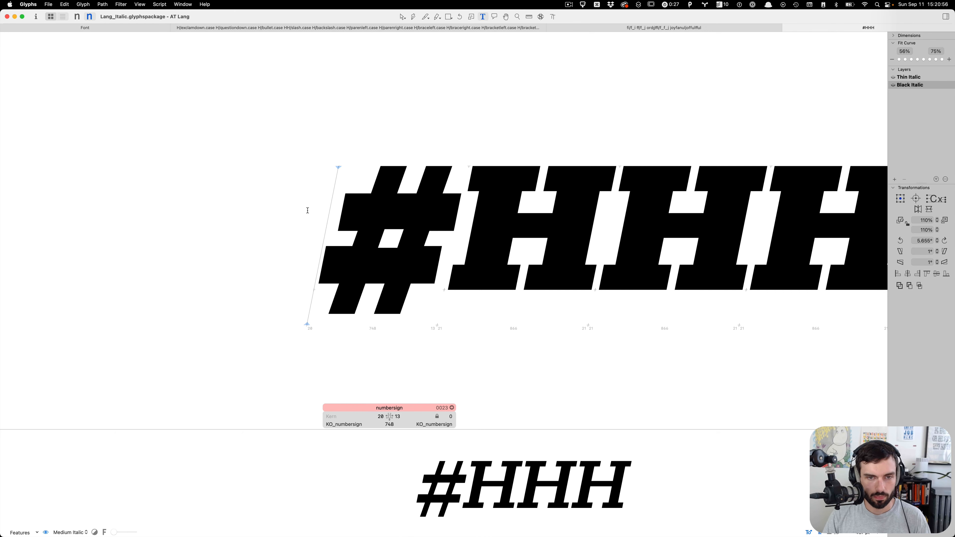
pyautogui.press('super+d')
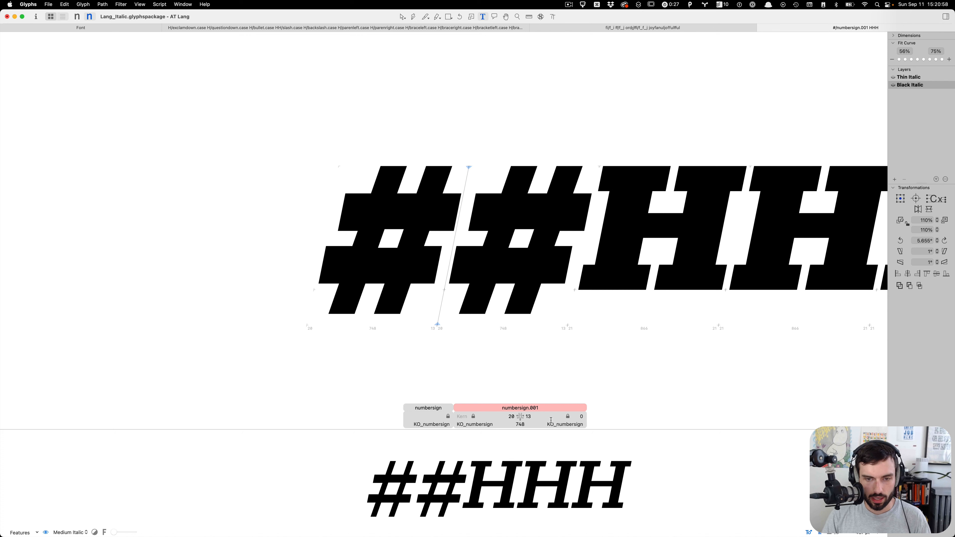
pyautogui.doubleClick(532, 408)
pyautogui.write('case')
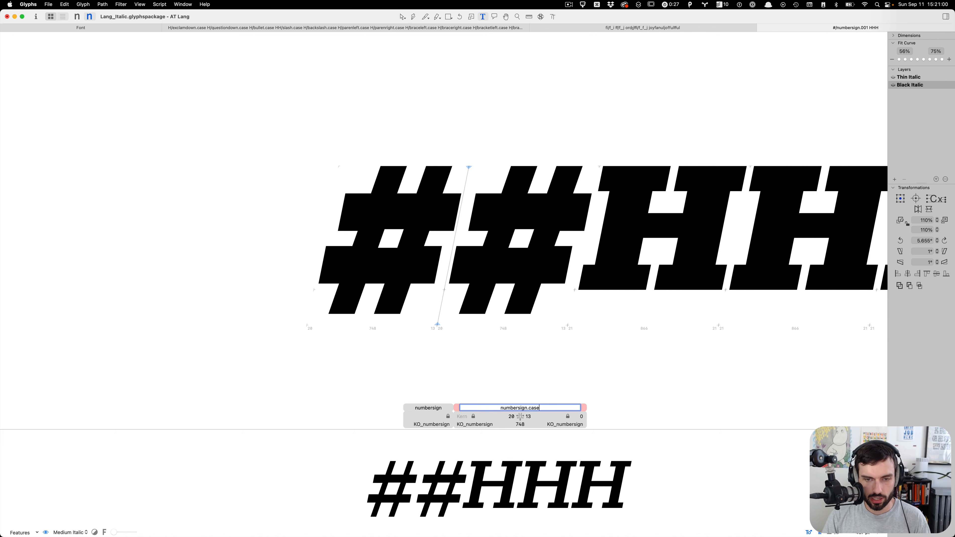
pyautogui.press('Return')
# Step: Move both diagonal bars of the Black Italic numbersign.case up 40 units
pyautogui.click(529, 232)
pyautogui.press('Escape')
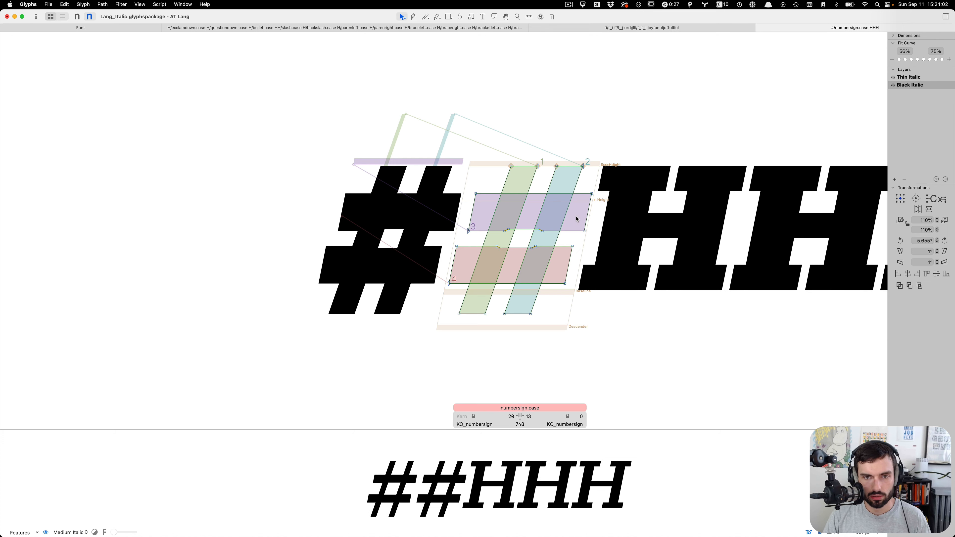
pyautogui.scroll(5, 577, 219)
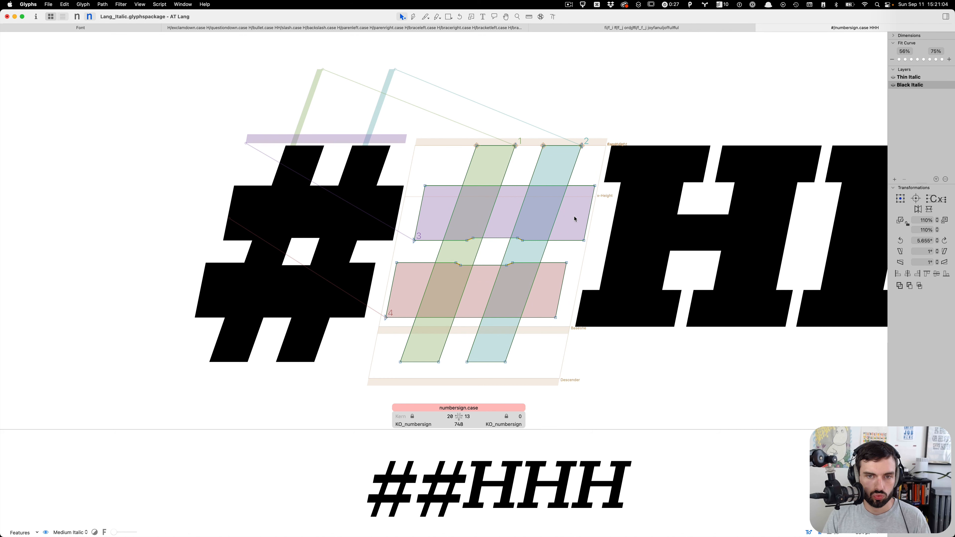
pyautogui.doubleClick(569, 168)
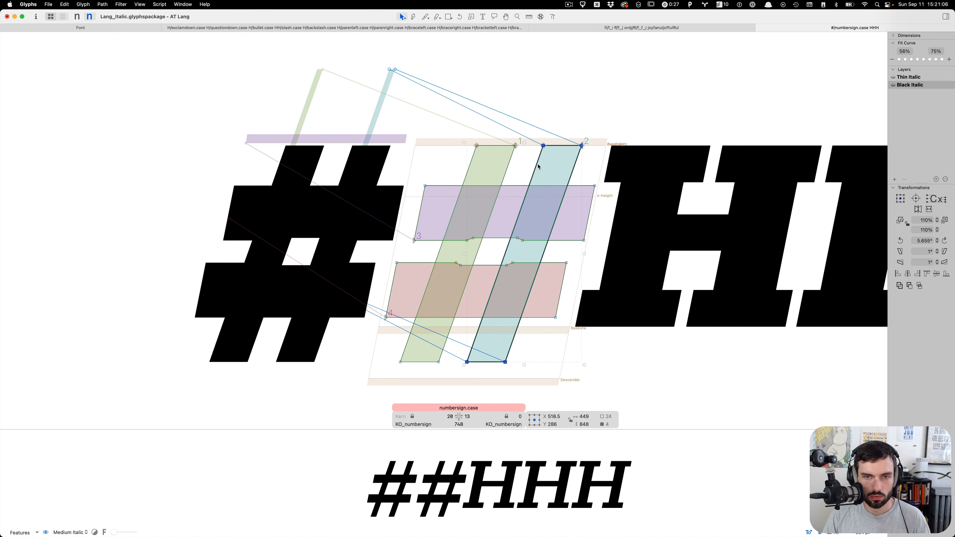
pyautogui.scroll(1, 483, 158)
pyautogui.keyDown('shift'); pyautogui.doubleClick(483, 150); pyautogui.keyUp('shift')
pyautogui.hotkey('shift', 'Up')
pyautogui.hotkey('shift', 'Up')
pyautogui.hotkey('shift', 'Up')
pyautogui.hotkey('shift', 'Up')
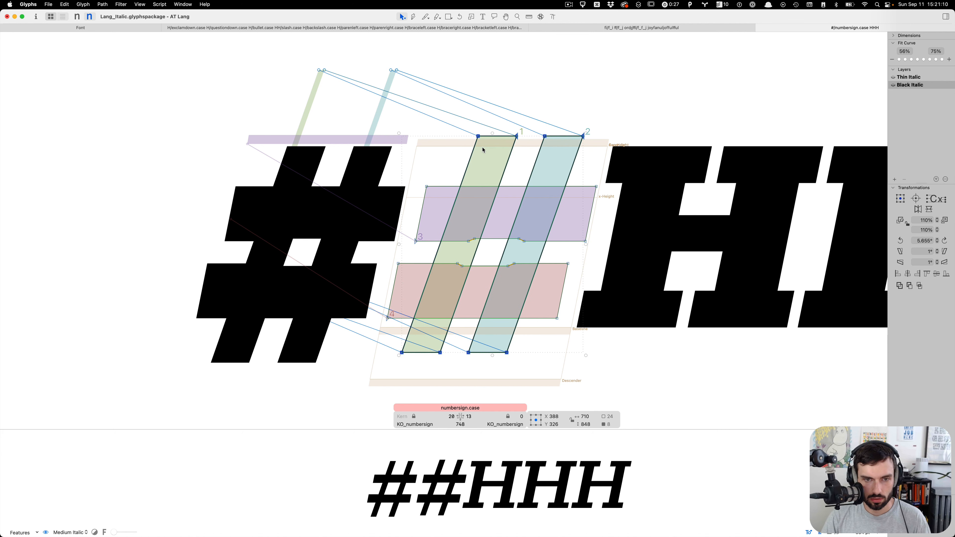
pyautogui.click(494, 380)
# Step: Add a guide along the left edge of the first diagonal bar in numbersign.case
pyautogui.scroll(5, 494, 380)
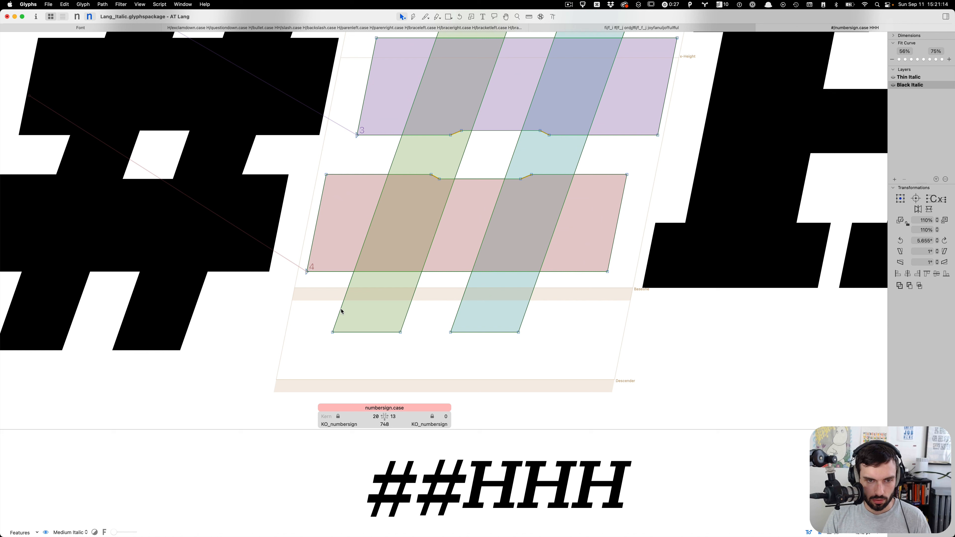
pyautogui.rightClick(341, 310)
pyautogui.click(573, 350)
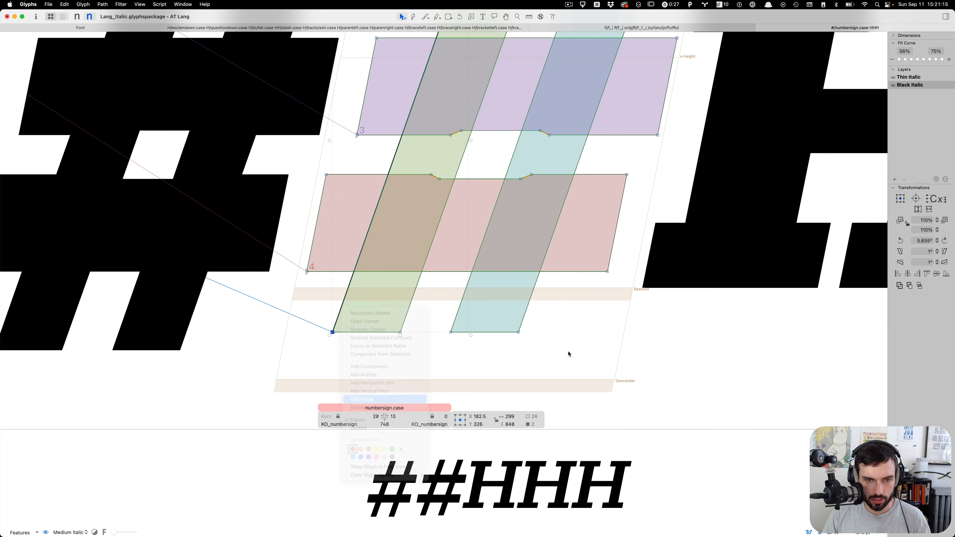
# Step: Raise the bottom nodes of both diagonals to Y -40 and shift them to X 259.5 to follow the guide's angle
pyautogui.moveTo(571, 353); pyautogui.dragTo(349, 296)
pyautogui.hotkey('shift', 'Left')
pyautogui.hotkey('shift', 'Down')
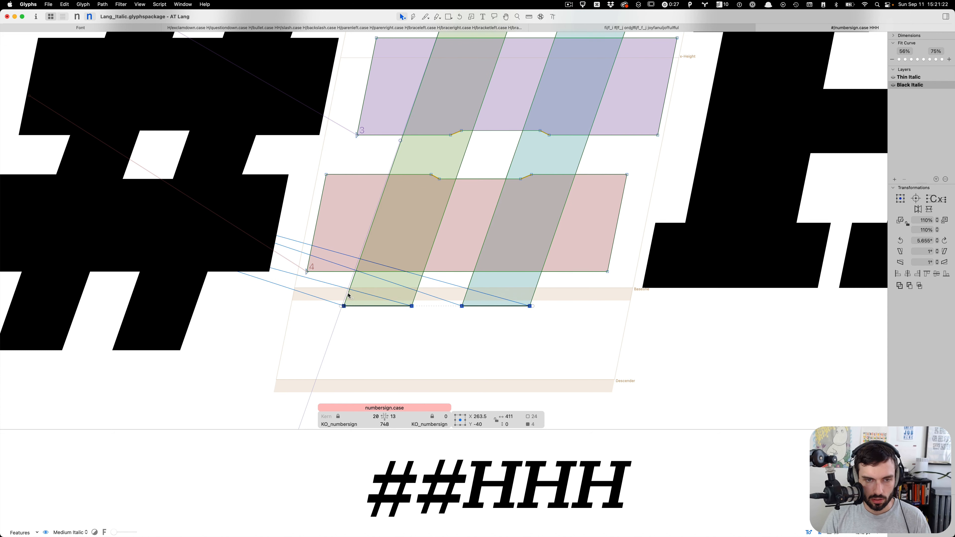
pyautogui.press('Left')
pyautogui.press('Left')
pyautogui.press('Left')
pyautogui.press('Left')
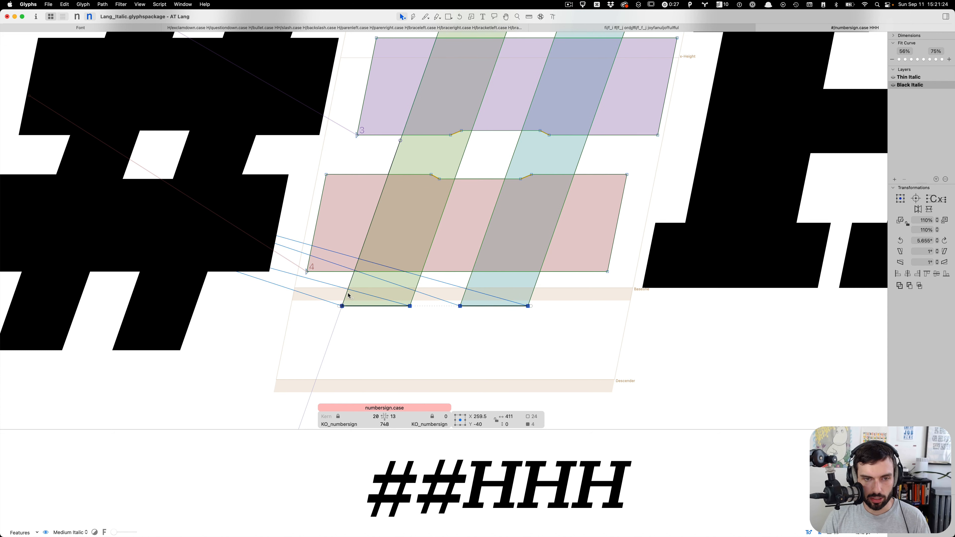
pyautogui.click(410, 286)
# Step: Move both crossbars of numbersign.case up 50 units
pyautogui.scroll(-3, 448, 278)
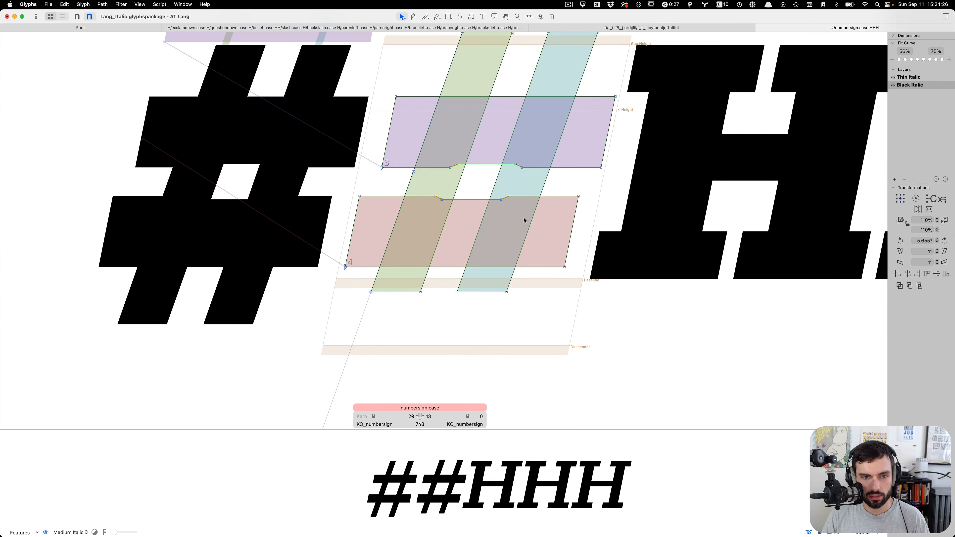
pyautogui.scroll(3, 523, 218)
pyautogui.scroll(1, 581, 215)
pyautogui.doubleClick(583, 236)
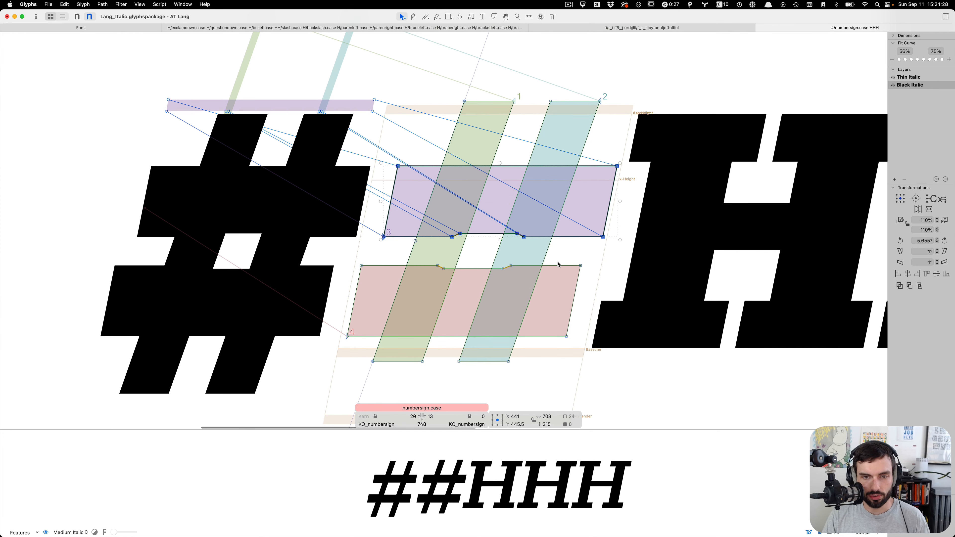
pyautogui.keyDown('shift'); pyautogui.doubleClick(553, 272); pyautogui.keyUp('shift')
pyautogui.hotkey('shift', 'Up')
pyautogui.hotkey('shift', 'Up')
pyautogui.hotkey('shift', 'Up')
pyautogui.hotkey('shift', 'Up')
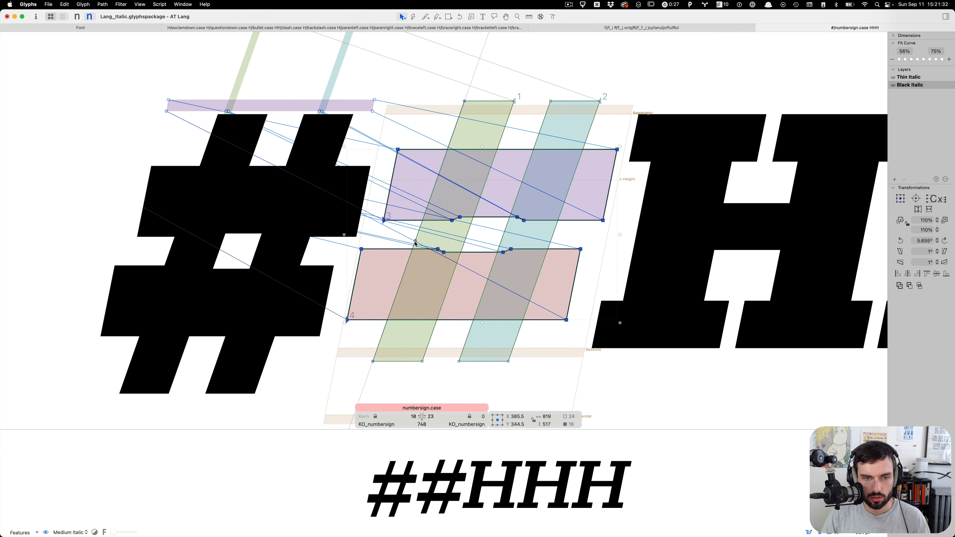
# Step: Show measurements on the guide, shifted inside the first diagonal, and raise both crossbars about 10 units to balance the diagonal's ends
pyautogui.moveTo(415, 241); pyautogui.dragTo(429, 241)
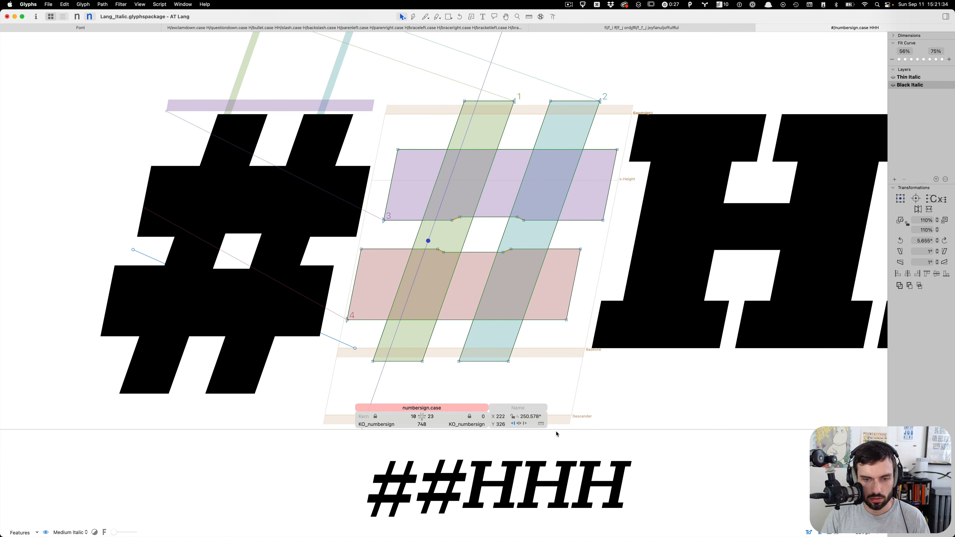
pyautogui.click(541, 424)
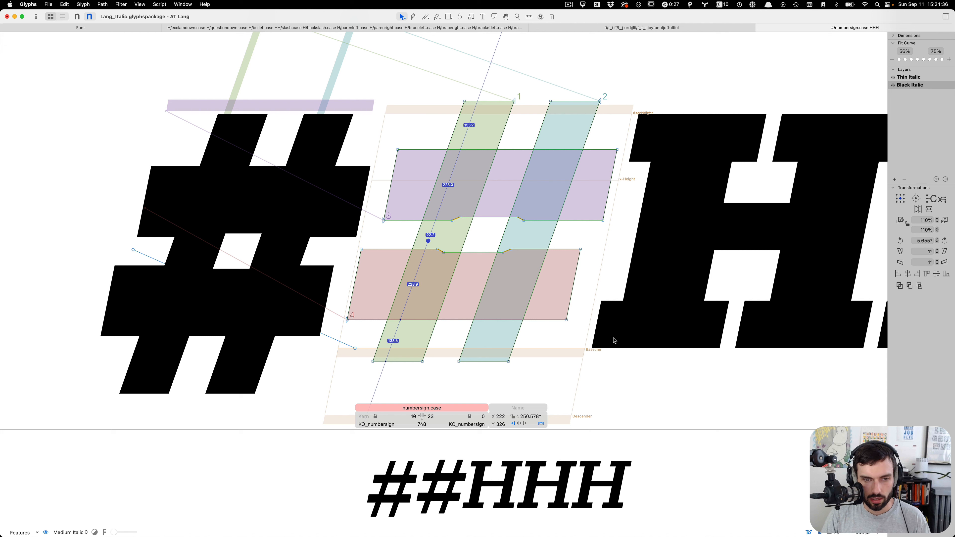
pyautogui.moveTo(675, 143); pyautogui.dragTo(211, 329)
pyautogui.hotkey('shift', 'Up')
pyautogui.hotkey('shift', 'Up')
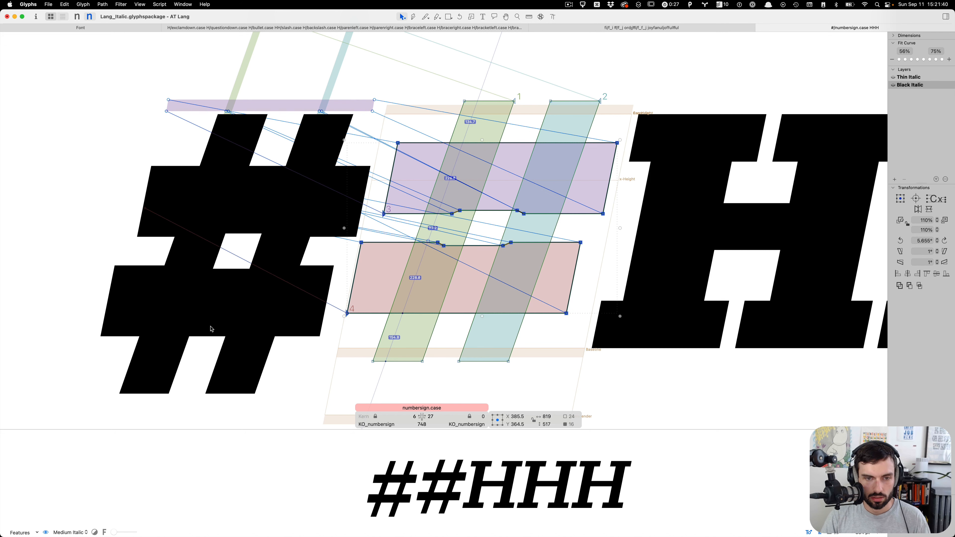
pyautogui.hotkey('shift', 'Down')
pyautogui.press('Up')
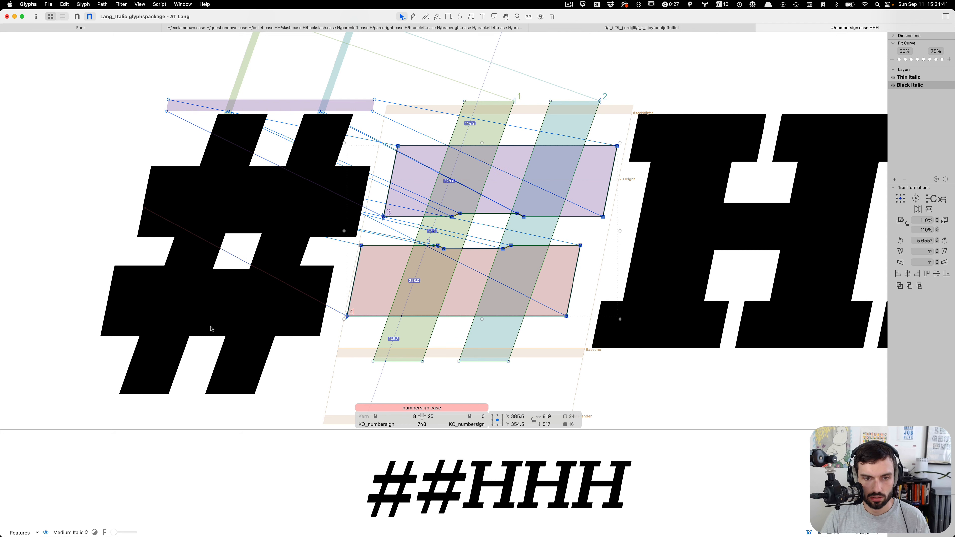
pyautogui.click(210, 328)
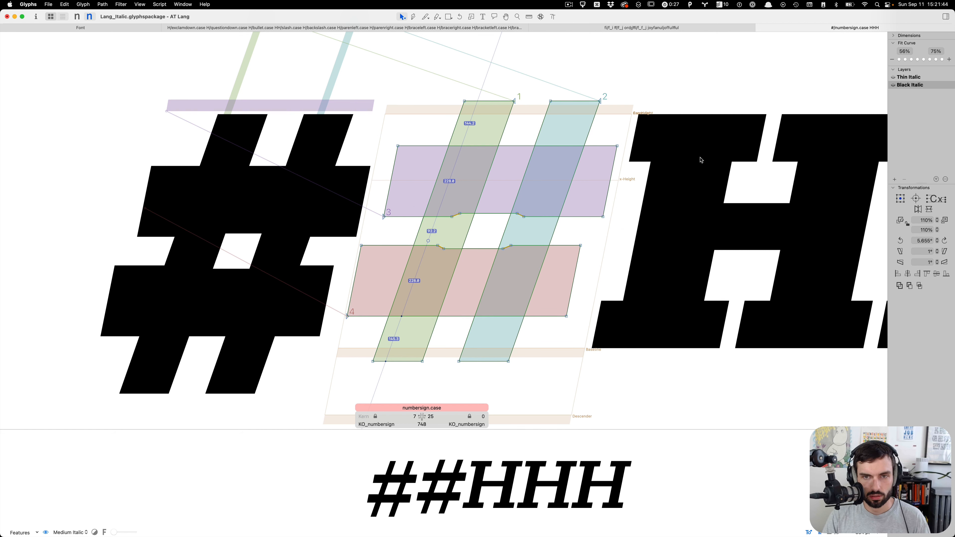
# Step: Nudge both crossbars of the Black Italic numbersign.case right until their combined centre is at X 393.5, Y 355.5
pyautogui.moveTo(670, 141); pyautogui.dragTo(279, 329)
pyautogui.press('Right')
pyautogui.press('Right')
pyautogui.press('Right')
pyautogui.press('Right')
pyautogui.press('Right')
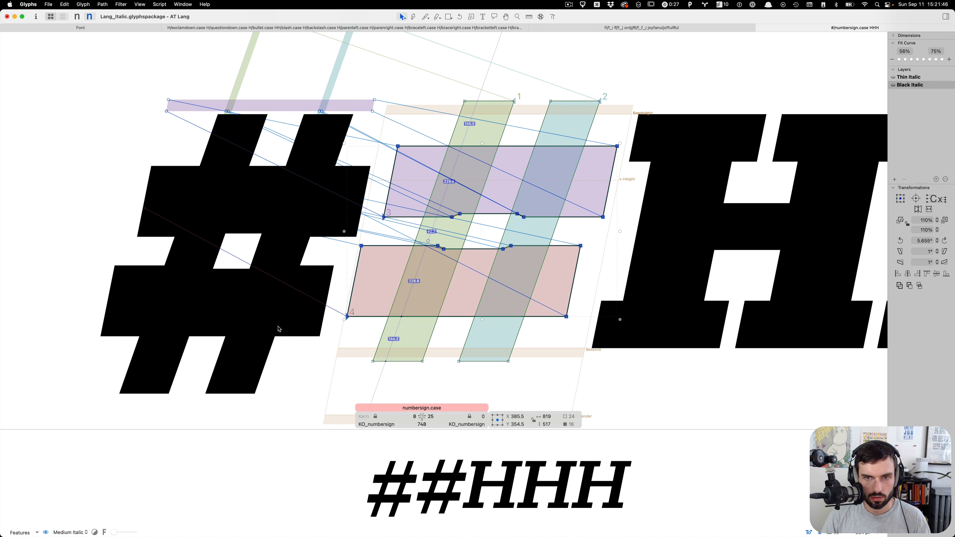
pyautogui.press('Right')
pyautogui.press('Up')
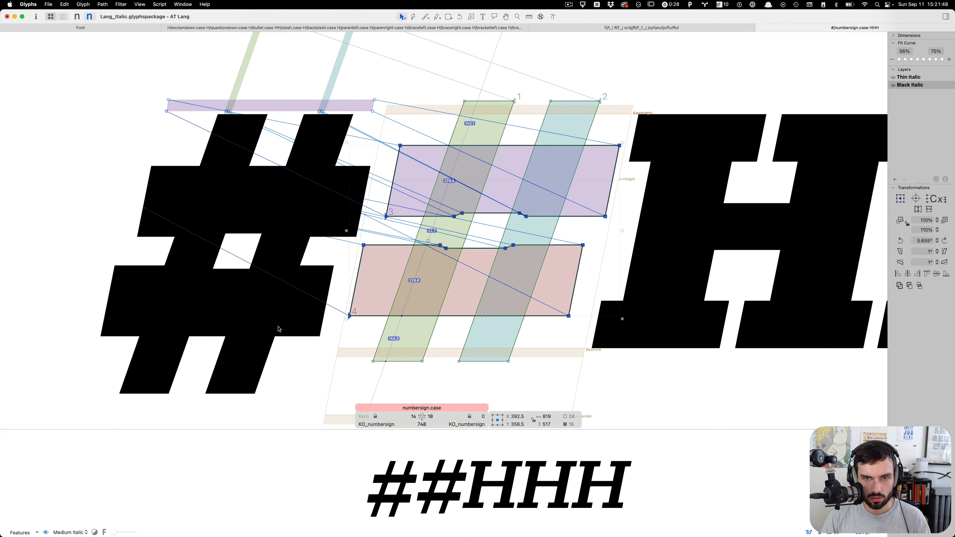
pyautogui.press('Right')
pyautogui.press('Right')
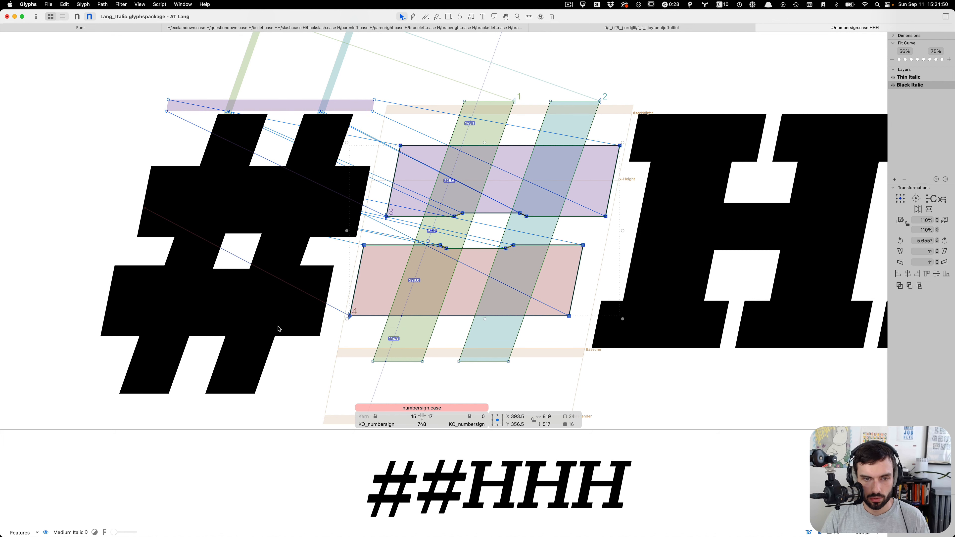
pyautogui.press('Down')
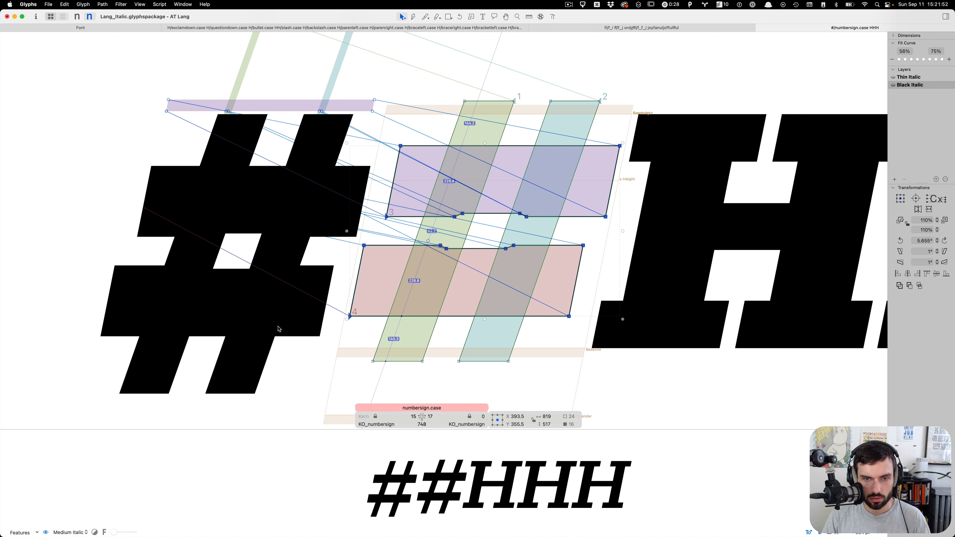
# Step: Shift both diagonals of the Black Italic numbersign.case left by 1 unit
pyautogui.doubleClick(519, 348)
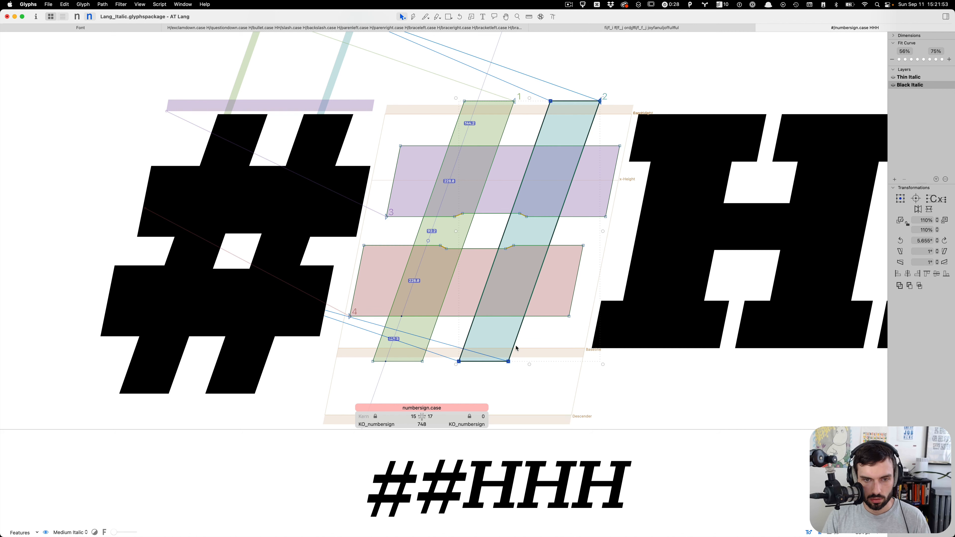
pyautogui.keyDown('shift'); pyautogui.doubleClick(429, 342); pyautogui.keyUp('shift')
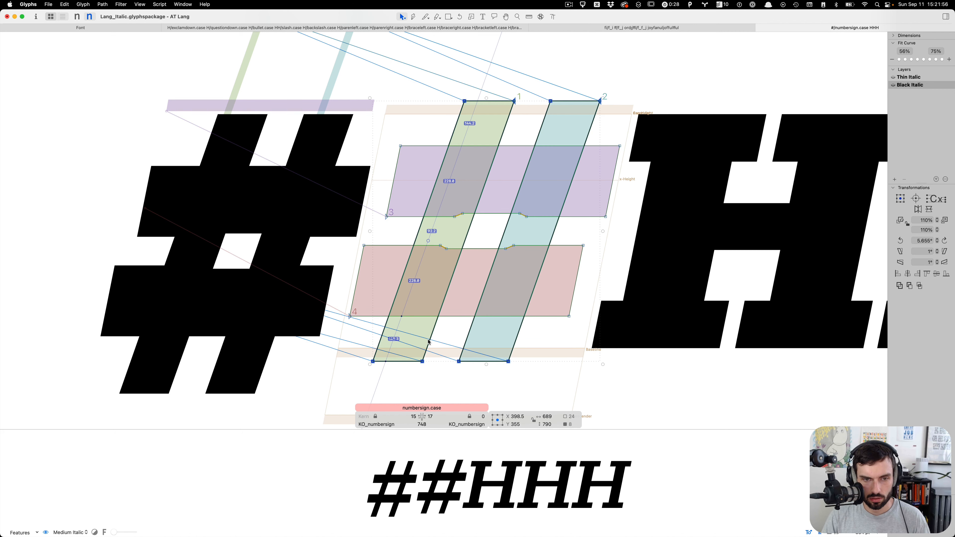
pyautogui.press('Left')
# Step: In the Thin Italic master, shift the lower crossbar 3 units left and the upper crossbar 3 units right
pyautogui.press('super+1')
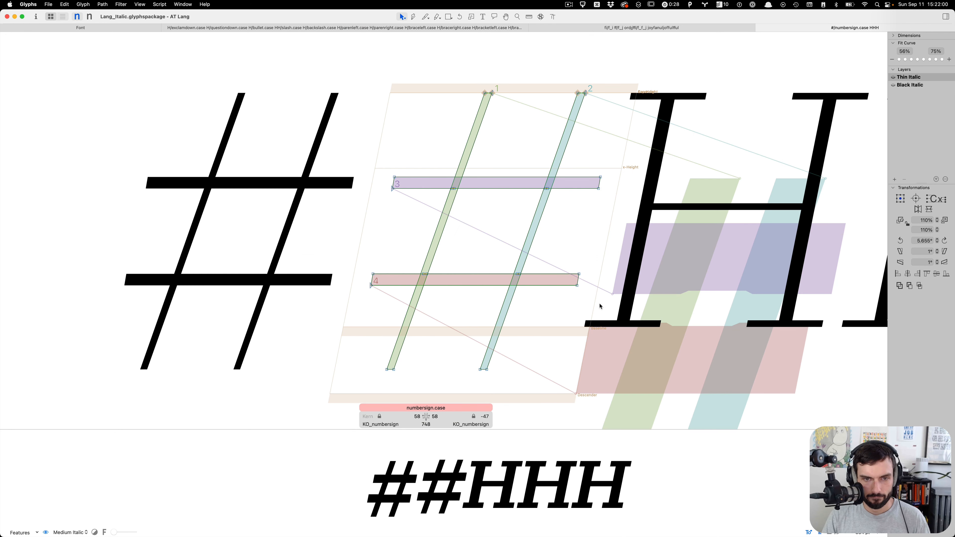
pyautogui.moveTo(626, 312); pyautogui.dragTo(249, 233)
pyautogui.press('Left')
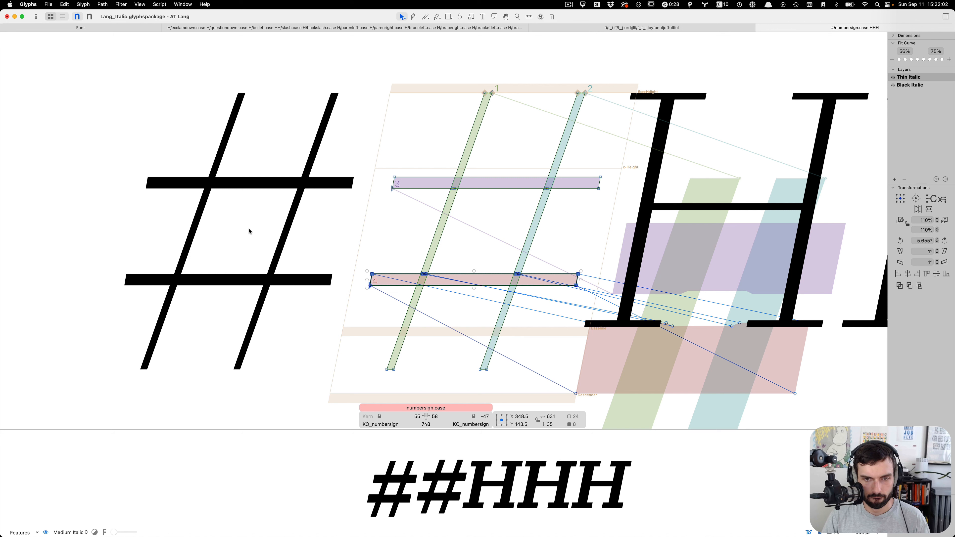
pyautogui.moveTo(649, 154); pyautogui.dragTo(313, 212)
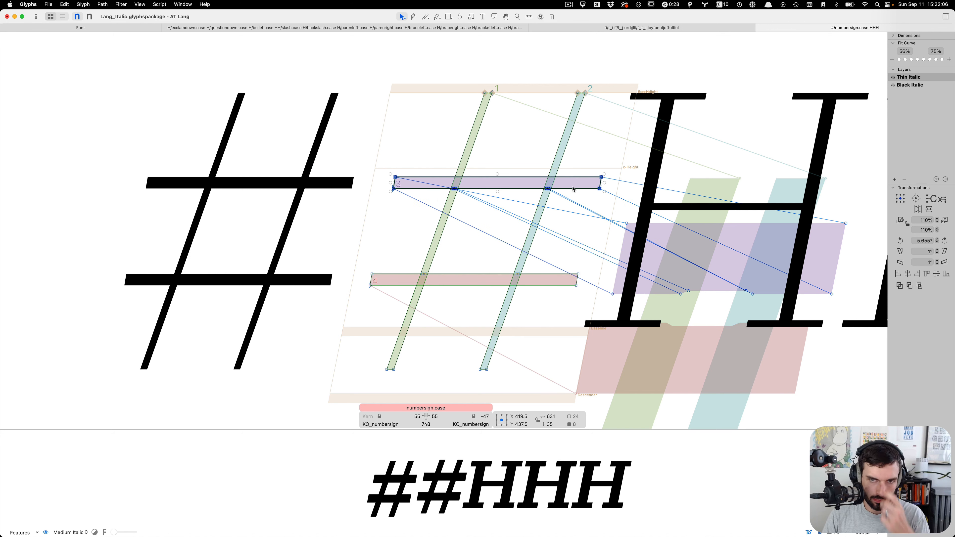
pyautogui.click(494, 216)
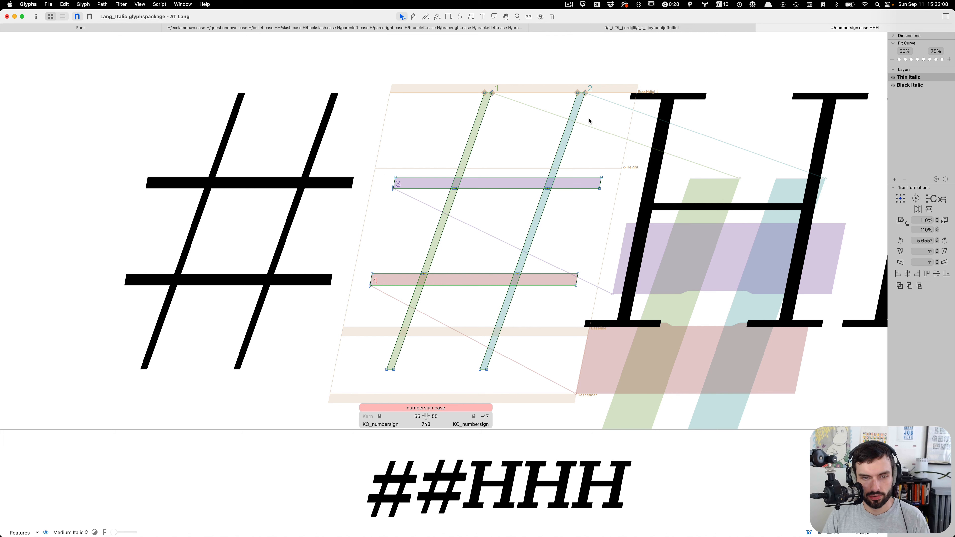
# Step: Add a guide along the left edge of the first diagonal in the Thin Italic numbersign.case
pyautogui.click(575, 123)
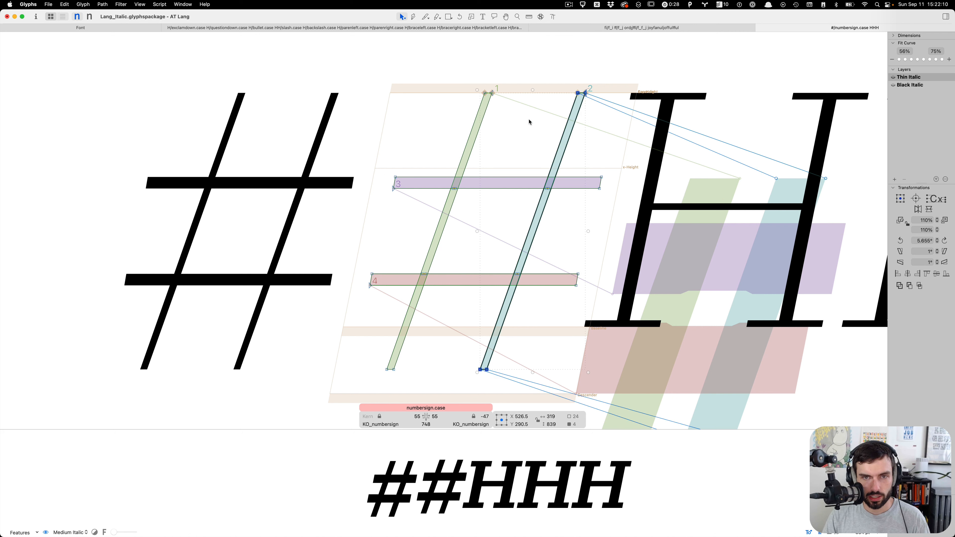
pyautogui.rightClick(475, 125)
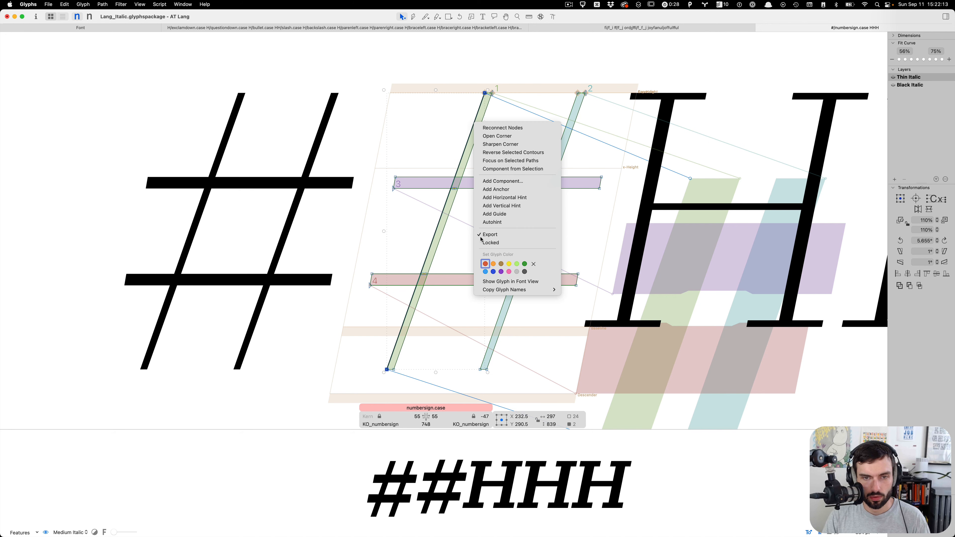
pyautogui.click(504, 214)
# Step: Move both thin diagonals up 40 units and right 14 units so they stay aligned with the guide
pyautogui.doubleClick(575, 124)
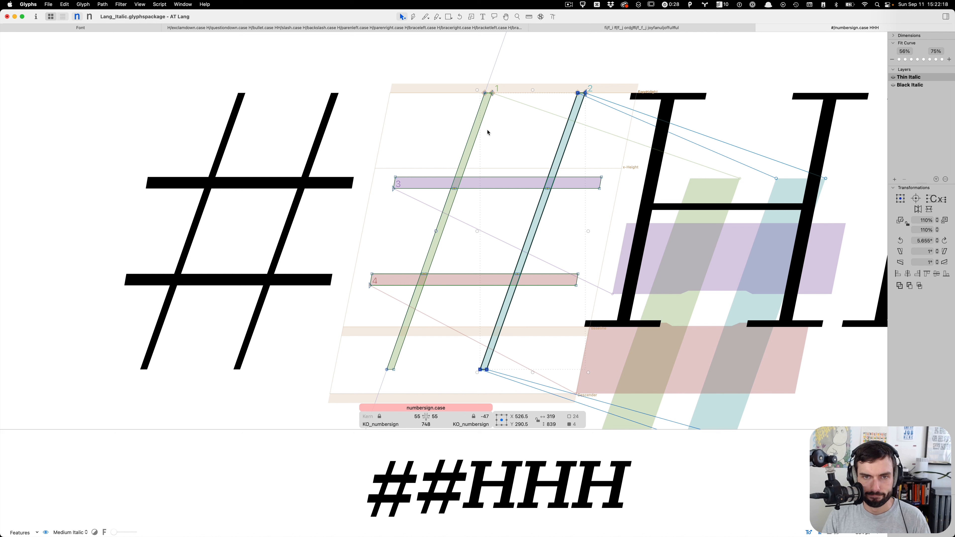
pyautogui.keyDown('shift'); pyautogui.doubleClick(478, 141); pyautogui.keyUp('shift')
pyautogui.hotkey('shift', 'Up')
pyautogui.hotkey('shift', 'Up')
pyautogui.hotkey('shift', 'Up')
pyautogui.hotkey('shift', 'Up')
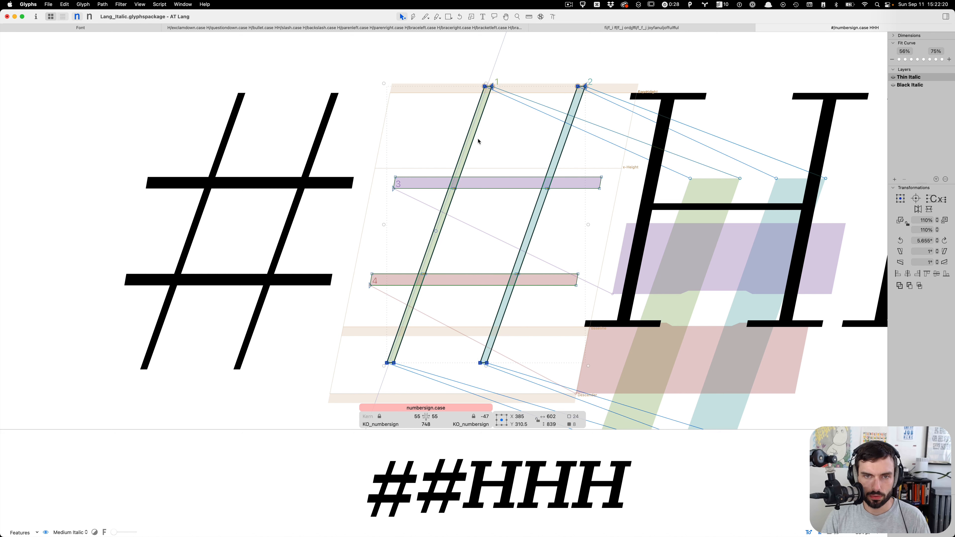
pyautogui.hotkey('shift', 'Right')
pyautogui.press('Right')
pyautogui.press('Right')
pyautogui.press('Right')
pyautogui.press('Right')
pyautogui.press('Right')
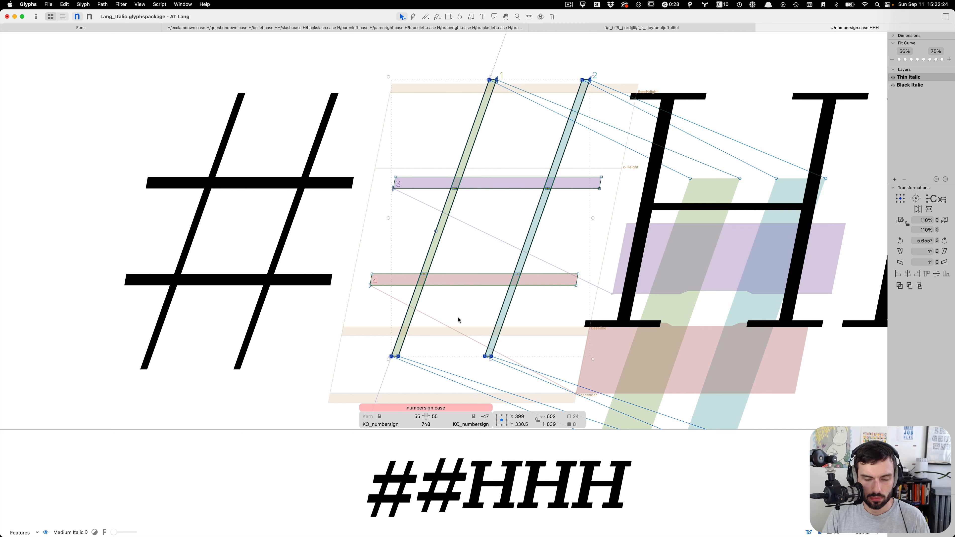
# Step: Raise the bottom nodes of both thin diagonals to Y -40 and set them at X 267.5 to follow the guide's angle
pyautogui.click(346, 333)
pyautogui.moveTo(346, 333); pyautogui.dragTo(583, 377)
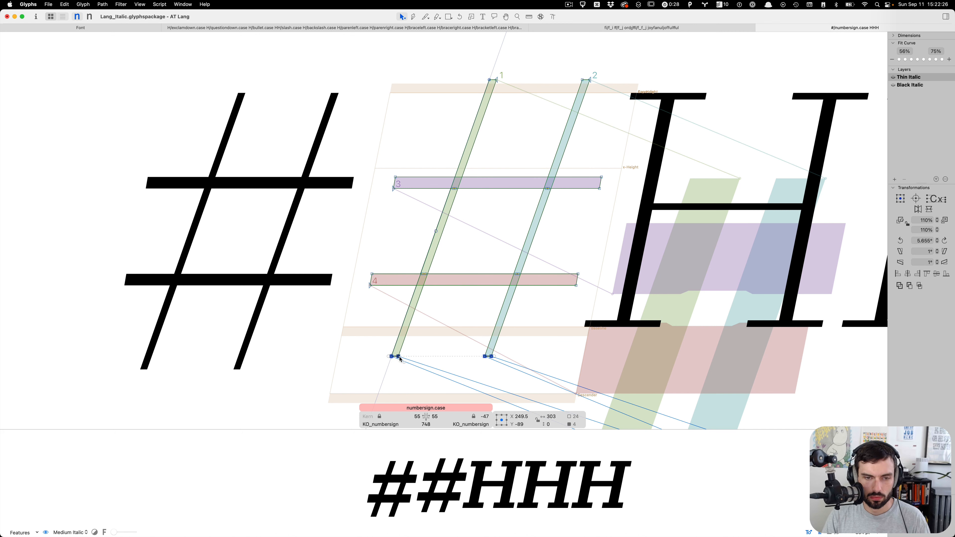
pyautogui.moveTo(406, 342); pyautogui.dragTo(417, 316)
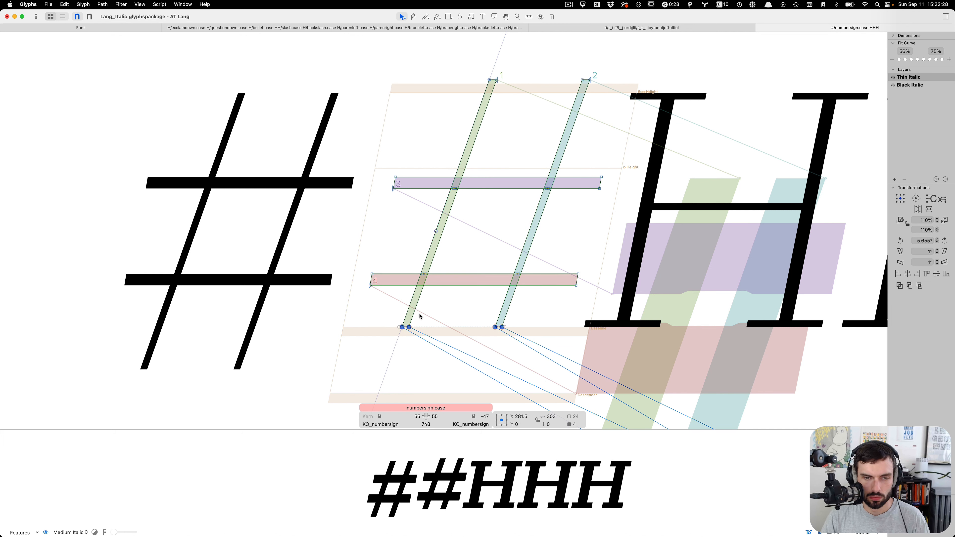
pyautogui.hotkey('shift', 'Down')
pyautogui.hotkey('shift', 'Down')
pyautogui.hotkey('shift', 'Down')
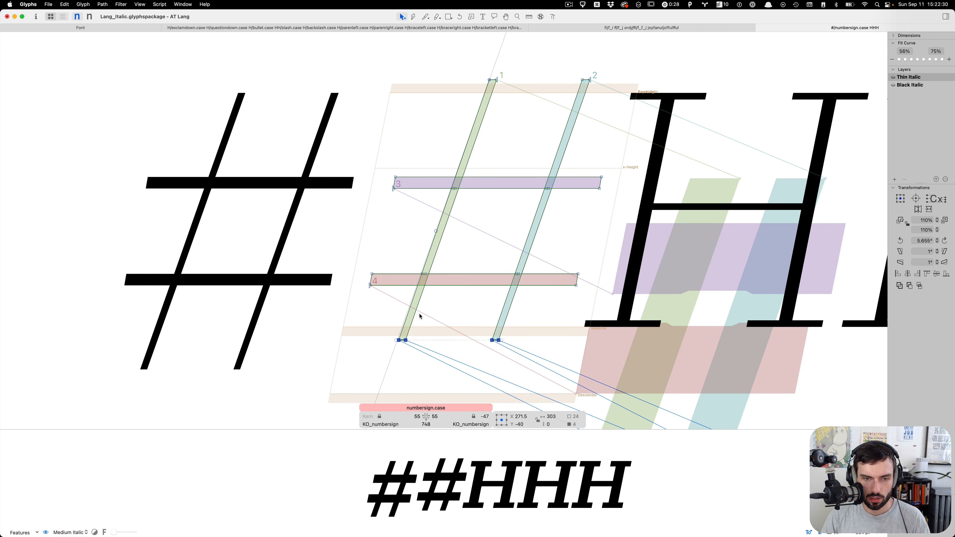
pyautogui.press('Left')
pyautogui.press('Left')
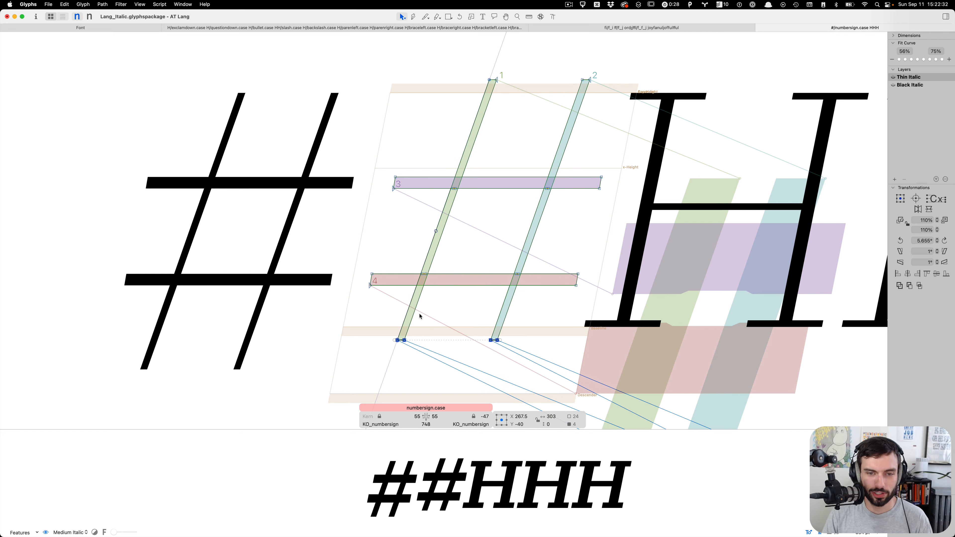
pyautogui.click(420, 316)
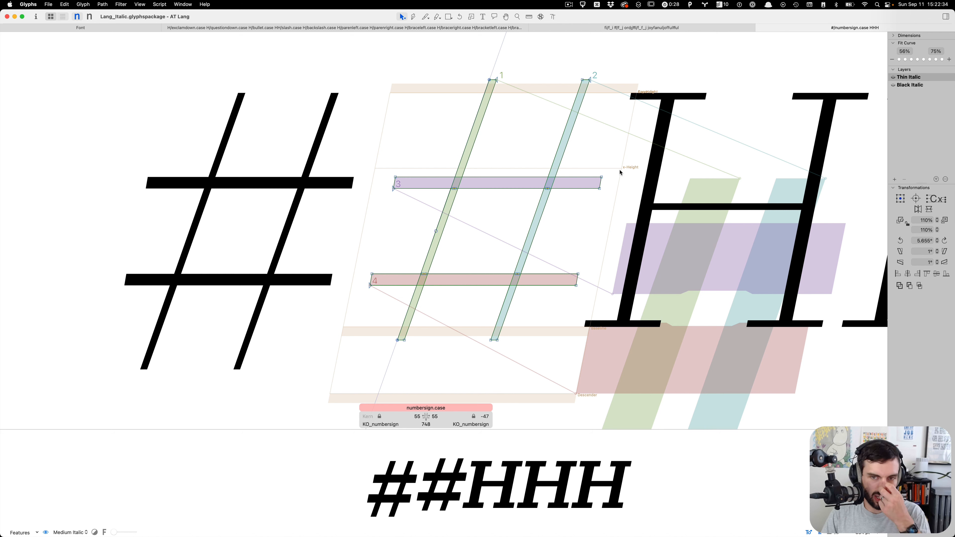
# Step: Move both thin crossbars up 50 units and right to a combined centre of X 402, Y 340.5
pyautogui.moveTo(627, 165); pyautogui.dragTo(258, 306)
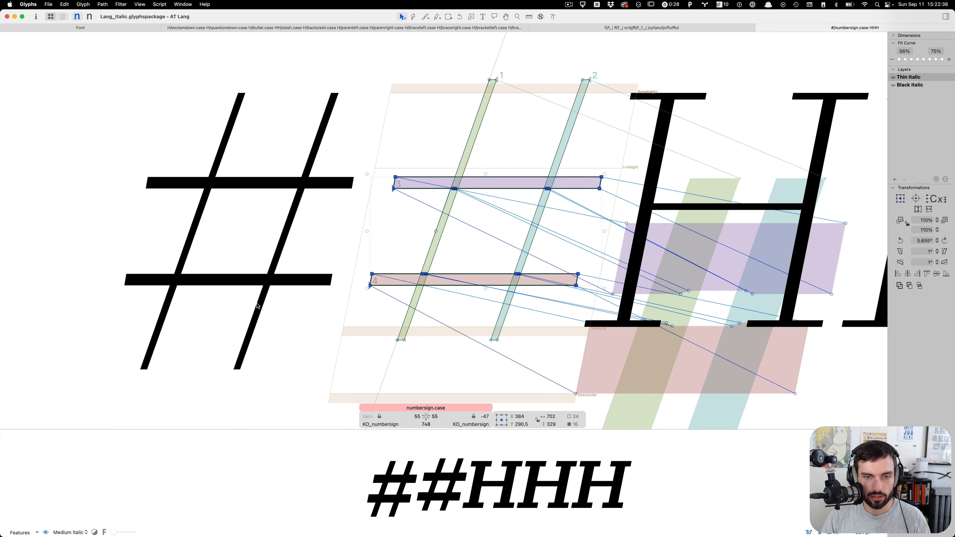
pyautogui.hotkey('shift', 'Up')
pyautogui.hotkey('shift', 'Up')
pyautogui.hotkey('shift', 'Up')
pyautogui.hotkey('shift', 'Up')
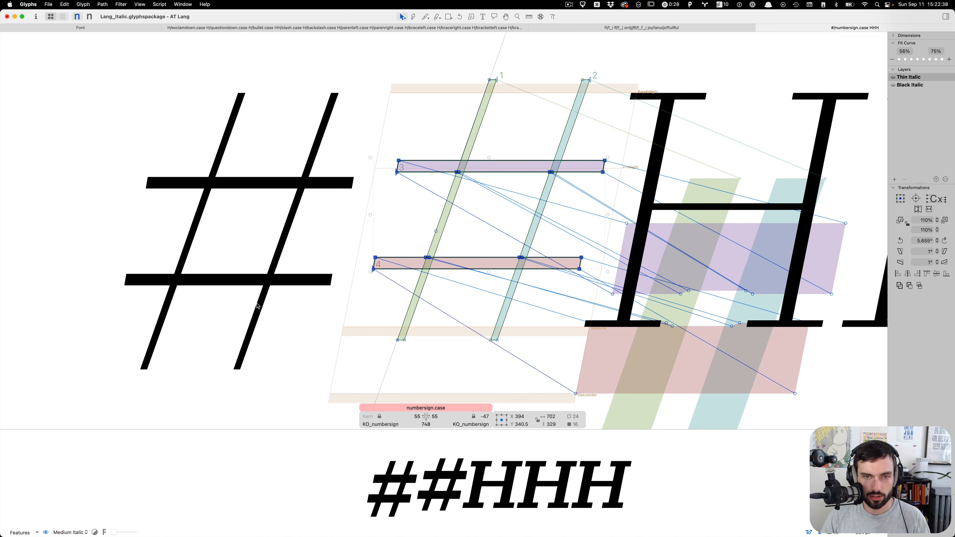
pyautogui.hotkey('shift', 'Right')
pyautogui.hotkey('shift', 'Right')
pyautogui.press('Left')
pyautogui.press('Left')
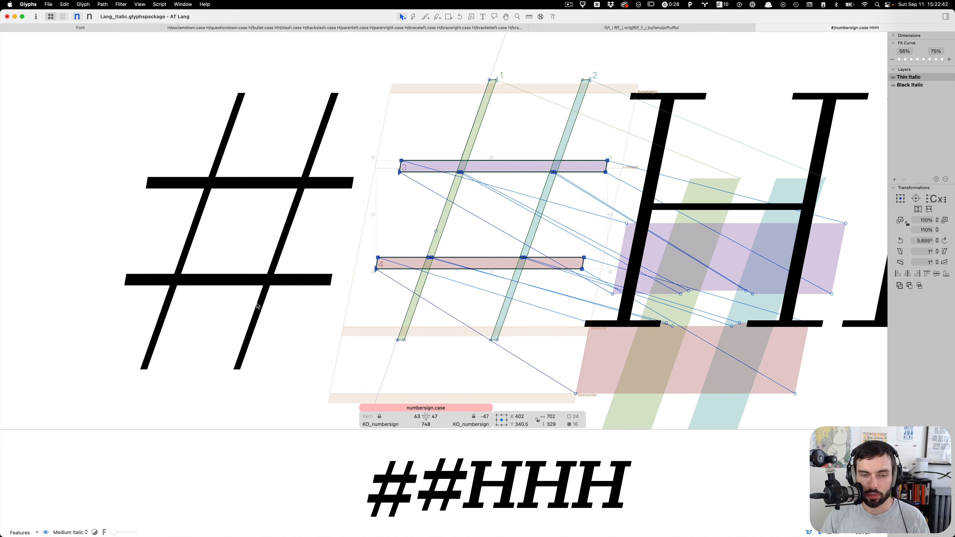
# Step: Shift the whole Thin Italic numbersign.case left by 9 units to centre it between its sidebearings
pyautogui.press('super+a')
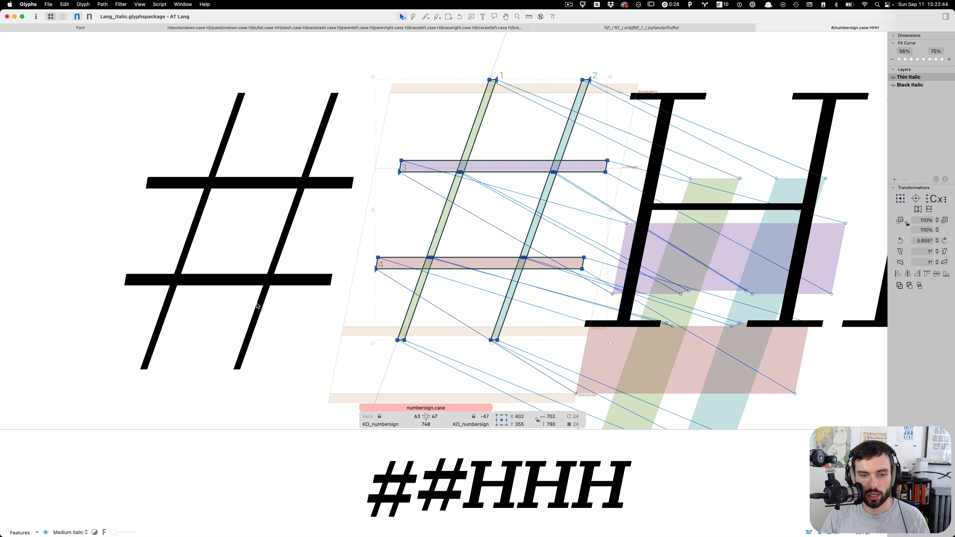
pyautogui.hotkey('shift', 'Left')
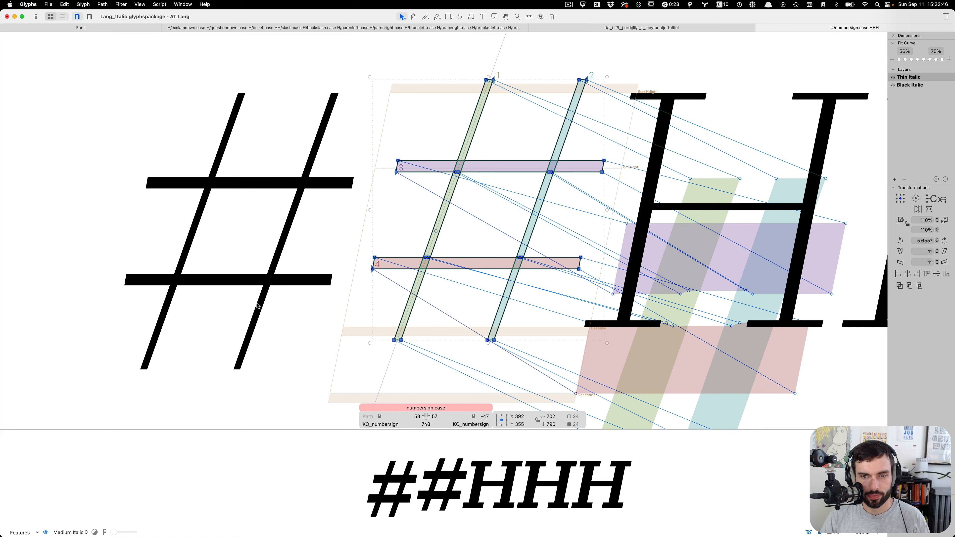
pyautogui.press('Right')
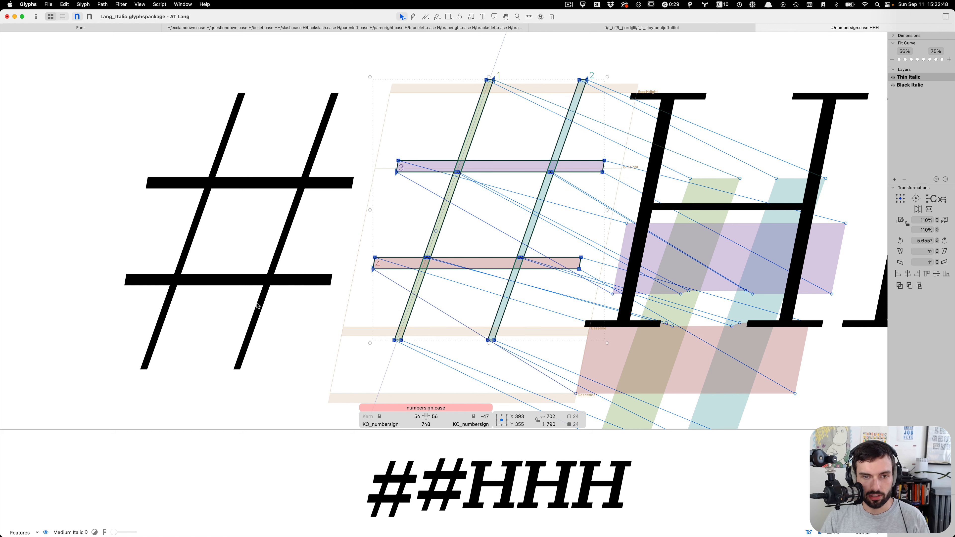
# Step: In the Black Italic numbersign.case, shift the lower crossbar 10 units right and the upper crossbar 10 units left
pyautogui.press('super+2')
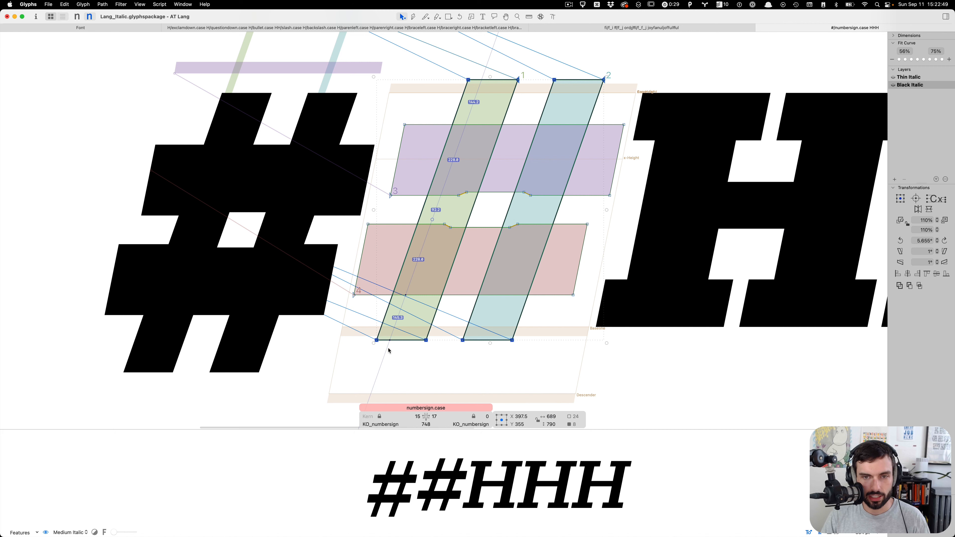
pyautogui.hscroll(2, 589, 251)
pyautogui.hscroll(2, 589, 251)
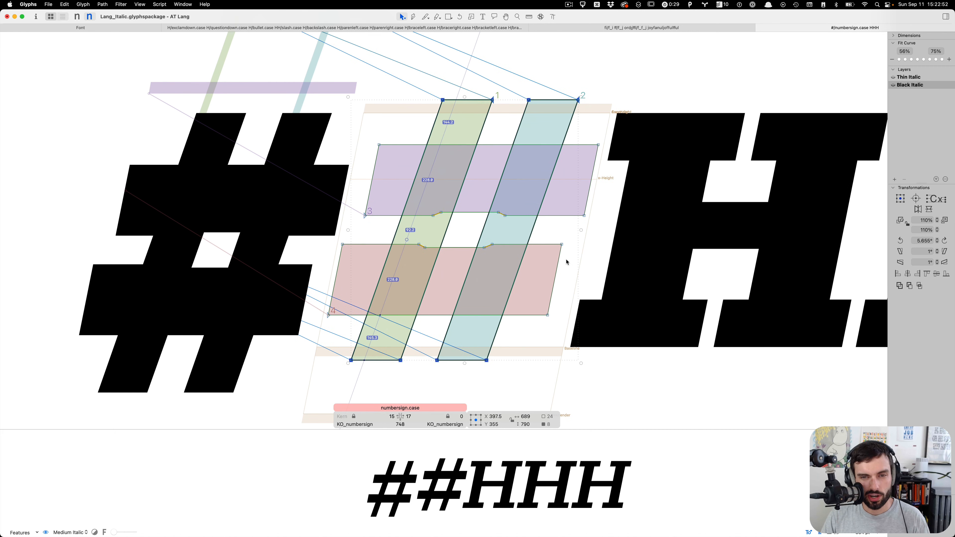
pyautogui.click(565, 264)
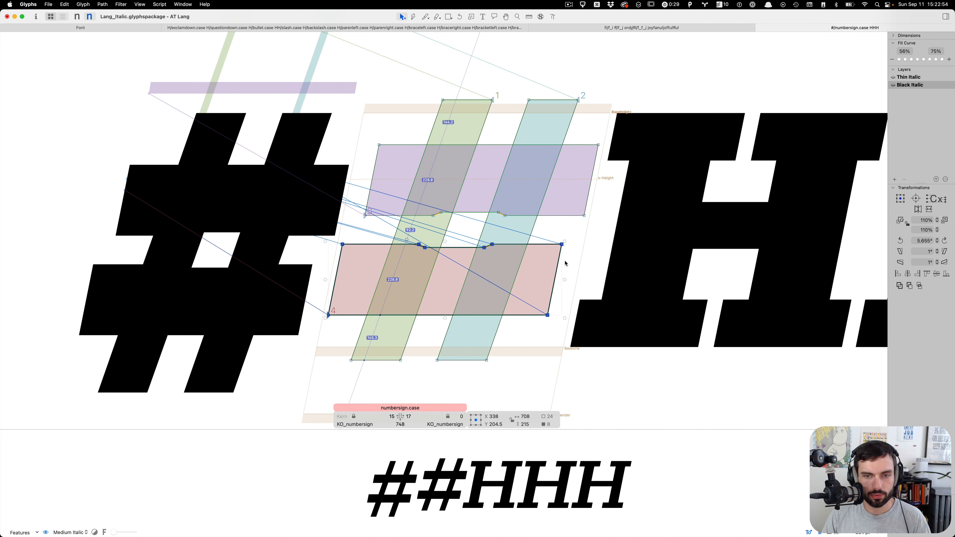
pyautogui.hotkey('shift', 'Right')
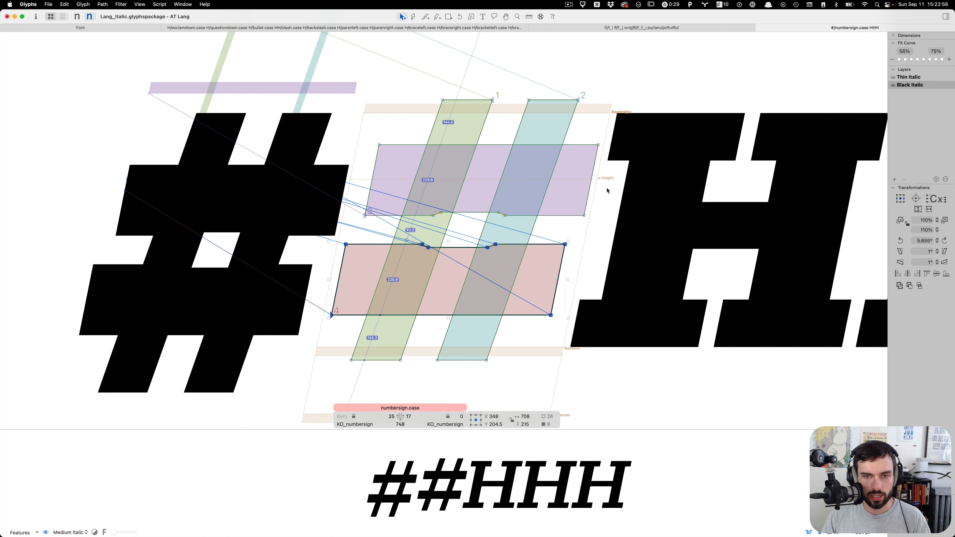
pyautogui.doubleClick(597, 192)
pyautogui.hotkey('shift', 'Left')
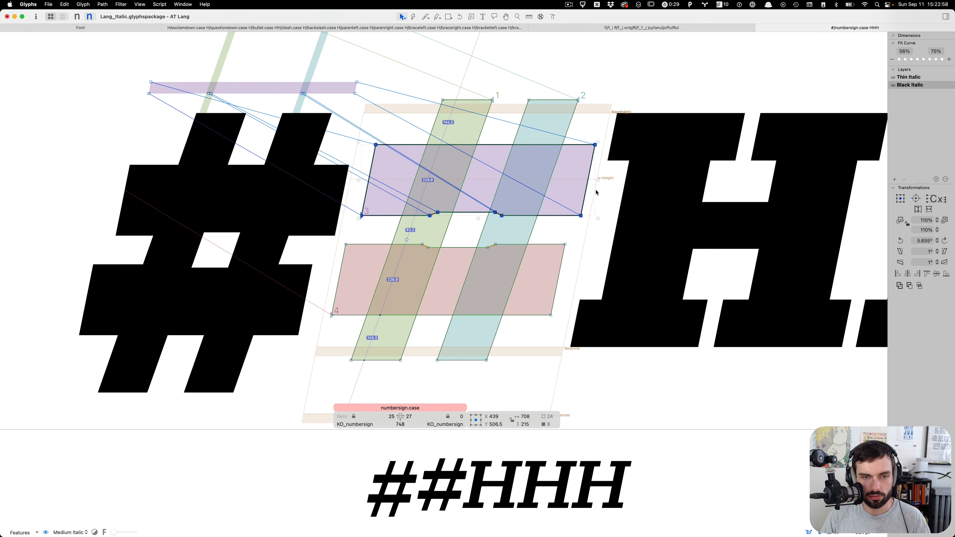
# Step: In the default Black Italic numbersign, shift the lower crossbar 10 units right and the upper crossbar 10 units left
pyautogui.doubleClick(288, 263)
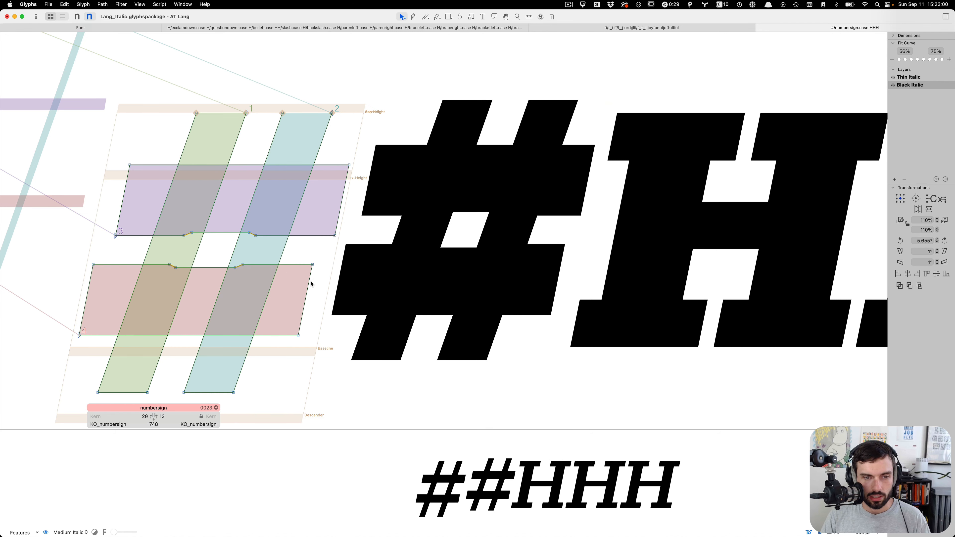
pyautogui.doubleClick(311, 284)
pyautogui.hotkey('shift', 'Right')
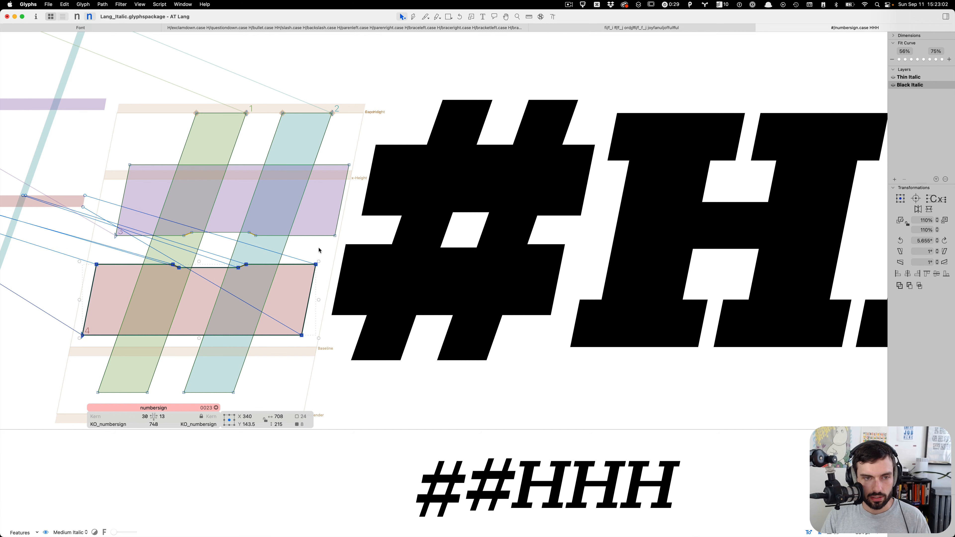
pyautogui.doubleClick(318, 233)
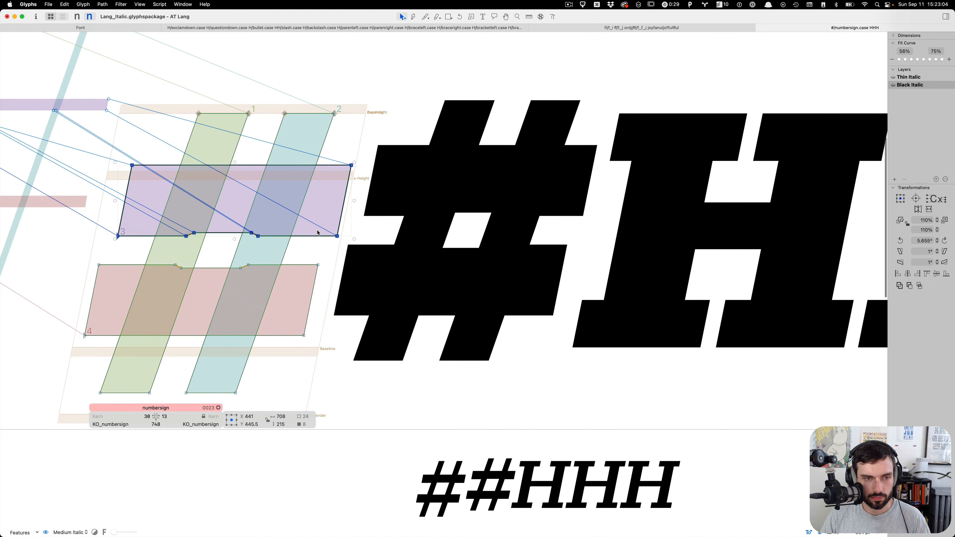
pyautogui.hotkey('shift', 'Left')
# Step: Move the two notch nodes where the upper crossbar meets the second diagonal of numbersign right by 20 units
pyautogui.moveTo(304, 226); pyautogui.dragTo(221, 253)
pyautogui.hotkey('shift', 'Right')
pyautogui.hotkey('shift', 'Right')
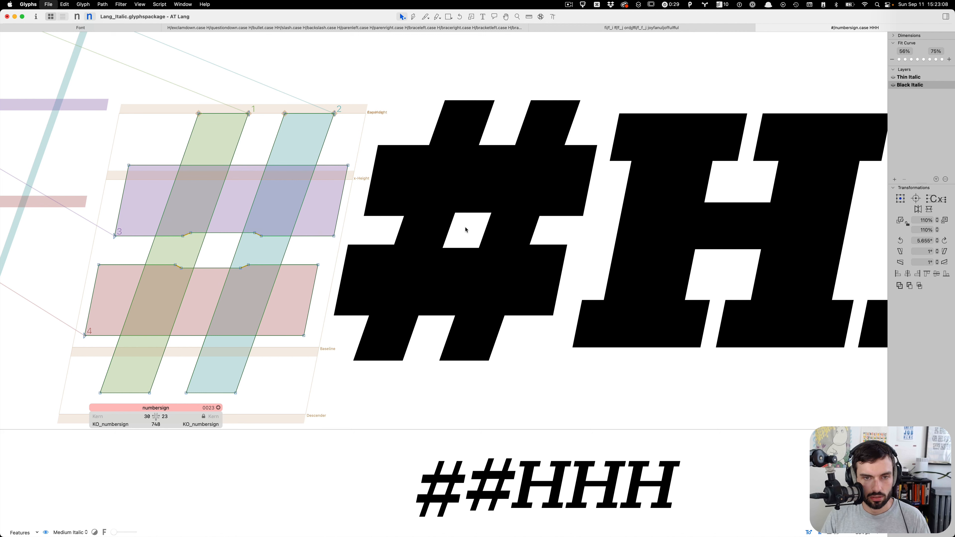
# Step: Shift the two notch nodes where the upper crossbar meets the second diagonal of numbersign.case right, matching the default numbersign
pyautogui.doubleClick(467, 229)
pyautogui.moveTo(521, 219); pyautogui.dragTo(495, 209)
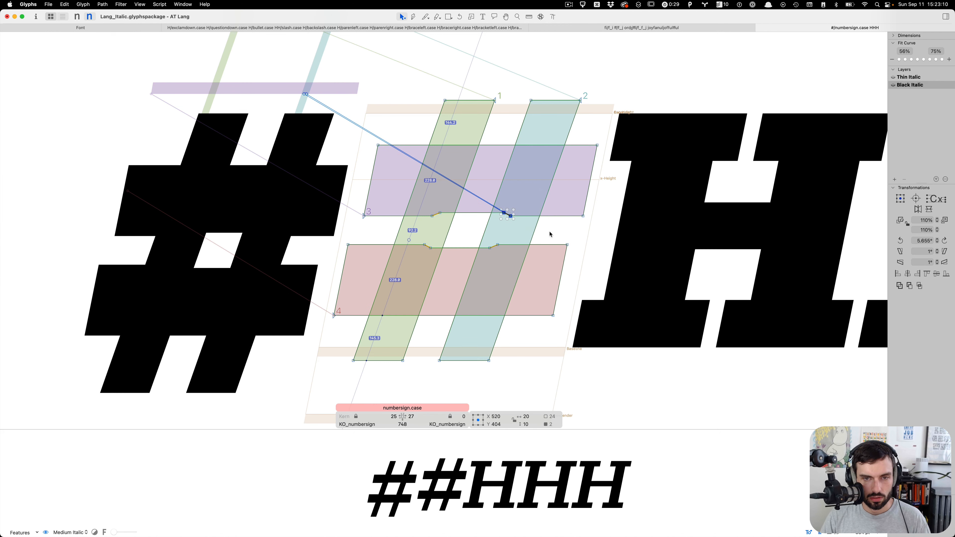
pyautogui.click(551, 234)
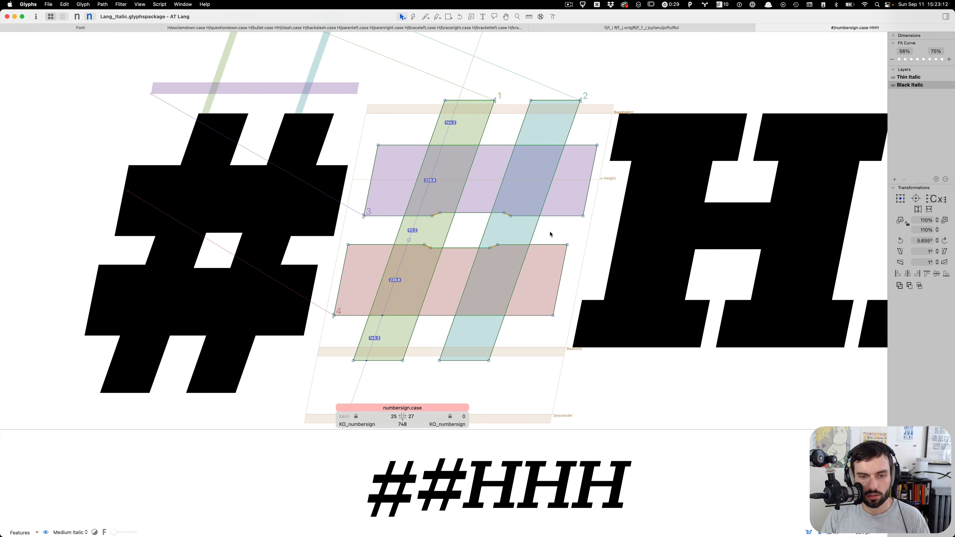
# Step: In the Thin Italic master, change the sample text to numbersign.case with two H's on each side
pyautogui.press('super+1')
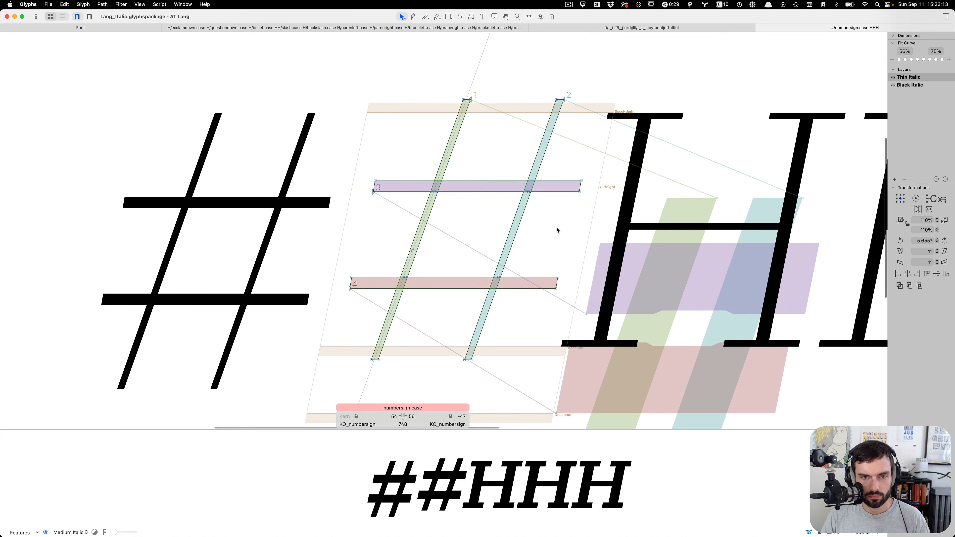
pyautogui.press('t')
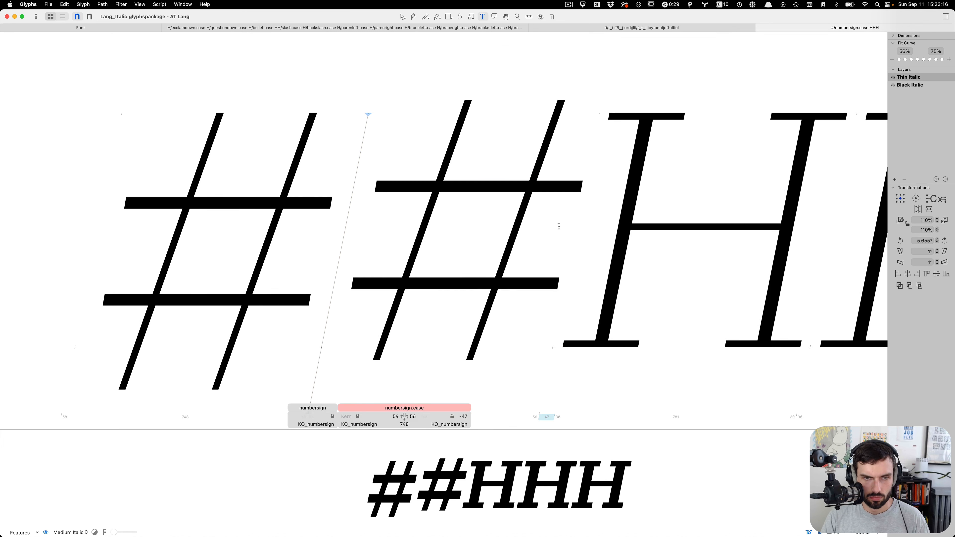
pyautogui.press('BackSpace')
pyautogui.write('HH')
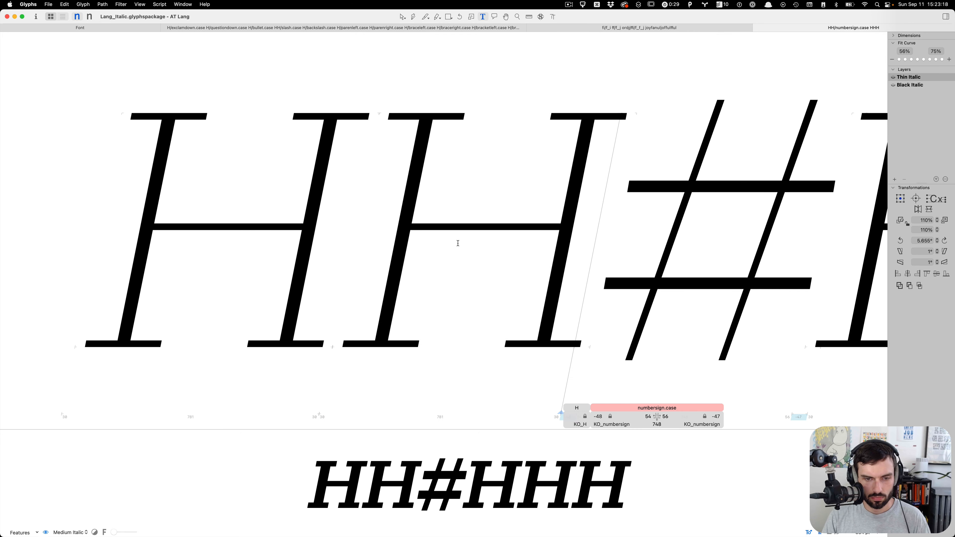
pyautogui.press('super+minus')
pyautogui.scroll(-3, 458, 243)
pyautogui.scroll(4, 753, 228)
pyautogui.click(688, 340)
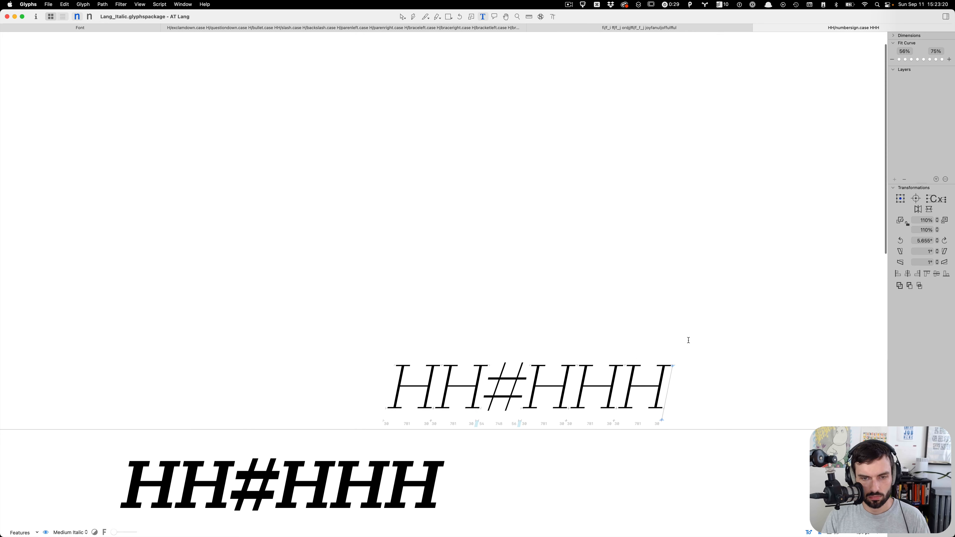
pyautogui.press('BackSpace')
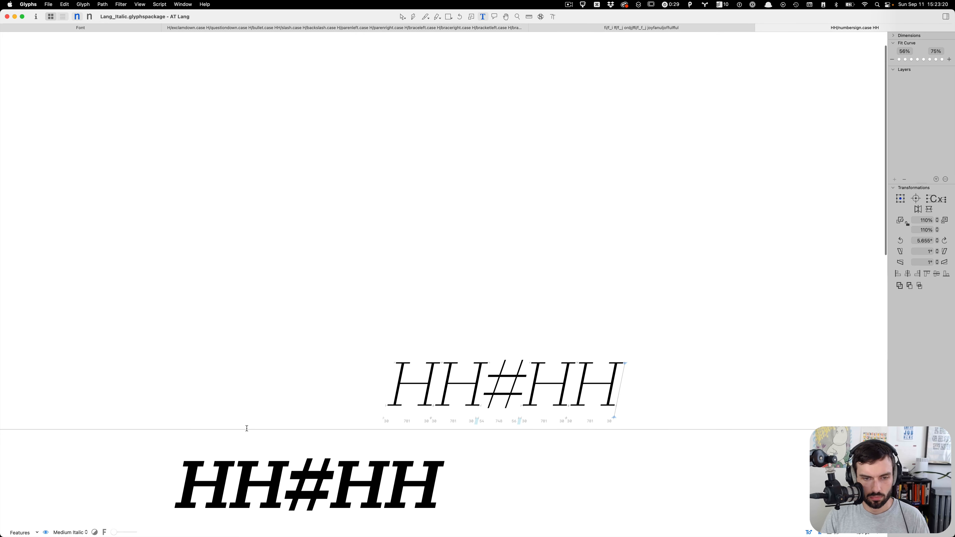
# Step: Make the text preview follow the current master instead of the Medium Italic instance
pyautogui.click(80, 533)
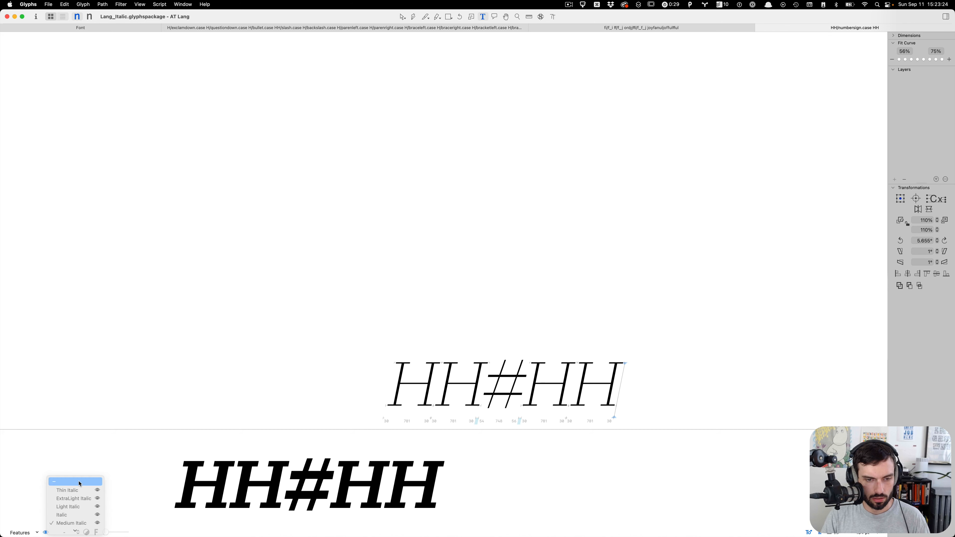
pyautogui.click(80, 482)
pyautogui.scroll(-5, 324, 261)
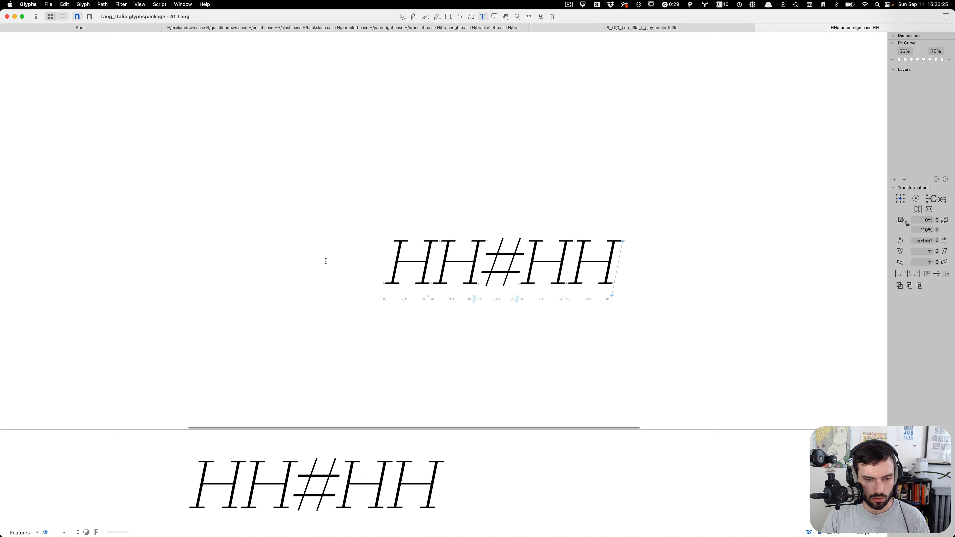
# Step: Shift the Thin Italic numbersign.case inside its width so both sidebearings are 55
pyautogui.click(512, 237)
pyautogui.click(478, 243)
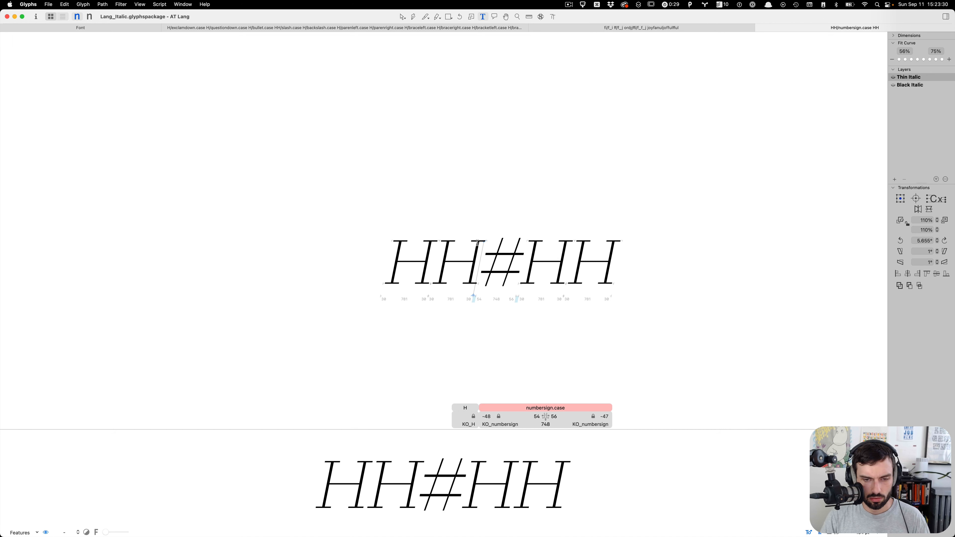
pyautogui.press('ctrl+super+Right')
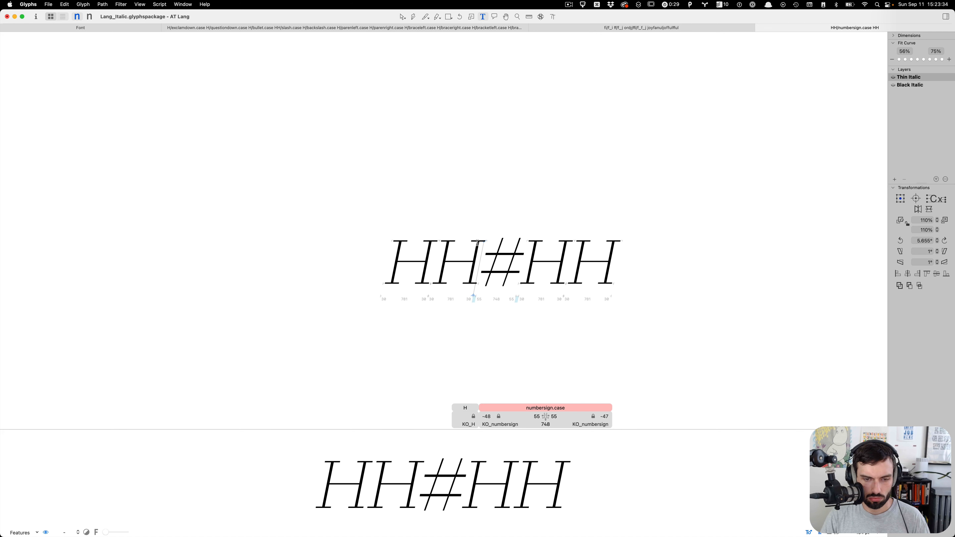
# Step: Examine the spacing of the Thin Italic numbersign.case between the H's at different sizes
pyautogui.click(750, 239)
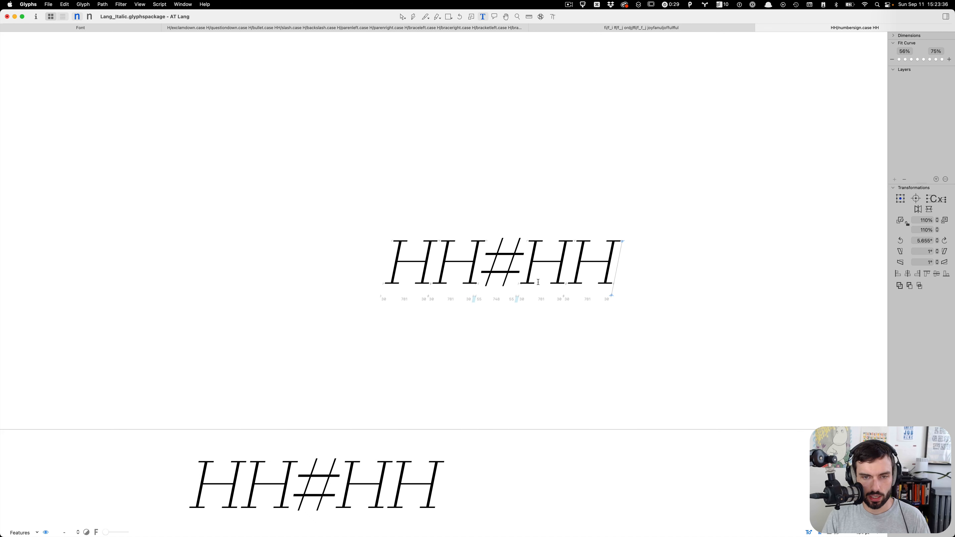
pyautogui.scroll(5, 545, 285)
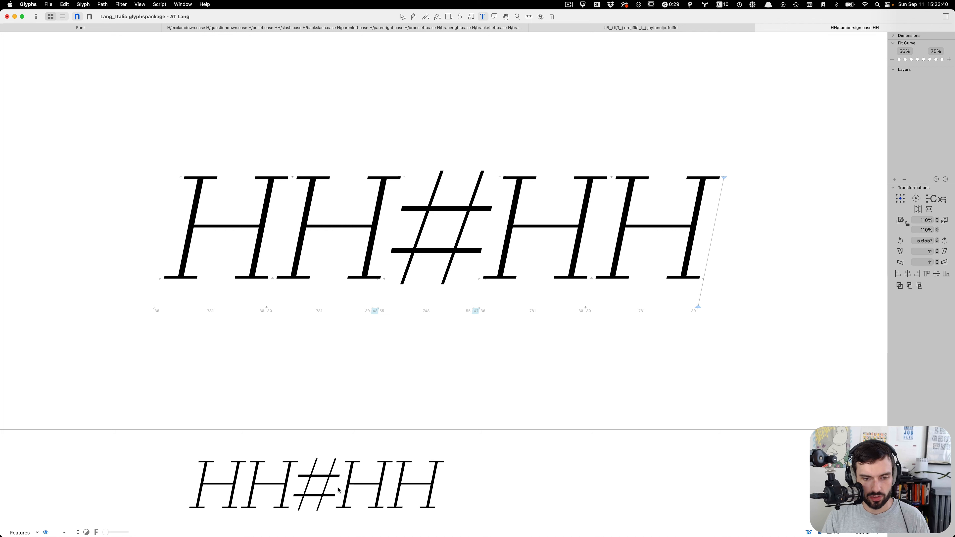
pyautogui.click(413, 195)
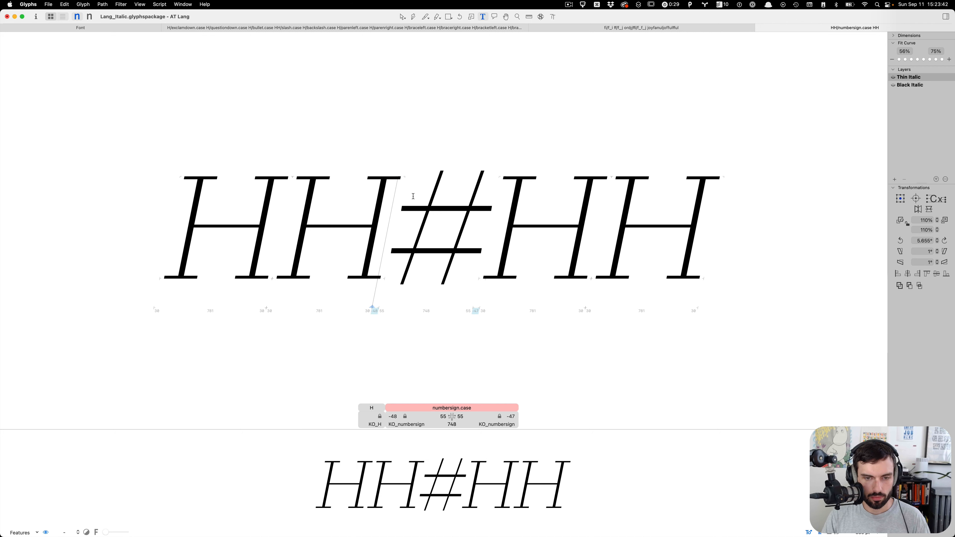
pyautogui.scroll(-1, 536, 346)
pyautogui.hscroll(2, 680, 219)
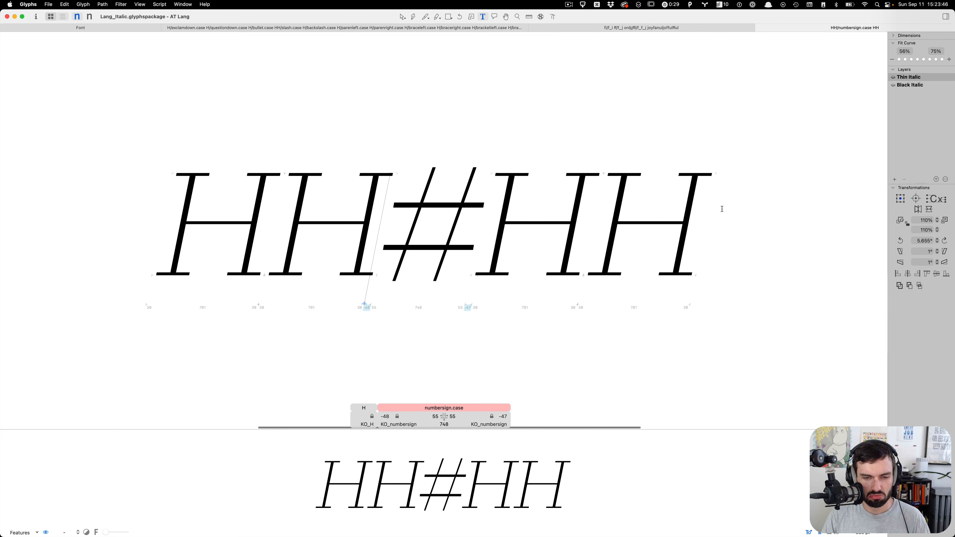
pyautogui.hscroll(1, 722, 209)
pyautogui.scroll(-3, 503, 293)
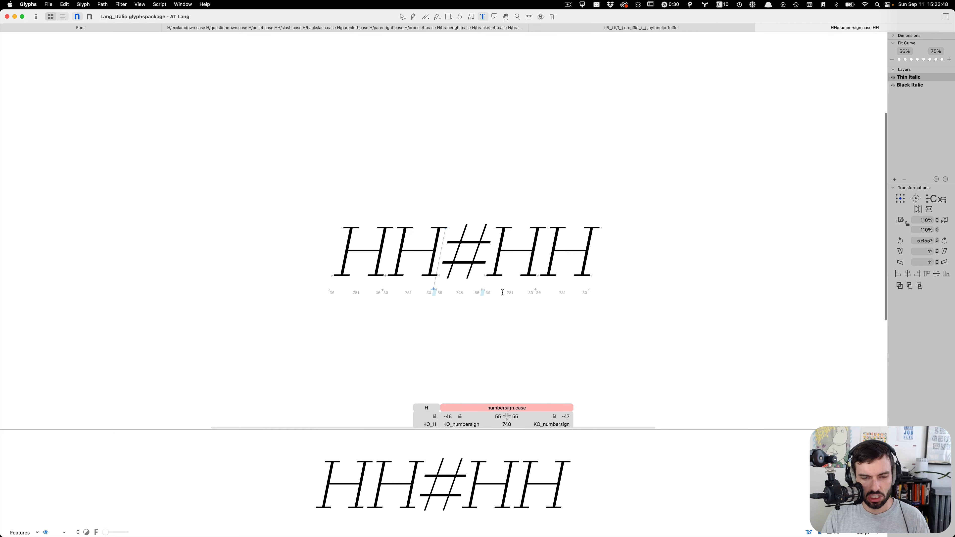
pyautogui.scroll(3, 544, 280)
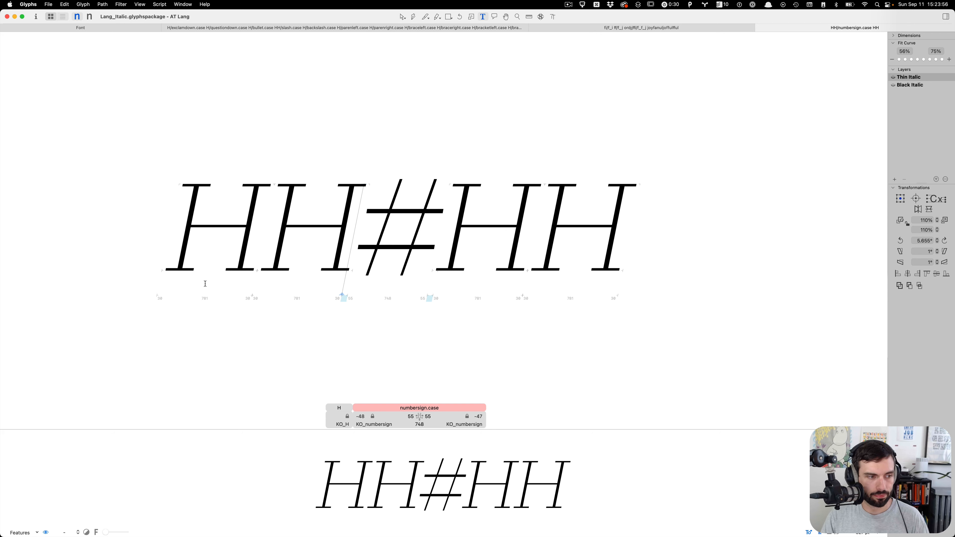
# Step: Open the Kern On window and add a second sample line reading "Italic"
pyautogui.press('super+alt+k')
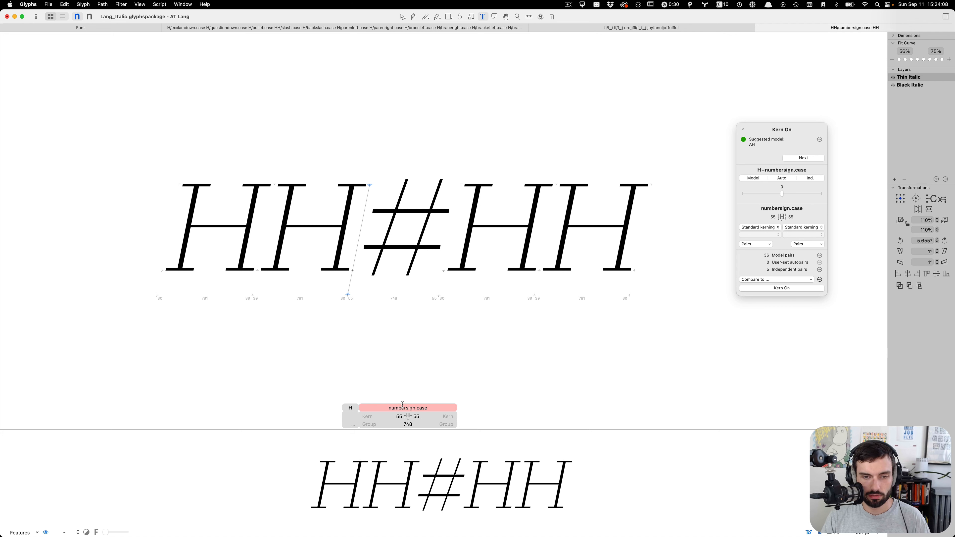
pyautogui.click(639, 199)
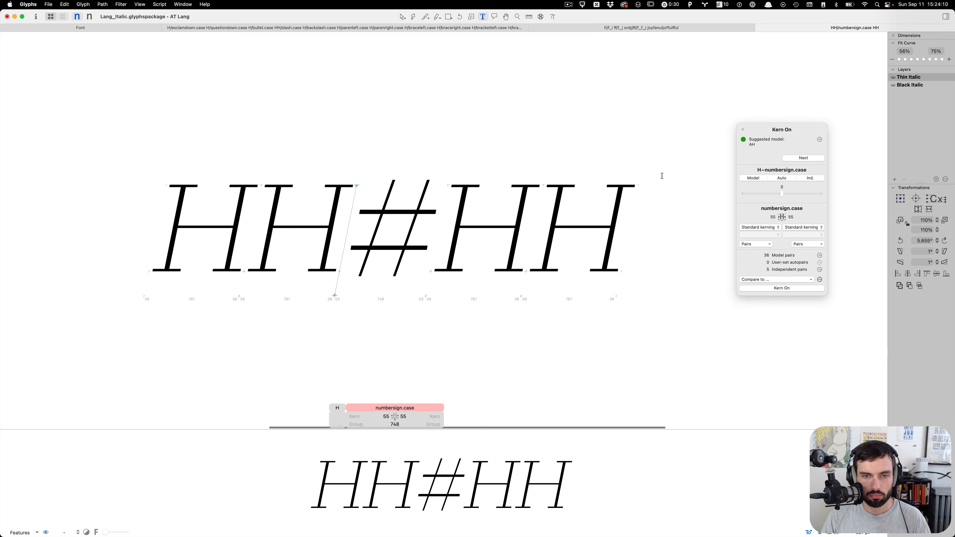
pyautogui.press('Return')
pyautogui.write('It')
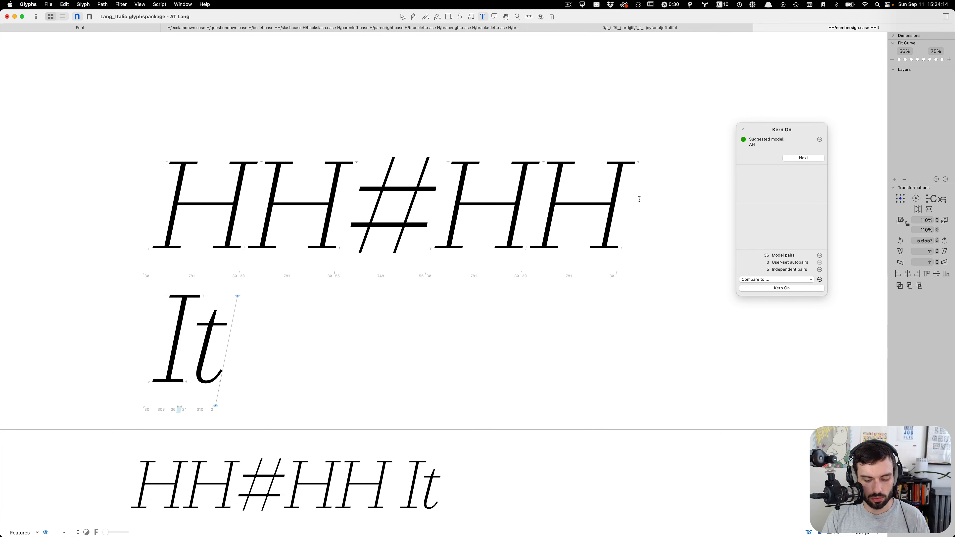
pyautogui.write('alic')
# Step: Make I–t a Kern On model pair and set its kerning to -17
pyautogui.press('Left')
pyautogui.press('Left')
pyautogui.press('Left')
pyautogui.press('Left')
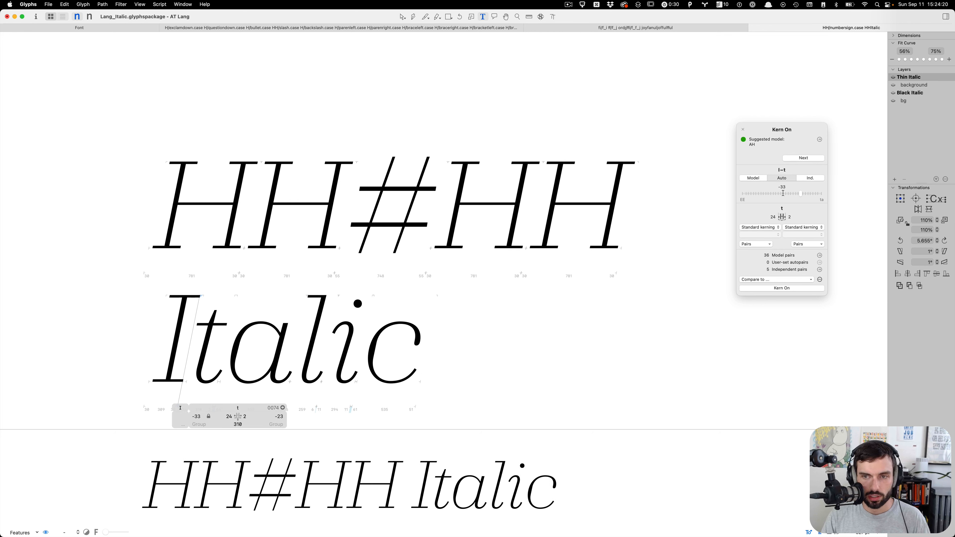
pyautogui.moveTo(795, 132); pyautogui.dragTo(620, 257)
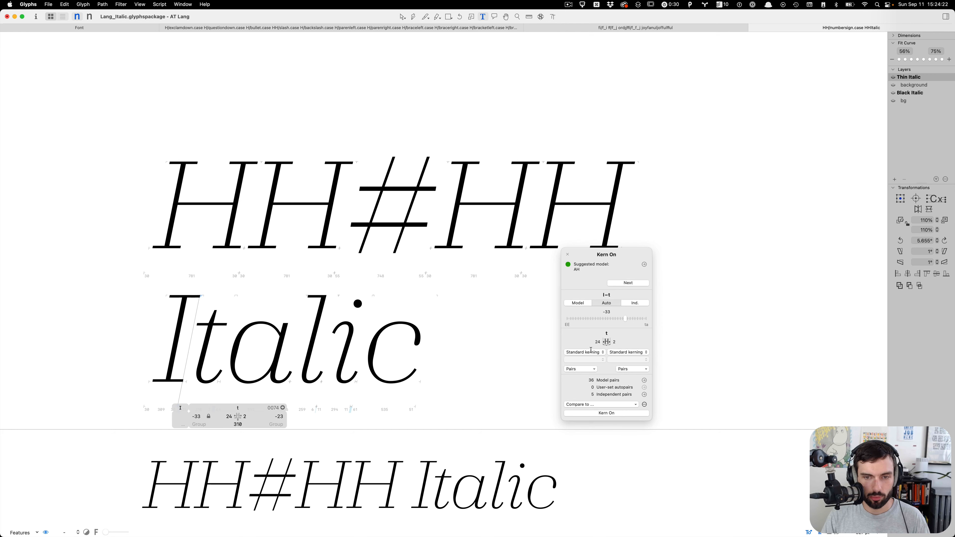
pyautogui.moveTo(625, 319); pyautogui.dragTo(653, 317)
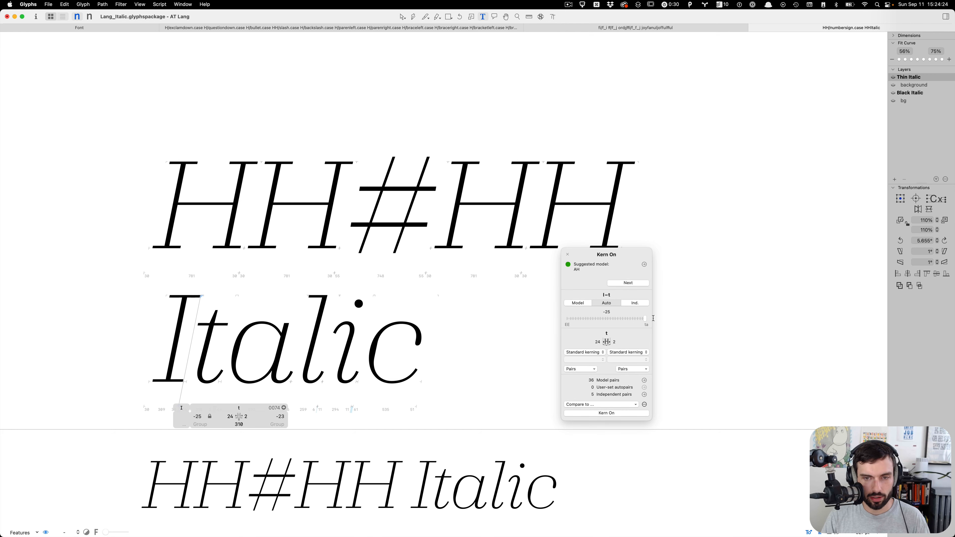
pyautogui.hotkey('ctrl', 'm')
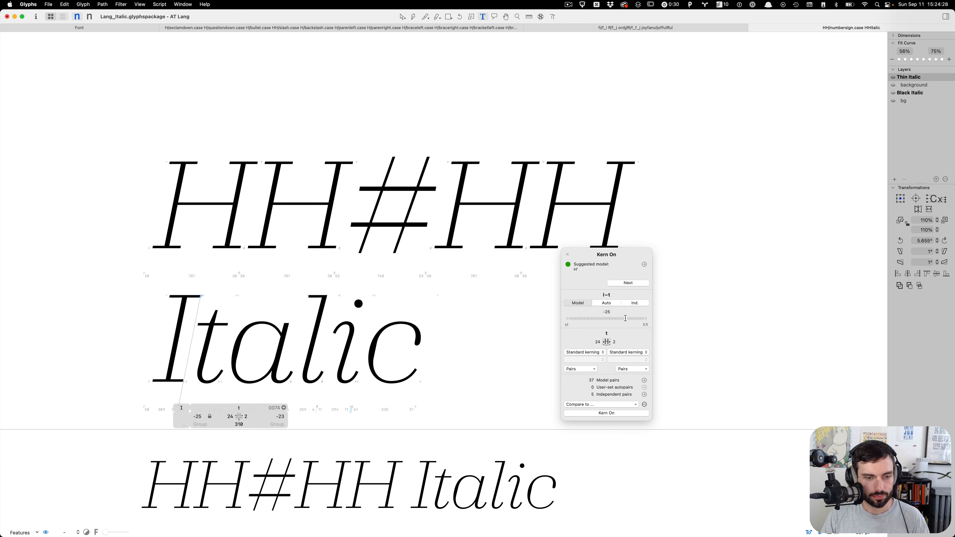
pyautogui.moveTo(626, 319); pyautogui.dragTo(634, 320)
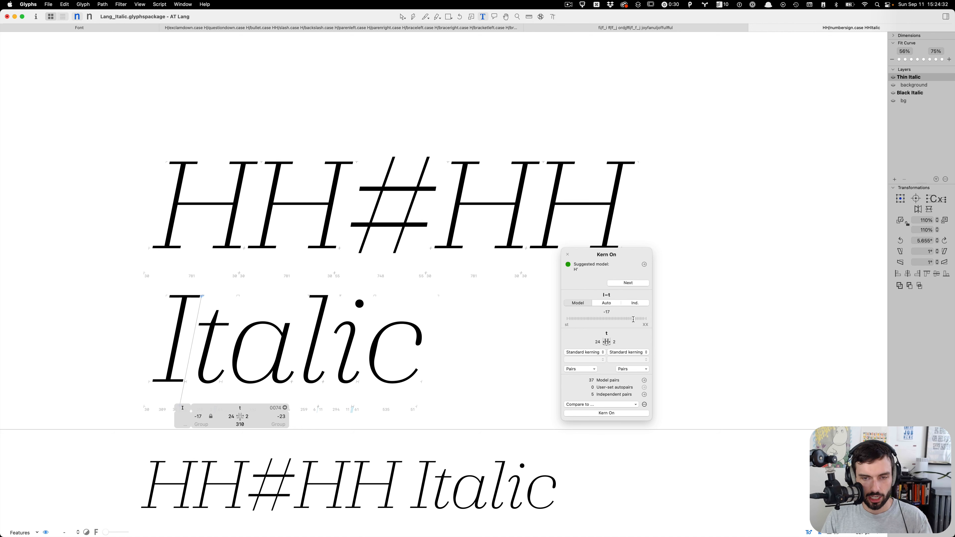
# Step: Append "If" to the Italic sample line and compare the I–f autokerning with the I–t model pair
pyautogui.click(444, 334)
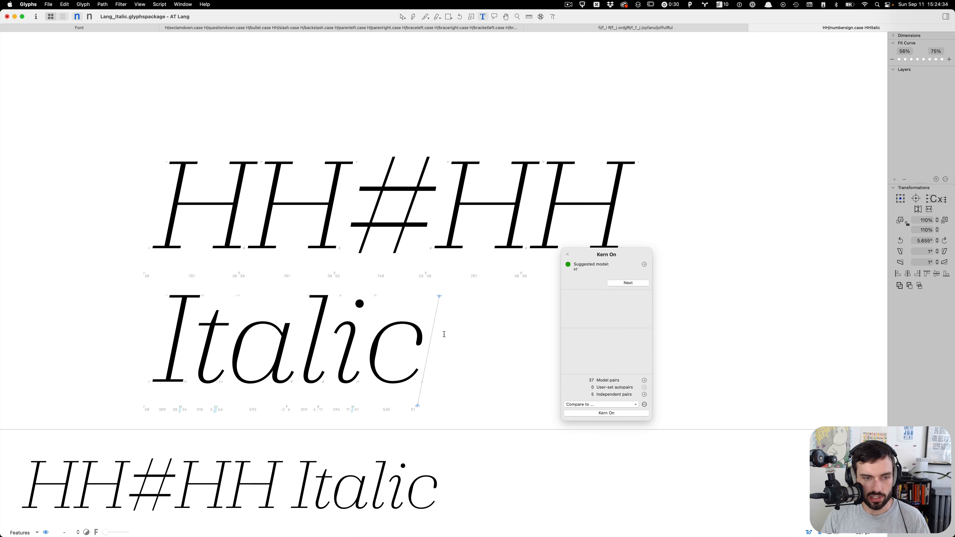
pyautogui.write('If')
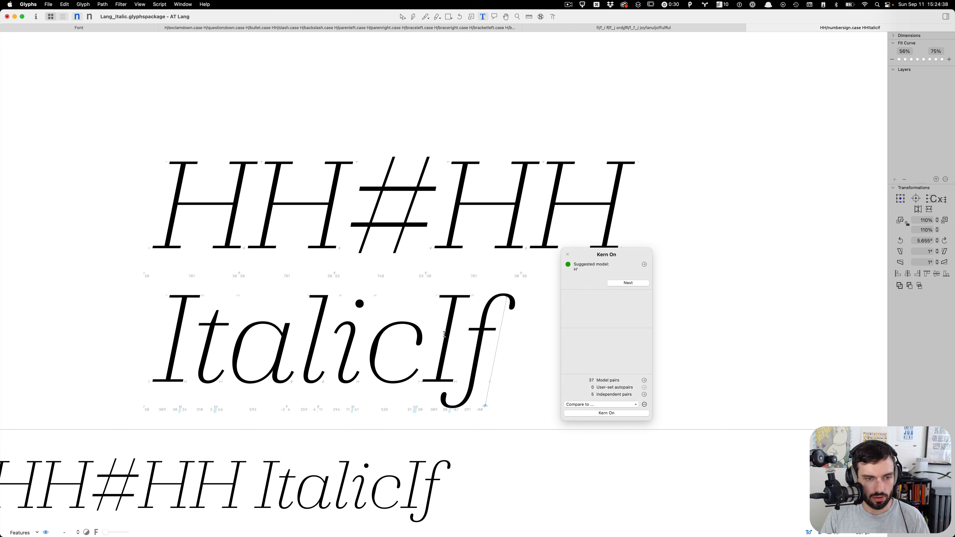
pyautogui.click(196, 334)
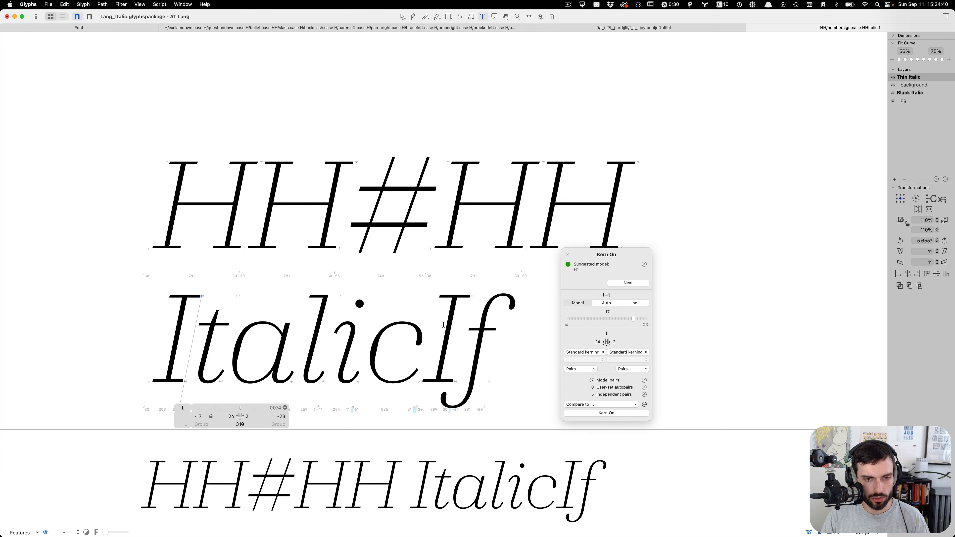
pyautogui.click(469, 334)
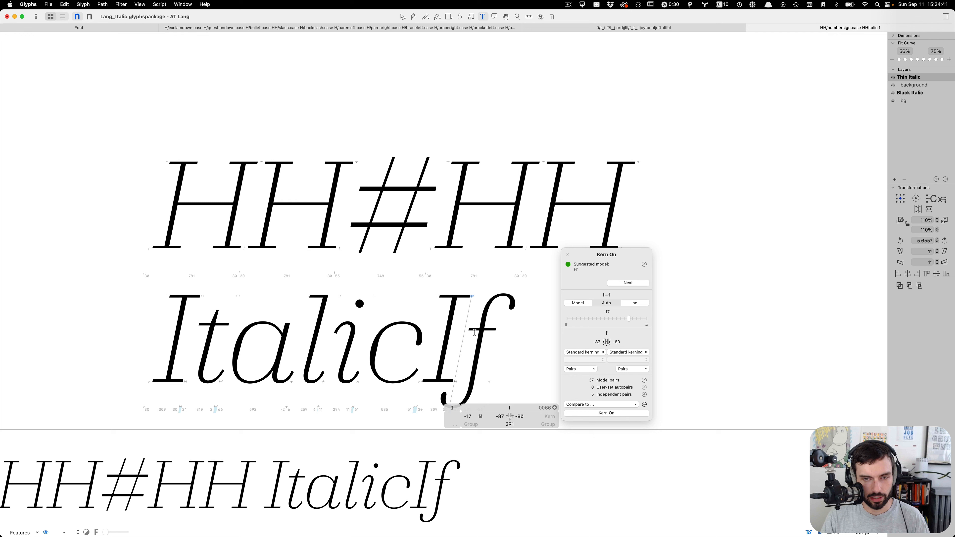
# Step: Append "Ia" to the second sample line and review the spacing of the whole line
pyautogui.click(506, 320)
pyautogui.write('Ia')
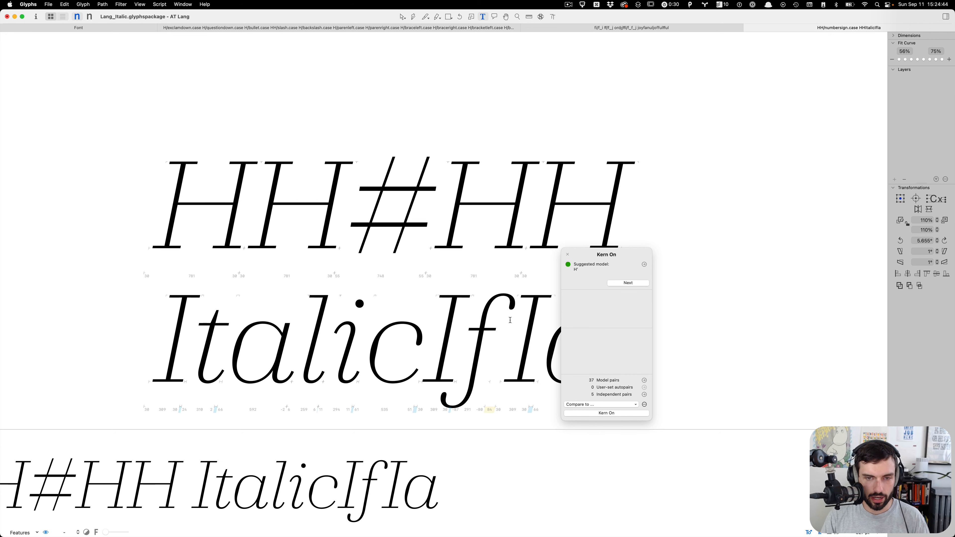
pyautogui.scroll(-5, 510, 321)
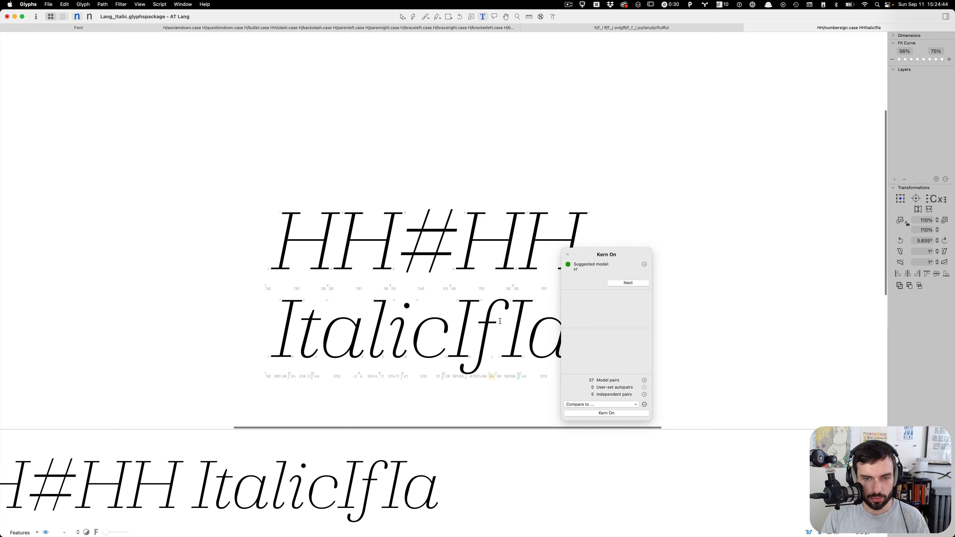
pyautogui.click(372, 330)
pyautogui.click(520, 320)
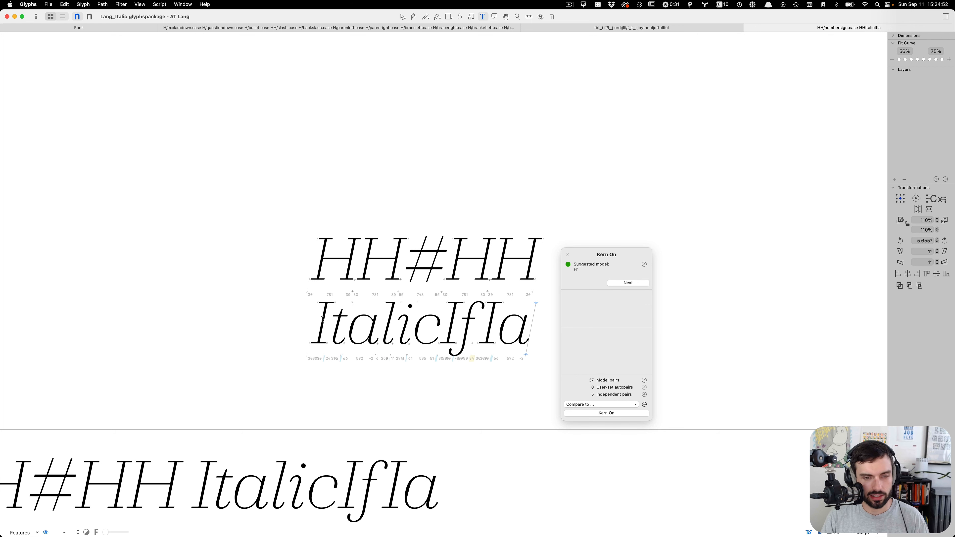
# Step: Move the Kern On window clear of the sample text and select the numbersign.case–H pair
pyautogui.click(314, 320)
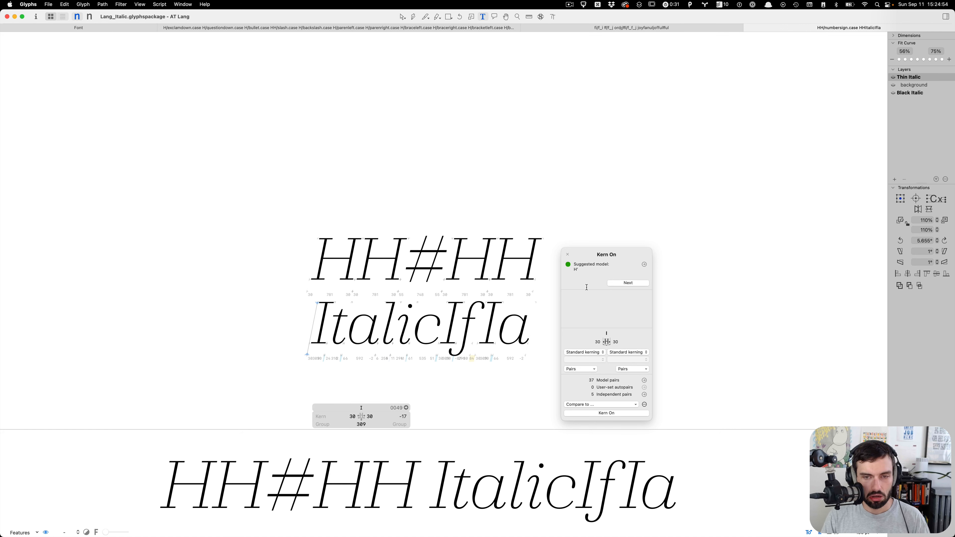
pyautogui.moveTo(619, 260); pyautogui.dragTo(697, 157)
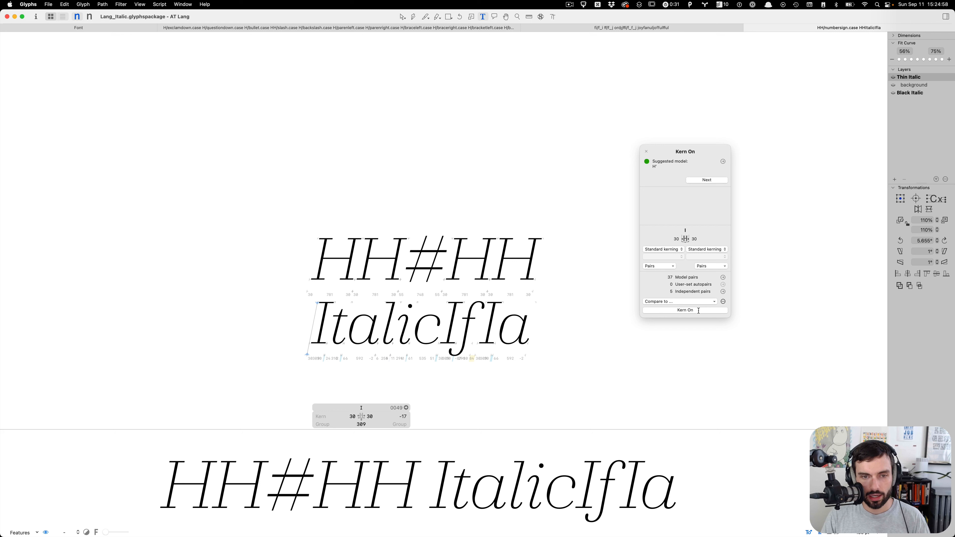
pyautogui.click(427, 241)
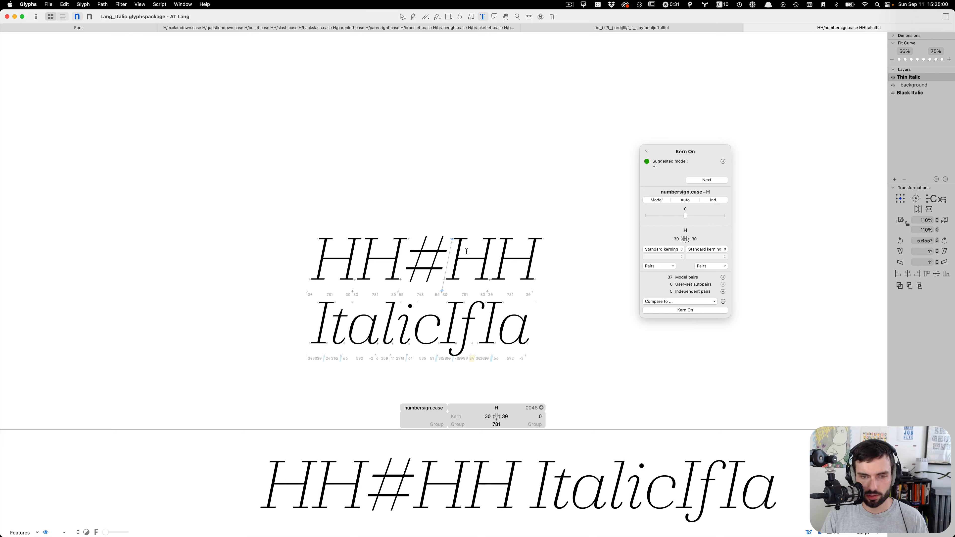
# Step: Append "#H" to the end of the first sample line
pyautogui.click(556, 253)
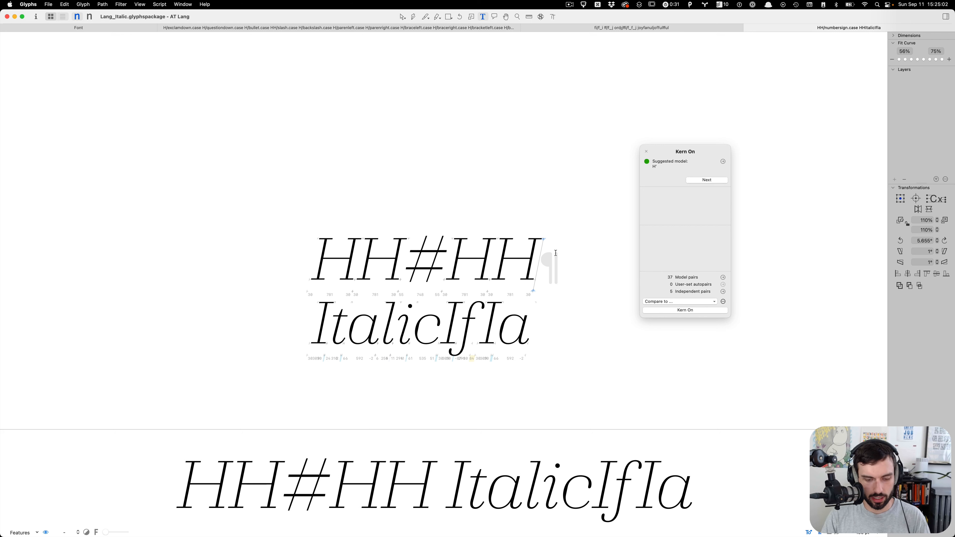
pyautogui.write('#H')
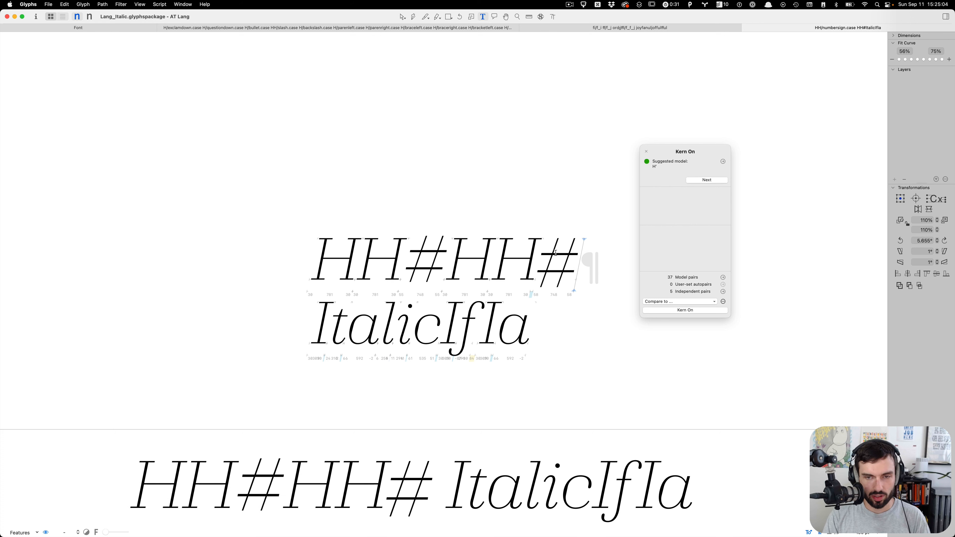
# Step: Regenerate the italic font's case feature code in the font info, review its substitutions, and close the font info
pyautogui.press('super+i')
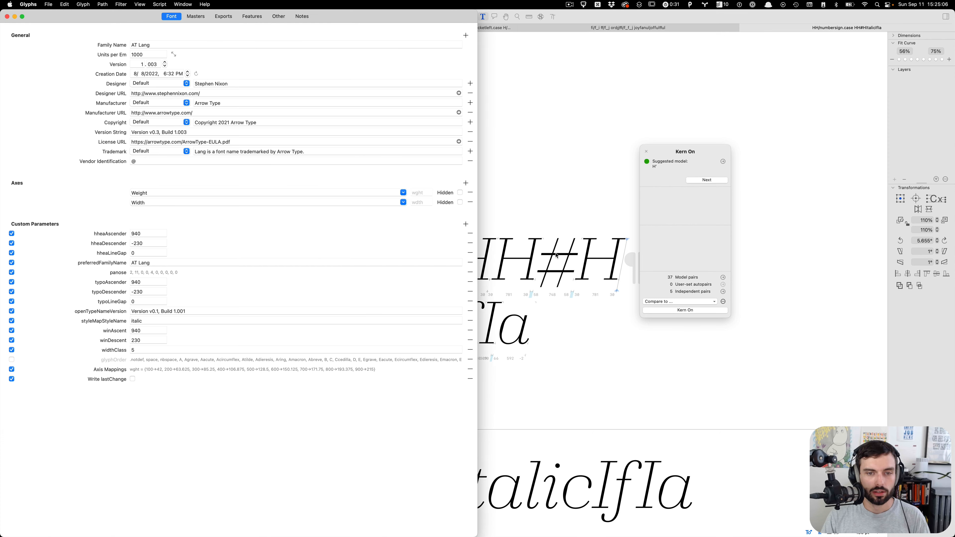
pyautogui.click(245, 17)
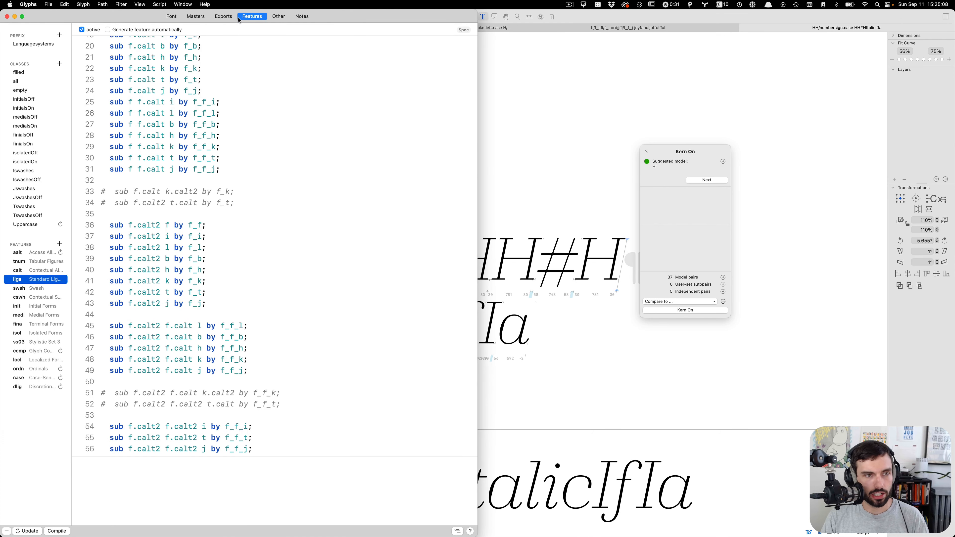
pyautogui.click(26, 379)
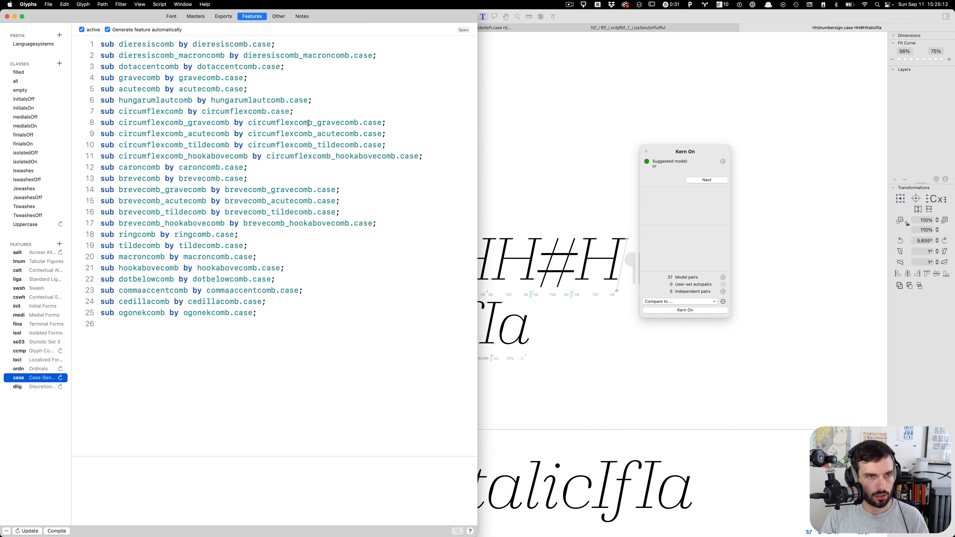
pyautogui.click(60, 378)
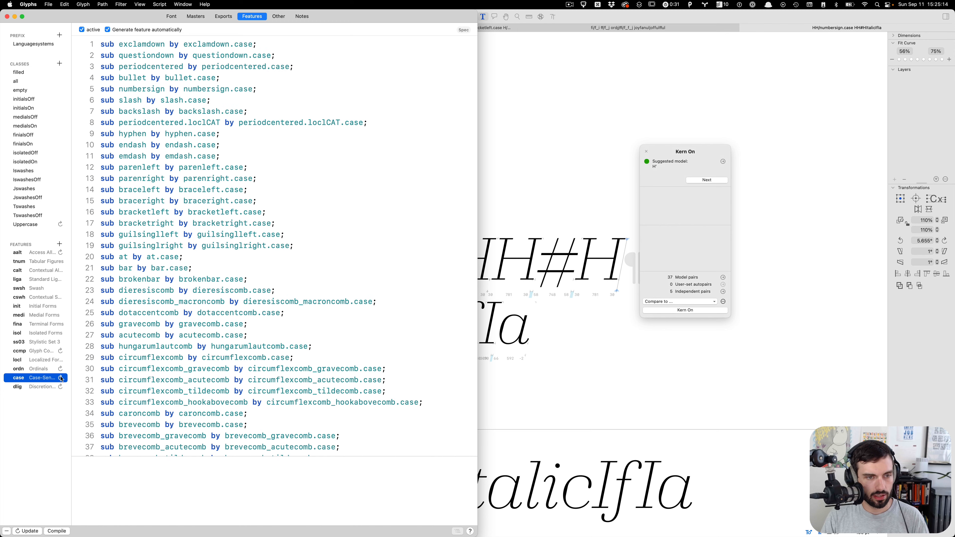
pyautogui.scroll(-5, 340, 220)
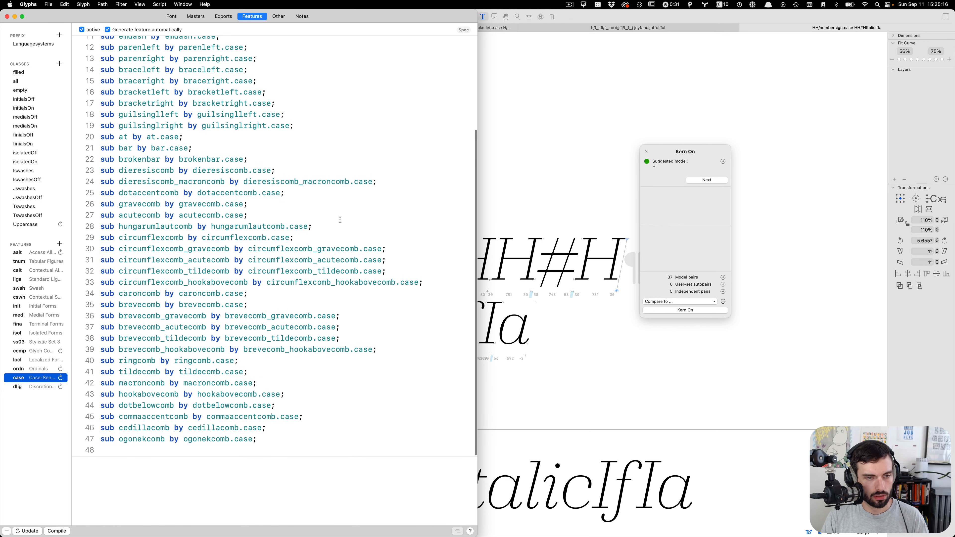
pyautogui.scroll(5, 341, 220)
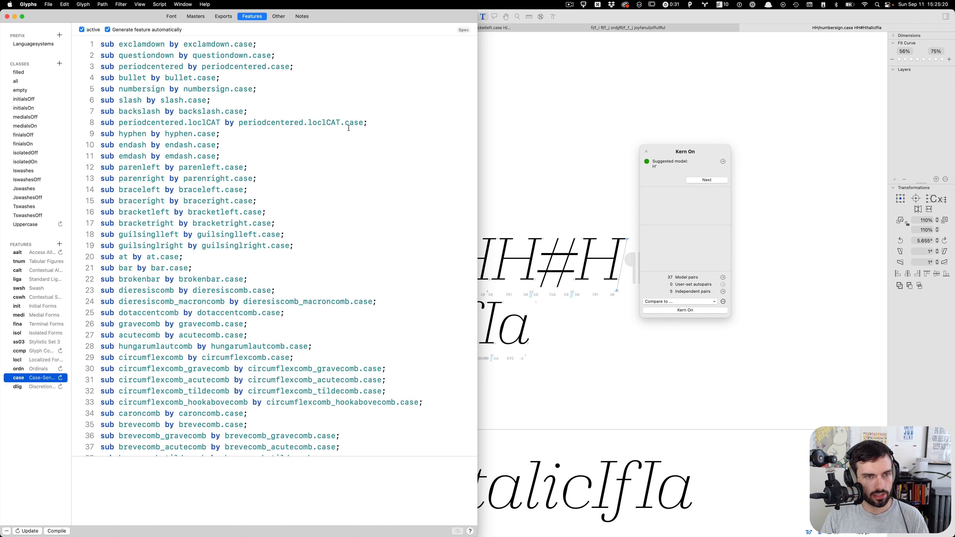
pyautogui.scroll(-5, 359, 128)
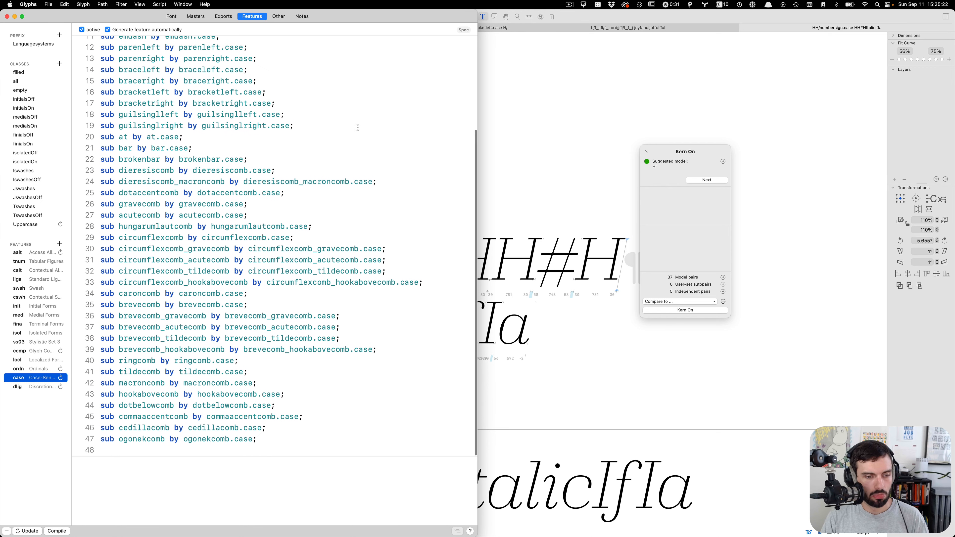
pyautogui.click(7, 18)
# Step: Switch to the upright font, review the case feature's substitutions in its font info, and close the font info
pyautogui.hotkey('ctrl', 'Up')
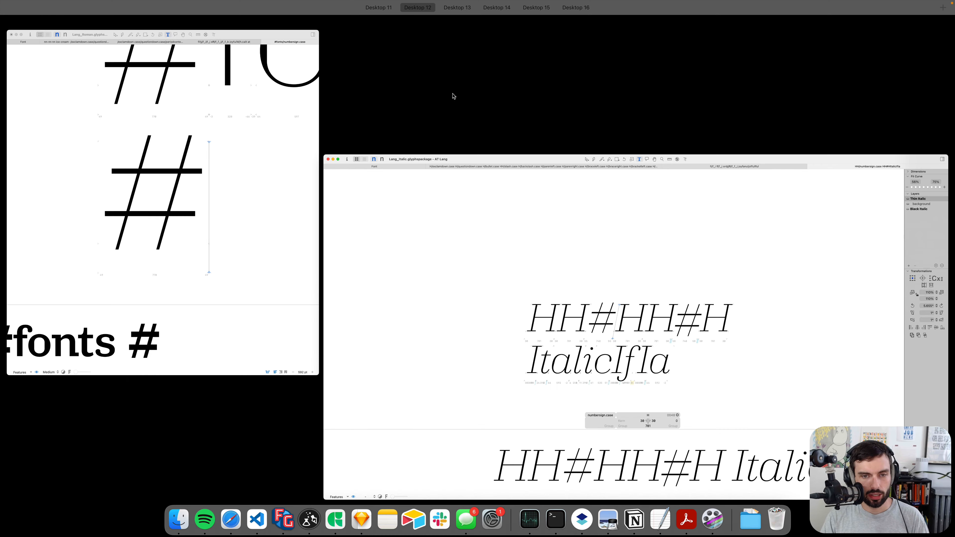
pyautogui.click(205, 198)
pyautogui.press('super+i')
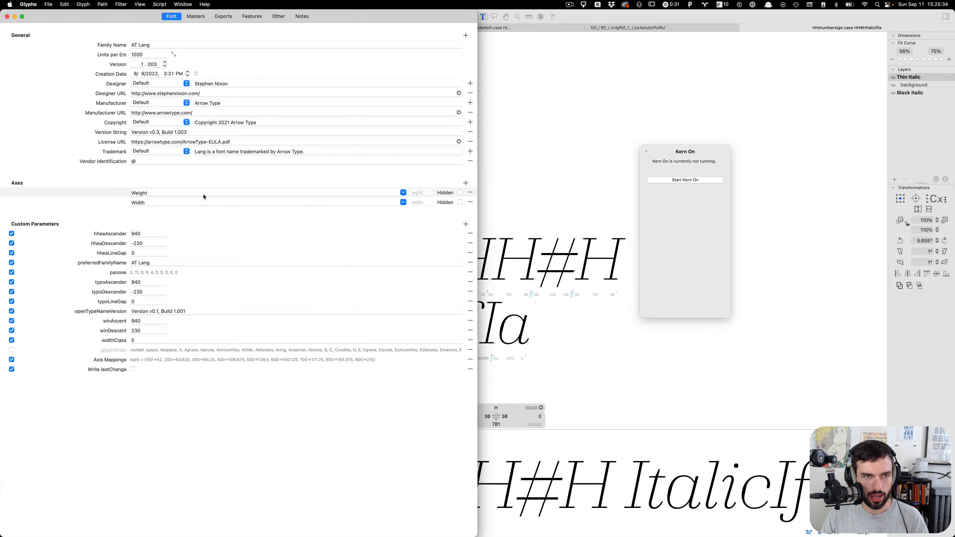
pyautogui.click(246, 18)
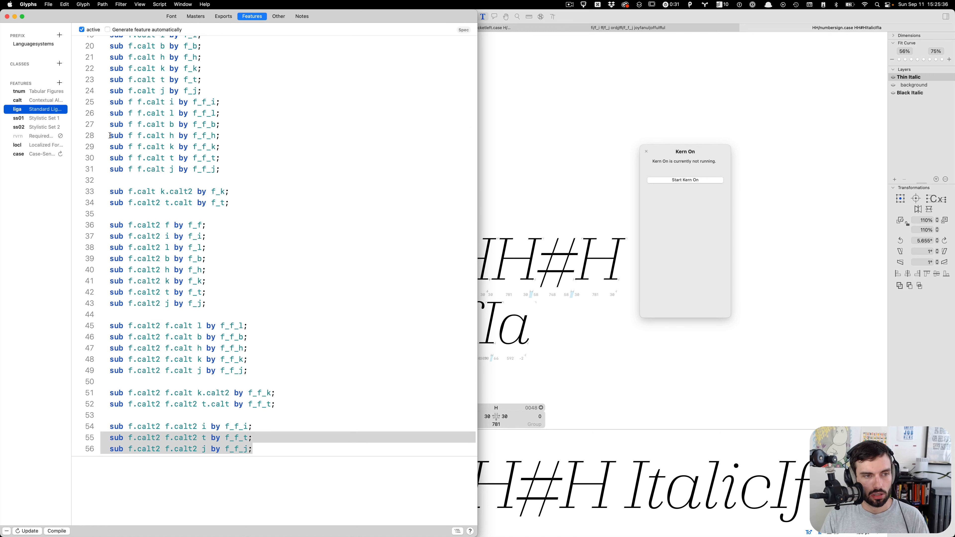
pyautogui.click(42, 154)
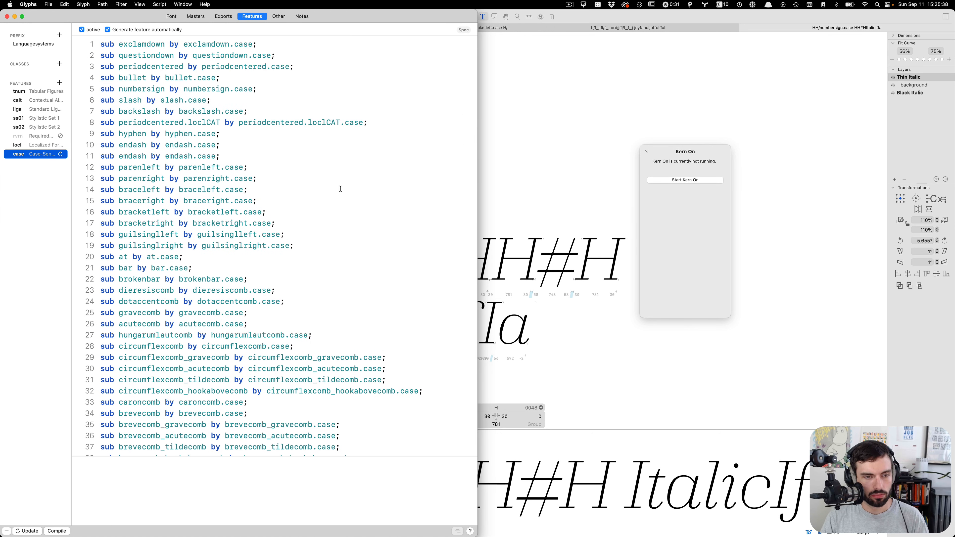
pyautogui.scroll(-5, 339, 188)
pyautogui.scroll(5, 346, 187)
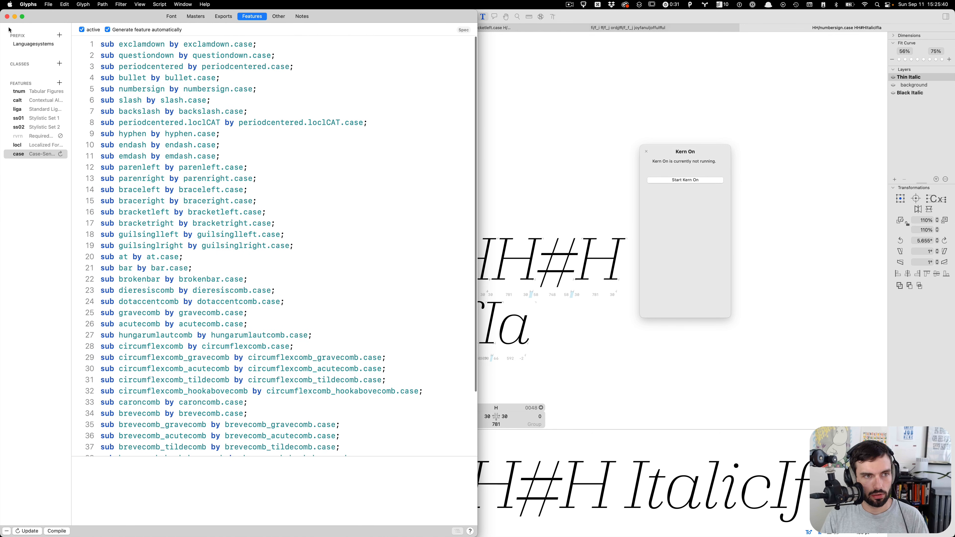
pyautogui.click(7, 17)
# Step: Return to the italic font and inspect the numbersign.case–H pair in the first sample line
pyautogui.click(498, 173)
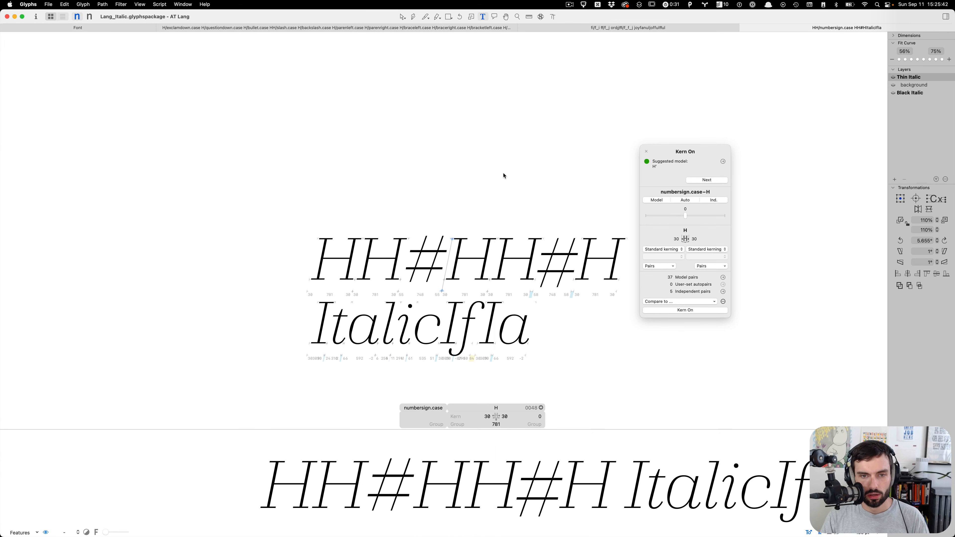
pyautogui.click(546, 311)
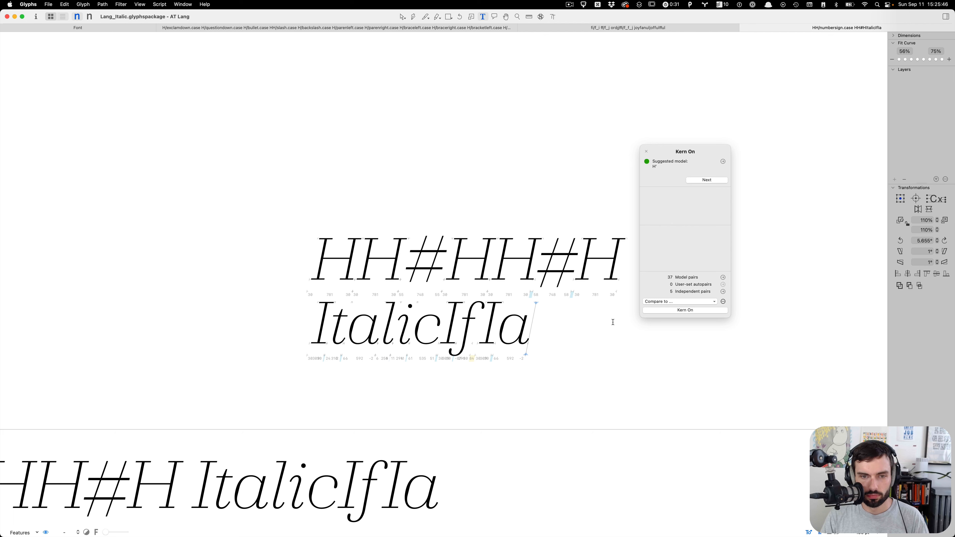
pyautogui.click(437, 251)
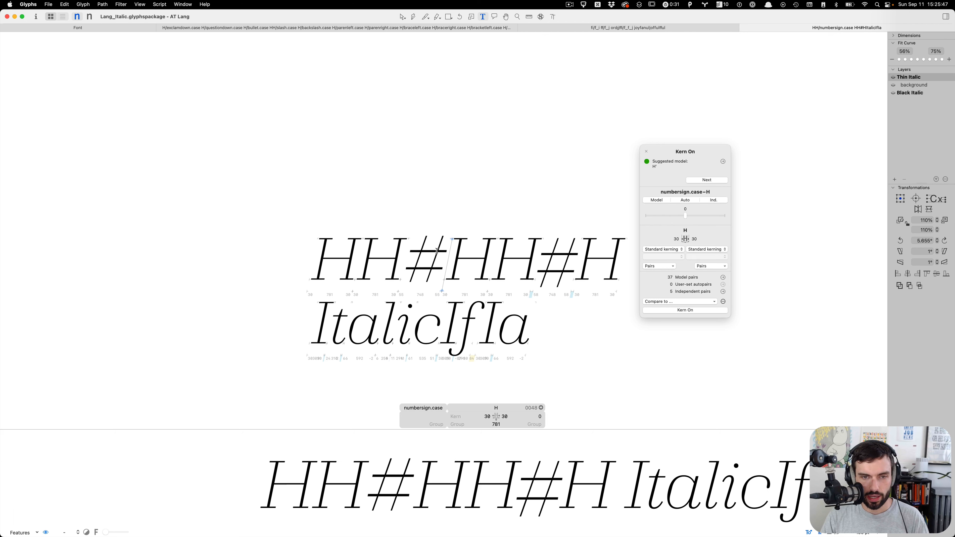
pyautogui.click(423, 251)
pyautogui.click(454, 251)
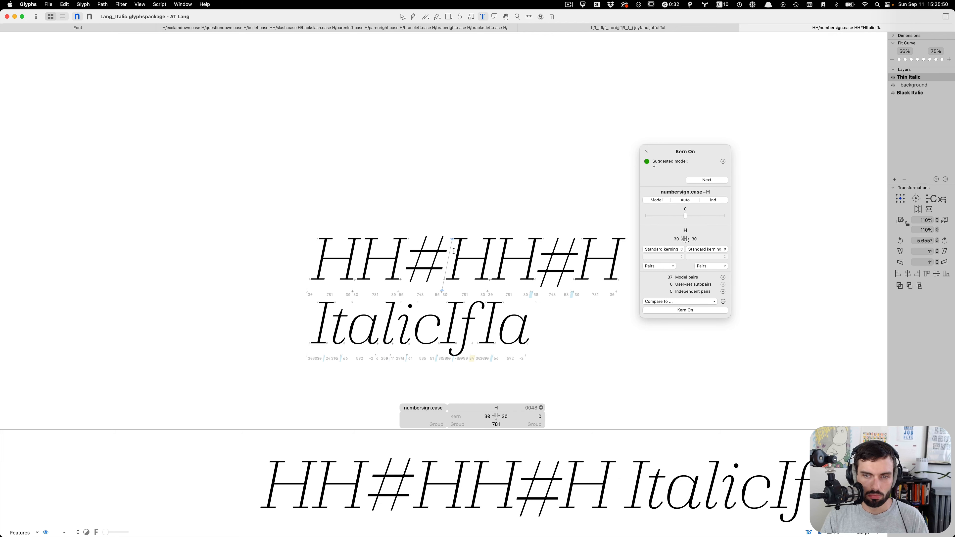
# Step: Restart Kern On, place its window clear of the sample text, and select the H–H pair
pyautogui.click(646, 150)
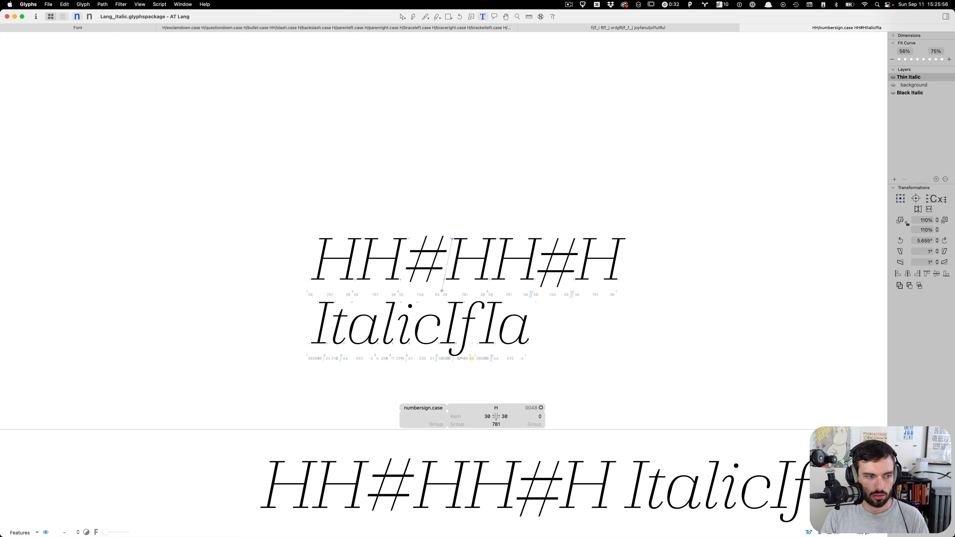
pyautogui.moveTo(10, 217); pyautogui.dragTo(701, 148)
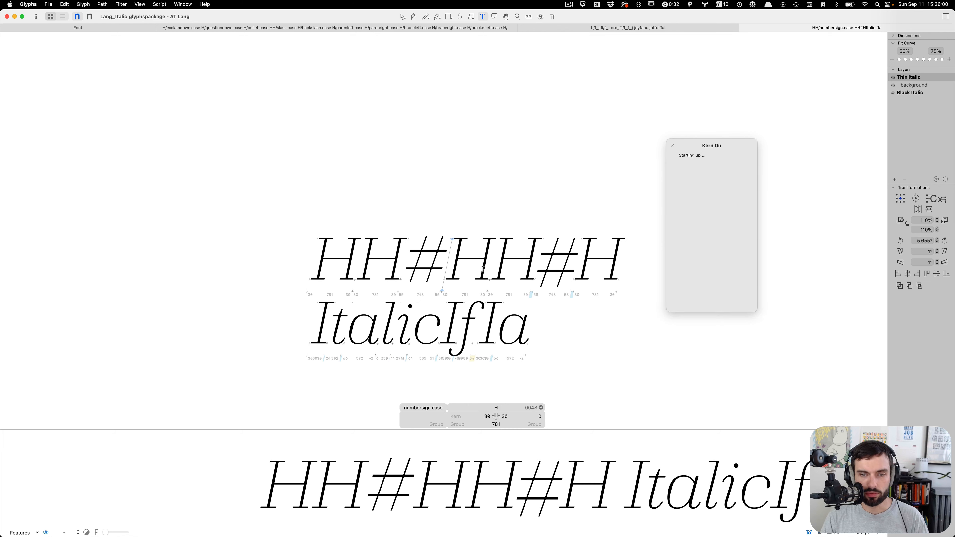
pyautogui.click(484, 268)
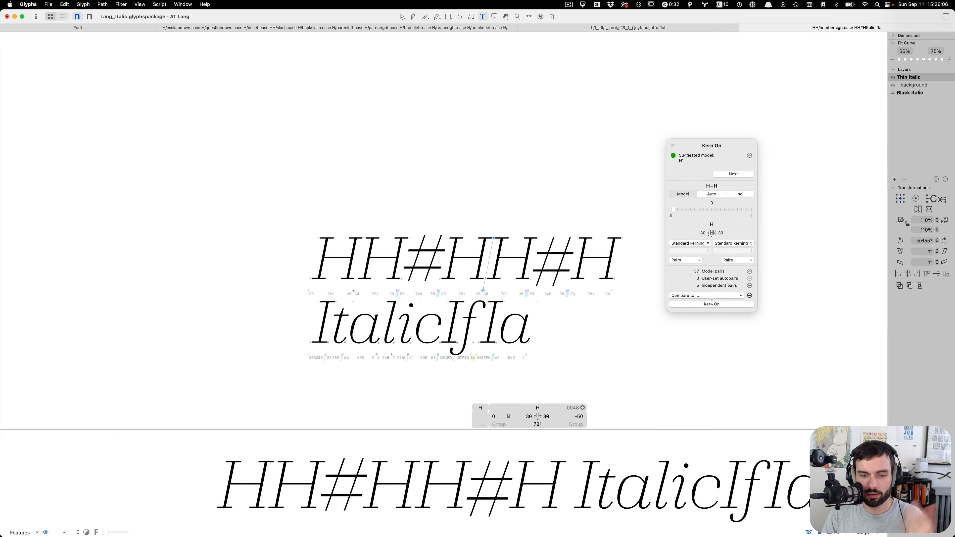
# Step: Append "AVA" to the second sample line and inspect the A–V model pair in Kern On
pyautogui.click(588, 334)
pyautogui.write('AVA')
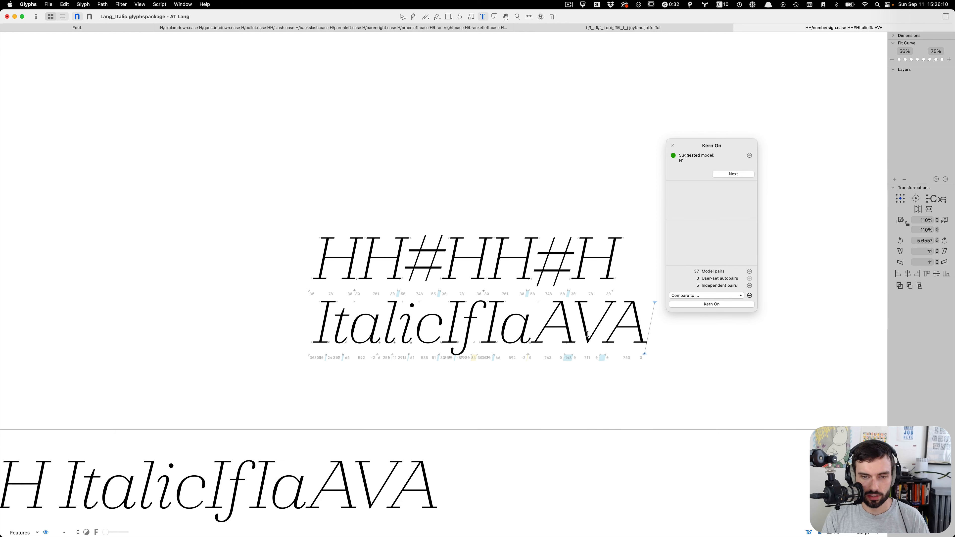
pyautogui.press('Left')
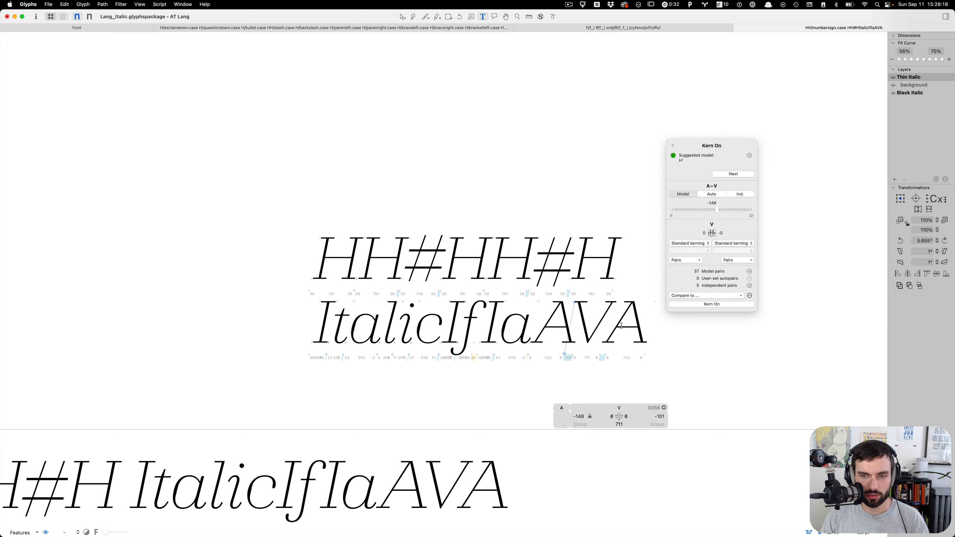
pyautogui.hscroll(3, 649, 212)
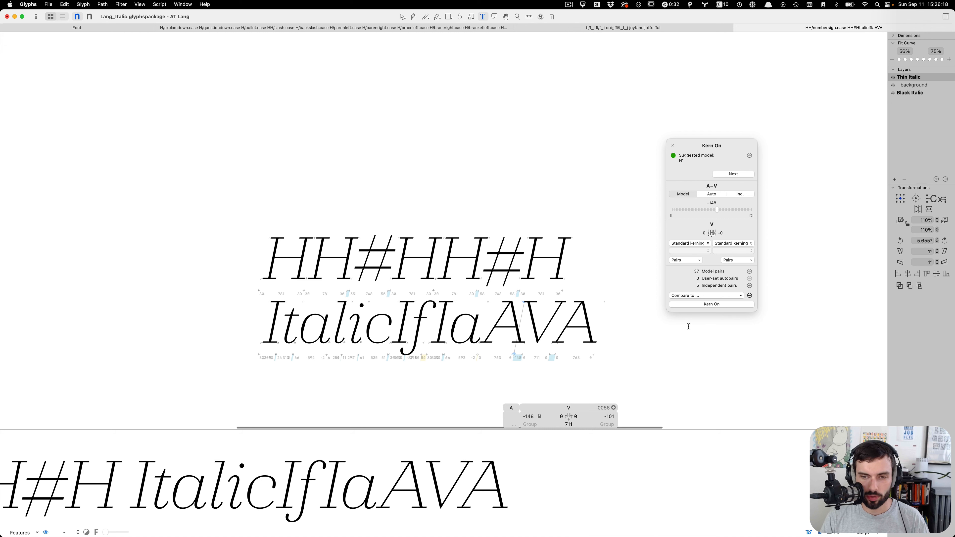
# Step: Run Kern On on the font with the kerning limited to 50 kB
pyautogui.click(719, 305)
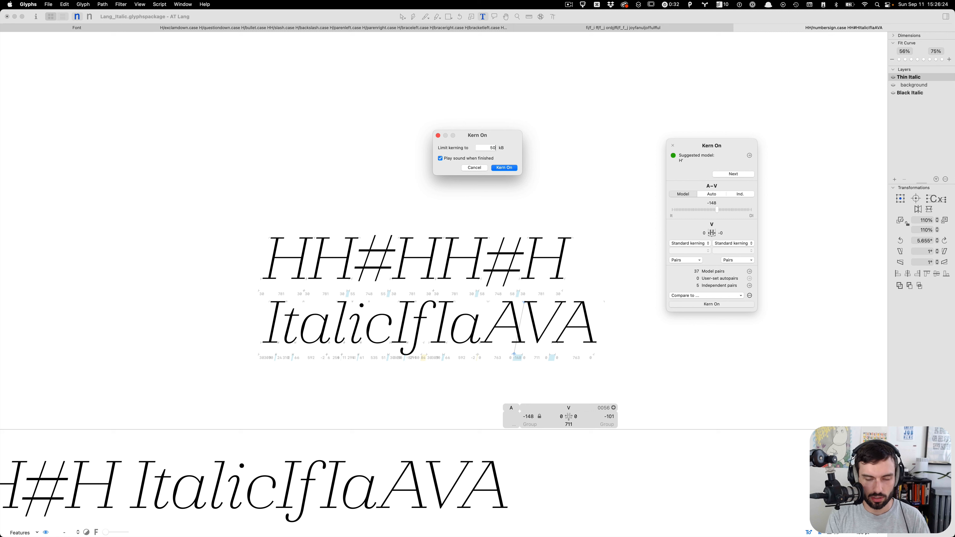
pyautogui.click(507, 168)
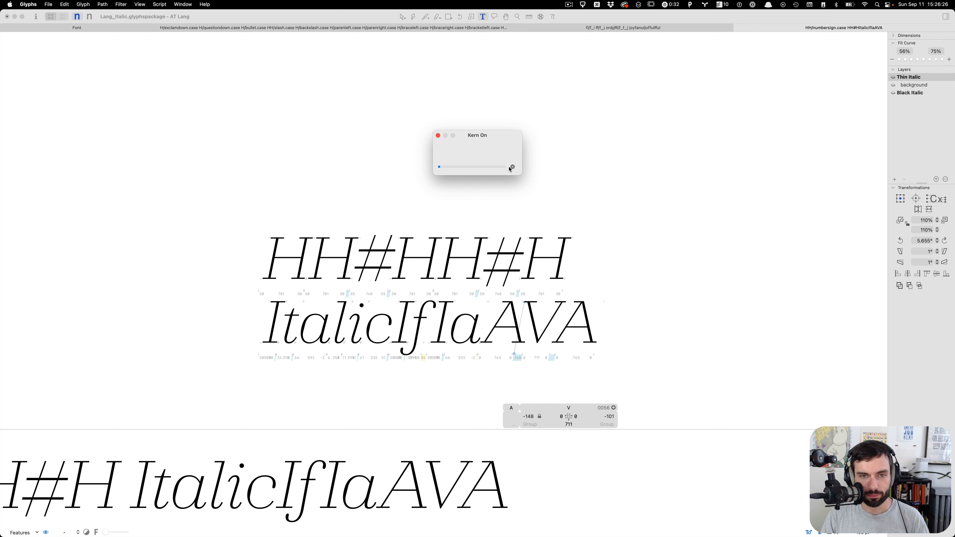
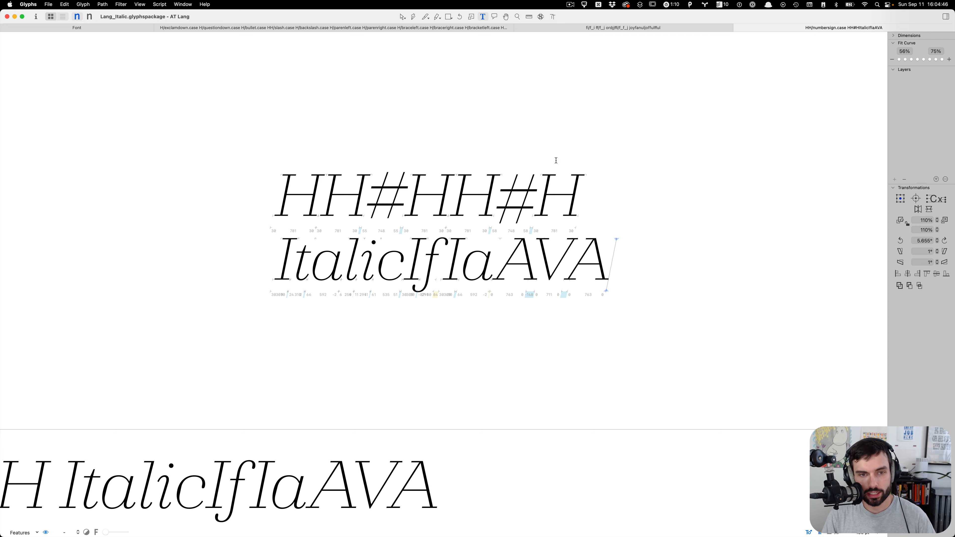
# Step: Review the new kerning of both sample lines in the Thin Italic and Black Italic masters
pyautogui.scroll(5, 335, 206)
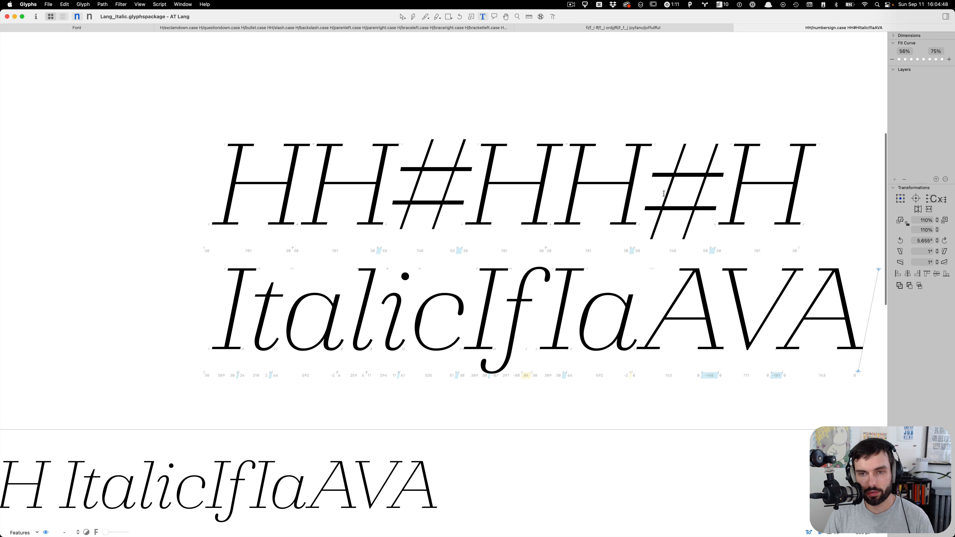
pyautogui.hscroll(2, 664, 194)
pyautogui.hscroll(2, 665, 194)
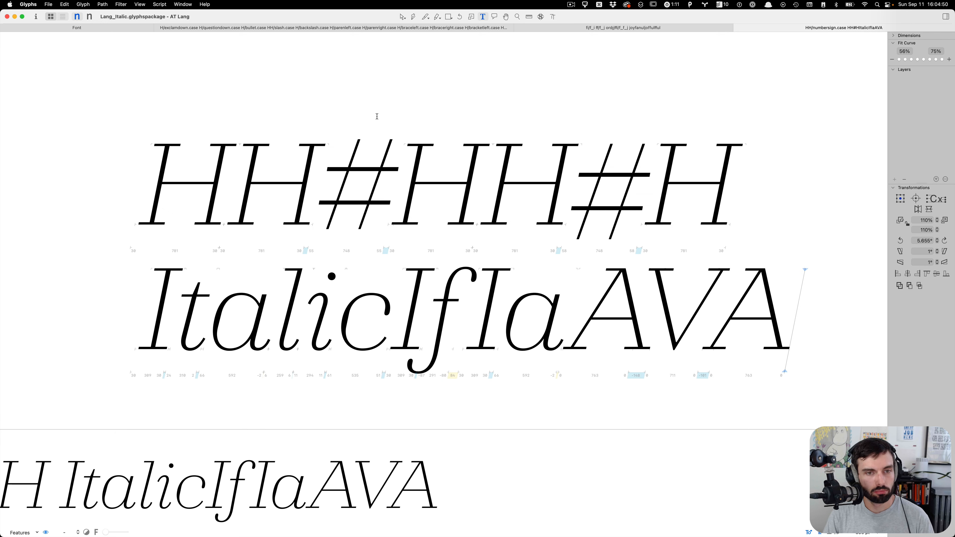
pyautogui.click(346, 160)
pyautogui.press('super+2')
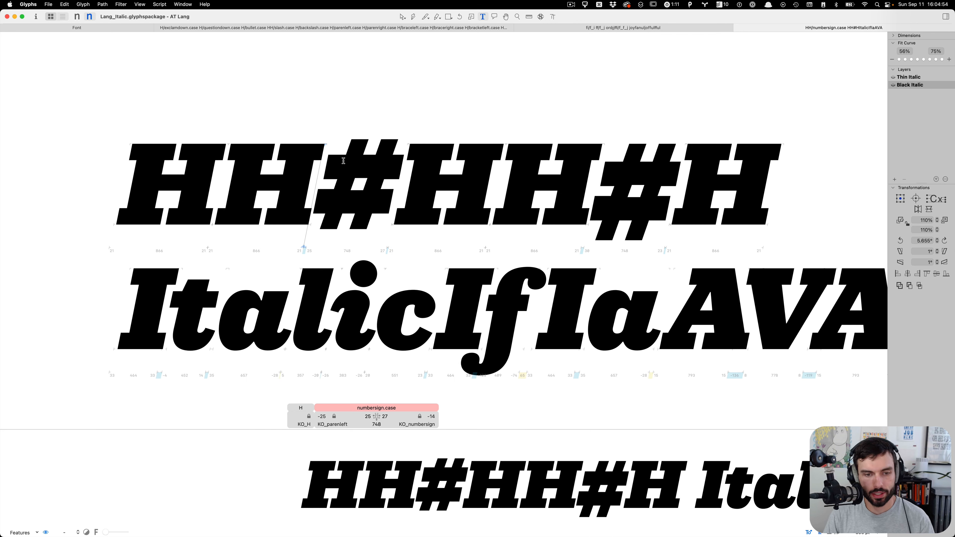
pyautogui.click(798, 157)
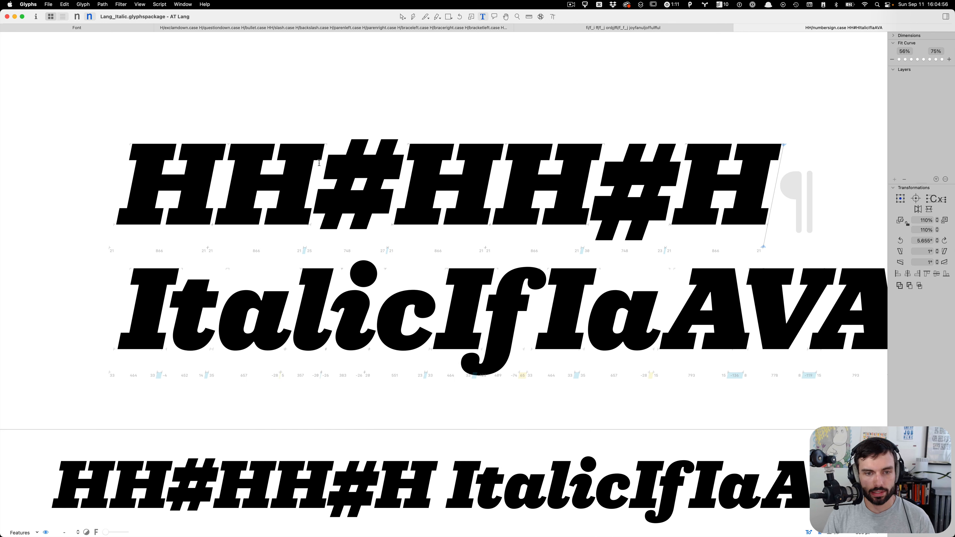
pyautogui.scroll(-2, 465, 132)
pyautogui.scroll(-1, 465, 132)
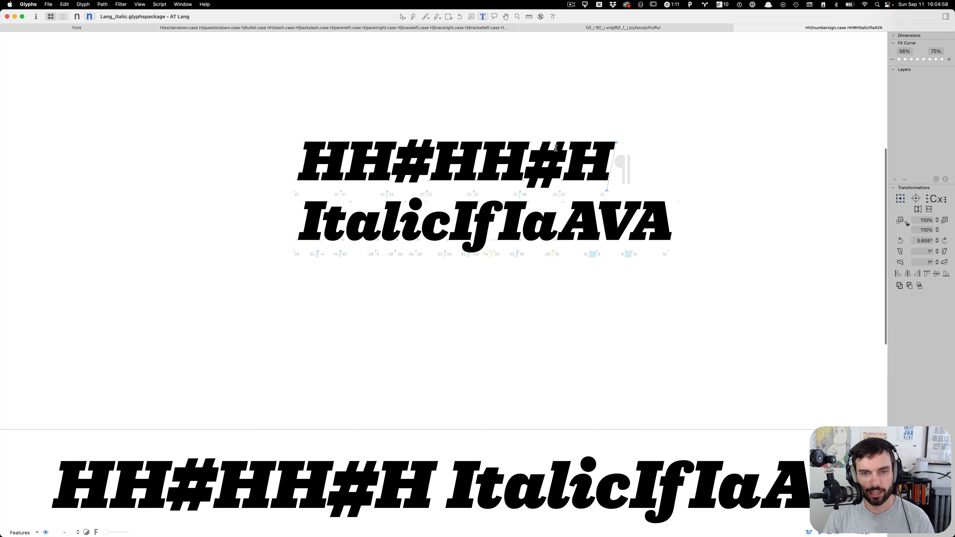
pyautogui.scroll(1, 623, 130)
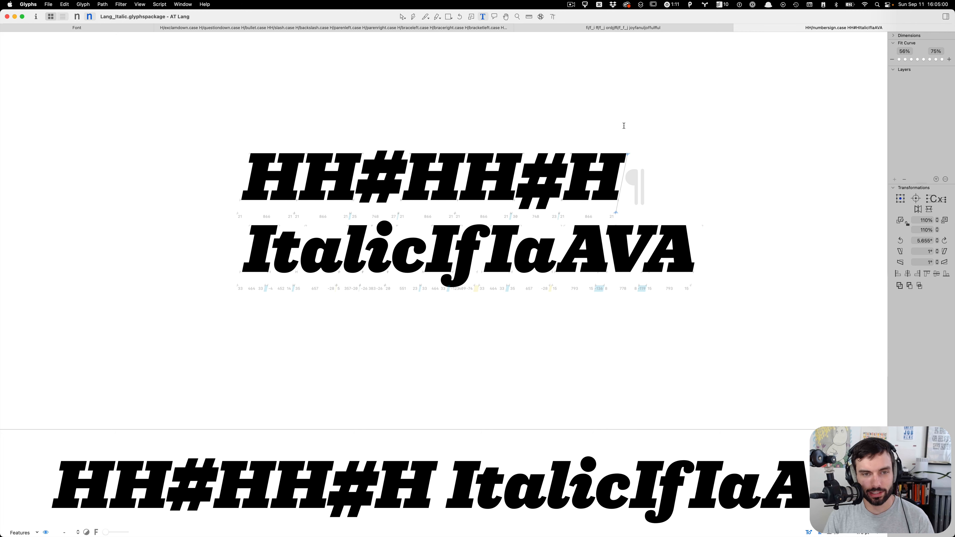
# Step: Switch to Safari and bring up the "Planned for v0.3" GitHub issue with its task list
pyautogui.press('super+Tab')
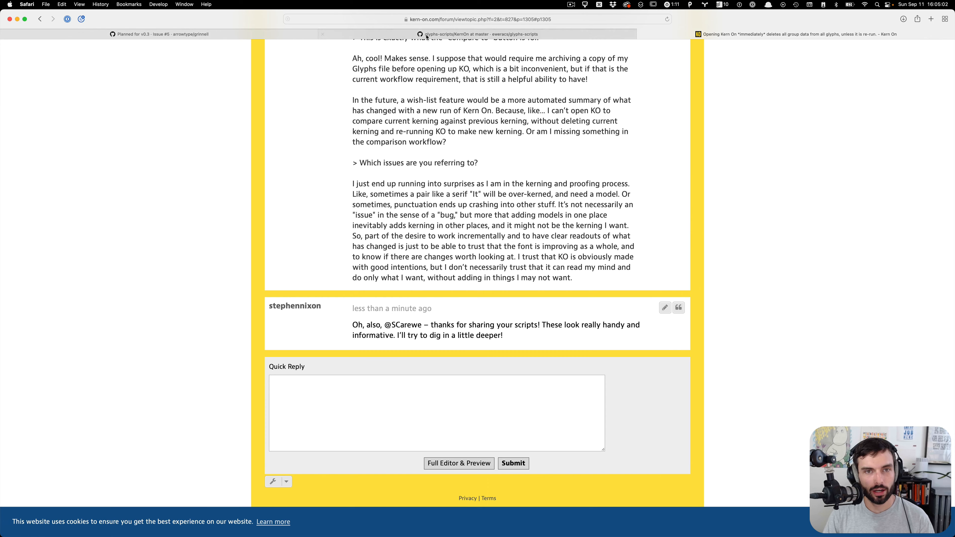
pyautogui.click(427, 34)
pyautogui.click(162, 33)
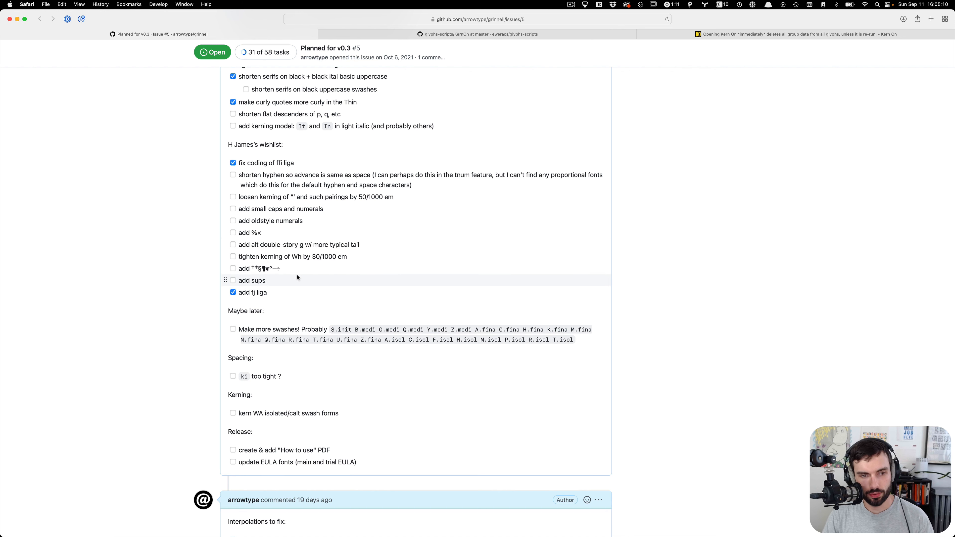
# Step: Find the "add %×" item in the issue's wishlist, and append "%" to the first sample line of the italic file in Glyphs
pyautogui.scroll(1, 300, 276)
pyautogui.scroll(1, 300, 276)
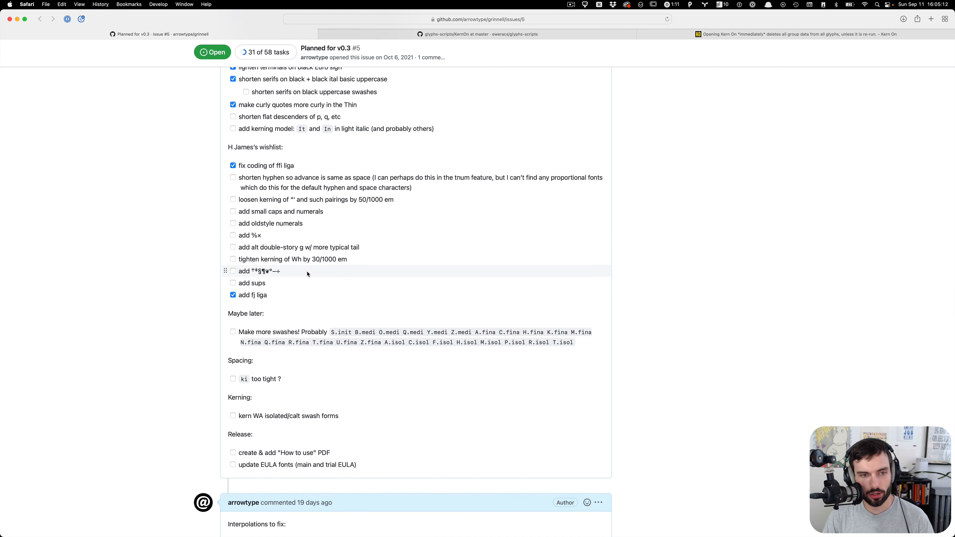
pyautogui.moveTo(270, 239); pyautogui.dragTo(254, 236)
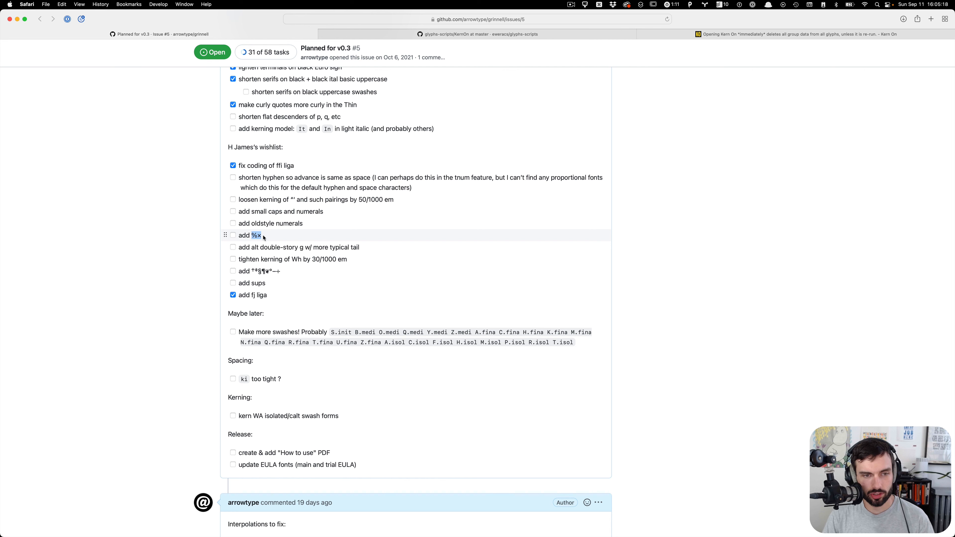
pyautogui.hotkey('ctrl', 'Right')
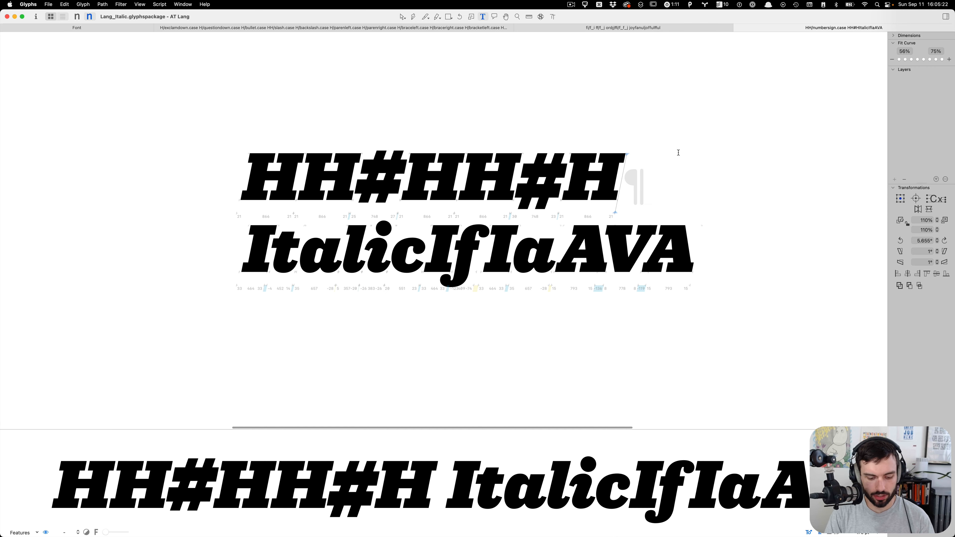
pyautogui.write('%')
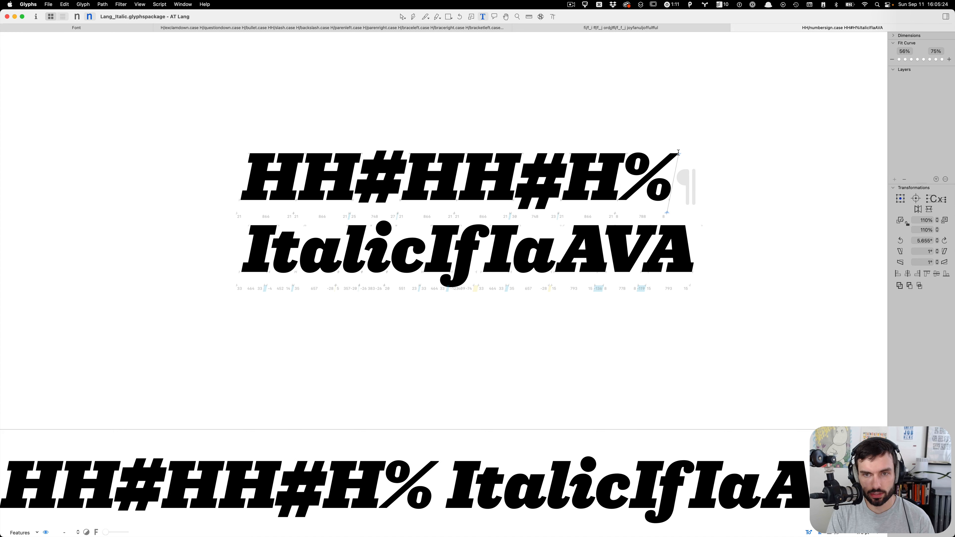
# Step: Switch to the Lang_Roman file's window and append "%" after the numbersign in its second sample line
pyautogui.hotkey('ctrl', 'Up')
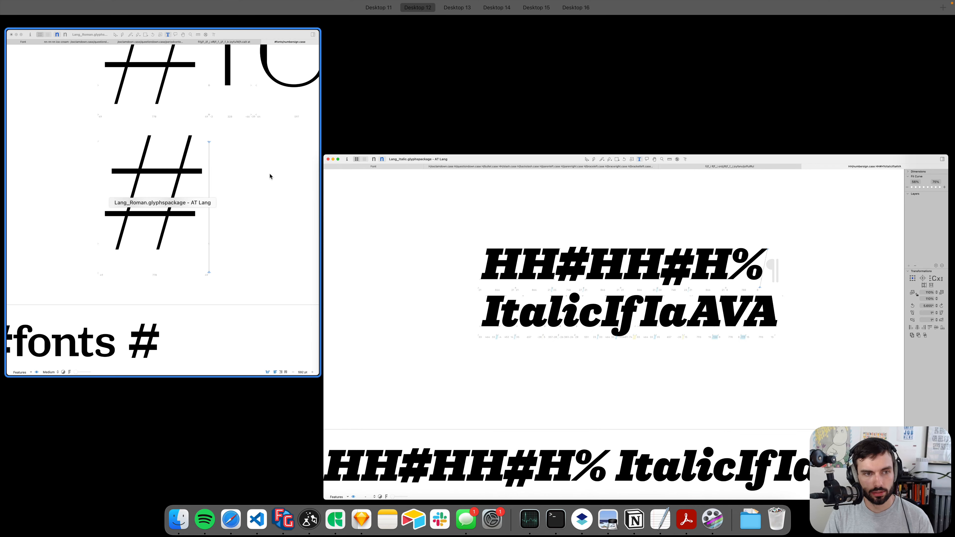
pyautogui.click(270, 175)
pyautogui.write('%')
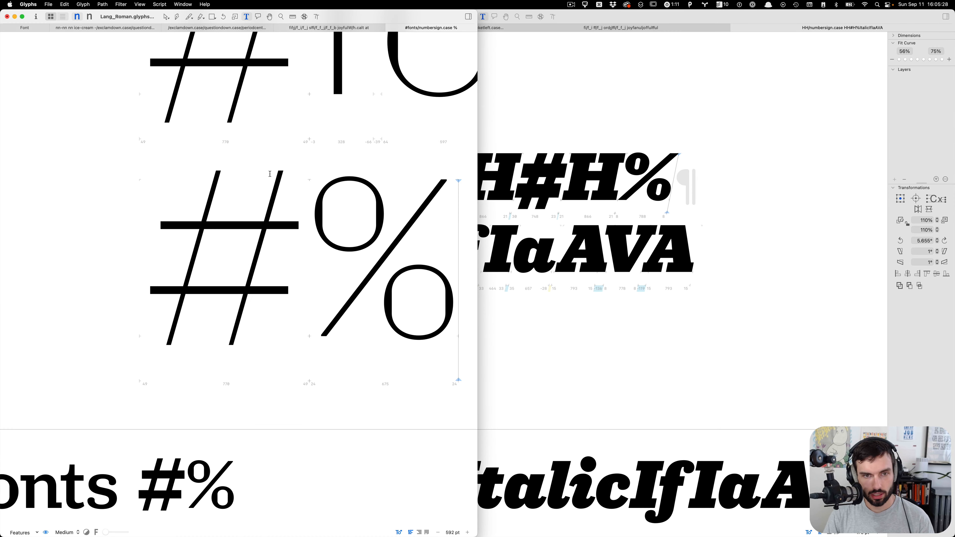
pyautogui.scroll(-5, 270, 173)
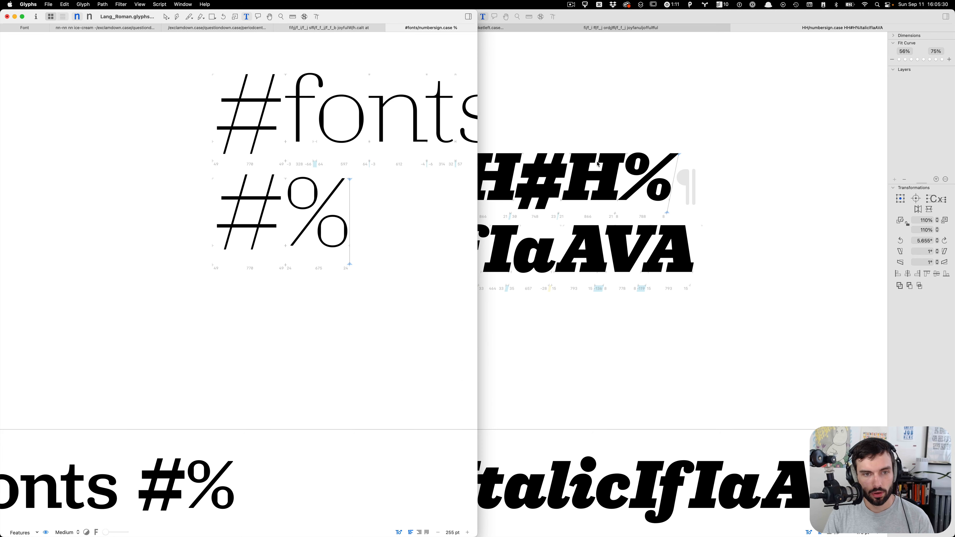
# Step: Recheck the "%×" wishlist item in Safari, and append "+=" to the second sample line of the Roman file in Glyphs
pyautogui.hotkey('ctrl', 'Left')
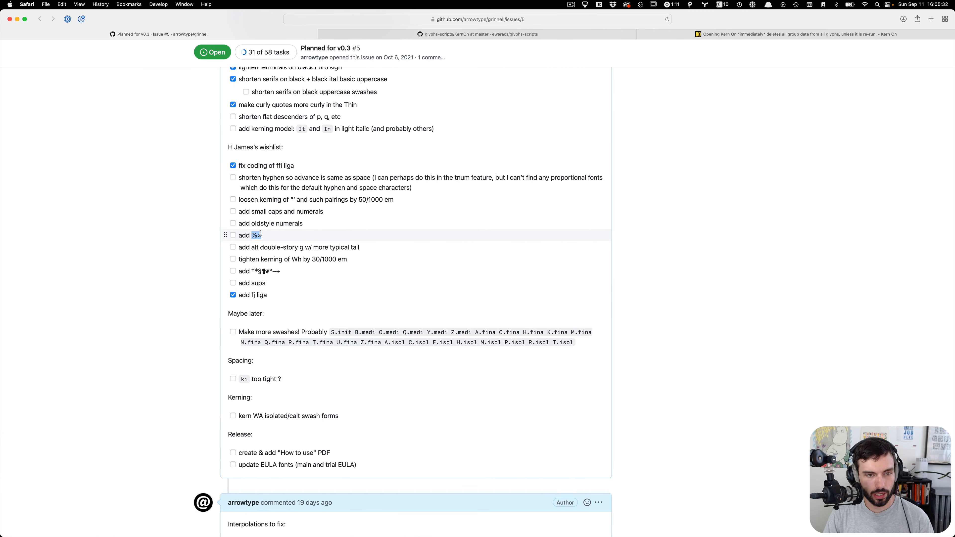
pyautogui.hotkey('ctrl', 'Right')
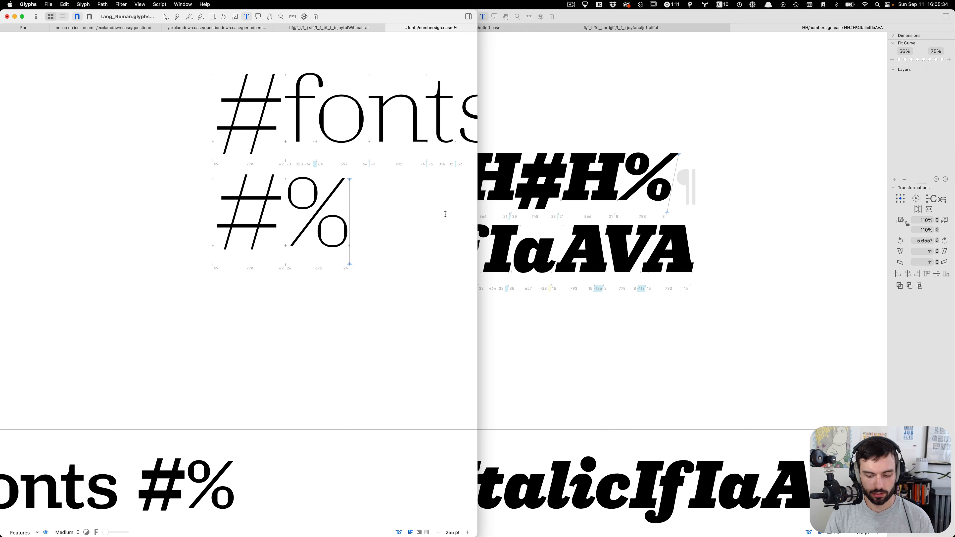
pyautogui.write('+=')
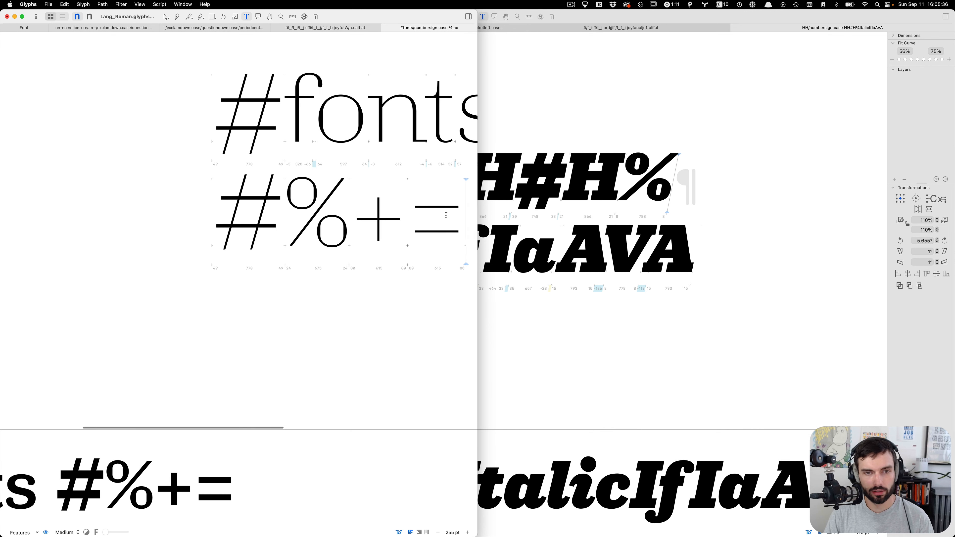
pyautogui.hscroll(3, 445, 215)
pyautogui.scroll(3, 418, 224)
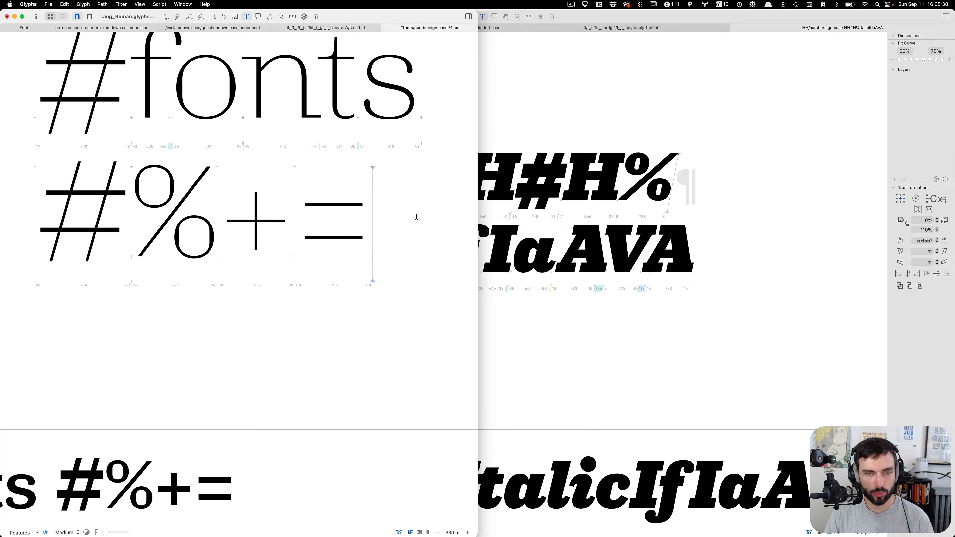
# Step: Enlarge the Roman window to fill the screen and insert the multiply glyph between plus and equal
pyautogui.hotkey('ctrl', 'alt', 'Return')
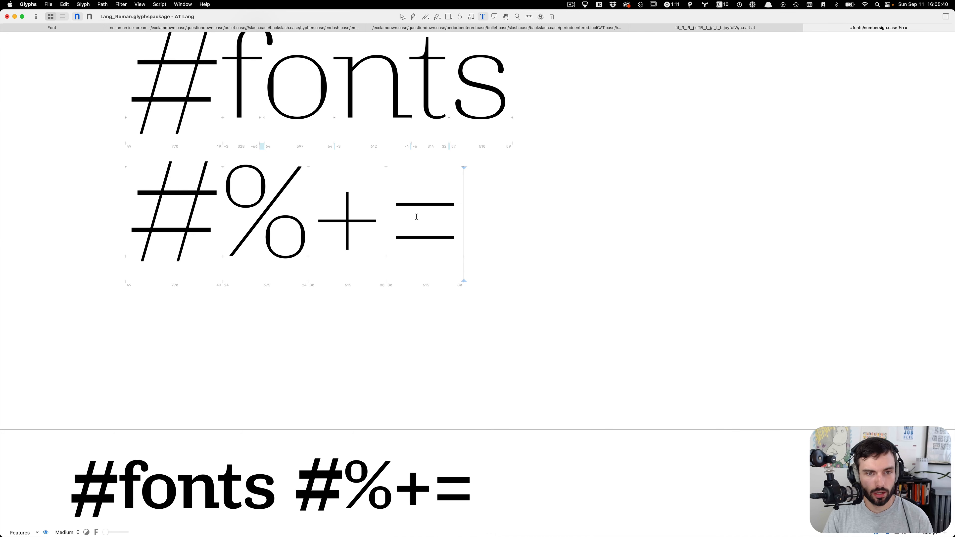
pyautogui.scroll(3, 392, 217)
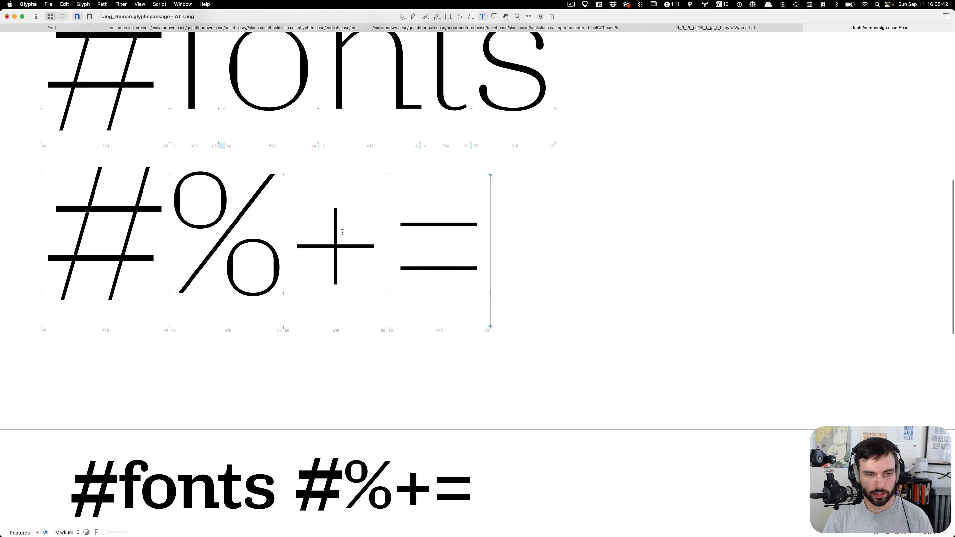
pyautogui.click(381, 233)
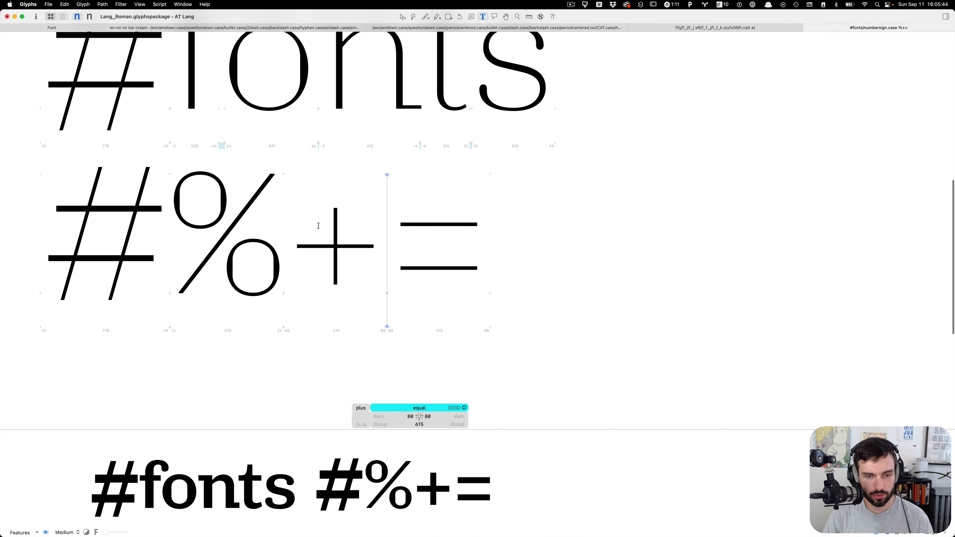
pyautogui.press('super+shift+g')
pyautogui.write('m')
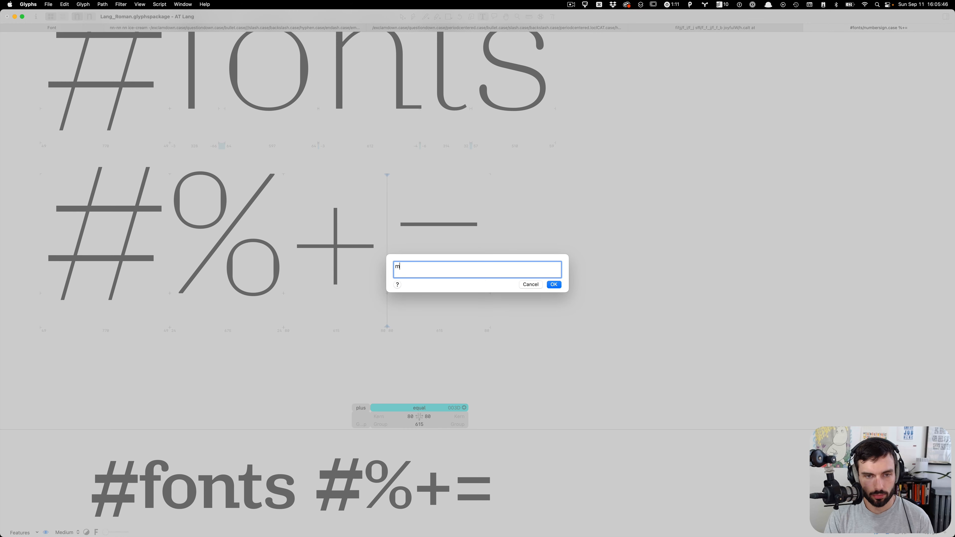
pyautogui.write('ultiply')
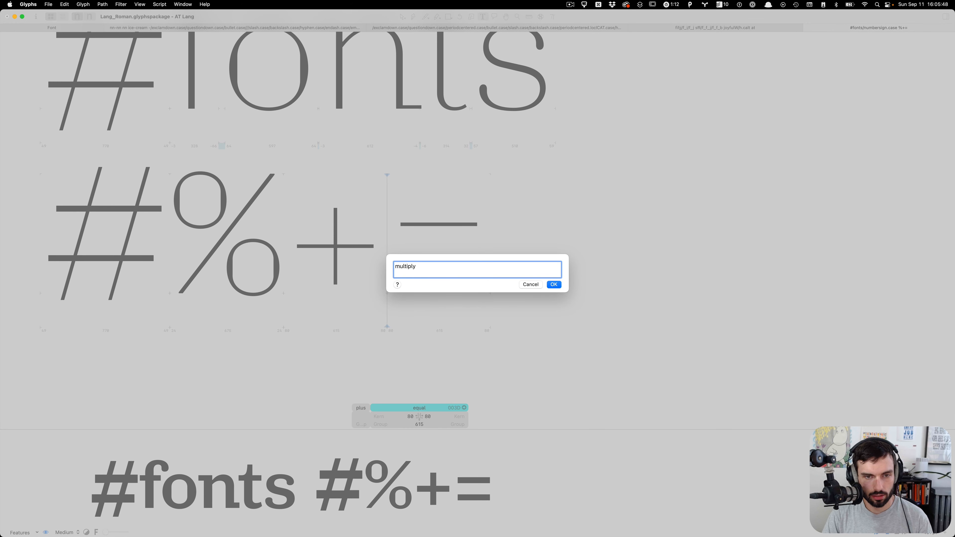
pyautogui.press('super+a')
pyautogui.press('Return')
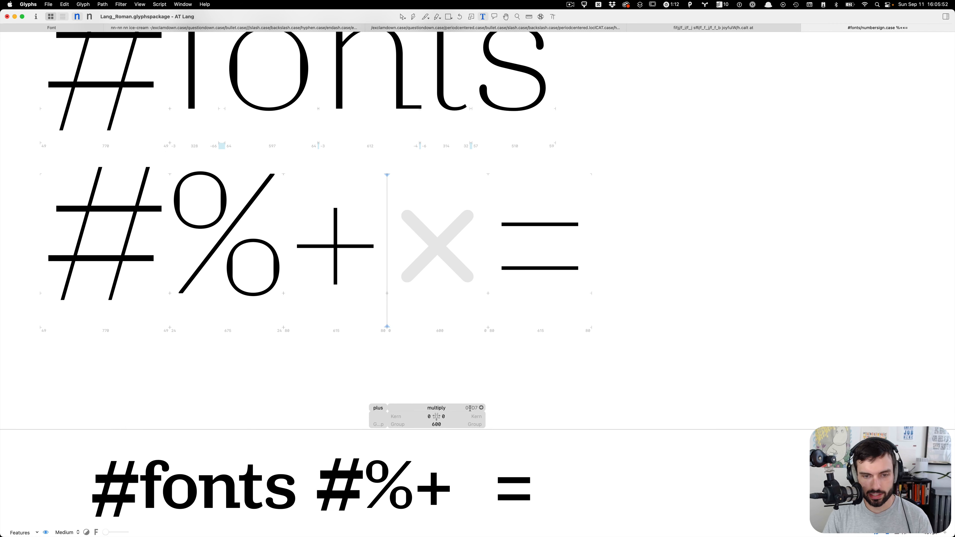
# Step: Copy the plus glyph's outlines into the empty multiply glyph in the Thin master
pyautogui.scroll(2, 405, 252)
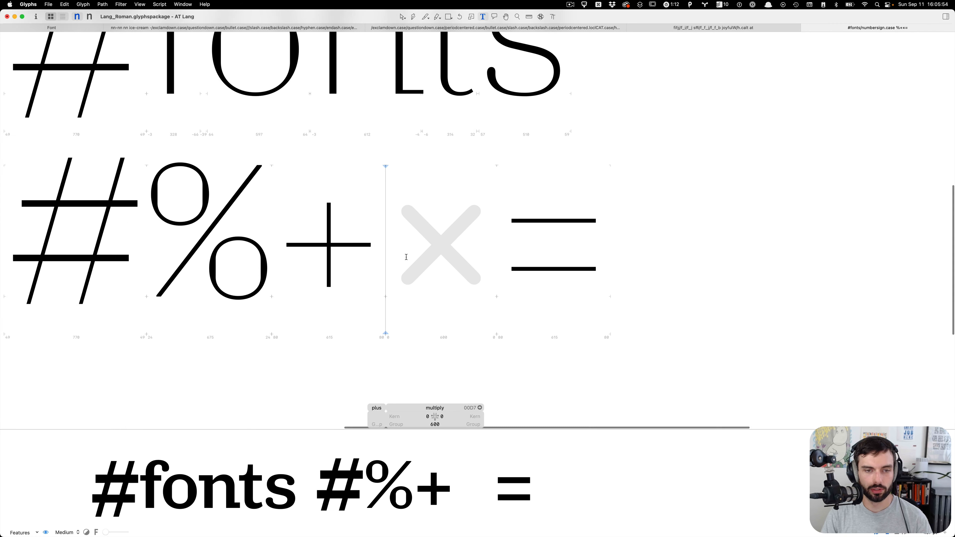
pyautogui.press('Escape')
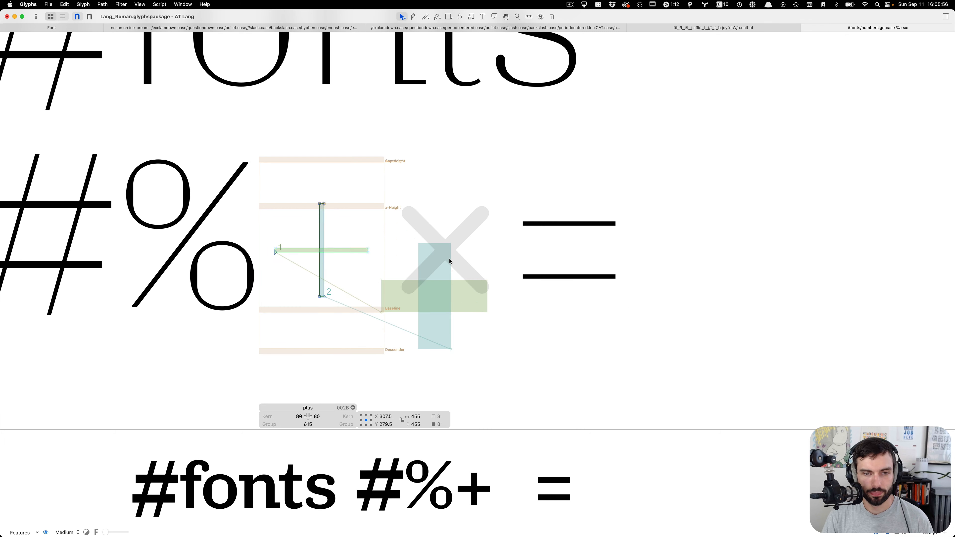
pyautogui.doubleClick(449, 261)
pyautogui.press('super+v')
pyautogui.press('super+i')
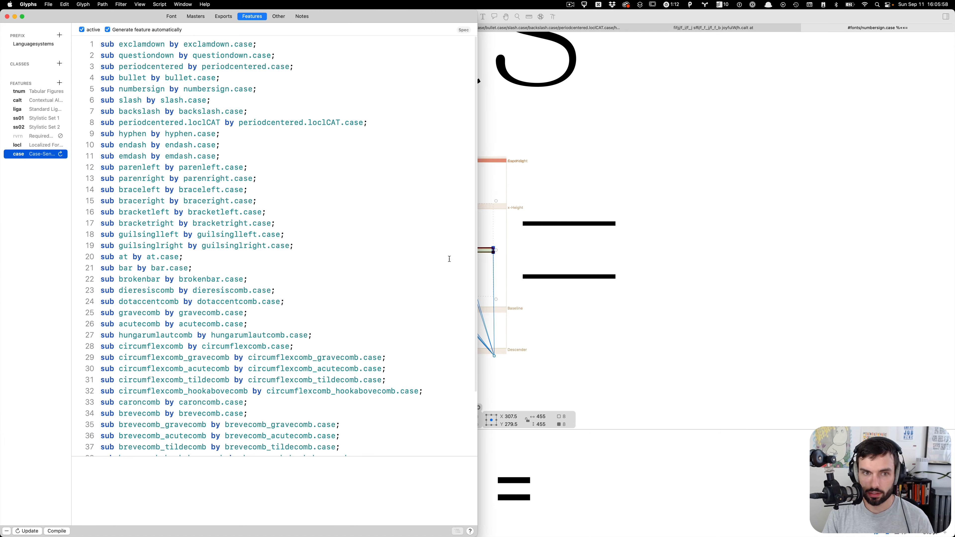
pyautogui.press('super+w')
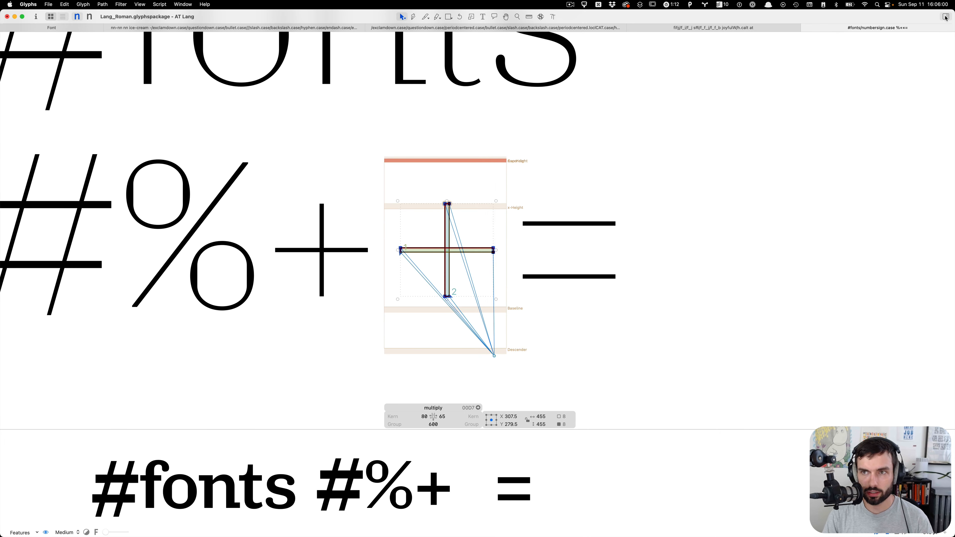
# Step: Rotate the pasted plus outlines in multiply counterclockwise by 45°
pyautogui.click(946, 17)
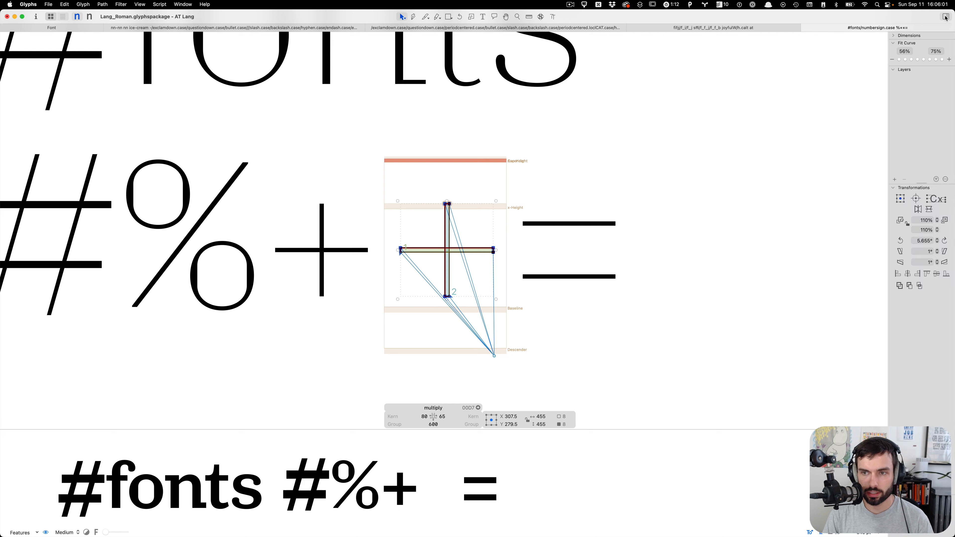
pyautogui.click(922, 241)
pyautogui.write('45')
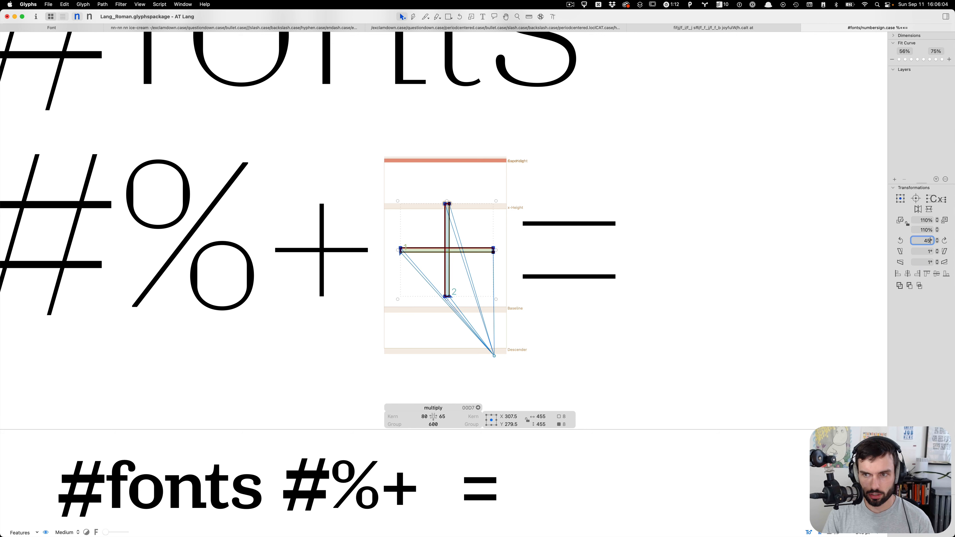
pyautogui.click(901, 241)
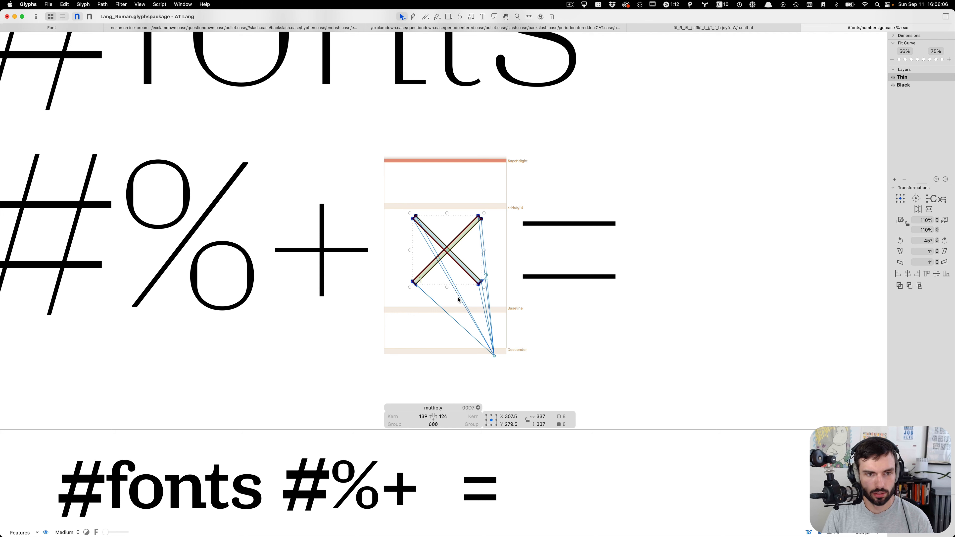
pyautogui.scroll(3, 437, 289)
pyautogui.click(425, 311)
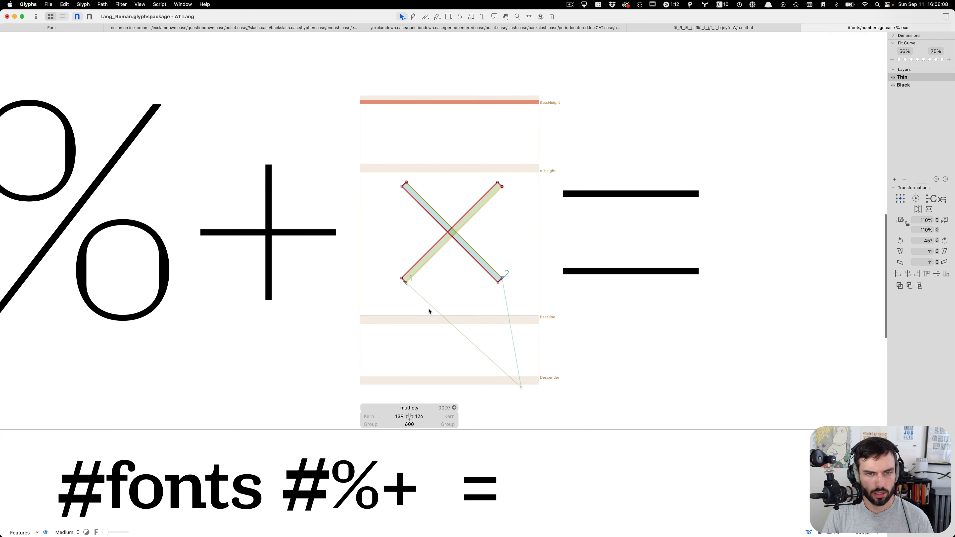
# Step: Add plus as a component to the background layer of multiply and return to the foreground
pyautogui.doubleClick(304, 285)
pyautogui.doubleClick(442, 301)
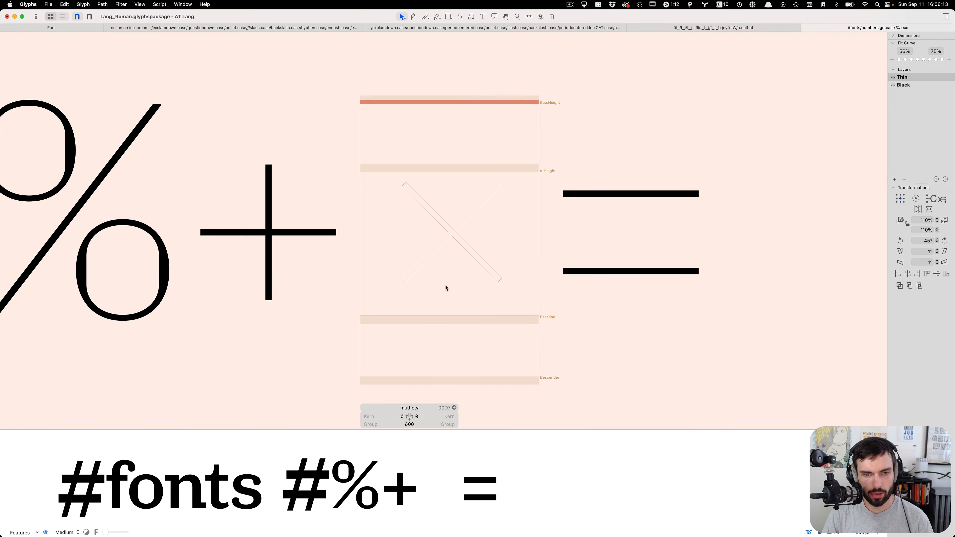
pyautogui.rightClick(448, 286)
pyautogui.click(455, 290)
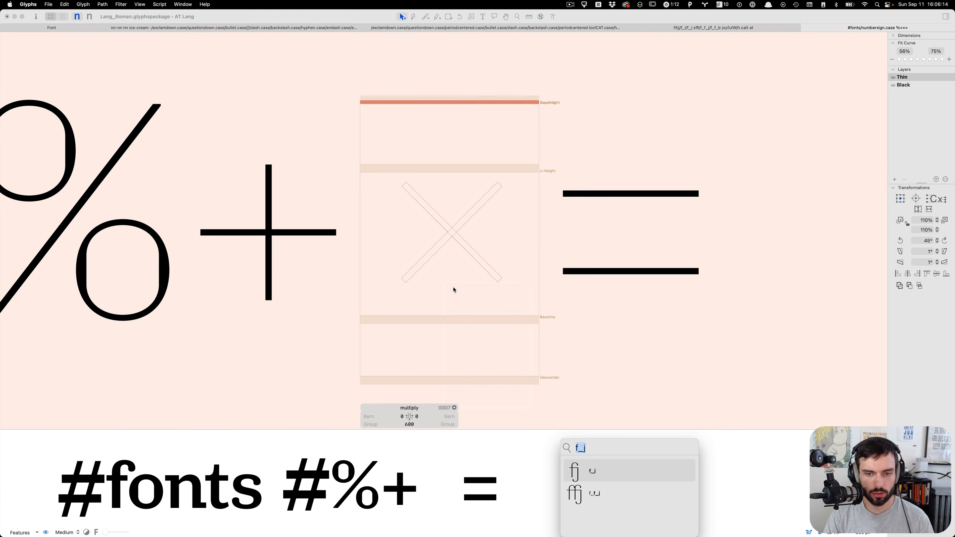
pyautogui.write('plu')
pyautogui.press('Return')
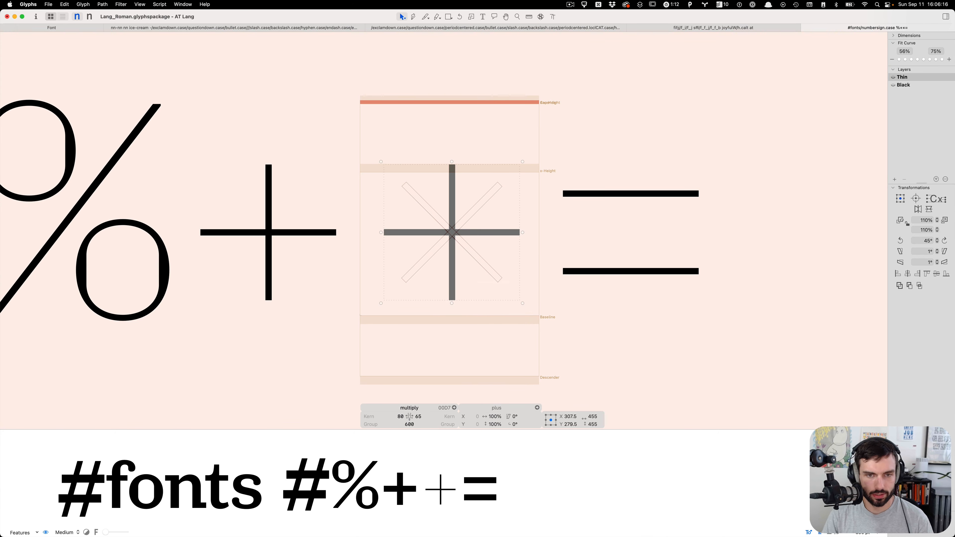
pyautogui.click(398, 306)
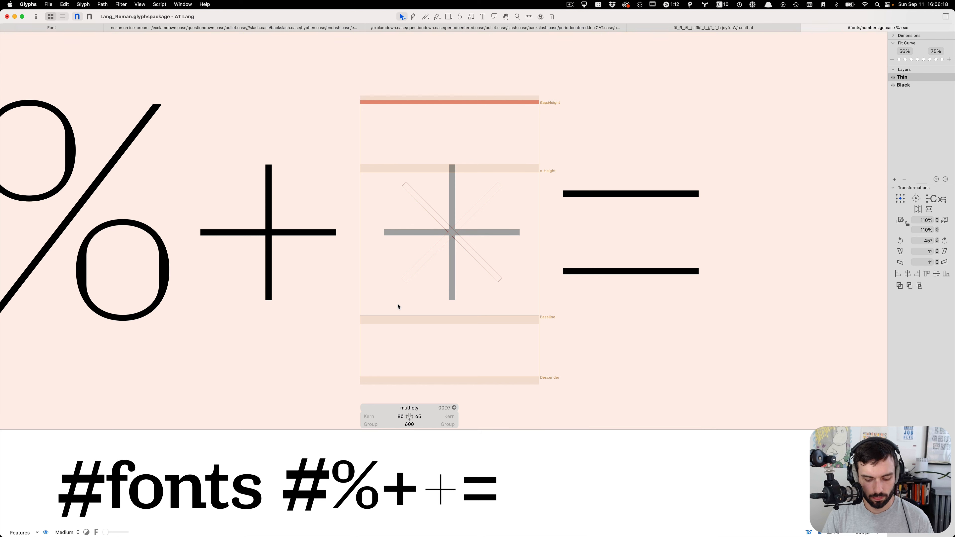
pyautogui.press('super+b')
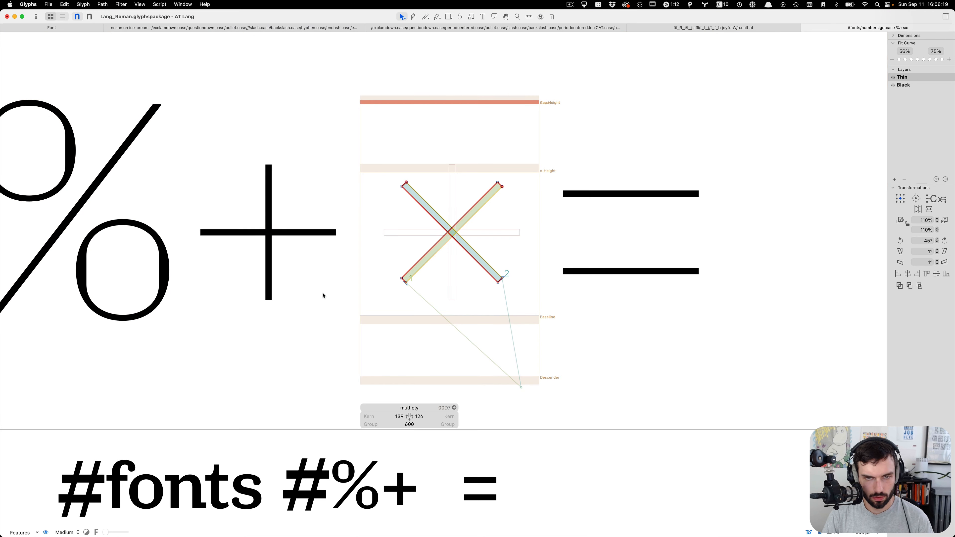
# Step: Insert the zero.tnum glyph between plus and multiply in the sample line
pyautogui.doubleClick(296, 284)
pyautogui.press('t')
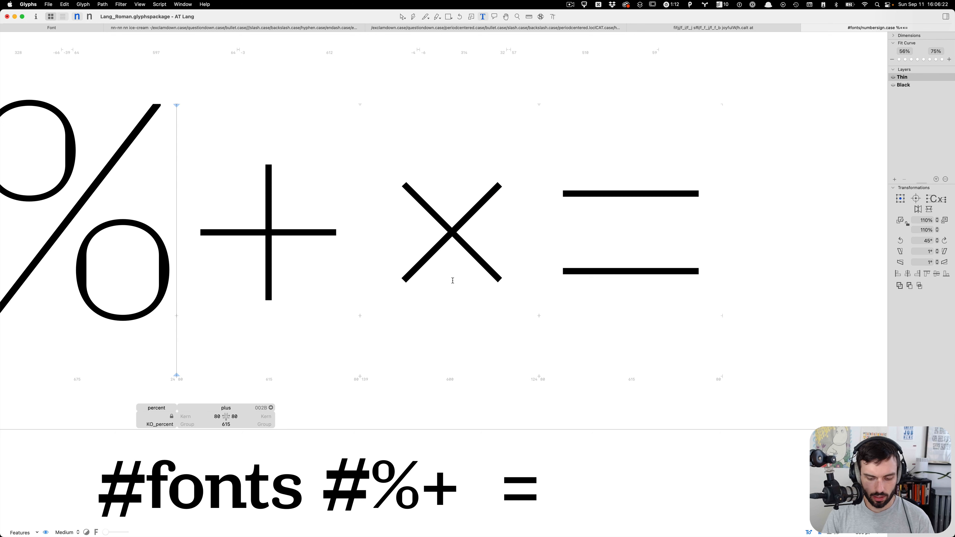
pyautogui.press('Right')
pyautogui.press('super+f')
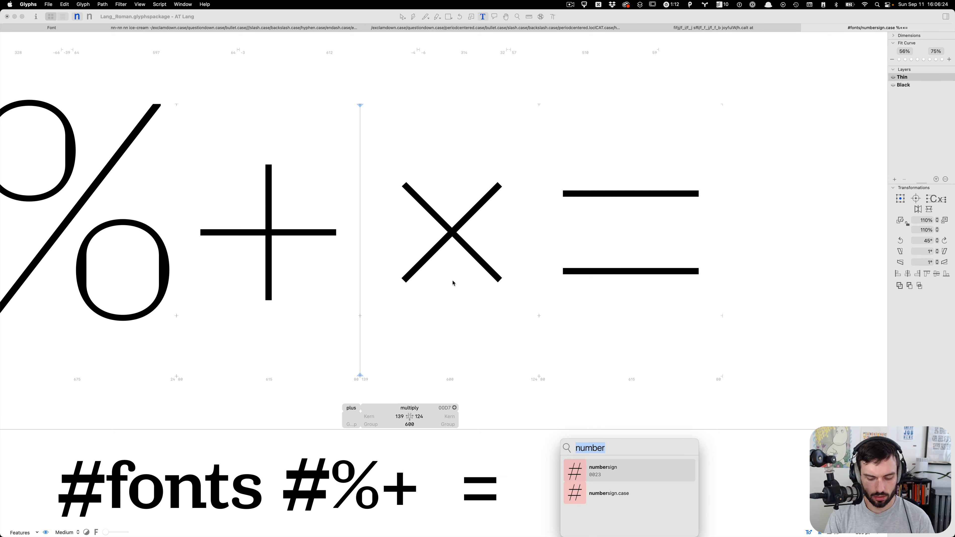
pyautogui.write('zero.tnum')
pyautogui.press('Return')
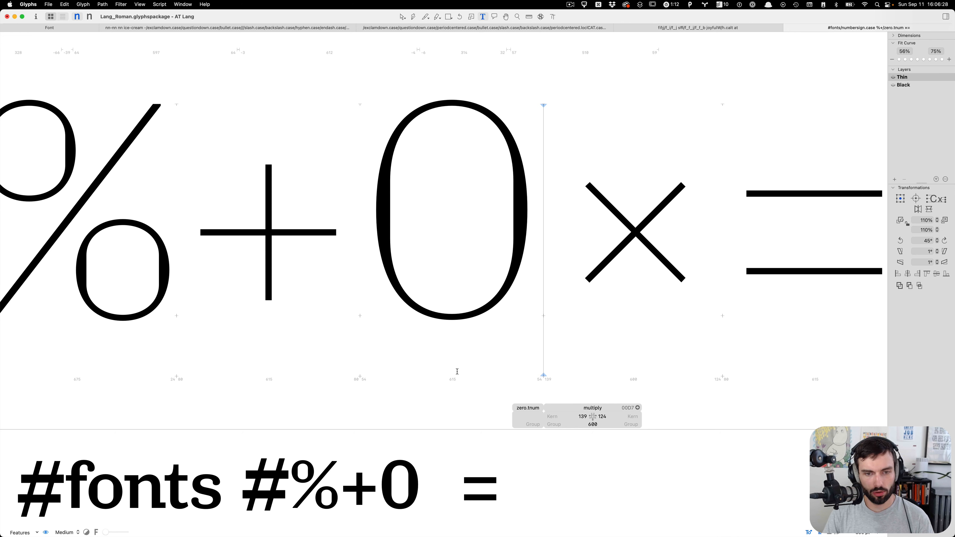
pyautogui.press('Right')
pyautogui.press('Left')
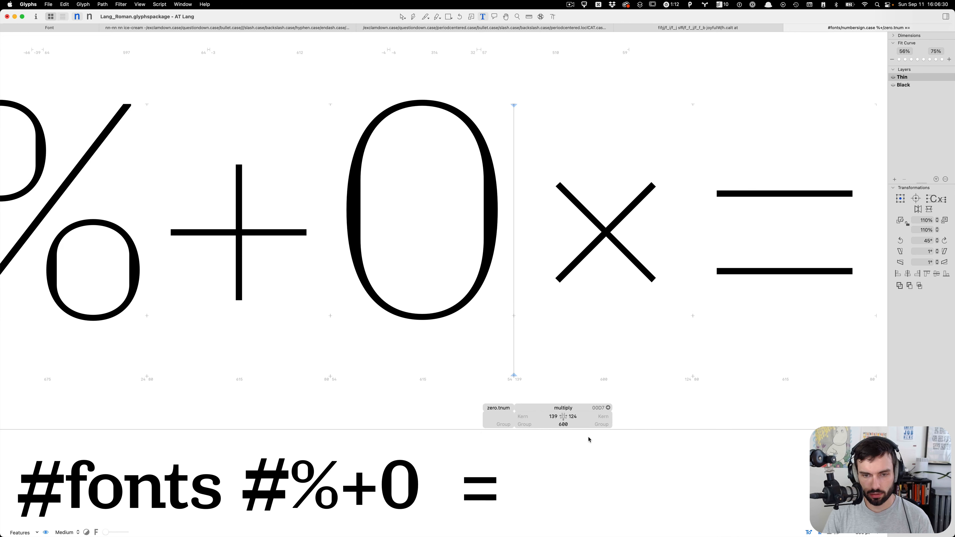
# Step: Set the width of the Thin multiply glyph to 615
pyautogui.click(559, 425)
pyautogui.write('615')
pyautogui.press('Tab')
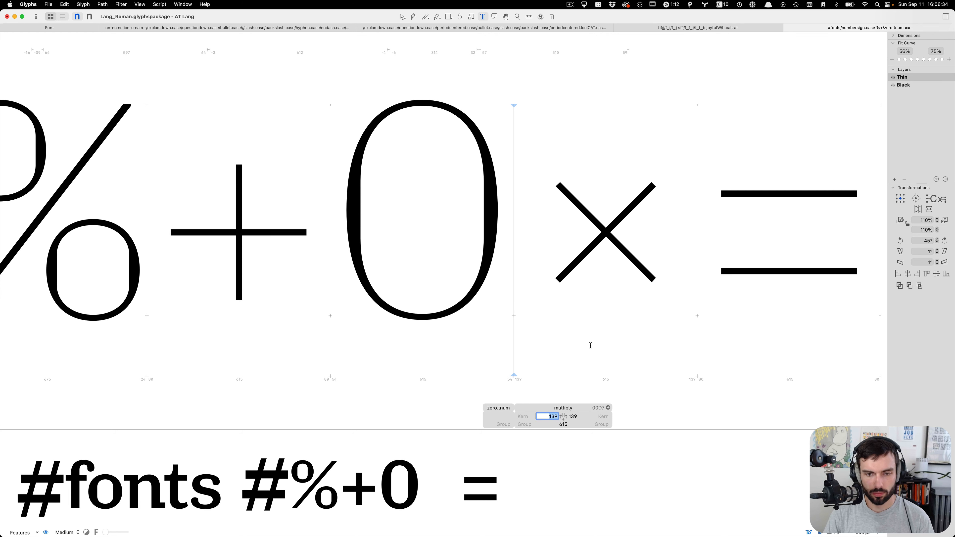
# Step: Extend the upper-left end of the Thin multiply cross diagonally outward by 50 units horizontally and vertically
pyautogui.doubleClick(591, 345)
pyautogui.scroll(3, 687, 275)
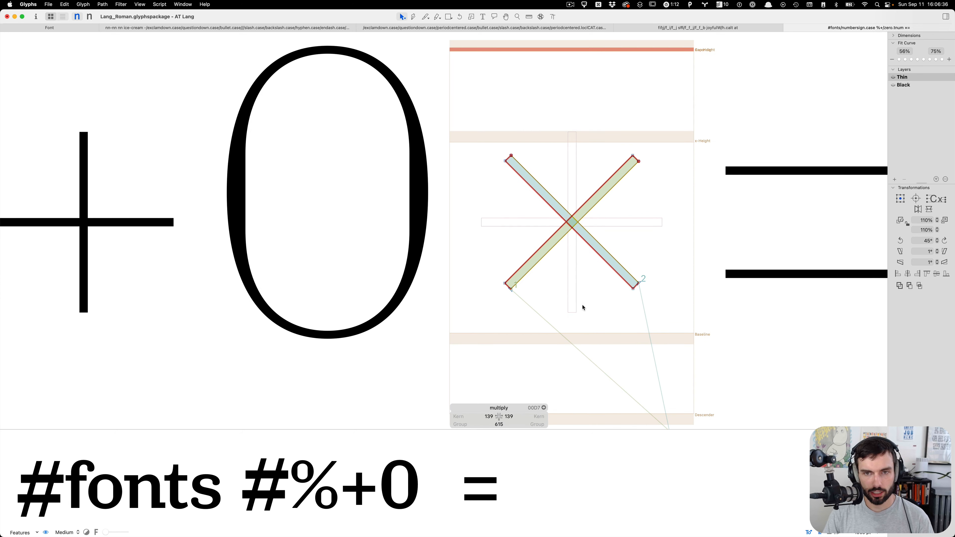
pyautogui.moveTo(558, 124); pyautogui.dragTo(473, 197)
pyautogui.press('super+Left')
pyautogui.press('super+Up')
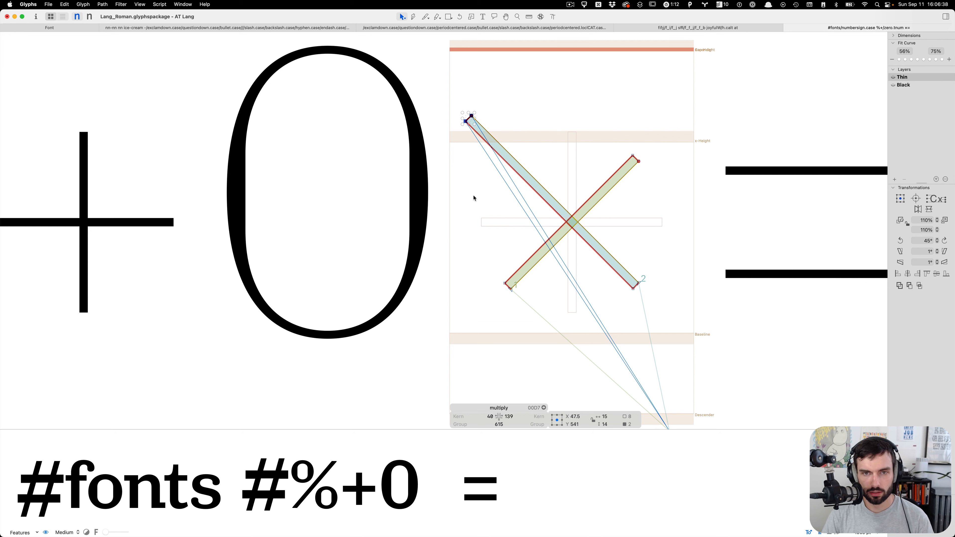
pyautogui.hotkey('shift', 'Right')
pyautogui.hotkey('shift', 'Right')
pyautogui.hotkey('shift', 'Right')
pyautogui.hotkey('shift', 'Right')
pyautogui.hotkey('shift', 'Right')
pyautogui.hotkey('shift', 'Right')
pyautogui.hotkey('shift', 'Right')
pyautogui.hotkey('shift', 'Down')
pyautogui.hotkey('shift', 'Down')
pyautogui.hotkey('shift', 'Down')
pyautogui.hotkey('shift', 'Down')
pyautogui.hotkey('shift', 'Down')
pyautogui.hotkey('shift', 'Down')
pyautogui.hotkey('shift', 'Down')
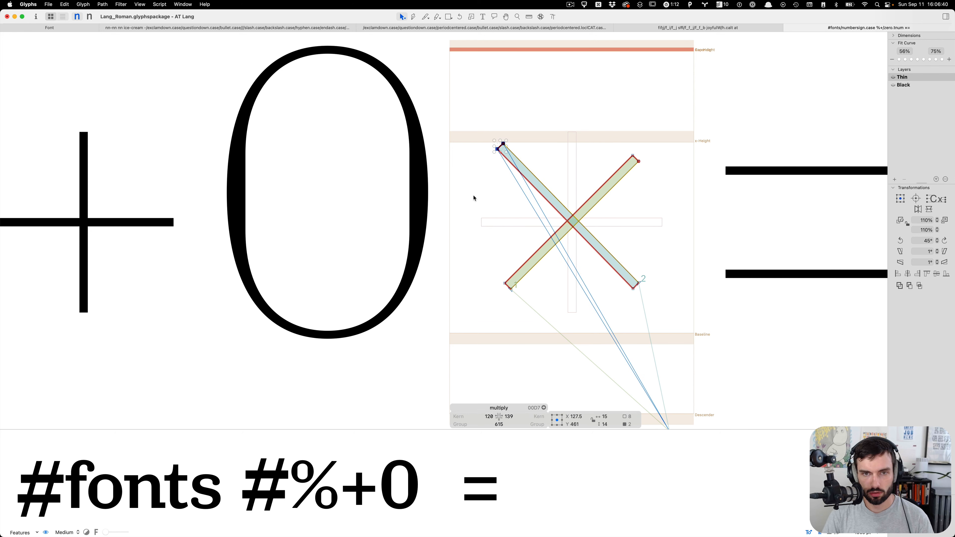
pyautogui.hotkey('shift', 'Left')
pyautogui.hotkey('shift', 'Left')
pyautogui.hotkey('shift', 'Up')
pyautogui.hotkey('shift', 'Up')
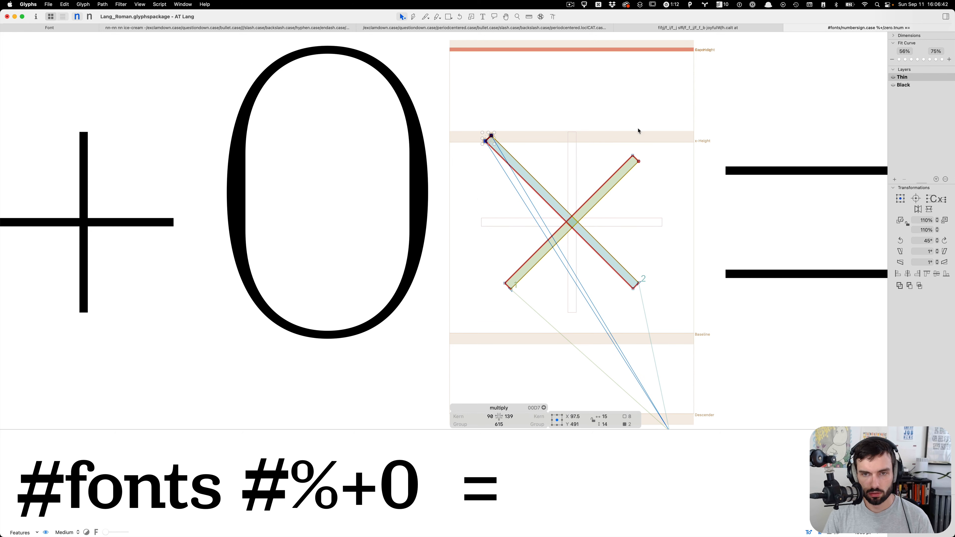
# Step: Extend the upper-right end of the Thin multiply cross outward by 50 units horizontally and vertically
pyautogui.moveTo(614, 179); pyautogui.dragTo(700, 114)
pyautogui.hotkey('shift', 'Right')
pyautogui.hotkey('shift', 'Right')
pyautogui.hotkey('shift', 'Right')
pyautogui.hotkey('shift', 'Up')
pyautogui.hotkey('shift', 'Up')
pyautogui.hotkey('shift', 'Up')
pyautogui.hotkey('shift', 'Right')
pyautogui.hotkey('shift', 'Right')
pyautogui.hotkey('shift', 'Up')
pyautogui.hotkey('shift', 'Up')
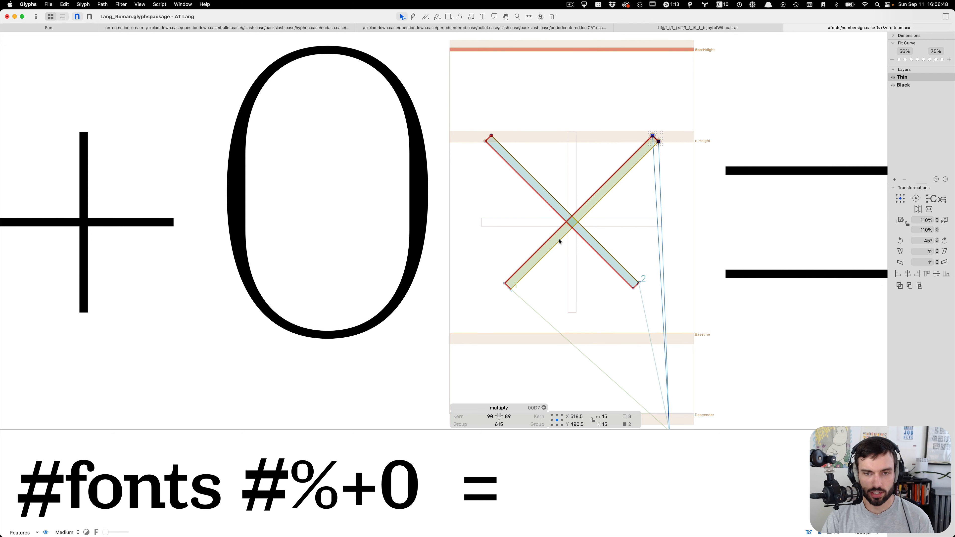
# Step: Extend the lower-left end of the Thin multiply cross outward by 50 units horizontally and vertically
pyautogui.moveTo(554, 273); pyautogui.dragTo(447, 313)
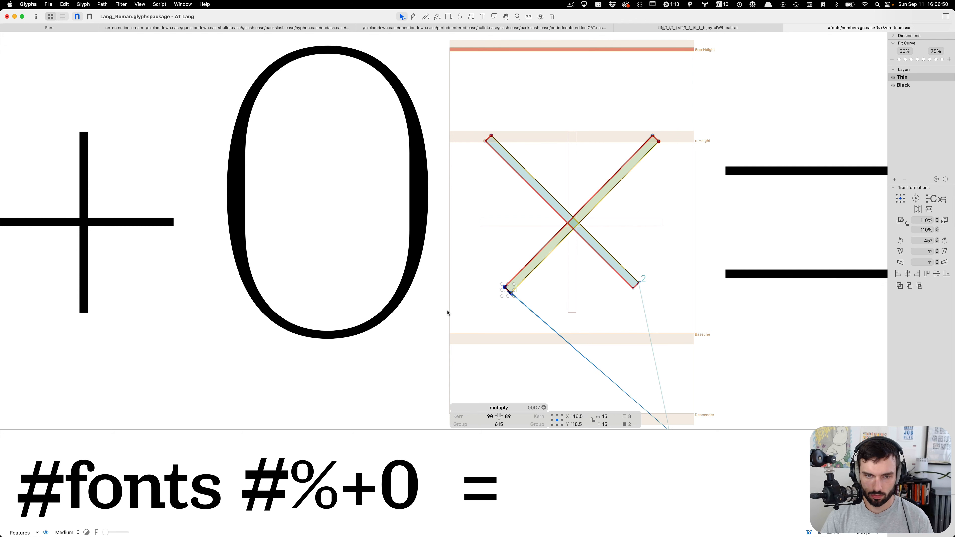
pyautogui.hotkey('shift', 'Down')
pyautogui.hotkey('shift', 'Left')
pyautogui.hotkey('shift', 'Down')
pyautogui.hotkey('shift', 'Left')
pyautogui.hotkey('shift', 'Down')
pyautogui.hotkey('shift', 'Left')
pyautogui.hotkey('shift', 'Down')
pyautogui.hotkey('shift', 'Left')
pyautogui.hotkey('shift', 'Down')
pyautogui.hotkey('shift', 'Left')
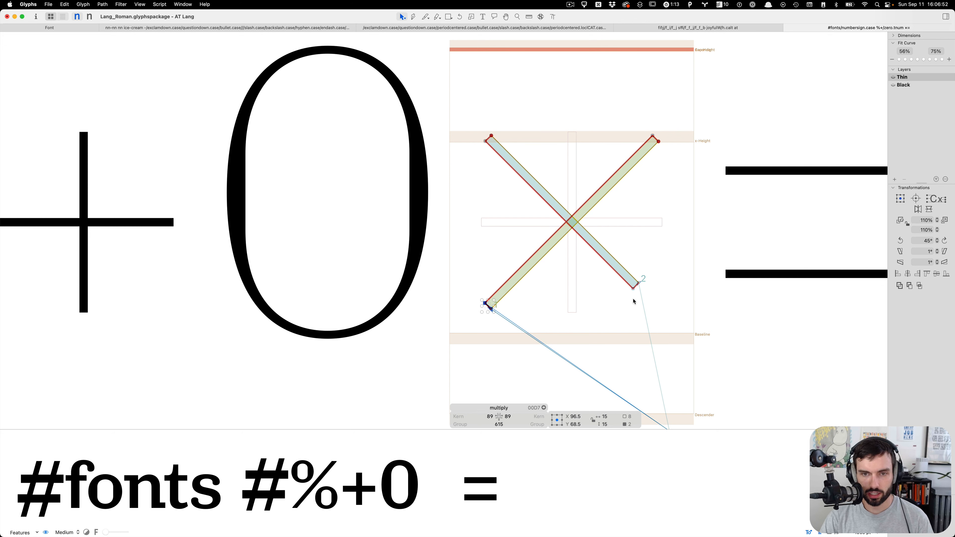
# Step: Extend the lower-right end of the Thin multiply cross outward by 50 units horizontally and vertically
pyautogui.moveTo(666, 277); pyautogui.dragTo(604, 319)
pyautogui.hotkey('shift', 'Down')
pyautogui.hotkey('shift', 'Right')
pyautogui.hotkey('shift', 'Down')
pyautogui.hotkey('shift', 'Right')
pyautogui.hotkey('shift', 'Down')
pyautogui.hotkey('shift', 'Right')
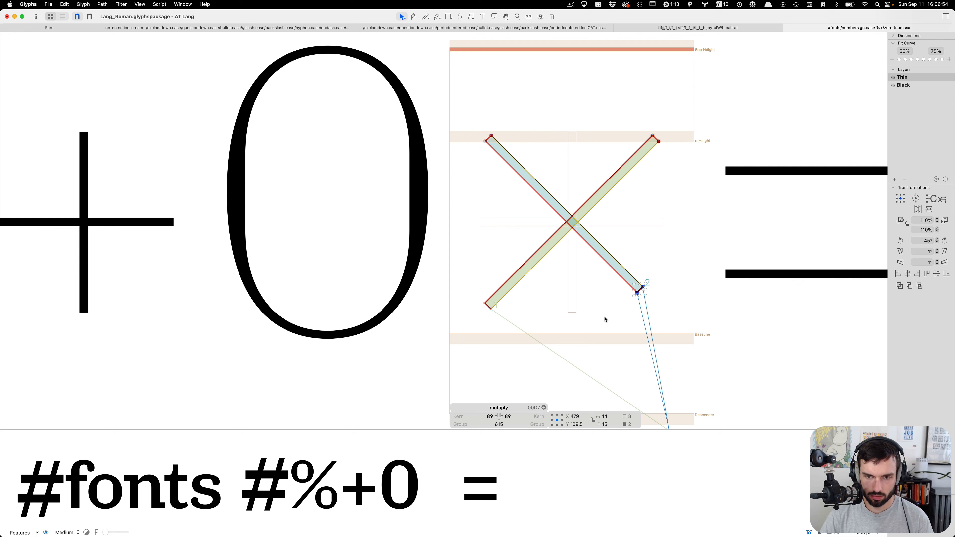
pyautogui.hotkey('shift', 'Down')
pyautogui.hotkey('shift', 'Right')
# Step: Remove the zero between plus and multiply from the sample line and compare the neighbouring math signs
pyautogui.press('t')
pyautogui.press('BackSpace')
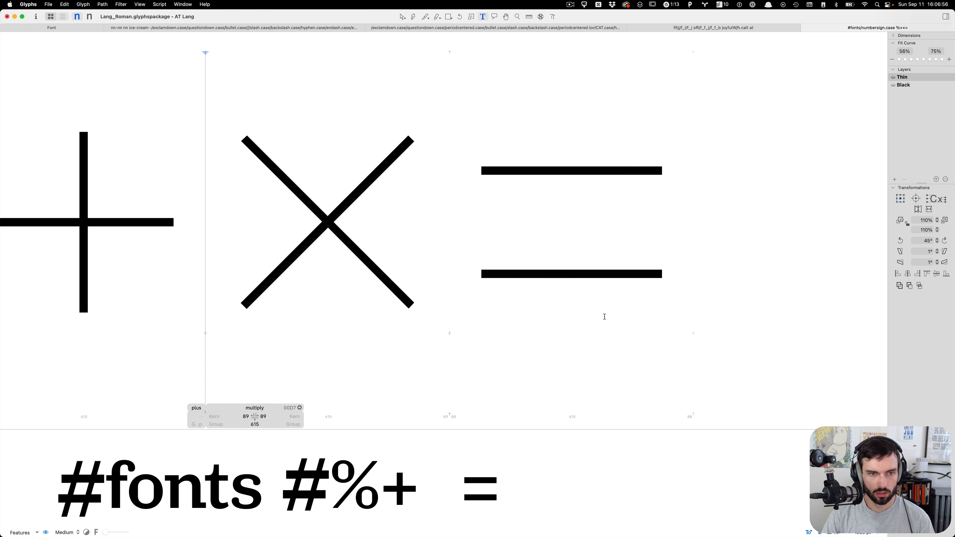
pyautogui.press('super+0')
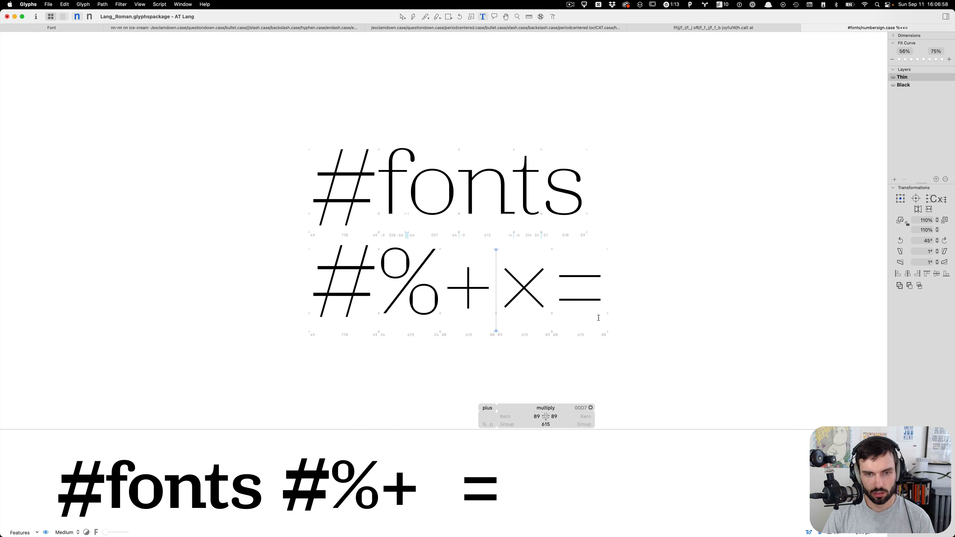
pyautogui.scroll(2, 523, 321)
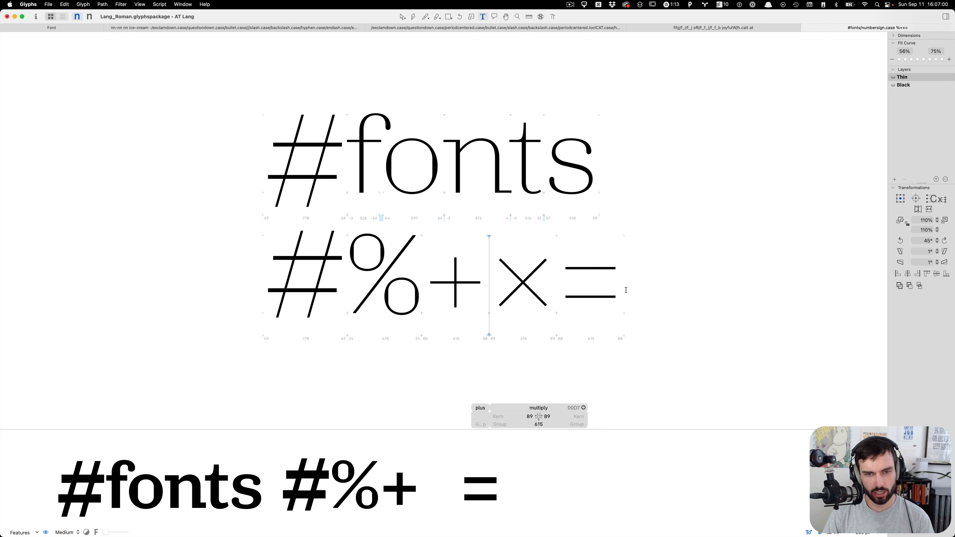
pyautogui.click(690, 282)
pyautogui.scroll(4, 492, 299)
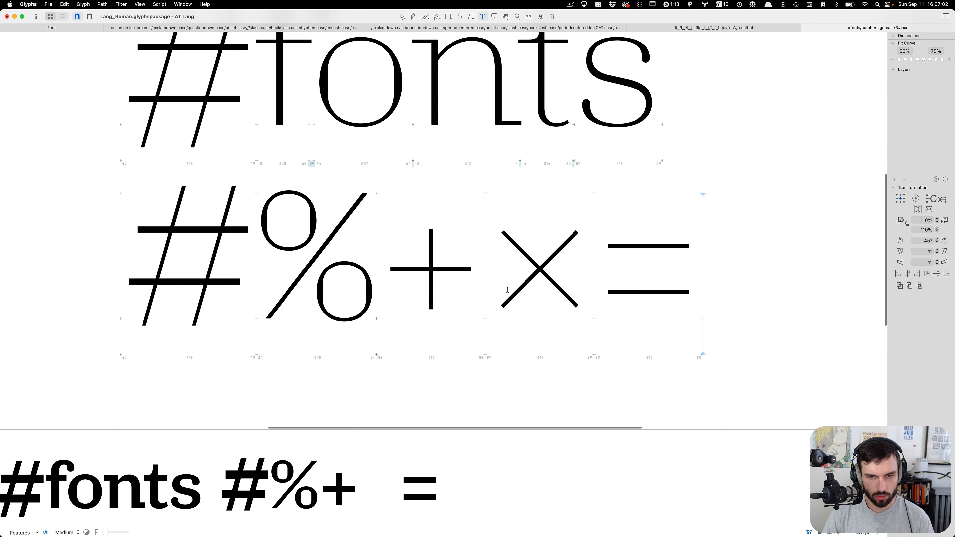
# Step: Extend both upper ends of the Thin multiply cross outward by another 10 units horizontally and vertically
pyautogui.doubleClick(593, 234)
pyautogui.scroll(2, 593, 233)
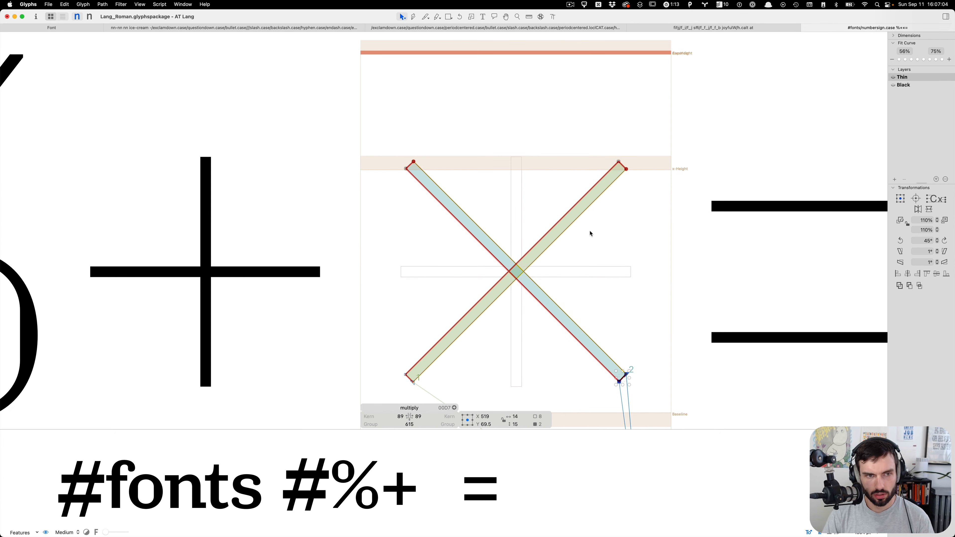
pyautogui.scroll(-3, 591, 232)
pyautogui.scroll(3, 592, 234)
pyautogui.moveTo(404, 223); pyautogui.dragTo(494, 152)
pyautogui.hotkey('shift', 'Left')
pyautogui.hotkey('shift', 'Up')
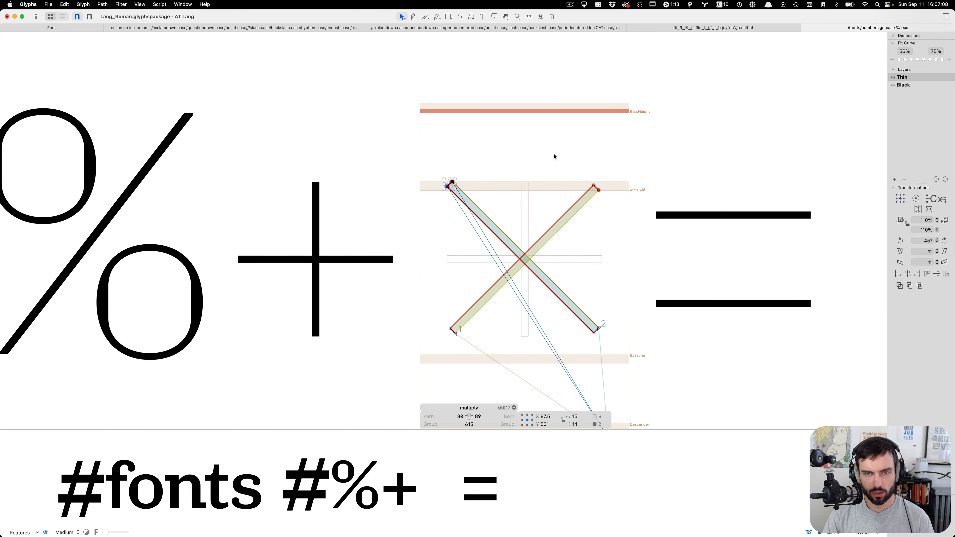
pyautogui.click(597, 188)
pyautogui.hotkey('shift', 'Right')
pyautogui.hotkey('shift', 'Up')
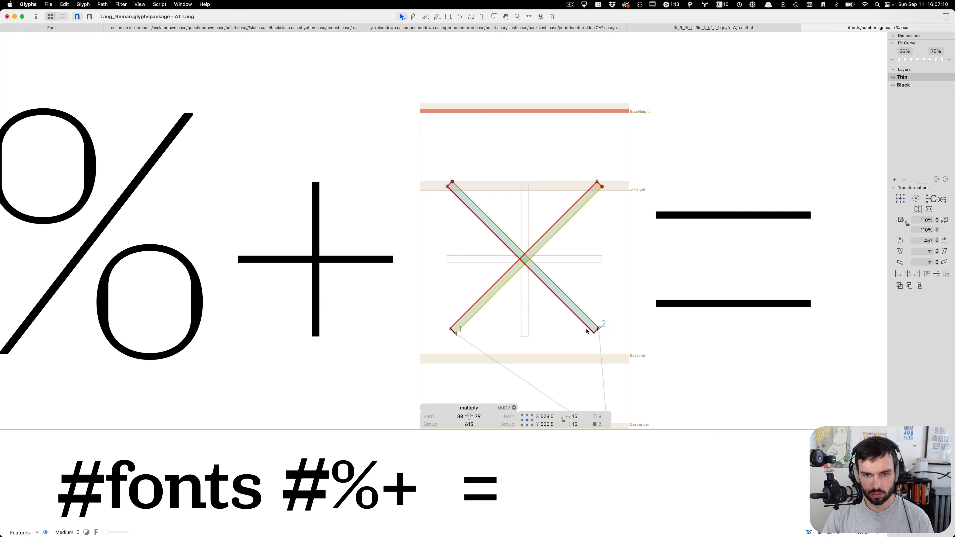
# Step: Extend both lower ends of the Thin multiply cross outward by another 10 units and check it beside plus and equal
pyautogui.moveTo(636, 271); pyautogui.dragTo(354, 301)
pyautogui.hotkey('shift', 'Right')
pyautogui.hotkey('shift', 'Down')
pyautogui.hotkey('shift', 'Left')
pyautogui.hotkey('shift', 'Down')
pyautogui.press('t')
pyautogui.scroll(-6, 356, 299)
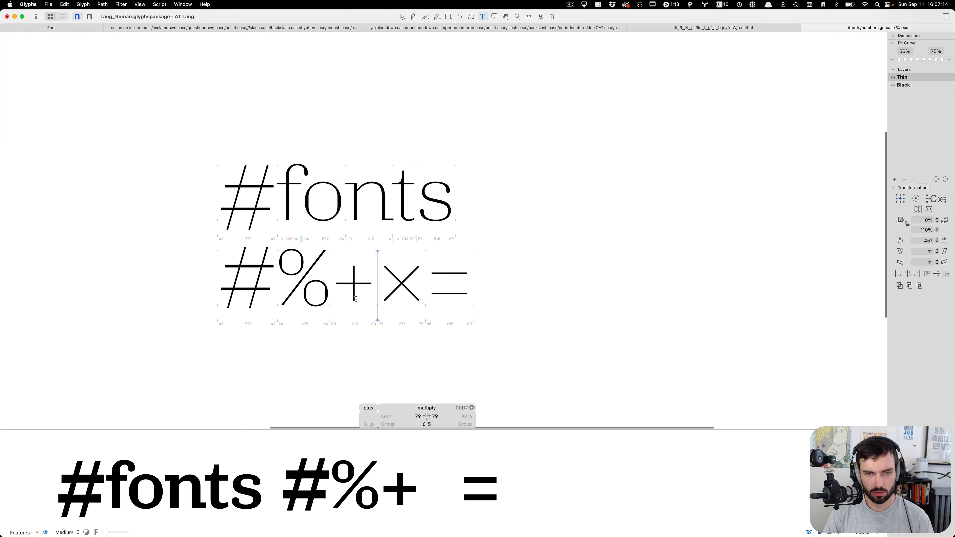
pyautogui.scroll(5, 379, 297)
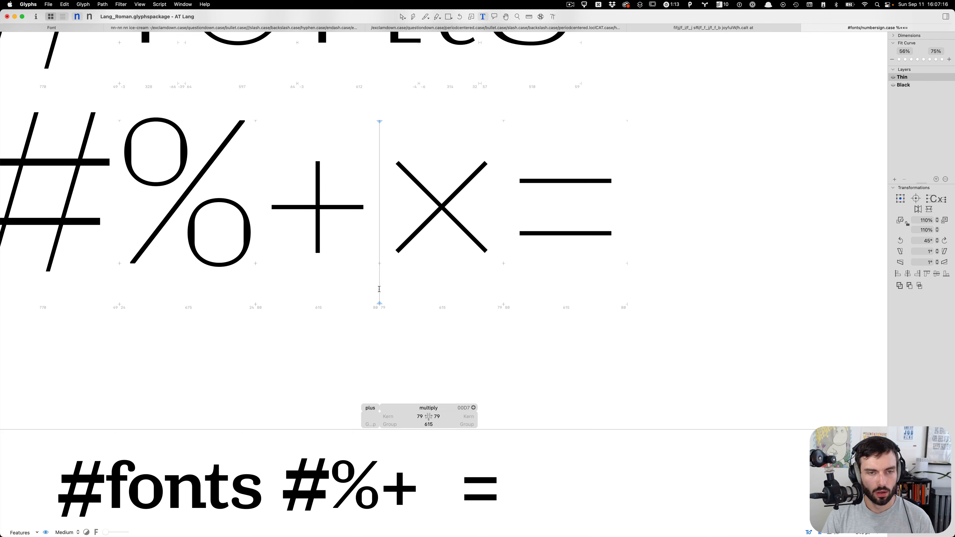
# Step: Fill the Black multiply glyph with the Black plus outlines rotated counterclockwise by 45°
pyautogui.press('cmd+2')
pyautogui.press('Escape')
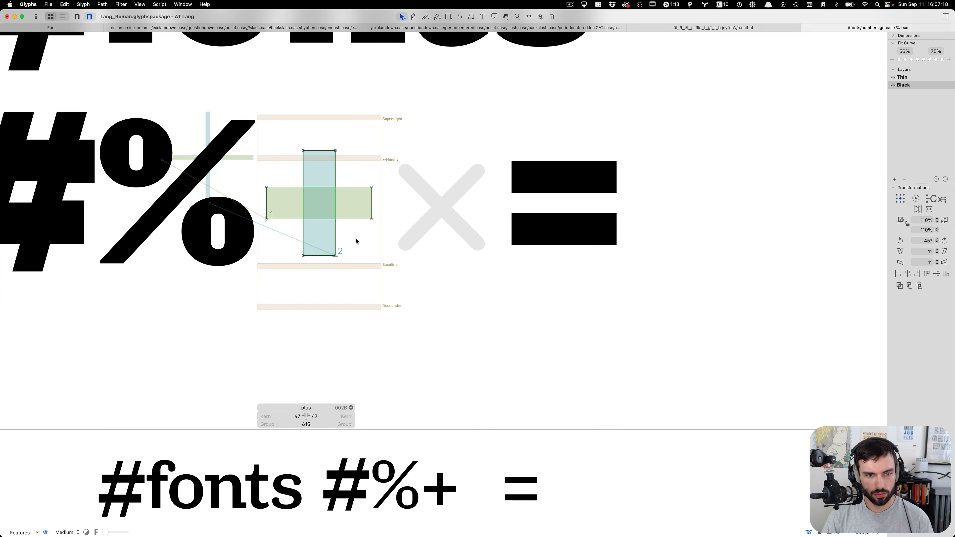
pyautogui.doubleClick(454, 229)
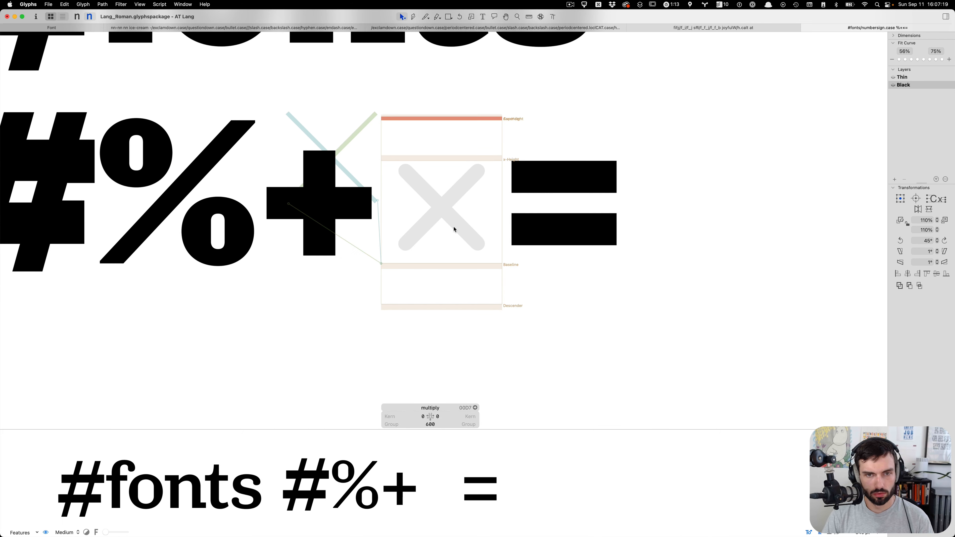
pyautogui.click(901, 240)
# Step: Copy the plus component from the Thin multiply's background into the Black multiply's background and return to the foreground
pyautogui.press('cmd+1')
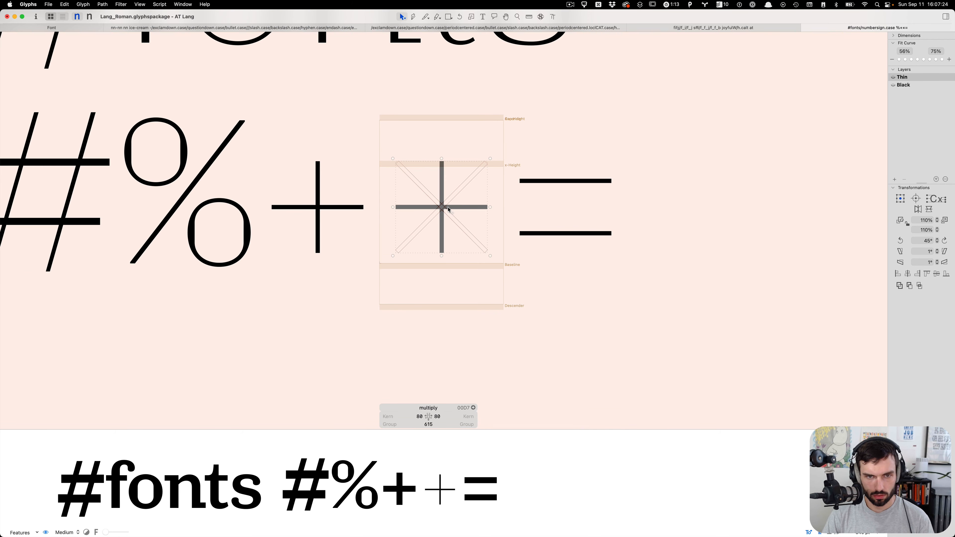
pyautogui.press('super+2')
pyautogui.press('super+v')
pyautogui.press('super+b')
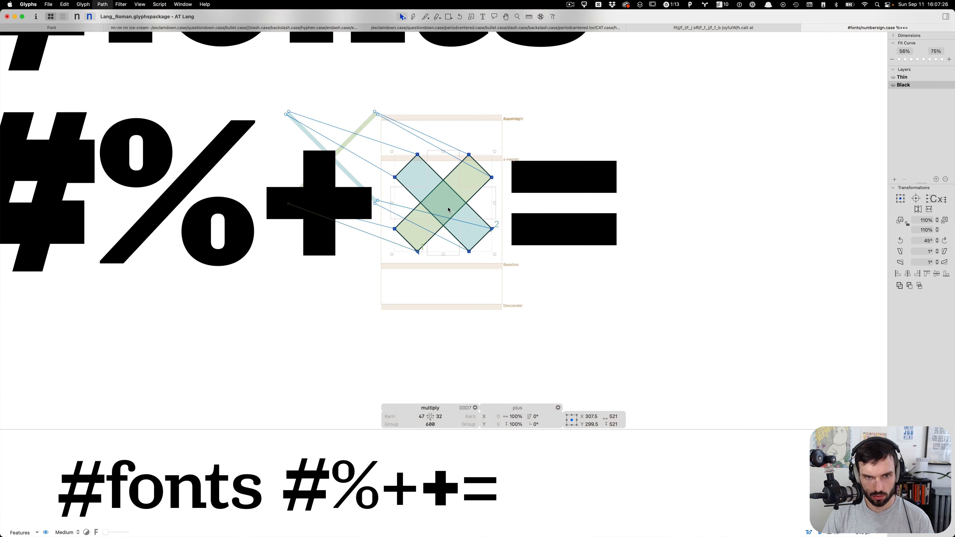
# Step: Extend the upper-left end of the Black multiply cross outward by 20 units horizontally and vertically
pyautogui.scroll(3, 445, 191)
pyautogui.moveTo(447, 122); pyautogui.dragTo(427, 105)
pyautogui.moveTo(342, 186); pyautogui.dragTo(337, 185)
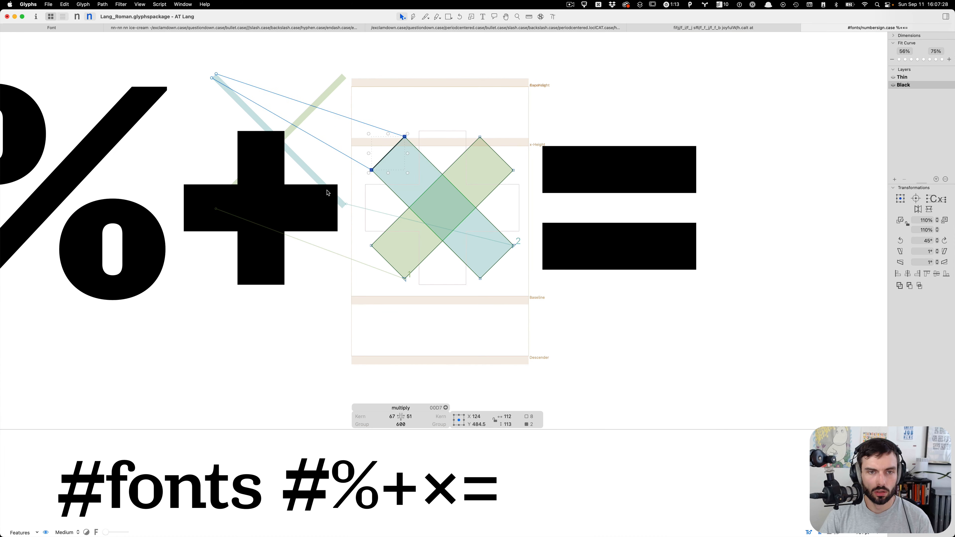
pyautogui.hotkey('shift', 'Left')
pyautogui.hotkey('shift', 'Up')
pyautogui.hotkey('shift', 'Up')
pyautogui.hotkey('shift', 'Left')
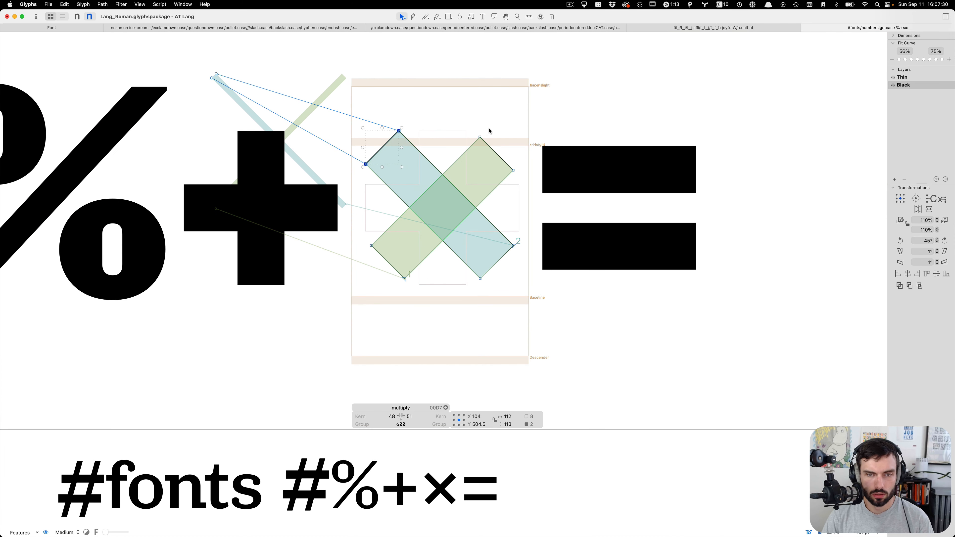
# Step: Extend the upper-right and lower-left ends of the Black multiply cross outward by 20 units horizontally and vertically
pyautogui.moveTo(535, 119); pyautogui.dragTo(321, 316)
pyautogui.hotkey('shift', 'Right')
pyautogui.hotkey('shift', 'Up')
pyautogui.hotkey('shift', 'Right')
pyautogui.hotkey('shift', 'Up')
pyautogui.hotkey('shift', 'Left')
pyautogui.hotkey('shift', 'Down')
pyautogui.hotkey('shift', 'Left')
pyautogui.hotkey('shift', 'Down')
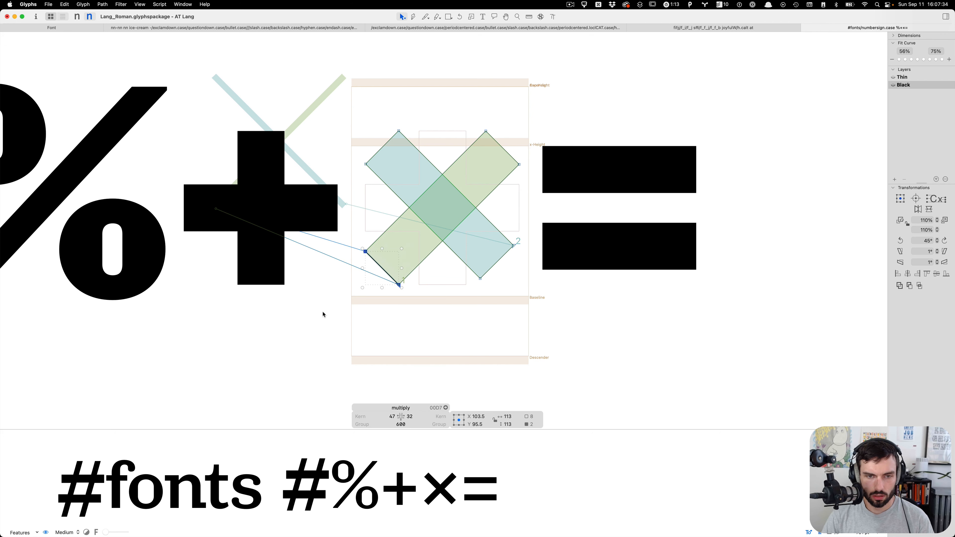
# Step: Extend the lower-right end of the Black multiply cross outward by 20 units and place the text cursor before equal
pyautogui.moveTo(598, 226); pyautogui.dragTo(463, 311)
pyautogui.hotkey('shift', 'Right')
pyautogui.hotkey('shift', 'Down')
pyautogui.hotkey('shift', 'Right')
pyautogui.hotkey('shift', 'Down')
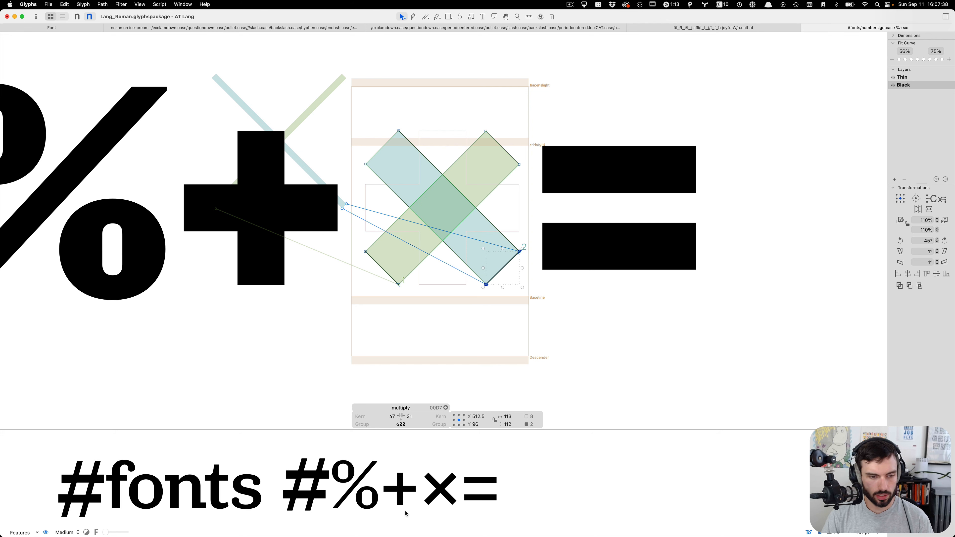
pyautogui.click(446, 326)
pyautogui.press('t')
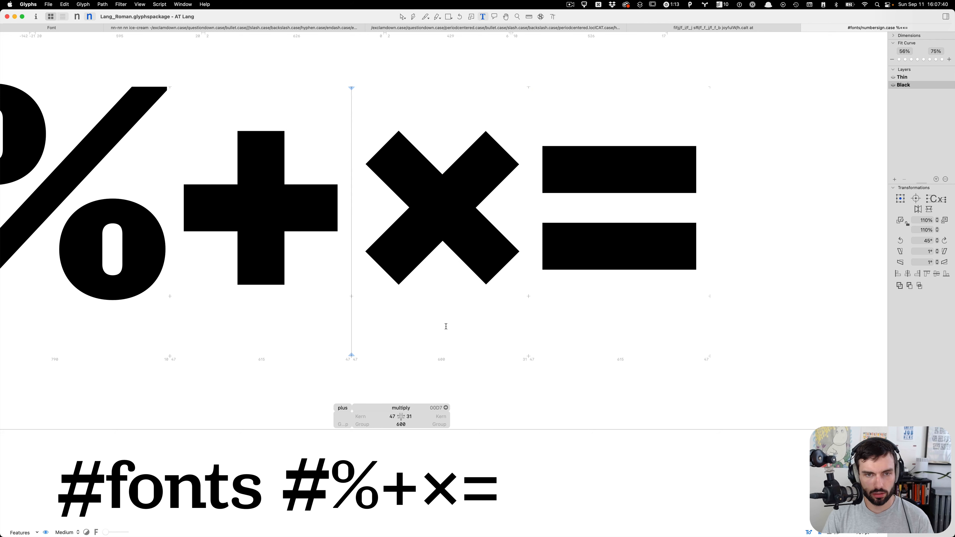
pyautogui.scroll(-3, 446, 327)
pyautogui.press('Right')
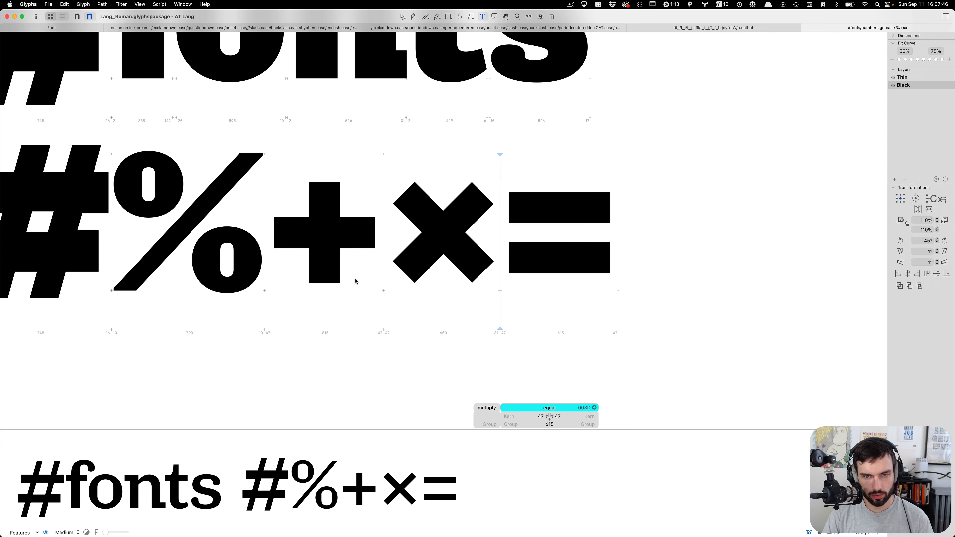
pyautogui.press('super+f')
pyautogui.write('d')
pyautogui.press('Escape')
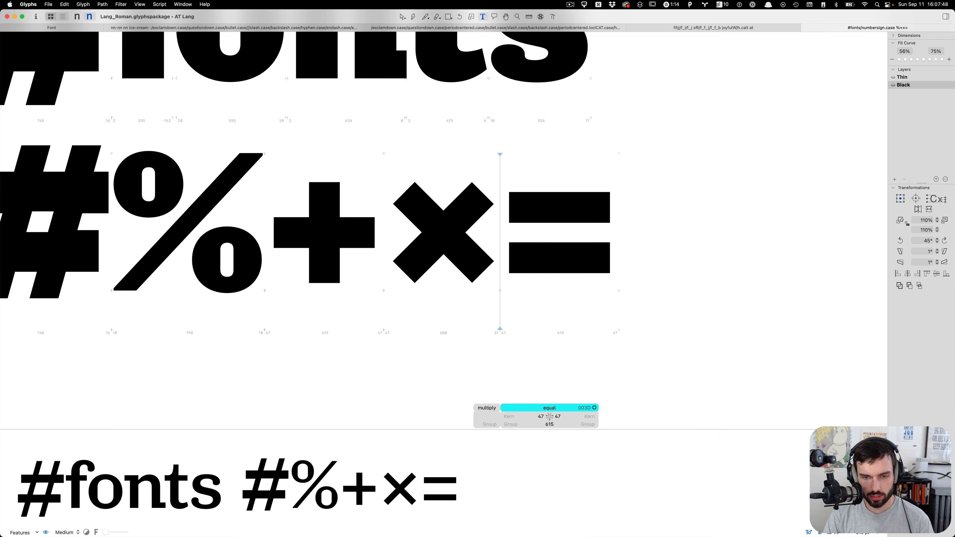
# Step: Add a new divide glyph to the font, inserting it between multiply and equal in the sample line
pyautogui.press('super+shift+g')
pyautogui.write('divide')
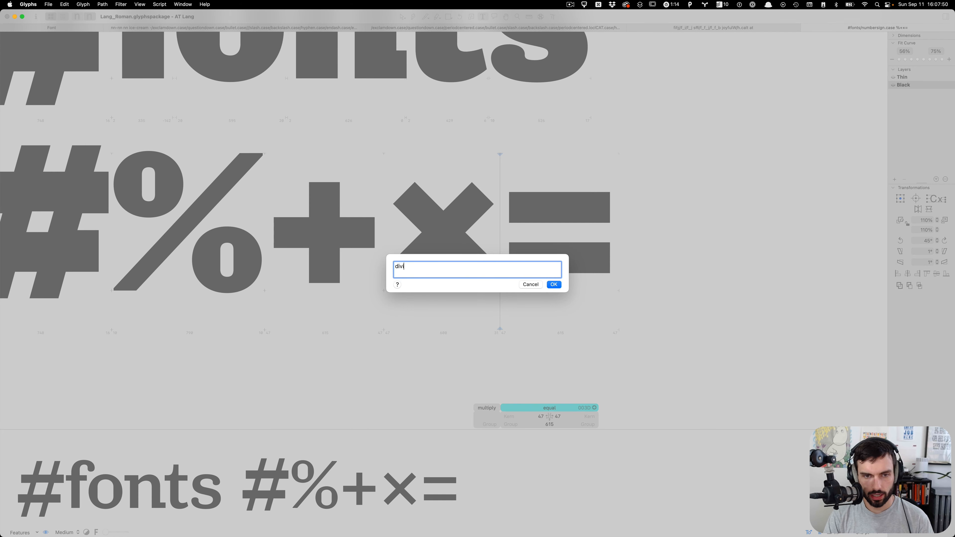
pyautogui.press('Return')
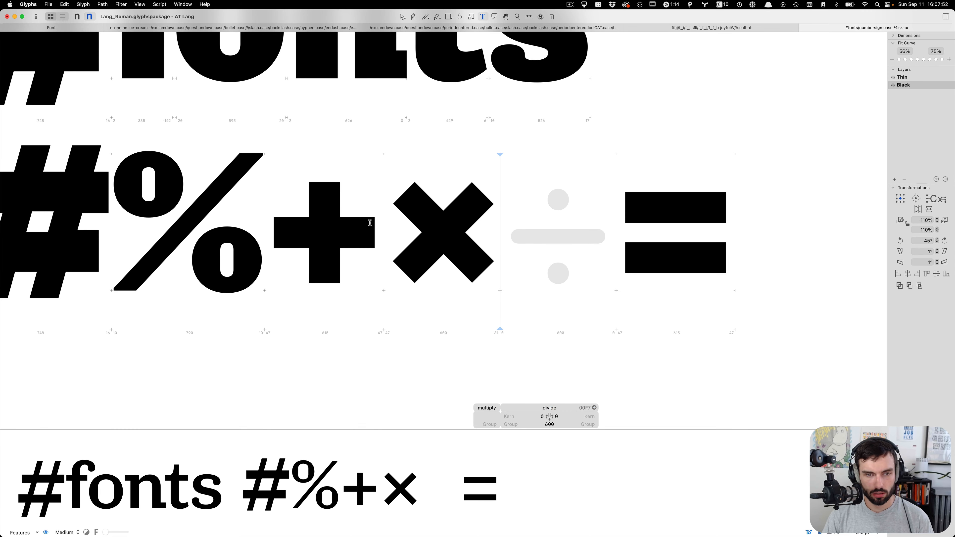
# Step: Copy the horizontal bar of the Black plus and paste it into the Black divide glyph
pyautogui.click(352, 234)
pyautogui.doubleClick(373, 233)
pyautogui.press('super+c')
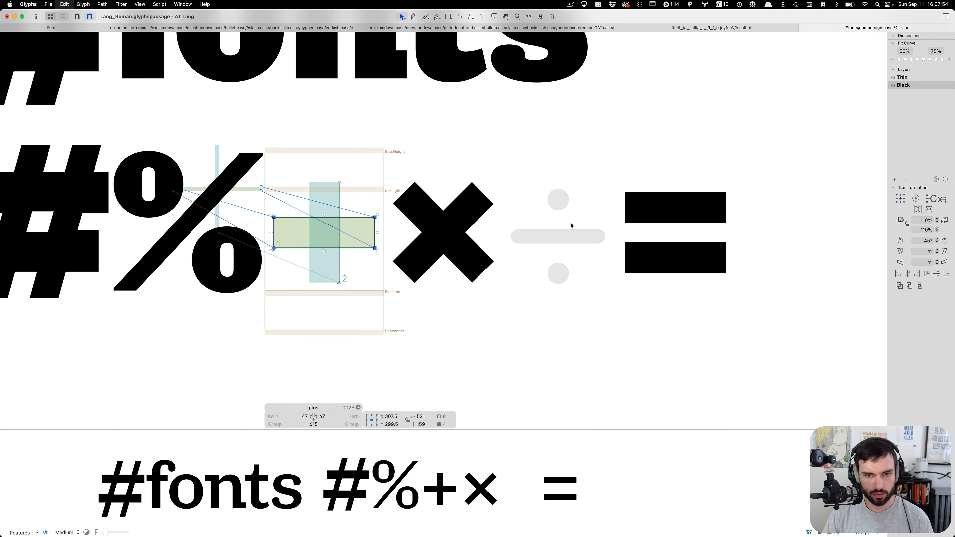
pyautogui.doubleClick(571, 226)
pyautogui.press('super+v')
pyautogui.scroll(1, 595, 238)
pyautogui.scroll(3, 595, 239)
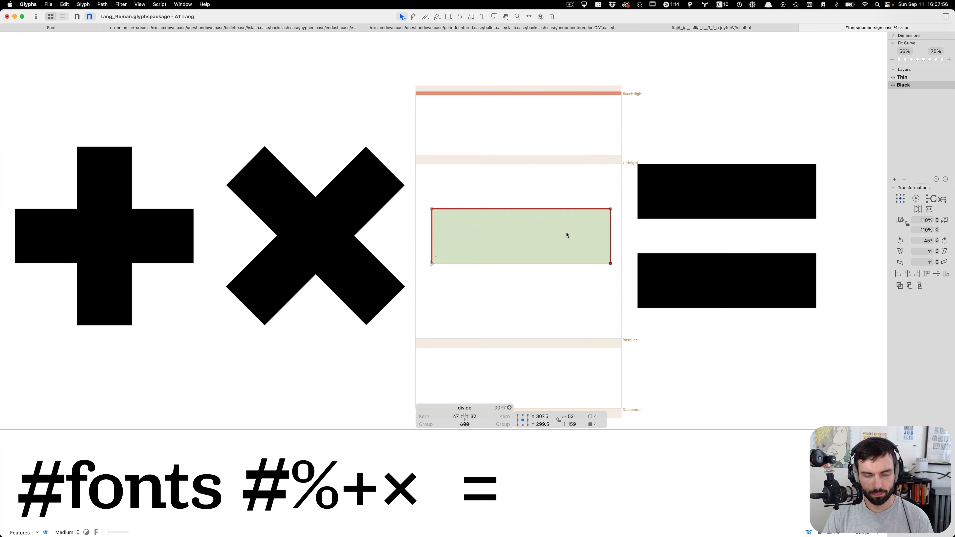
pyautogui.press('Escape')
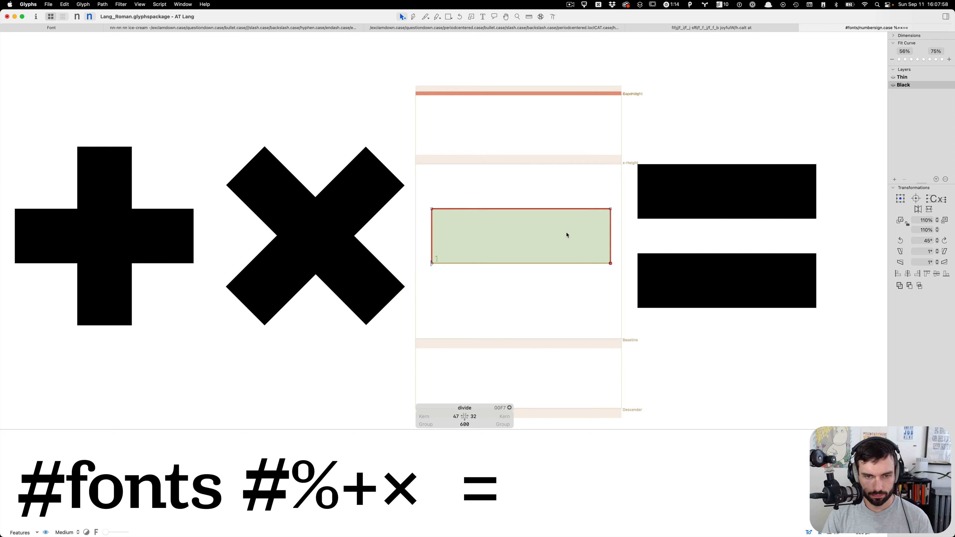
# Step: Set the advance width of the Black divide glyph to 615
pyautogui.click(460, 424)
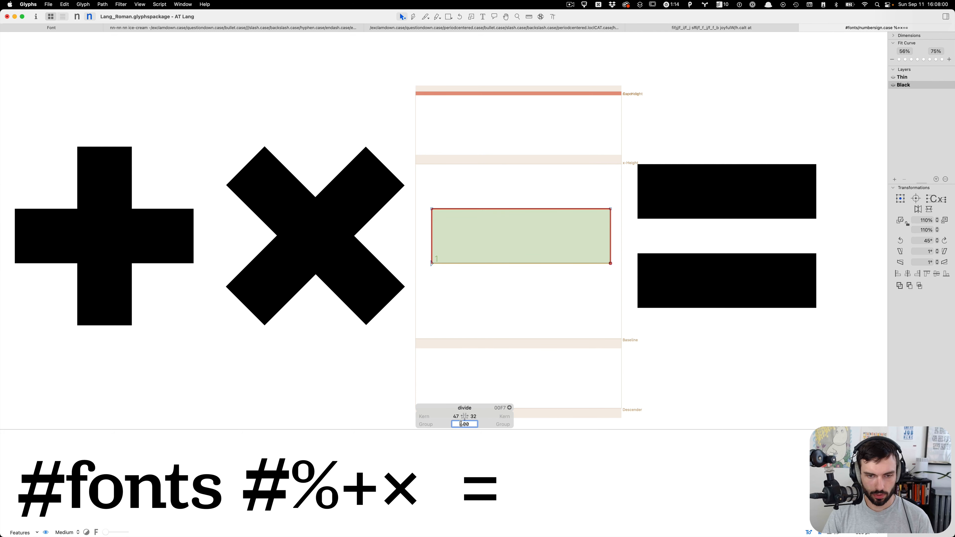
pyautogui.write('615')
pyautogui.press('Tab')
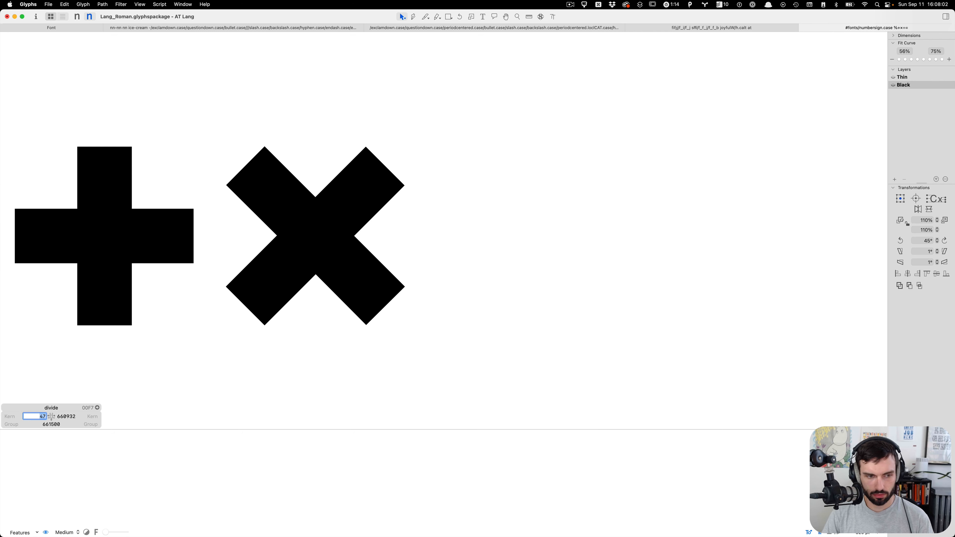
pyautogui.doubleClick(57, 424)
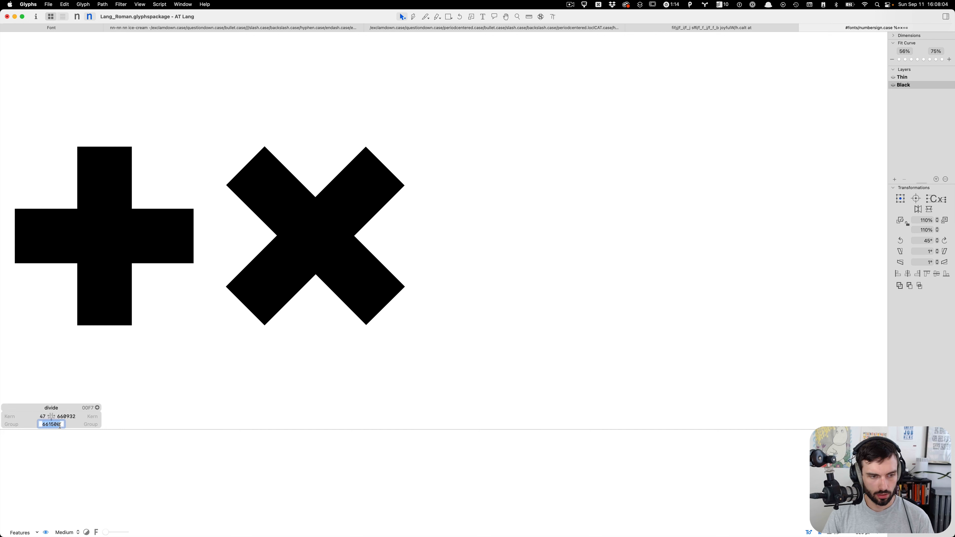
pyautogui.write('615')
pyautogui.press('Tab')
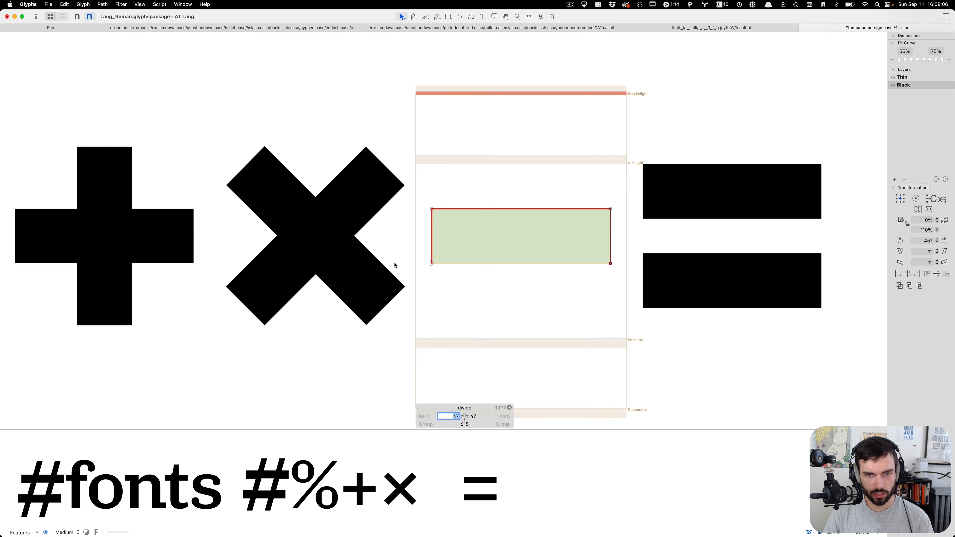
pyautogui.press('Return')
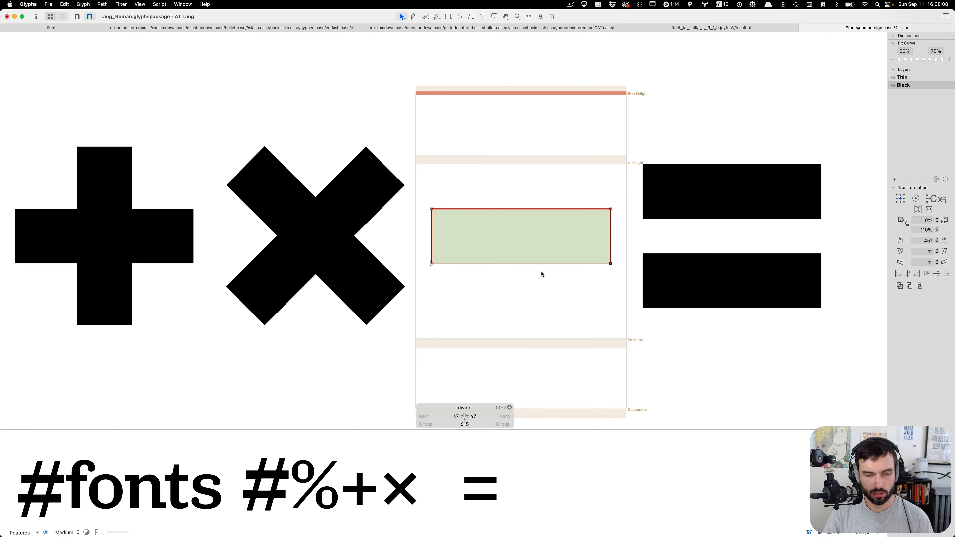
# Step: Copy the horizontal bar of the Thin plus and paste it into the Thin divide glyph
pyautogui.press('super+1')
pyautogui.doubleClick(140, 263)
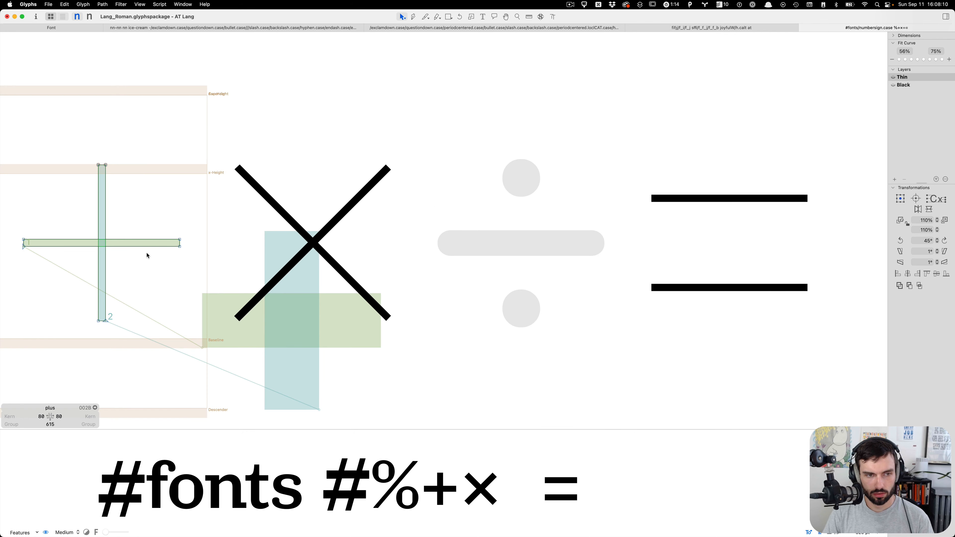
pyautogui.doubleClick(151, 247)
pyautogui.press('super+c')
pyautogui.click(495, 259)
pyautogui.press('super+v')
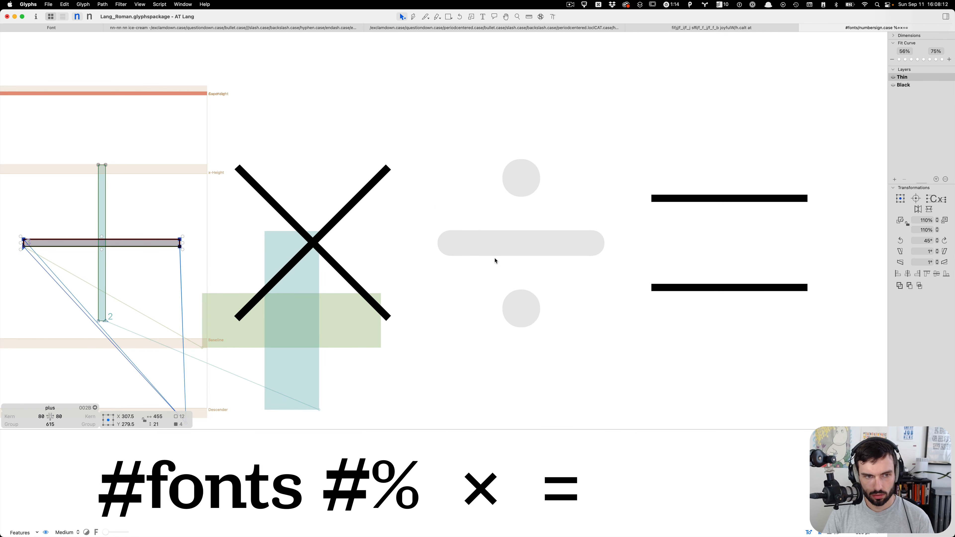
pyautogui.doubleClick(495, 260)
pyautogui.press('super+v')
# Step: Search the font's glyphs for minus
pyautogui.press('t')
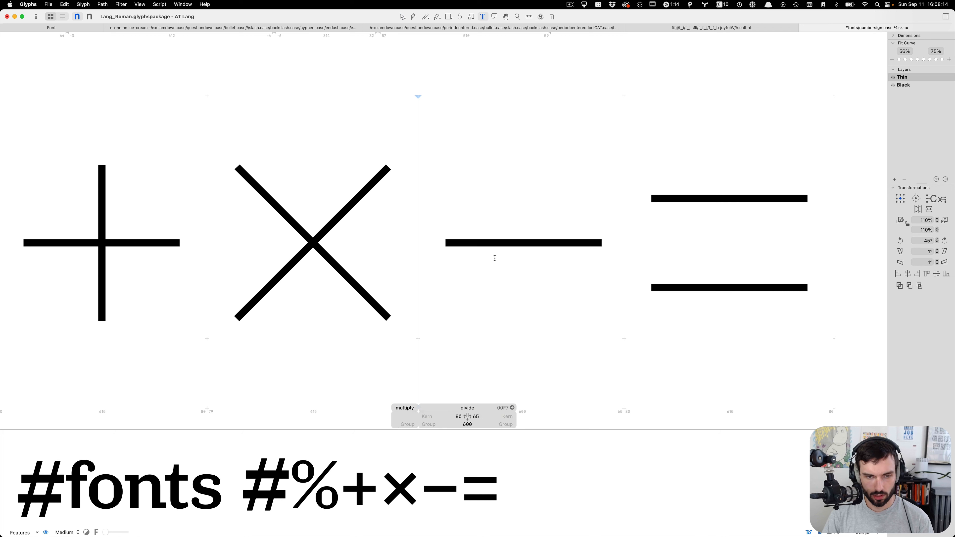
pyautogui.press('super+f')
pyautogui.write('min')
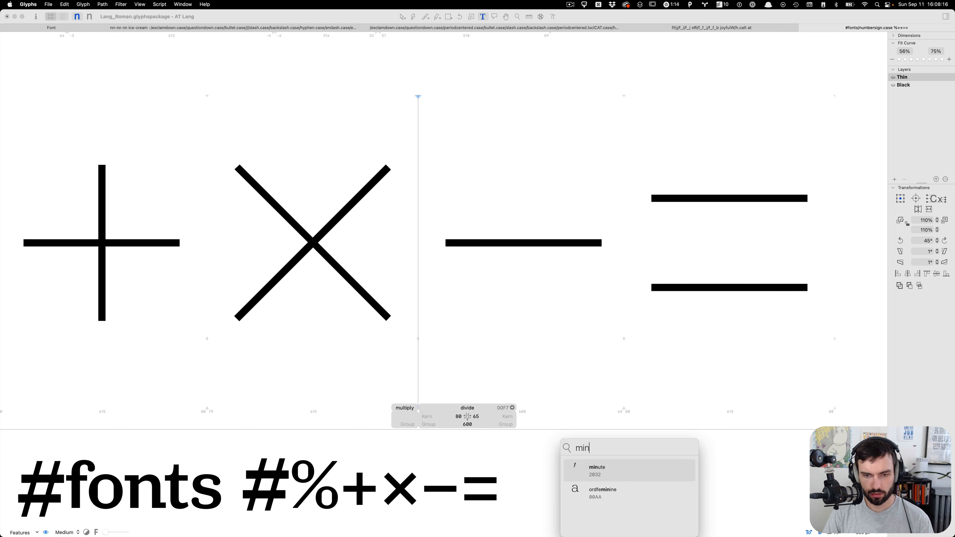
pyautogui.write('us')
pyautogui.press('Escape')
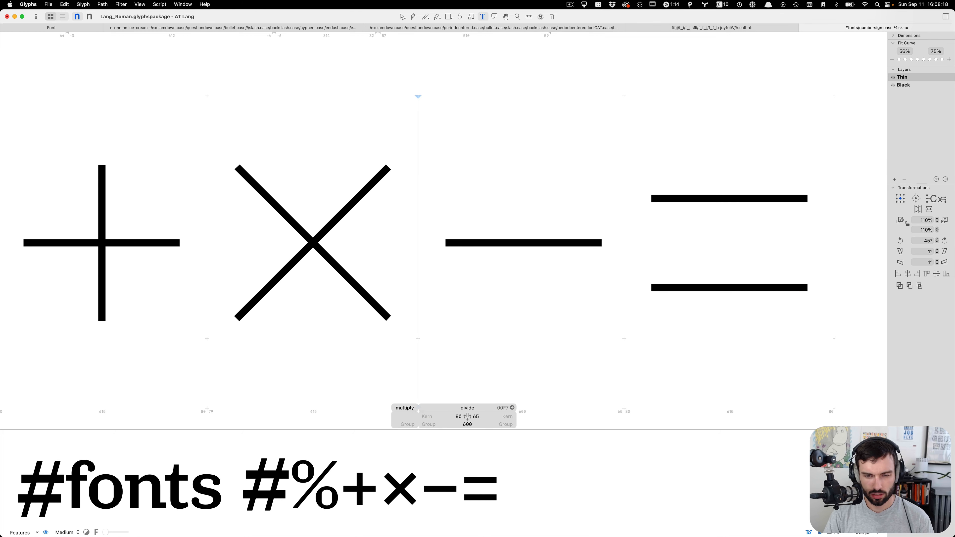
# Step: Add period as a component in the Thin divide glyph and place it centred below the bar, at about X 186, Y 0
pyautogui.doubleClick(538, 264)
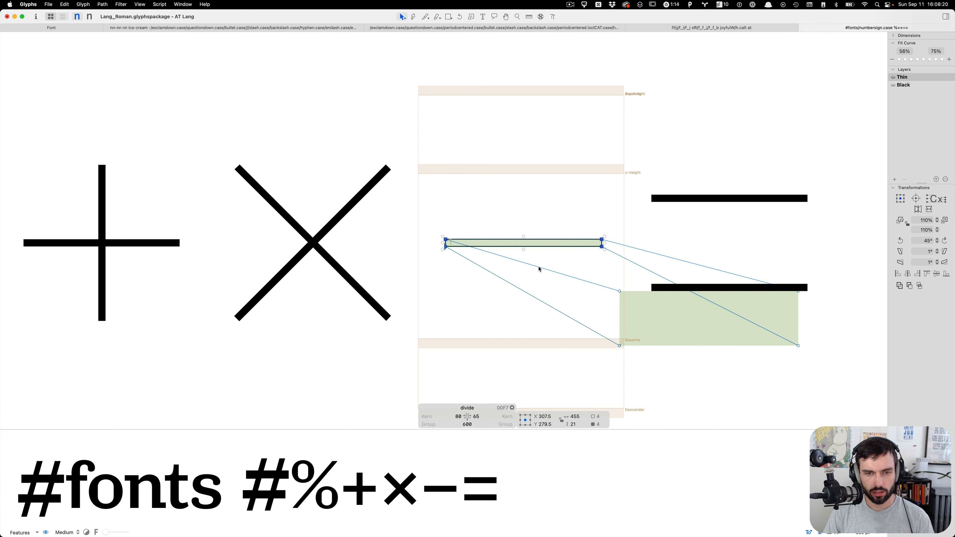
pyautogui.scroll(-3, 472, 267)
pyautogui.press('t')
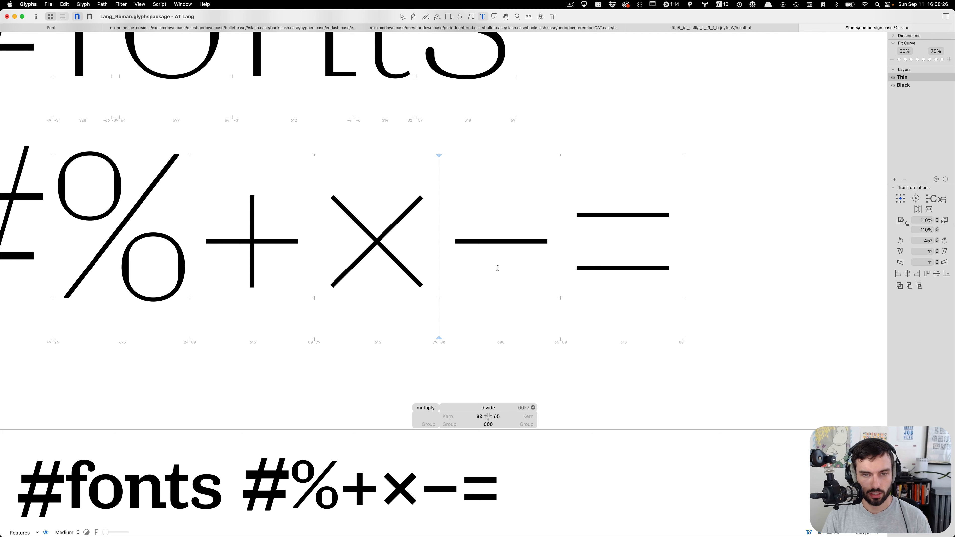
pyautogui.scroll(3, 502, 266)
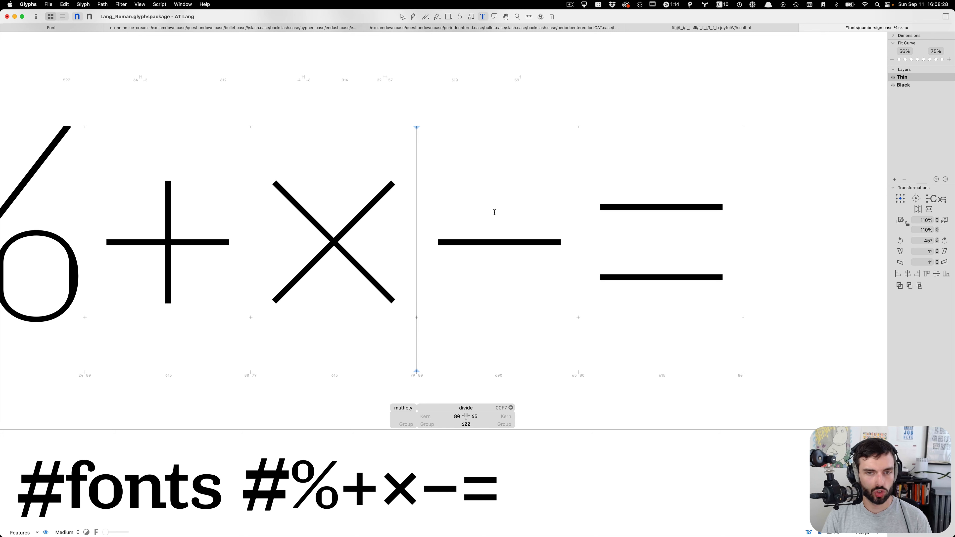
pyautogui.press('Escape')
pyautogui.rightClick(495, 215)
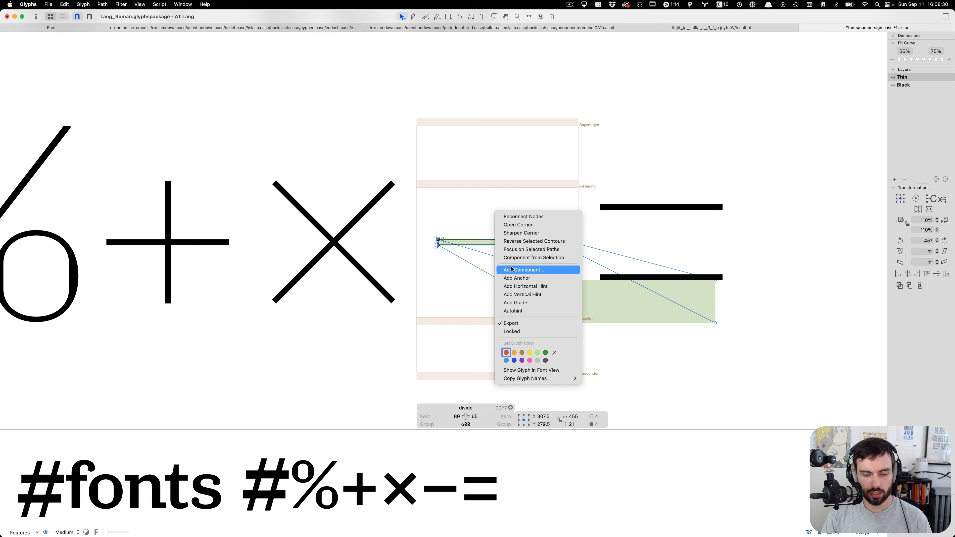
pyautogui.click(512, 270)
pyautogui.write('period')
pyautogui.press('Return')
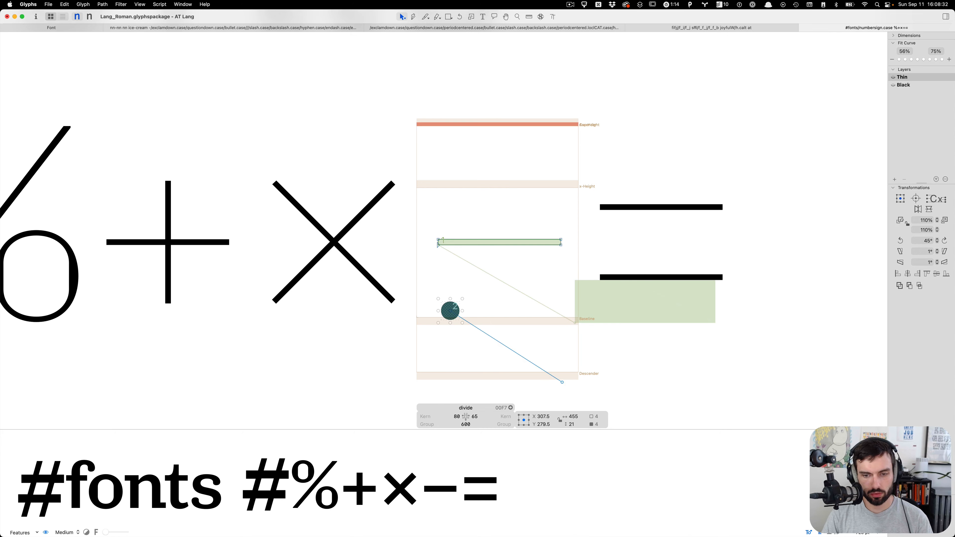
pyautogui.hscroll(-2, 476, 312)
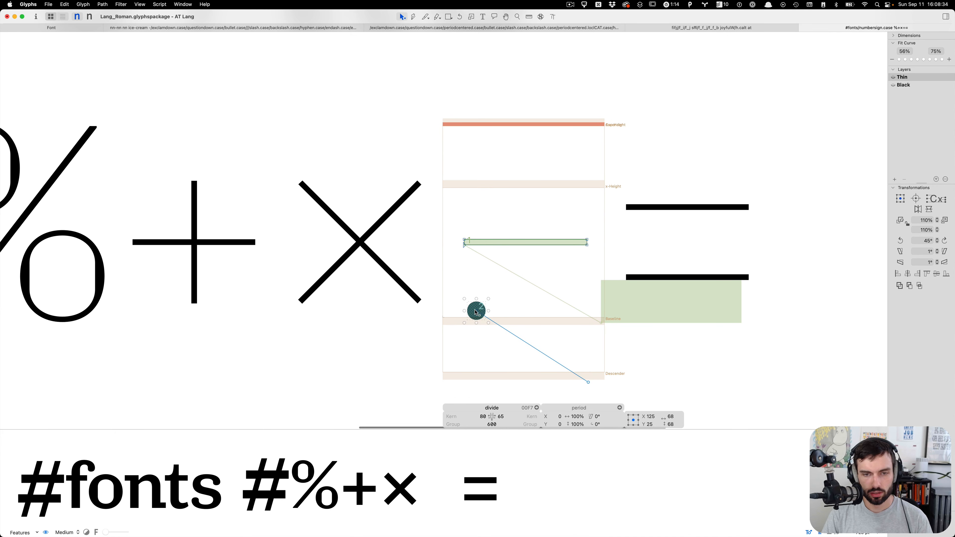
pyautogui.moveTo(476, 311); pyautogui.dragTo(526, 312)
# Step: Swap the Thin multiply's background plus into the foreground, copy it, and paste it into the Thin divide's background as a guide
pyautogui.doubleClick(352, 292)
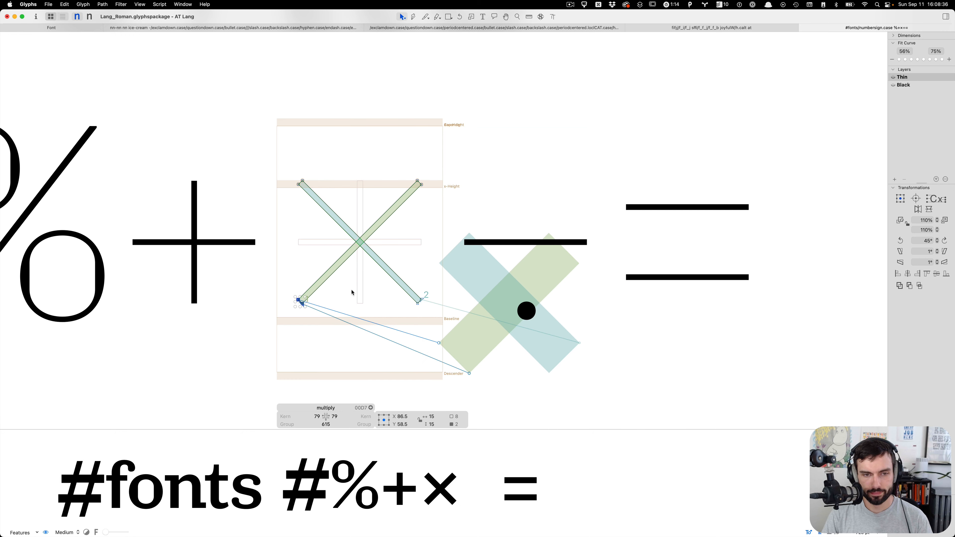
pyautogui.press('super+b')
pyautogui.press('super+c')
pyautogui.doubleClick(494, 259)
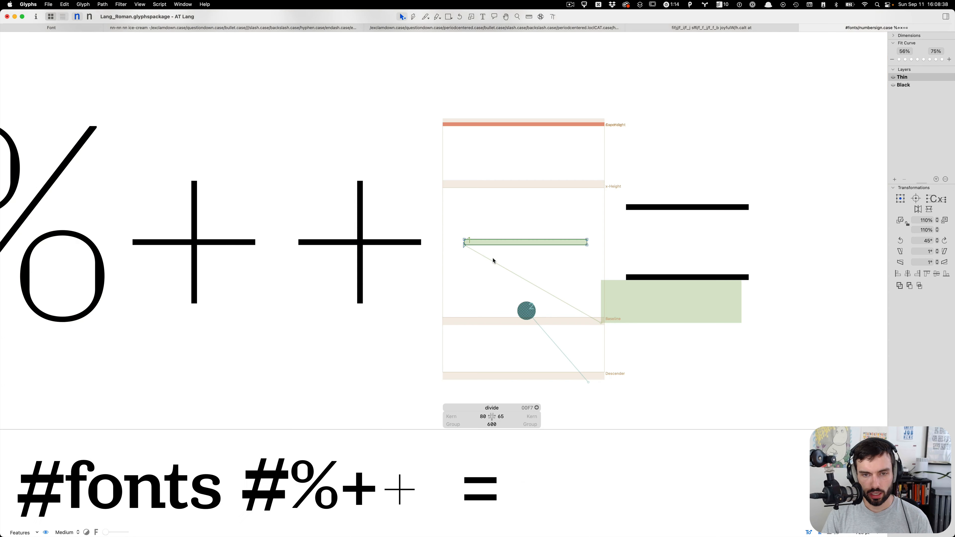
pyautogui.press('super+b')
pyautogui.press('super+v')
pyautogui.press('super+b')
# Step: Move the Thin divide's lower dot to X 183, Y 61, aligning it with the foot and centre of the background plus
pyautogui.click(526, 307)
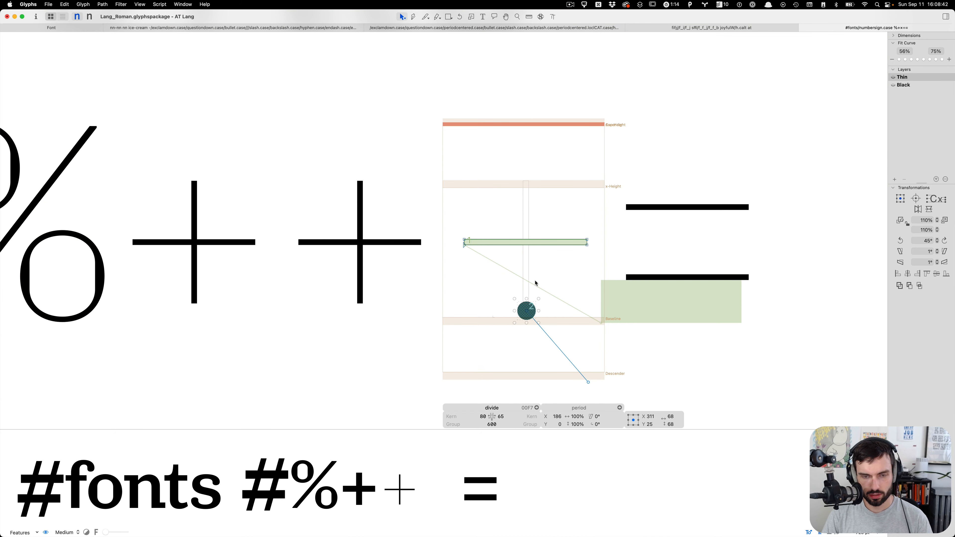
pyautogui.scroll(5, 536, 284)
pyautogui.hotkey('shift', 'Up')
pyautogui.hotkey('shift', 'Up')
pyautogui.hotkey('shift', 'Up')
pyautogui.hotkey('shift', 'Up')
pyautogui.hotkey('shift', 'Up')
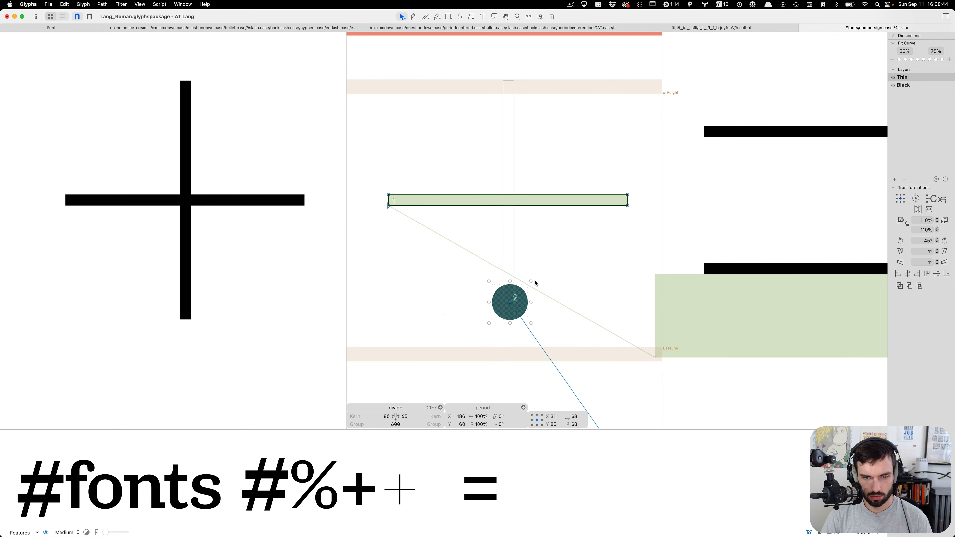
pyautogui.press('Down')
pyautogui.press('Down')
pyautogui.press('Down')
pyautogui.press('Down')
pyautogui.press('Down')
pyautogui.press('Down')
pyautogui.press('Down')
pyautogui.press('Down')
pyautogui.press('Down')
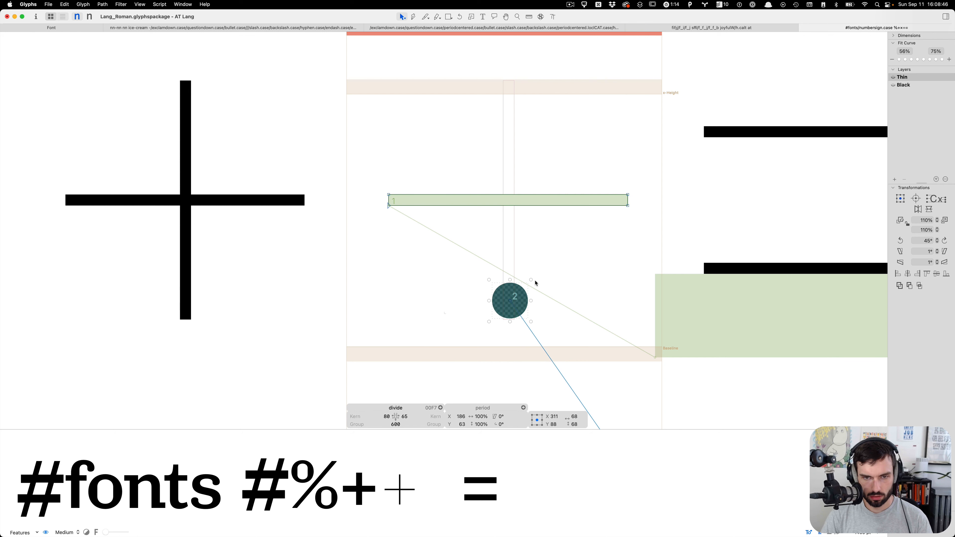
pyautogui.press('Left')
pyautogui.press('Left')
pyautogui.press('Left')
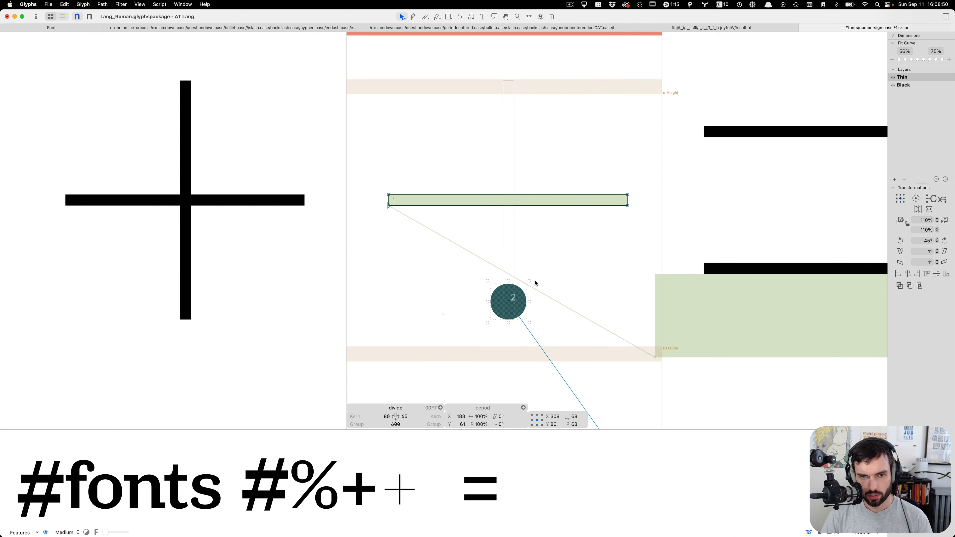
# Step: Duplicate the Thin divide's lower dot and move the copy straight up above the bar to Y 448
pyautogui.press('super+d')
pyautogui.hotkey('shift', 'Up')
pyautogui.hotkey('shift', 'Up')
pyautogui.hotkey('shift', 'Up')
pyautogui.hotkey('shift', 'Up')
pyautogui.hotkey('shift', 'Up')
pyautogui.hotkey('shift', 'Up')
pyautogui.hotkey('shift', 'Up')
pyautogui.hotkey('shift', 'Up')
pyautogui.hotkey('shift', 'Up')
pyautogui.hotkey('shift', 'Up')
pyautogui.hotkey('shift', 'Up')
pyautogui.hotkey('shift', 'Up')
pyautogui.hotkey('shift', 'Up')
pyautogui.hotkey('shift', 'Up')
pyautogui.hotkey('shift', 'Up')
pyautogui.hotkey('shift', 'Up')
pyautogui.hotkey('shift', 'Up')
pyautogui.hotkey('shift', 'Up')
pyautogui.hotkey('shift', 'Up')
pyautogui.hotkey('shift', 'Up')
pyautogui.press('Down')
pyautogui.press('Down')
pyautogui.press('Down')
pyautogui.press('Down')
pyautogui.press('Down')
pyautogui.press('Down')
pyautogui.press('Down')
pyautogui.press('Down')
pyautogui.press('Down')
pyautogui.press('Down')
pyautogui.press('Down')
pyautogui.press('Down')
pyautogui.press('Down')
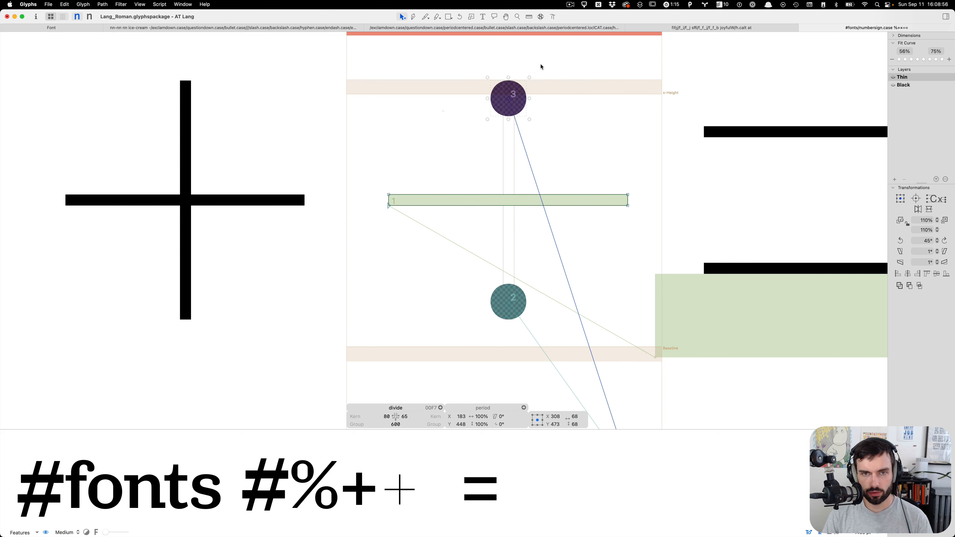
# Step: Set the advance width of the Thin divide glyph to 615
pyautogui.scroll(5, 510, 70)
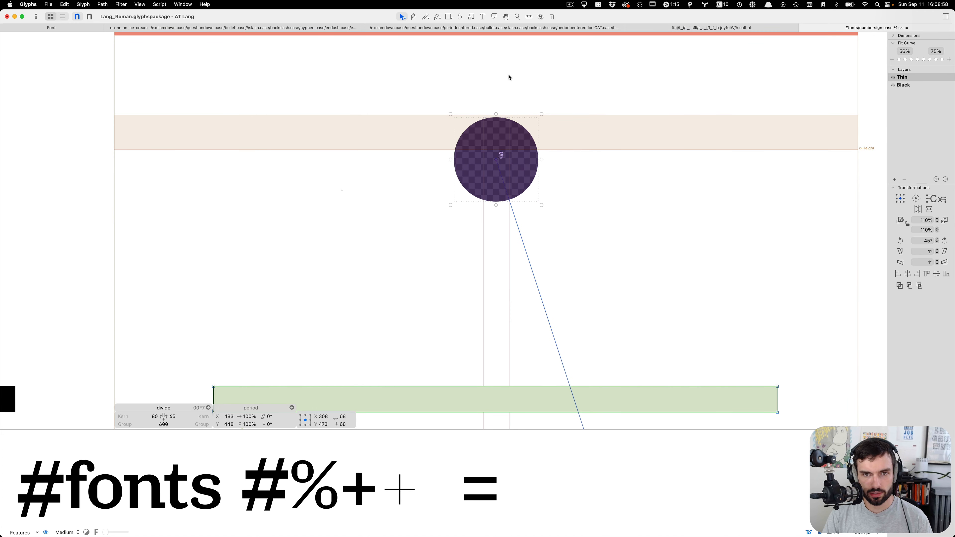
pyautogui.scroll(-5, 509, 77)
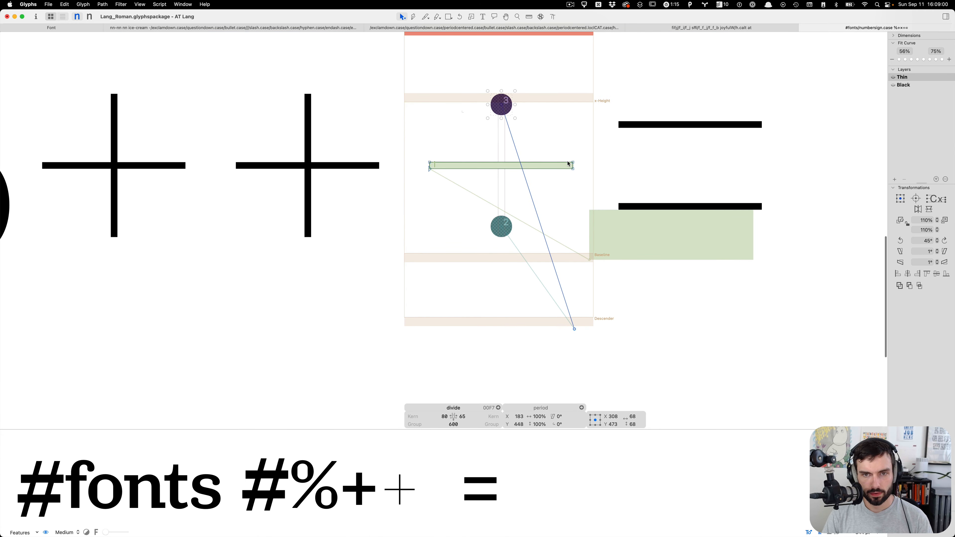
pyautogui.click(586, 166)
pyautogui.press('super+a')
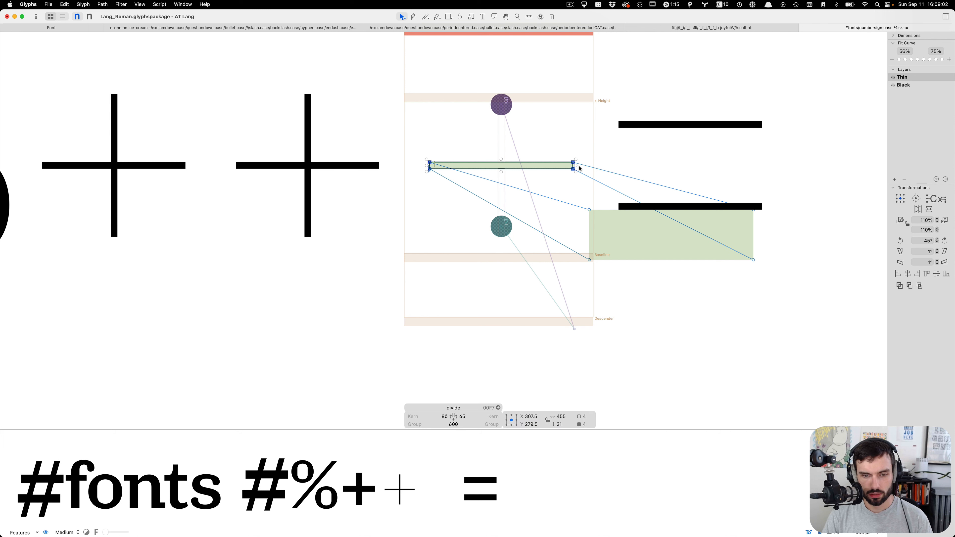
pyautogui.click(454, 424)
pyautogui.write('615')
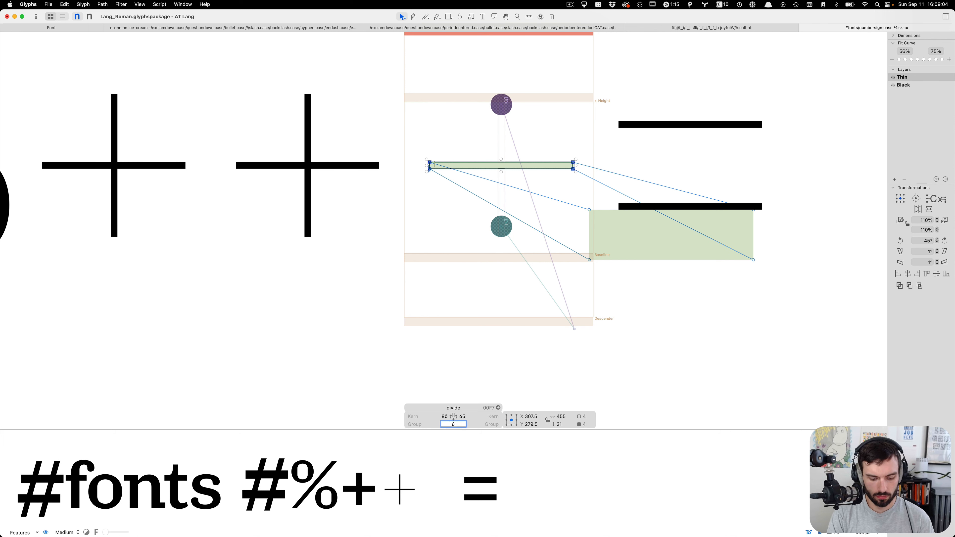
pyautogui.press('Tab')
pyautogui.click(514, 286)
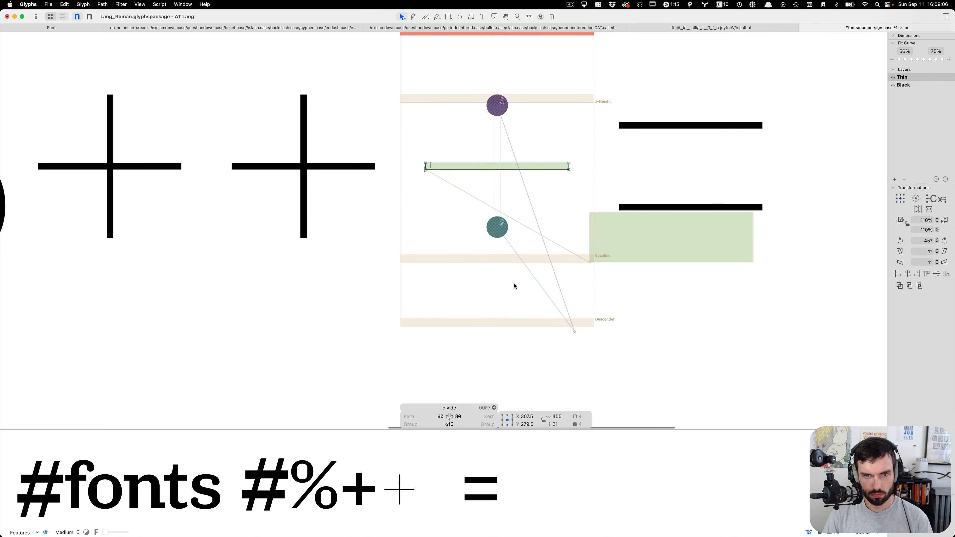
# Step: Cut and repaste the Thin divide's two dots and its bar so that the bar comes last in the shape order
pyautogui.click(499, 228)
pyautogui.keyDown('shift'); pyautogui.click(502, 112); pyautogui.keyUp('shift')
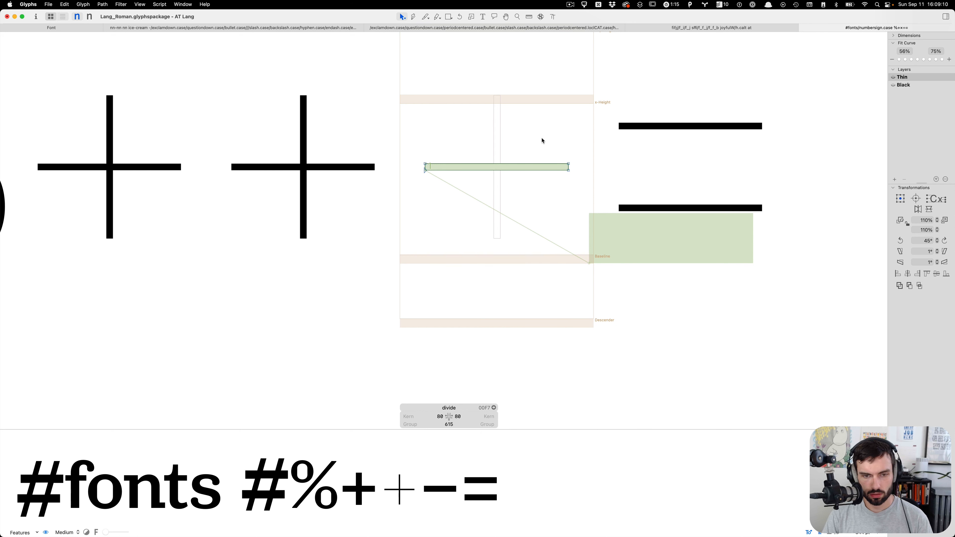
pyautogui.press('super+v')
pyautogui.click(542, 154)
pyautogui.press('super+a')
pyautogui.press('BackSpace')
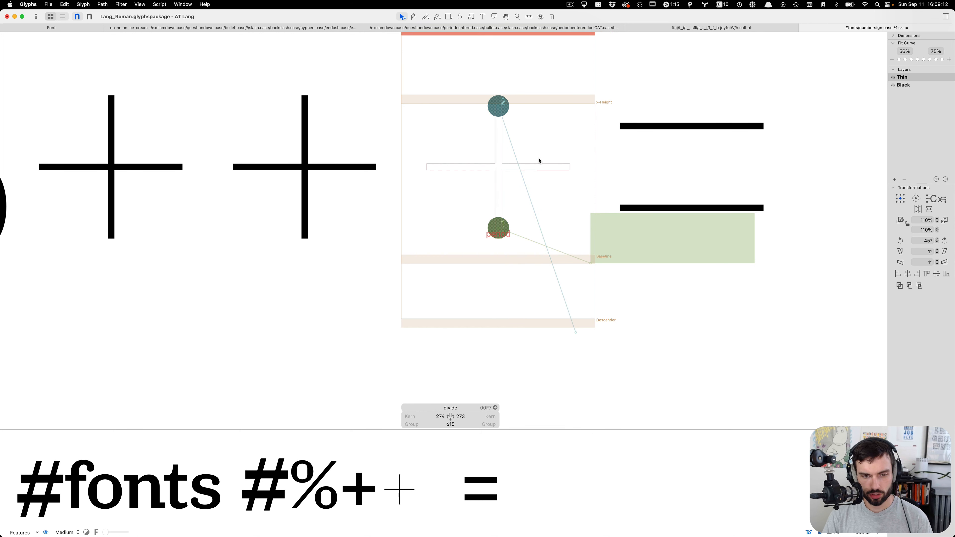
pyautogui.press('super+v')
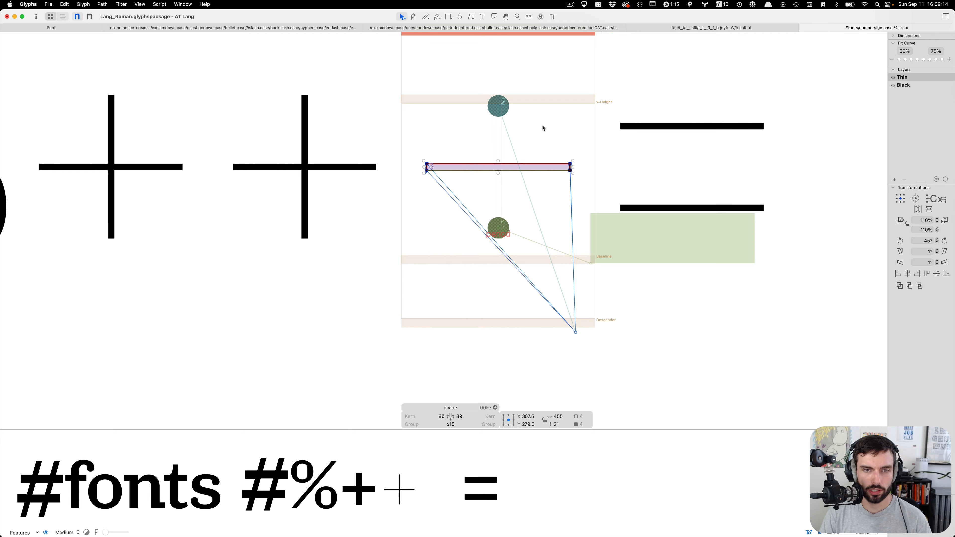
# Step: Add period as a component in the Black divide glyph and place it over the bar's upper edge, at about X 159, Y 333
pyautogui.scroll(2, 540, 130)
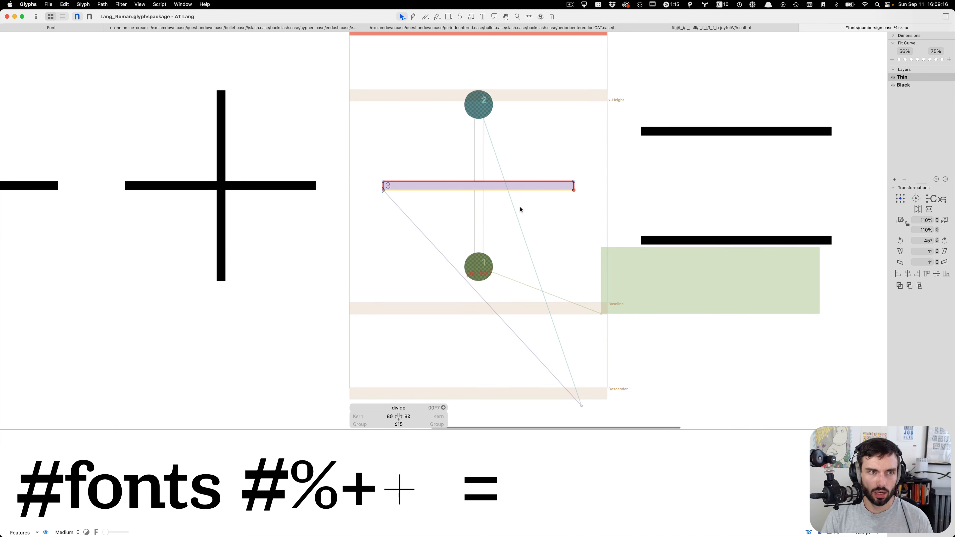
pyautogui.press('super+2')
pyautogui.rightClick(438, 245)
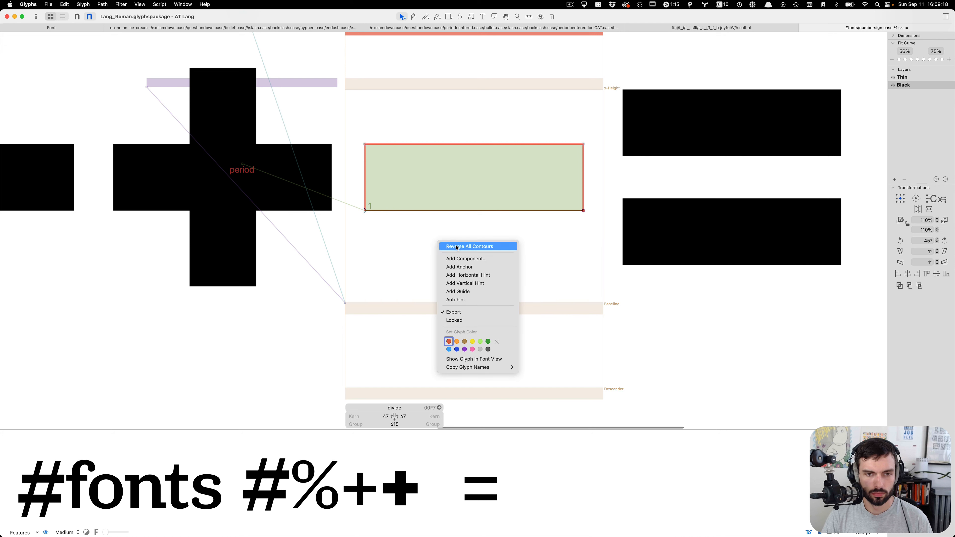
pyautogui.click(453, 259)
pyautogui.write('peri')
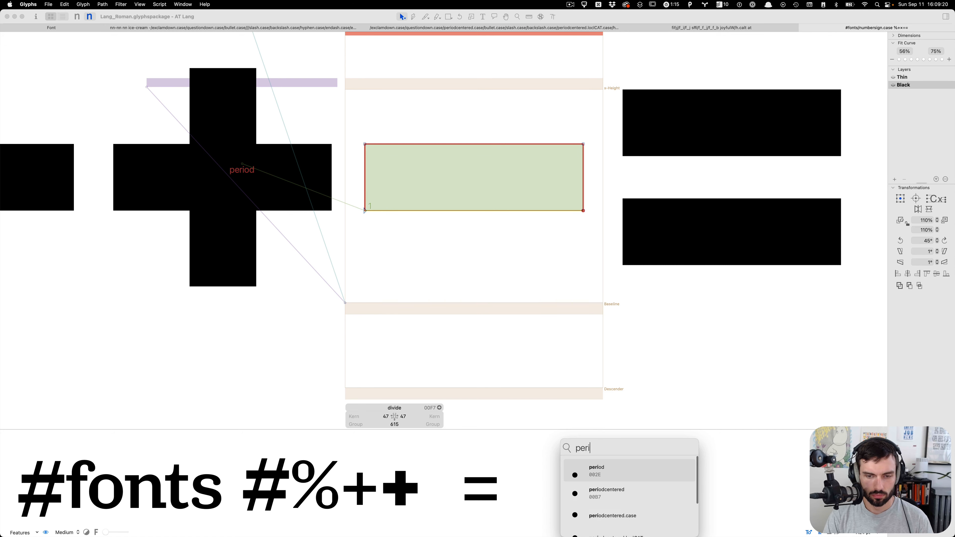
pyautogui.press('Return')
pyautogui.moveTo(439, 268); pyautogui.dragTo(503, 125)
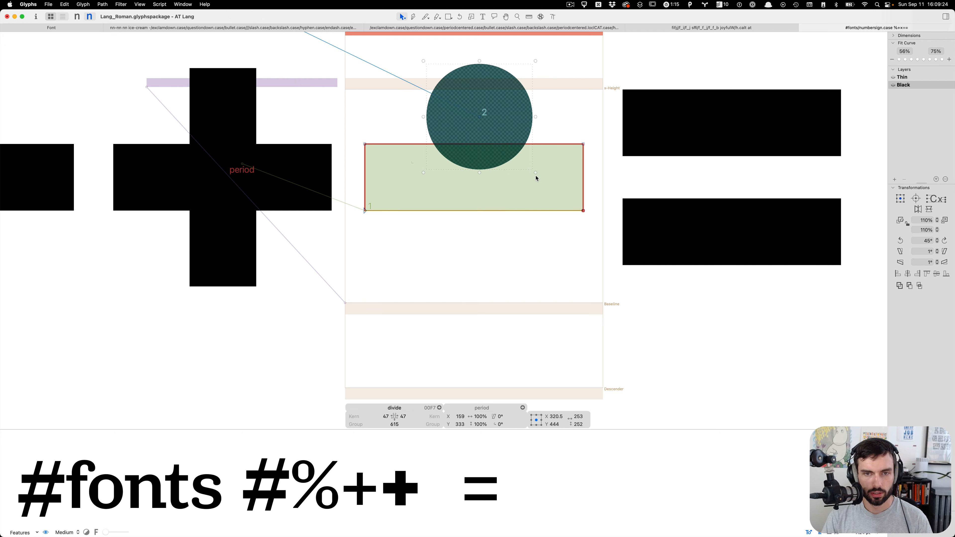
# Step: Scale the Black divide's period component down to about 70% and clear of the bar's upper edge
pyautogui.moveTo(536, 173); pyautogui.dragTo(498, 109)
# Step: Delete the plus component from the Black multiply glyph, leaving only the two crossed bars
pyautogui.doubleClick(275, 238)
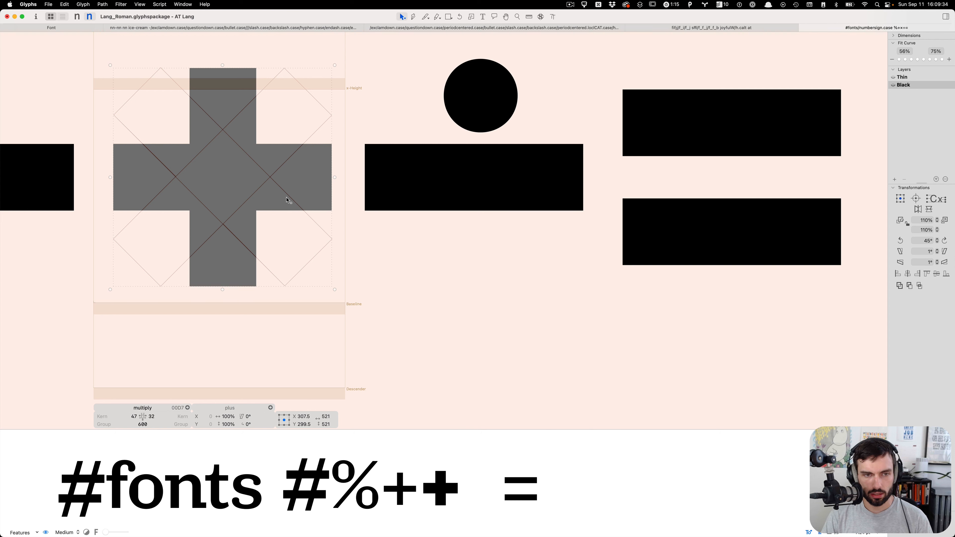
pyautogui.press('Delete')
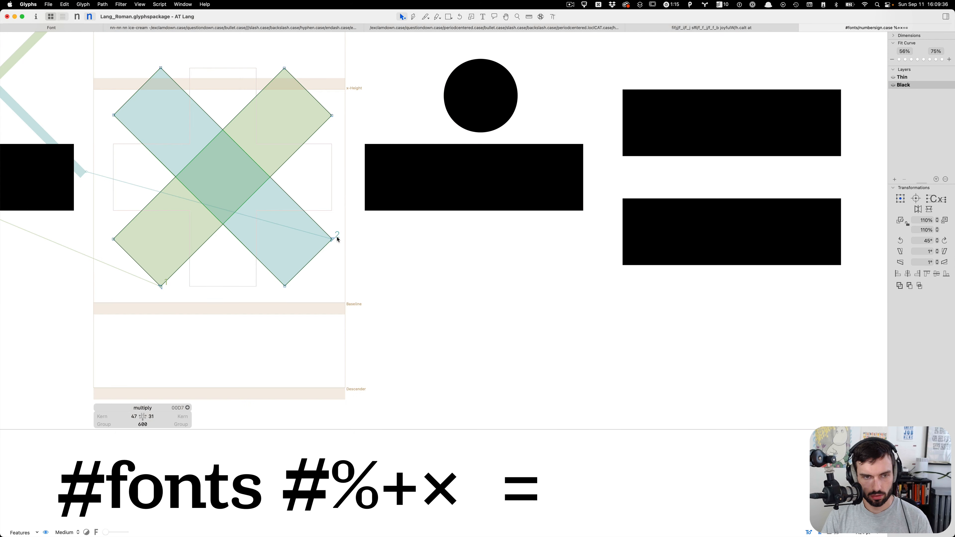
# Step: Nudge the upper dot in the Black divide glyph left to X 197 so it is centred over the bar
pyautogui.doubleClick(484, 249)
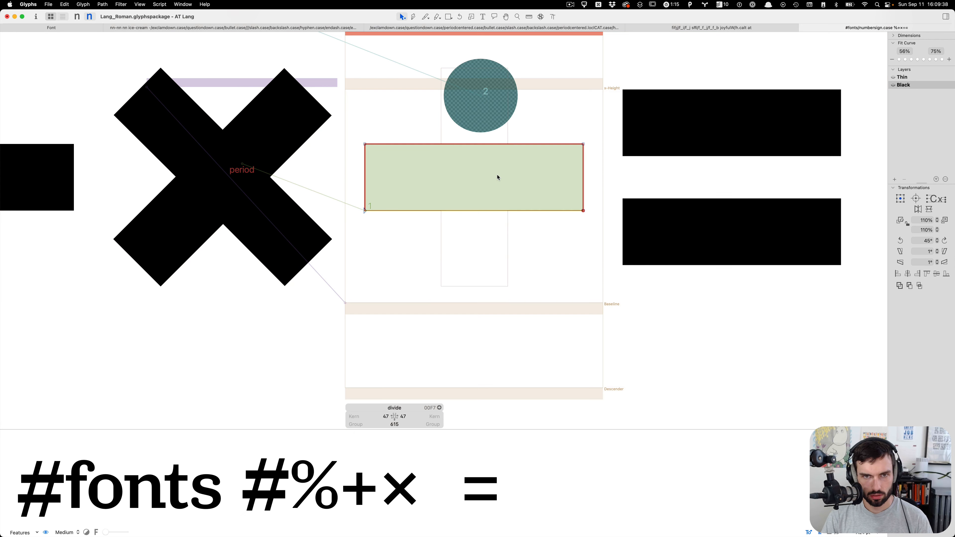
pyautogui.click(498, 78)
pyautogui.hotkey('shift', 'Left')
pyautogui.press('Left')
pyautogui.press('Left')
pyautogui.press('Left')
pyautogui.press('Left')
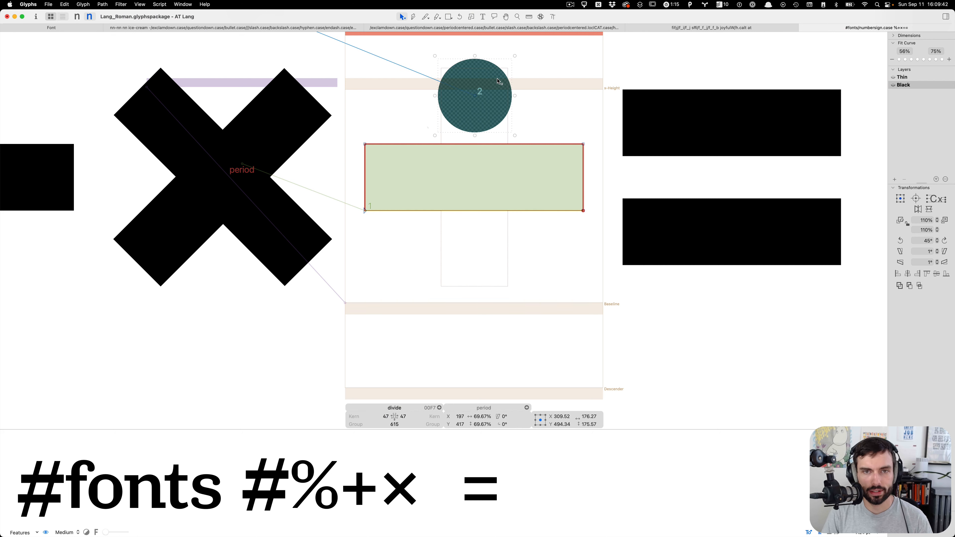
pyautogui.press('super+z')
pyautogui.press('shift+super+z')
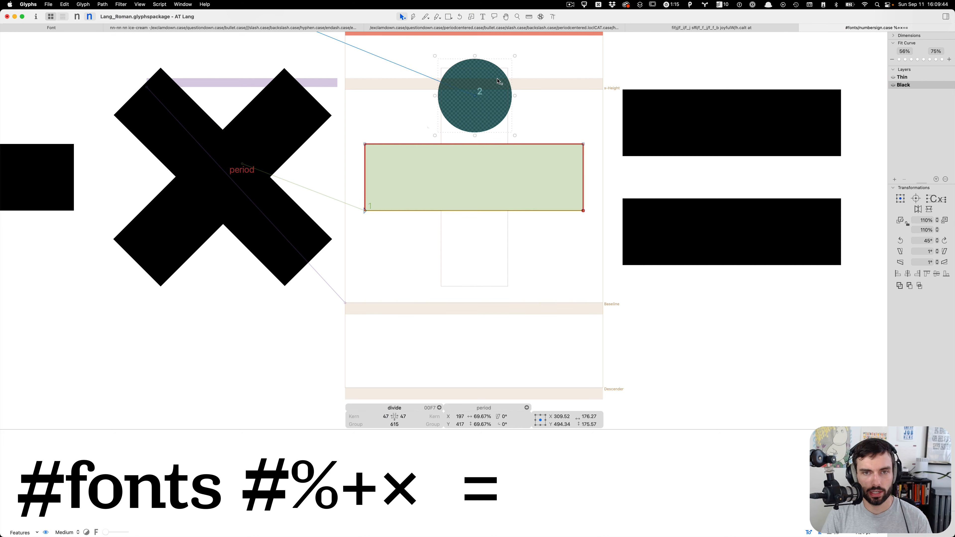
# Step: Adjust the height of the Black divide's upper dot in coarse and fine nudges, ending at Y 426
pyautogui.hotkey('shift', 'Down')
pyautogui.hotkey('shift', 'Down')
pyautogui.hotkey('shift', 'Down')
pyautogui.hotkey('shift', 'Down')
pyautogui.hotkey('shift', 'Down')
pyautogui.hotkey('shift', 'Down')
pyautogui.hotkey('shift', 'Down')
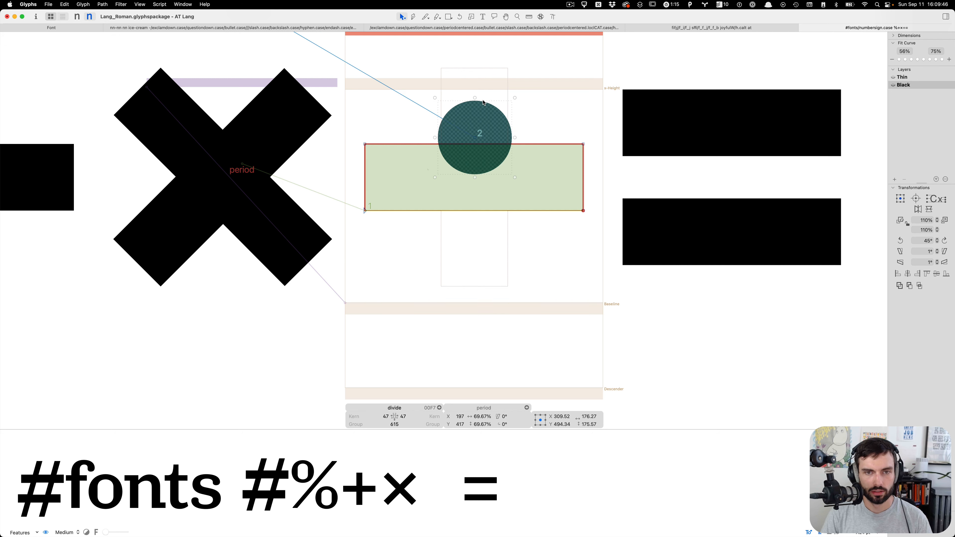
pyautogui.hotkey('shift', 'Up')
pyautogui.hotkey('shift', 'Up')
pyautogui.hotkey('shift', 'Up')
pyautogui.hotkey('shift', 'Up')
pyautogui.hotkey('shift', 'Up')
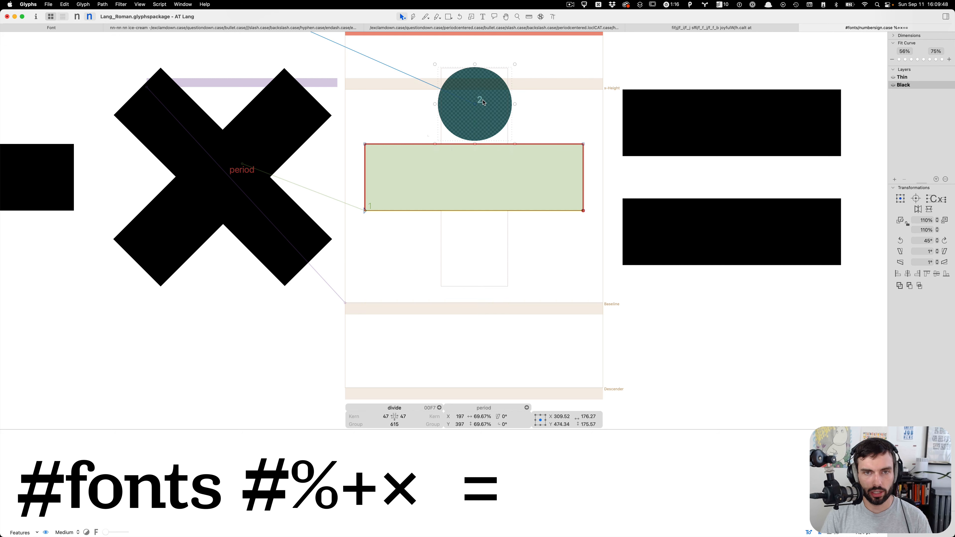
pyautogui.hotkey('shift', 'Up')
pyautogui.hotkey('shift', 'Up')
pyautogui.hotkey('shift', 'Up')
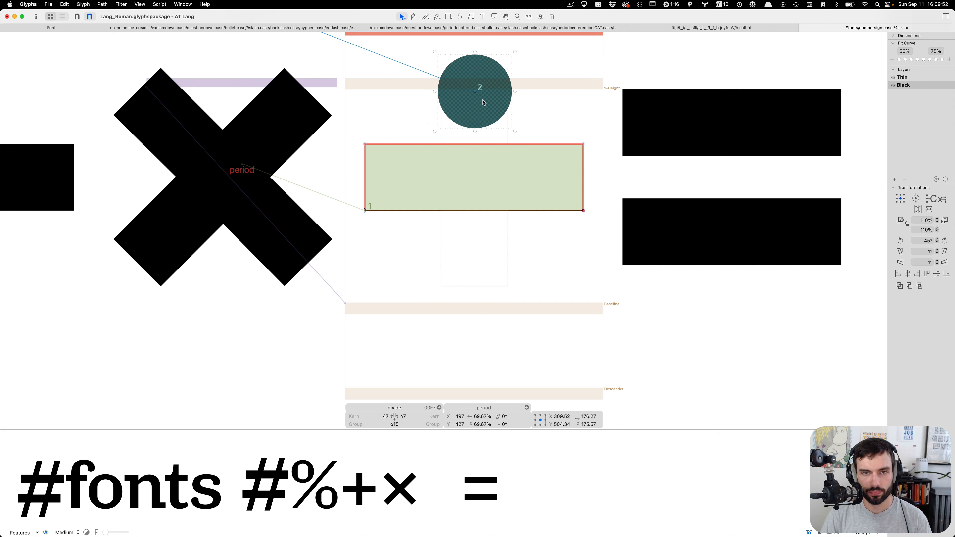
pyautogui.press('Down')
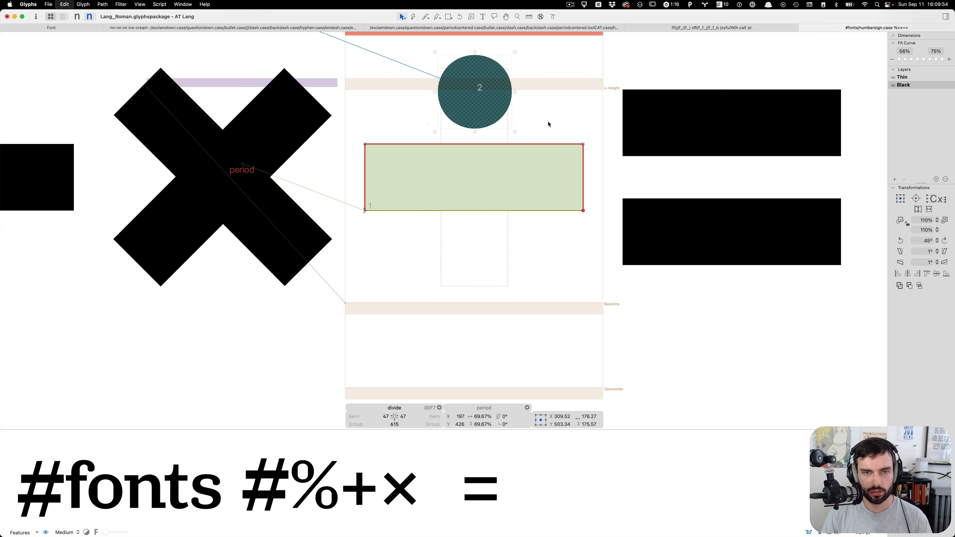
# Step: Duplicate the Black divide's upper dot and move the copy straight down below the bar to Y 16
pyautogui.press('super+d')
pyautogui.press('super+shift+Down')
pyautogui.press('super+shift+Down')
pyautogui.press('super+shift+Down')
pyautogui.press('super+shift+Down')
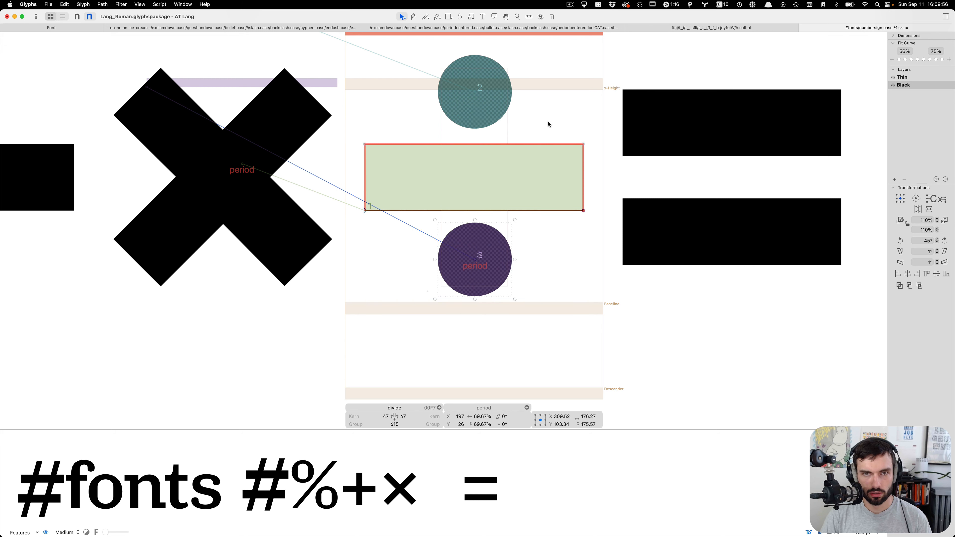
pyautogui.hotkey('shift', 'Down')
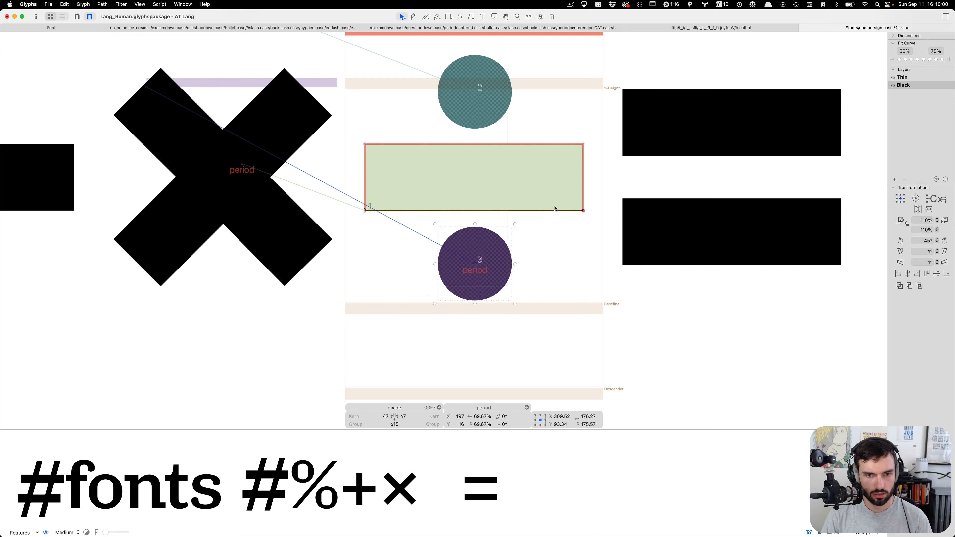
# Step: Cut and repaste the Black divide's upper dot and its bar so the shape order matches the Thin master
pyautogui.click(454, 78)
pyautogui.press('super+x')
pyautogui.press('super+v')
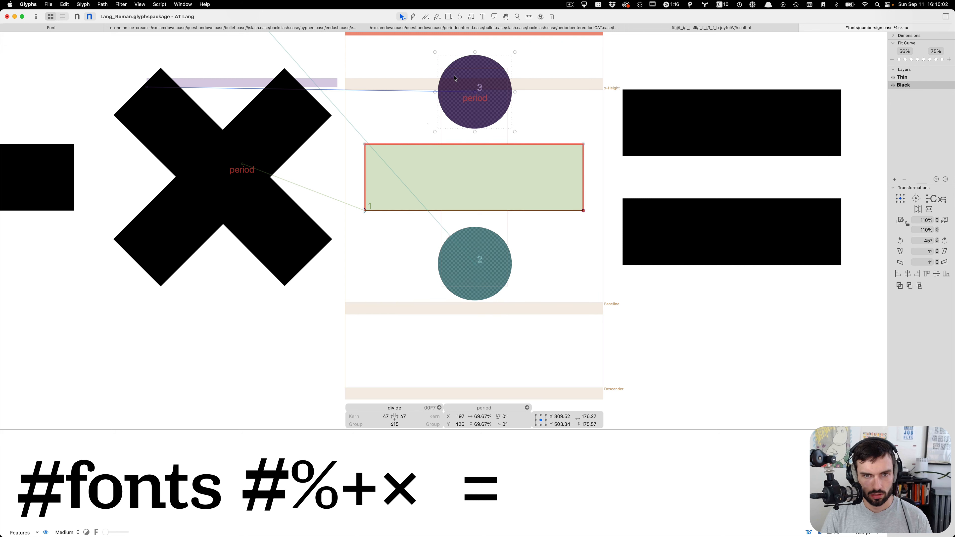
pyautogui.click(551, 86)
pyautogui.press('super+1')
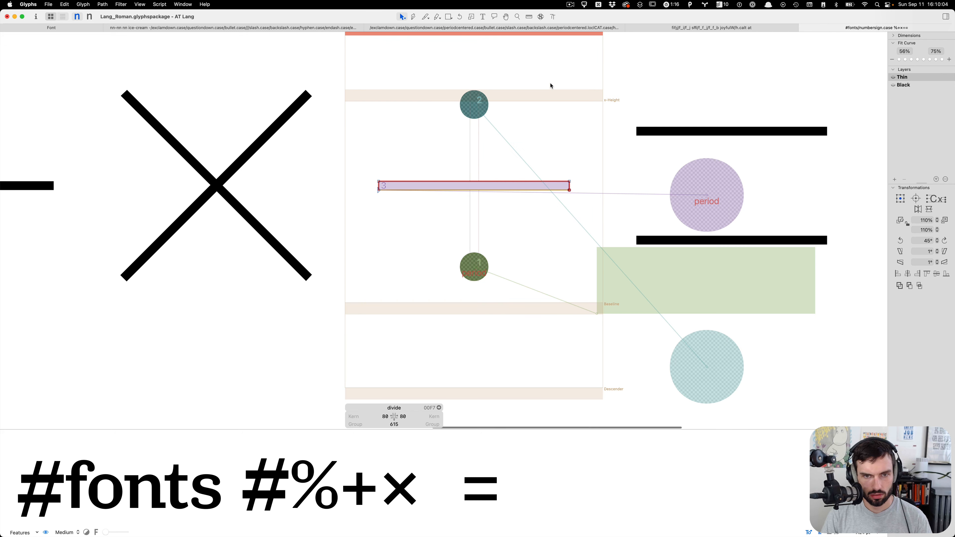
pyautogui.press('super+2')
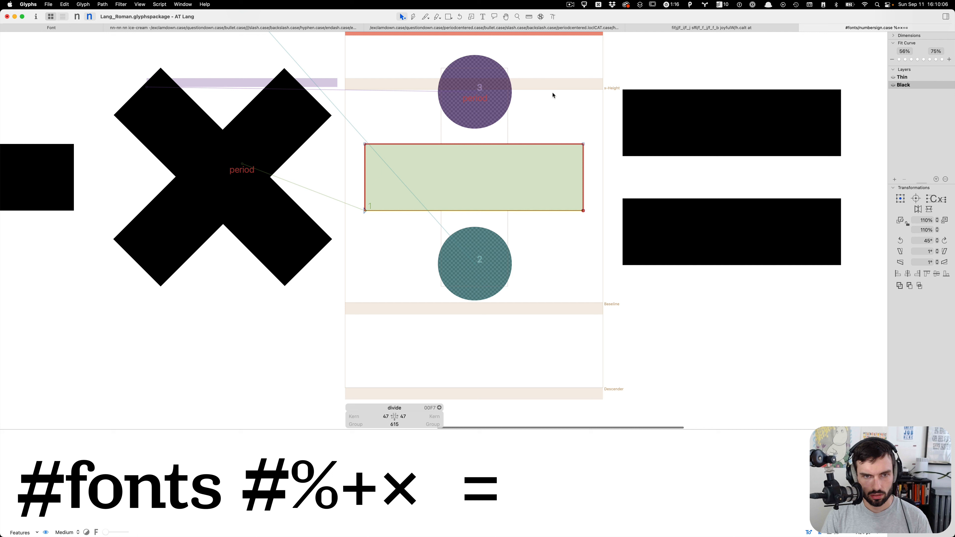
pyautogui.click(578, 166)
pyautogui.press('super+x')
pyautogui.press('super+v')
pyautogui.click(621, 179)
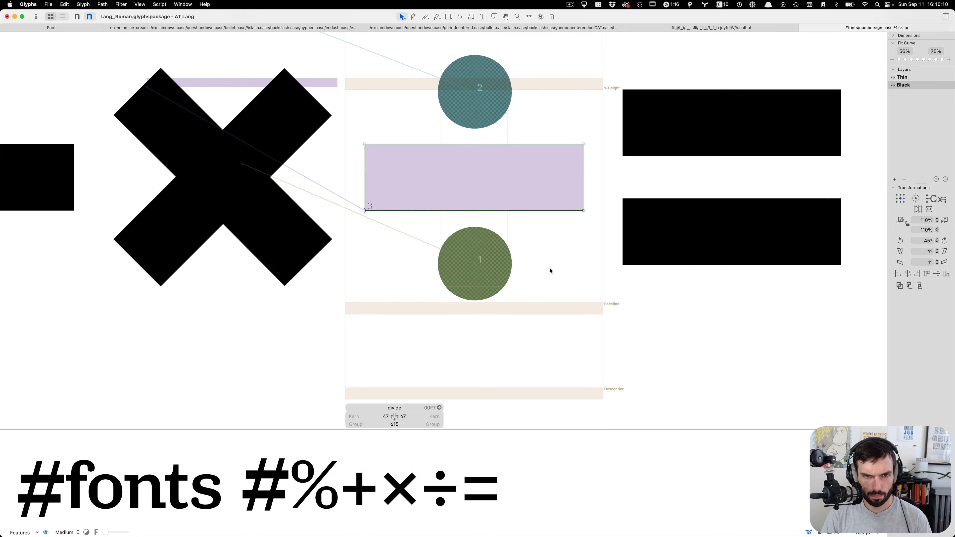
# Step: Decompose the two period components of the Thin divide glyph into outlines
pyautogui.press('super+1')
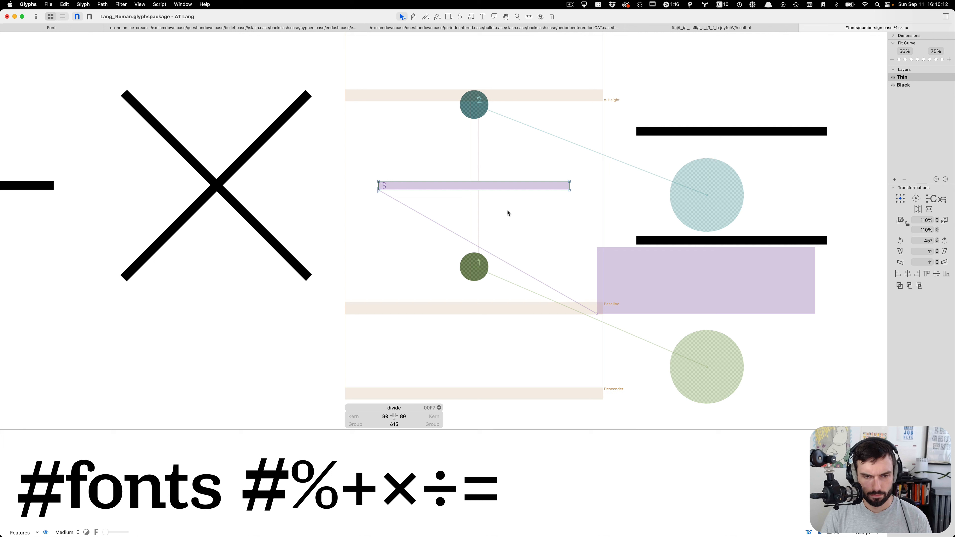
pyautogui.rightClick(473, 199)
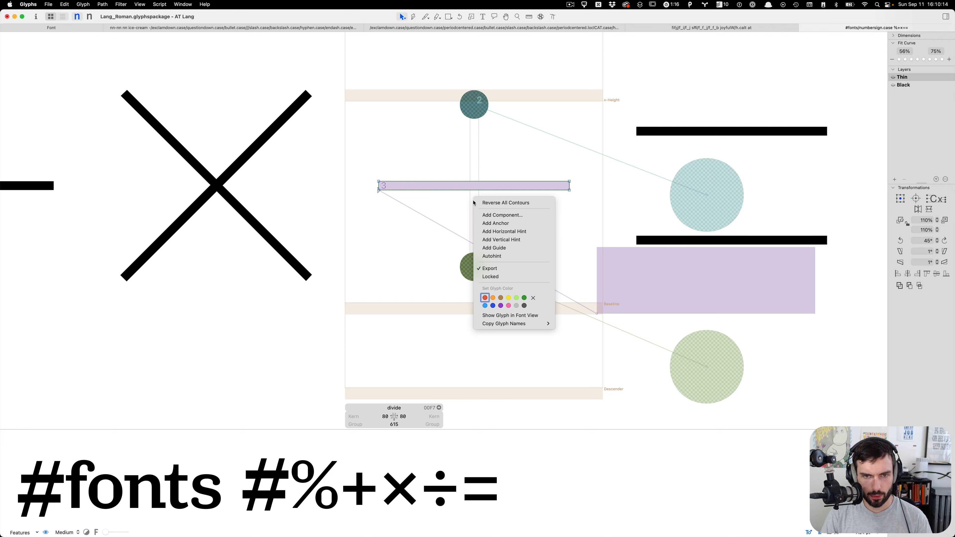
pyautogui.click(464, 204)
pyautogui.click(484, 272)
pyautogui.keyDown('shift'); pyautogui.click(475, 104); pyautogui.keyUp('shift')
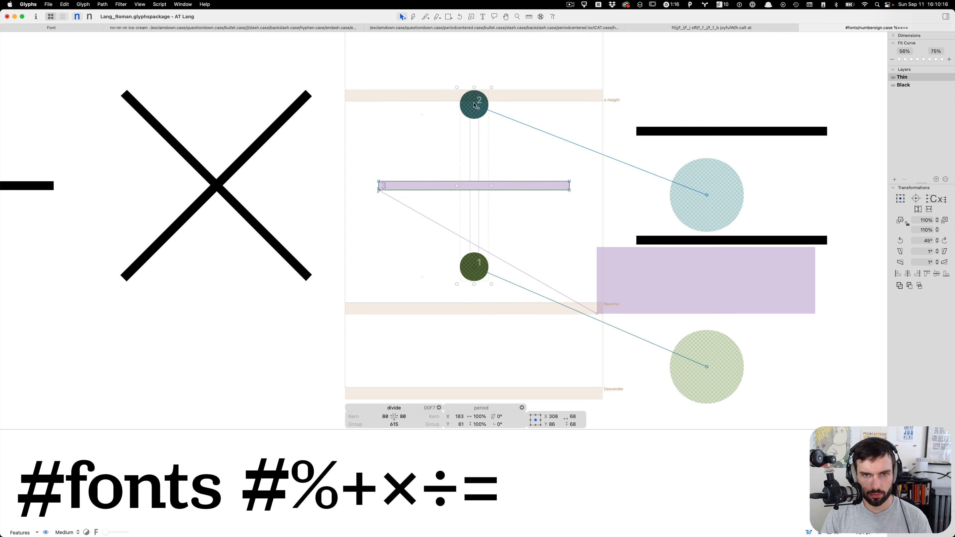
pyautogui.rightClick(474, 104)
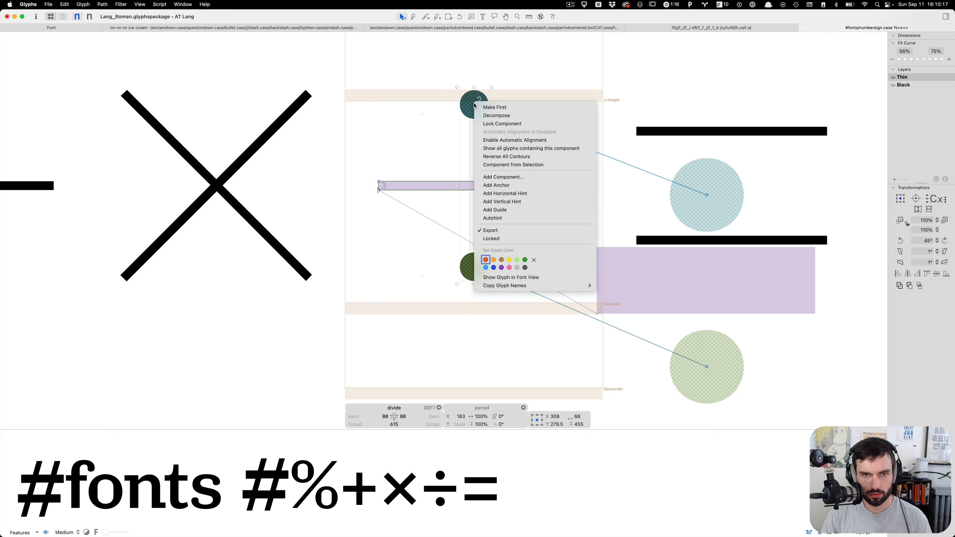
pyautogui.click(501, 119)
# Step: Decompose both period components of the Black divide glyph into outlines
pyautogui.press('super+2')
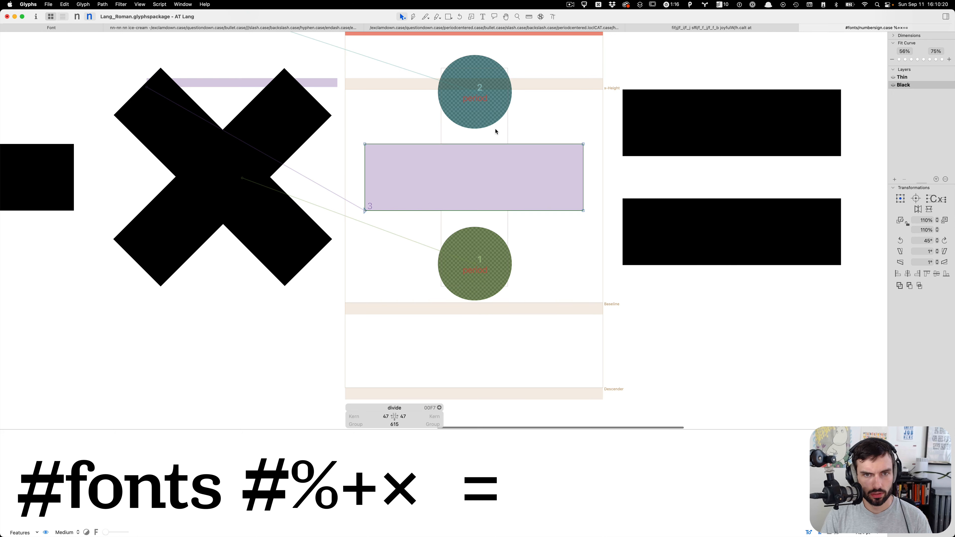
pyautogui.rightClick(485, 117)
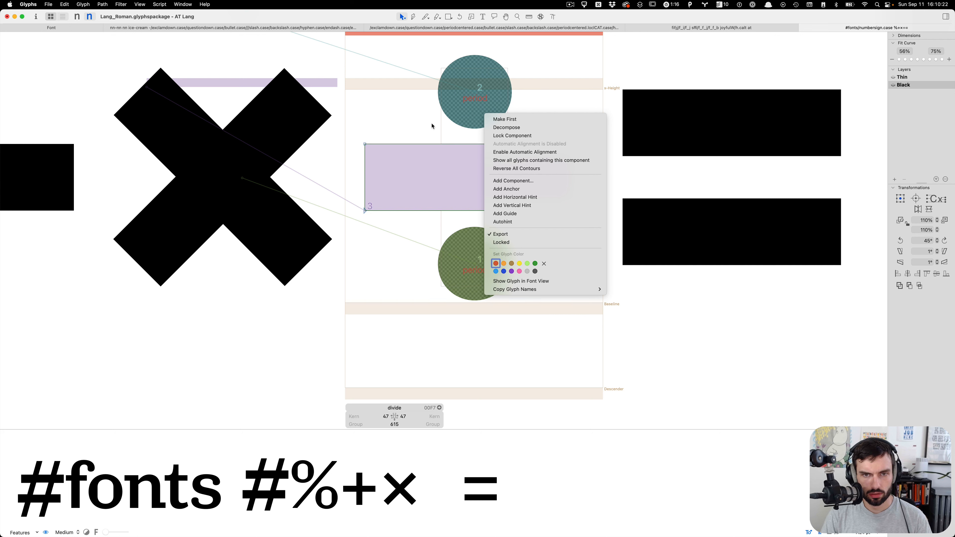
pyautogui.click(471, 105)
pyautogui.press('super+a')
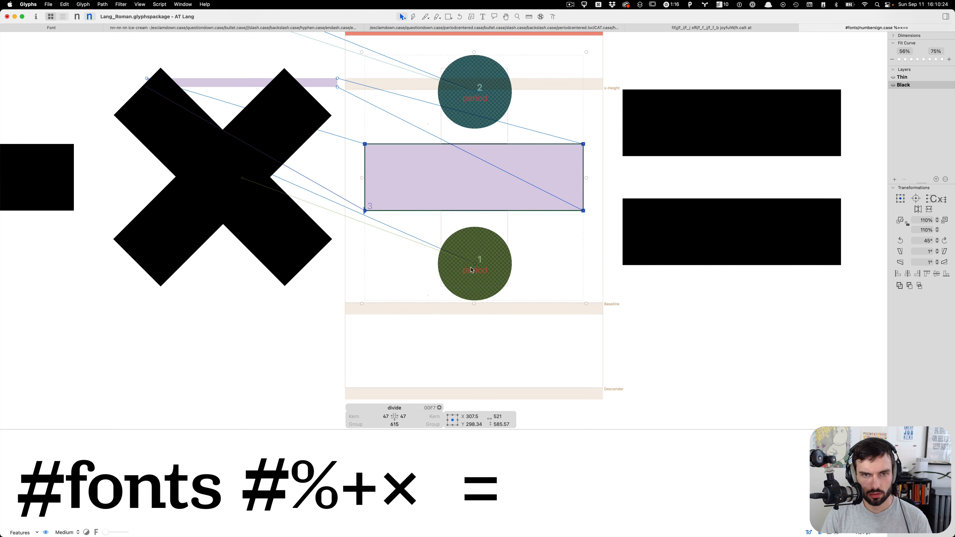
pyautogui.rightClick(472, 266)
pyautogui.click(528, 271)
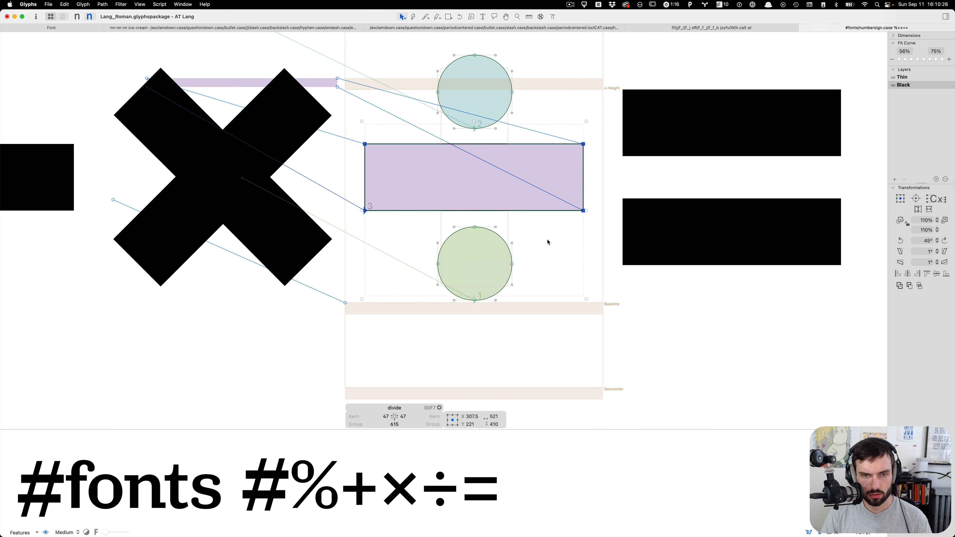
# Step: Add a vertical guide at X 309 through the Black divide's lower dot and turn on its measurements
pyautogui.moveTo(470, 297); pyautogui.dragTo(478, 350)
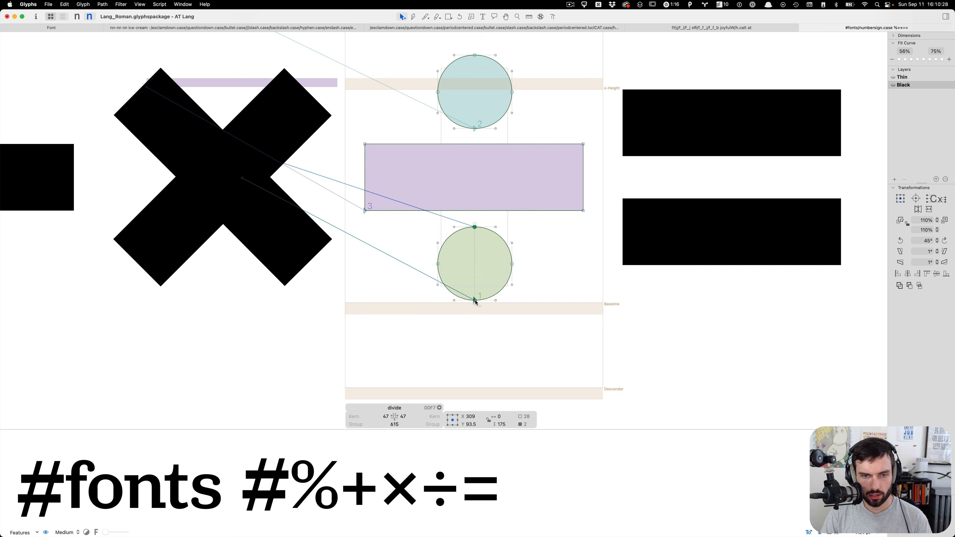
pyautogui.rightClick(475, 300)
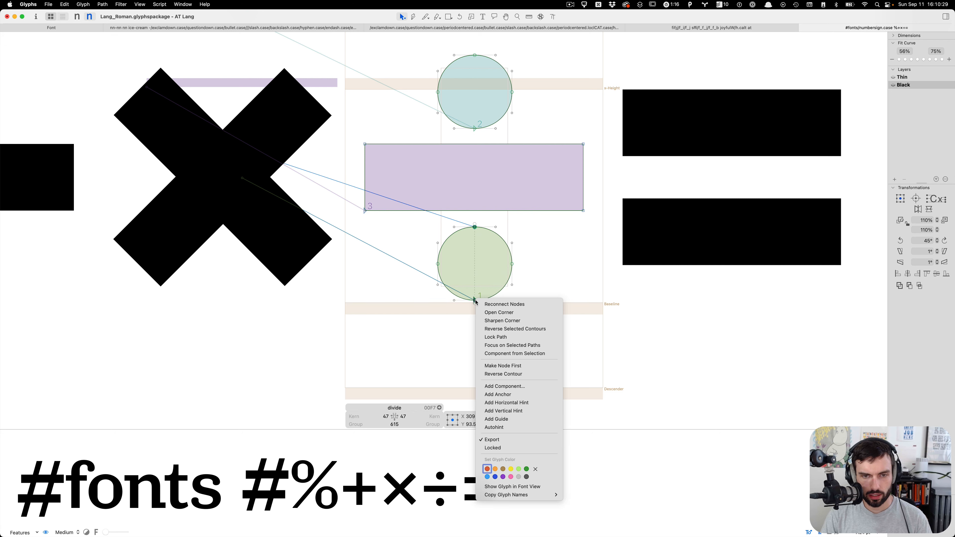
pyautogui.click(498, 420)
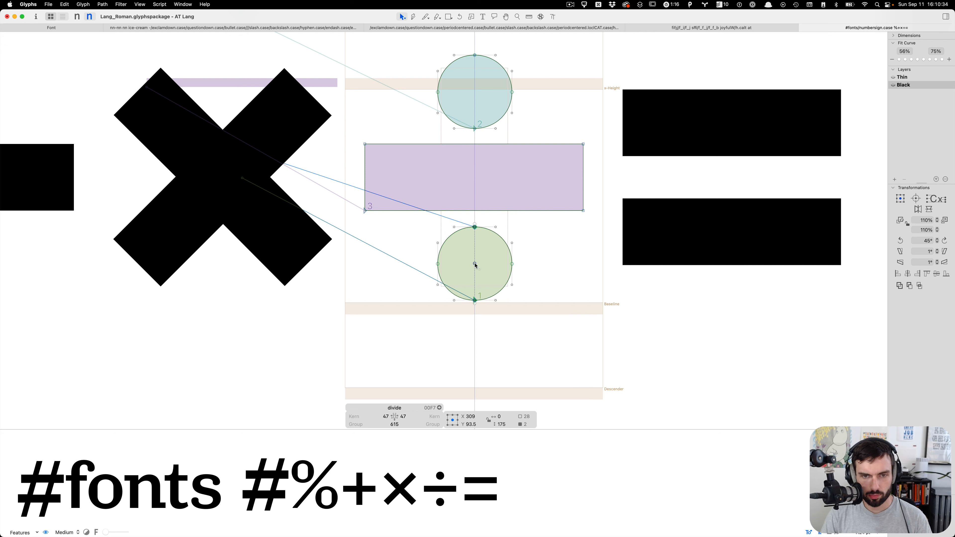
pyautogui.click(475, 264)
pyautogui.click(489, 424)
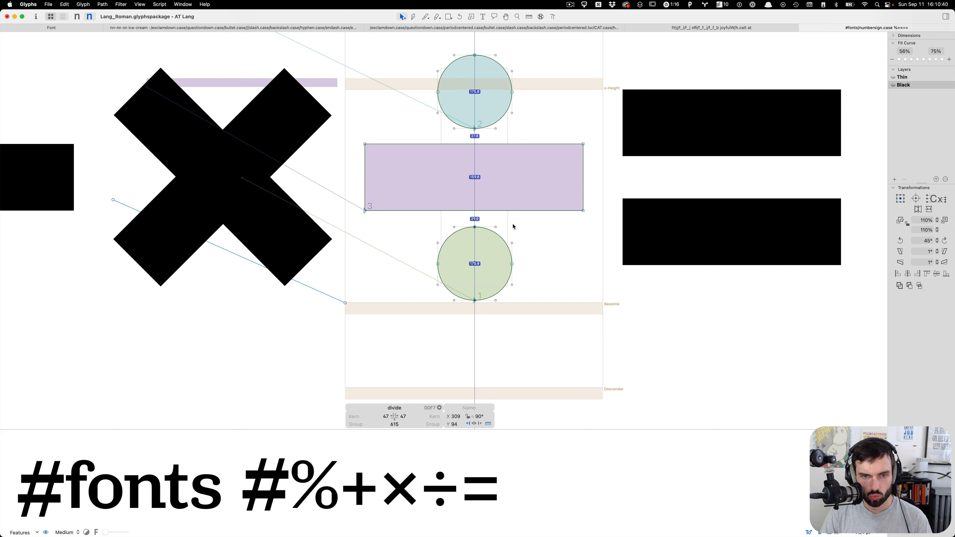
# Step: Nudge the whole lower dot of the Black divide up 2 units to a centre of Y 95.5
pyautogui.doubleClick(516, 255)
pyautogui.press('Up')
pyautogui.press('Up')
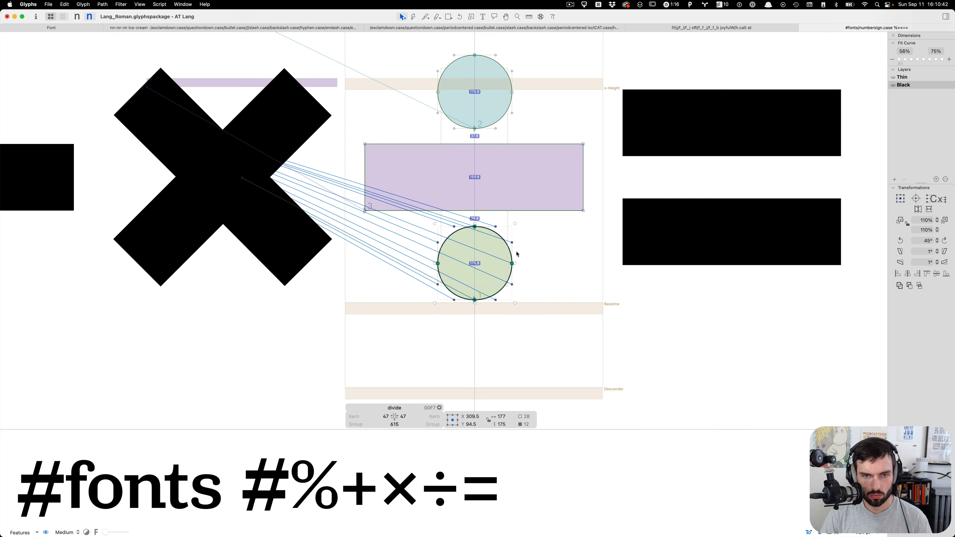
# Step: Add a vertical guide at X 308 through the Thin divide's lower dot and turn on its measurements
pyautogui.press('super+1')
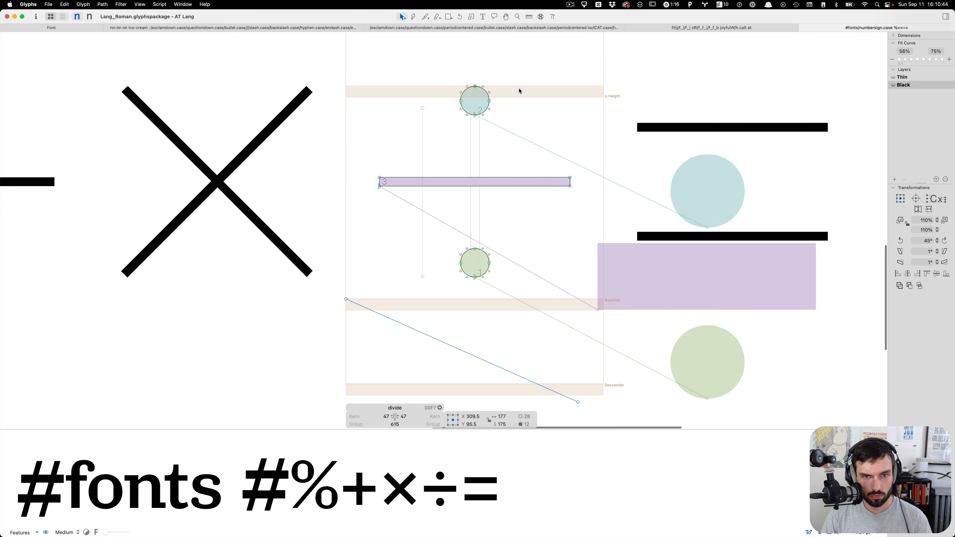
pyautogui.moveTo(475, 234); pyautogui.dragTo(475, 284)
pyautogui.rightClick(476, 277)
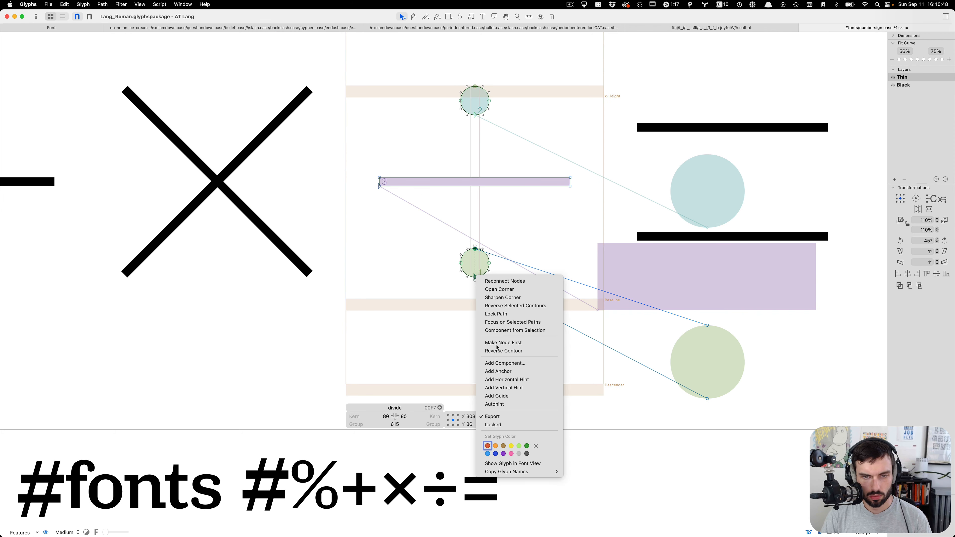
pyautogui.press('Return')
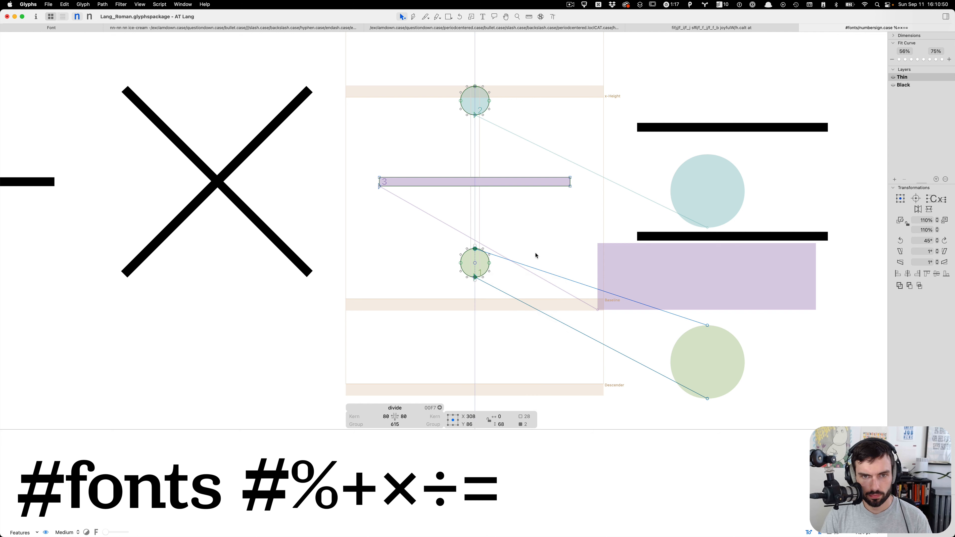
pyautogui.click(475, 263)
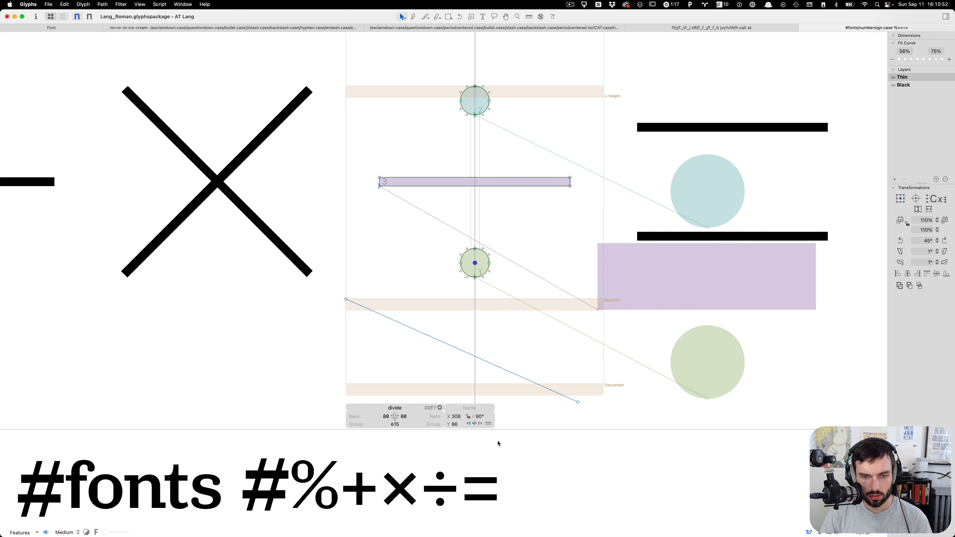
pyautogui.click(489, 425)
pyautogui.click(548, 278)
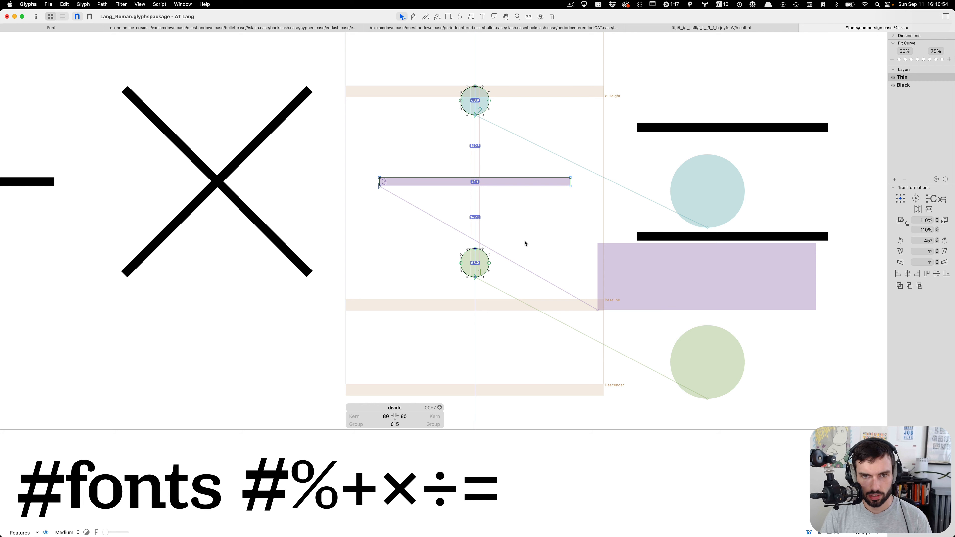
# Step: Examine the Thin divide in the sample text beside the plus, multiply and equal glyphs
pyautogui.scroll(-3, 525, 243)
pyautogui.press('t')
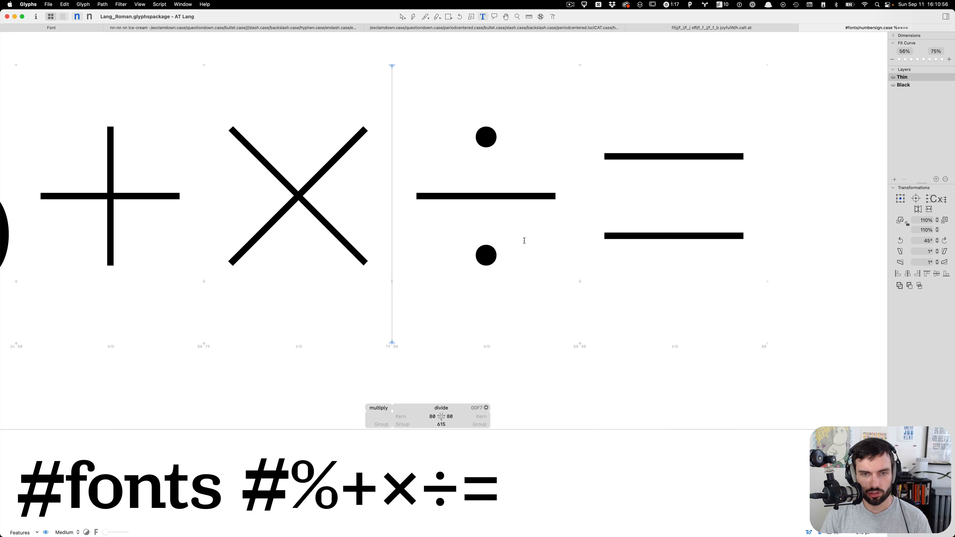
pyautogui.scroll(-3, 525, 243)
pyautogui.scroll(-2, 524, 241)
pyautogui.scroll(1, 523, 241)
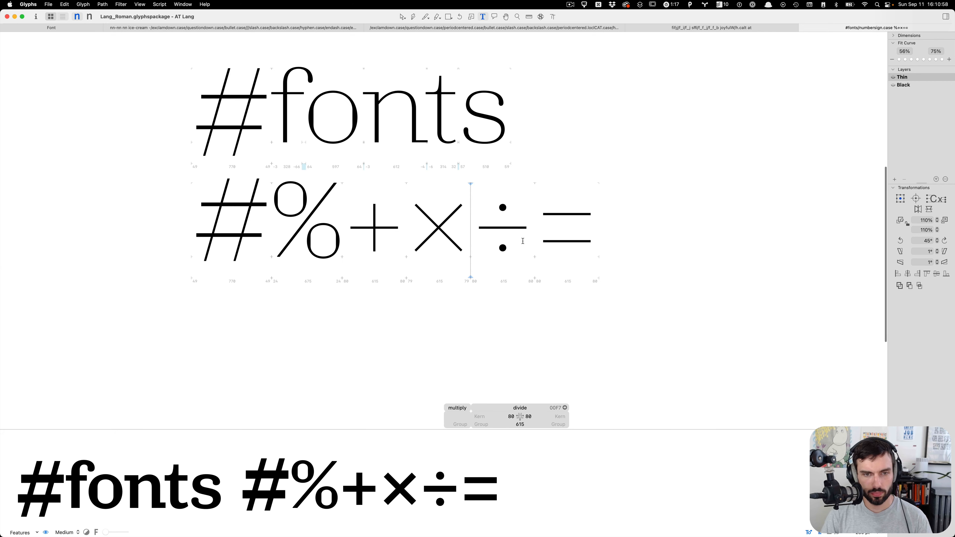
# Step: Remove multiply from the sample text and move both dots of the Thin divide 10 units closer to its bar
pyautogui.press('BackSpace')
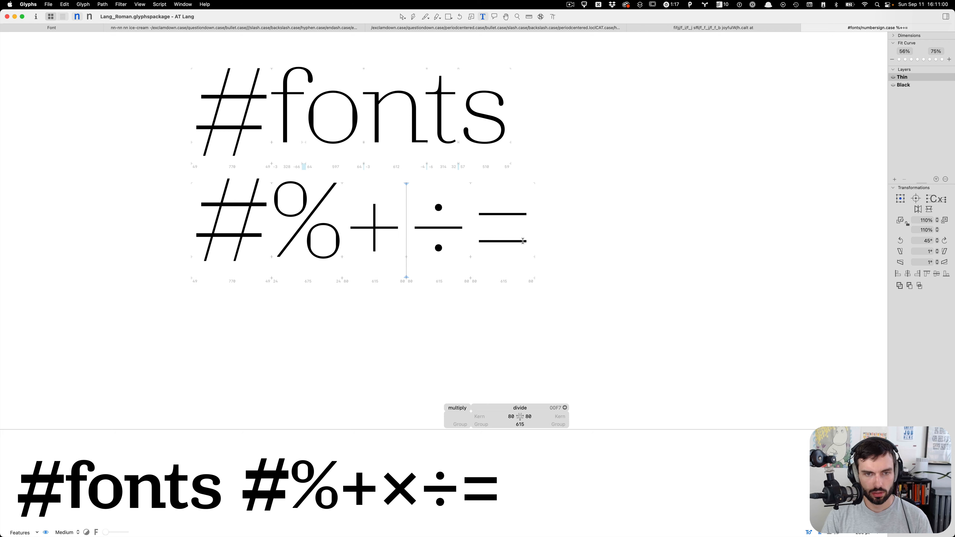
pyautogui.scroll(3, 443, 216)
pyautogui.doubleClick(450, 258)
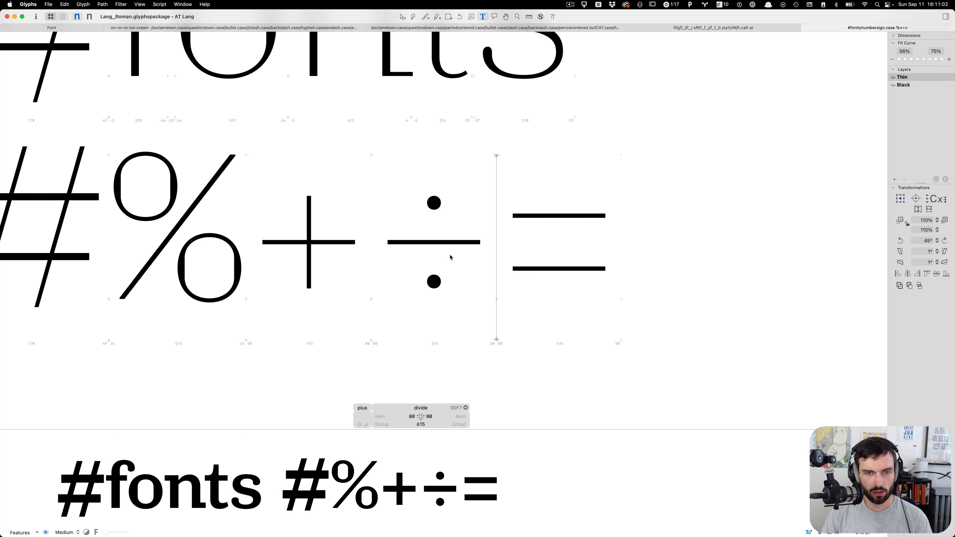
pyautogui.moveTo(448, 179); pyautogui.dragTo(405, 222)
pyautogui.hotkey('shift', 'Down')
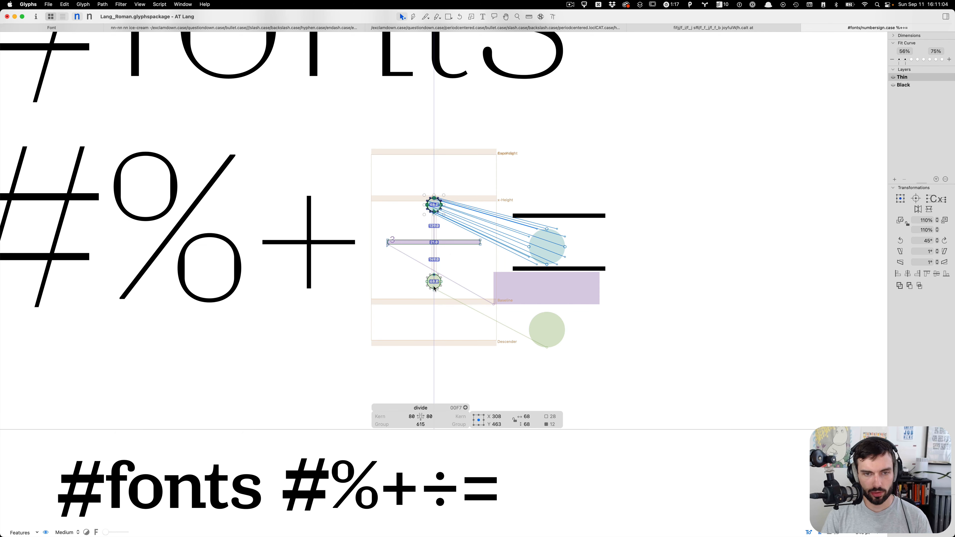
pyautogui.moveTo(411, 273); pyautogui.dragTo(459, 326)
pyautogui.press('t')
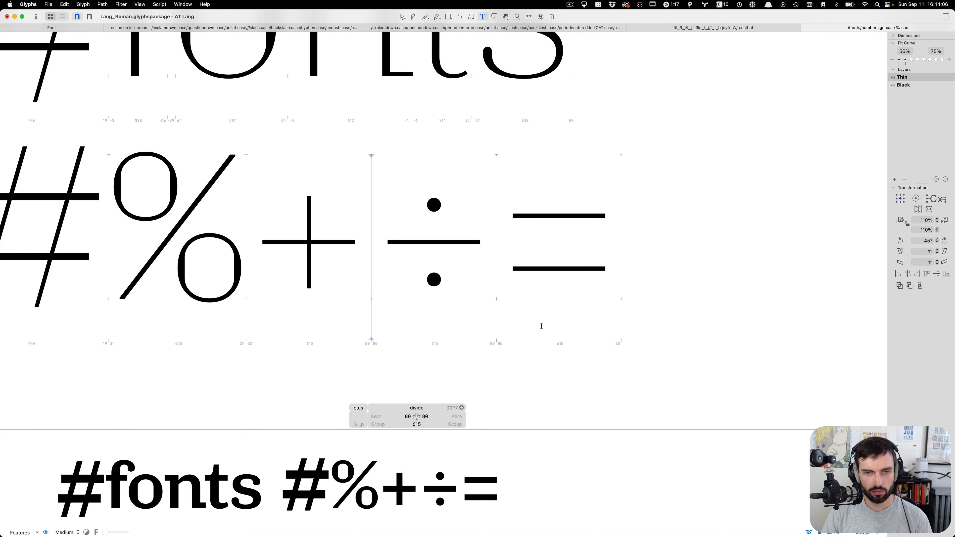
pyautogui.scroll(-3, 542, 326)
pyautogui.scroll(3, 502, 310)
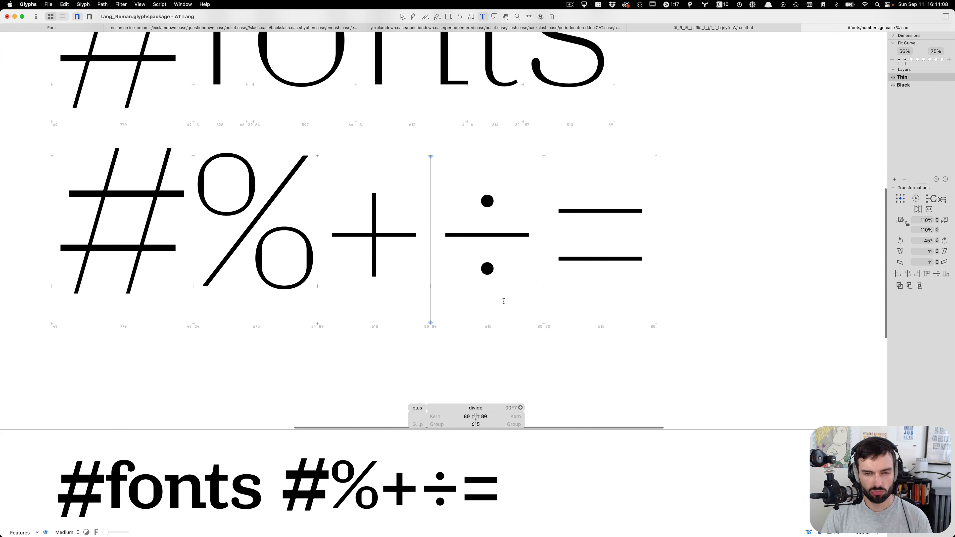
# Step: Nudge the Thin divide's lower dot down 5 units and its upper dot up 5 units to Y 468
pyautogui.doubleClick(512, 267)
pyautogui.press('Down')
pyautogui.press('Down')
pyautogui.press('Down')
pyautogui.press('Down')
pyautogui.press('Down')
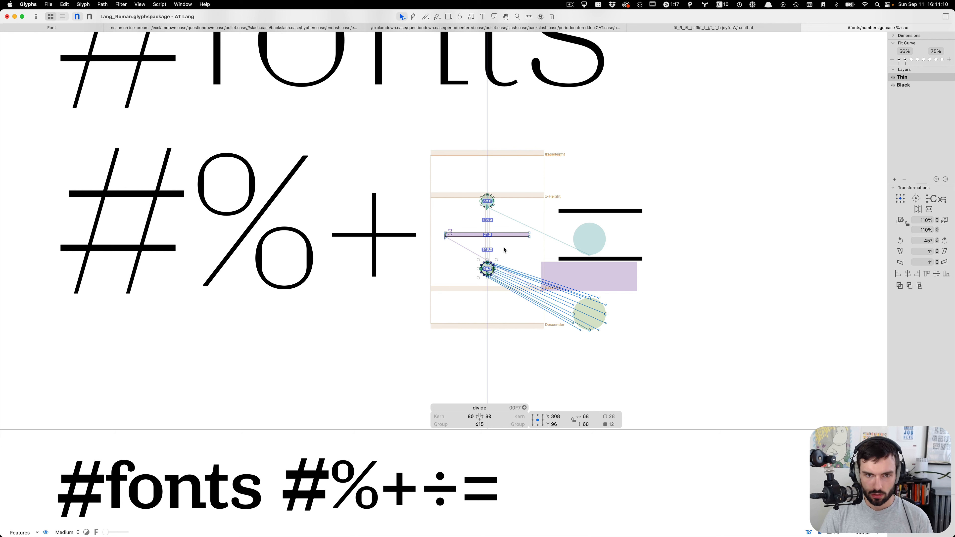
pyautogui.hscroll(-1, 516, 204)
pyautogui.moveTo(516, 204); pyautogui.dragTo(387, 131)
pyautogui.press('Up')
pyautogui.press('Up')
pyautogui.press('Up')
pyautogui.press('Up')
pyautogui.press('Up')
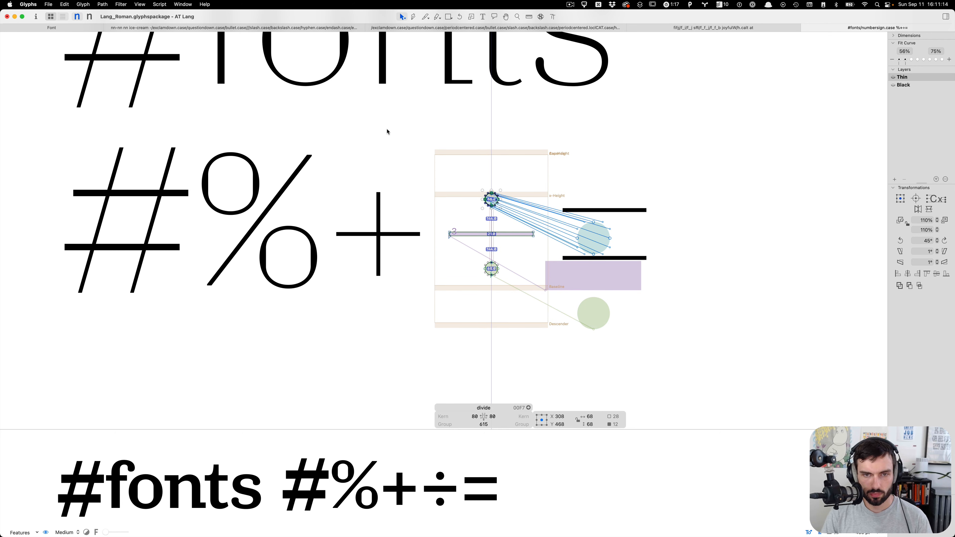
# Step: Nudge the Thin divide's dots slightly further out, to centres of Y 470 and Y 89, and save the font
pyautogui.press('t')
pyautogui.scroll(-5, 480, 143)
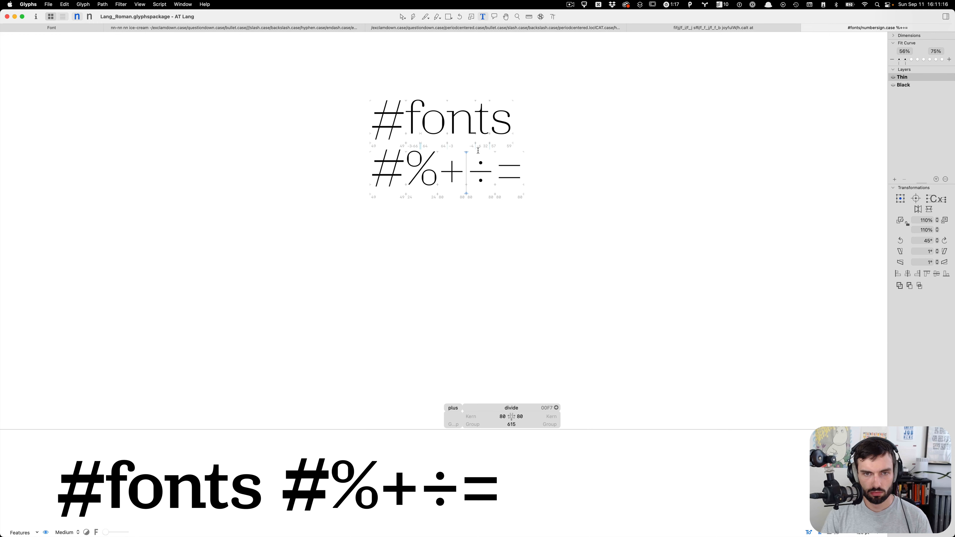
pyautogui.scroll(5, 478, 160)
pyautogui.click(504, 195)
pyautogui.press('Escape')
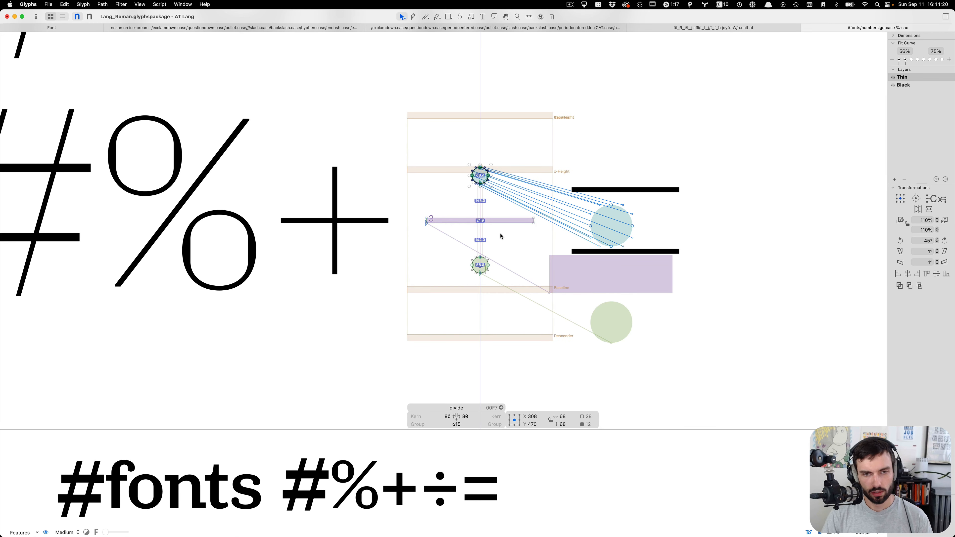
pyautogui.press('super+s')
pyautogui.press('t')
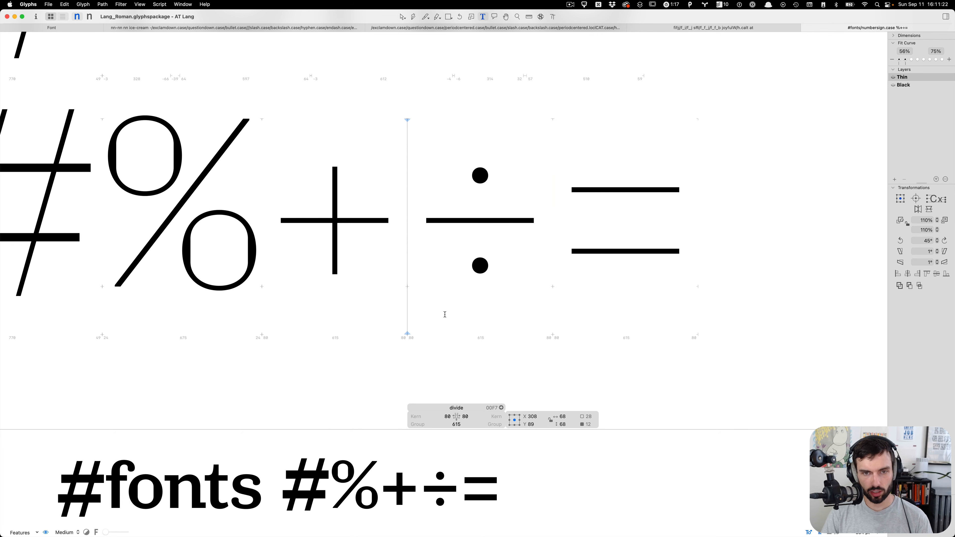
# Step: Examine the Black divide's dot spacing in the sample text beside the plus and equal glyphs
pyautogui.scroll(-5, 531, 271)
pyautogui.press('super+2')
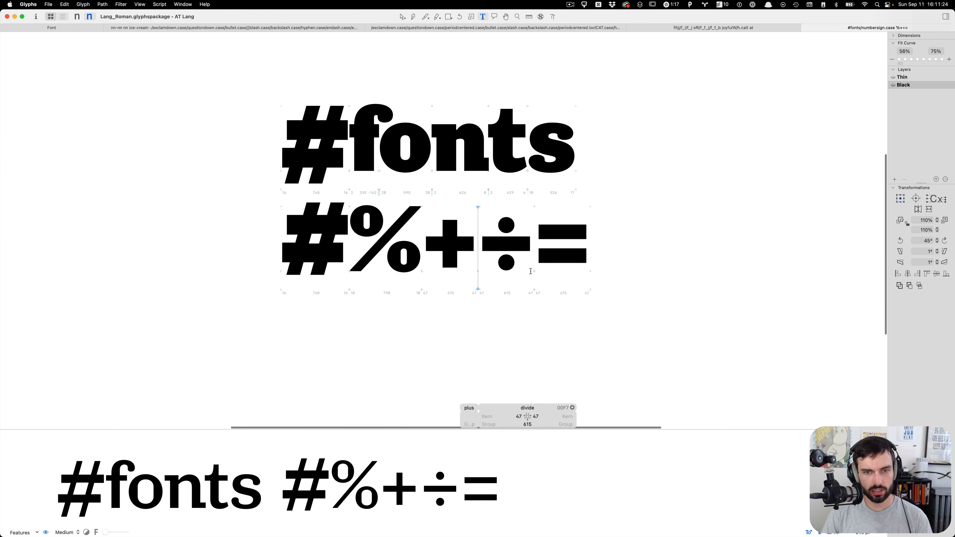
pyautogui.scroll(5, 511, 249)
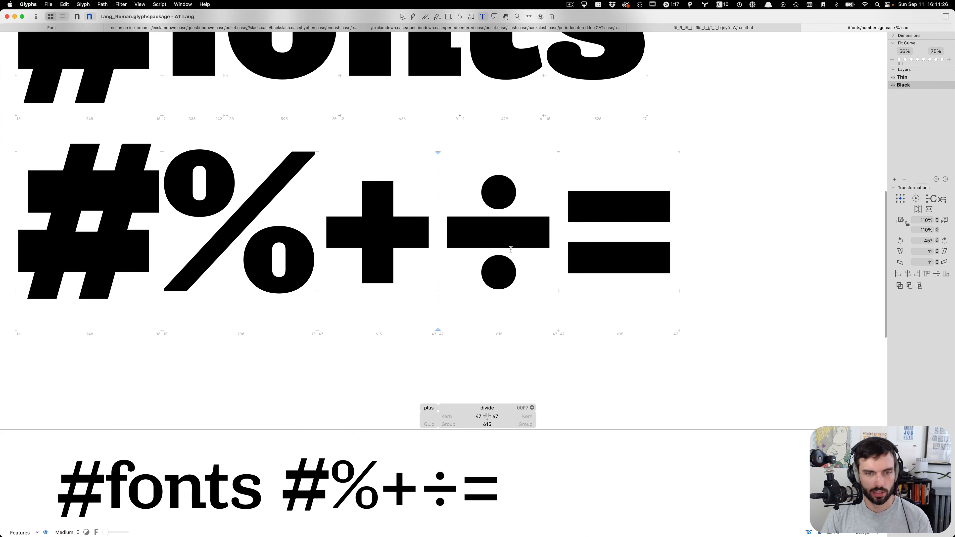
pyautogui.press('Escape')
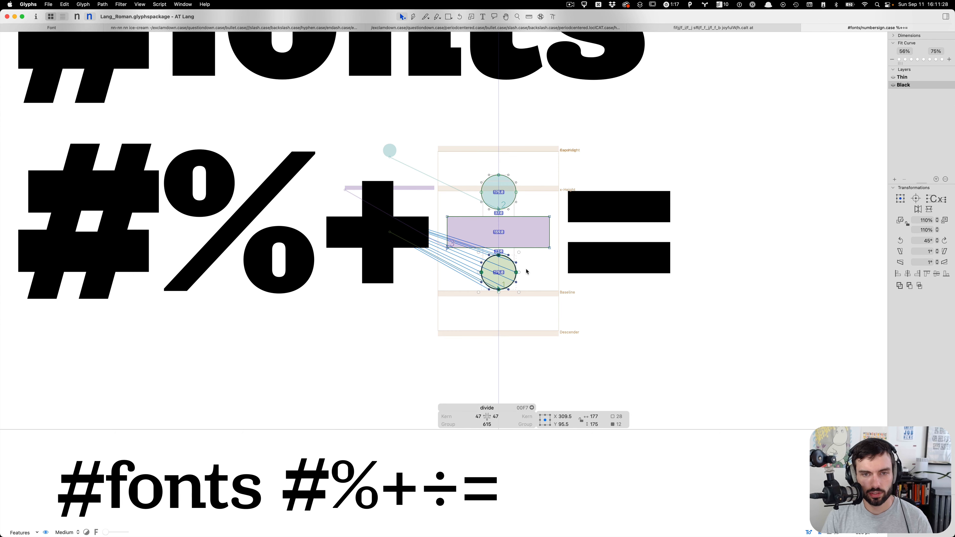
pyautogui.press('t')
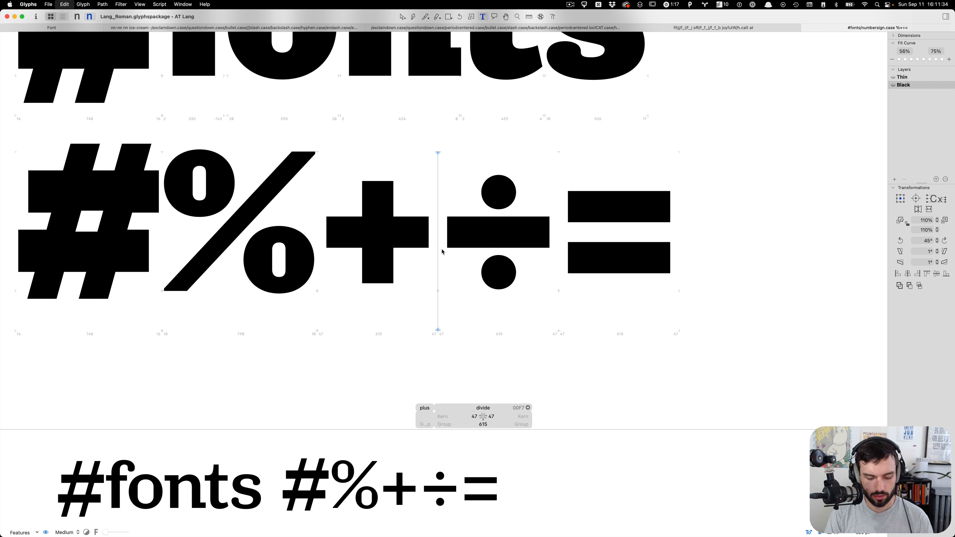
# Step: Insert the multiply glyph back into the sample text between plus and divide and review the line in Black
pyautogui.press('super+f')
pyautogui.write('mul')
pyautogui.press('Return')
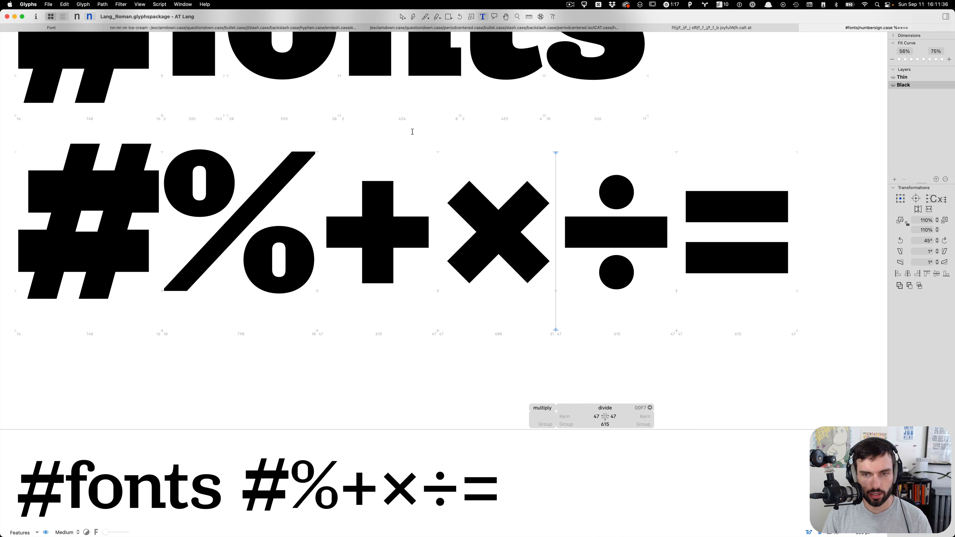
pyautogui.scroll(-5, 435, 199)
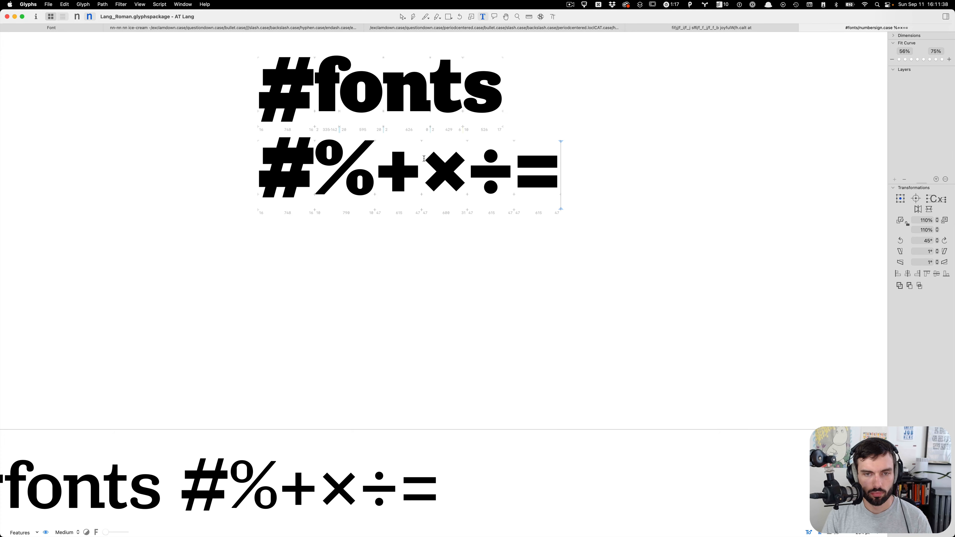
pyautogui.scroll(4, 424, 159)
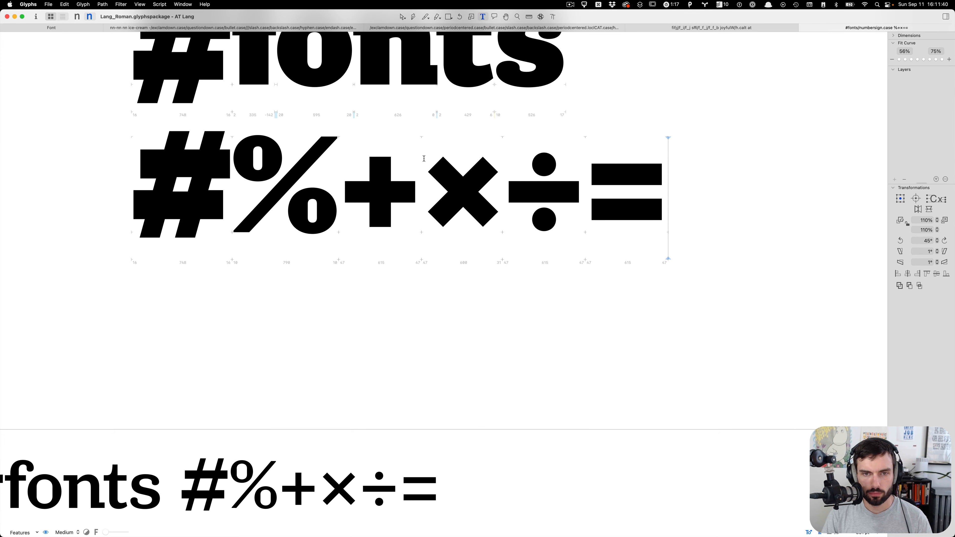
# Step: Clear the ".case" search in the font overview and filter the Lang_Roman glyphs to Math symbols
pyautogui.click(86, 28)
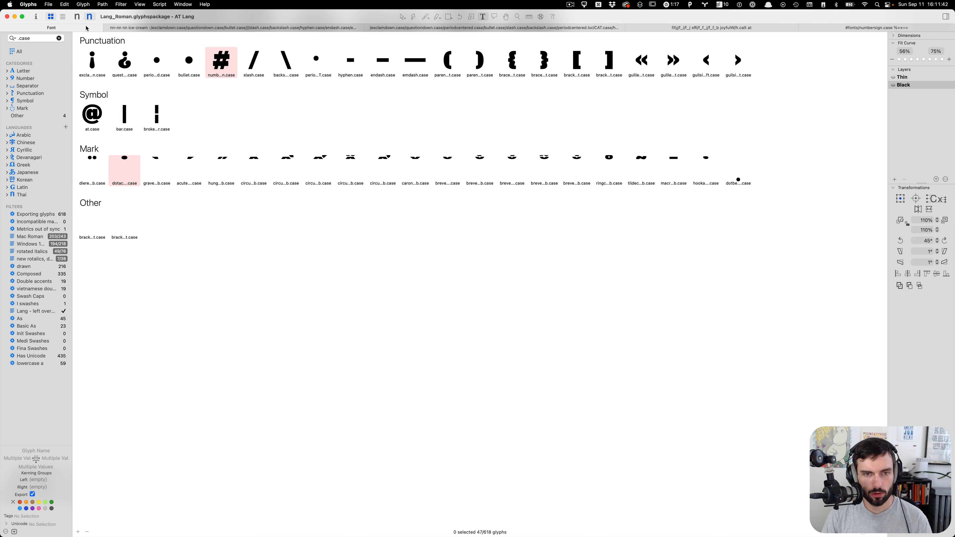
pyautogui.click(60, 38)
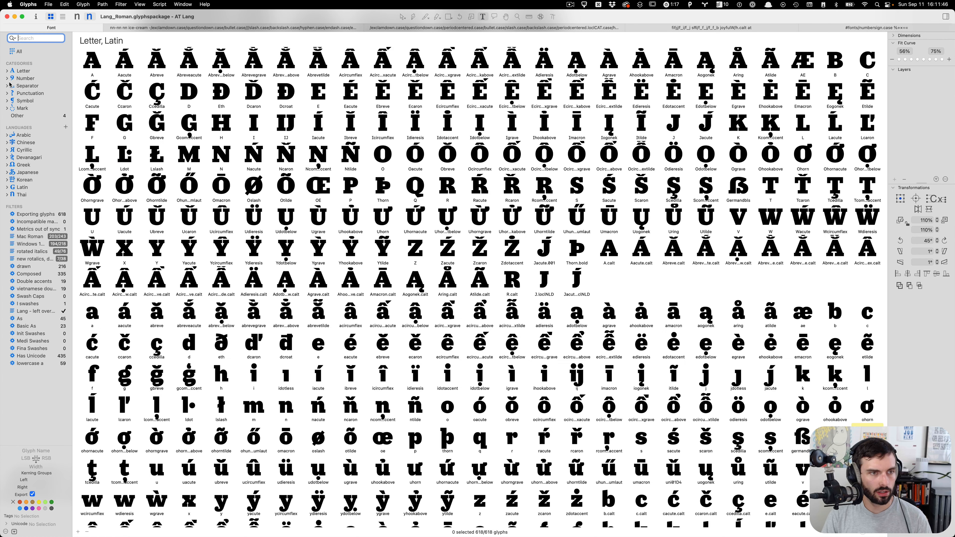
pyautogui.click(7, 101)
pyautogui.click(32, 108)
pyautogui.click(35, 116)
pyautogui.click(167, 99)
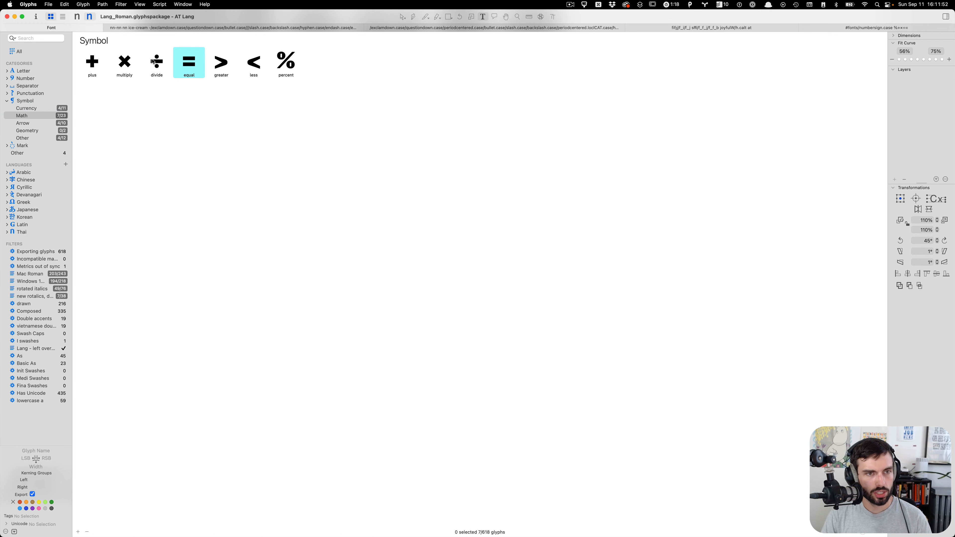
# Step: Copy the multiply and divide glyphs from Lang_Roman and switch to the Lang_Italic font
pyautogui.click(131, 67)
pyautogui.keyDown('shift'); pyautogui.click(156, 64); pyautogui.keyUp('shift')
pyautogui.hotkey('ctrl', 'Up')
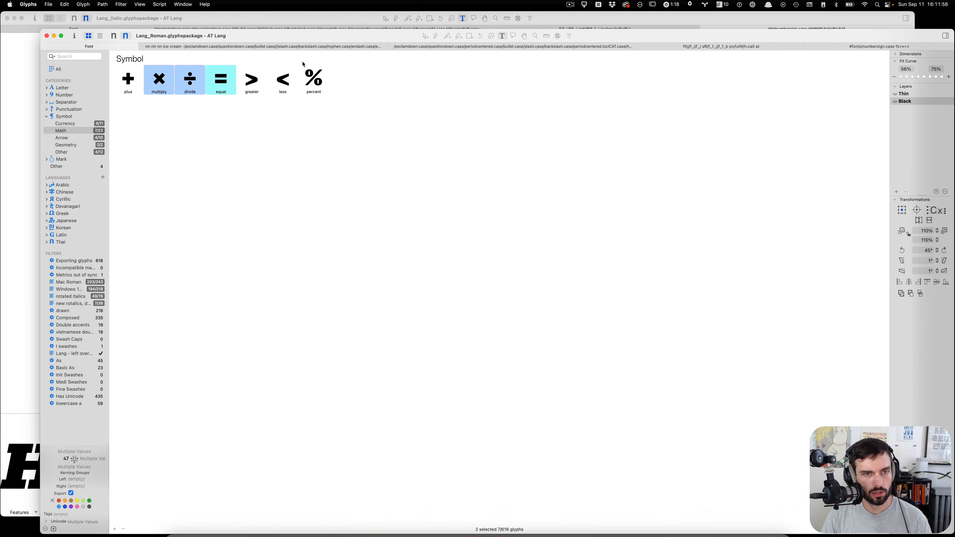
pyautogui.click(303, 63)
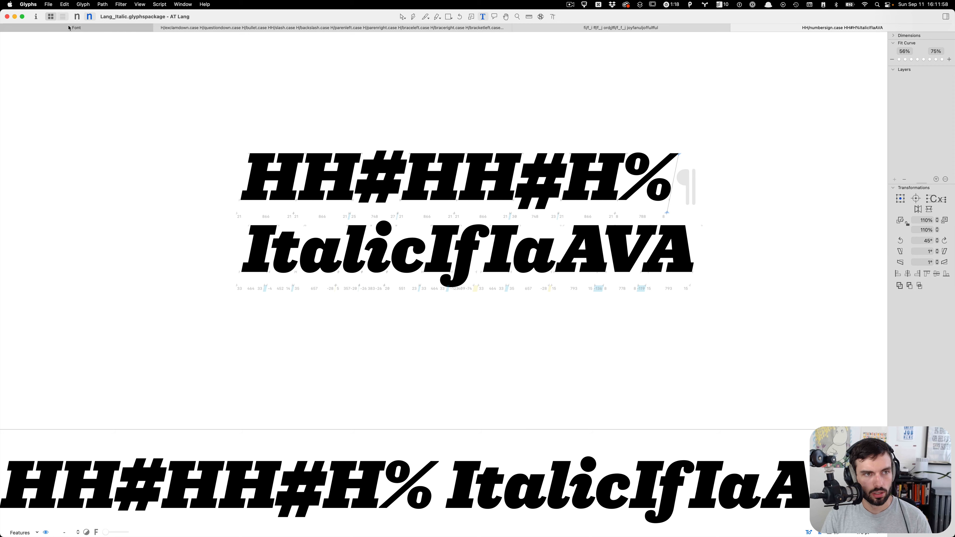
# Step: Filter the Lang_Italic font overview to Math symbols and paste the multiply and divide glyphs there
pyautogui.click(60, 28)
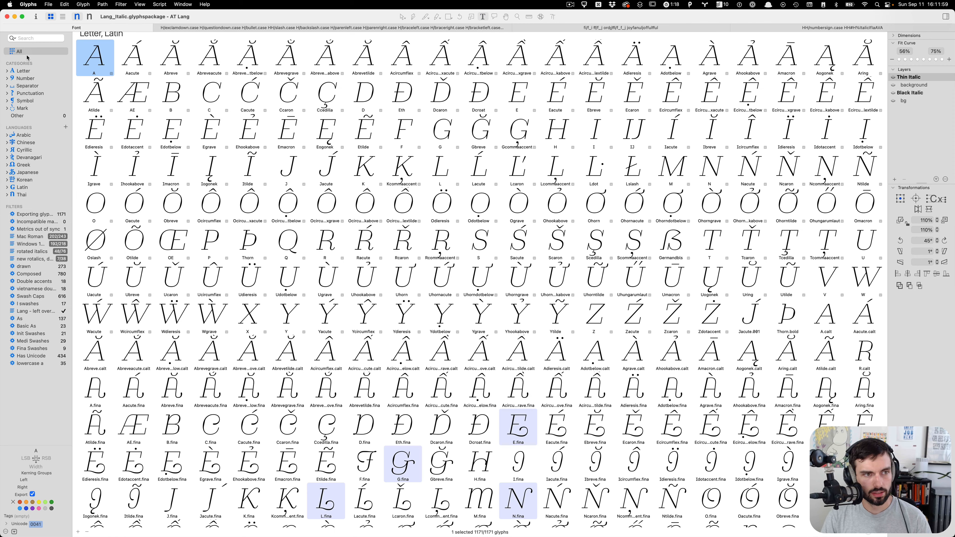
pyautogui.click(7, 101)
pyautogui.click(24, 116)
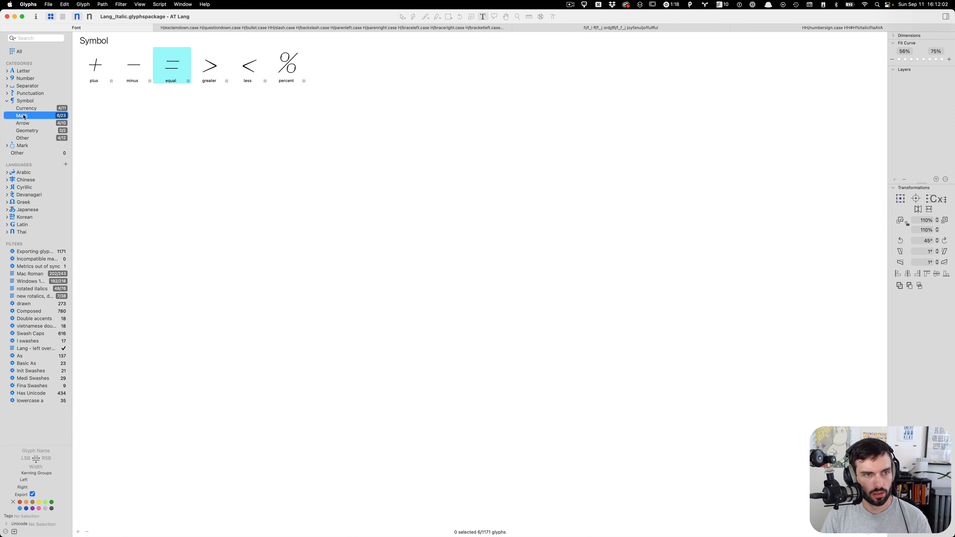
pyautogui.click(200, 124)
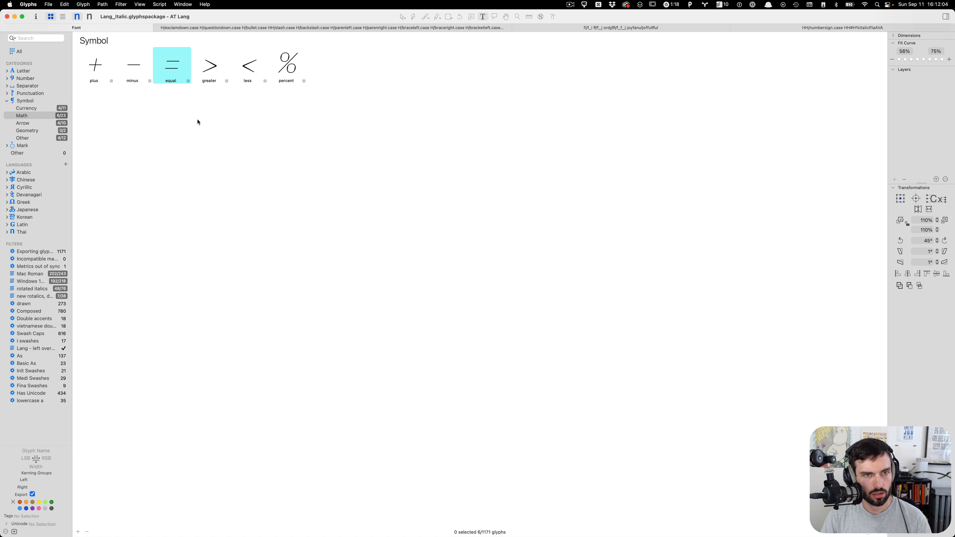
pyautogui.press('super+v')
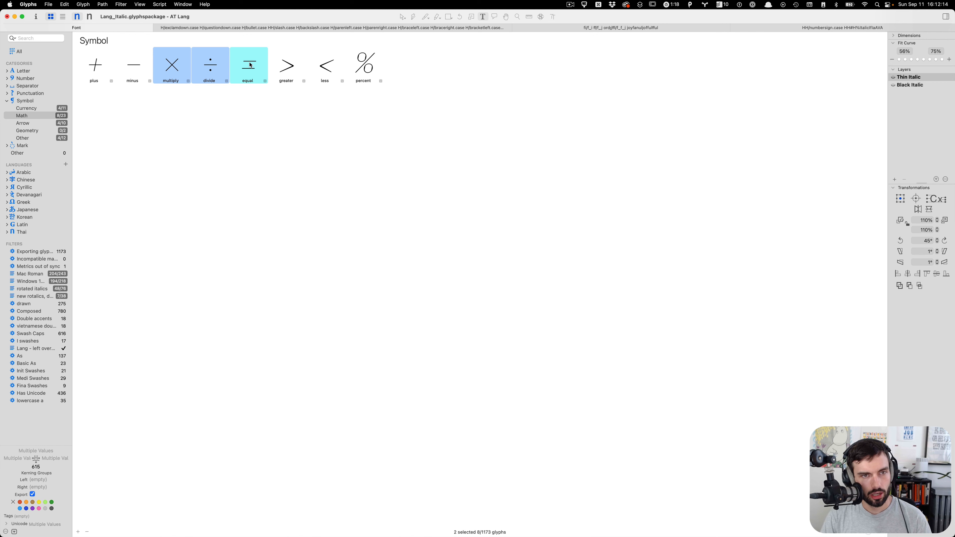
# Step: Open the italic plus, minus, multiply and divide glyphs together in a new edit tab
pyautogui.keyDown('super'); pyautogui.click(172, 65); pyautogui.keyUp('super')
pyautogui.keyDown('shift'); pyautogui.click(101, 67); pyautogui.keyUp('shift')
pyautogui.doubleClick(98, 64)
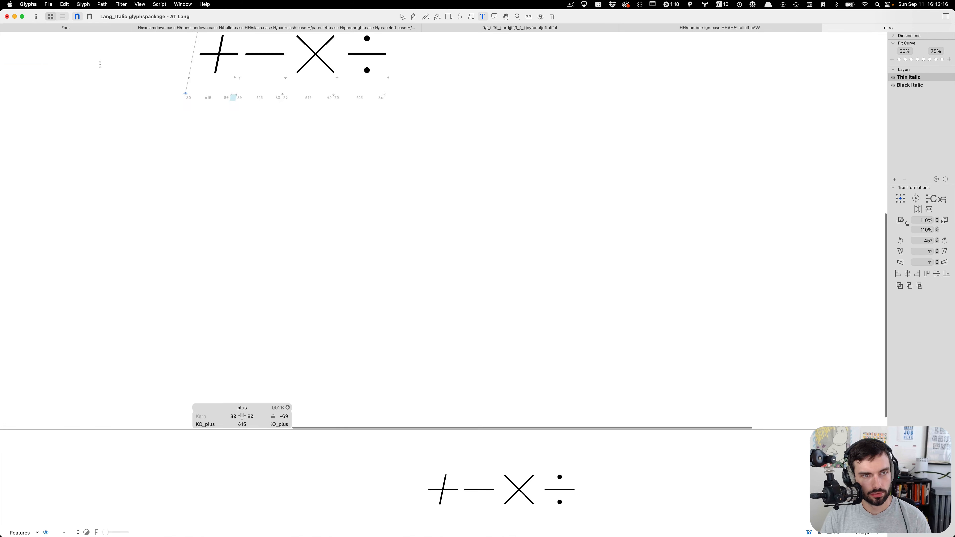
# Step: Return to the Lang_Roman font overview and select its Math symbol category
pyautogui.hotkey('ctrl', 'Down')
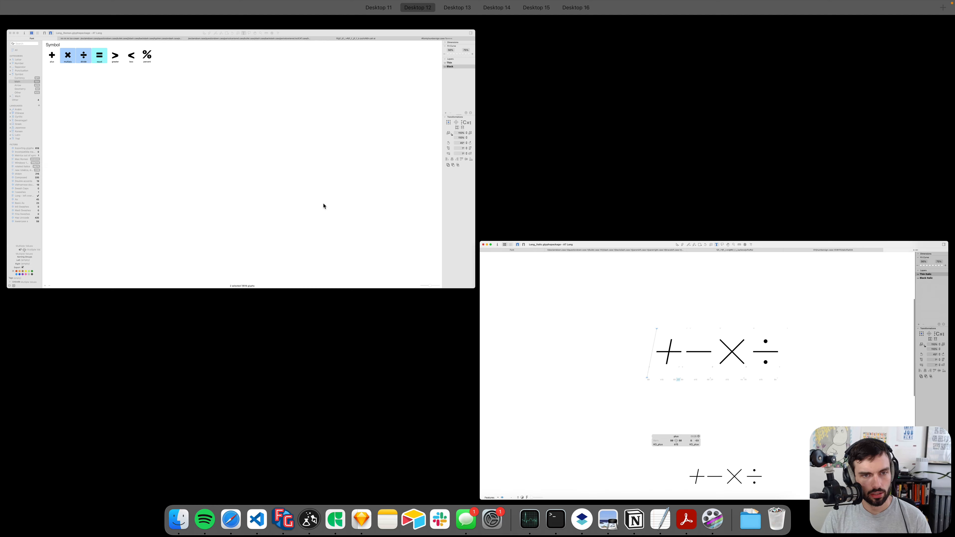
pyautogui.click(147, 96)
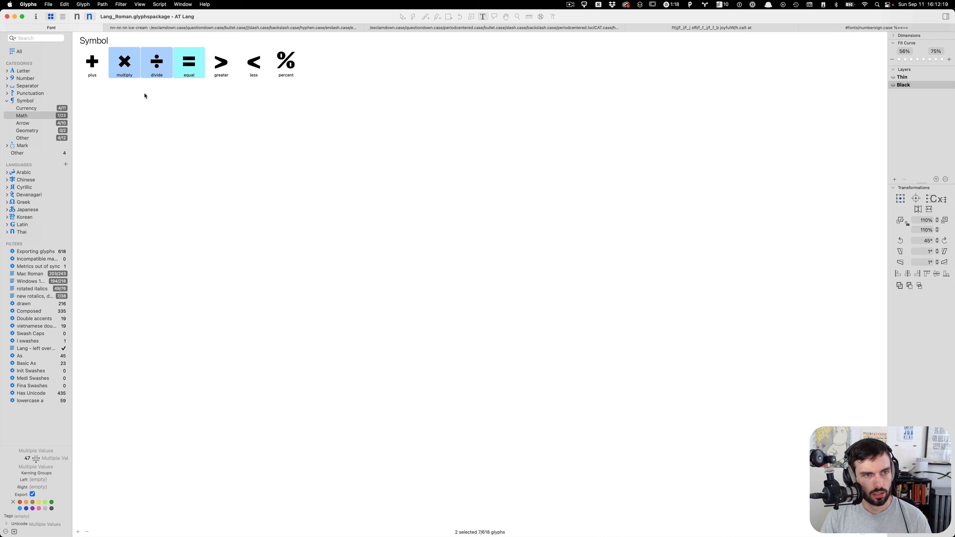
pyautogui.click(64, 117)
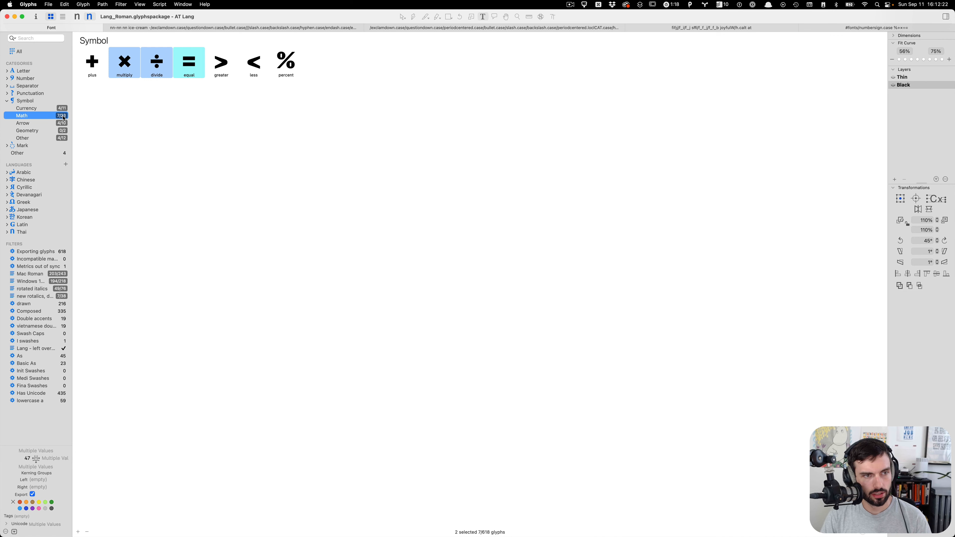
# Step: Generate the missing minus glyph in the Math symbols category
pyautogui.click(64, 118)
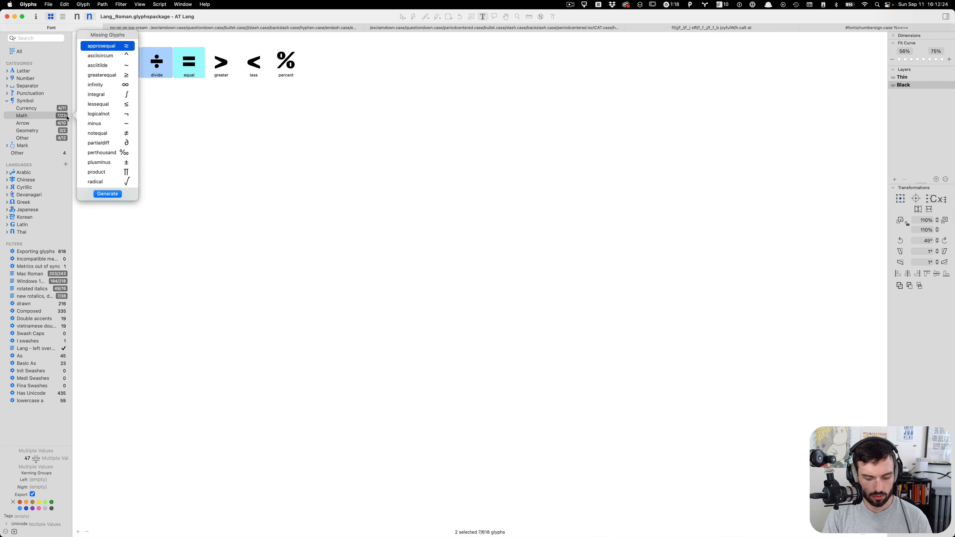
pyautogui.press('m')
pyautogui.press('Return')
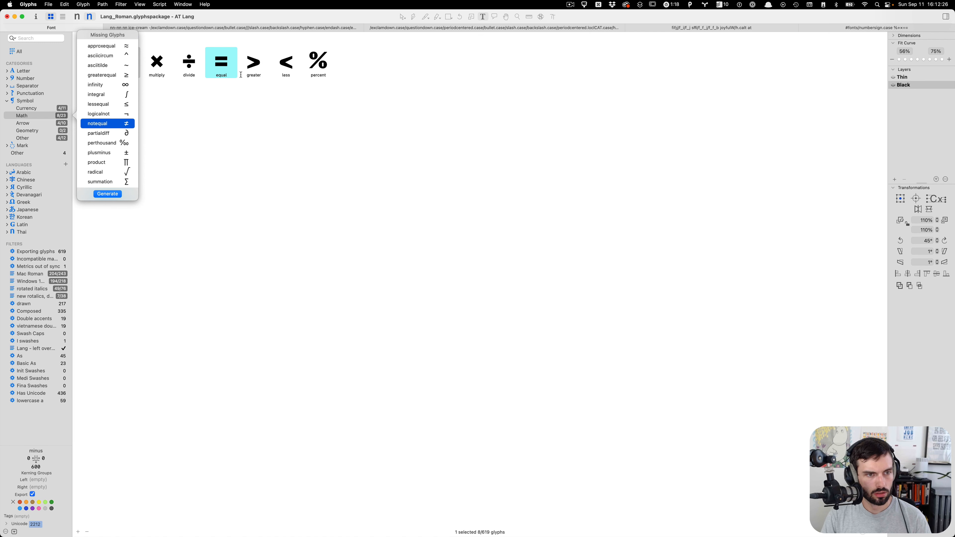
pyautogui.click(237, 127)
# Step: Open the plus glyph's Black layer, copy its horizontal bar and insert the minus glyph after it in the edit view
pyautogui.doubleClick(101, 57)
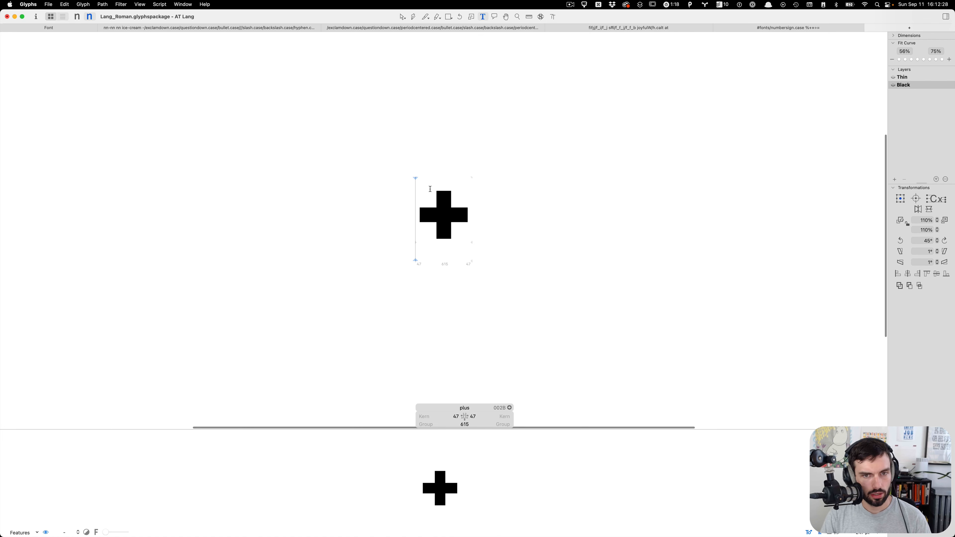
pyautogui.press('Escape')
pyautogui.doubleClick(459, 212)
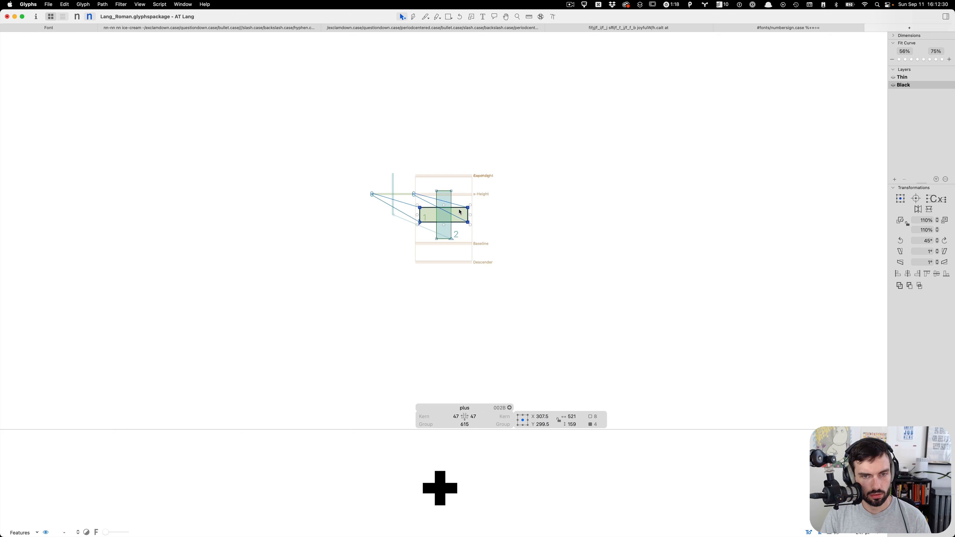
pyautogui.press('t')
pyautogui.press('Right')
pyautogui.press('super+f')
pyautogui.write('min')
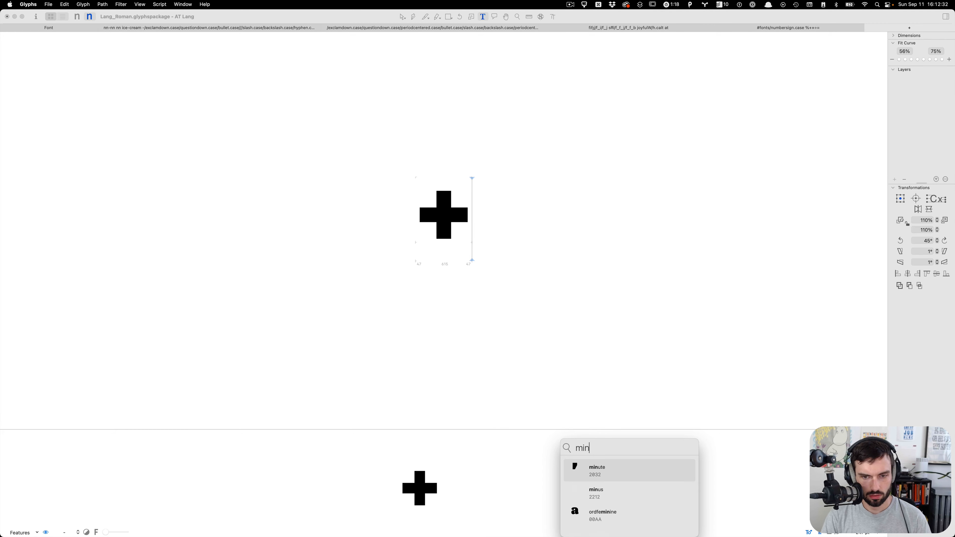
pyautogui.press('Down')
pyautogui.press('Return')
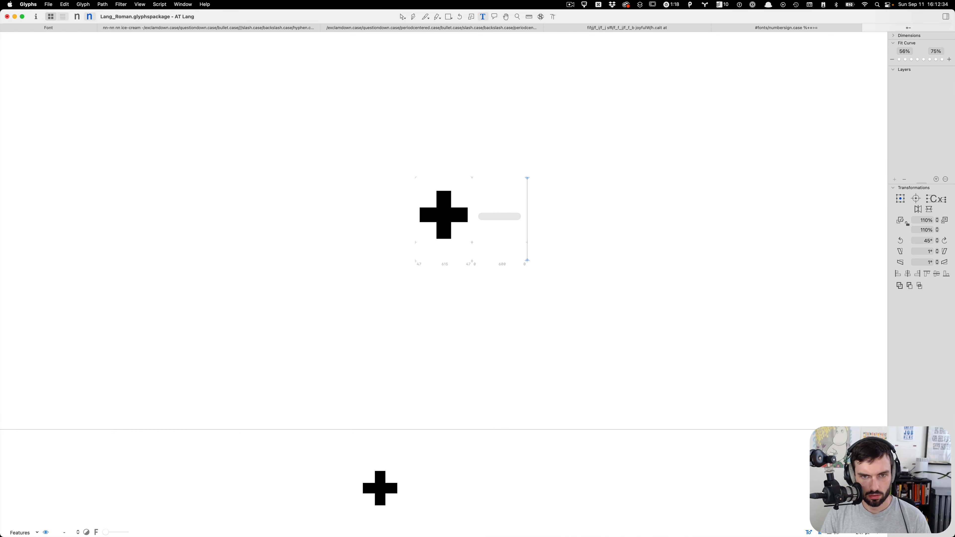
# Step: Paste the plus glyph's horizontal bar into minus on both the Black and Thin layers, and save the font
pyautogui.doubleClick(499, 201)
pyautogui.press('super+v')
pyautogui.scroll(5, 518, 210)
pyautogui.press('super+1')
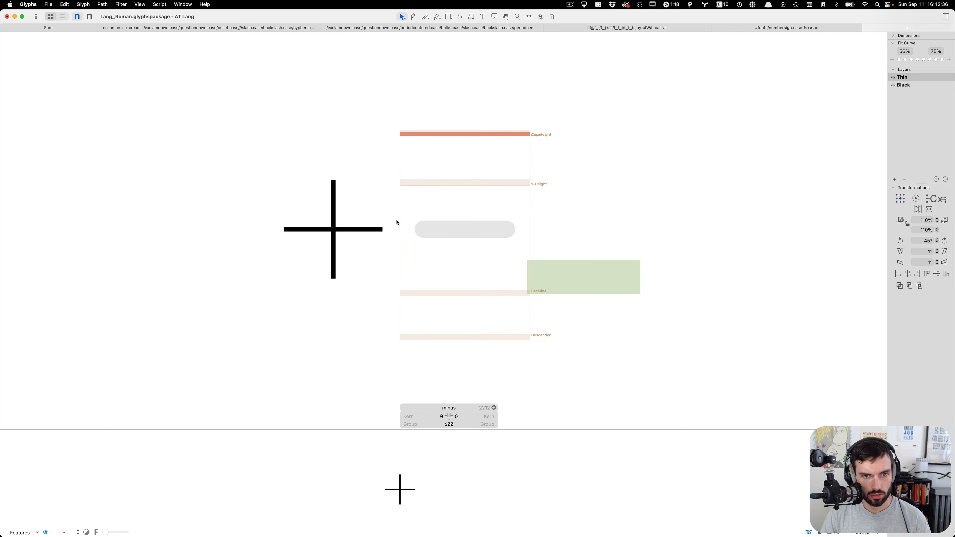
pyautogui.doubleClick(374, 239)
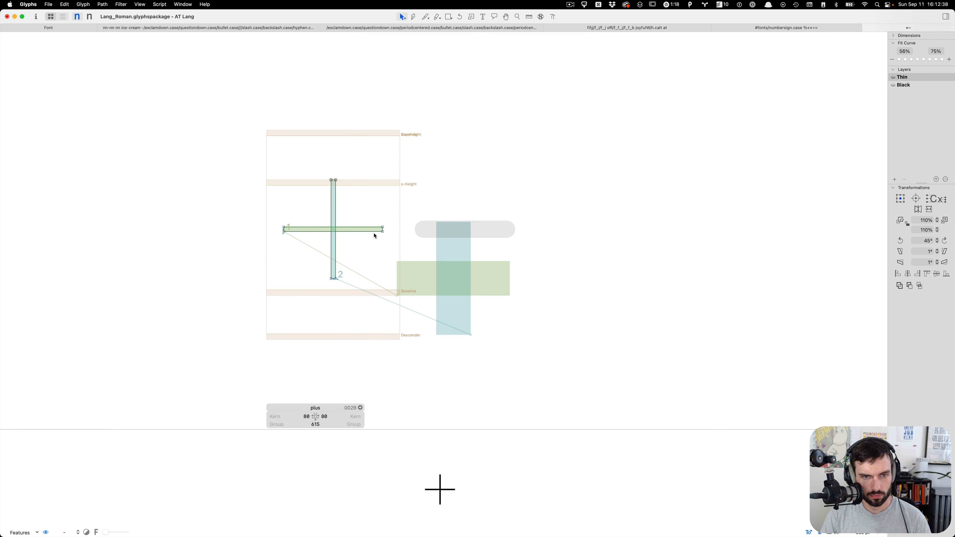
pyautogui.doubleClick(374, 233)
pyautogui.press('super+c')
pyautogui.doubleClick(461, 237)
pyautogui.press('super+v')
pyautogui.press('super+s')
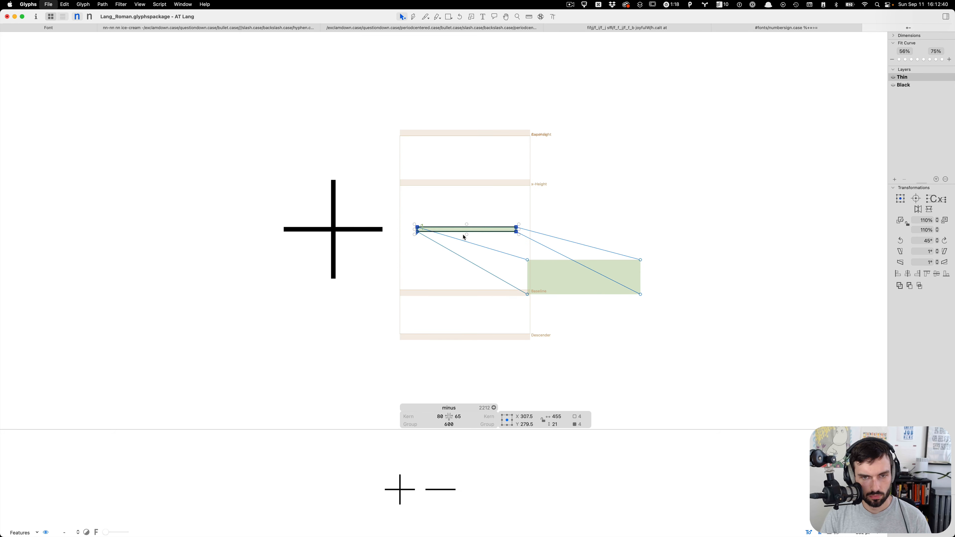
# Step: Set the minus glyph's width to 615 on the Thin layer
pyautogui.click(447, 425)
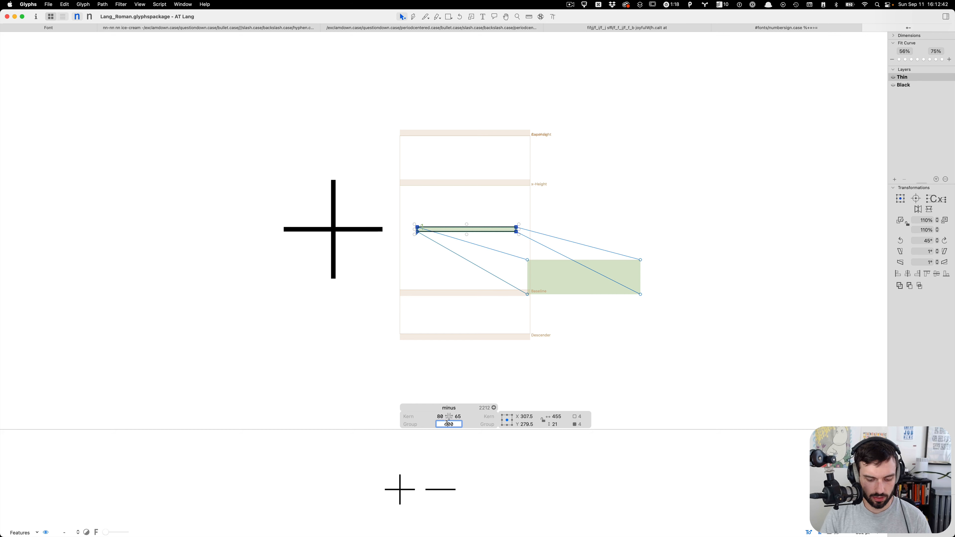
pyautogui.write('615')
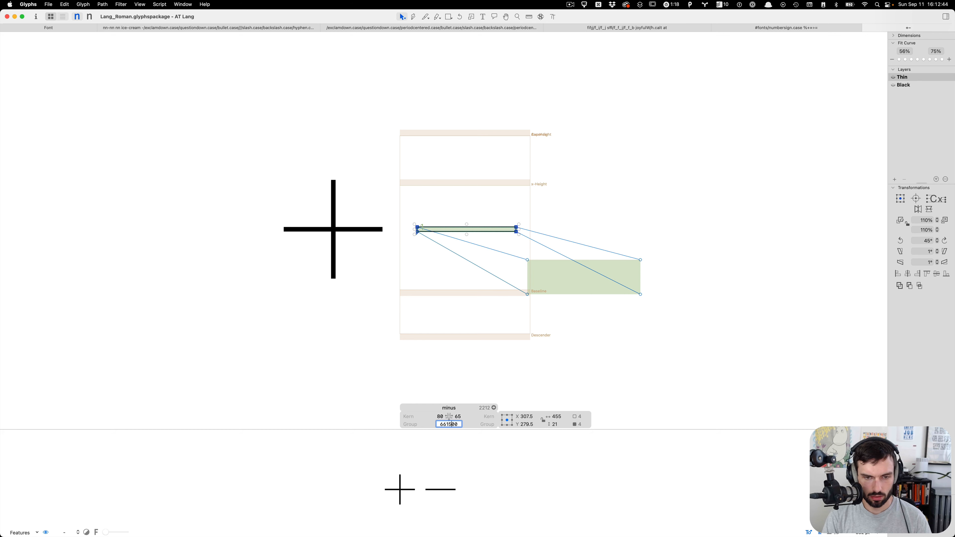
pyautogui.press('Delete')
pyautogui.press('Delete')
pyautogui.press('Tab')
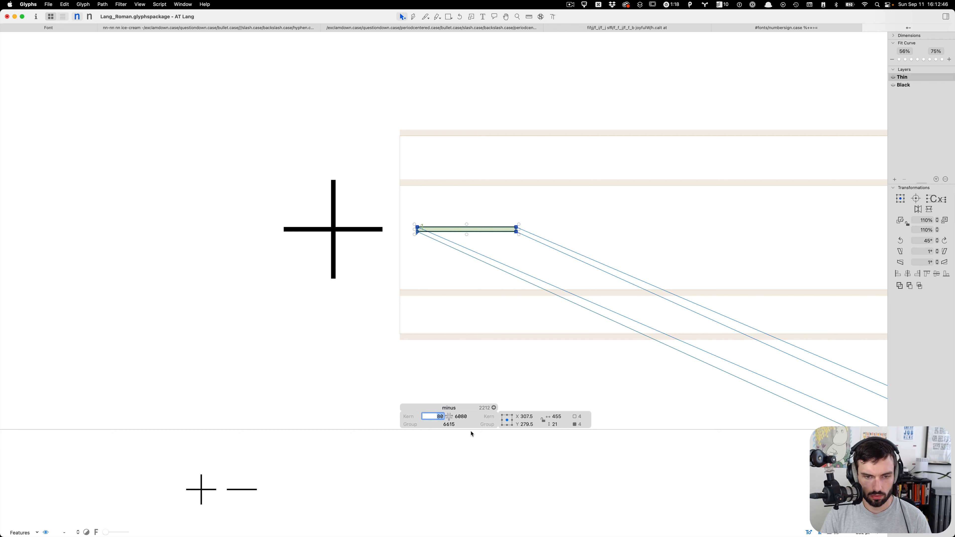
pyautogui.click(448, 424)
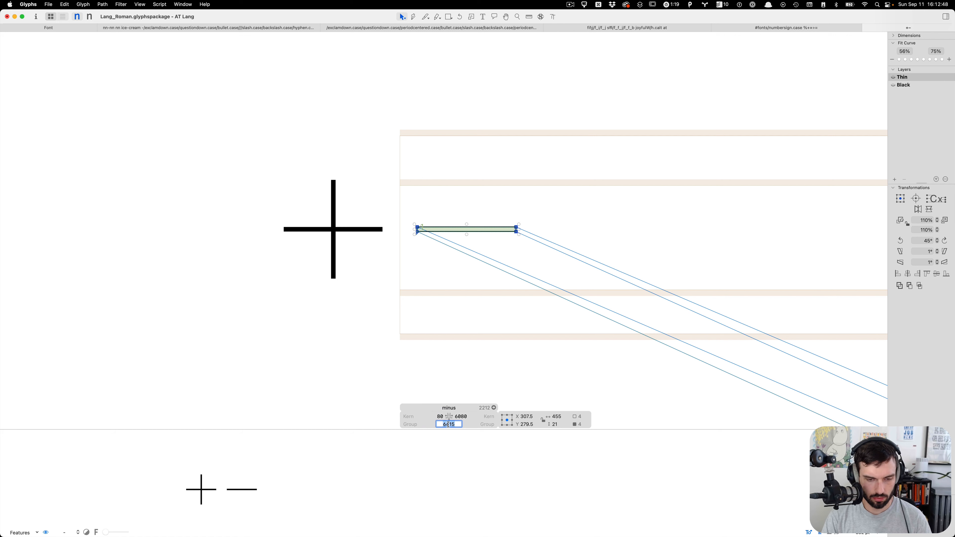
pyautogui.press('BackSpace')
pyautogui.press('Tab')
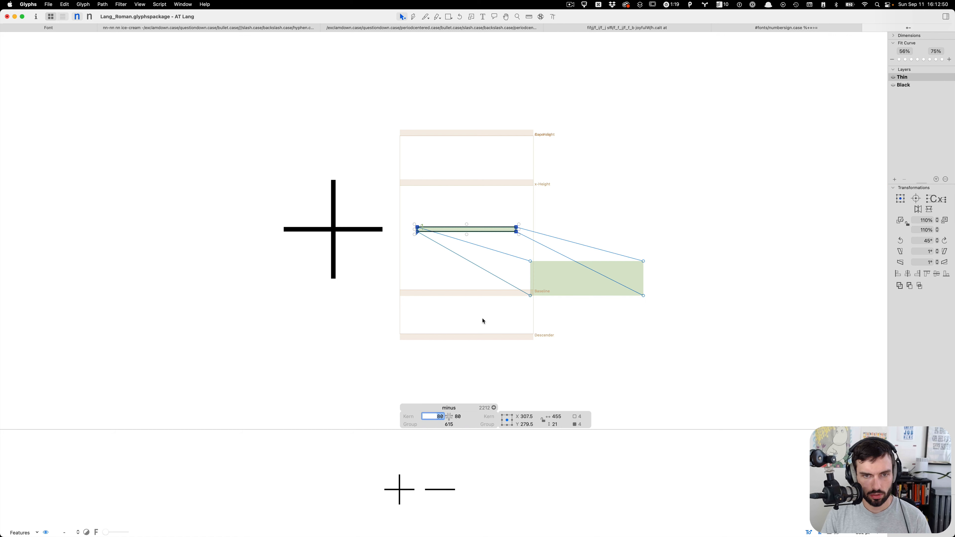
# Step: Link the minus glyph's width on the Black layer to zero.tnum
pyautogui.press('super+2')
pyautogui.click(452, 425)
pyautogui.doubleClick(452, 424)
pyautogui.write('615')
pyautogui.press('Return')
pyautogui.write('zero.tnum')
pyautogui.press('super+a')
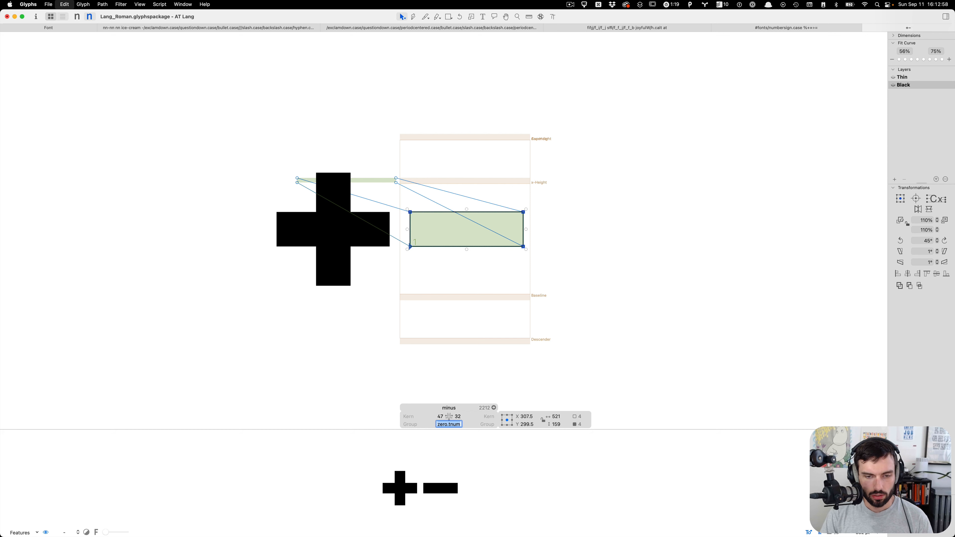
pyautogui.press('Return')
pyautogui.click(459, 299)
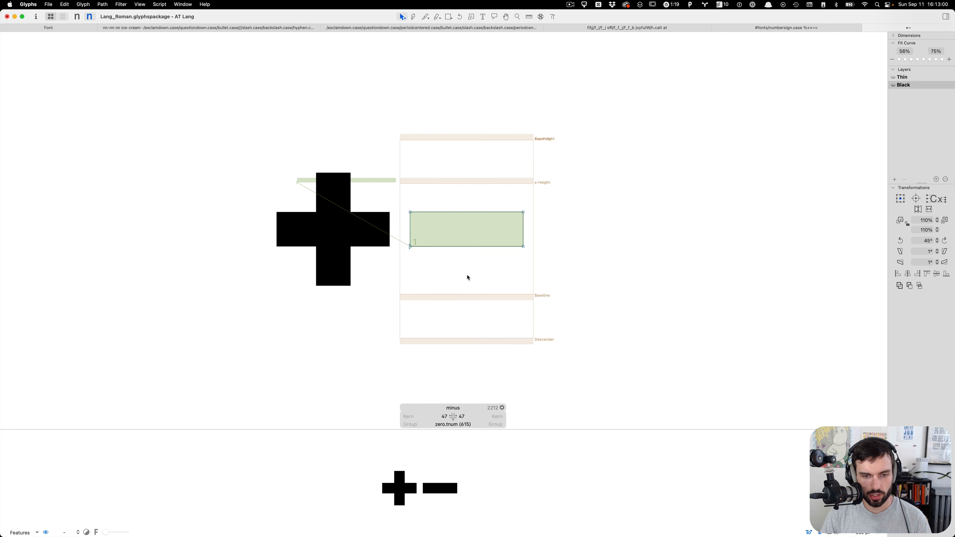
# Step: Link the plus glyph's width to zero.tnum
pyautogui.doubleClick(313, 318)
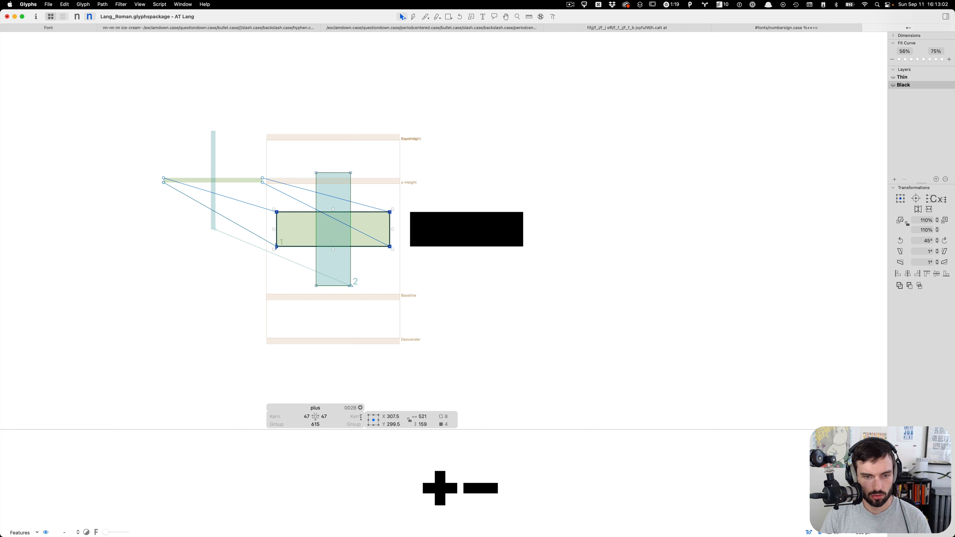
pyautogui.click(320, 424)
pyautogui.press('super+v')
pyautogui.press('Tab')
pyautogui.click(357, 325)
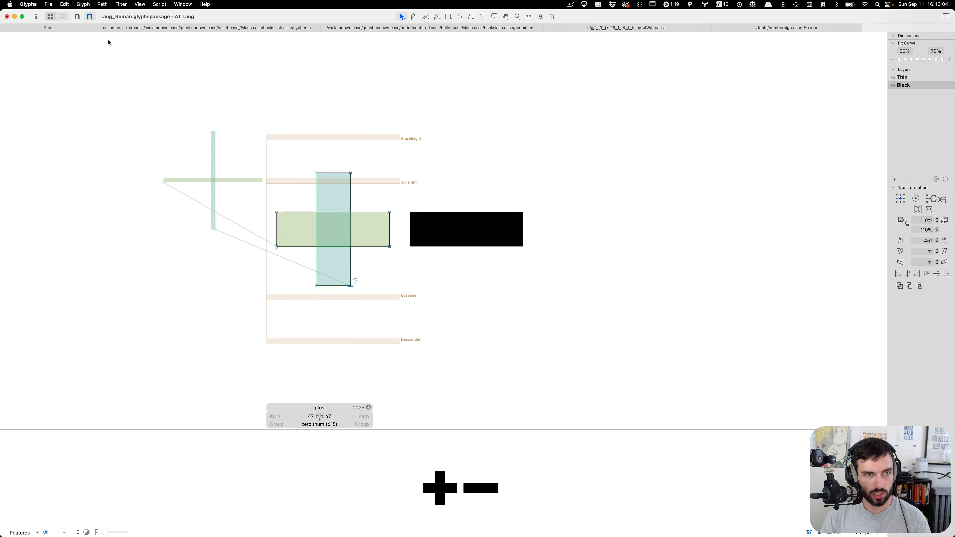
# Step: In the font overview, link the widths of multiply, divide, equal, greater and less to zero.tnum together
pyautogui.click(82, 29)
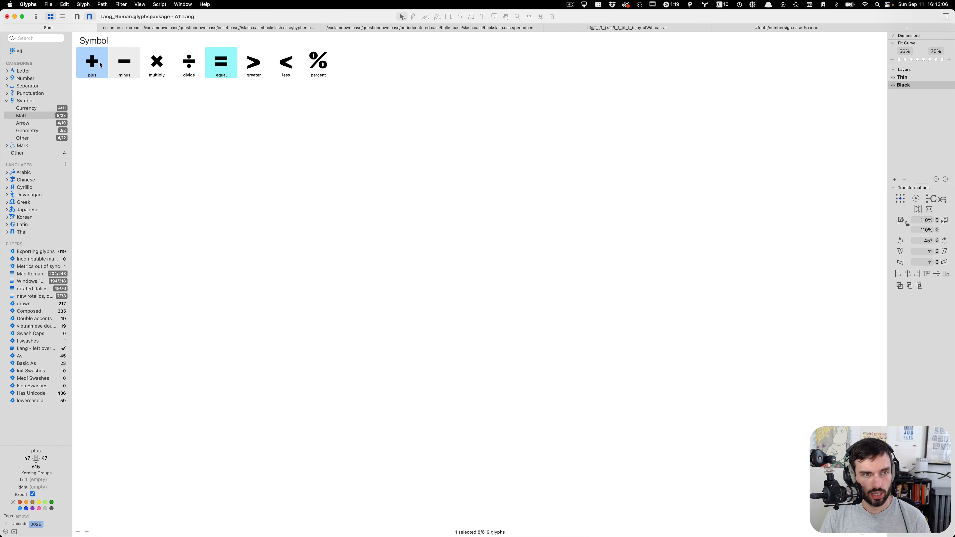
pyautogui.click(157, 61)
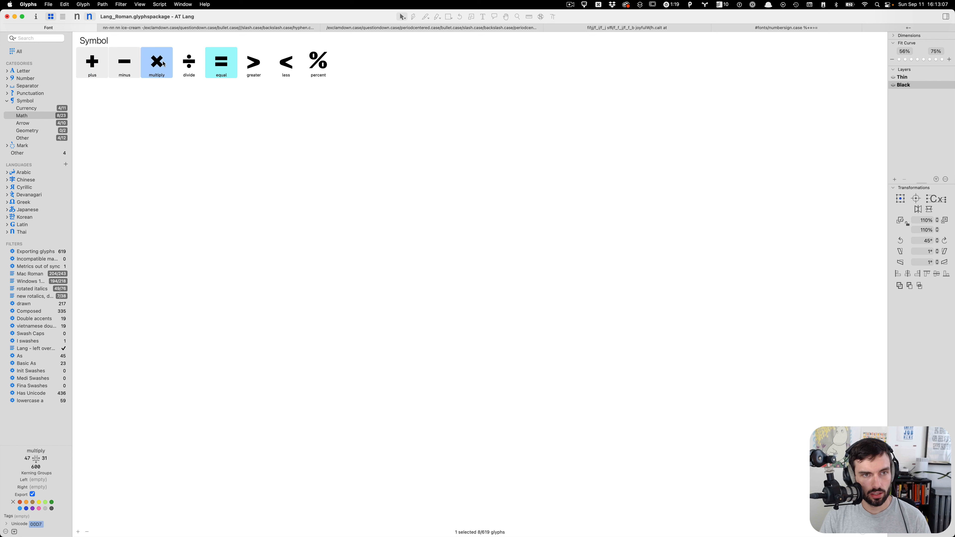
pyautogui.keyDown('shift'); pyautogui.click(279, 62); pyautogui.keyUp('shift')
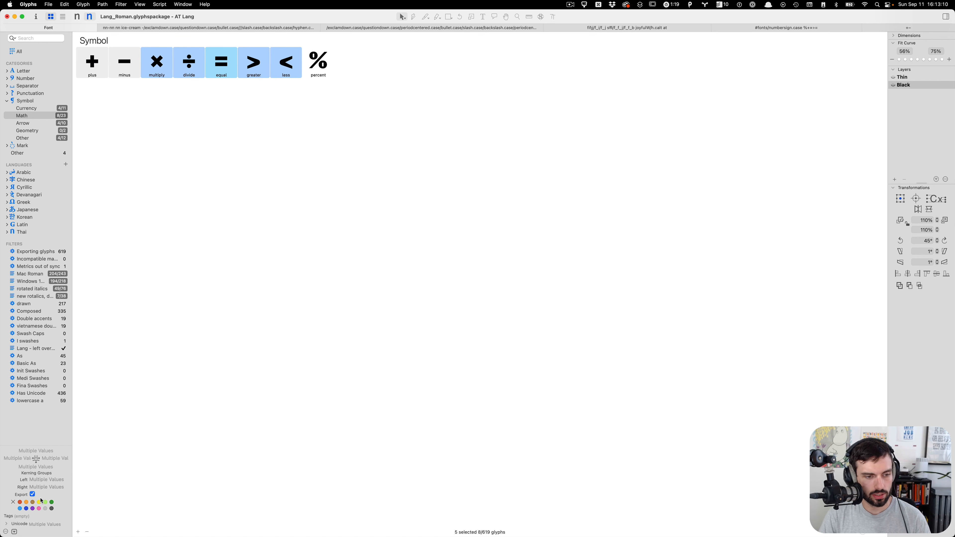
pyautogui.click(36, 467)
pyautogui.press('super+v')
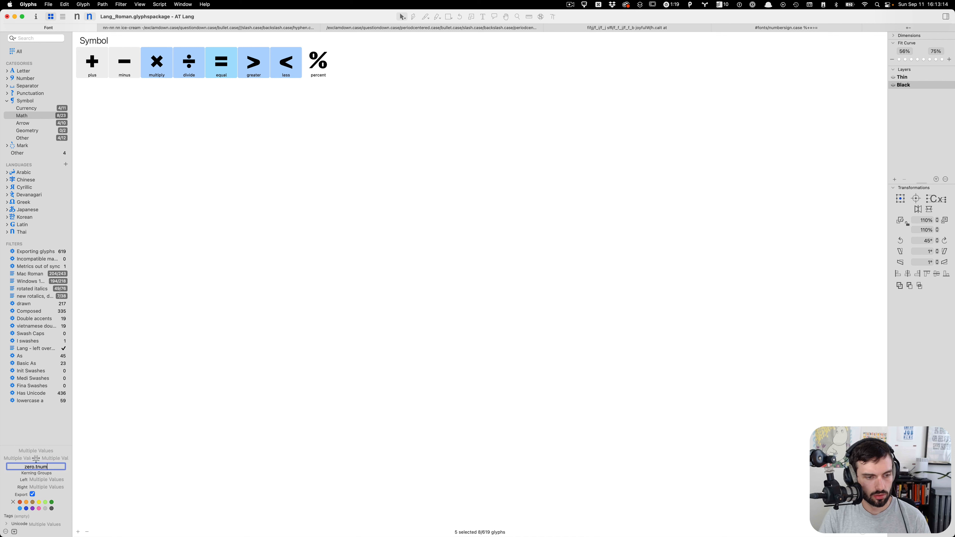
pyautogui.press('Return')
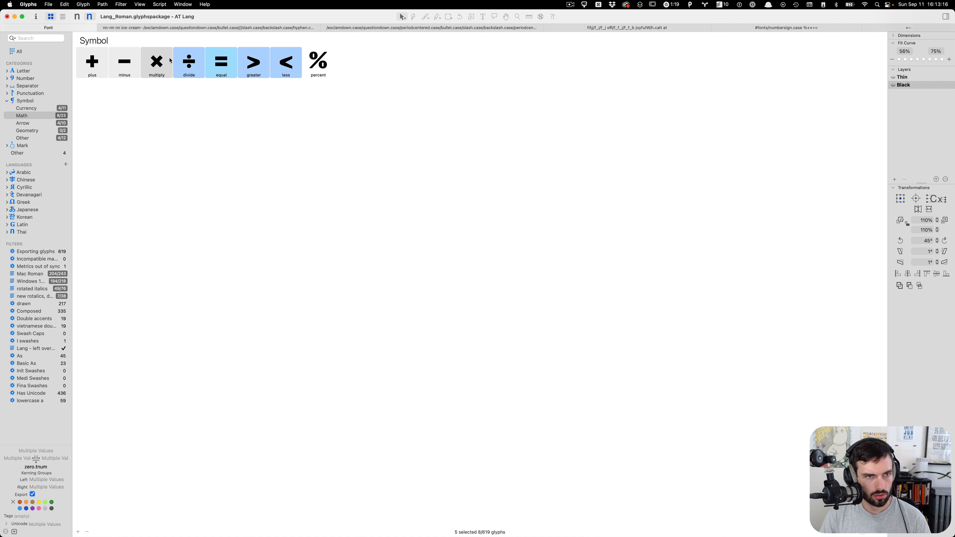
# Step: Check the width keys of the minus, divide, equal, greater and less glyphs individually, and save the Roman font
pyautogui.click(169, 61)
pyautogui.click(132, 66)
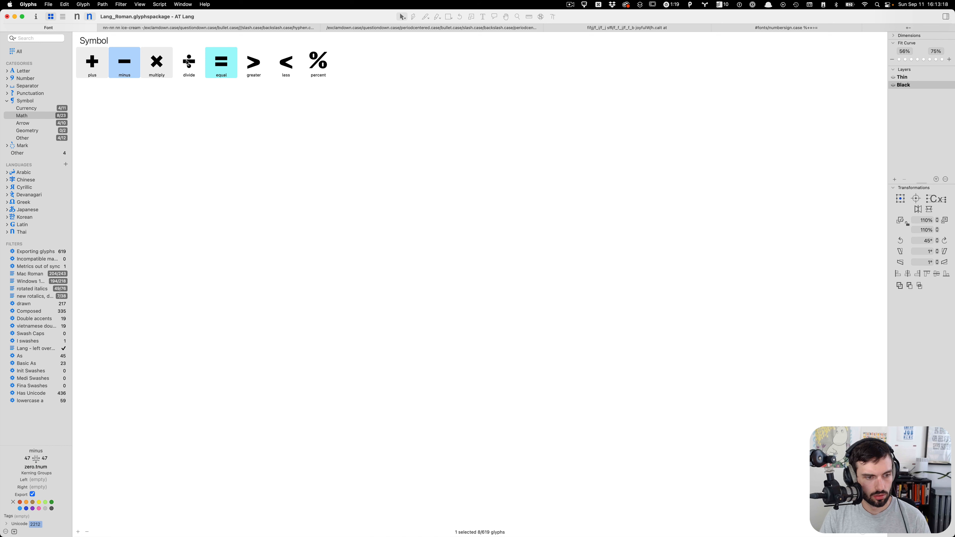
pyautogui.click(187, 63)
pyautogui.click(222, 65)
pyautogui.click(253, 63)
pyautogui.click(283, 64)
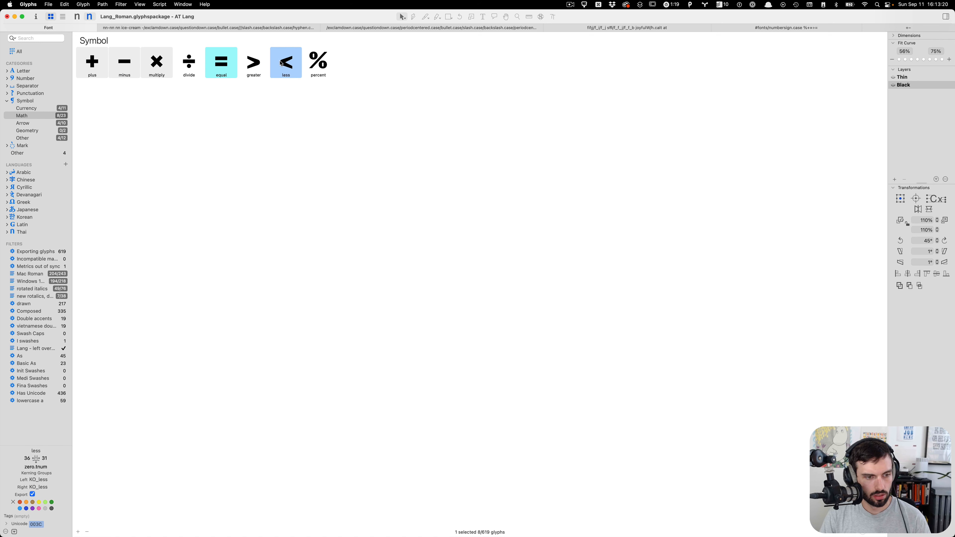
pyautogui.press('super+s')
# Step: In the Lang_Italic file, link the widths of the seven math glyphs from plus through less to zero.tnum and save
pyautogui.hotkey('ctrl', 'Up')
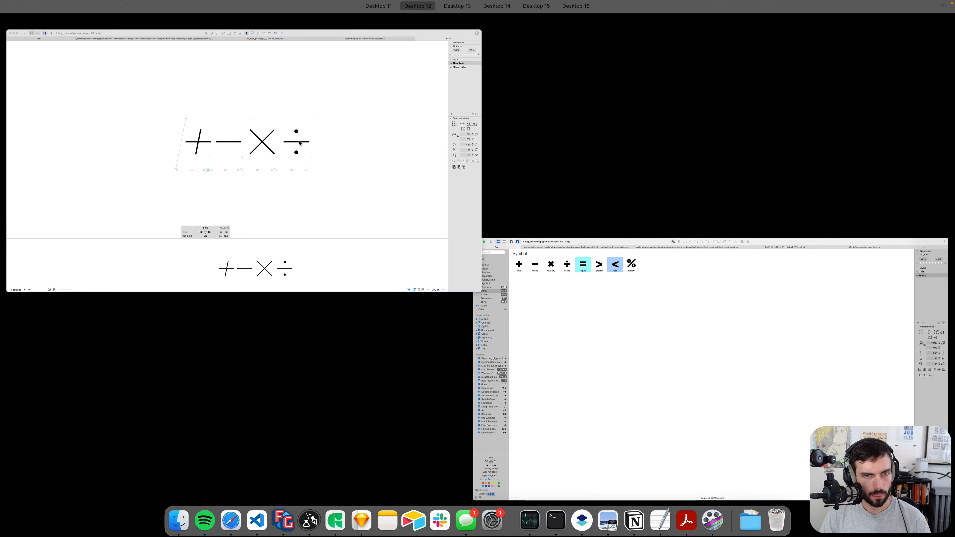
pyautogui.click(62, 31)
pyautogui.click(62, 31)
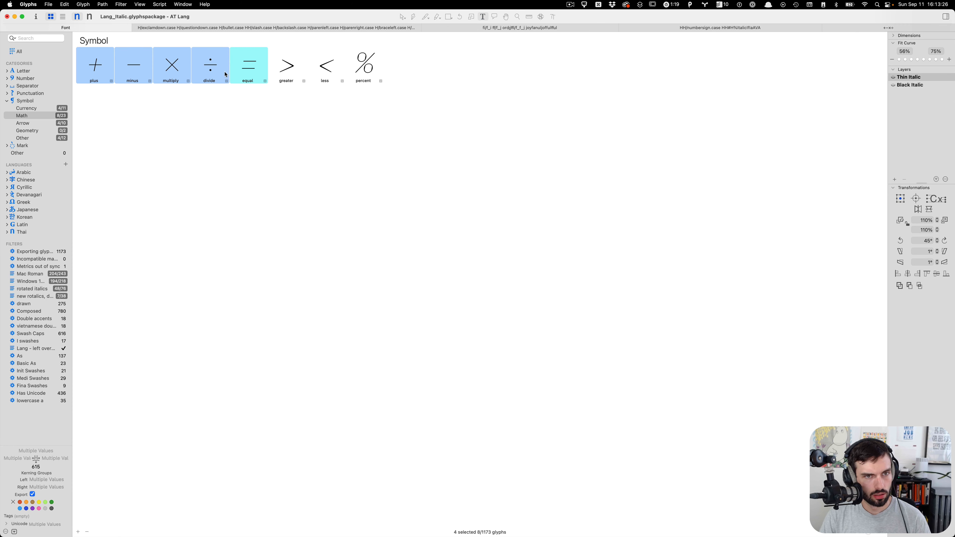
pyautogui.keyDown('shift'); pyautogui.click(261, 63); pyautogui.keyUp('shift')
pyautogui.keyDown('shift'); pyautogui.click(325, 66); pyautogui.keyUp('shift')
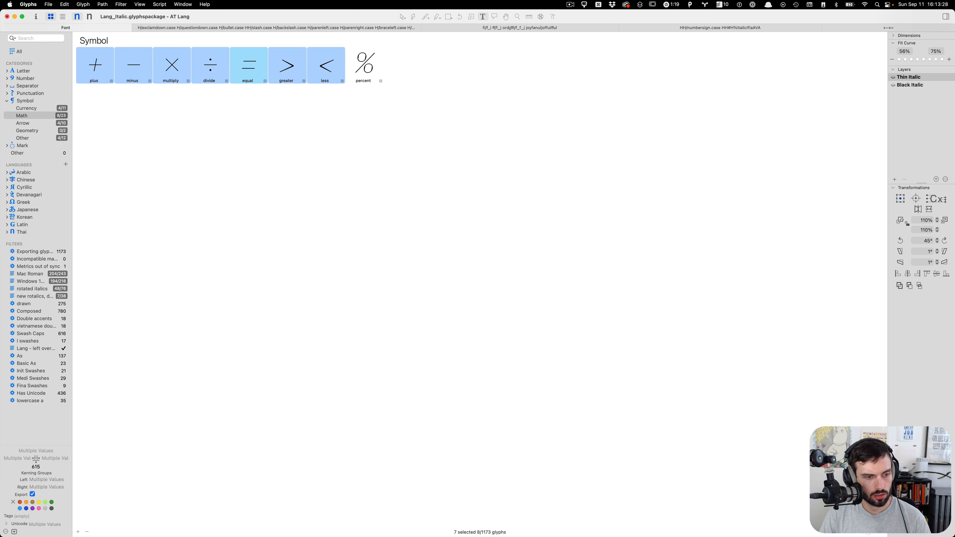
pyautogui.click(39, 467)
pyautogui.write('zero.tnum')
pyautogui.press('Return')
pyautogui.press('super+s')
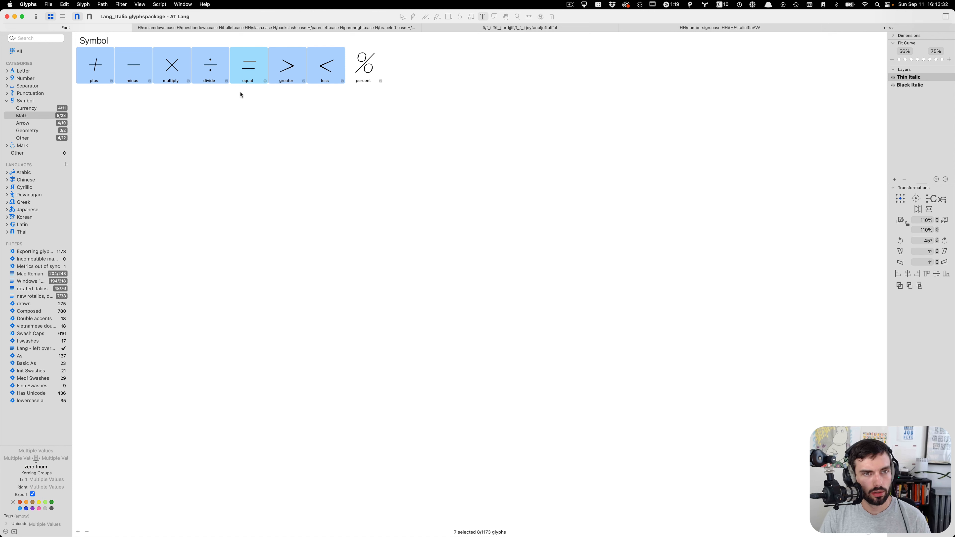
# Step: Slant both strokes of the multiply glyph by 11.31° on the Thin Italic layer
pyautogui.click(910, 27)
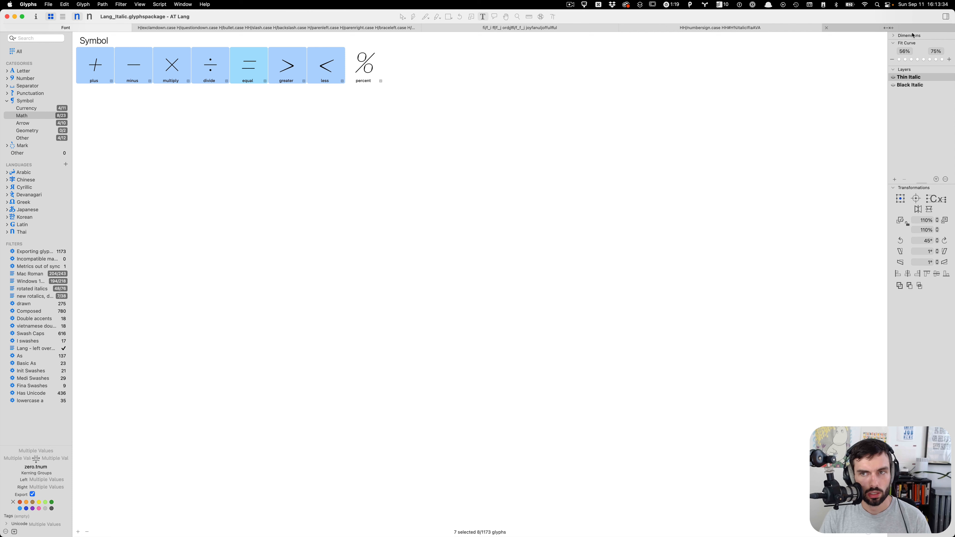
pyautogui.scroll(5, 576, 305)
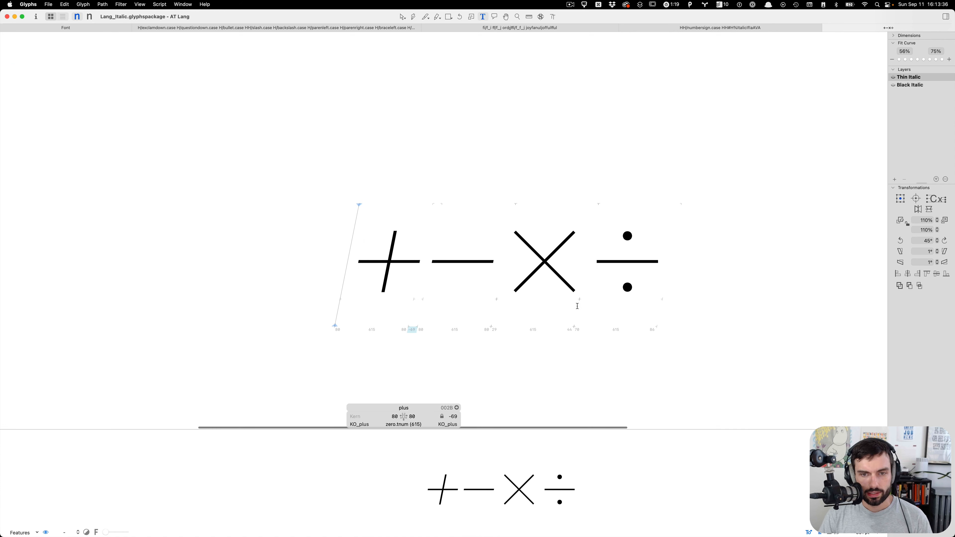
pyautogui.doubleClick(458, 270)
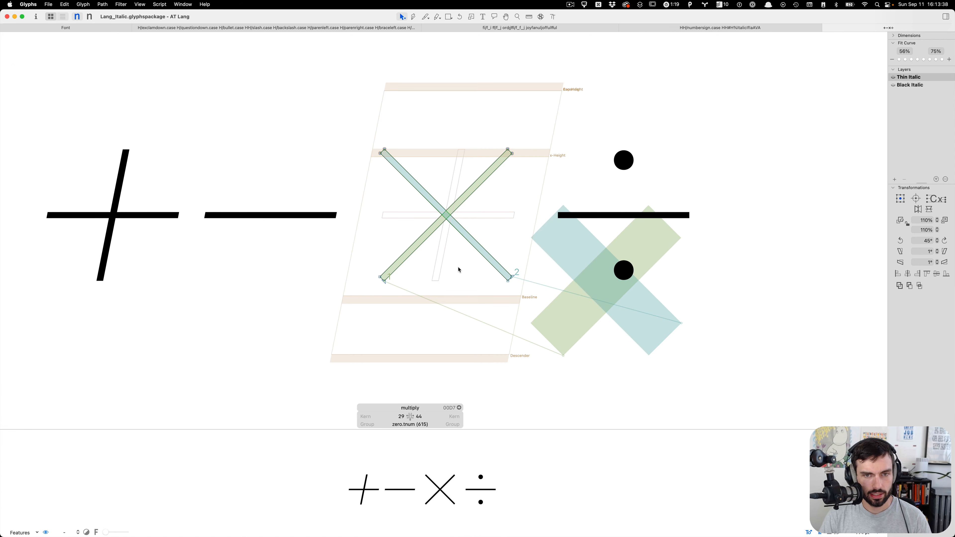
pyautogui.press('super+a')
pyautogui.press('super+b')
pyautogui.press('super+a')
pyautogui.press('super+b')
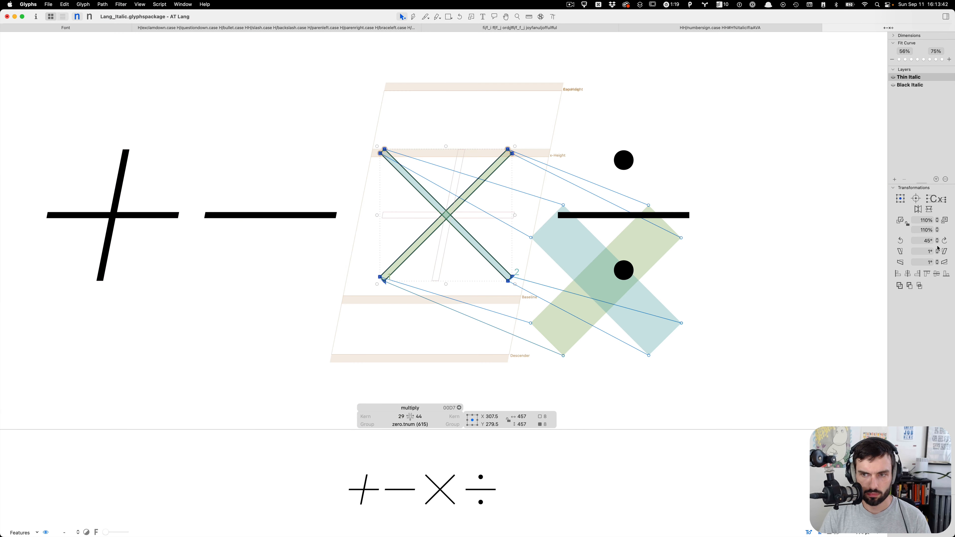
pyautogui.click(926, 251)
pyautogui.write('1.31')
pyautogui.press('Return')
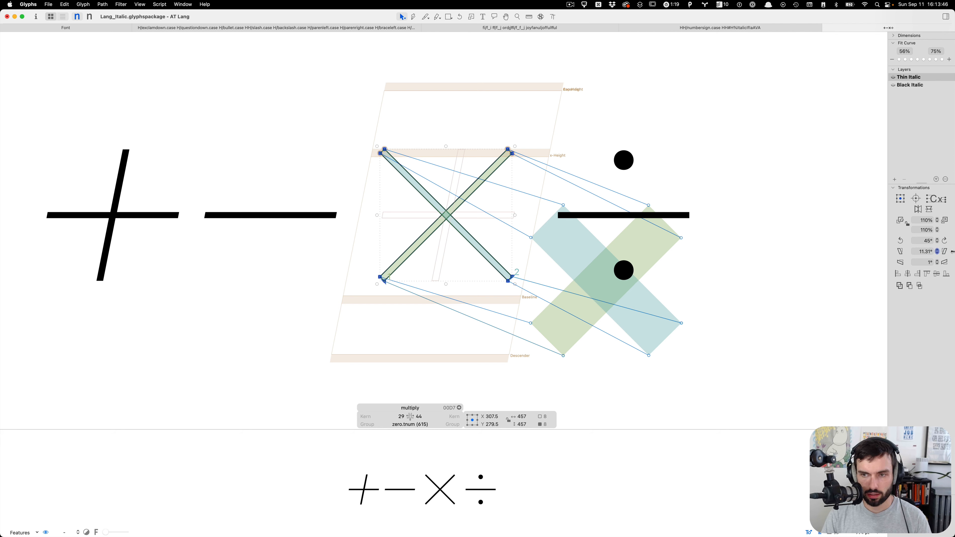
pyautogui.click(945, 252)
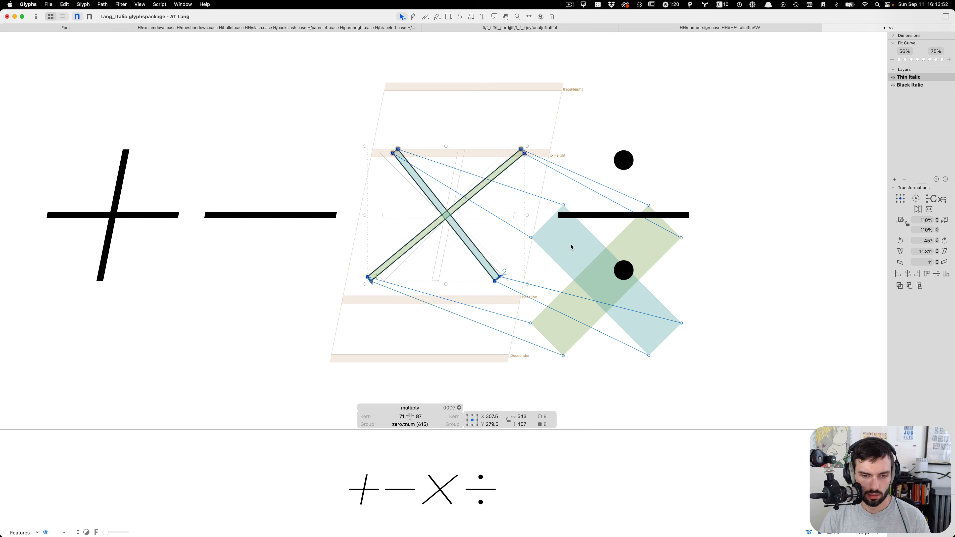
# Step: Move the slanted multiply strokes from the Thin Italic foreground into the glyph's background as a reference
pyautogui.press('t')
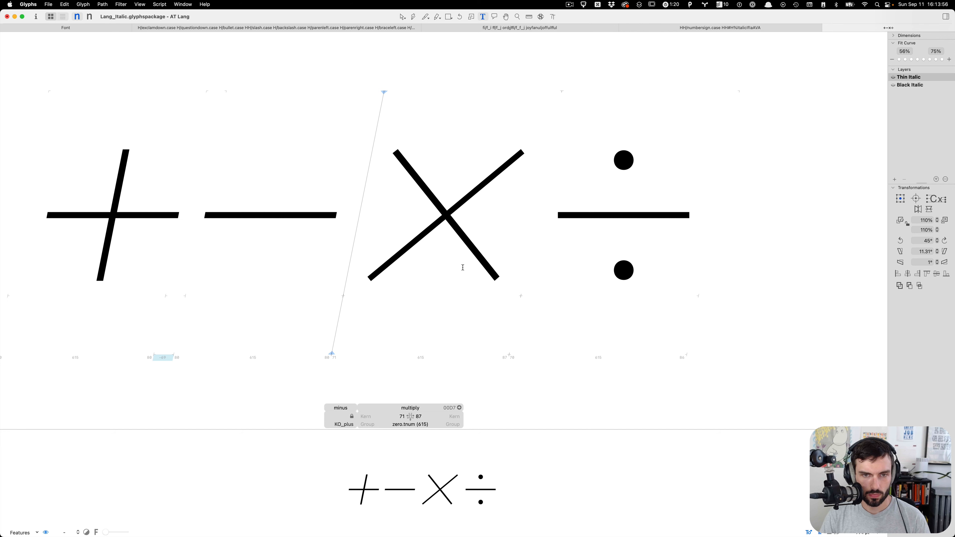
pyautogui.press('Escape')
pyautogui.scroll(2, 464, 268)
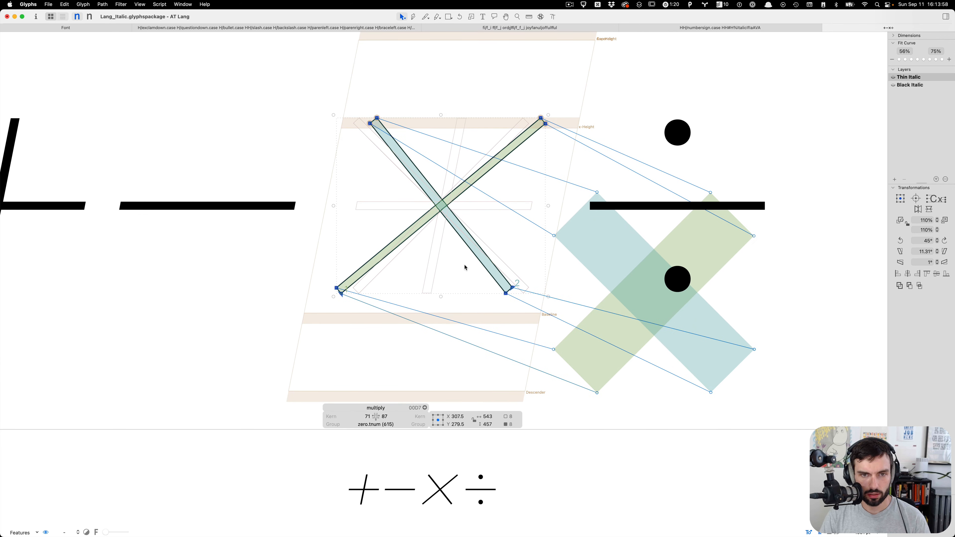
pyautogui.press('super+x')
pyautogui.press('super+b')
pyautogui.press('super+v')
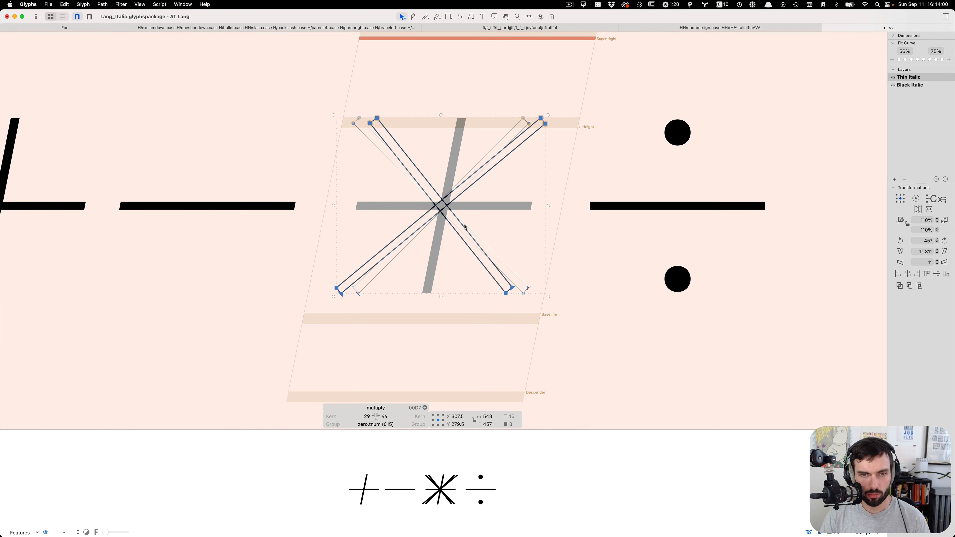
# Step: Delete the two unslanted diagonal strokes from the background and restore them in the multiply glyph's foreground
pyautogui.doubleClick(506, 132)
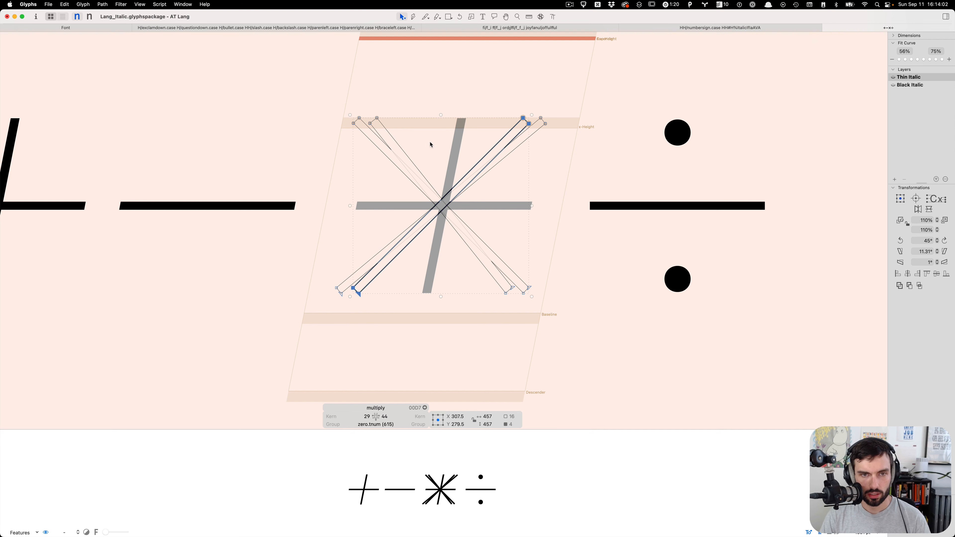
pyautogui.keyDown('shift'); pyautogui.doubleClick(380, 155); pyautogui.keyUp('shift')
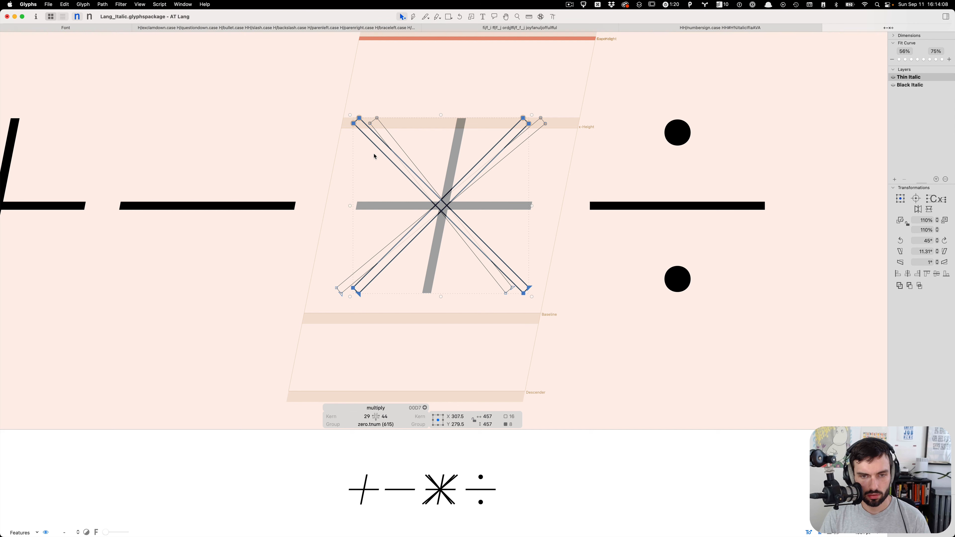
pyautogui.press('Delete')
pyautogui.press('super+z')
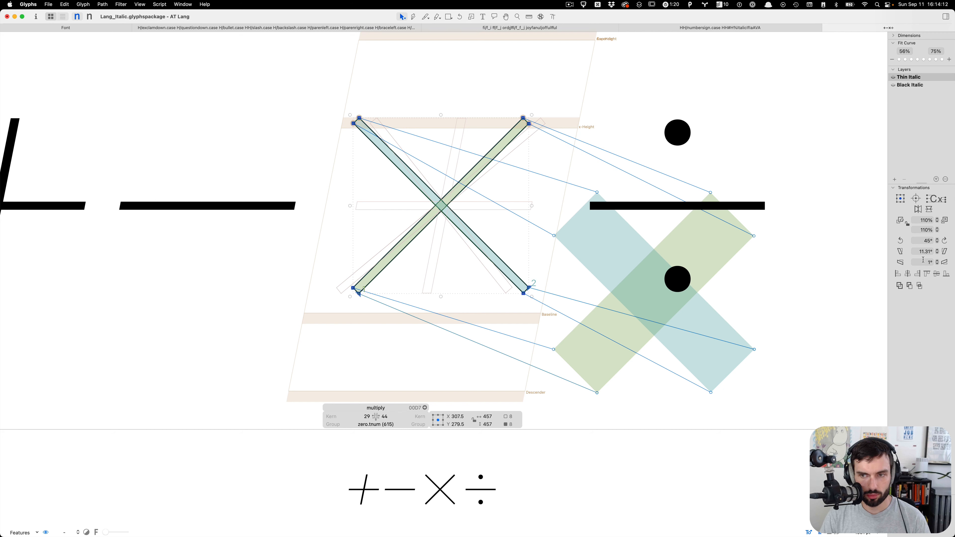
# Step: Try rotating both multiply strokes clockwise by 11.31°, and undo the rotation
pyautogui.click(924, 261)
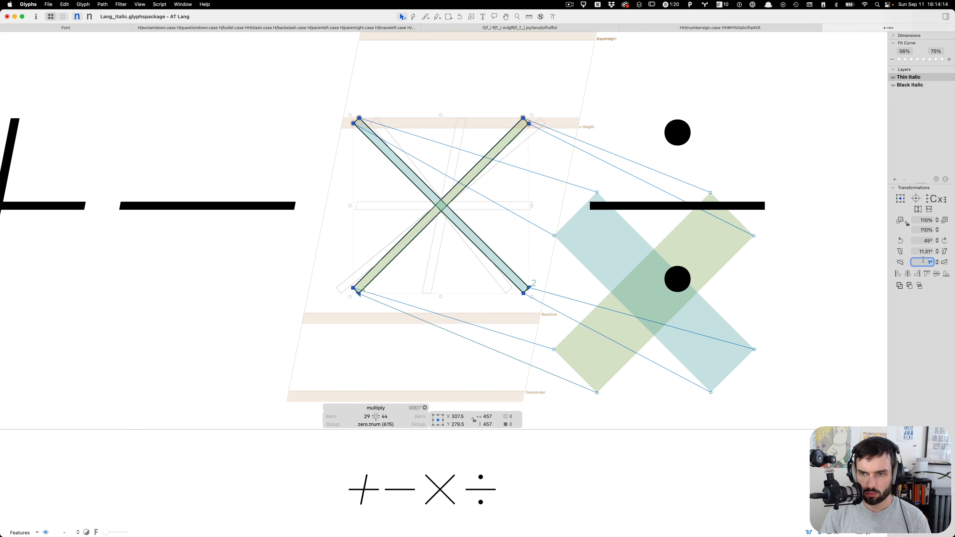
pyautogui.click(926, 241)
pyautogui.write('11.31')
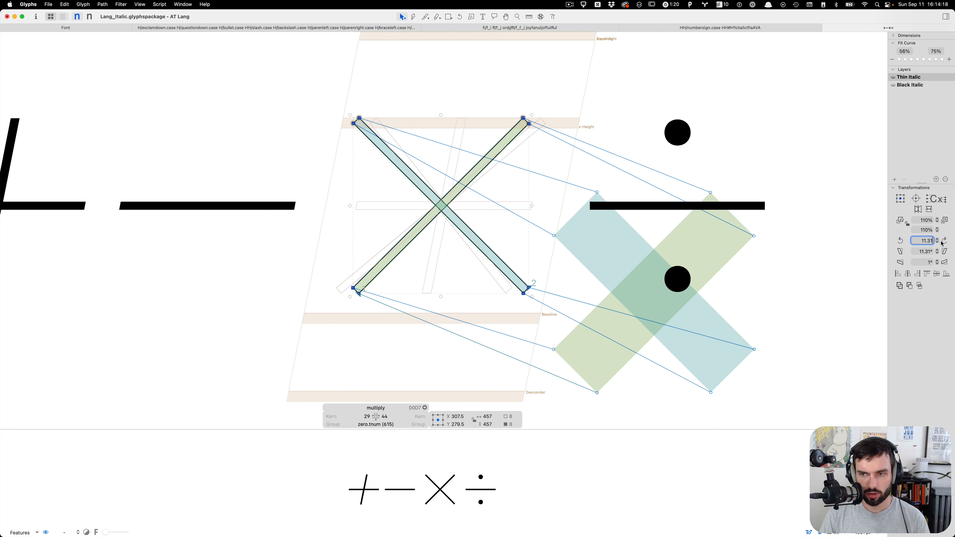
pyautogui.click(944, 241)
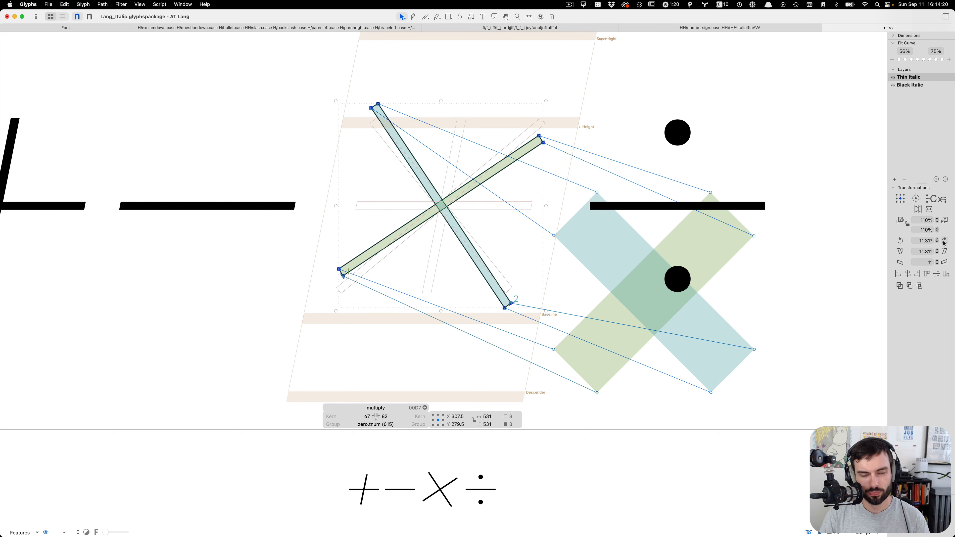
pyautogui.press('super+z')
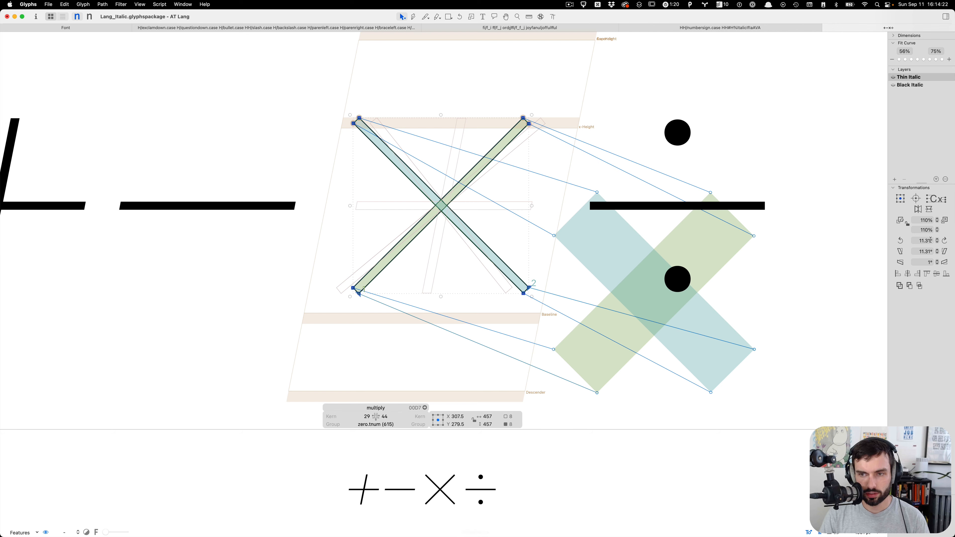
# Step: Rotate both multiply strokes clockwise by half the italic angle, 5.655°
pyautogui.click(929, 241)
pyautogui.write('/2')
pyautogui.press('Return')
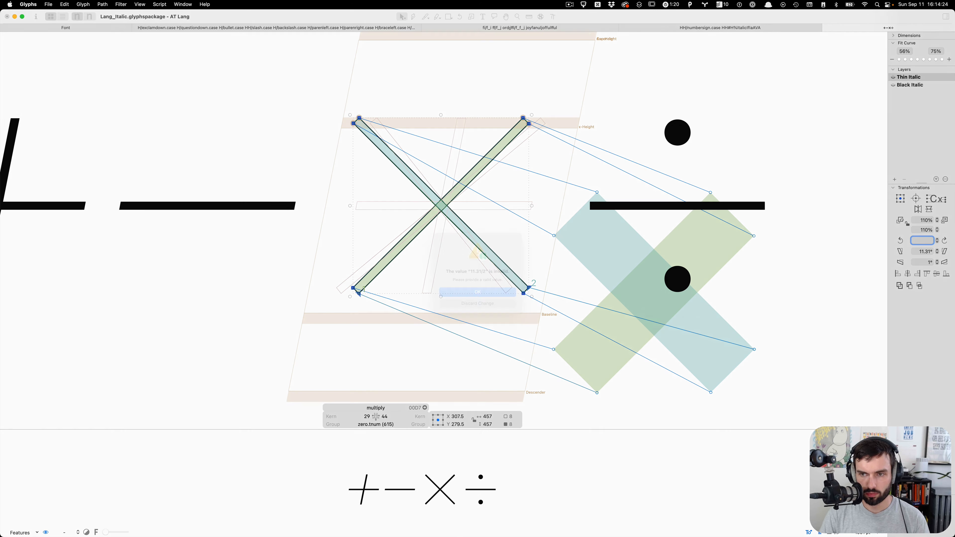
pyautogui.click(477, 294)
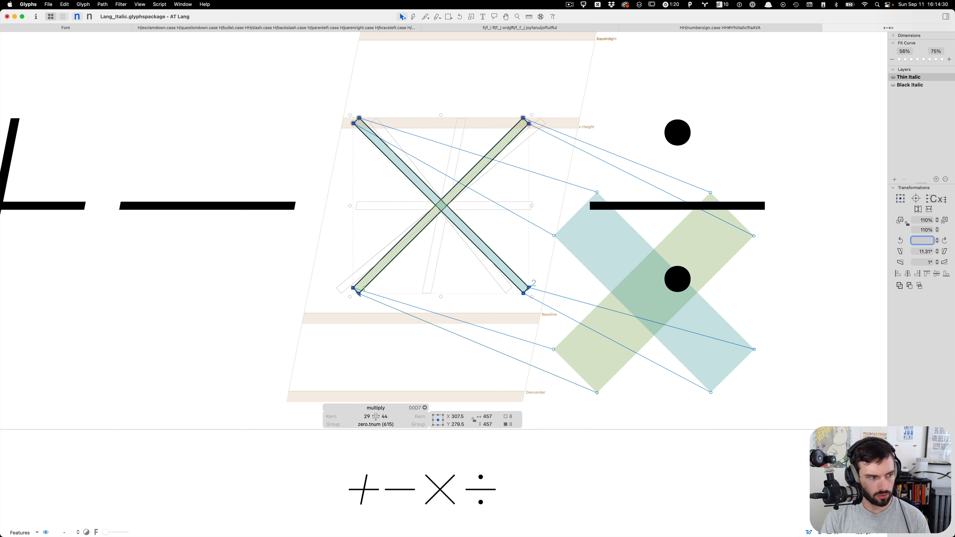
pyautogui.write('5.655')
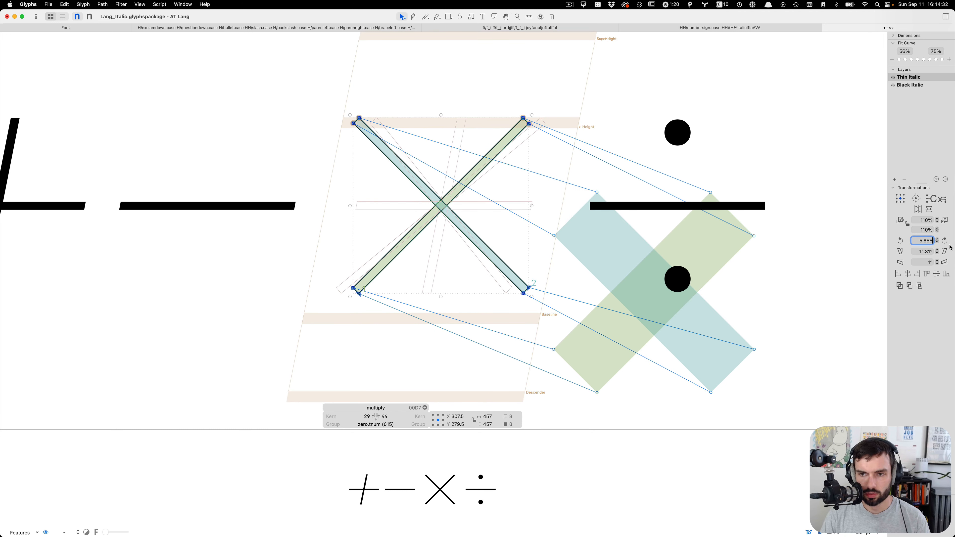
pyautogui.click(945, 241)
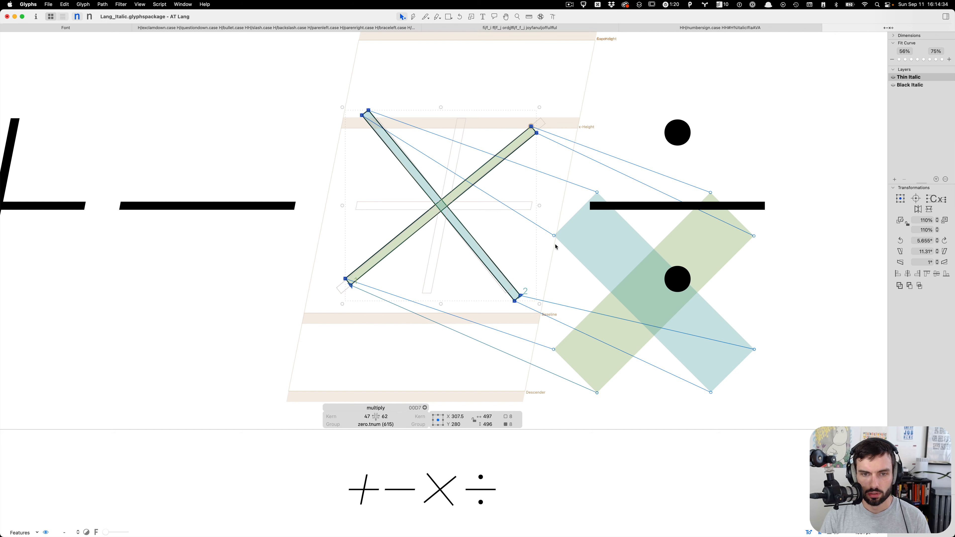
# Step: Lengthen the rising multiply stroke at both ends to match the slanted background outline
pyautogui.scroll(3, 523, 248)
pyautogui.click(573, 85)
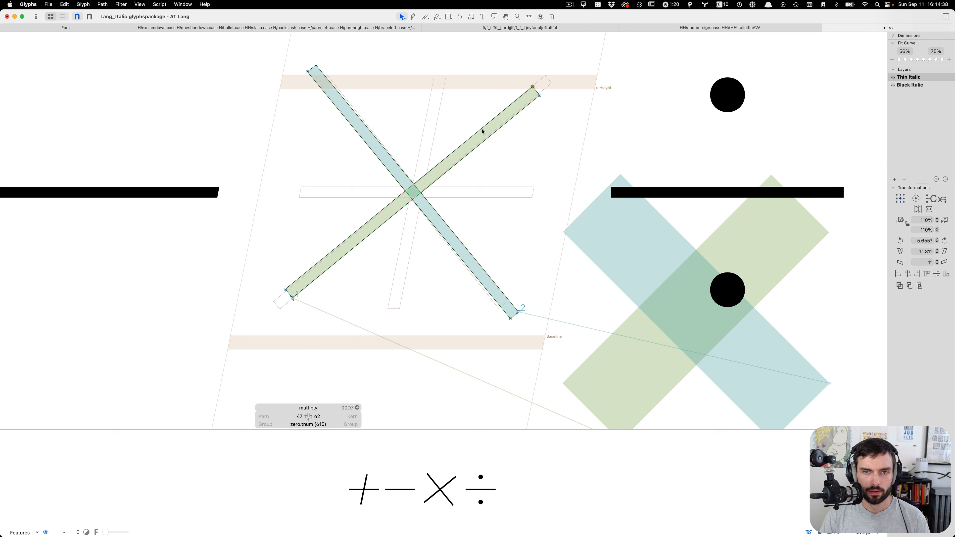
pyautogui.rightClick(484, 130)
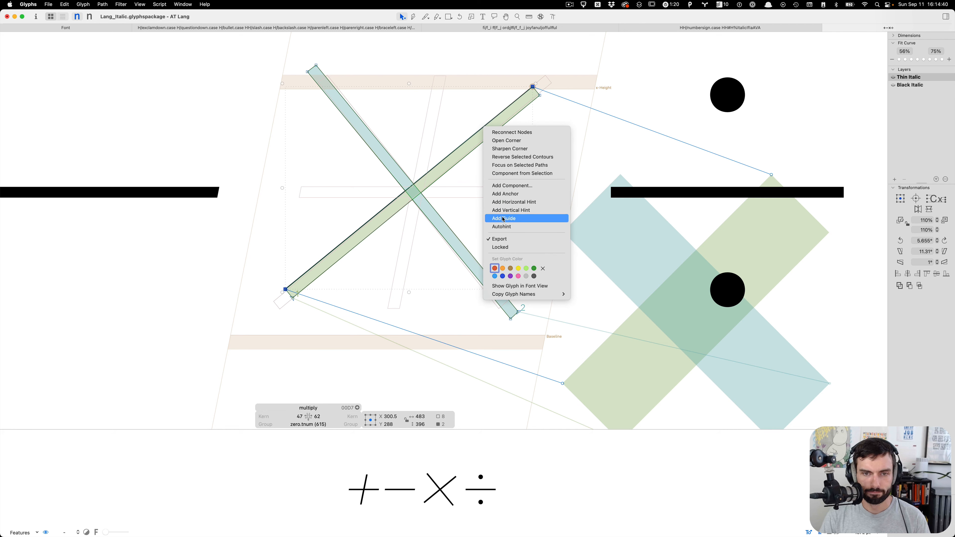
pyautogui.click(464, 208)
pyautogui.moveTo(523, 74)
pyautogui.mouseDown()
pyautogui.moveTo(557, 103)
pyautogui.moveTo(546, 76)
pyautogui.mouseUp()
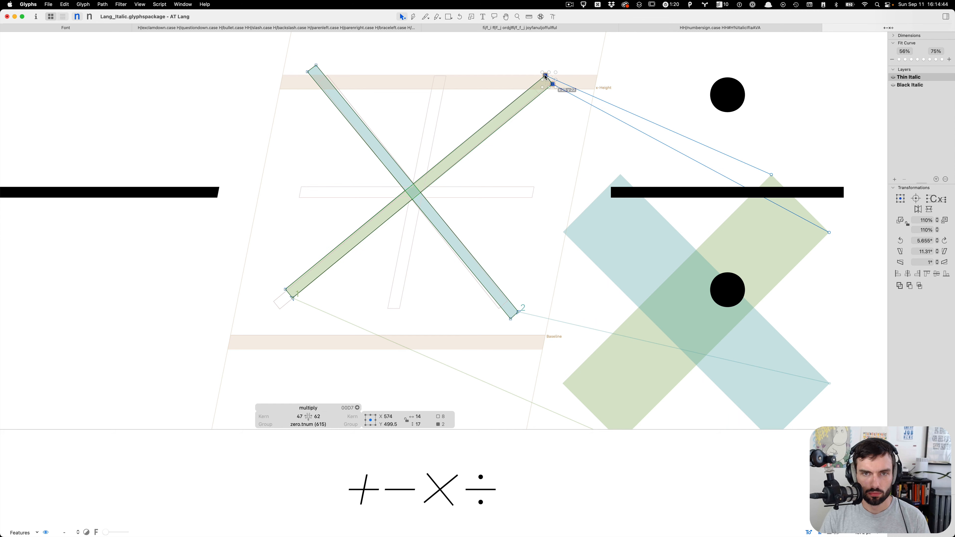
pyautogui.moveTo(316, 312); pyautogui.dragTo(250, 255)
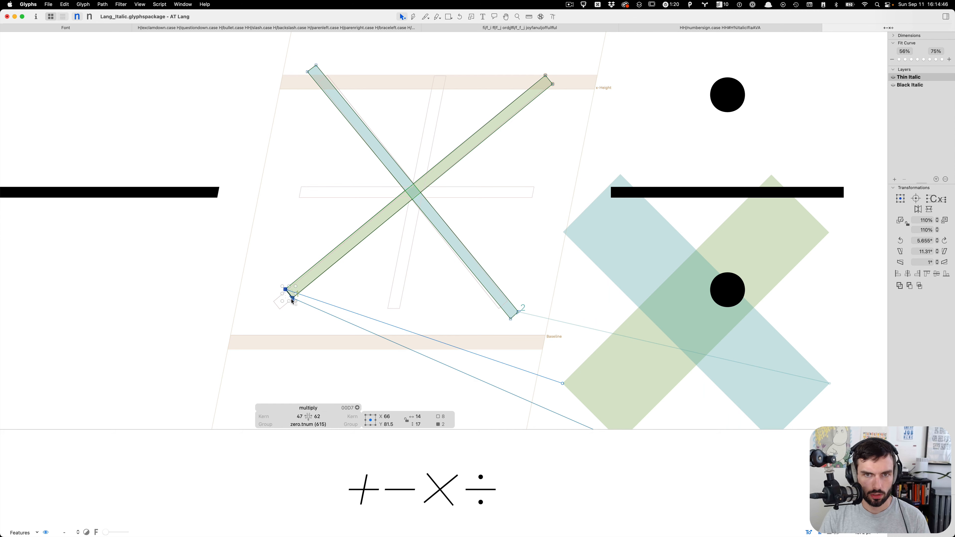
pyautogui.scroll(3, 294, 301)
pyautogui.moveTo(308, 296); pyautogui.dragTo(288, 314)
# Step: Shorten the falling multiply stroke at both ends to match the height of the slanted background outline
pyautogui.moveTo(699, 345); pyautogui.dragTo(628, 287)
pyautogui.moveTo(673, 322); pyautogui.dragTo(656, 300)
pyautogui.scroll(5, 608, 270)
pyautogui.scroll(1, 609, 270)
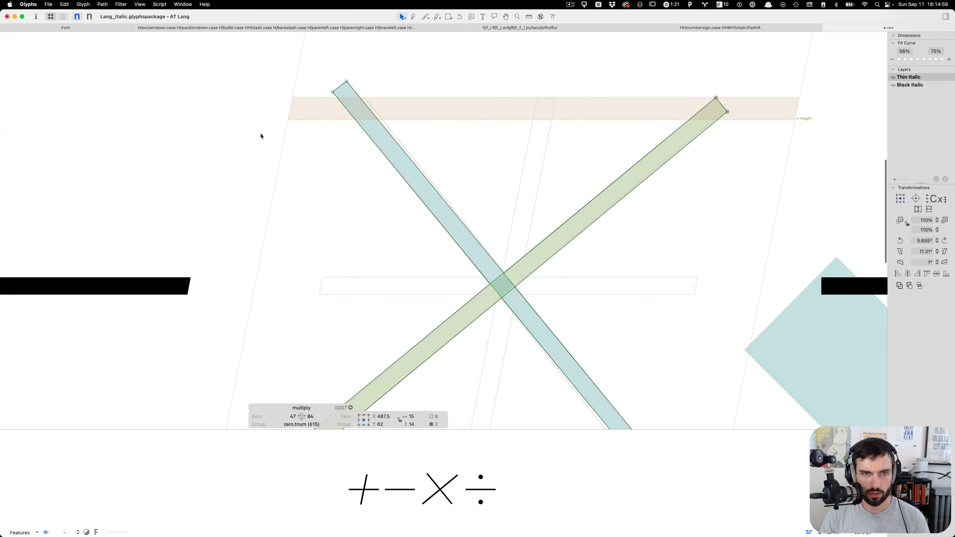
pyautogui.moveTo(280, 122); pyautogui.dragTo(378, 59)
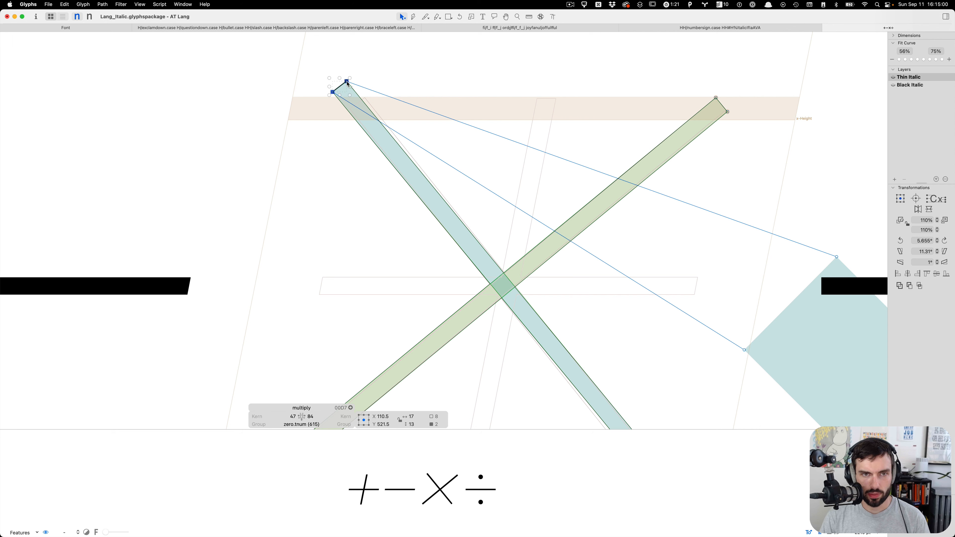
pyautogui.moveTo(347, 83); pyautogui.dragTo(362, 101)
# Step: Nudge the upper end of the rising multiply stroke inward to X 572, Y 497.5, and save the font
pyautogui.moveTo(692, 56); pyautogui.dragTo(774, 160)
pyautogui.press('Left')
pyautogui.press('Left')
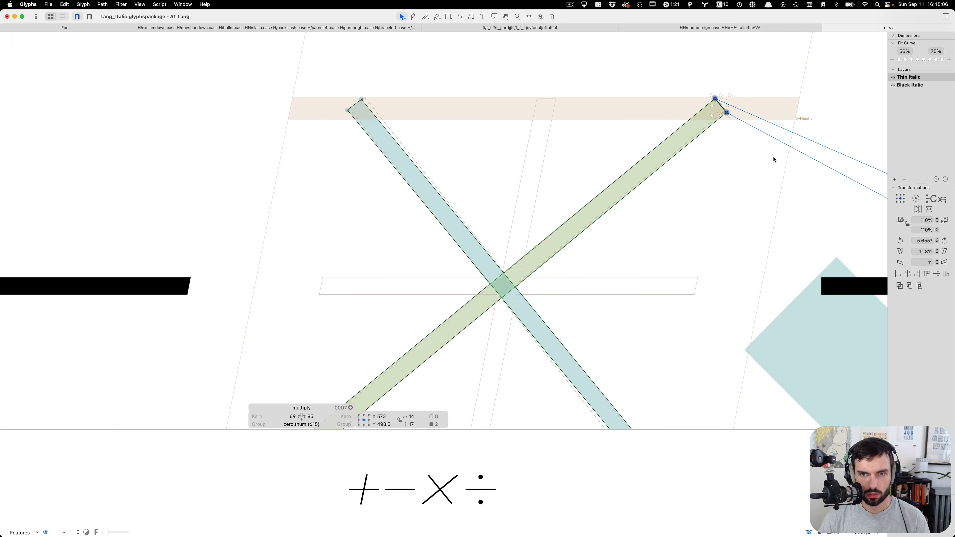
pyautogui.press('Down')
pyautogui.press('Down')
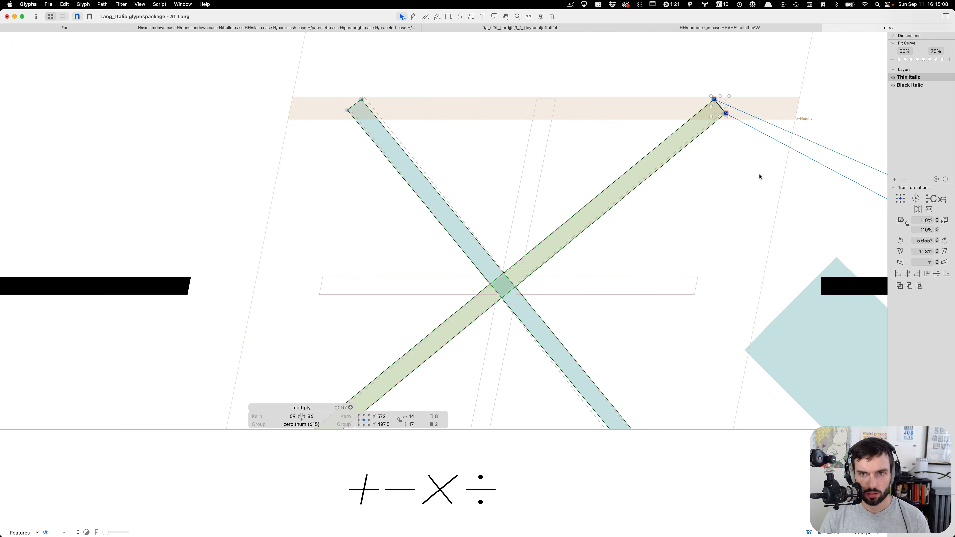
pyautogui.press('t')
pyautogui.scroll(-5, 475, 165)
pyautogui.press('super+s')
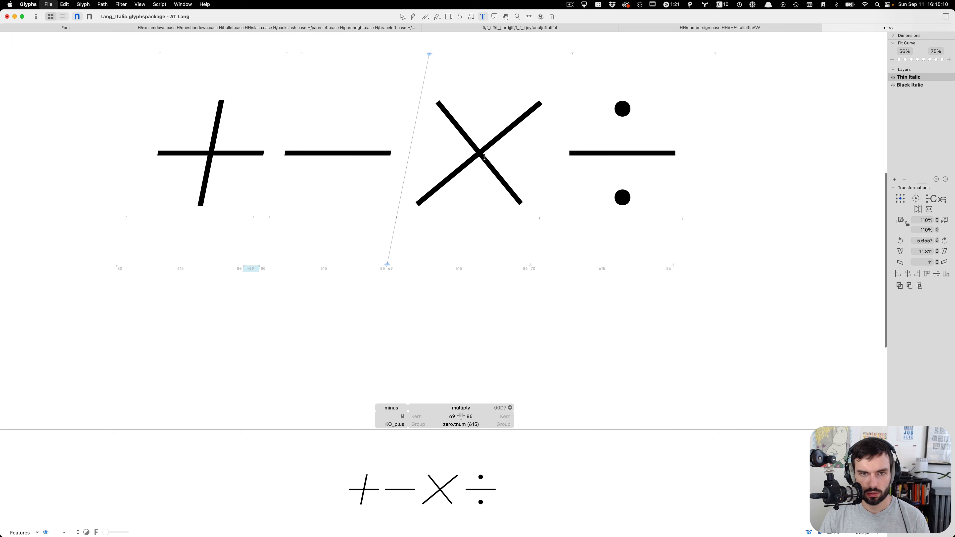
# Step: Examine the reshaped multiply glyph's outline and its appearance beside plus, minus and divide
pyautogui.scroll(5, 477, 108)
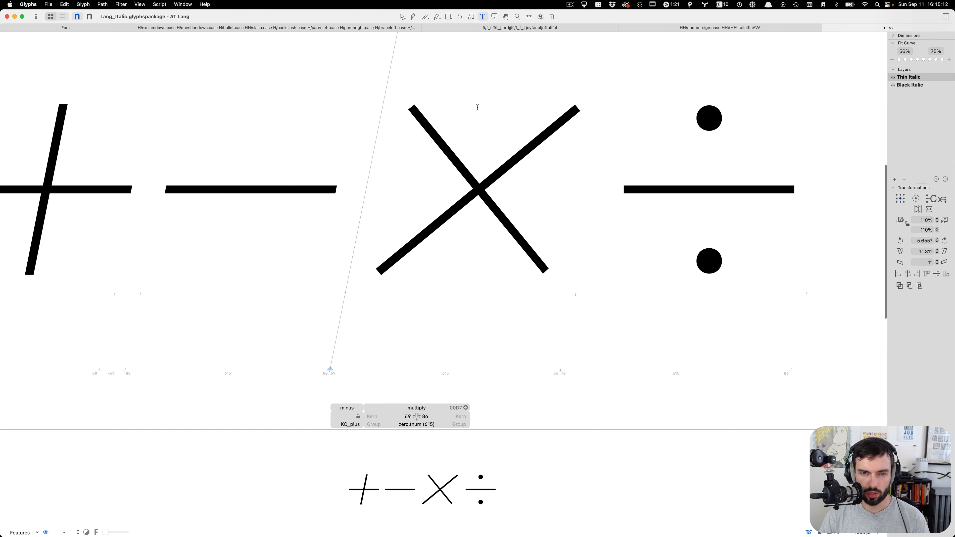
pyautogui.scroll(1, 490, 154)
pyautogui.press('Escape')
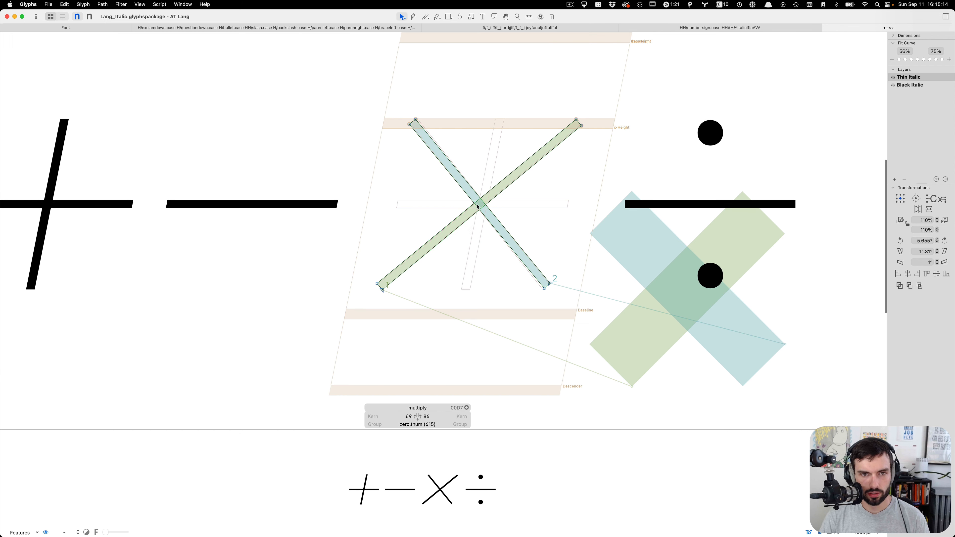
pyautogui.press('super+a')
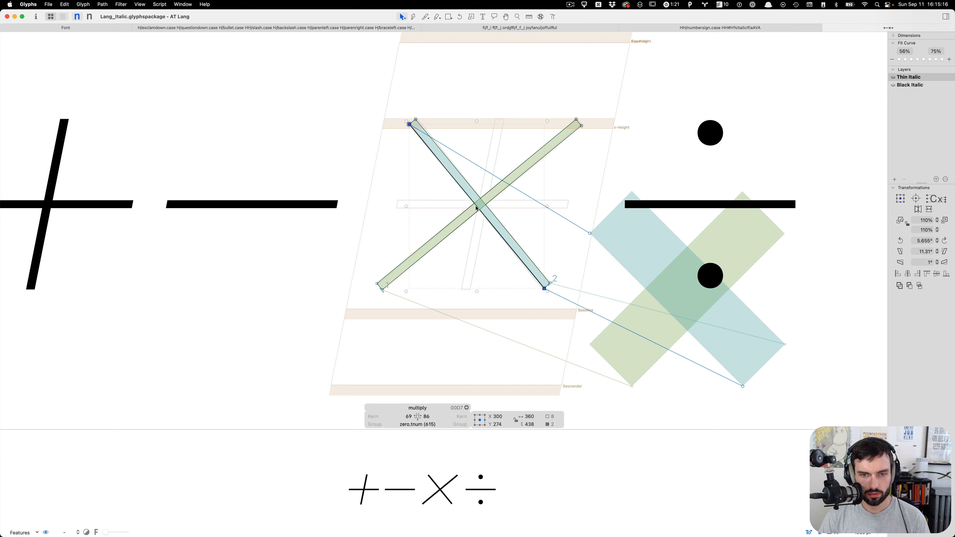
pyautogui.press('t')
pyautogui.scroll(-3, 489, 244)
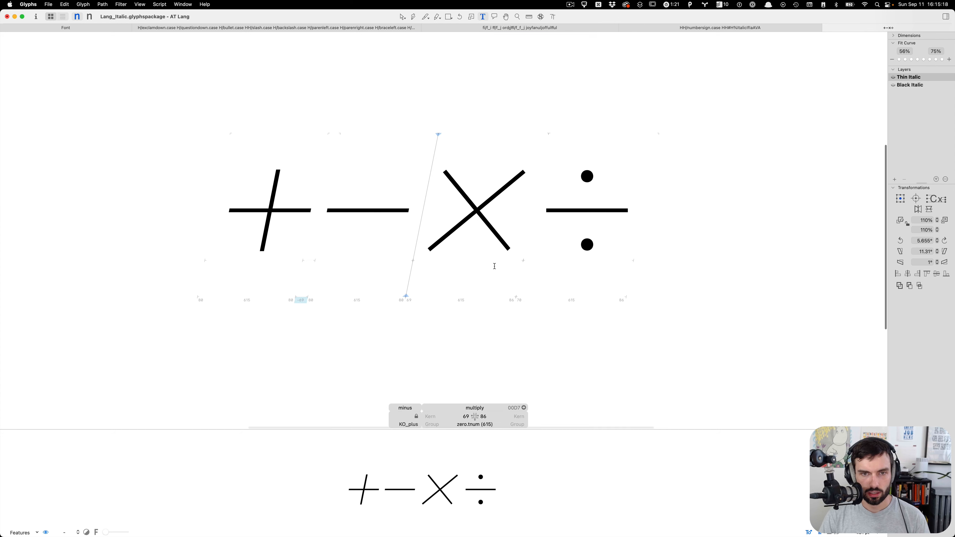
pyautogui.scroll(3, 494, 231)
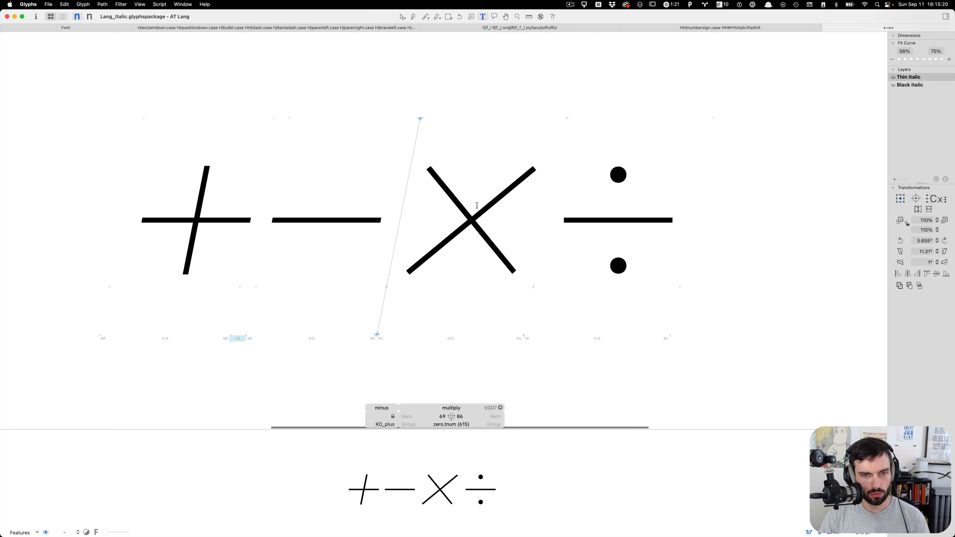
# Step: Open the divide glyph and shift its lower dot left to X 278
pyautogui.doubleClick(575, 251)
pyautogui.scroll(2, 697, 215)
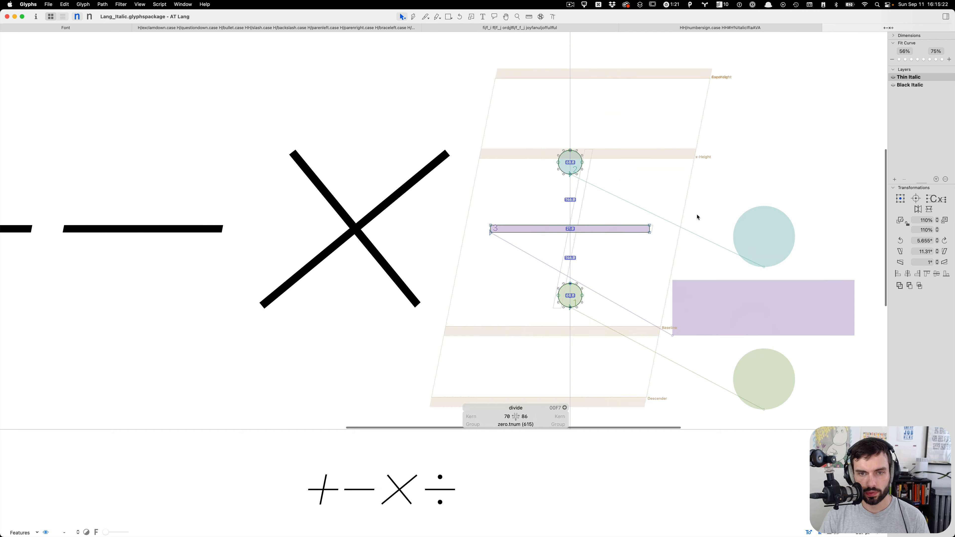
pyautogui.press('super+a')
pyautogui.click(659, 281)
pyautogui.moveTo(639, 263); pyautogui.dragTo(503, 354)
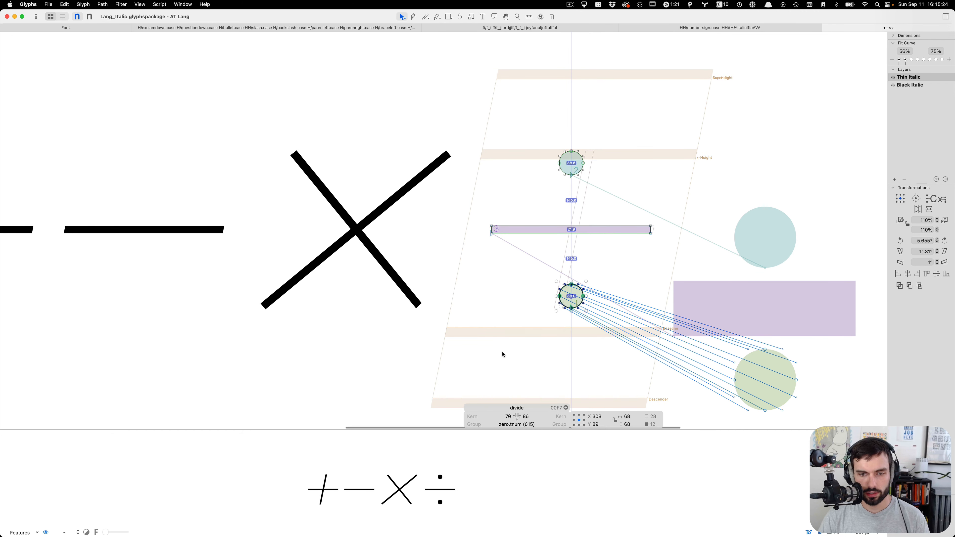
pyautogui.hotkey('shift', 'Left')
pyautogui.hotkey('shift', 'Left')
pyautogui.hotkey('shift', 'Left')
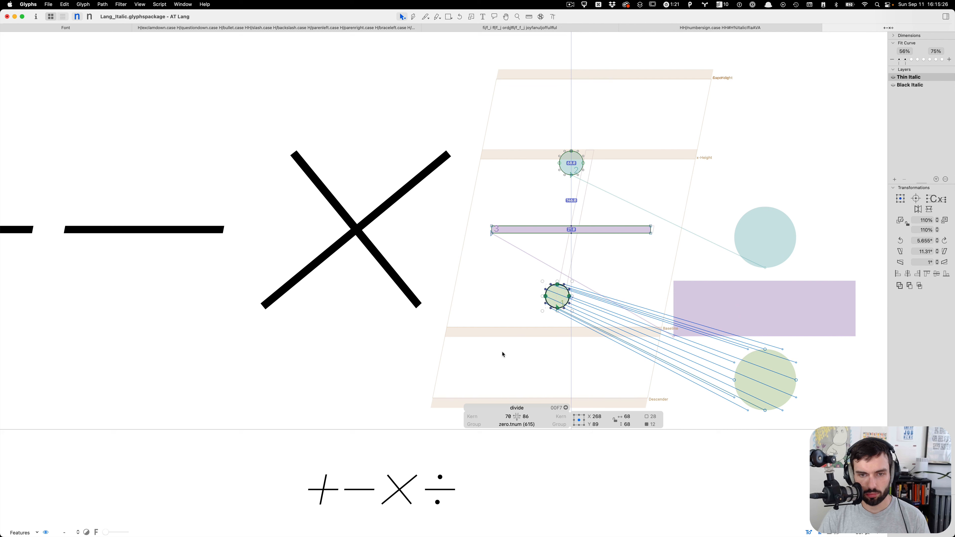
pyautogui.hotkey('shift', 'Right')
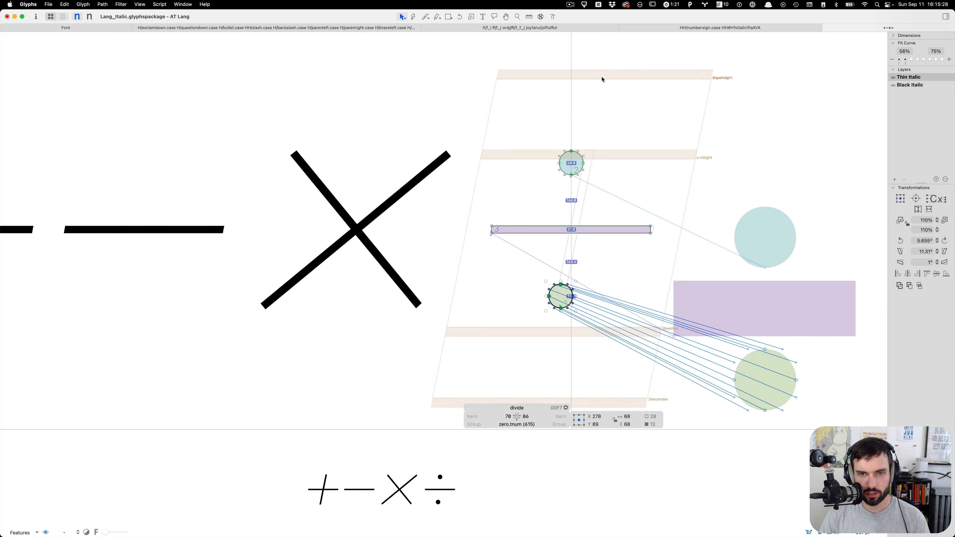
# Step: Shift the upper dot of the divide glyph right to X 354
pyautogui.moveTo(595, 132); pyautogui.dragTo(519, 212)
pyautogui.hotkey('shift', 'Right')
pyautogui.hotkey('shift', 'Right')
pyautogui.hotkey('shift', 'Right')
pyautogui.hotkey('shift', 'Right')
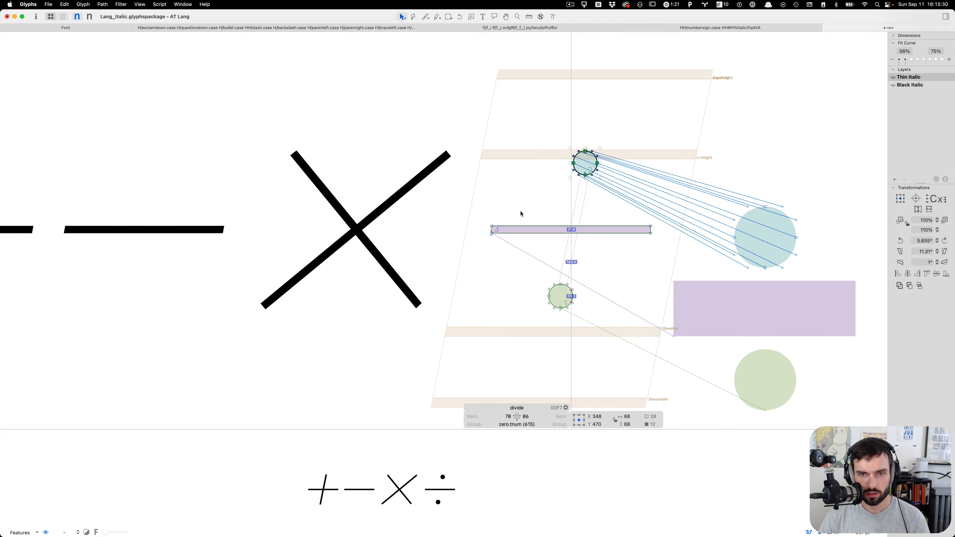
pyautogui.press('Right')
pyautogui.press('Right')
pyautogui.press('Right')
pyautogui.press('Right')
pyautogui.press('Right')
pyautogui.press('Right')
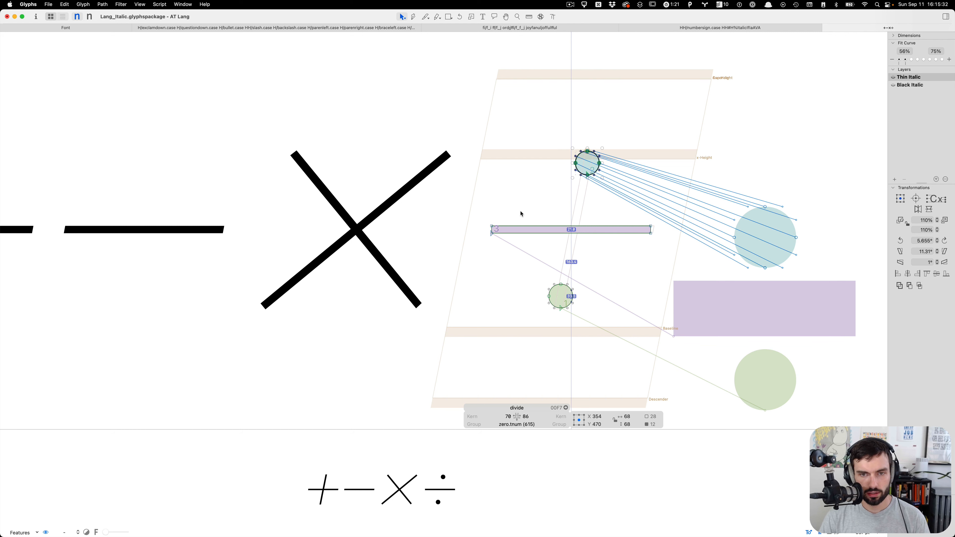
# Step: Slant the divide glyph's middle bar by 11.31° in the Thin Italic master
pyautogui.click(521, 213)
pyautogui.click(521, 226)
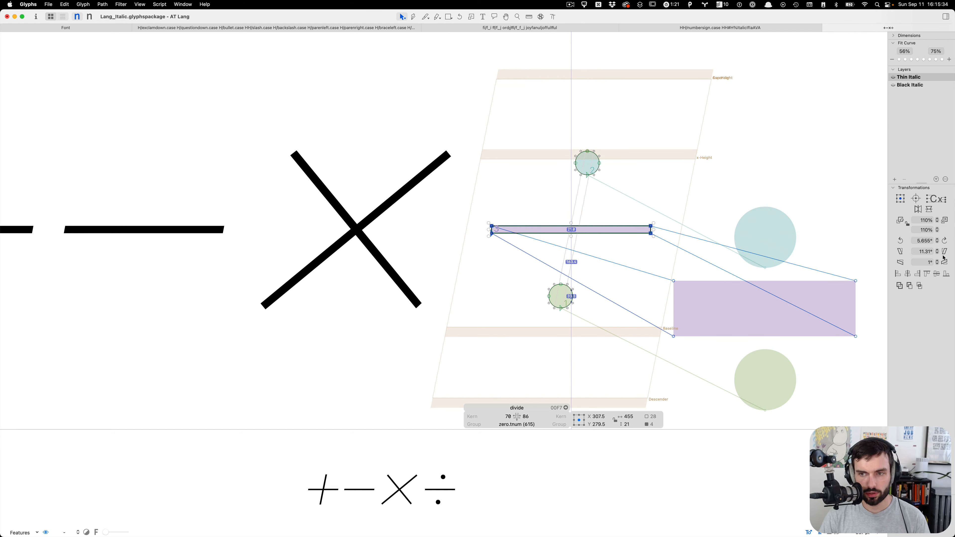
pyautogui.click(651, 190)
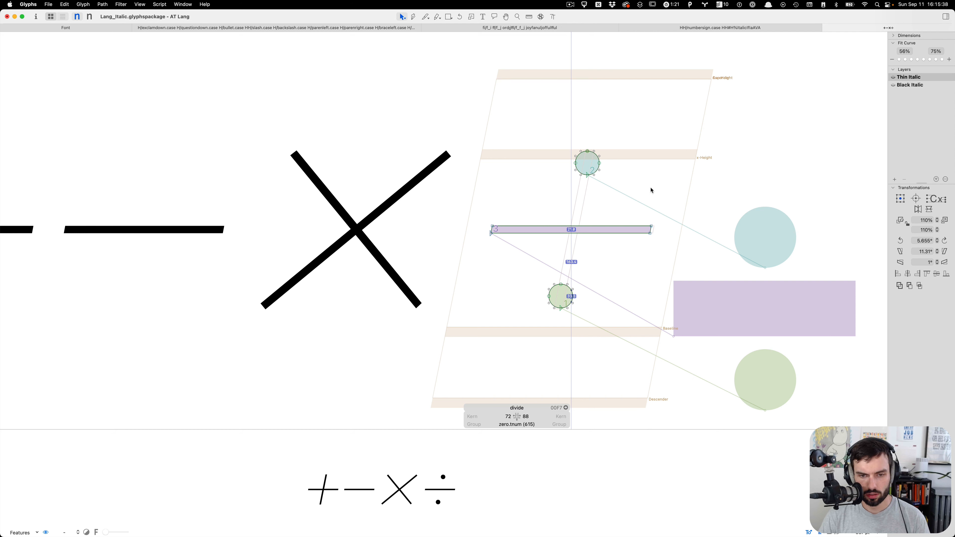
pyautogui.click(642, 224)
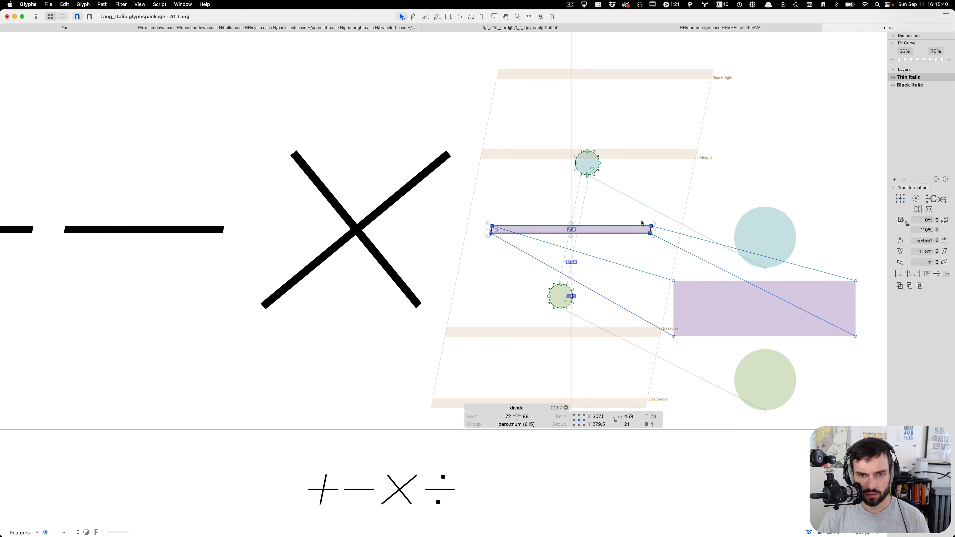
# Step: Nudge the slanted divide bar right to X 314.5
pyautogui.press('Right')
pyautogui.press('Right')
pyautogui.press('Right')
pyautogui.press('Right')
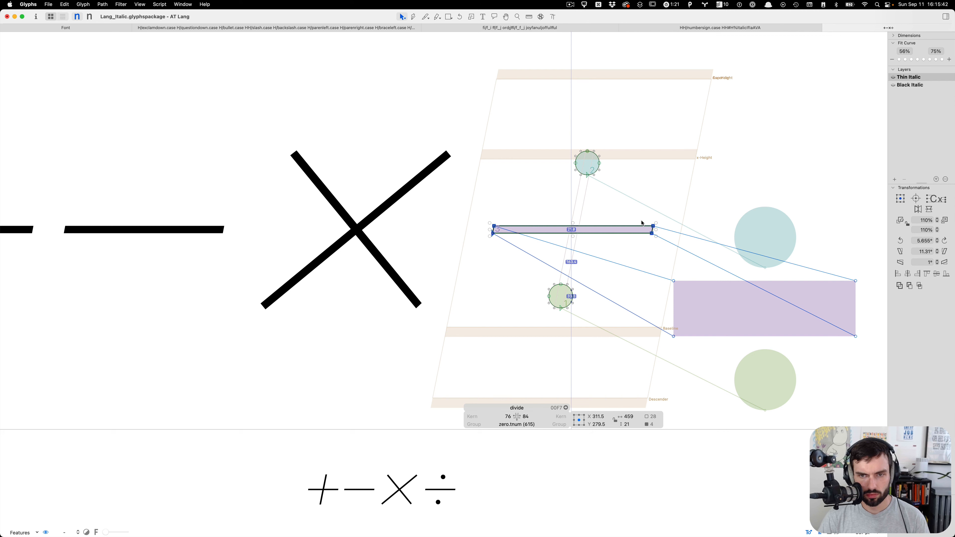
pyautogui.scroll(3, 643, 224)
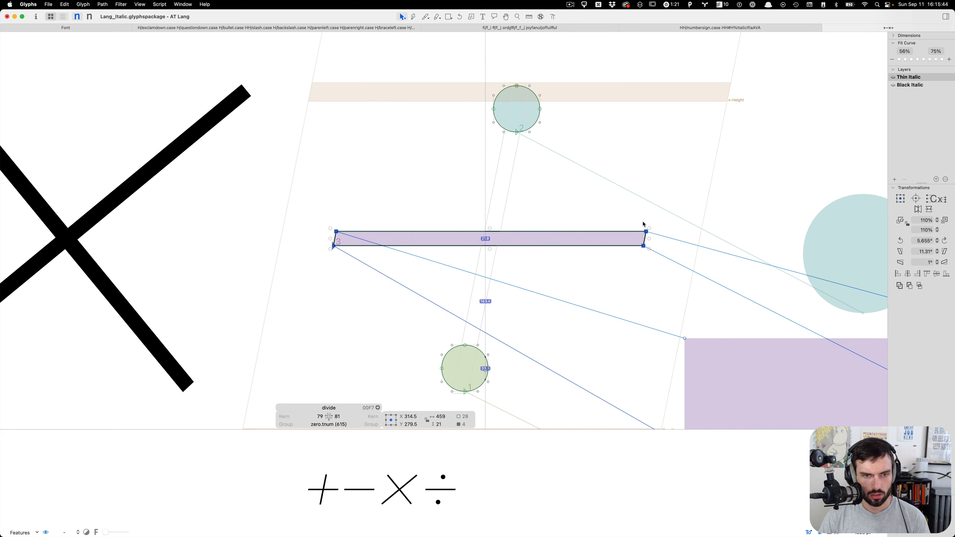
pyautogui.click(642, 201)
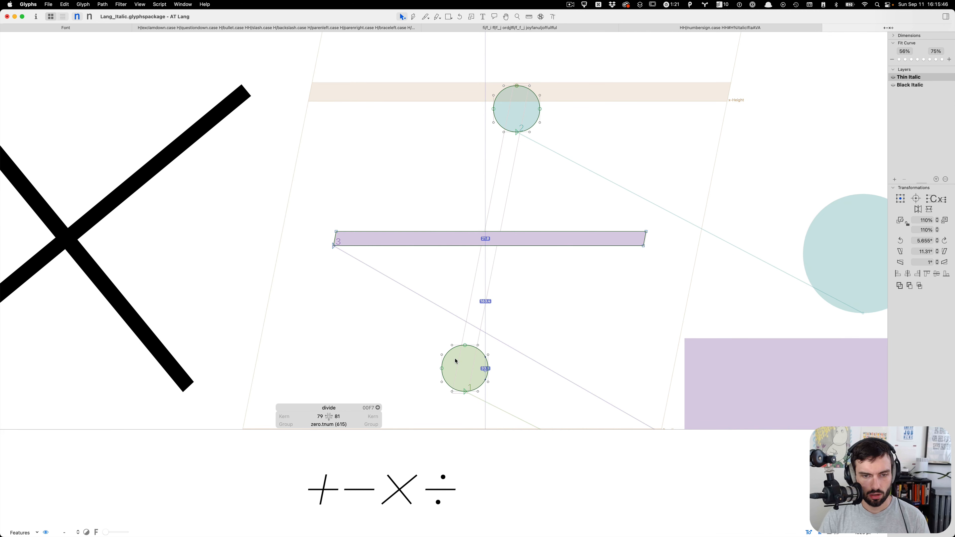
# Step: Link both the left and right sidebearings of the divide glyph to plus
pyautogui.doubleClick(320, 417)
pyautogui.press('BackSpace')
pyautogui.write('plus')
pyautogui.press('Tab')
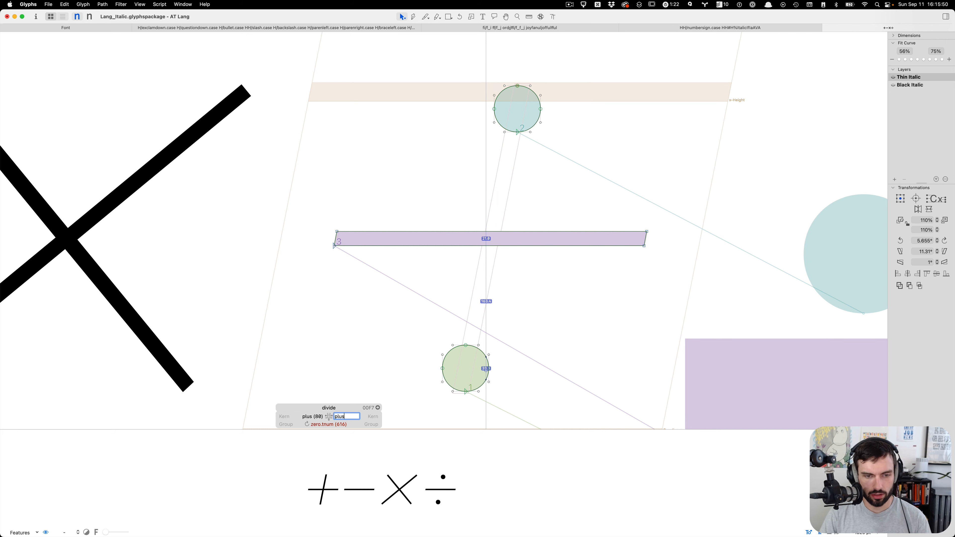
pyautogui.press('Return')
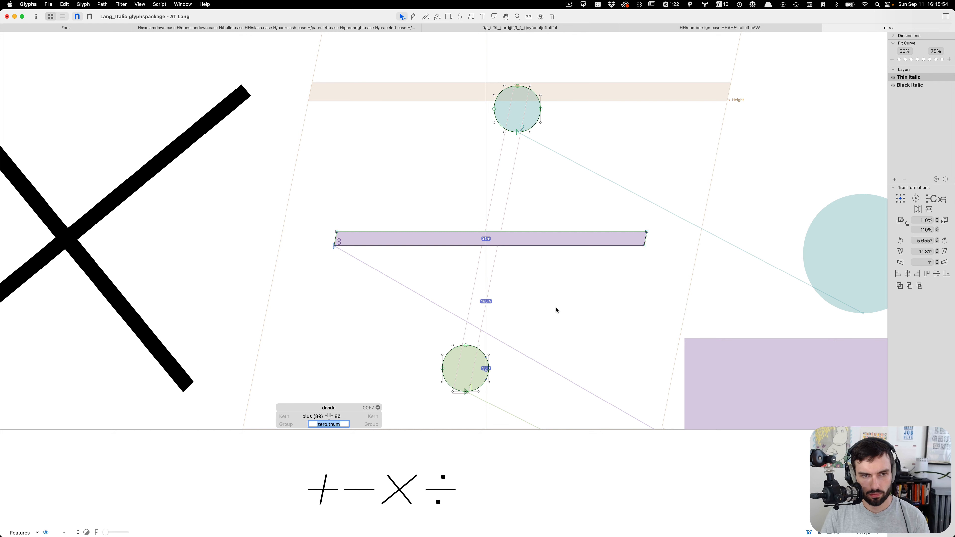
# Step: In the Black Italic master, slant the divide bar by 11.31° and update the glyph's metrics
pyautogui.scroll(-3, 557, 310)
pyautogui.press('super+2')
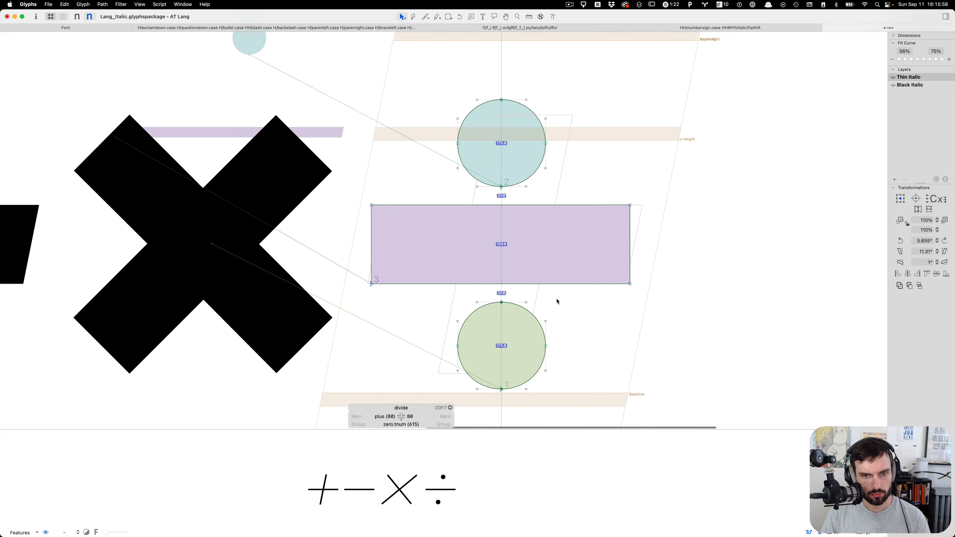
pyautogui.click(609, 281)
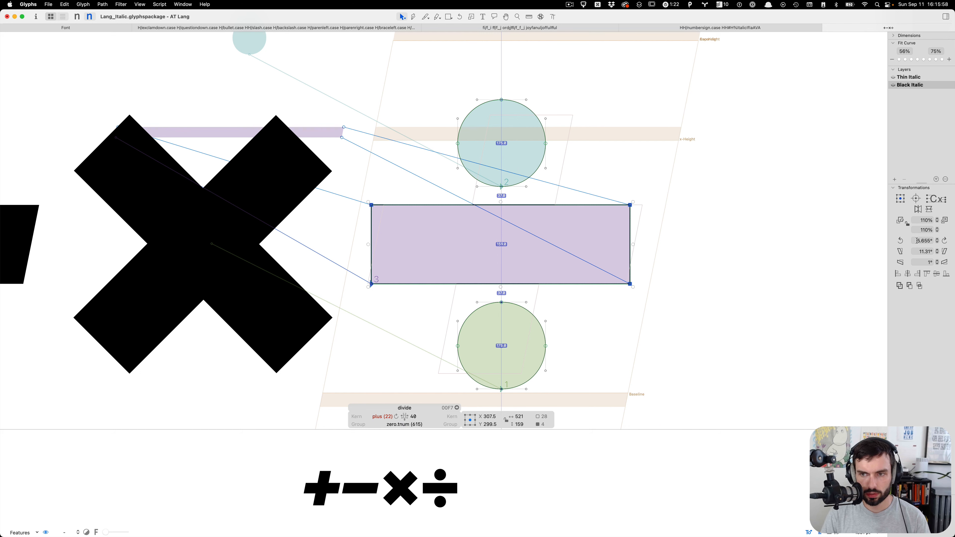
pyautogui.click(944, 251)
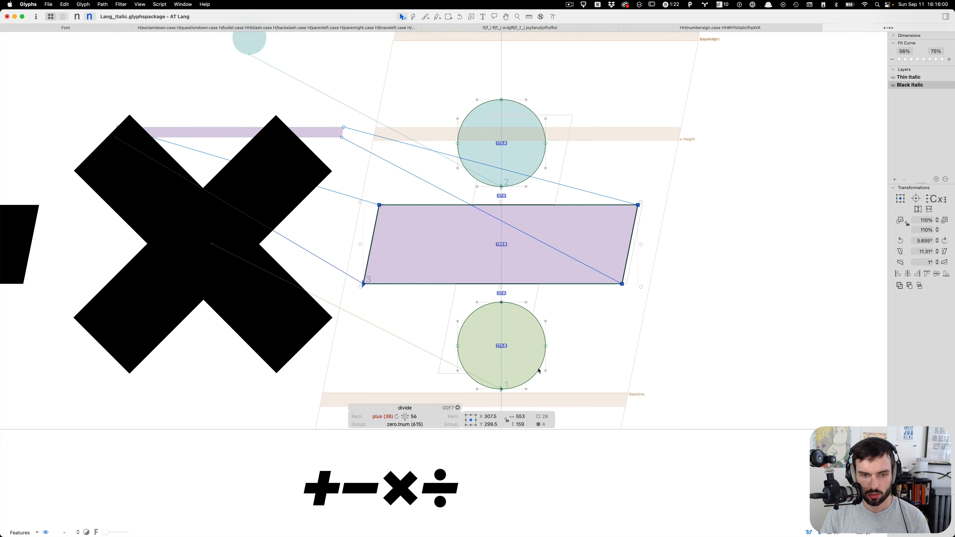
pyautogui.press('ctrl+super+m')
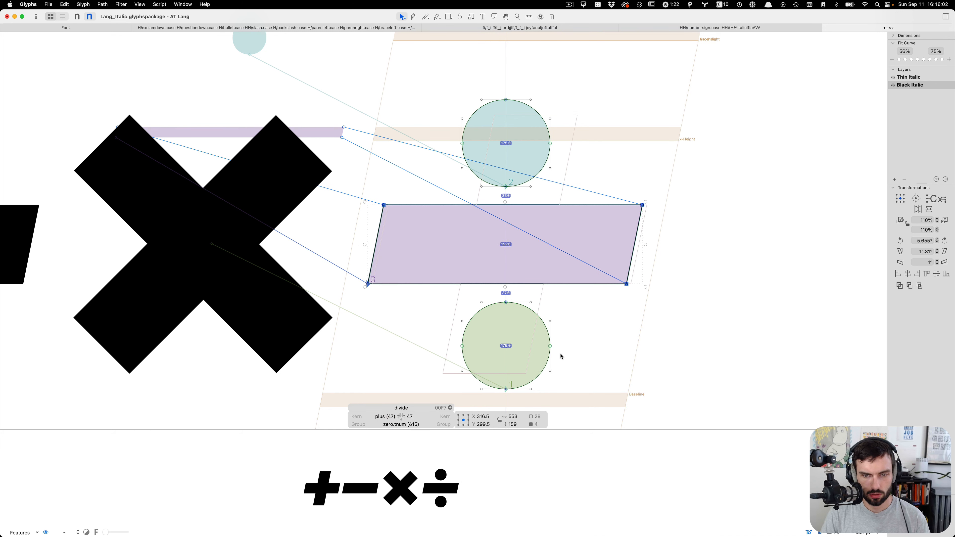
# Step: Shift the lower dot of the Black Italic divide glyph left to X 285.5
pyautogui.click(557, 354)
pyautogui.doubleClick(554, 354)
pyautogui.hotkey('shift', 'Left')
pyautogui.hotkey('shift', 'Left')
pyautogui.hotkey('shift', 'Left')
pyautogui.hotkey('shift', 'Left')
pyautogui.press('Left')
pyautogui.press('Left')
pyautogui.press('Left')
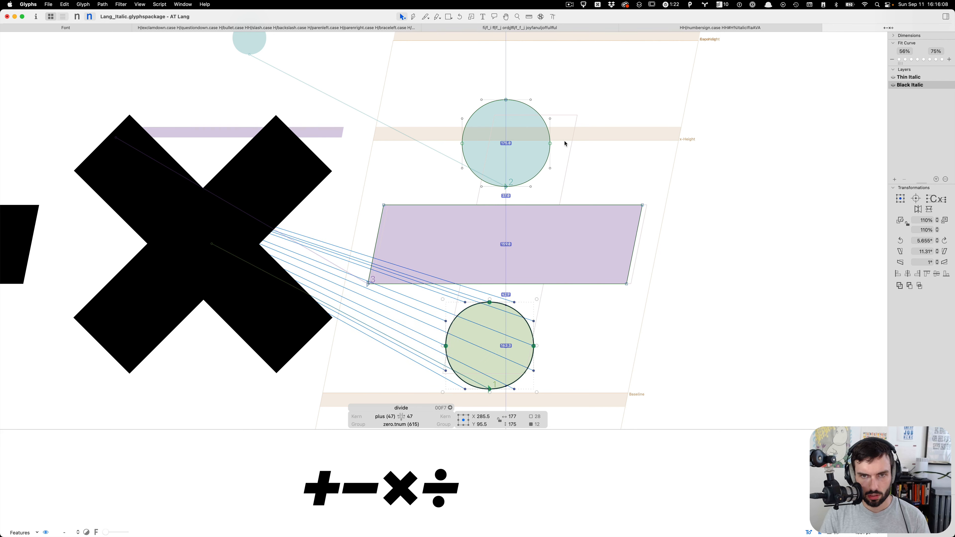
# Step: Add a vertical centered guide to the Black Italic divide glyph with the arrowtype guidelines script, and select the upper dot
pyautogui.doubleClick(556, 147)
pyautogui.click(302, 90)
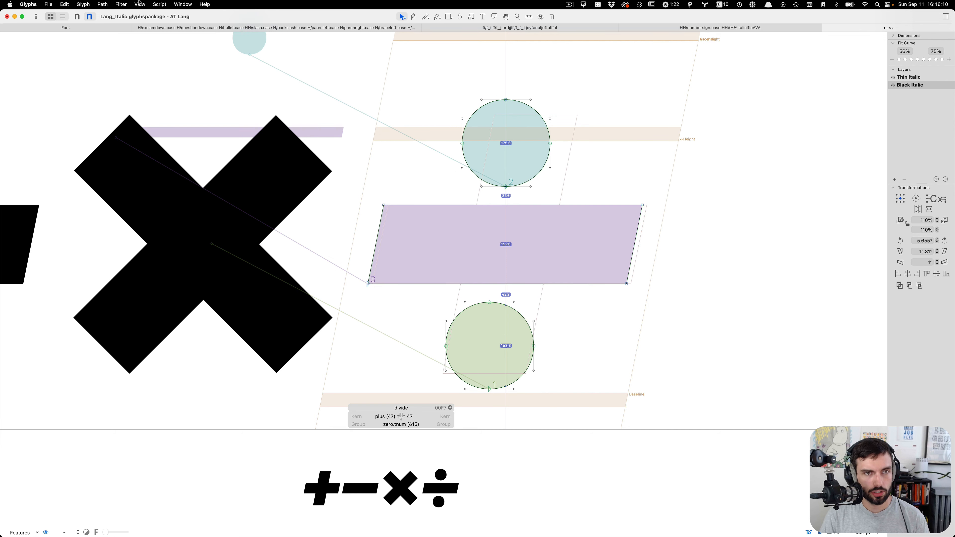
pyautogui.click(160, 5)
pyautogui.moveTo(188, 19)
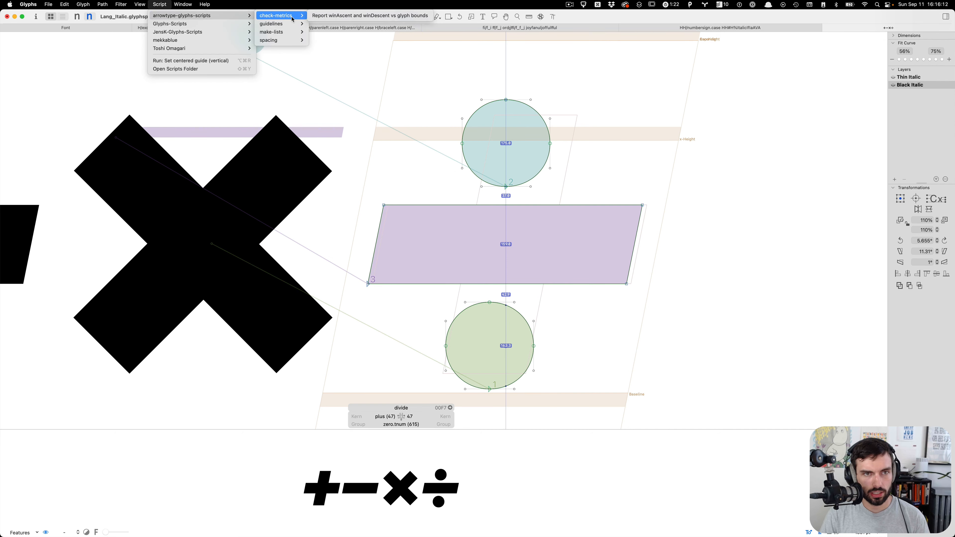
pyautogui.moveTo(280, 24)
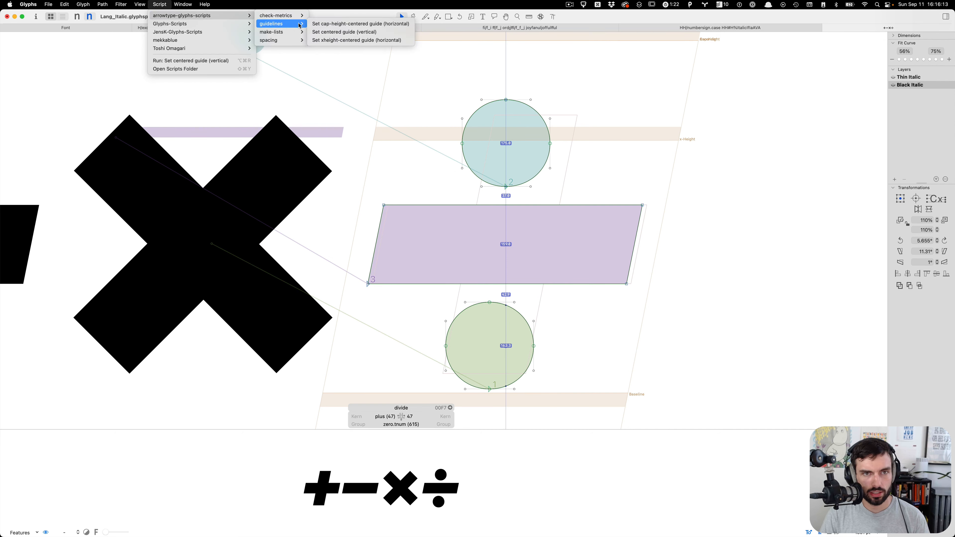
pyautogui.click(359, 34)
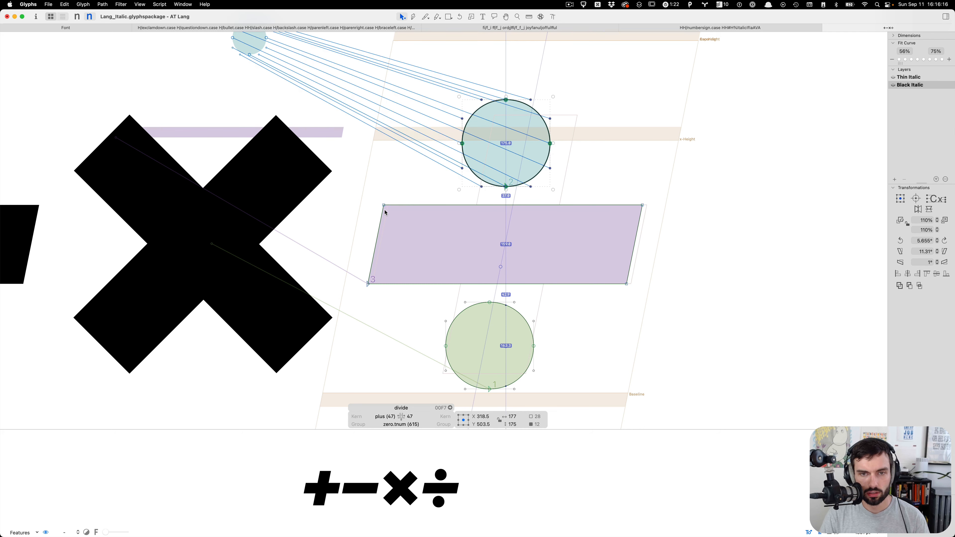
# Step: Shift the divide glyph's upper dot right to X 358.5 and its lower dot left to X 277.5 along the slanted guide
pyautogui.hotkey('shift', 'Right')
pyautogui.hotkey('shift', 'Right')
pyautogui.hotkey('shift', 'Right')
pyautogui.hotkey('shift', 'Right')
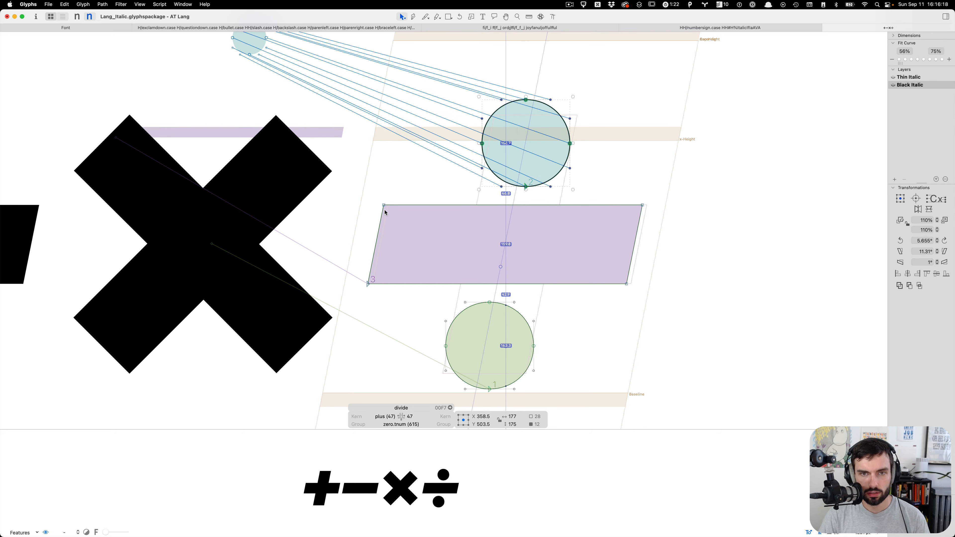
pyautogui.press('Right')
pyautogui.press('Left')
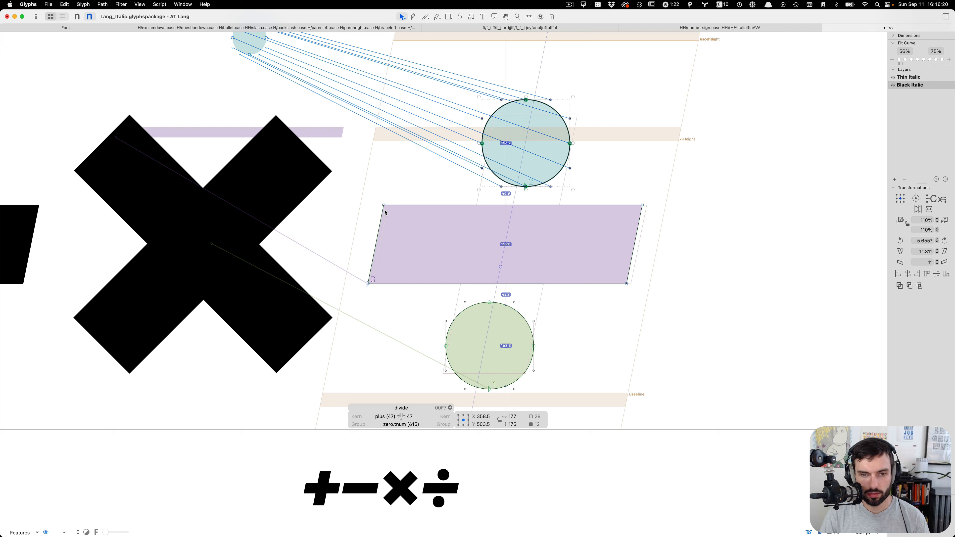
pyautogui.click(585, 349)
pyautogui.click(527, 330)
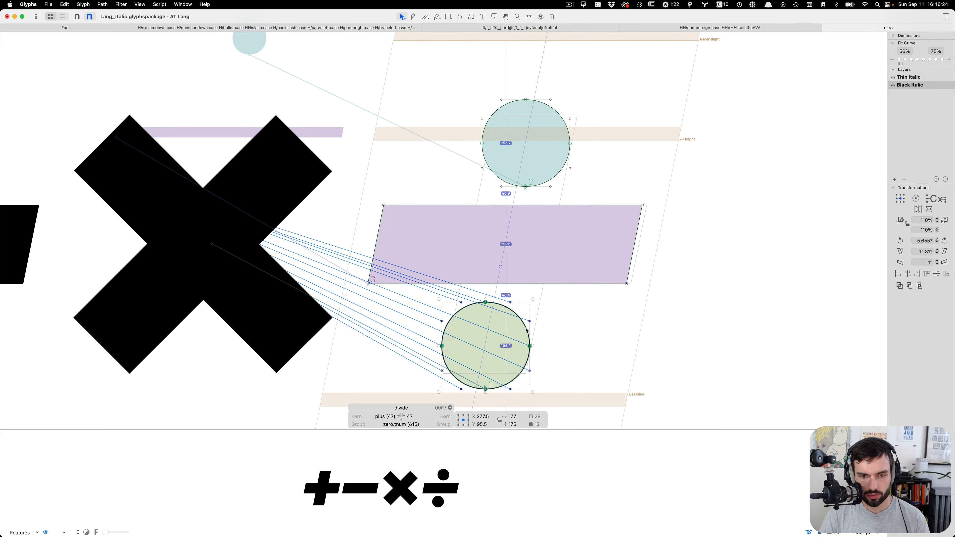
# Step: Compare the divide dots with a temporarily inserted period and lowercase i, and remove both characters from the text
pyautogui.write('t.')
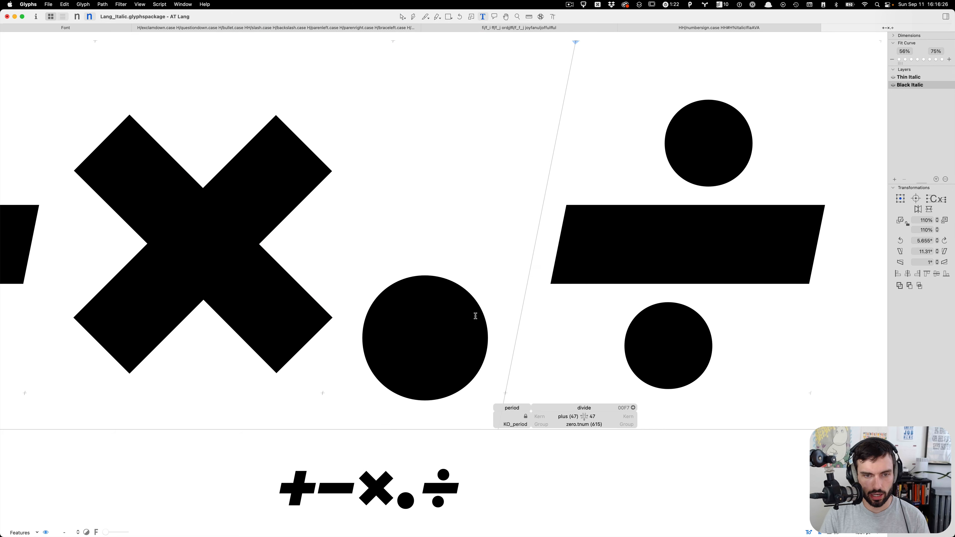
pyautogui.press('Escape')
pyautogui.scroll(-3, 513, 316)
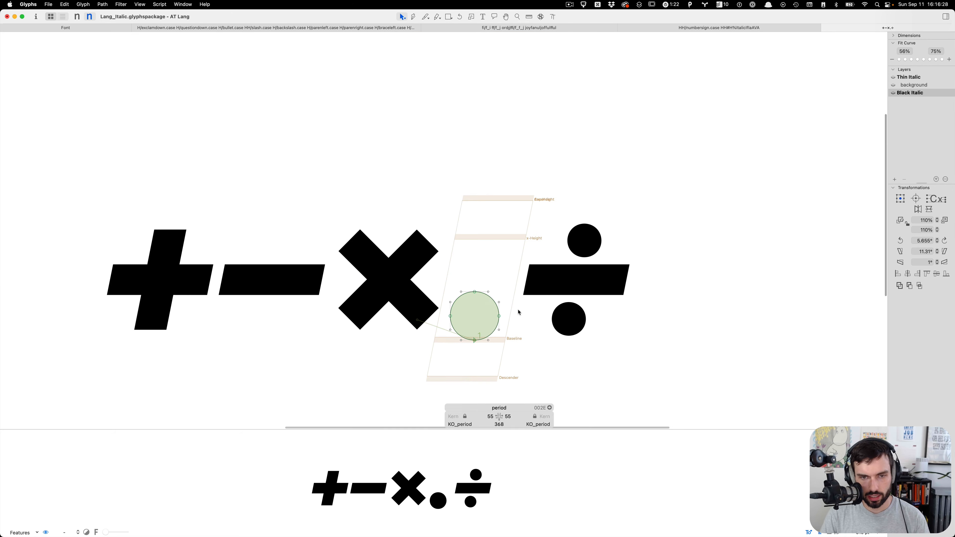
pyautogui.write('t')
pyautogui.write('i')
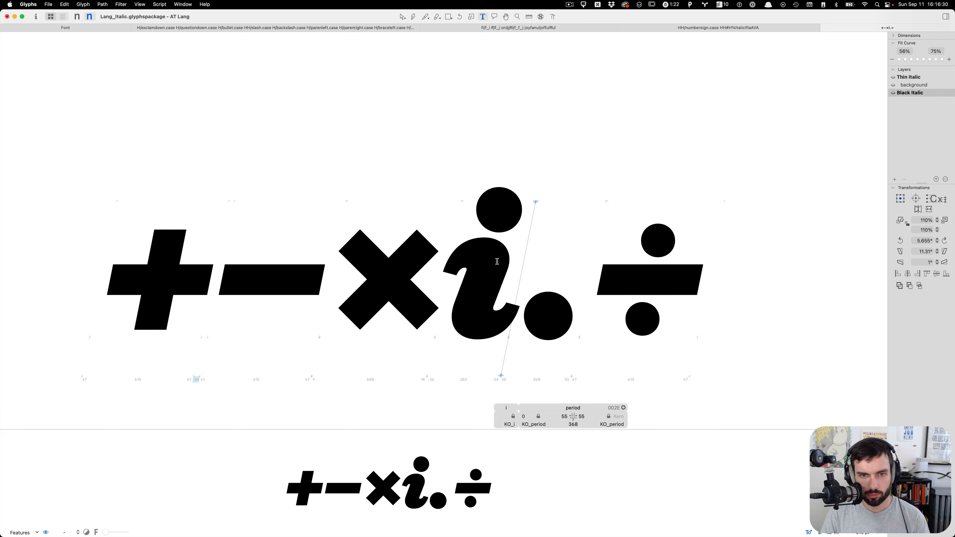
pyautogui.press('Left')
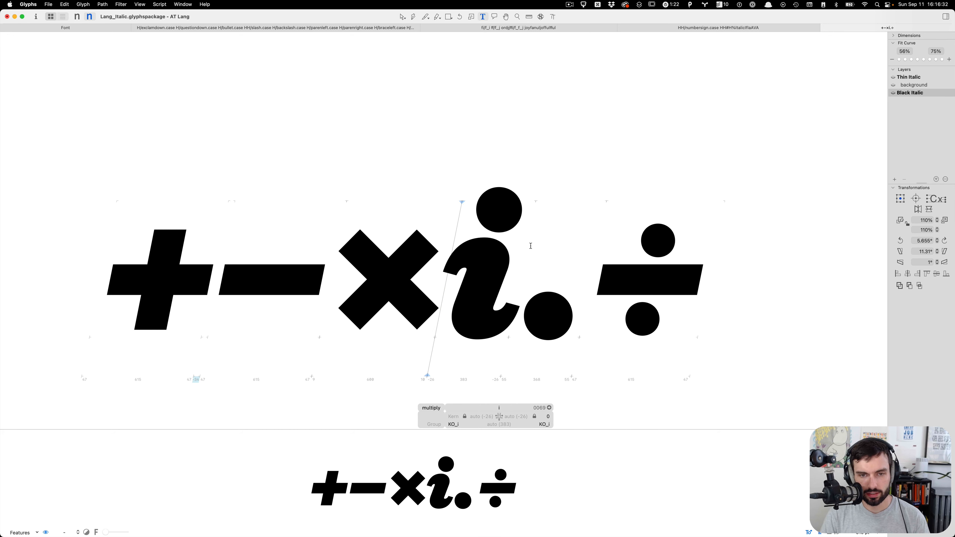
pyautogui.press('Delete')
pyautogui.press('Delete')
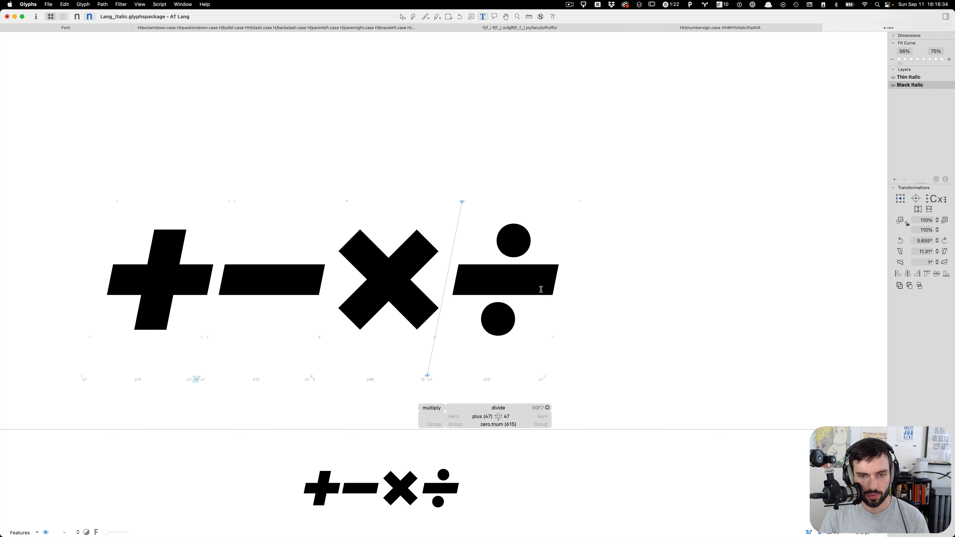
pyautogui.press('Escape')
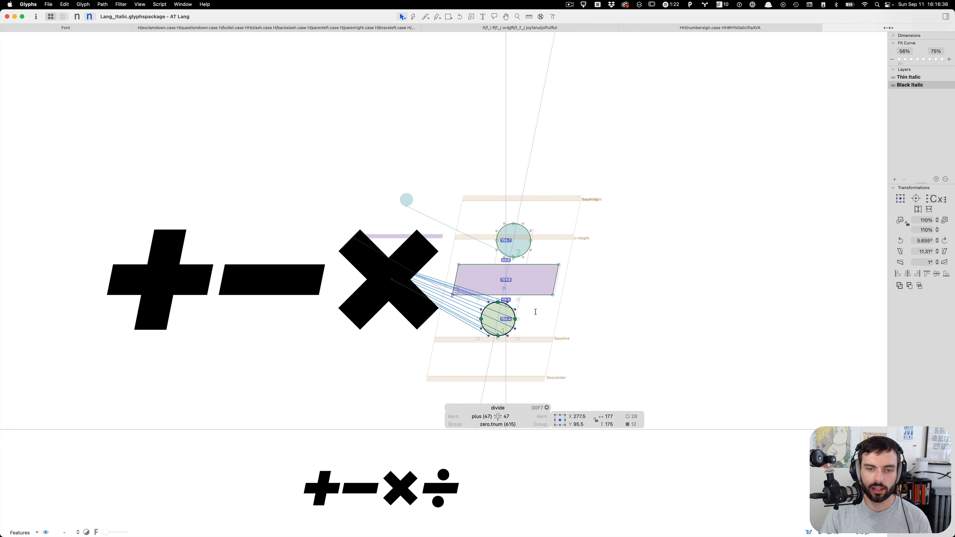
pyautogui.press('t')
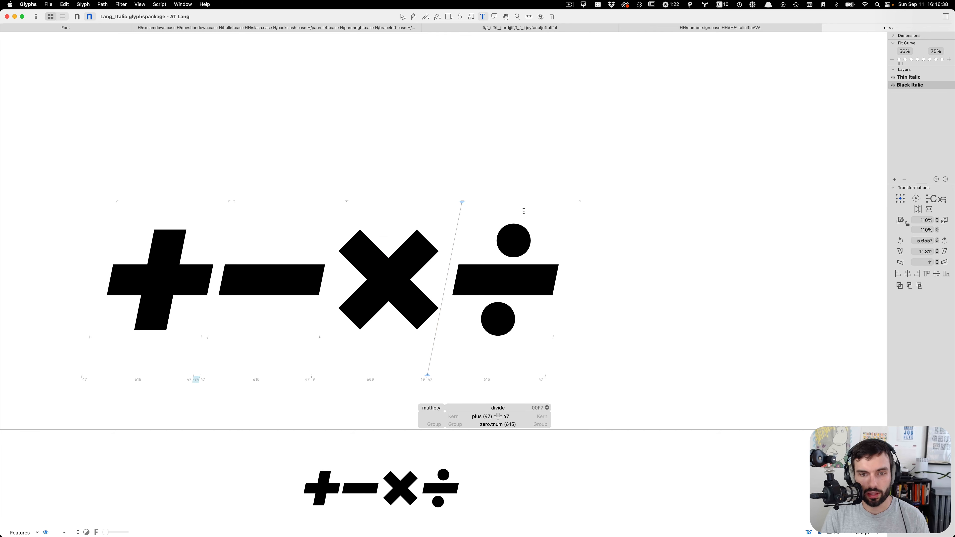
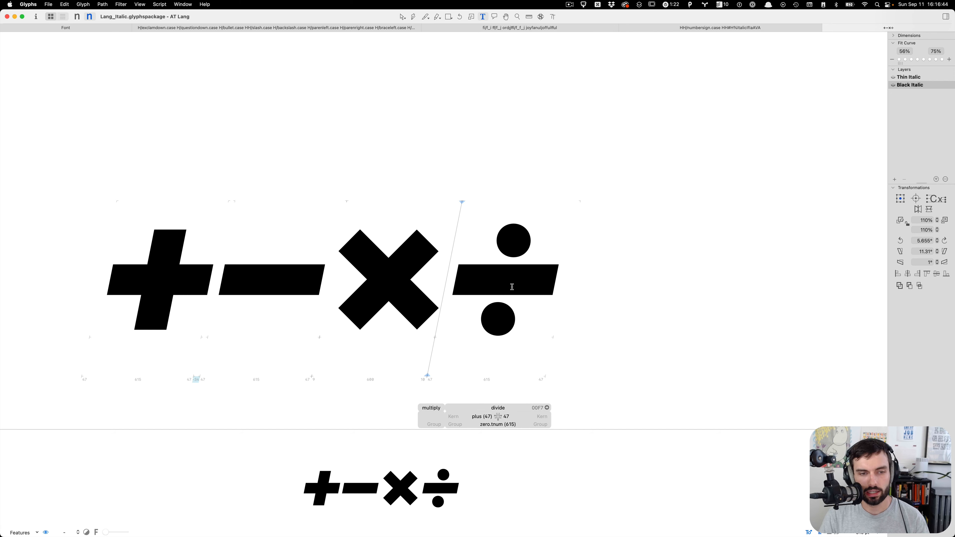
# Step: Copy the Black Italic multiply outline into its background layer and slant the copy by 11.31° as a reference
pyautogui.doubleClick(400, 289)
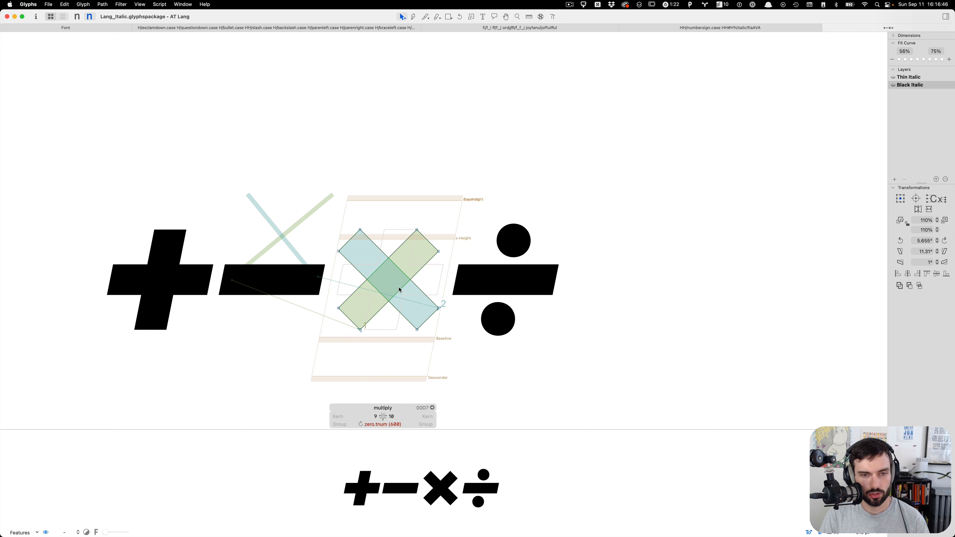
pyautogui.scroll(5, 343, 303)
pyautogui.press('super+a')
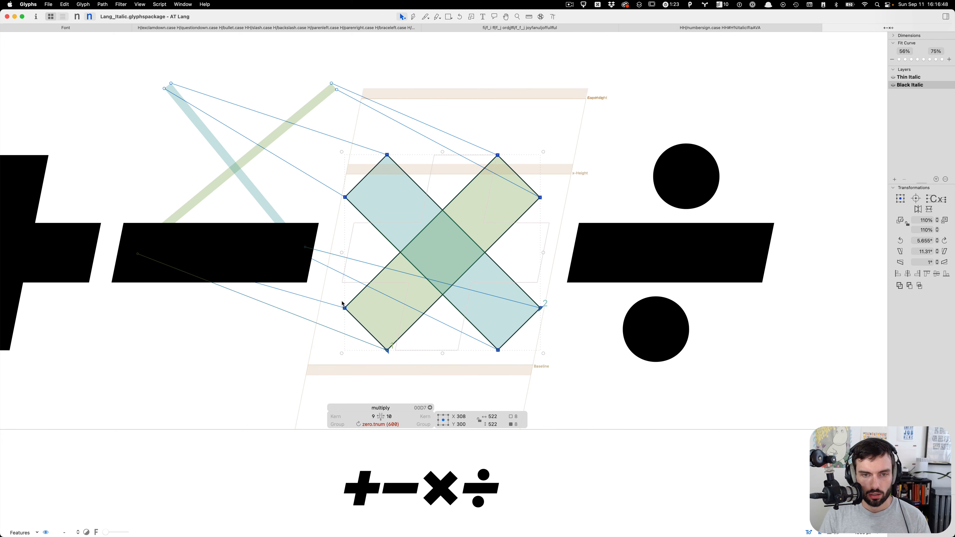
pyautogui.press('super+b')
pyautogui.press('super+a')
pyautogui.press('super+v')
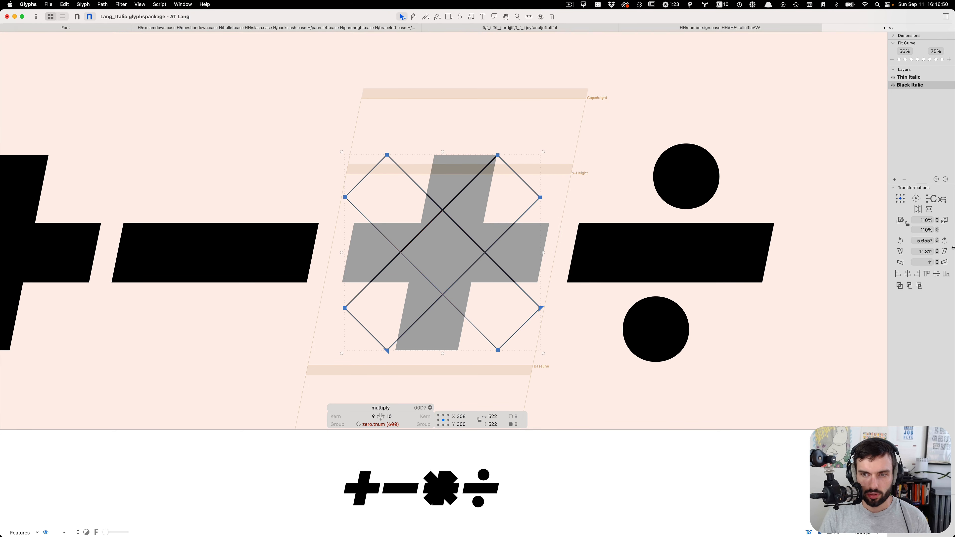
pyautogui.click(945, 252)
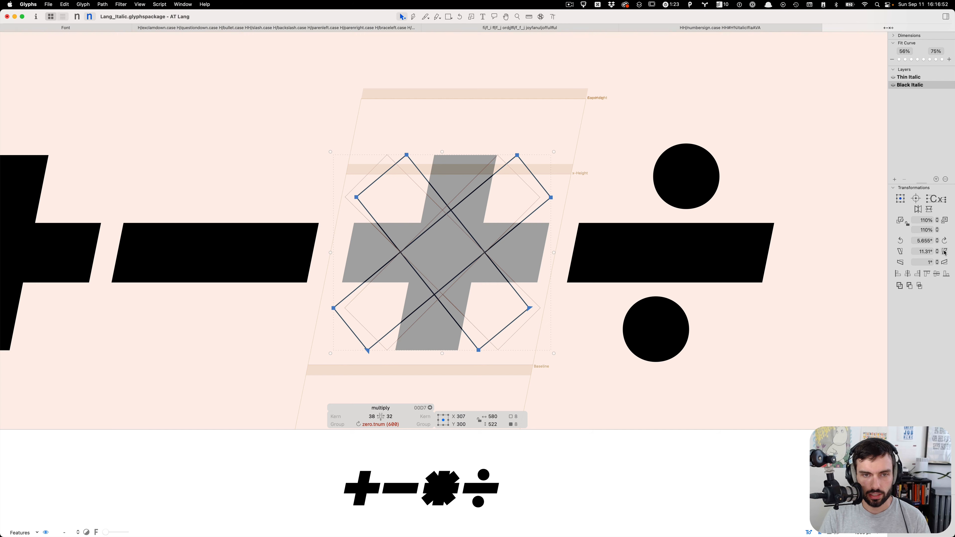
# Step: Return to the multiply glyph's foreground and rotate the whole cross 5.655° clockwise
pyautogui.press('super+b')
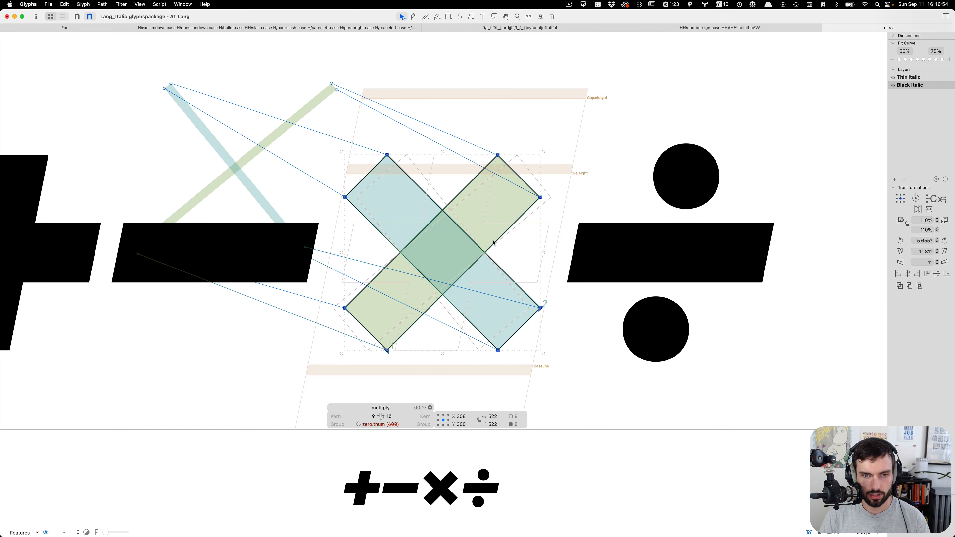
pyautogui.click(945, 240)
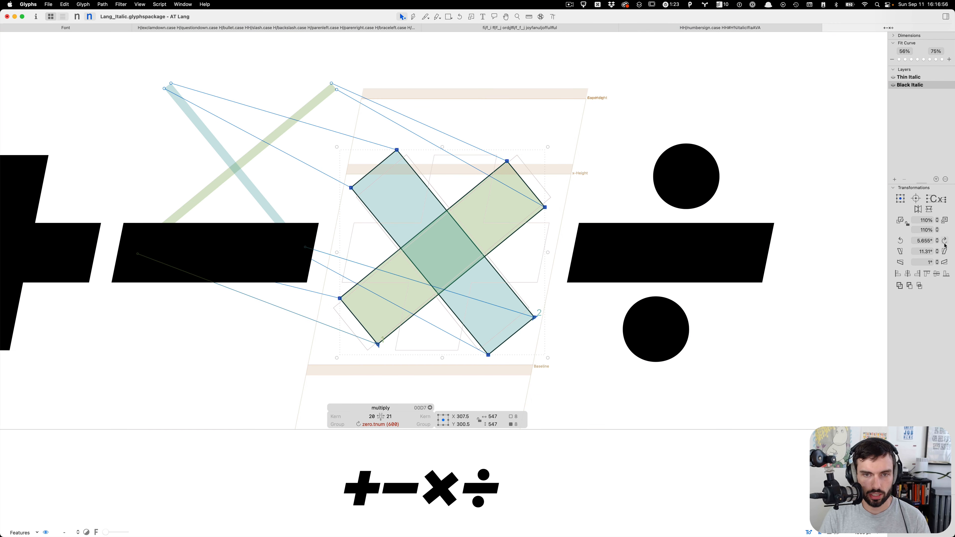
pyautogui.scroll(2, 521, 163)
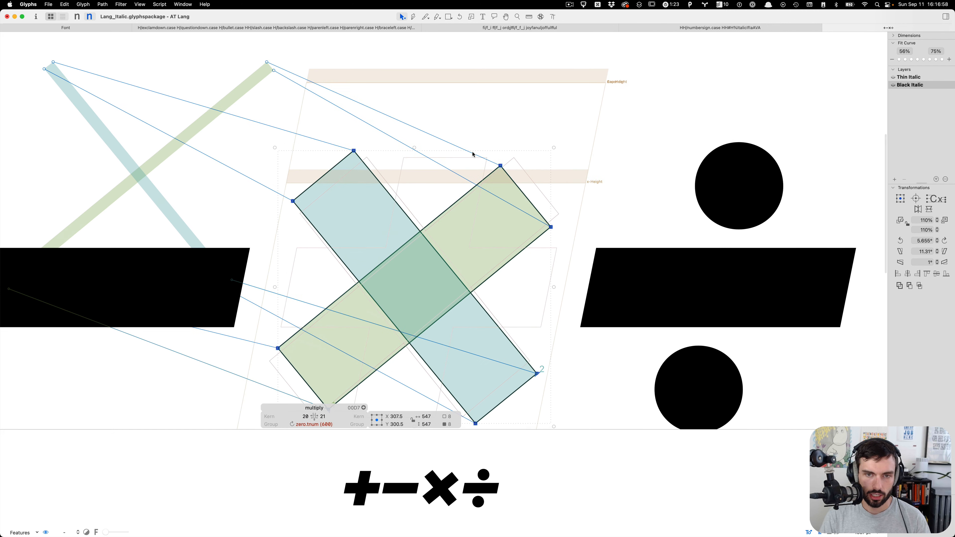
# Step: Lengthen the multiply cross's rising stroke at both ends and shorten its falling stroke at both ends to match the slanted background reference's height
pyautogui.moveTo(473, 152); pyautogui.dragTo(584, 261)
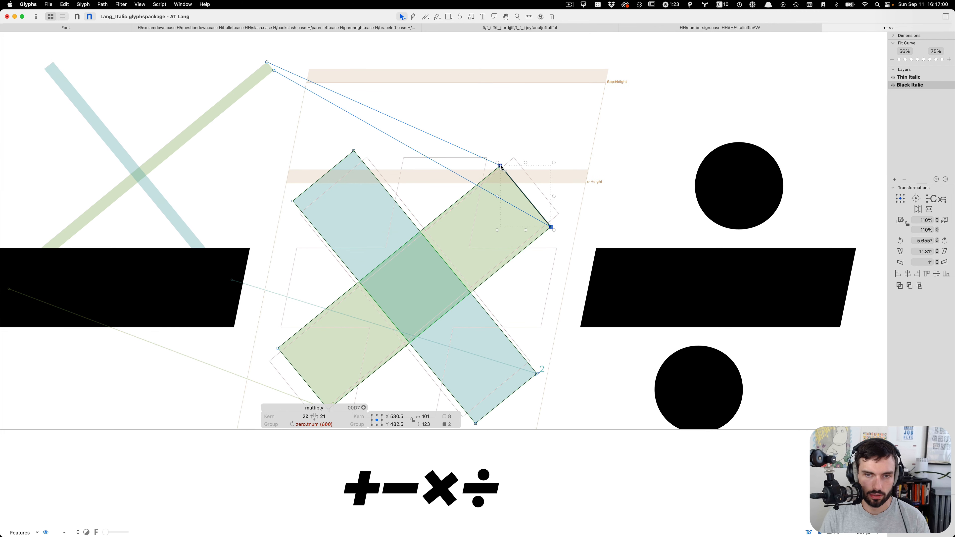
pyautogui.moveTo(503, 169); pyautogui.dragTo(512, 161)
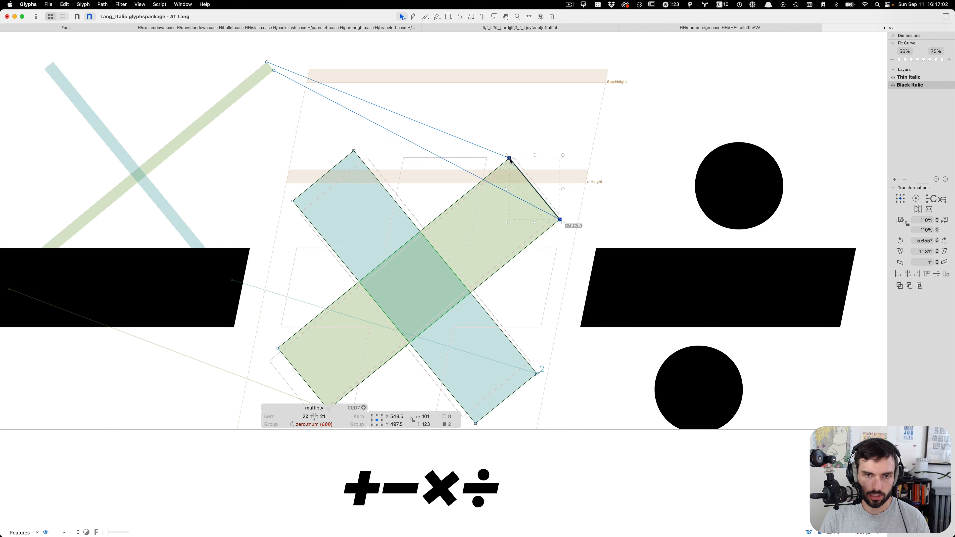
pyautogui.moveTo(368, 135); pyautogui.dragTo(266, 226)
pyautogui.moveTo(357, 155); pyautogui.dragTo(361, 159)
pyautogui.scroll(-2, 361, 378)
pyautogui.moveTo(258, 290); pyautogui.dragTo(319, 382)
pyautogui.press('super+z')
pyautogui.click(481, 394)
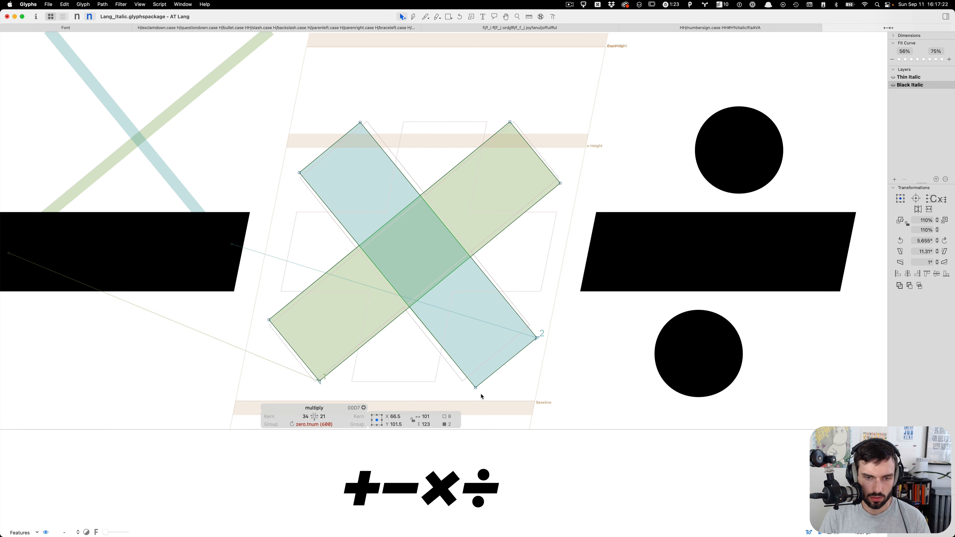
pyautogui.moveTo(475, 387); pyautogui.dragTo(470, 382)
# Step: Insert 88 before and after the multiply sign in the sample text
pyautogui.press('t')
pyautogui.scroll(-5, 475, 337)
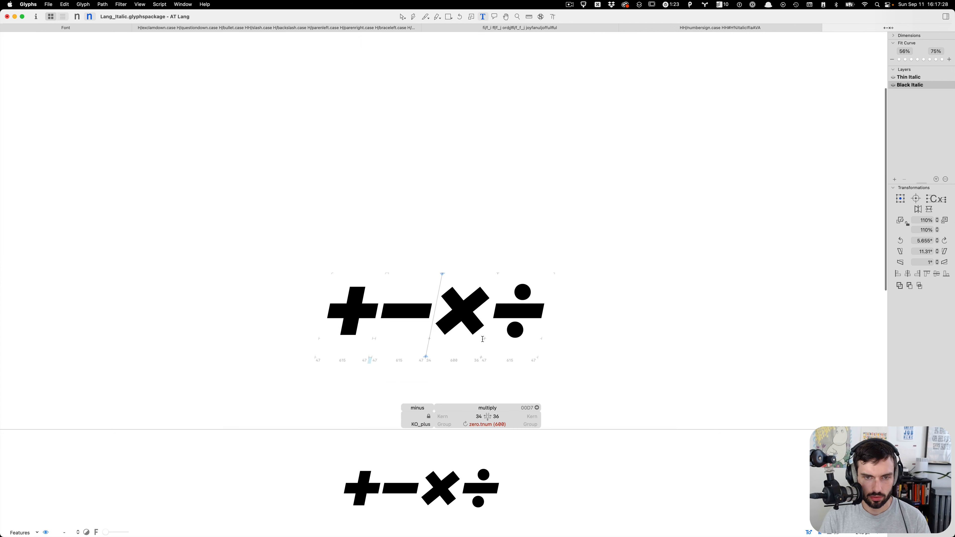
pyautogui.scroll(5, 471, 322)
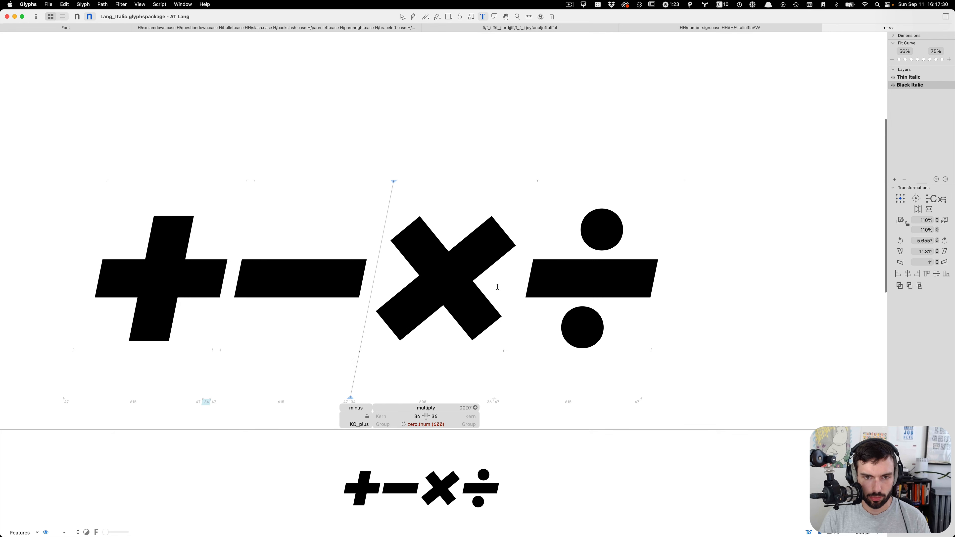
pyautogui.write('88×')
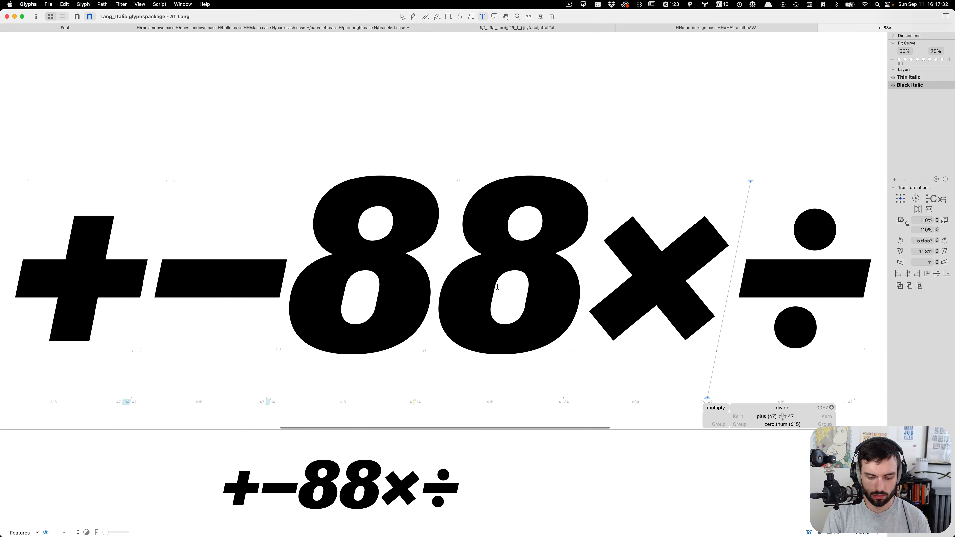
pyautogui.write('88')
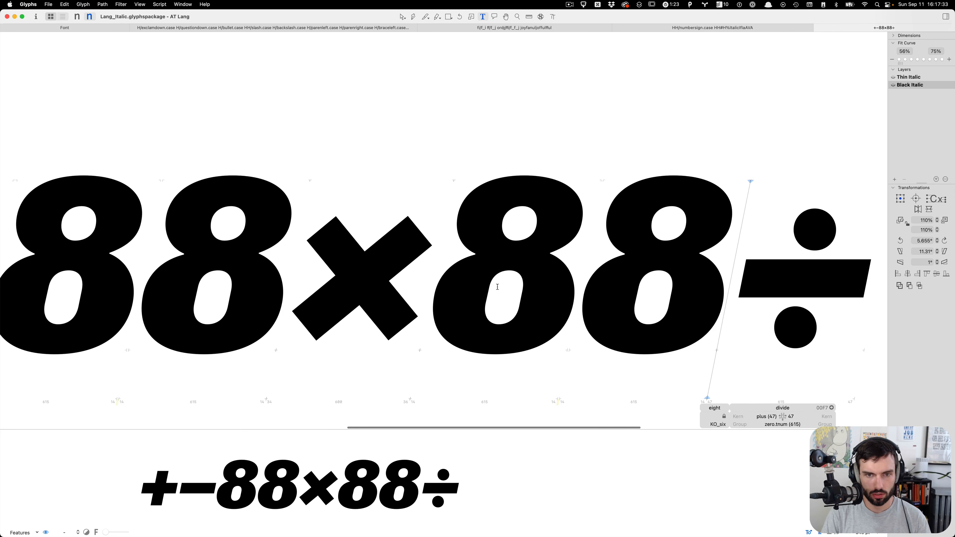
# Step: Adjust the multiply's rising stroke, placing its rightmost corner at X 597, Y 440 and its leftmost corner at X 19, Y 160
pyautogui.doubleClick(358, 277)
pyautogui.scroll(5, 376, 293)
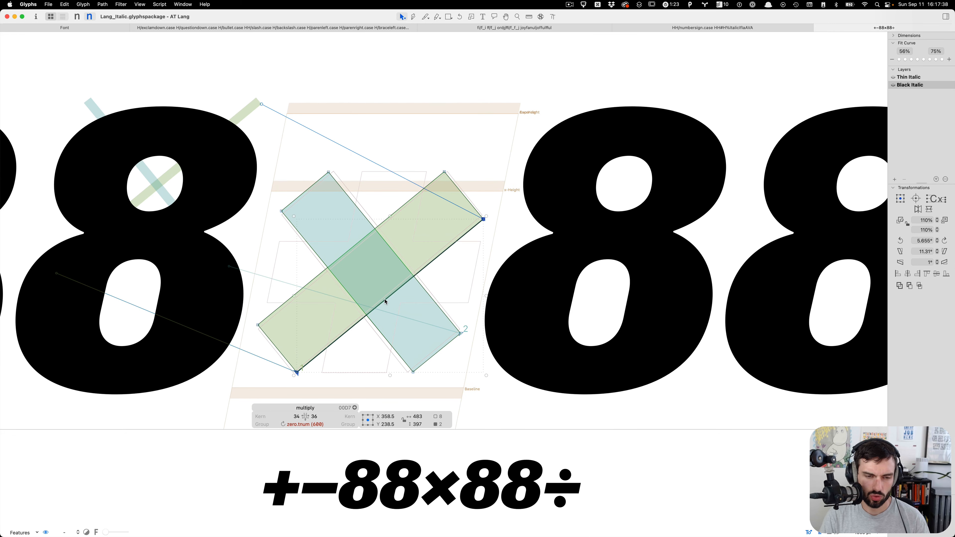
pyautogui.click(478, 250)
pyautogui.scroll(1, 478, 250)
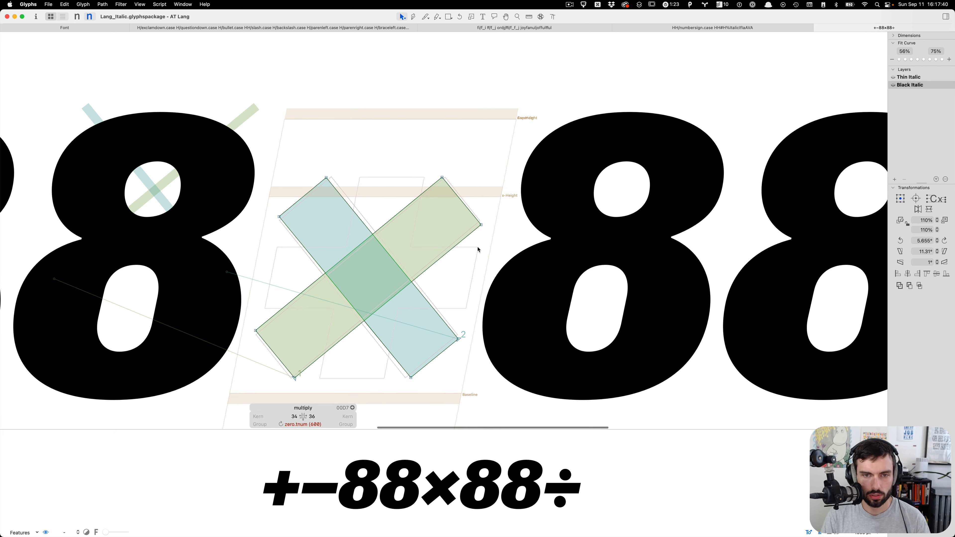
pyautogui.click(480, 223)
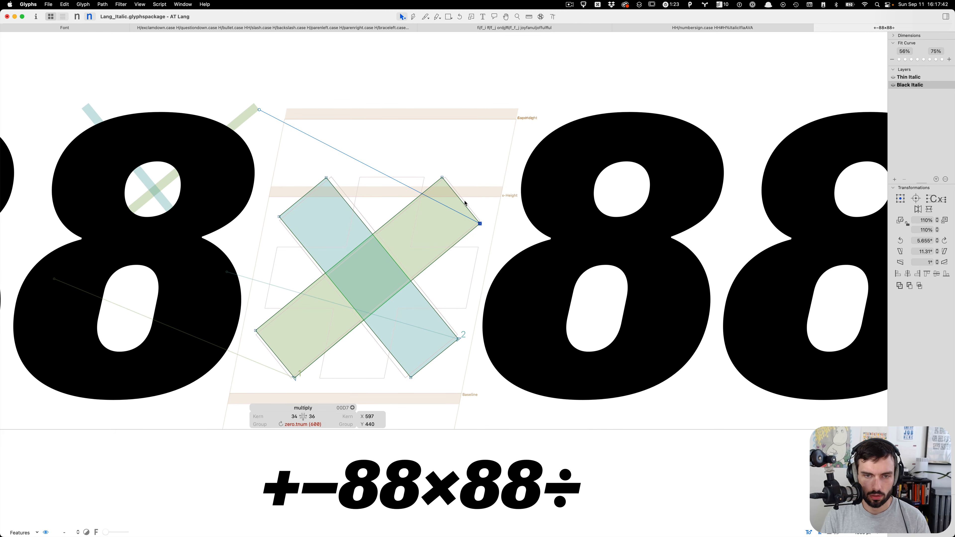
pyautogui.moveTo(278, 344); pyautogui.dragTo(225, 310)
pyautogui.press('Down')
pyautogui.press('Down')
pyautogui.press('Down')
pyautogui.press('Right')
pyautogui.press('Right')
pyautogui.press('Right')
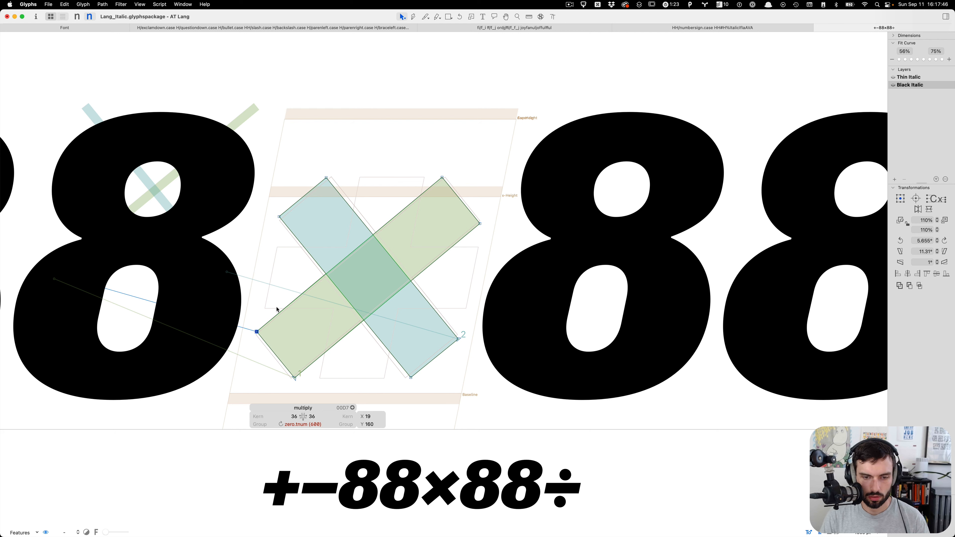
# Step: Nudge the falling stroke's lower end down to level the multiply cross's two bottom points
pyautogui.moveTo(441, 392); pyautogui.dragTo(150, 360)
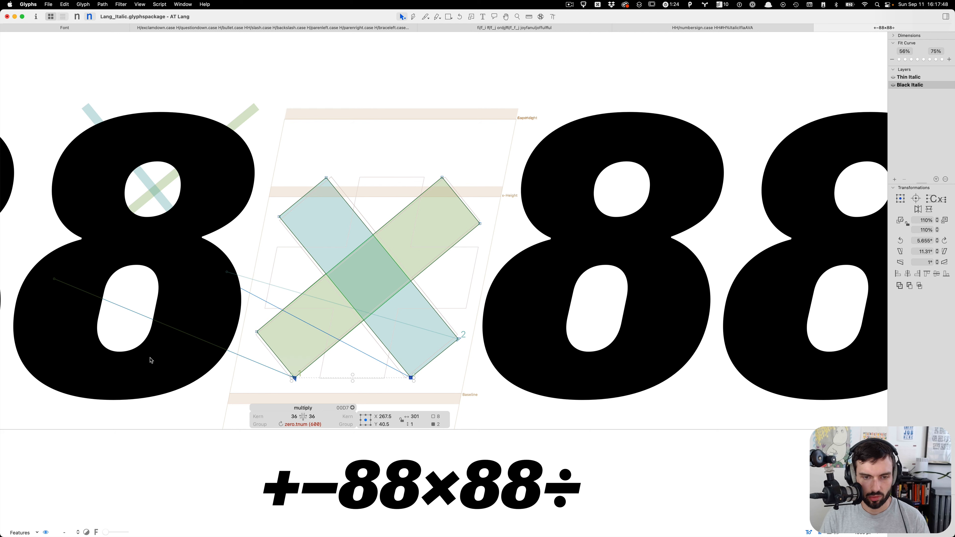
pyautogui.moveTo(481, 319); pyautogui.dragTo(391, 402)
pyautogui.moveTo(453, 402); pyautogui.dragTo(209, 369)
pyautogui.moveTo(507, 329); pyautogui.dragTo(351, 419)
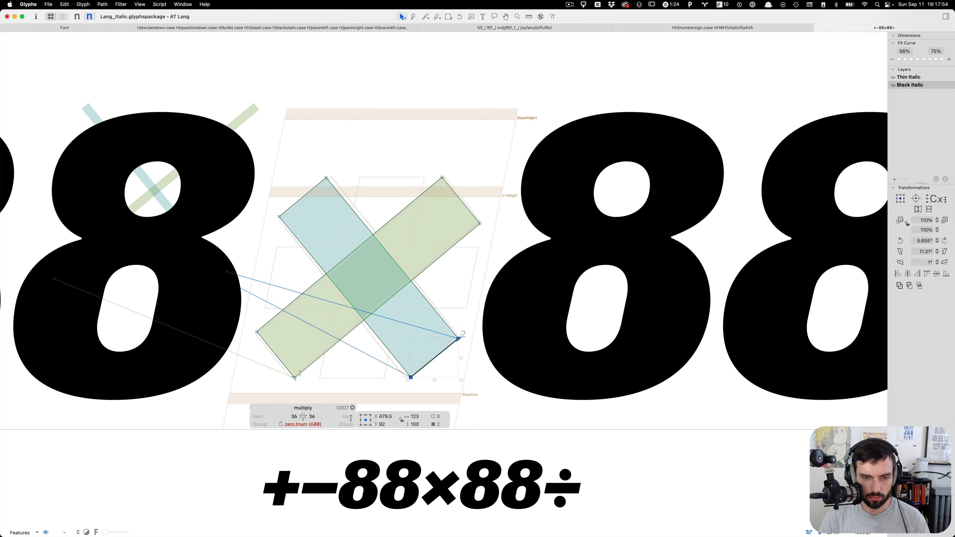
pyautogui.press('Down')
pyautogui.press('Down')
# Step: Nudge the rising stroke's upper end until the multiply cross's two top points sit level at Y 559, and save the file
pyautogui.moveTo(532, 149); pyautogui.dragTo(398, 278)
pyautogui.press('Down')
pyautogui.press('Up')
pyautogui.press('Up')
pyautogui.press('Up')
pyautogui.press('Up')
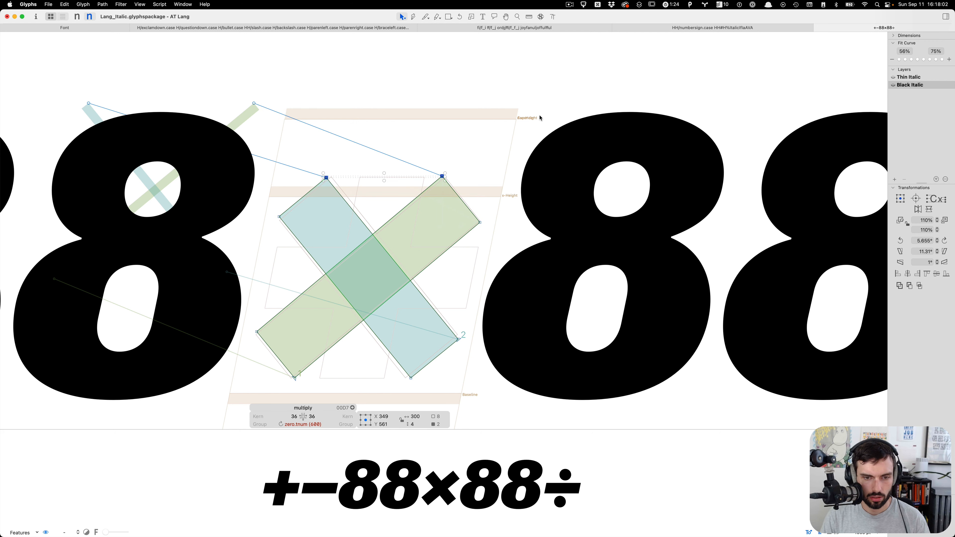
pyautogui.moveTo(538, 119); pyautogui.dragTo(411, 249)
pyautogui.press('Down')
pyautogui.press('Down')
pyautogui.press('Down')
pyautogui.press('Down')
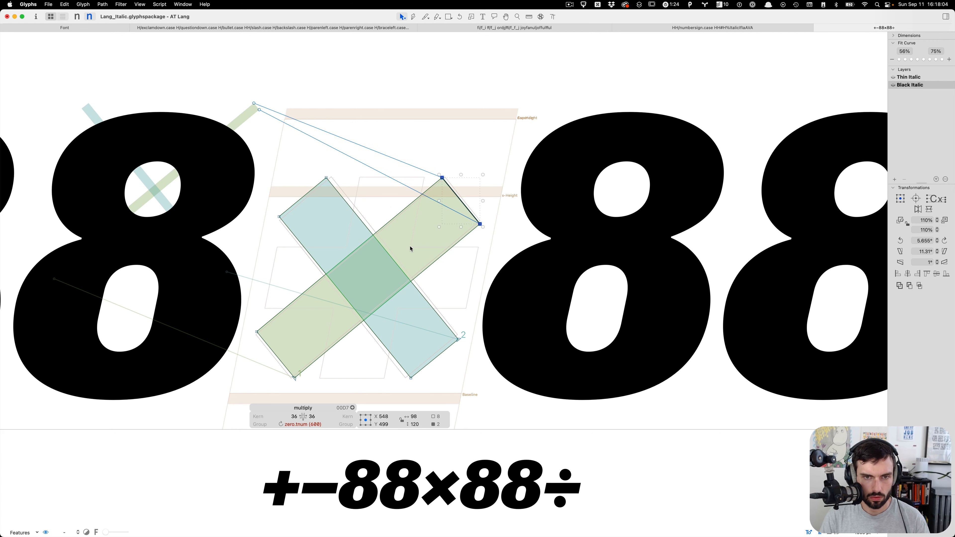
pyautogui.moveTo(464, 148); pyautogui.dragTo(279, 196)
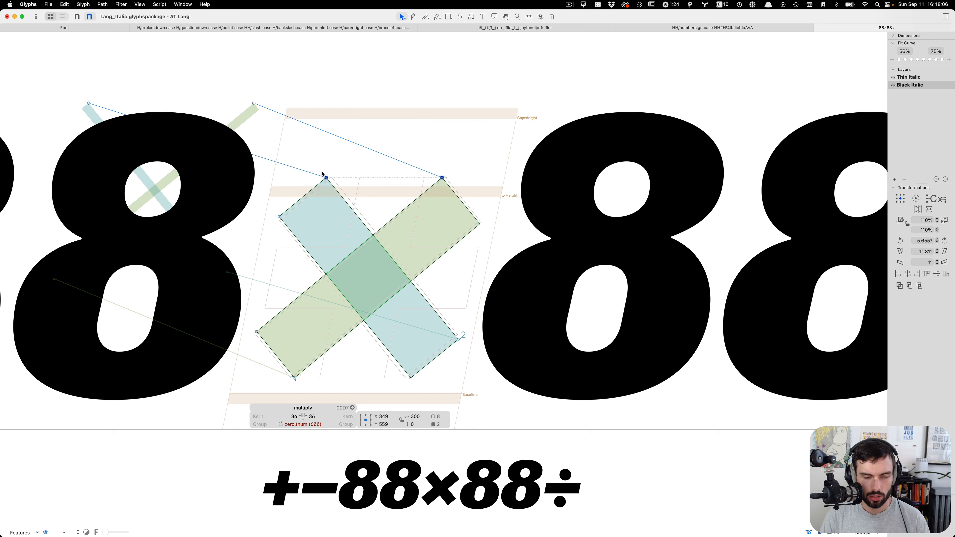
pyautogui.click(510, 191)
pyautogui.press('super+s')
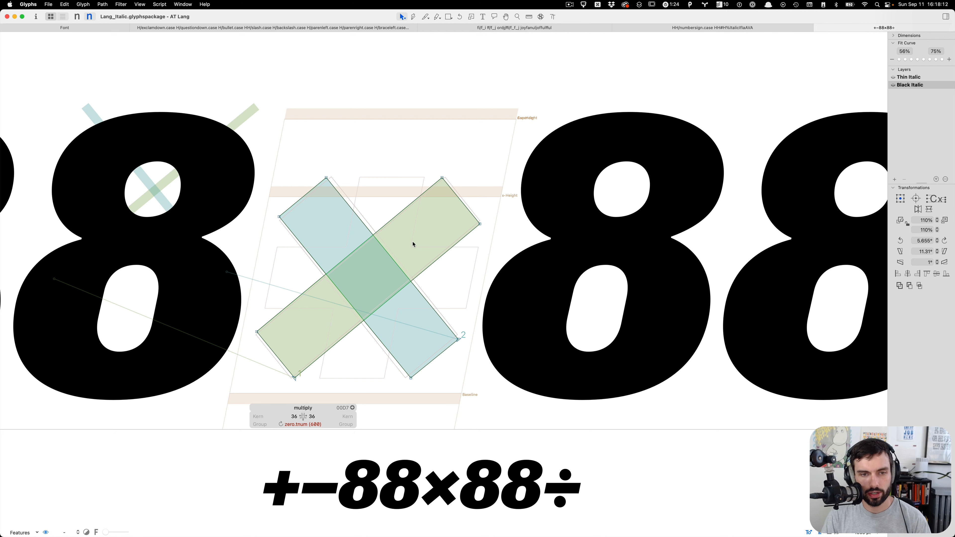
# Step: Examine the Black Italic multiply sign's size, weight and spacing beside the eights at several magnifications
pyautogui.press('t')
pyautogui.press('super+0')
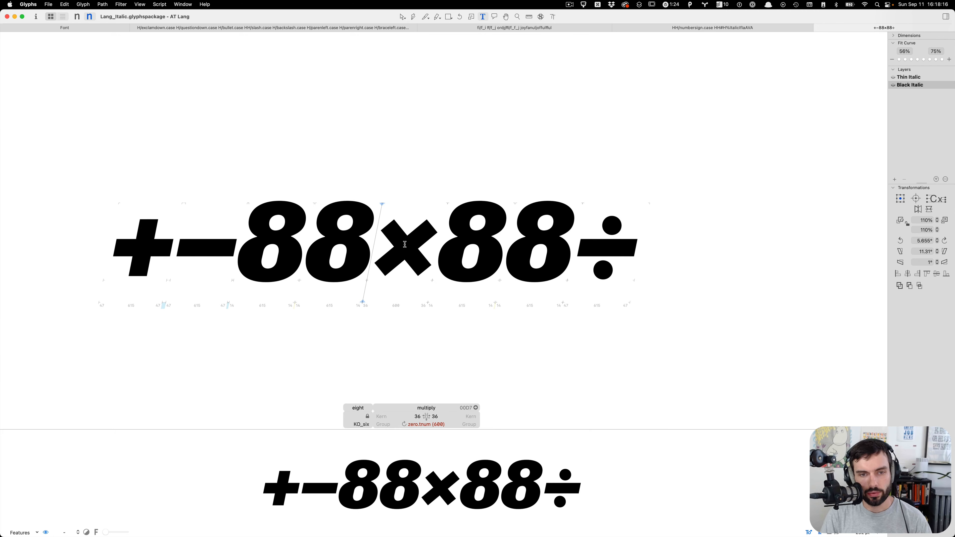
pyautogui.scroll(3, 404, 245)
pyautogui.doubleClick(412, 273)
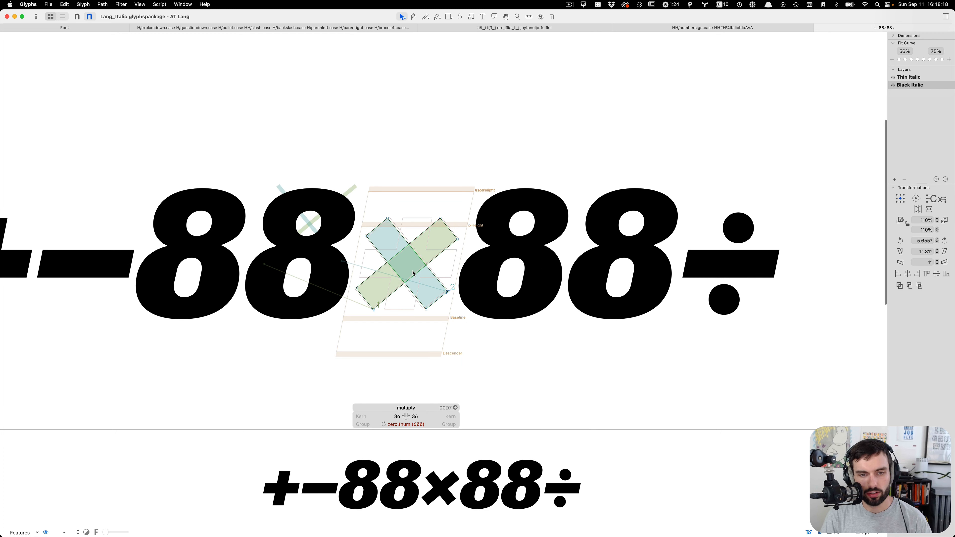
pyautogui.scroll(3, 413, 274)
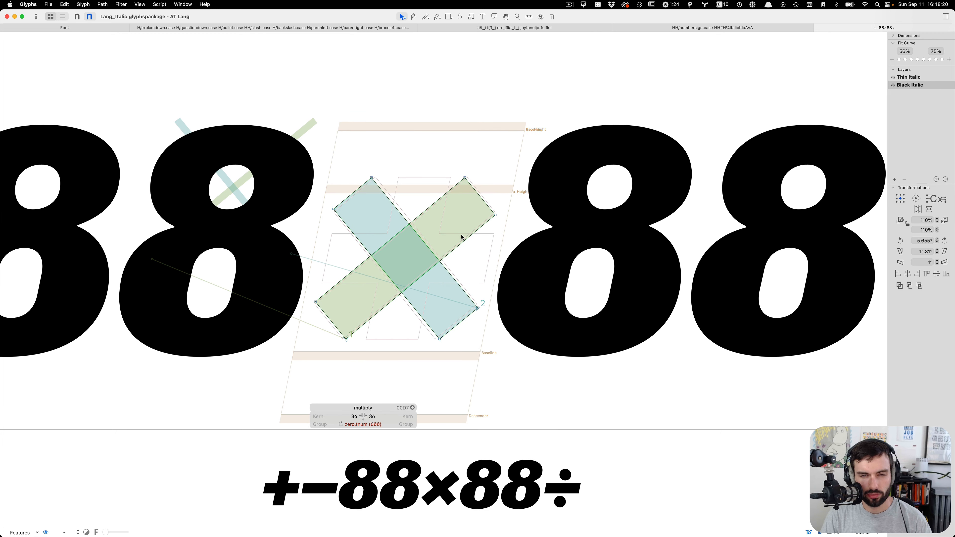
pyautogui.press('t')
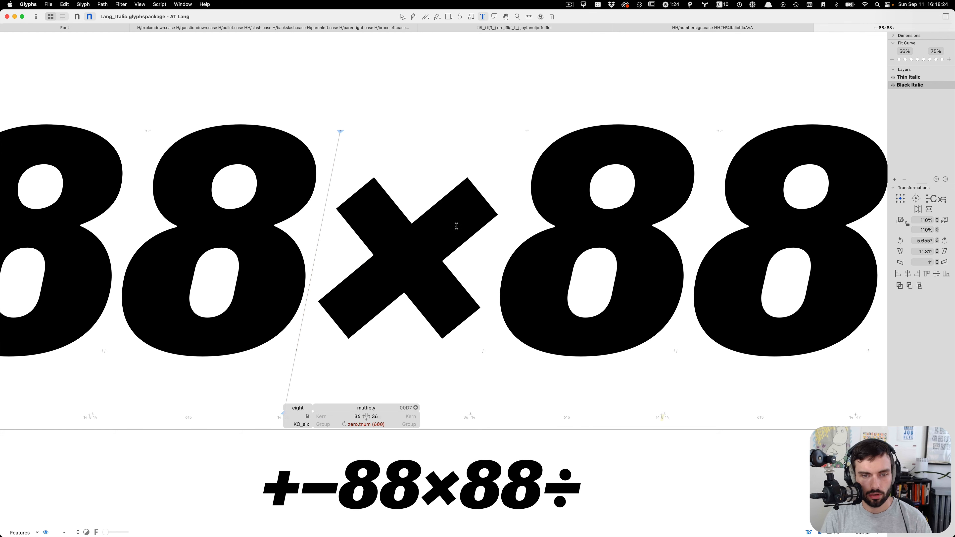
pyautogui.scroll(-5, 457, 226)
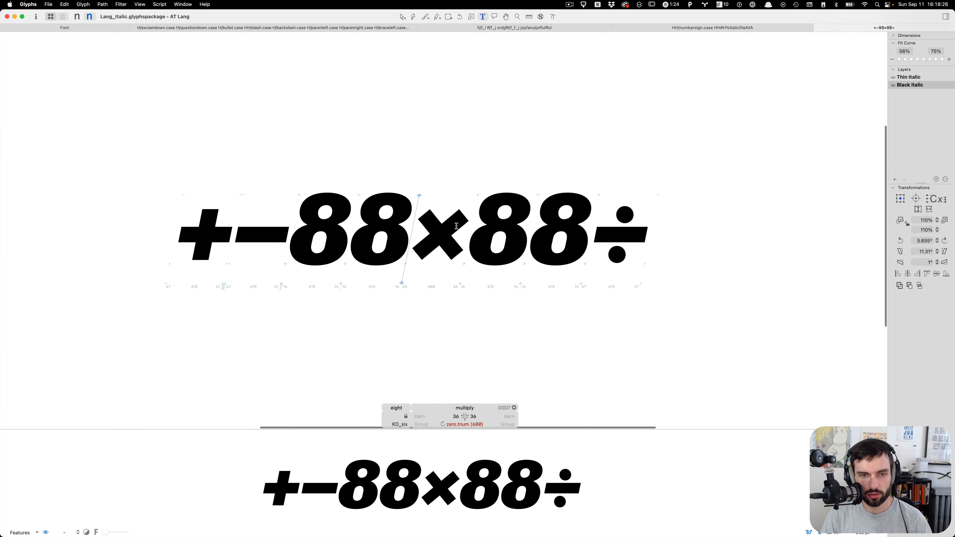
pyautogui.scroll(5, 456, 226)
# Step: Update the multiply glyph's metrics to the zero.tnum width of 615 and save the file
pyautogui.press('super+s')
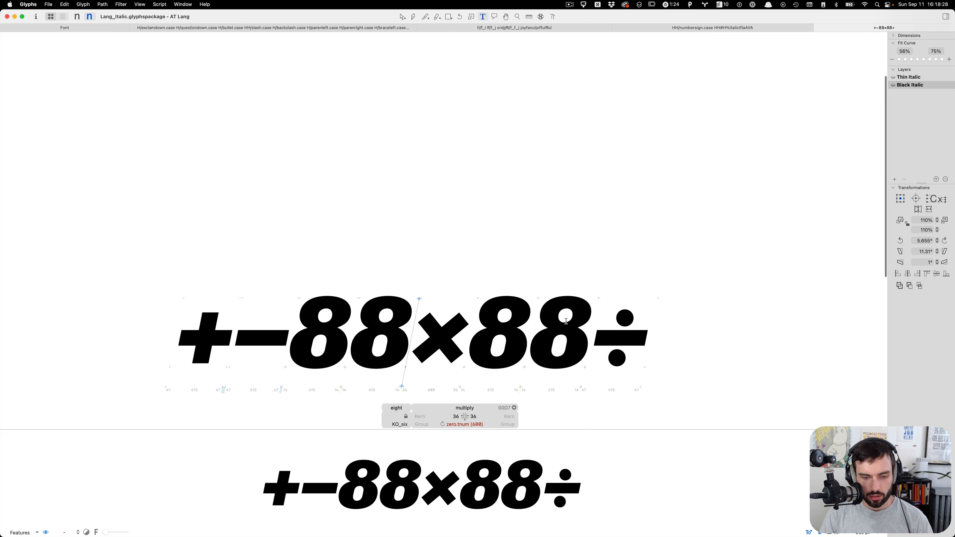
pyautogui.press('ctrl+super+m')
pyautogui.press('super+s')
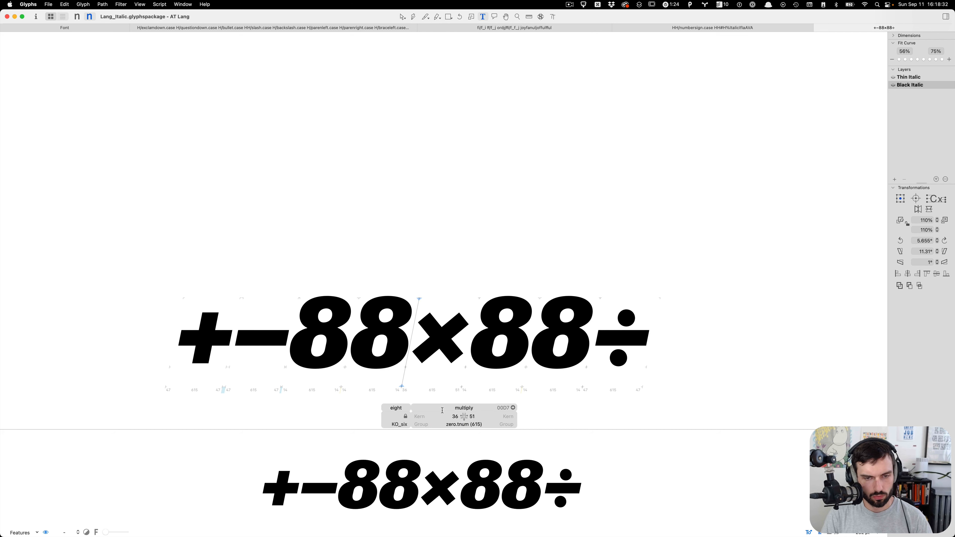
pyautogui.scroll(3, 433, 382)
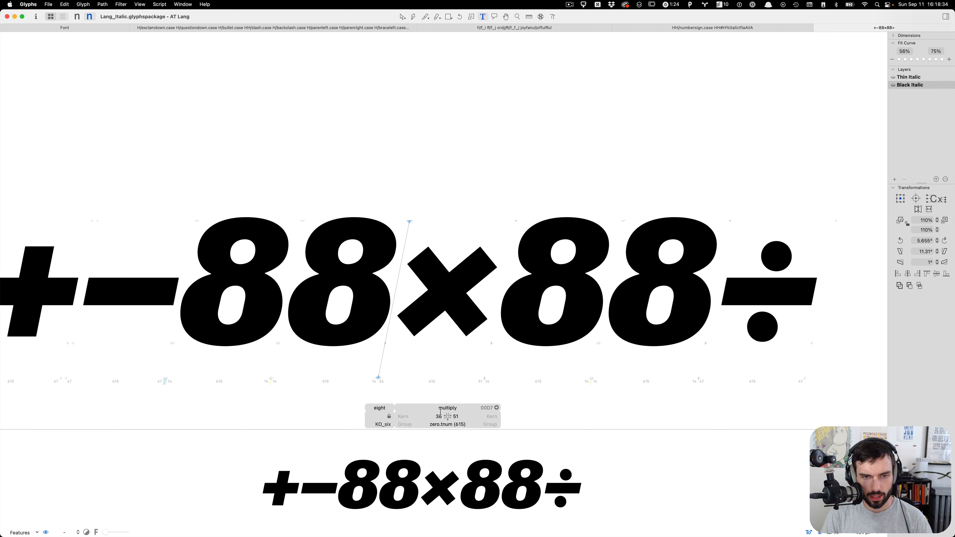
# Step: Center the Black Italic multiply in its fixed width with sidebearings of 44 and 43
pyautogui.press('ctrl+super+Right')
pyautogui.press('ctrl+super+Right')
pyautogui.press('ctrl+super+Right')
pyautogui.press('ctrl+super+Right')
pyautogui.press('ctrl+super+Right')
pyautogui.press('ctrl+super+Right')
pyautogui.press('ctrl+super+Right')
pyautogui.press('ctrl+super+Right')
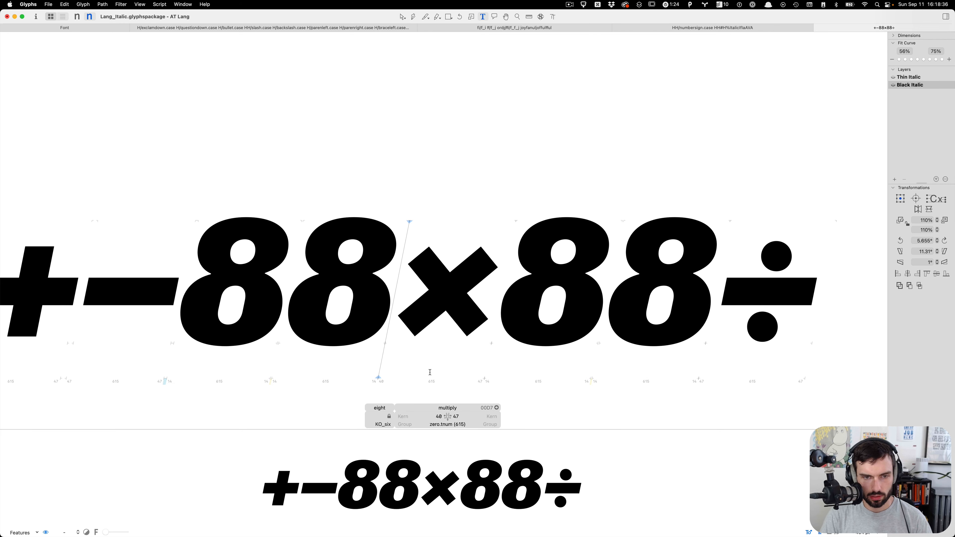
# Step: Insert a capital H on each side of the multiply sign and return the text cursor to the multiply glyph
pyautogui.write('H')
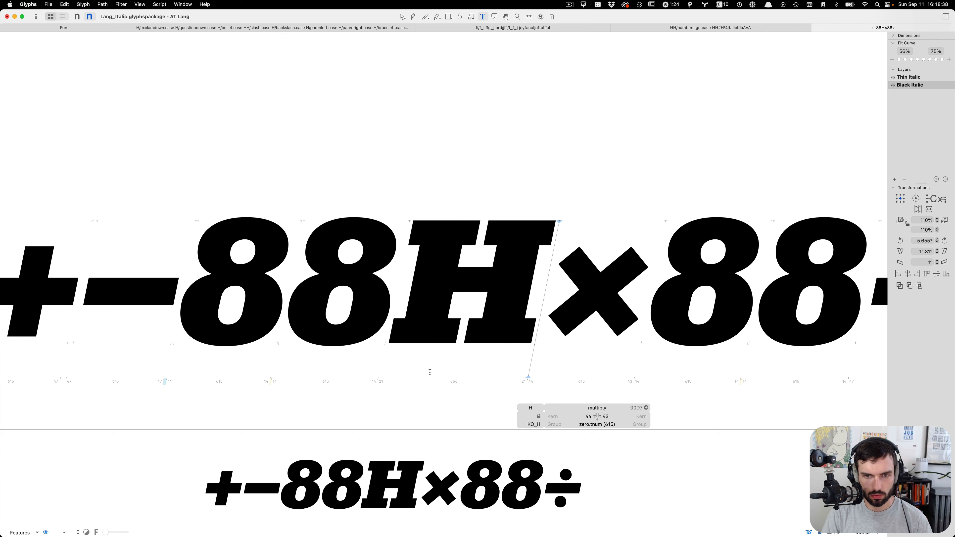
pyautogui.press('Right')
pyautogui.write('J')
pyautogui.press('BackSpace')
pyautogui.write('H')
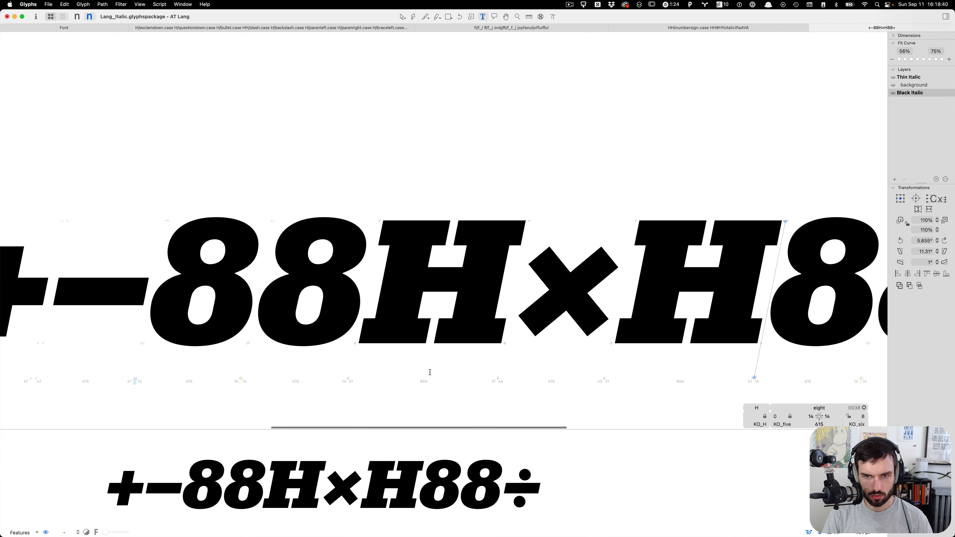
pyautogui.press('Left')
pyautogui.press('Left')
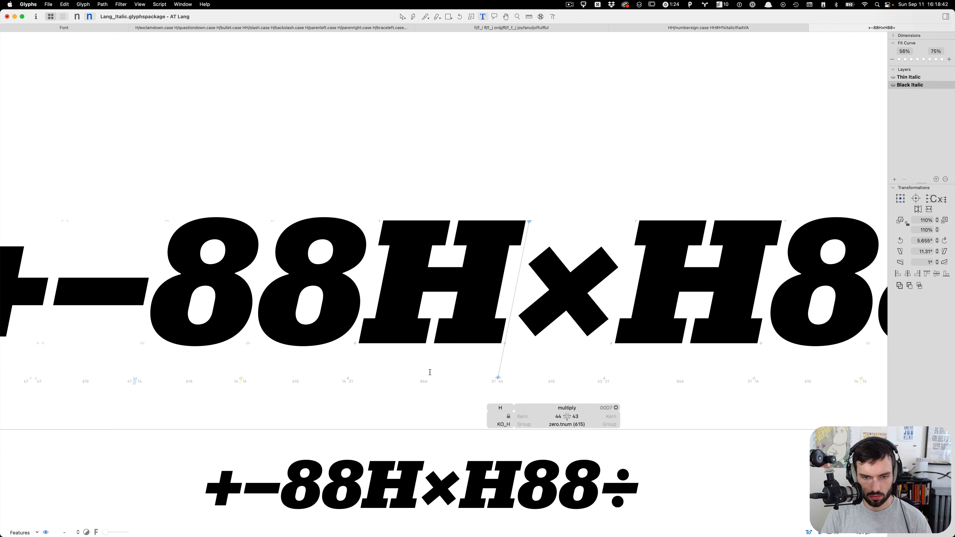
# Step: Shift the Black Italic multiply left within its width to sidebearings of 38 and 49
pyautogui.hotkey('ctrl', 'Left')
pyautogui.hotkey('ctrl', 'Left')
pyautogui.hotkey('ctrl', 'Left')
pyautogui.hotkey('ctrl', 'Left')
pyautogui.hotkey('ctrl', 'Left')
pyautogui.hotkey('ctrl', 'Left')
pyautogui.hotkey('ctrl', 'Right')
pyautogui.hotkey('ctrl', 'Left')
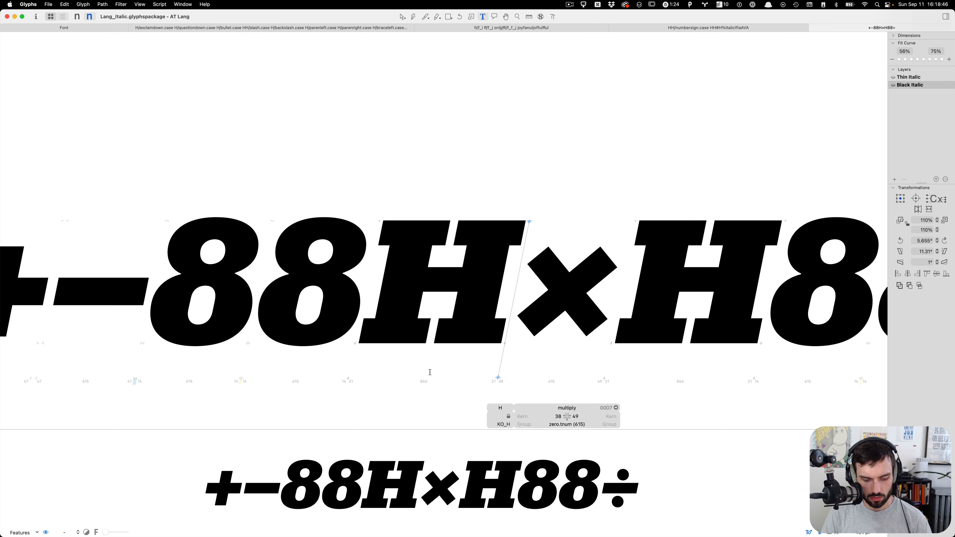
# Step: Shift the Thin Italic multiply right within its width to sidebearings of 72 and 83
pyautogui.press('super+1')
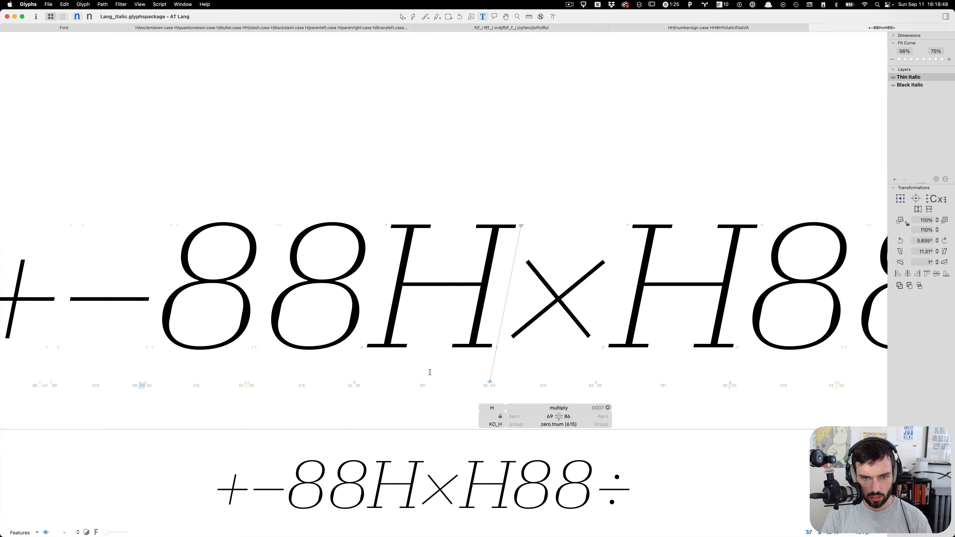
pyautogui.hotkey('ctrl', 'Right')
pyautogui.hotkey('ctrl', 'Right')
pyautogui.hotkey('ctrl', 'Right')
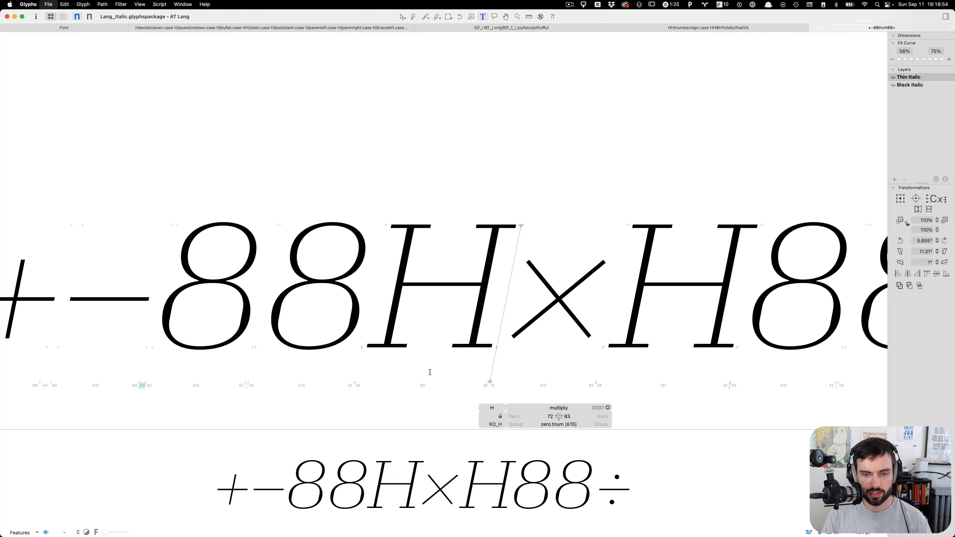
# Step: Review the whole Thin Italic symbol line, place the text cursor at its end, and switch to the GitHub wishlist issue in Safari
pyautogui.press('super+0')
pyautogui.click(688, 311)
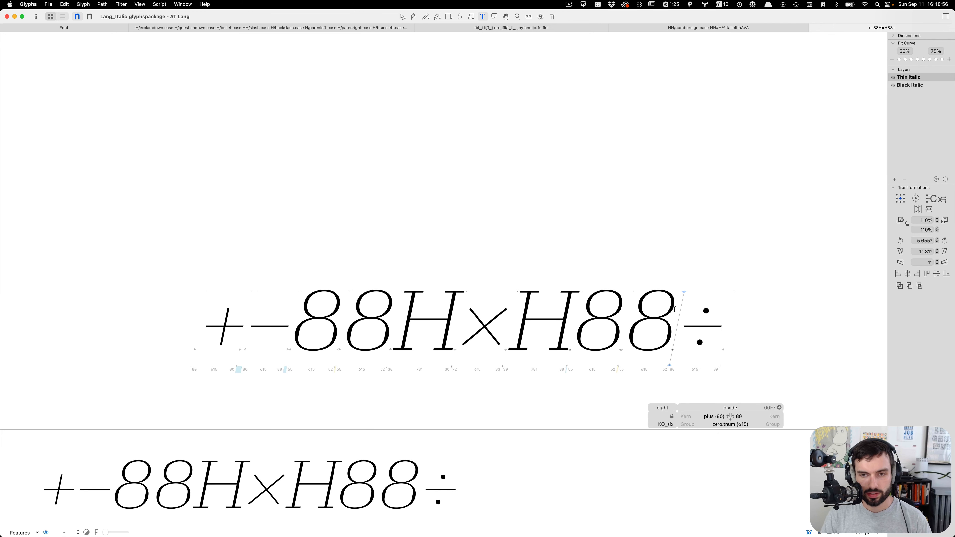
pyautogui.click(758, 314)
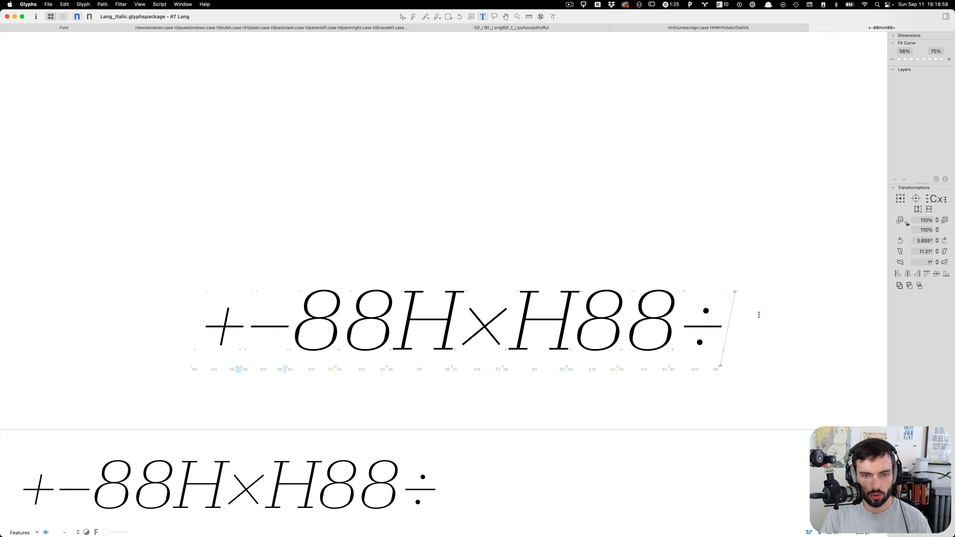
pyautogui.press('super+Tab')
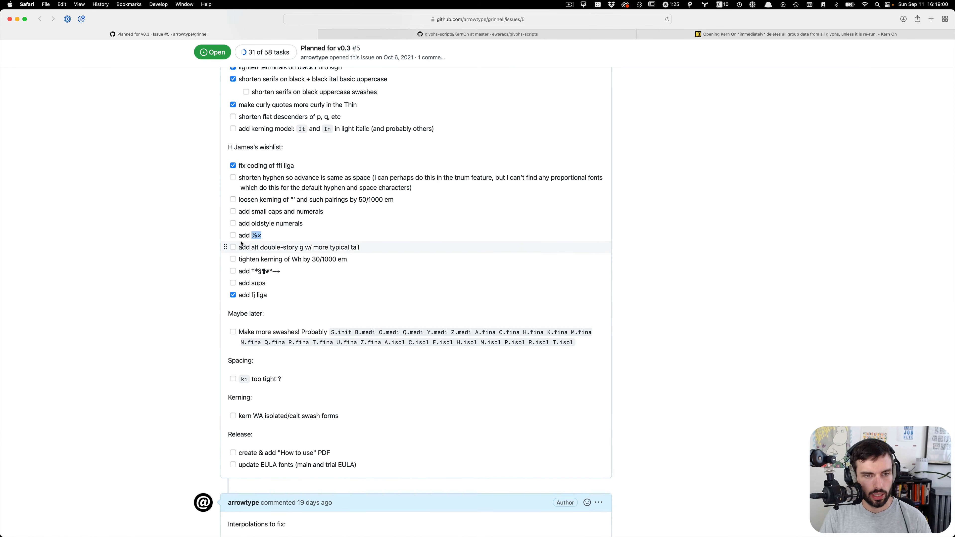
# Step: Mark the "add %×" wishlist item as done, switch to Glyphs and select the minus in the Lang_Roman math symbols
pyautogui.click(233, 236)
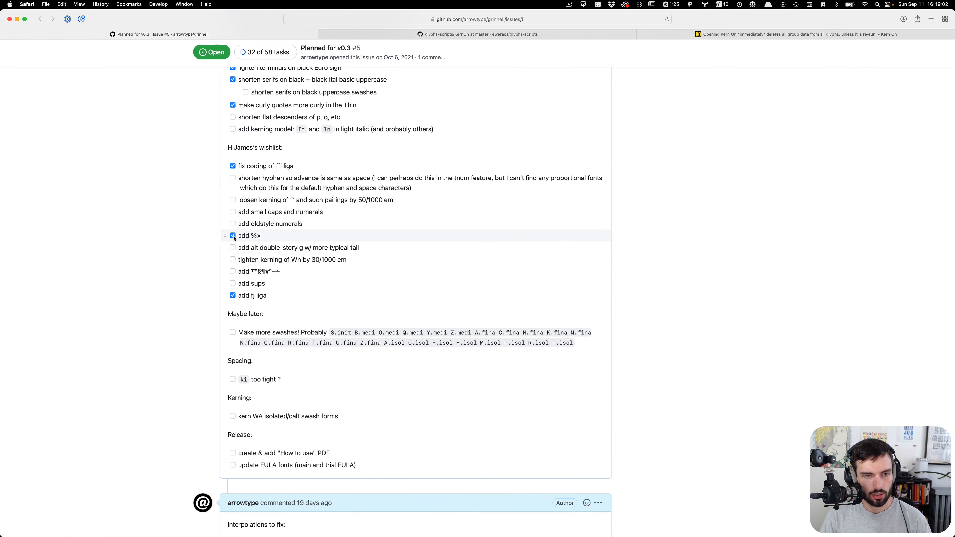
pyautogui.press('super+Tab')
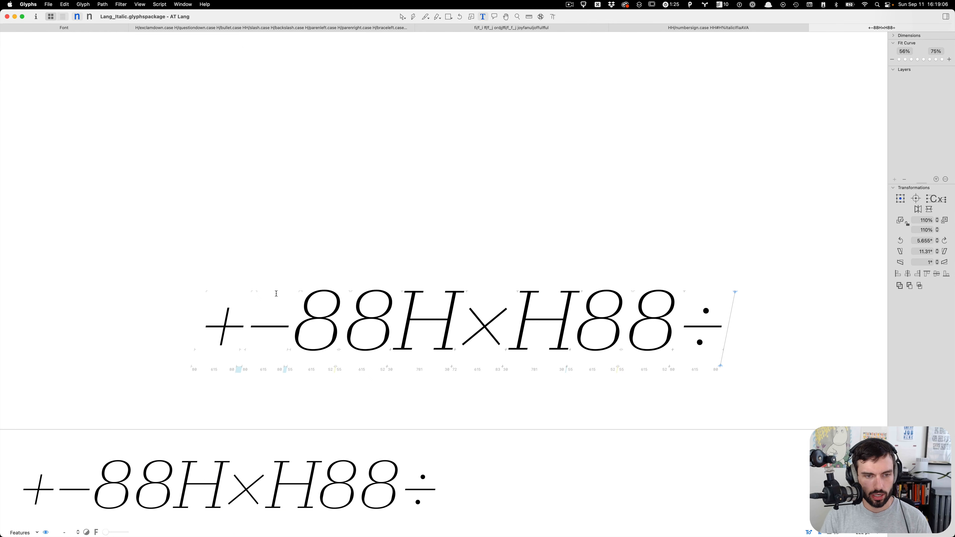
pyautogui.click(262, 286)
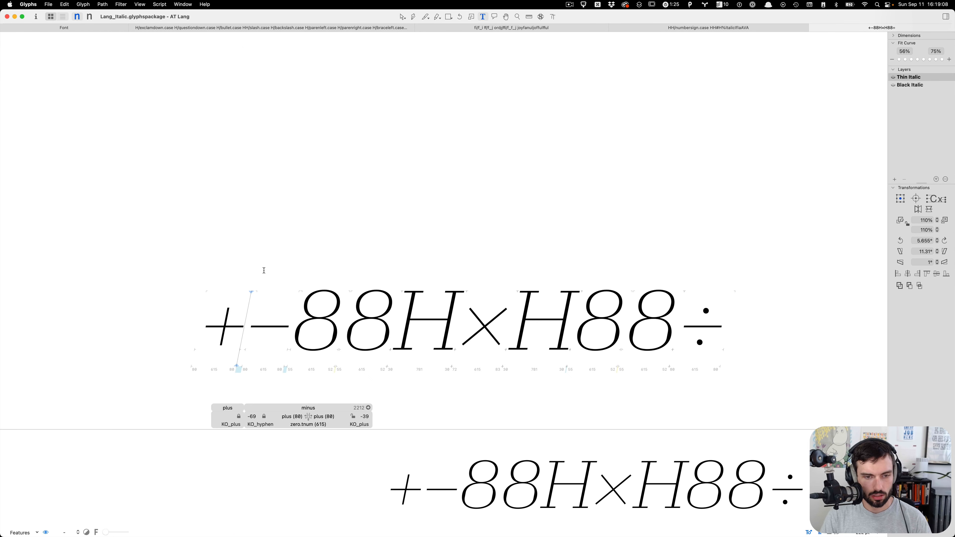
pyautogui.hotkey('ctrl', 'Up')
pyautogui.click(263, 177)
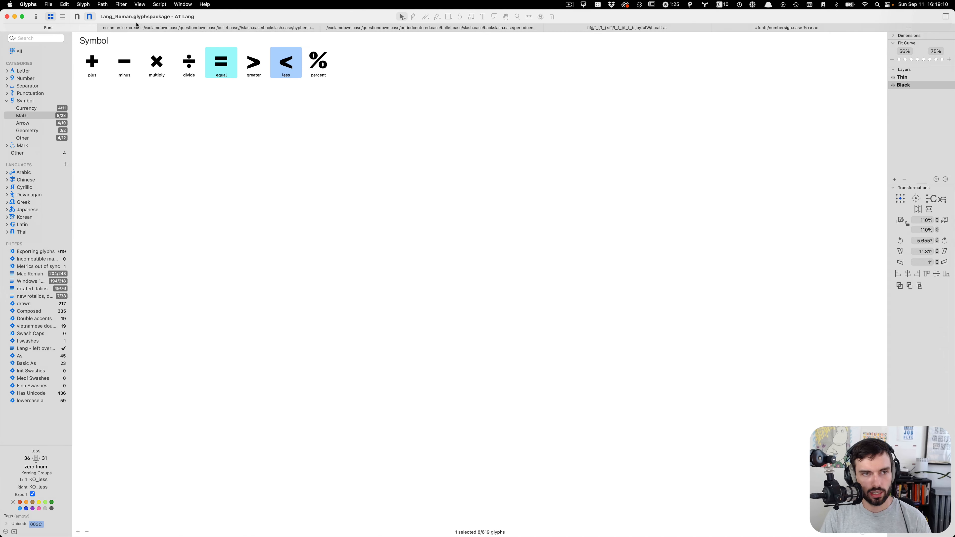
pyautogui.click(120, 65)
# Step: Switch to the GitHub wishlist, enlarge the page to read the remaining symbols to add, and return to Glyphs
pyautogui.press('super+Tab')
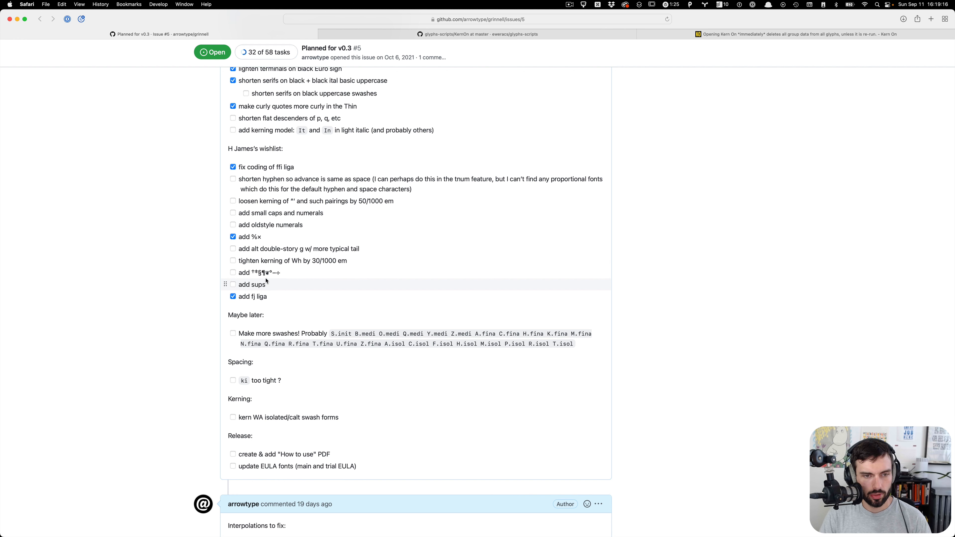
pyautogui.moveTo(271, 274); pyautogui.dragTo(265, 273)
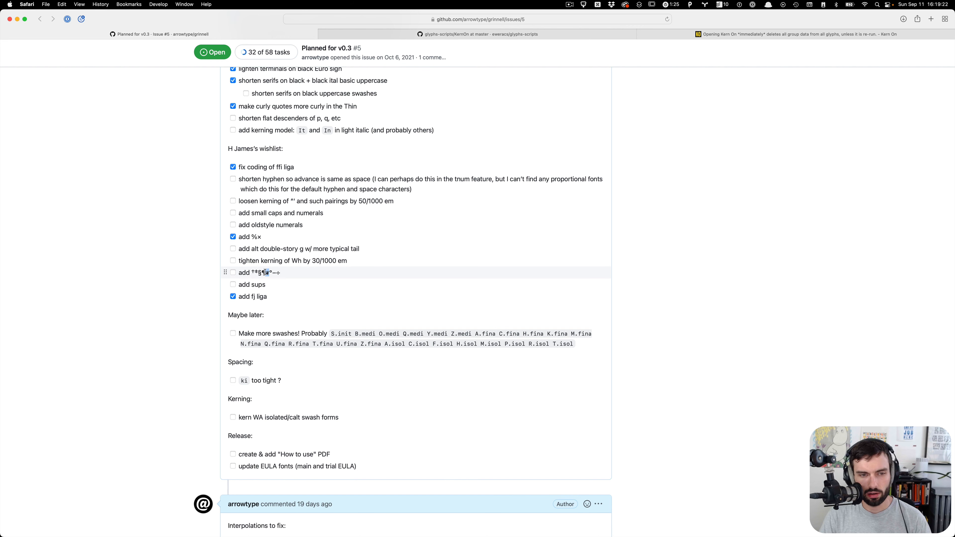
pyautogui.press('super+equal')
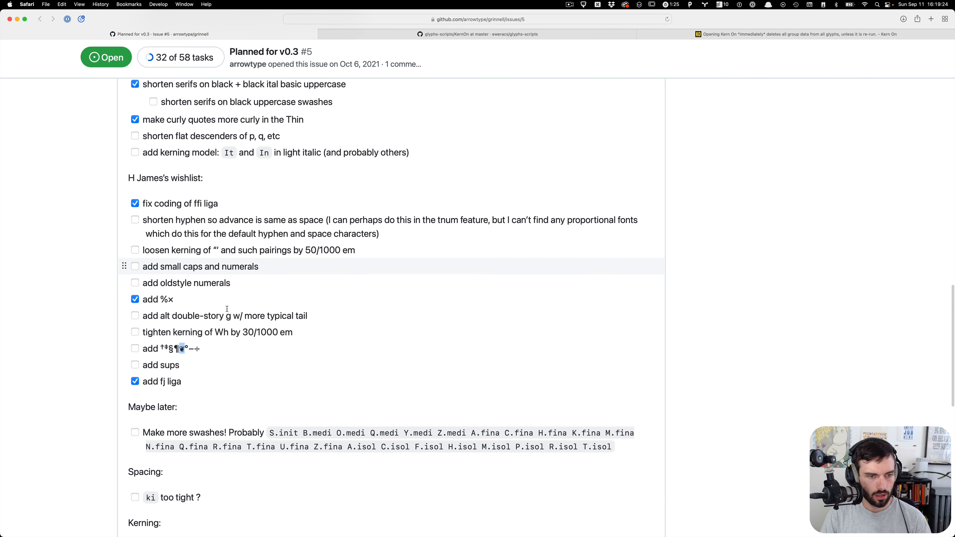
pyautogui.doubleClick(171, 349)
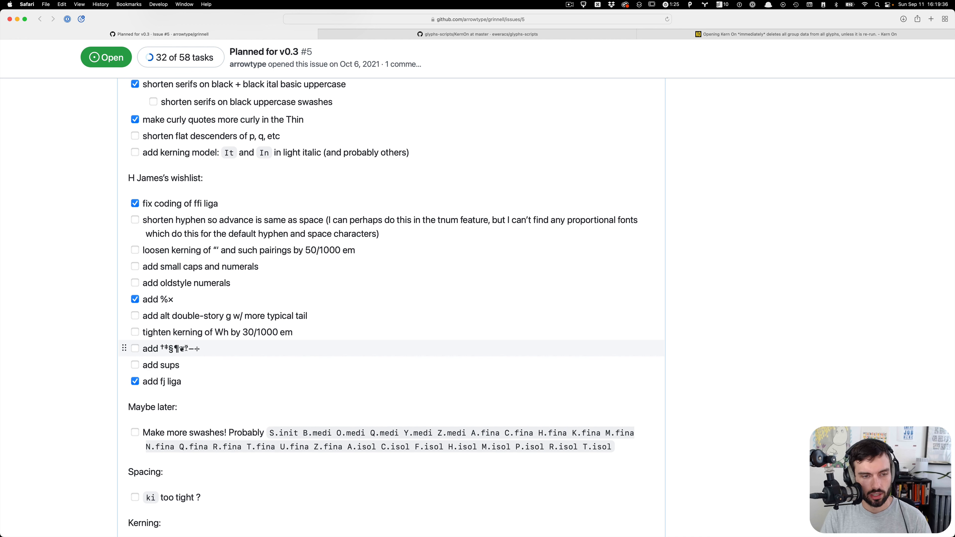
pyautogui.hotkey('ctrl', 'Right')
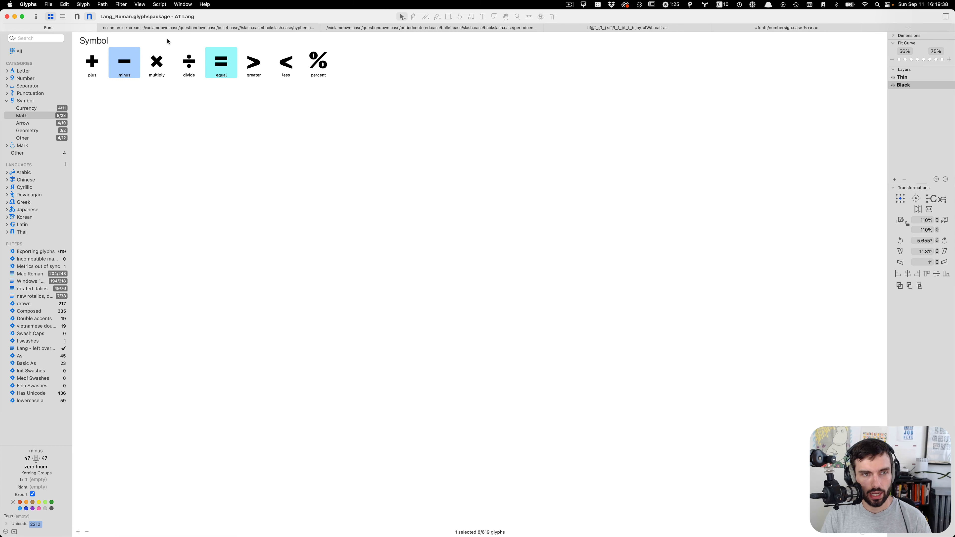
# Step: Check the missing math glyphs and add a new glyph named degree to the roman font
pyautogui.click(62, 116)
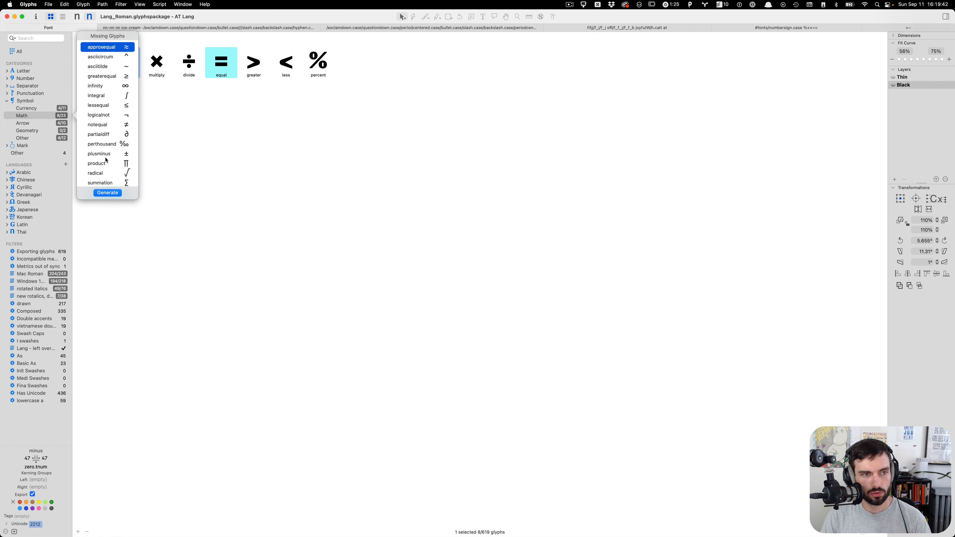
pyautogui.click(180, 187)
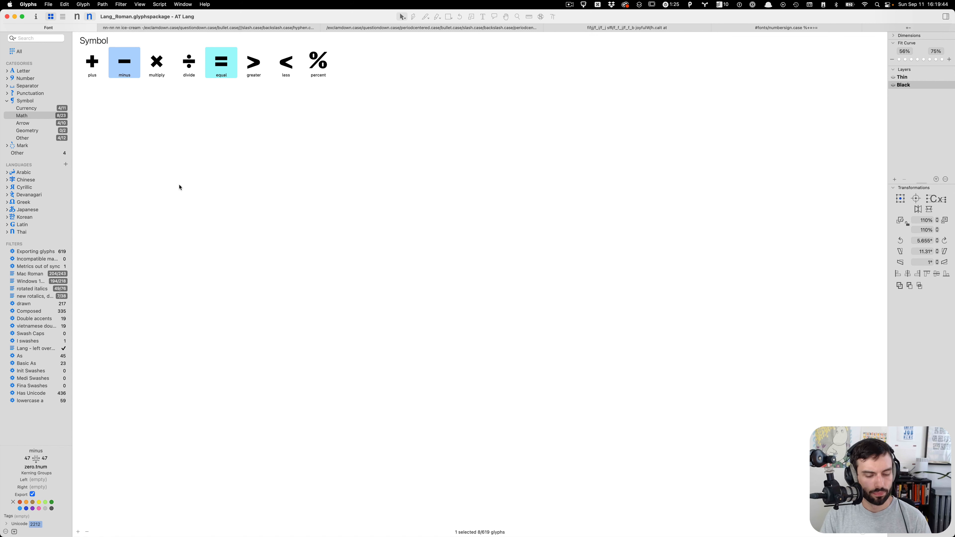
pyautogui.press('super+shift+g')
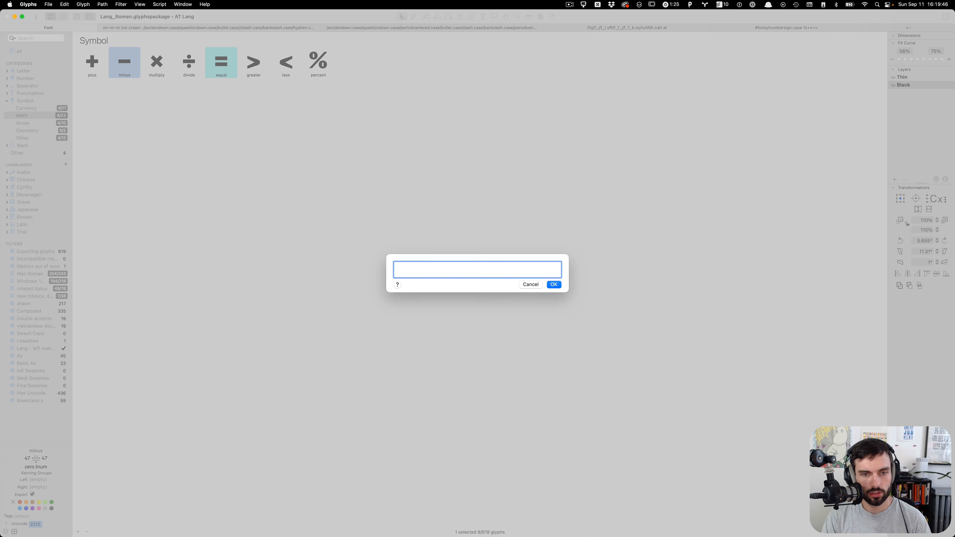
pyautogui.write('degree')
pyautogui.press('Return')
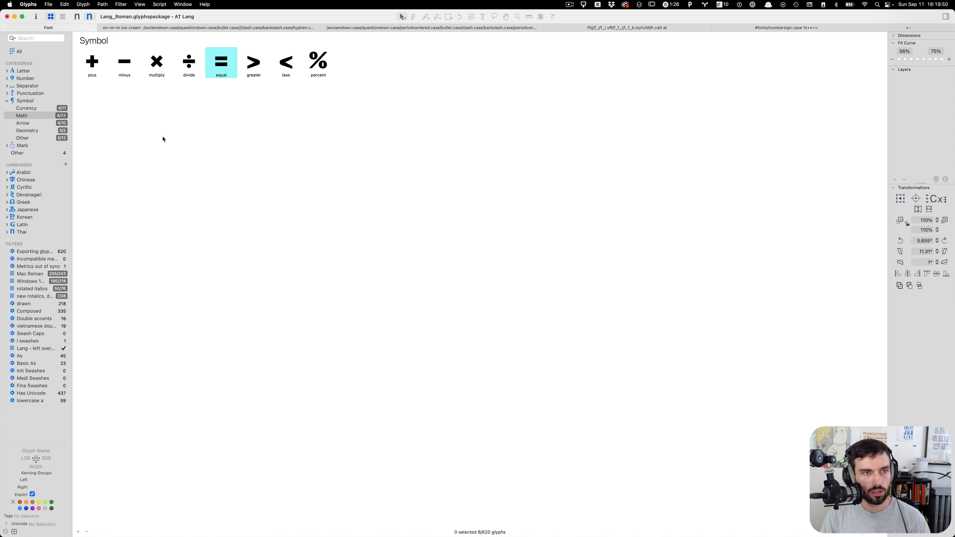
# Step: Search all glyphs for "degre" and open the degree glyph in a new edit tab
pyautogui.click(34, 51)
pyautogui.click(36, 38)
pyautogui.write('deg')
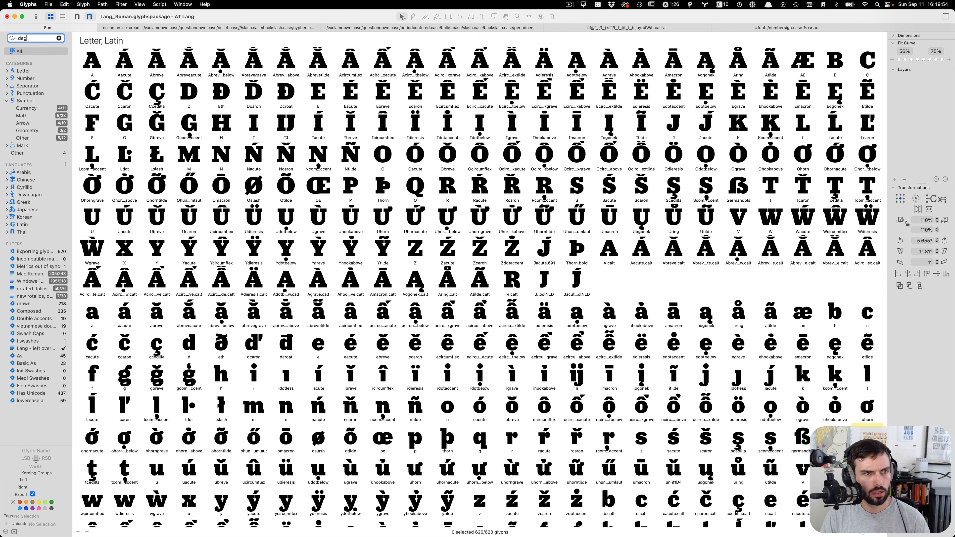
pyautogui.write('re')
pyautogui.doubleClick(97, 61)
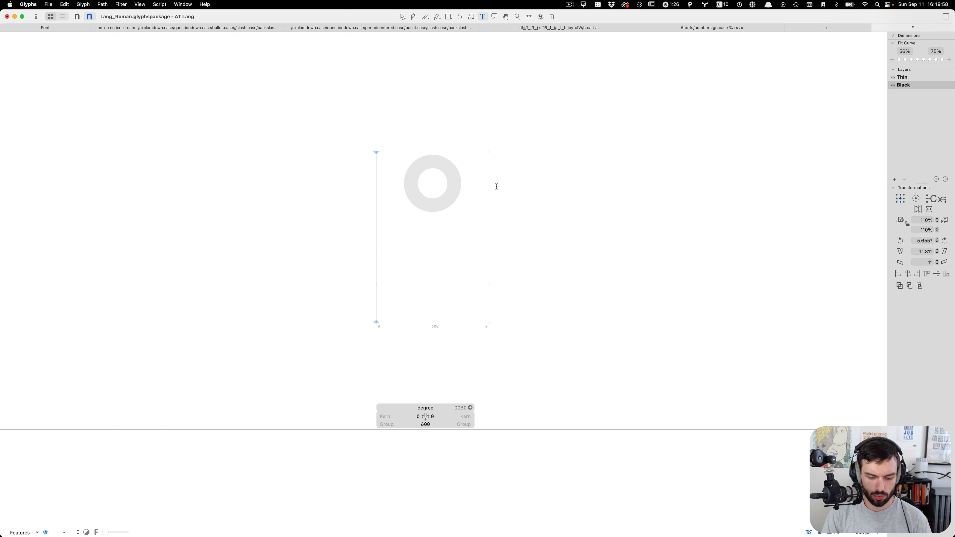
# Step: Insert the figures 89 before the empty degree glyph as spacing context
pyautogui.write('H')
pyautogui.press('BackSpace')
pyautogui.write('89')
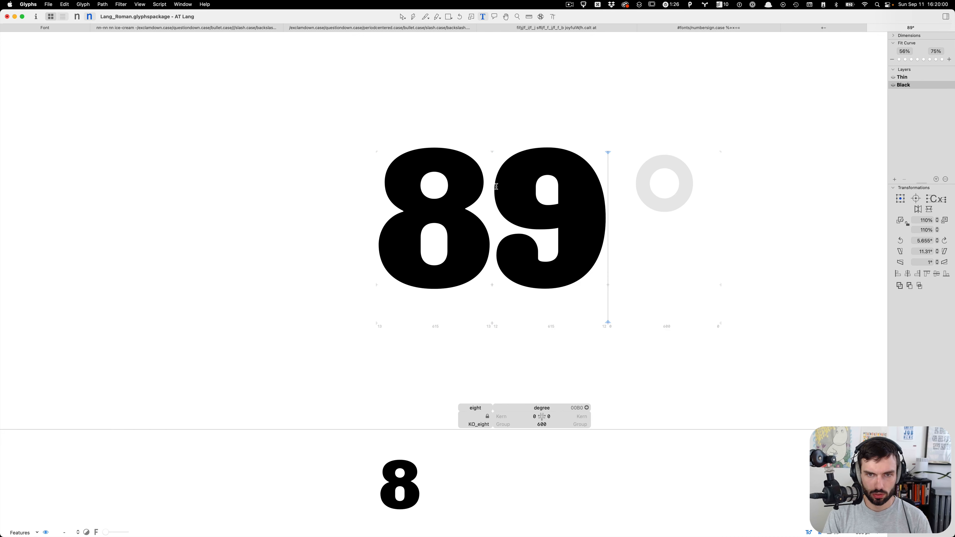
pyautogui.hscroll(5, 497, 187)
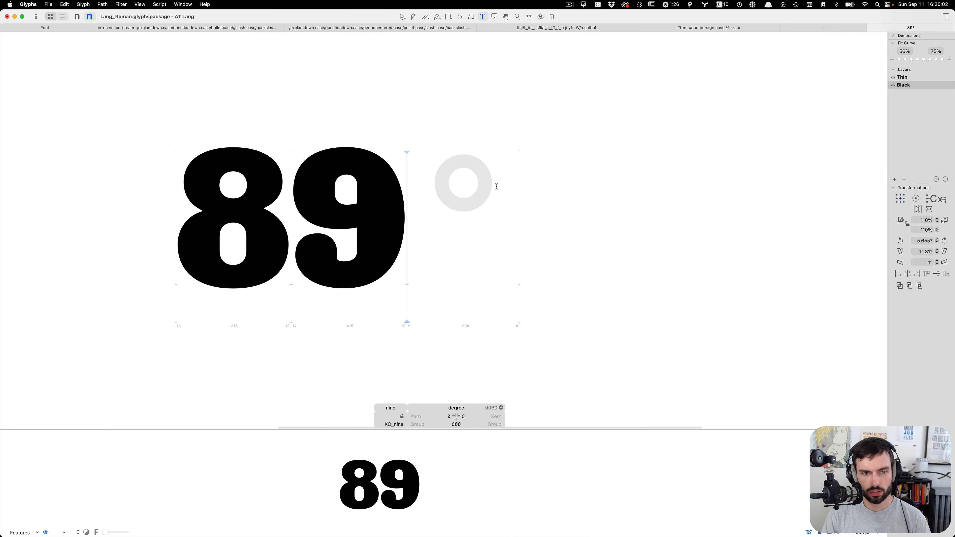
# Step: Insert the ringcomb glyph after the degree as a reference and show the line in the Thin master
pyautogui.click(497, 187)
pyautogui.press('super+f')
pyautogui.write('ring')
pyautogui.press('Down')
pyautogui.press('Return')
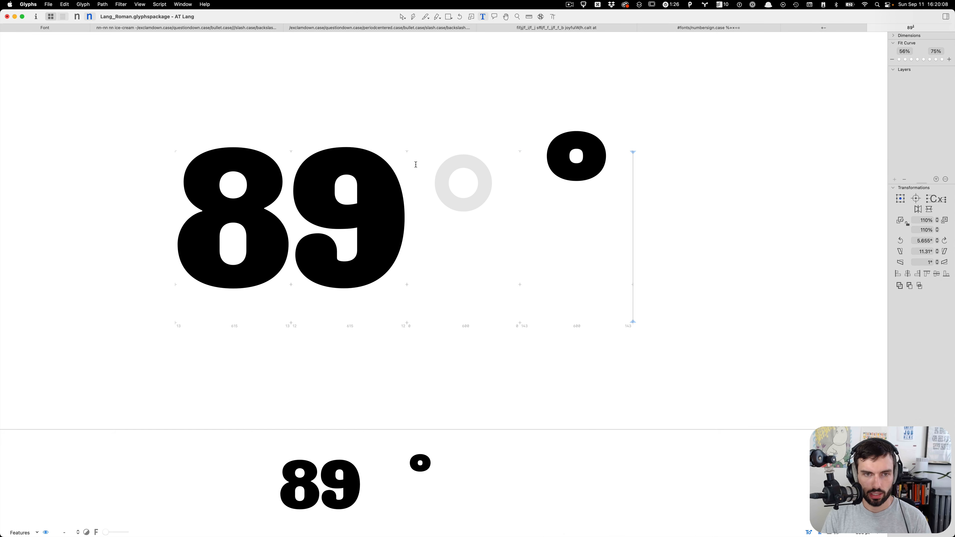
pyautogui.scroll(3, 416, 164)
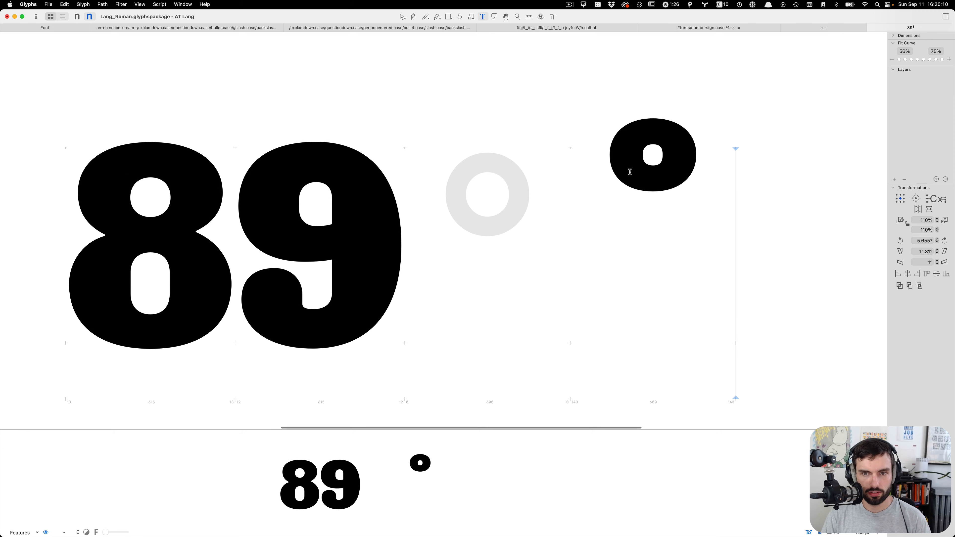
pyautogui.press('super+1')
pyautogui.click(648, 215)
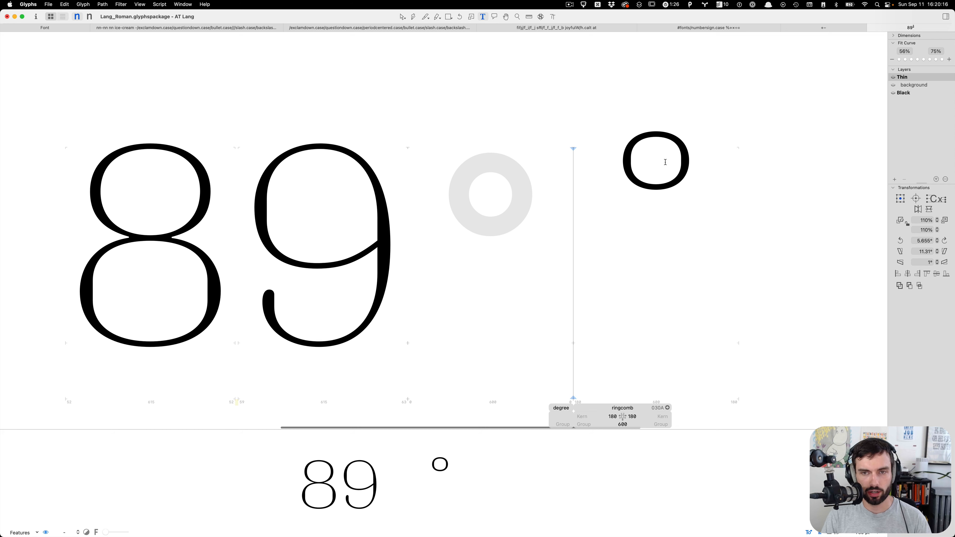
# Step: Draw a circle about 370 units across at cap height in the Thin degree glyph
pyautogui.doubleClick(505, 193)
pyautogui.hscroll(1, 506, 196)
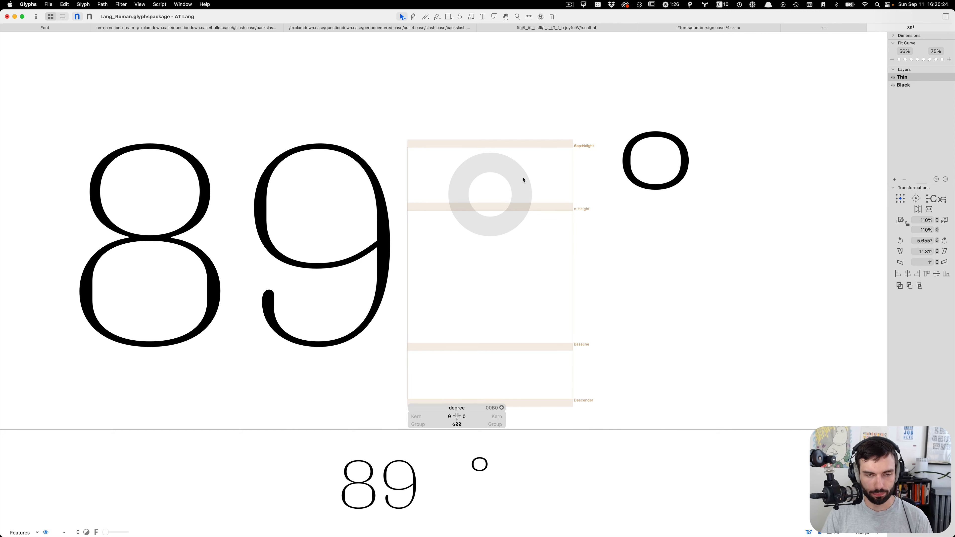
pyautogui.hscroll(-2, 524, 179)
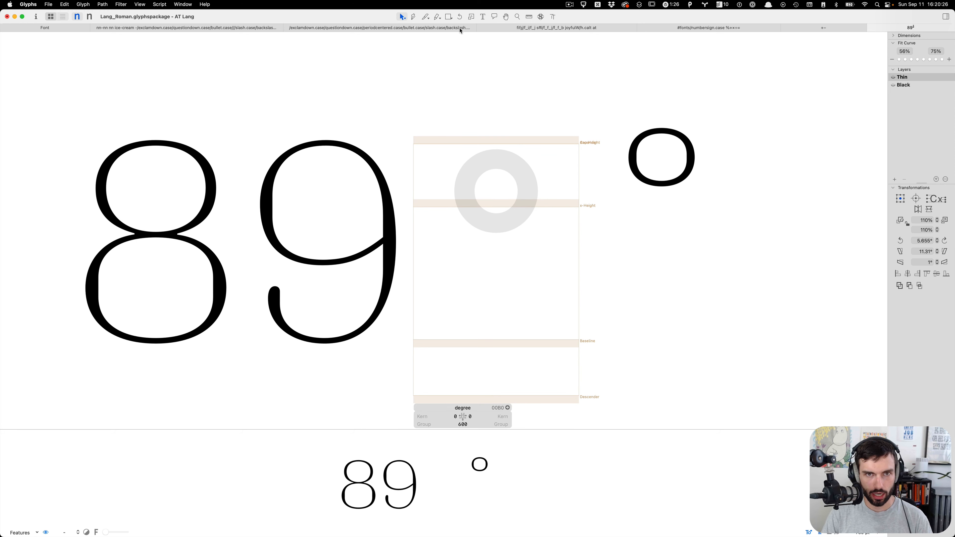
pyautogui.click(449, 19)
pyautogui.click(455, 36)
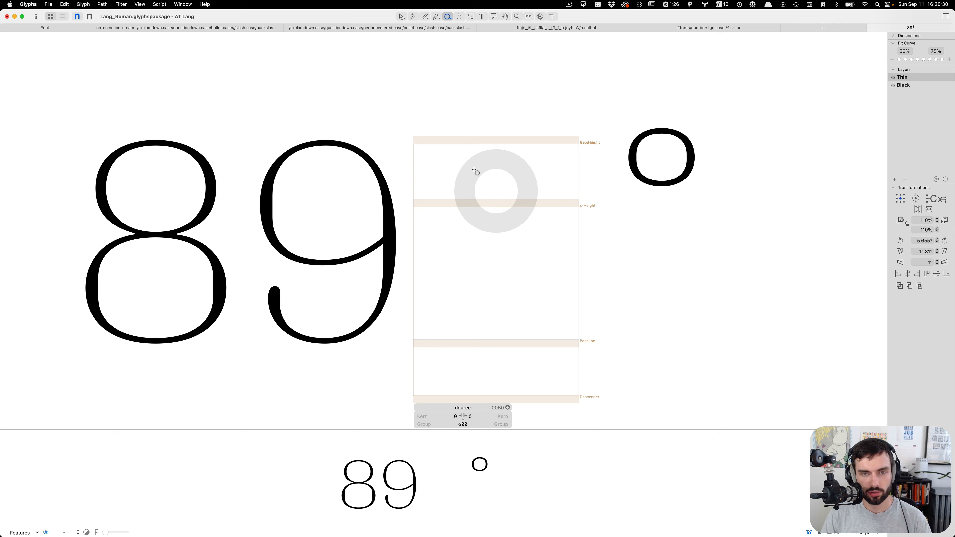
pyautogui.scroll(3, 486, 178)
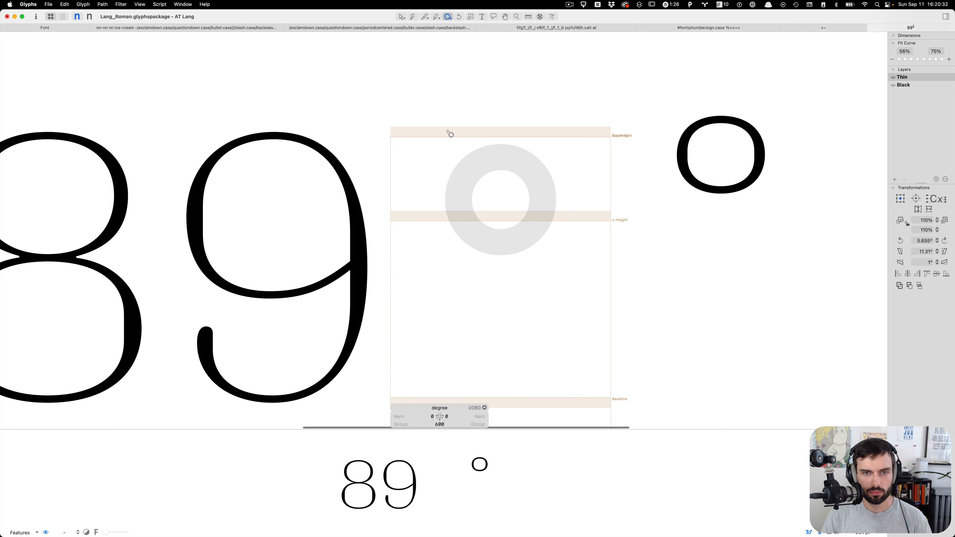
pyautogui.moveTo(447, 131); pyautogui.dragTo(582, 266)
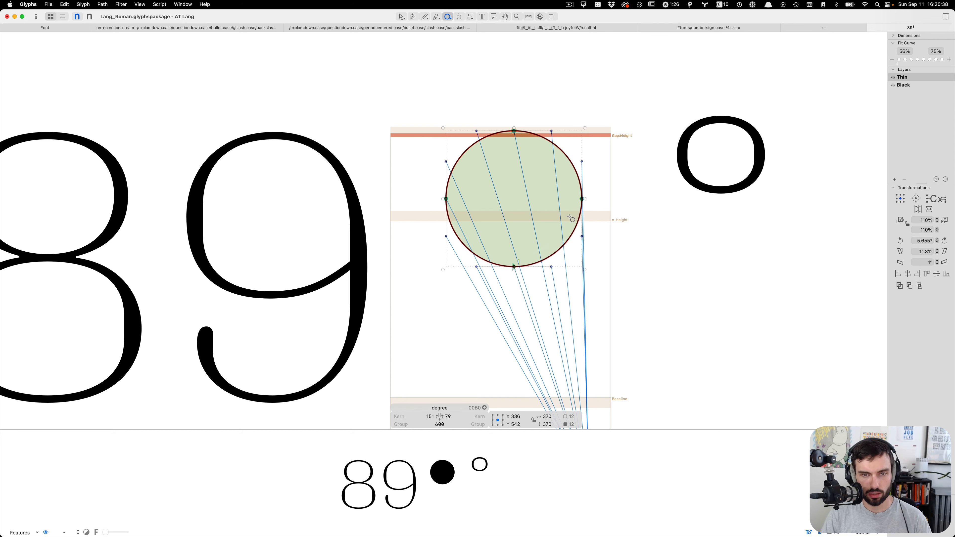
# Step: Duplicate the circle in place and scale the copy about its centre to 326 units for the inner contour
pyautogui.press('super+a')
pyautogui.press('v')
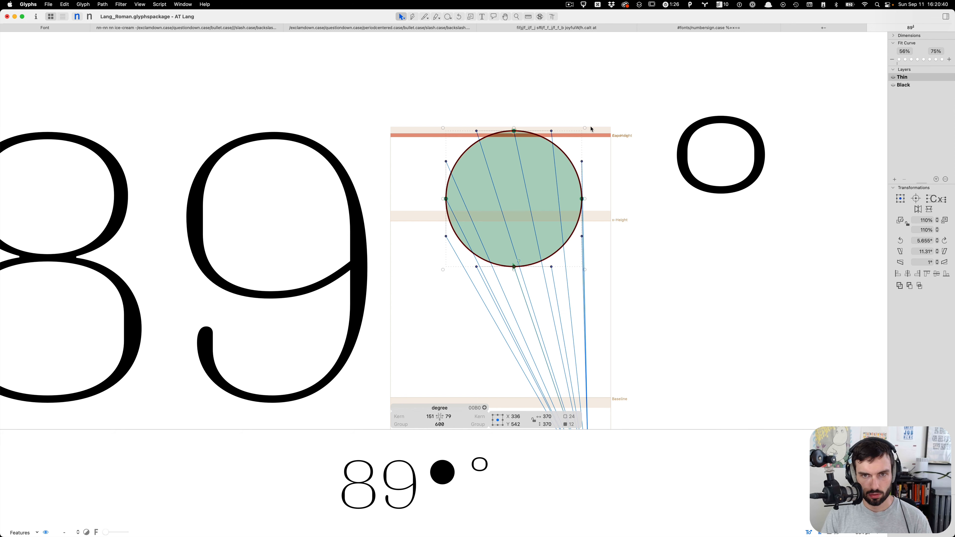
pyautogui.moveTo(585, 129); pyautogui.dragTo(576, 137)
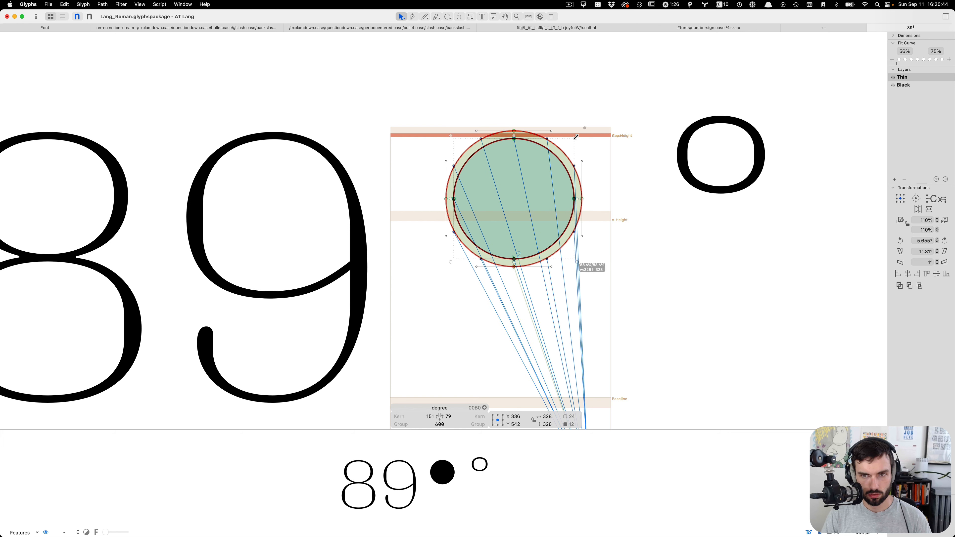
pyautogui.moveTo(575, 137); pyautogui.dragTo(575, 138)
pyautogui.click(621, 127)
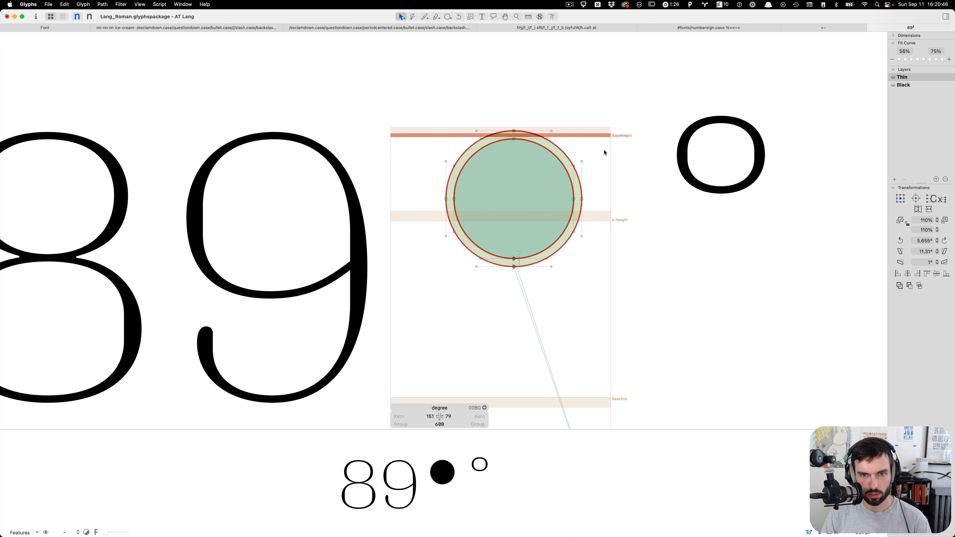
# Step: Reverse the inner circle's path direction to cut the counter out of the degree ring
pyautogui.doubleClick(560, 174)
pyautogui.press('r')
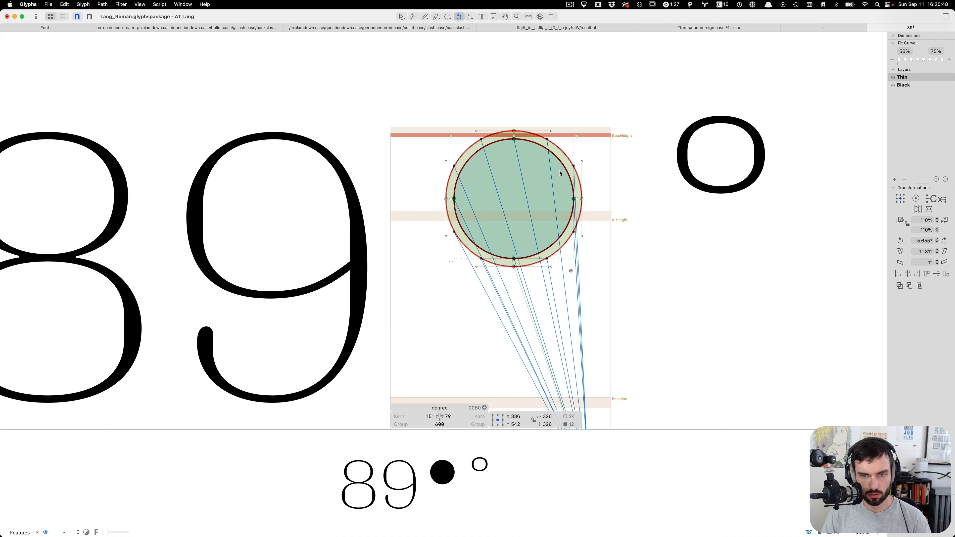
pyautogui.press('v')
pyautogui.press('super+shift+r')
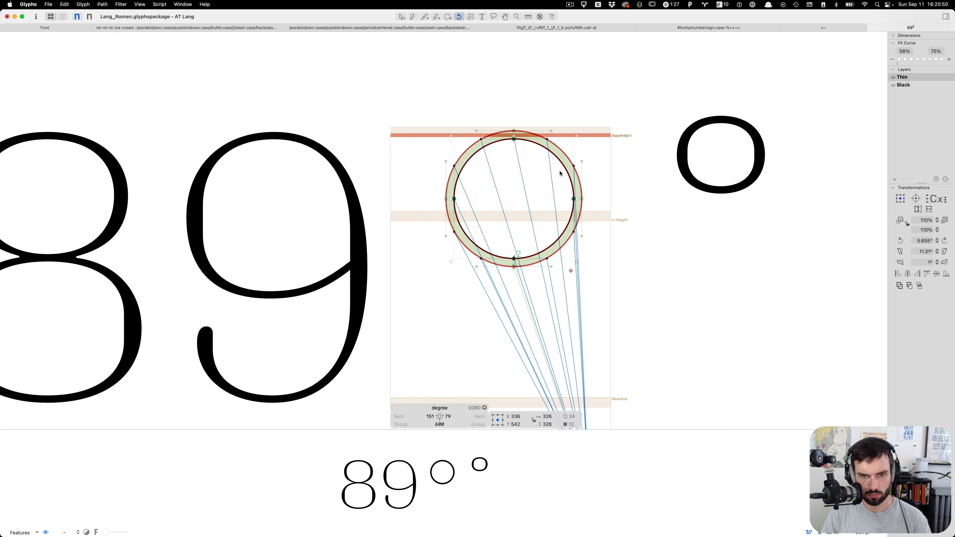
# Step: Remove the ringcomb reference glyph from the end of the line
pyautogui.press('t')
pyautogui.press('Right')
pyautogui.press('Delete')
# Step: Reduce the Thin degree's left sidebearing to 81
pyautogui.press('Left')
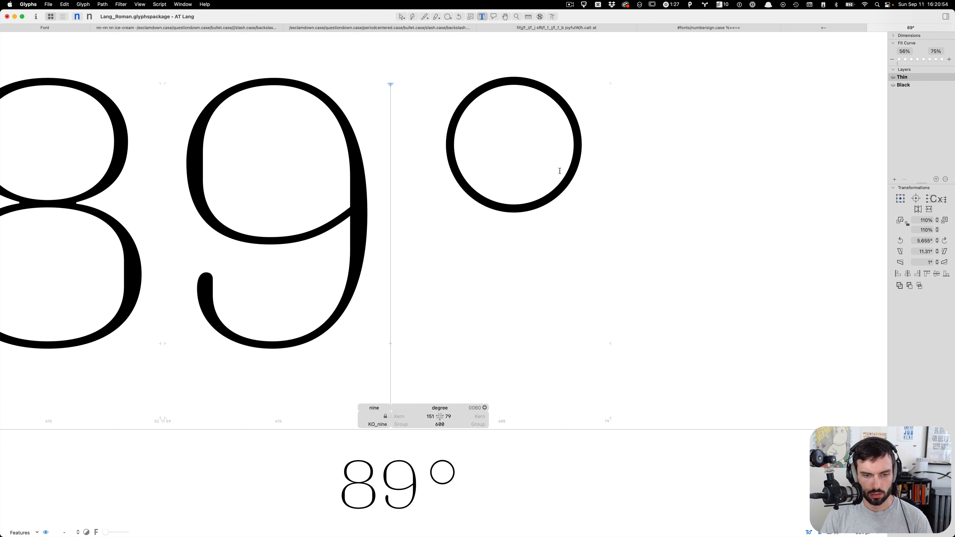
pyautogui.hotkey('ctrl', 'alt', 'shift', 'Left')
pyautogui.hotkey('ctrl', 'alt', 'shift', 'Left')
pyautogui.hotkey('ctrl', 'alt', 'shift', 'Left')
pyautogui.hotkey('ctrl', 'alt', 'shift', 'Left')
pyautogui.hotkey('ctrl', 'alt', 'shift', 'Left')
pyautogui.hotkey('ctrl', 'alt', 'shift', 'Left')
pyautogui.hotkey('ctrl', 'alt', 'shift', 'Left')
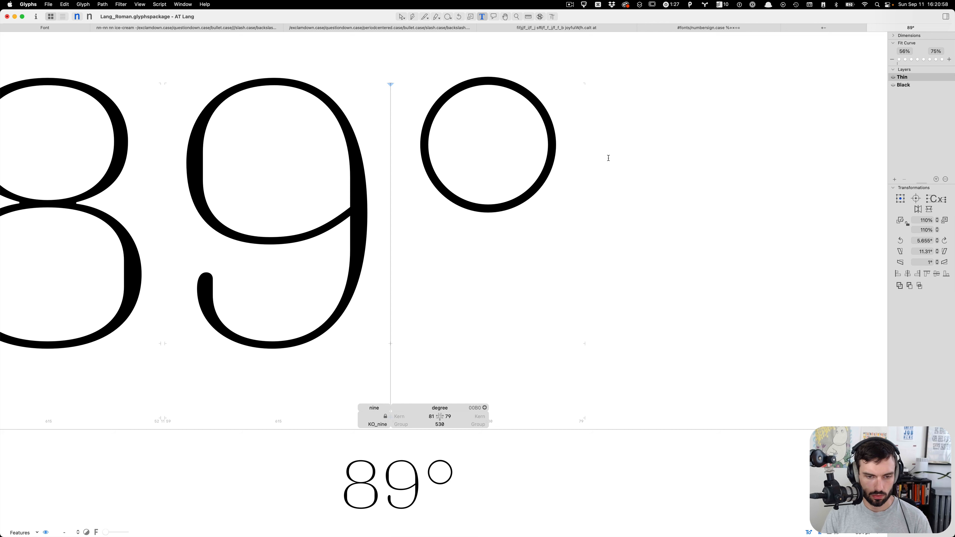
# Step: Lengthen the vertical curve handles on both degree contours, nudging the upper side handles up 5 units to Y 643
pyautogui.press('Escape')
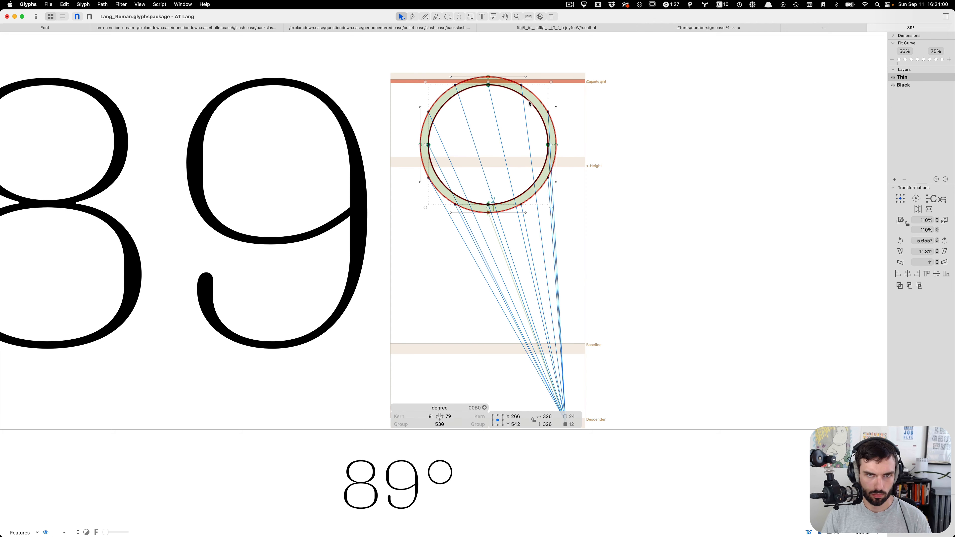
pyautogui.click(522, 106)
pyautogui.scroll(3, 522, 106)
pyautogui.scroll(-6, 522, 122)
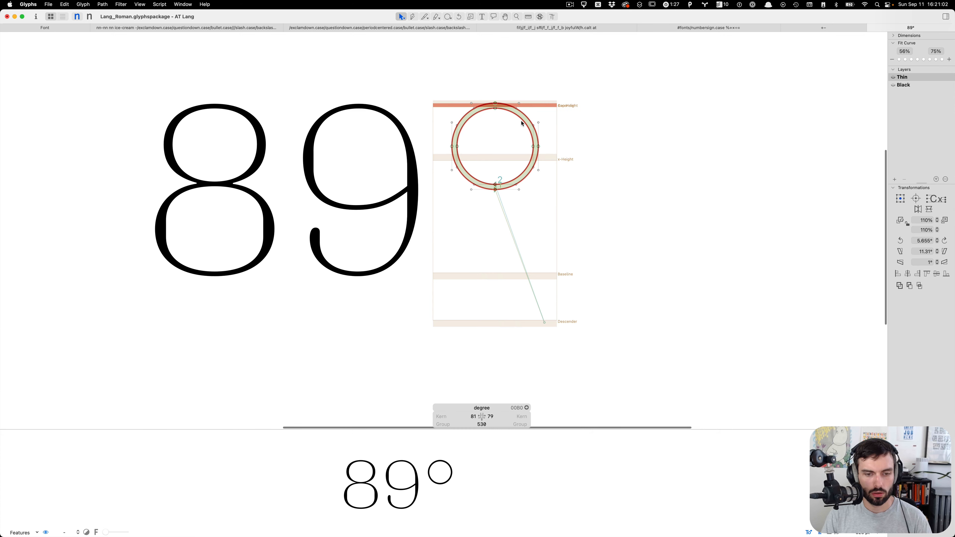
pyautogui.scroll(2, 492, 122)
pyautogui.scroll(3, 488, 124)
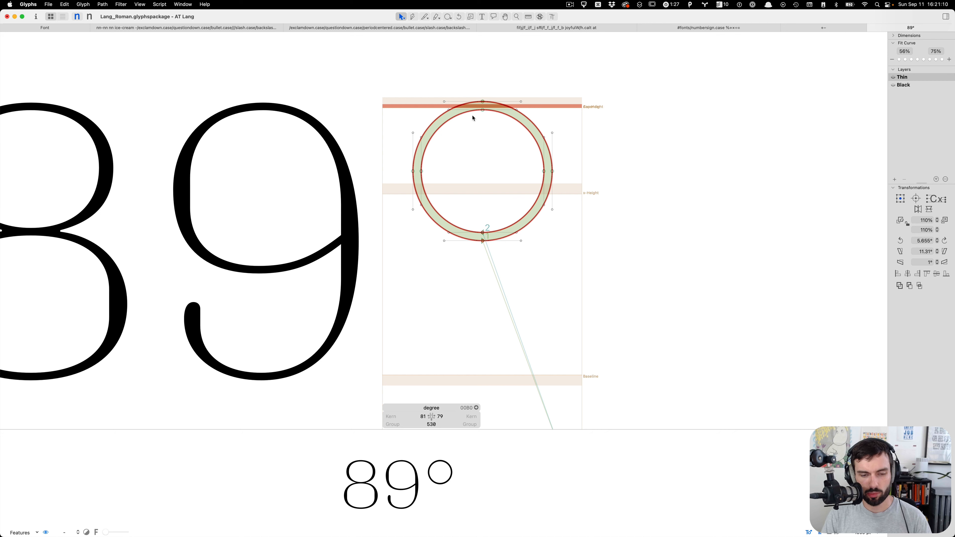
pyautogui.scroll(1, 479, 115)
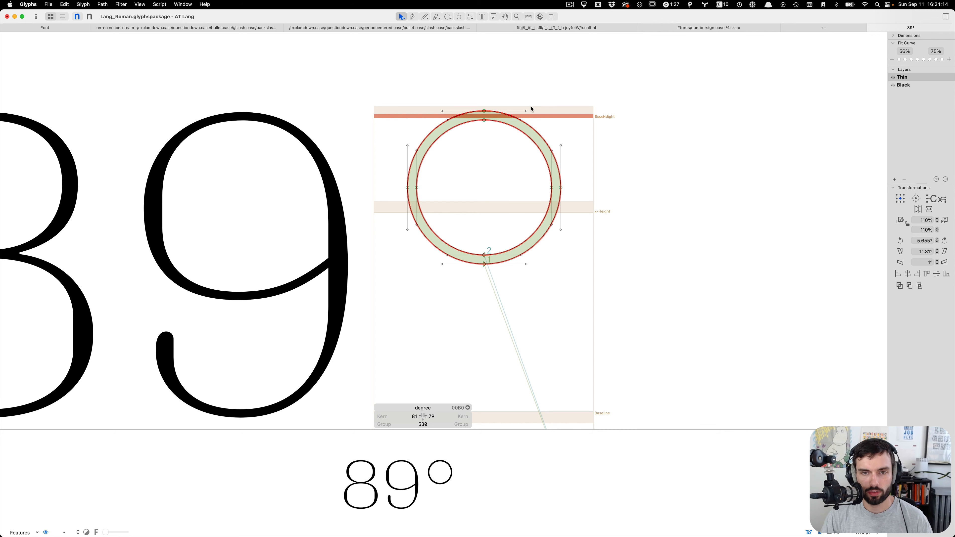
pyautogui.scroll(3, 531, 109)
pyautogui.moveTo(600, 153); pyautogui.dragTo(289, 203)
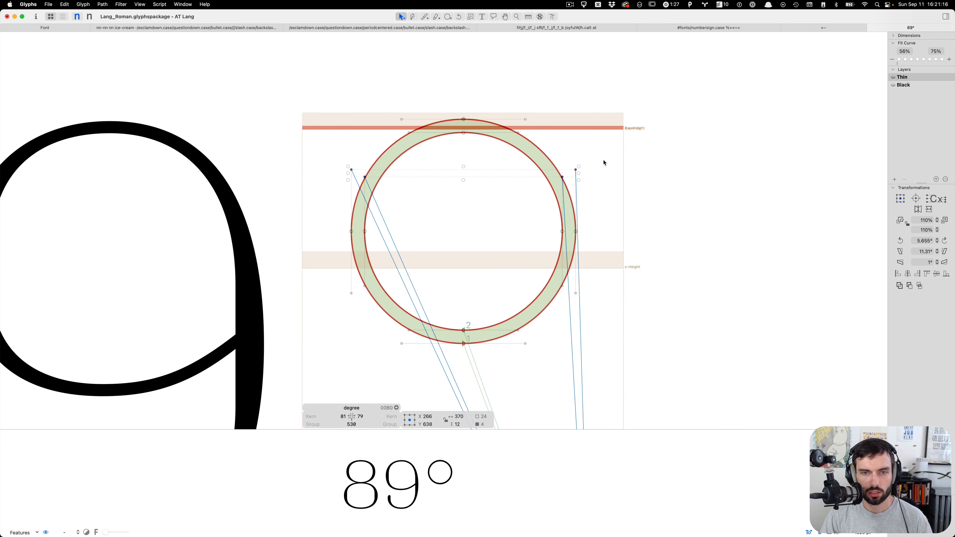
pyautogui.moveTo(576, 170); pyautogui.dragTo(575, 131)
pyautogui.press('super+z')
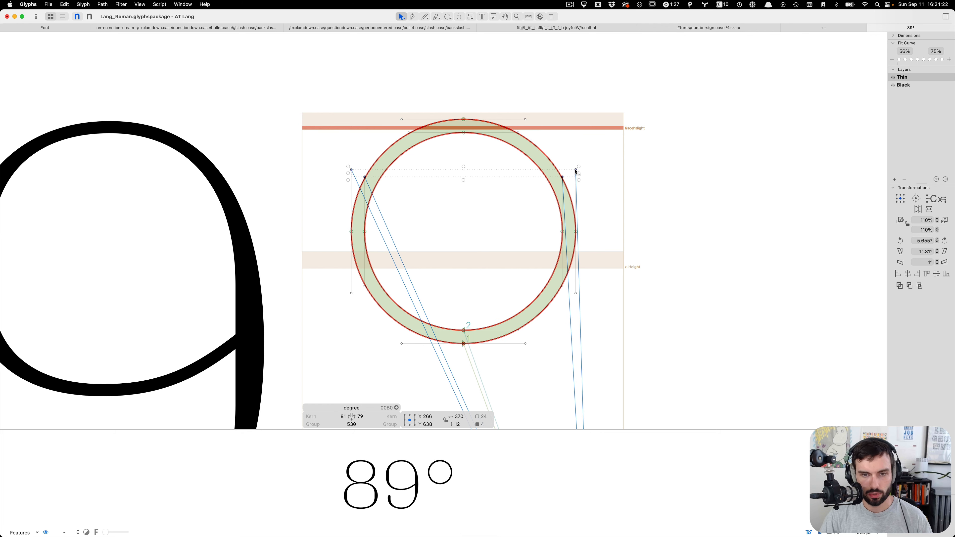
pyautogui.hotkey('shift', 'Up')
pyautogui.press('Down')
pyautogui.press('Down')
pyautogui.press('Down')
pyautogui.press('Down')
pyautogui.press('Down')
pyautogui.press('Down')
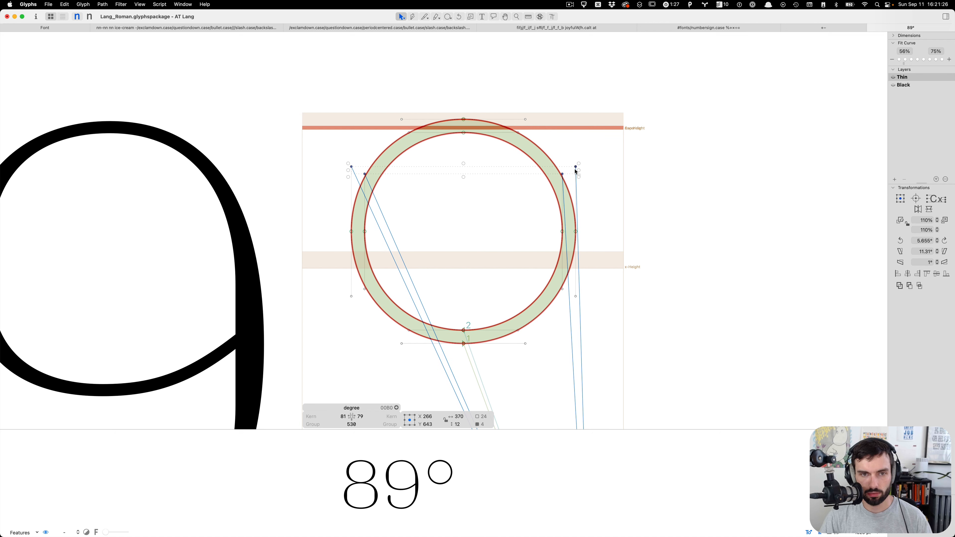
# Step: Lengthen the horizontal curve handles on both degree contours, placing the right-hand handles at X 365
pyautogui.moveTo(548, 375); pyautogui.dragTo(514, 111)
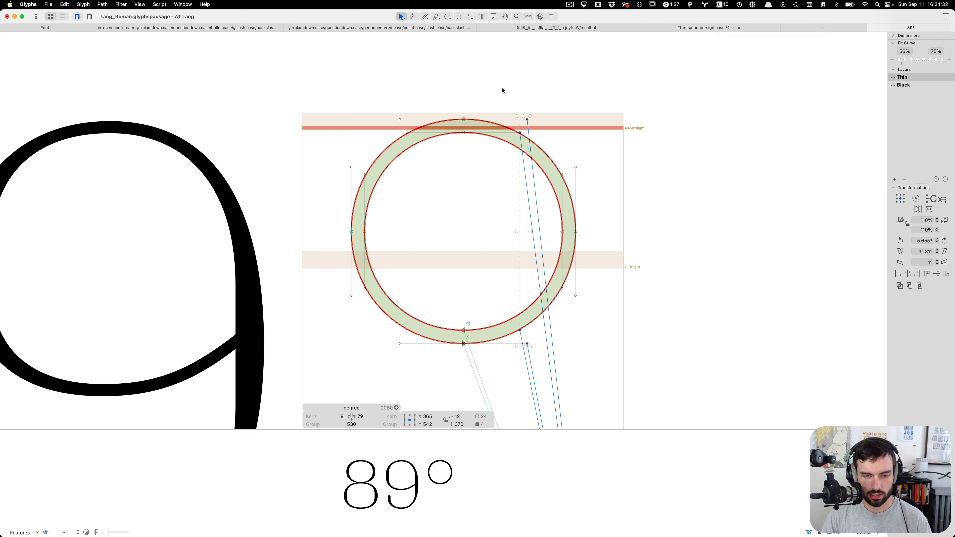
pyautogui.click(574, 145)
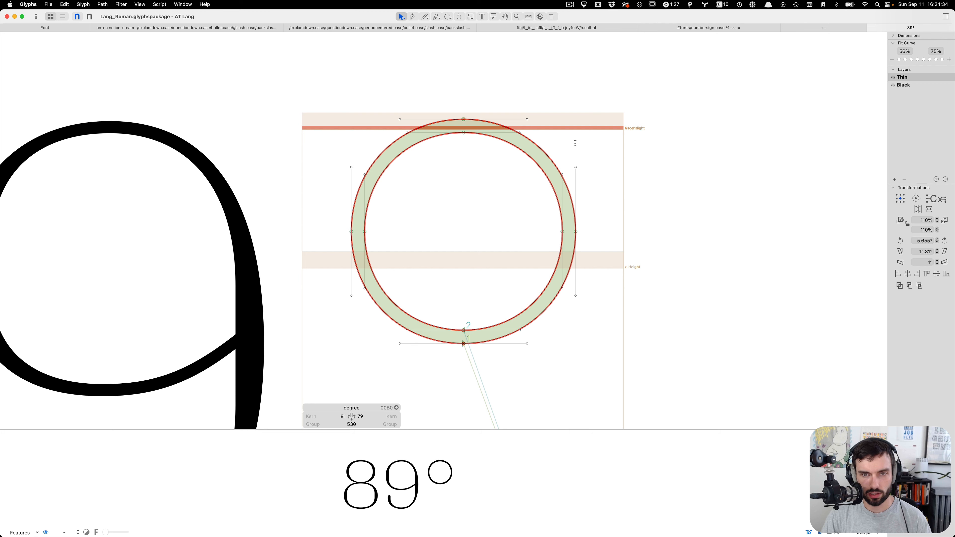
pyautogui.press('t')
pyautogui.scroll(-5, 572, 144)
pyautogui.press('Escape')
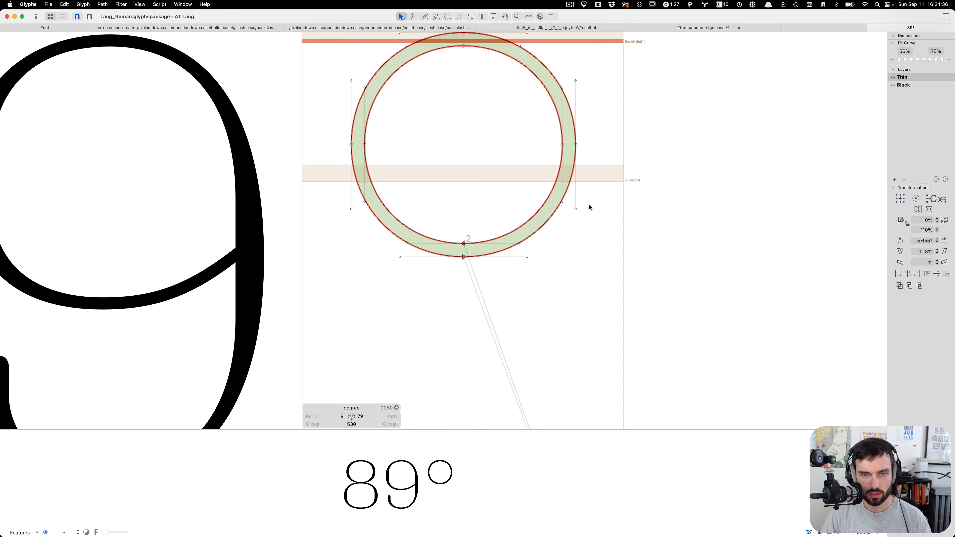
# Step: Extend only the outer contour's handles slightly, with side handles at Y 435 and Y 650 and right-hand handles at X 372
pyautogui.moveTo(381, 233); pyautogui.dragTo(317, 235)
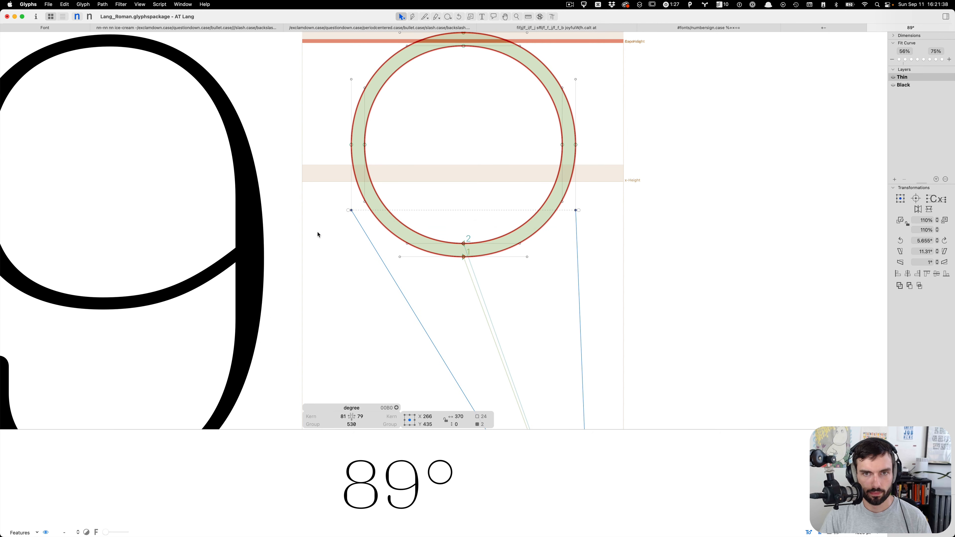
pyautogui.scroll(3, 518, 294)
pyautogui.moveTo(536, 319); pyautogui.dragTo(528, 68)
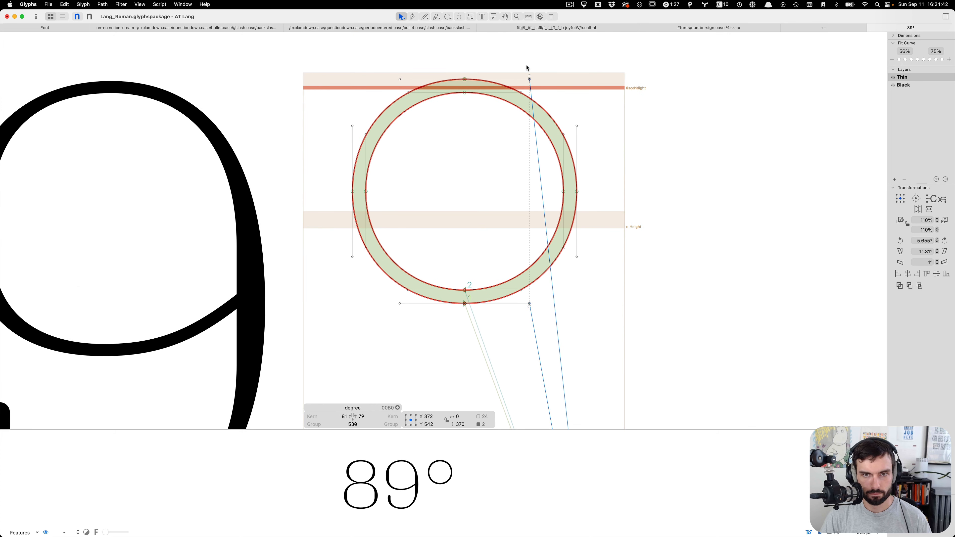
pyautogui.press('Left')
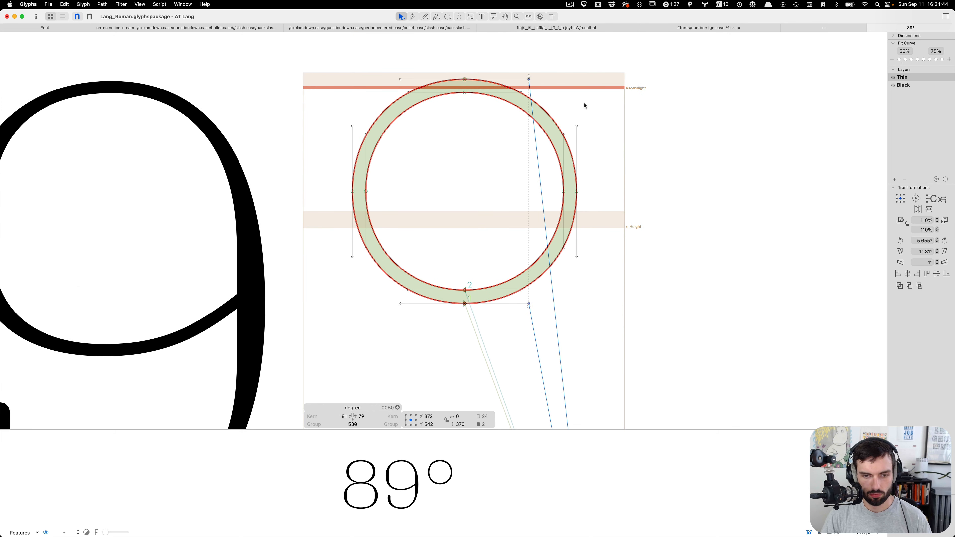
pyautogui.moveTo(594, 128); pyautogui.dragTo(280, 106)
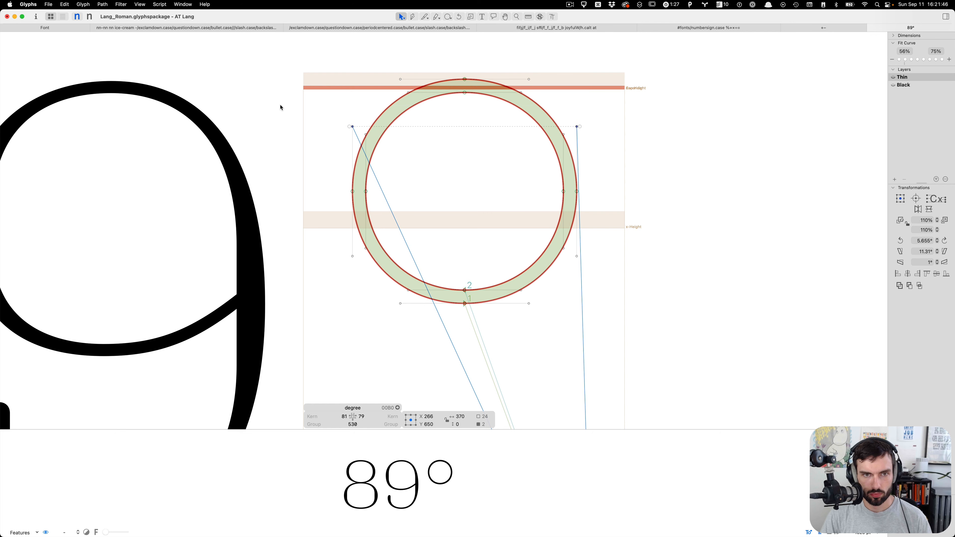
pyautogui.click(465, 152)
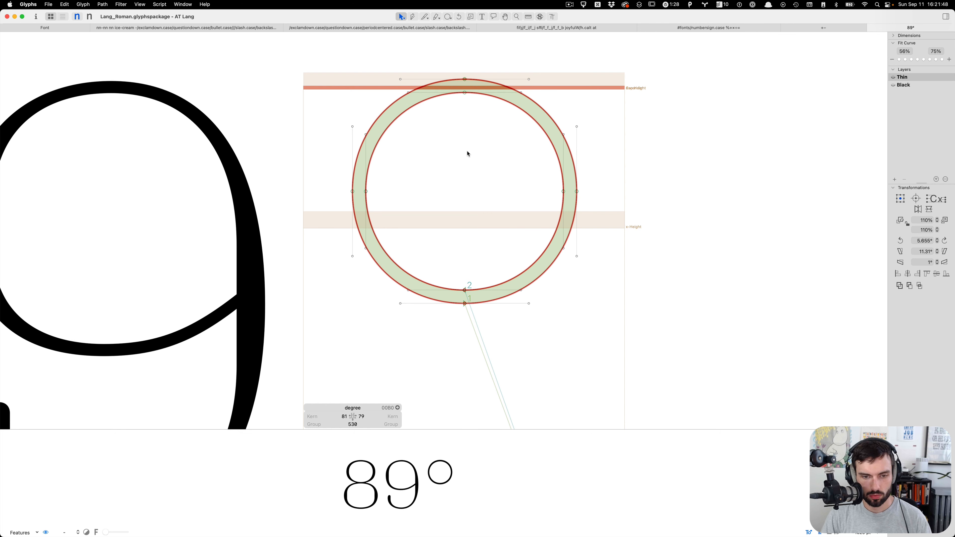
# Step: Examine the refined degree ring beside the eight and nine at small and large sizes
pyautogui.scroll(-5, 393, 147)
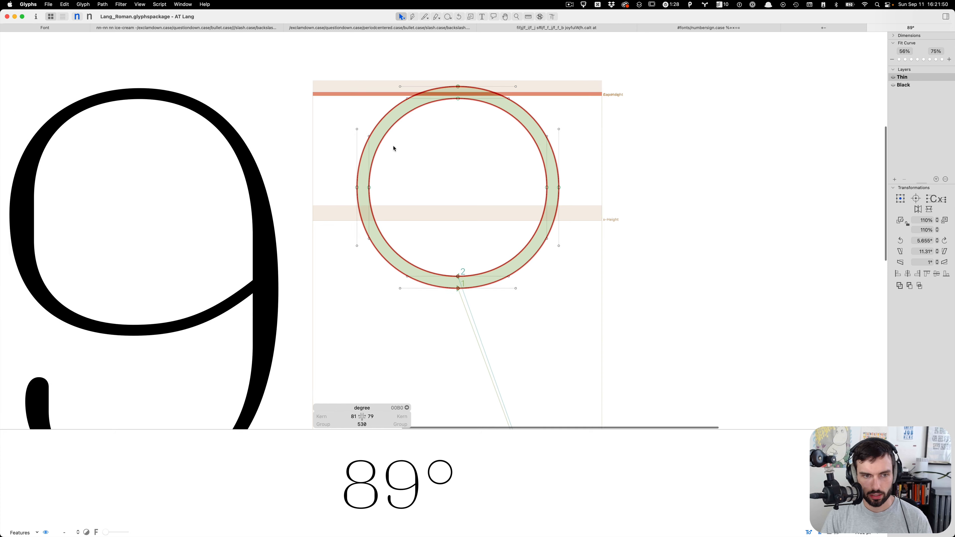
pyautogui.press('t')
pyautogui.scroll(-5, 520, 204)
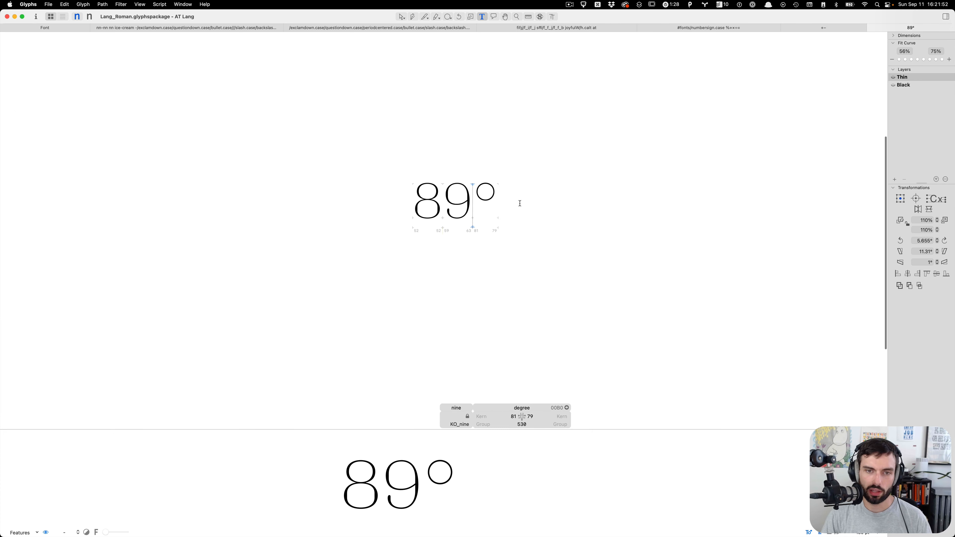
pyautogui.scroll(-2, 493, 210)
pyautogui.scroll(2, 459, 191)
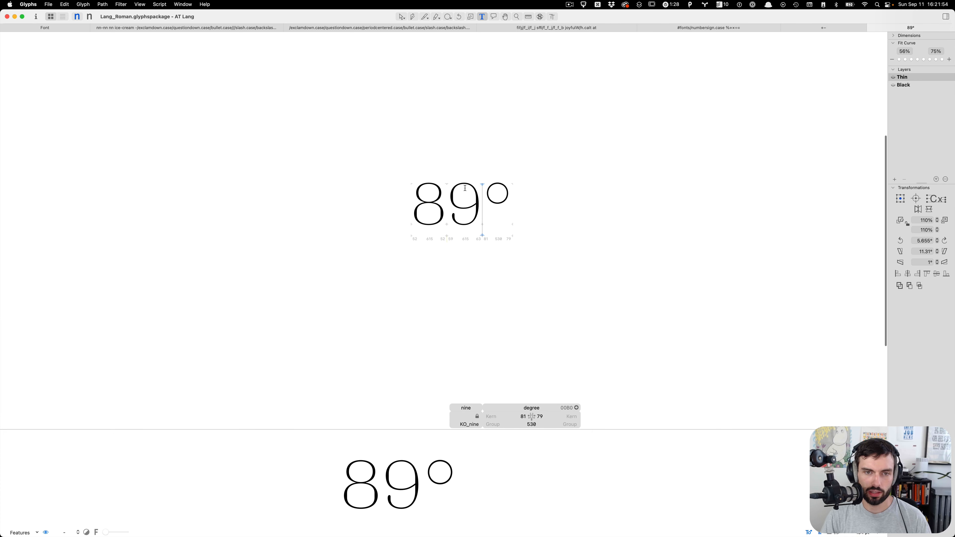
pyautogui.scroll(6, 472, 191)
pyautogui.press('Escape')
pyautogui.scroll(4, 529, 239)
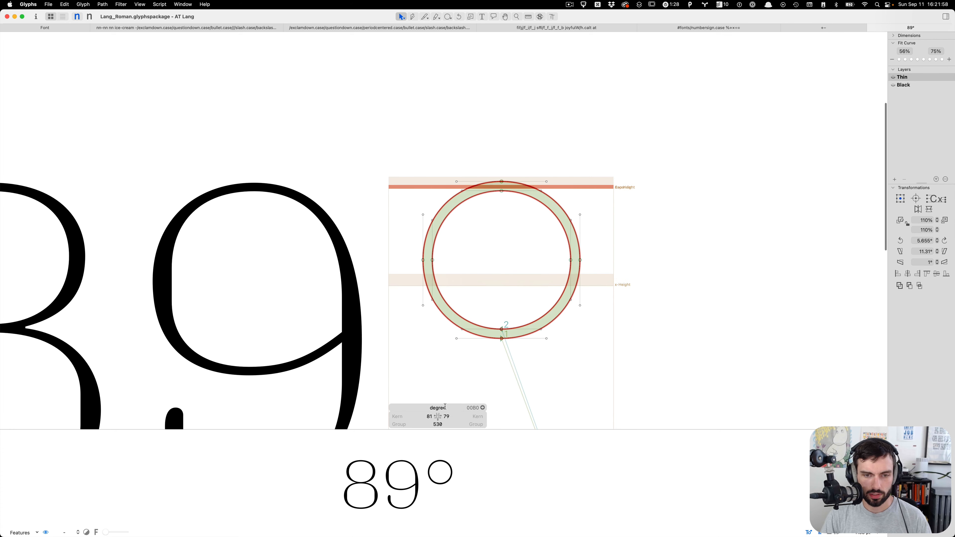
pyautogui.scroll(-4, 497, 289)
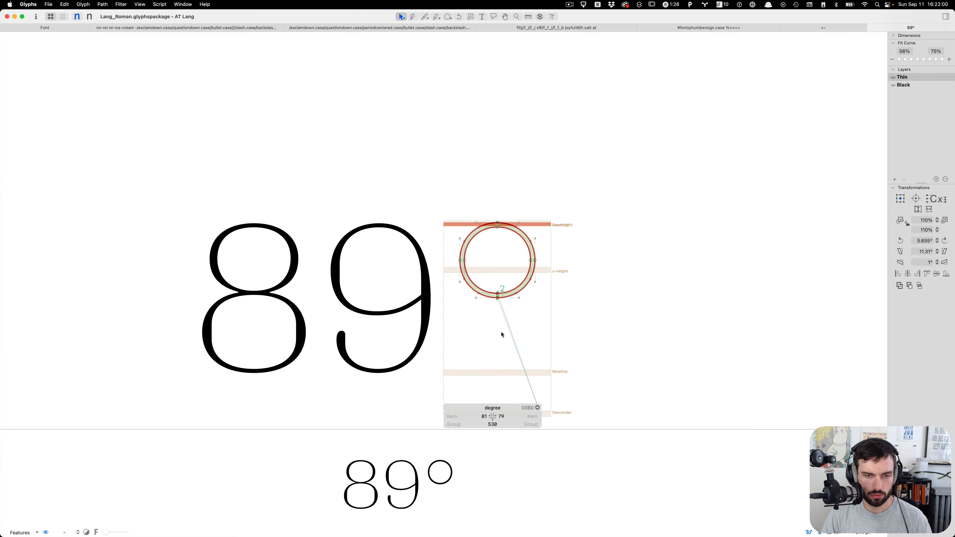
# Step: Add a zero after the degree and compare the spacing on both sides of the ring
pyautogui.write('t')
pyautogui.write('0')
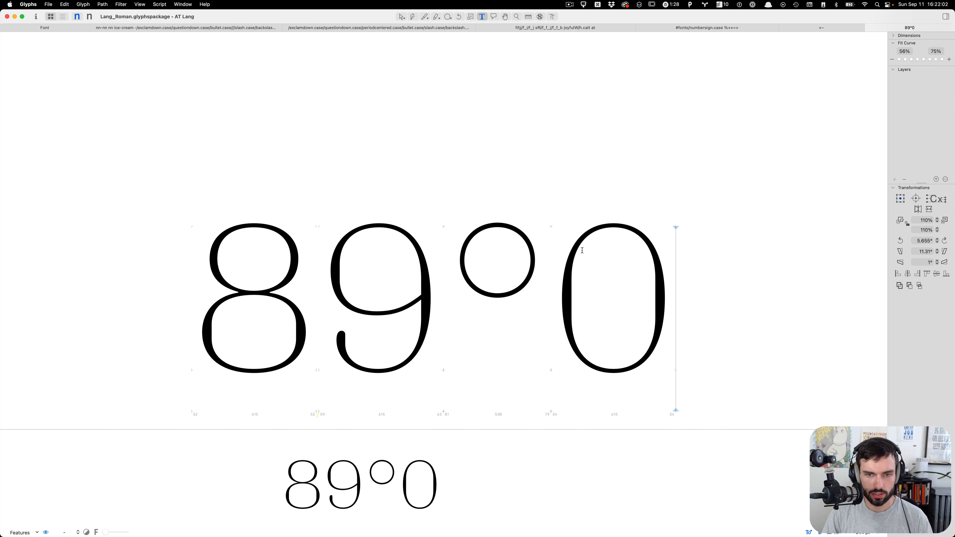
pyautogui.click(544, 267)
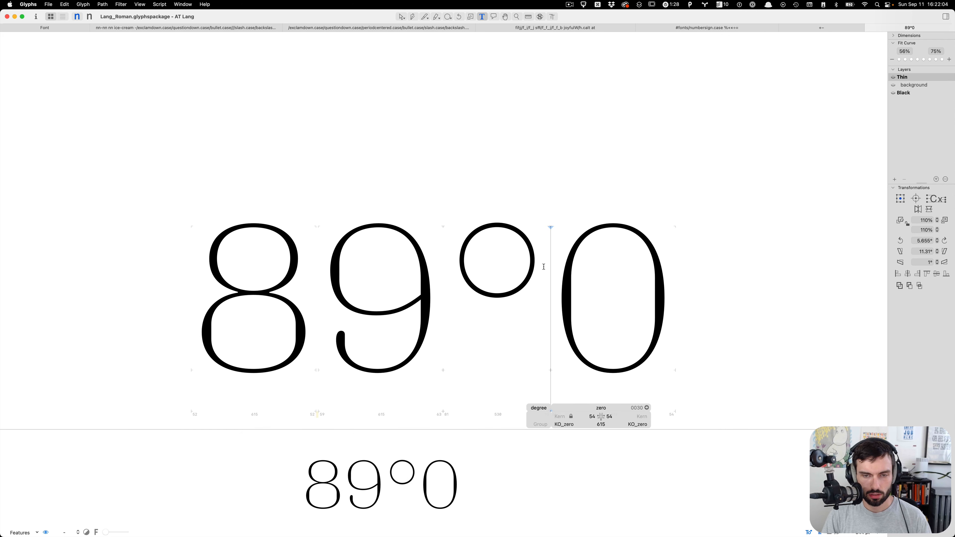
pyautogui.click(451, 265)
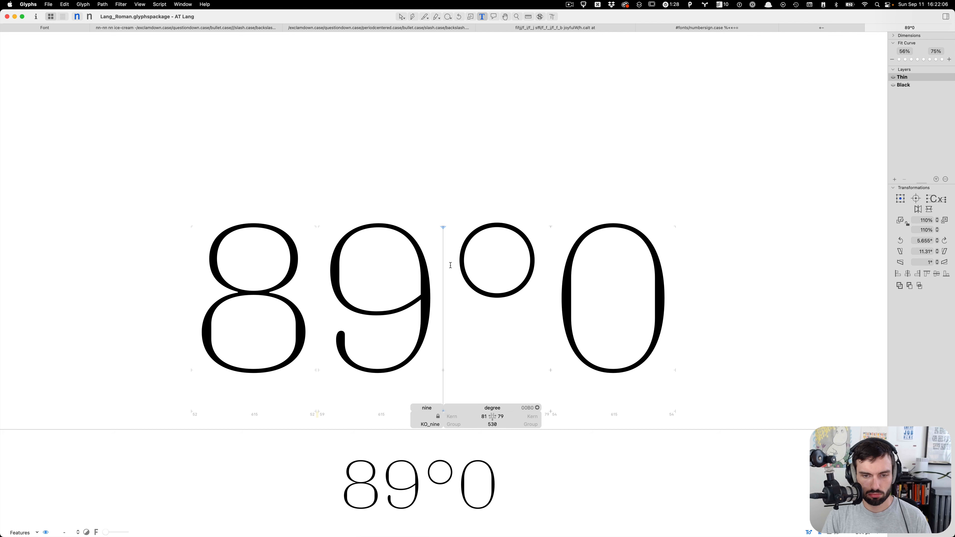
pyautogui.click(551, 270)
pyautogui.scroll(-2, 551, 270)
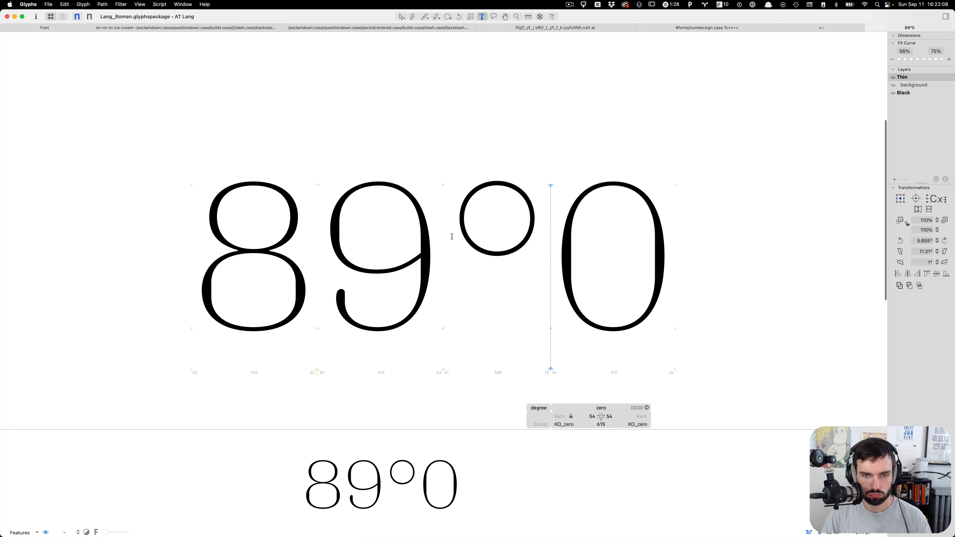
# Step: Tighten the Thin degree's left and right sidebearings to 60 each
pyautogui.click(452, 236)
pyautogui.hotkey('ctrl', 'shift', 'Left')
pyautogui.hotkey('ctrl', 'shift', 'Left')
pyautogui.hotkey('ctrl', 'Left')
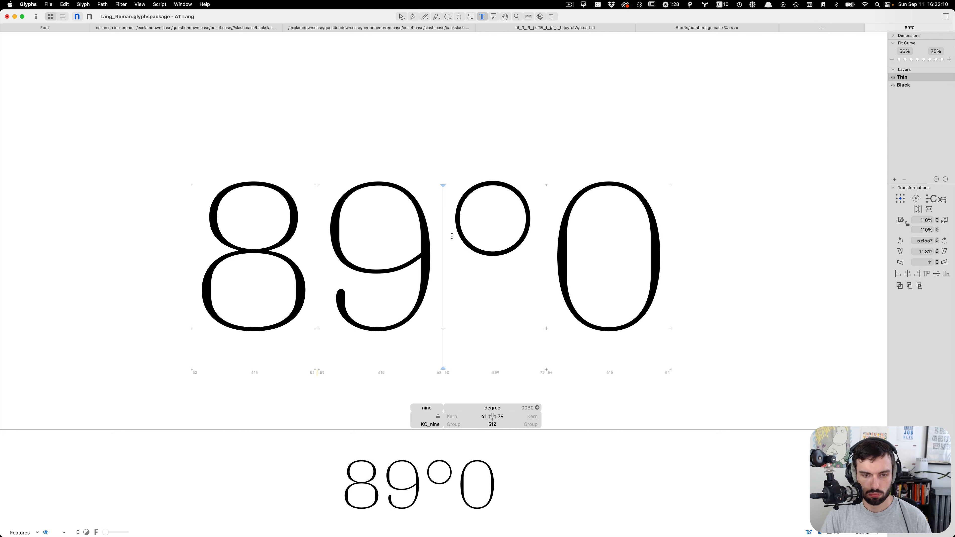
pyautogui.press('super+shift+Left')
pyautogui.press('super+shift+Left')
pyautogui.press('super+Right')
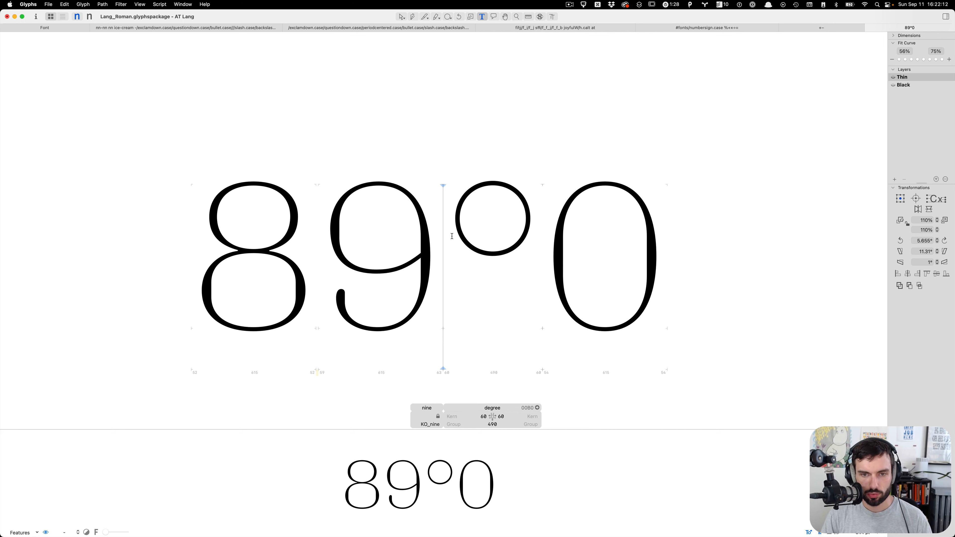
# Step: Replace the sample text with a degree glyph set between two pairs of capital H
pyautogui.scroll(-5, 667, 222)
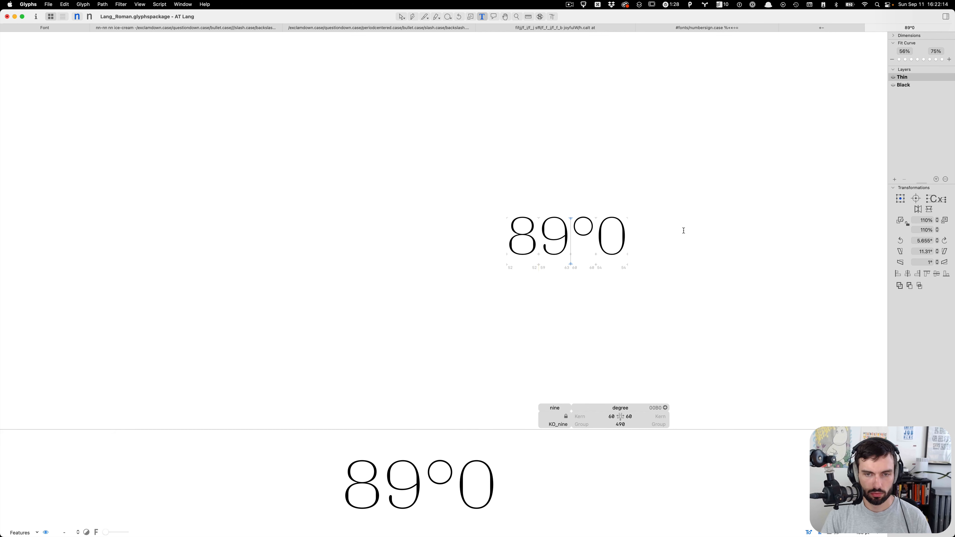
pyautogui.press('super+a')
pyautogui.write('HH')
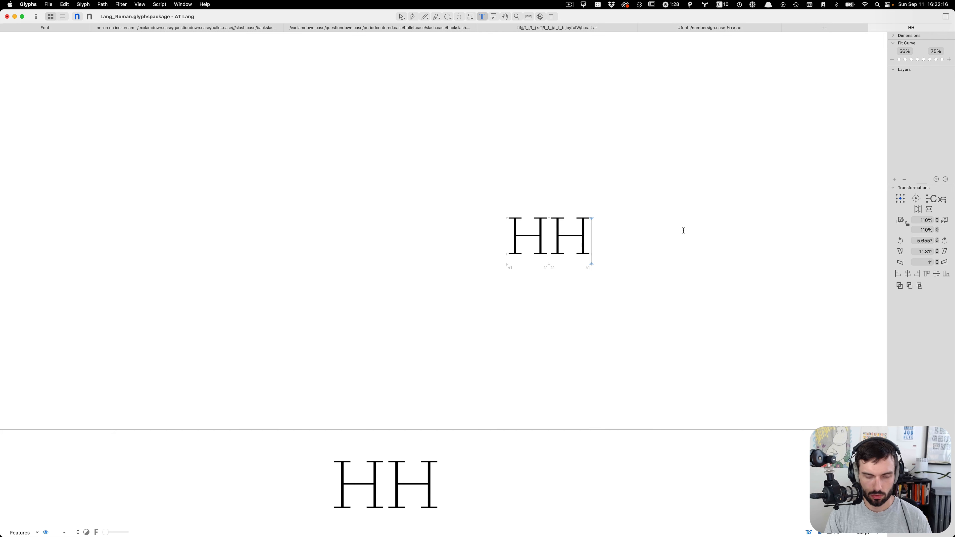
pyautogui.press('super+f')
pyautogui.write('degree')
pyautogui.press('Return')
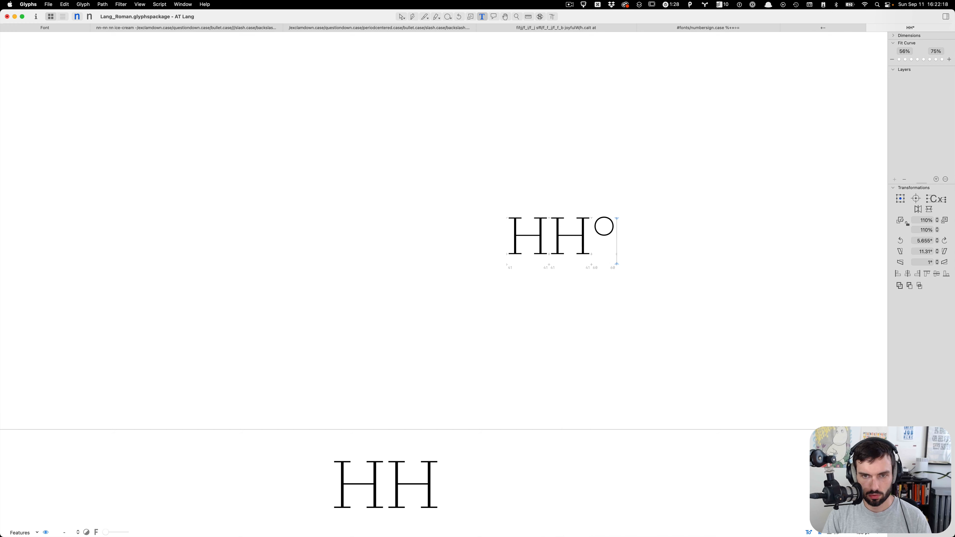
pyautogui.write('HH')
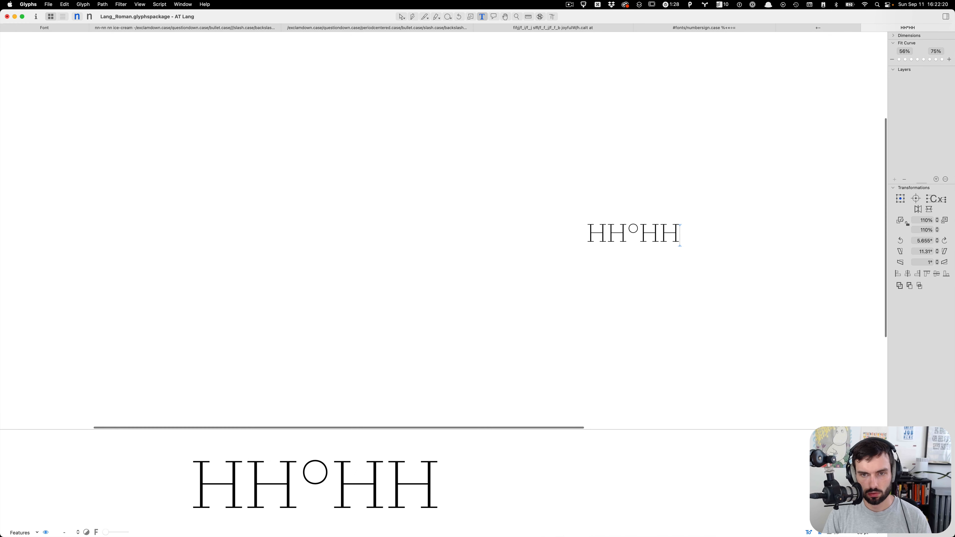
pyautogui.scroll(-2, 698, 232)
pyautogui.scroll(5, 677, 232)
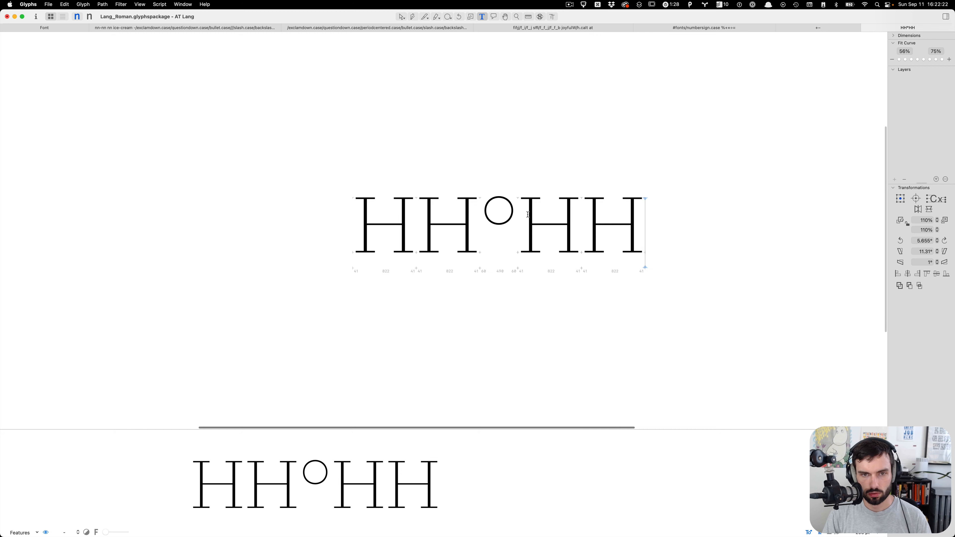
# Step: Insert an asterisk after the degree and select the full degree outline to check its size against it
pyautogui.click(534, 242)
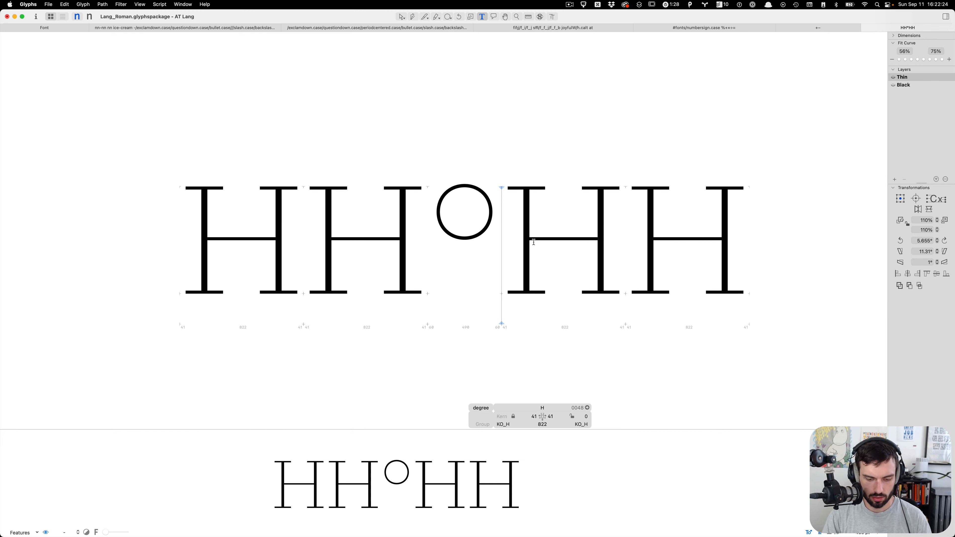
pyautogui.write('*')
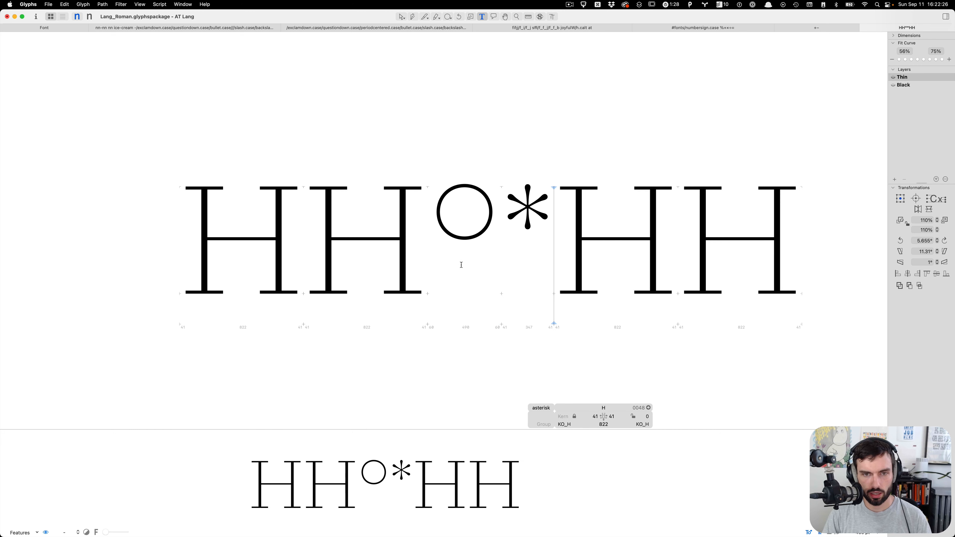
pyautogui.doubleClick(460, 266)
pyautogui.scroll(5, 462, 235)
pyautogui.press('super+a')
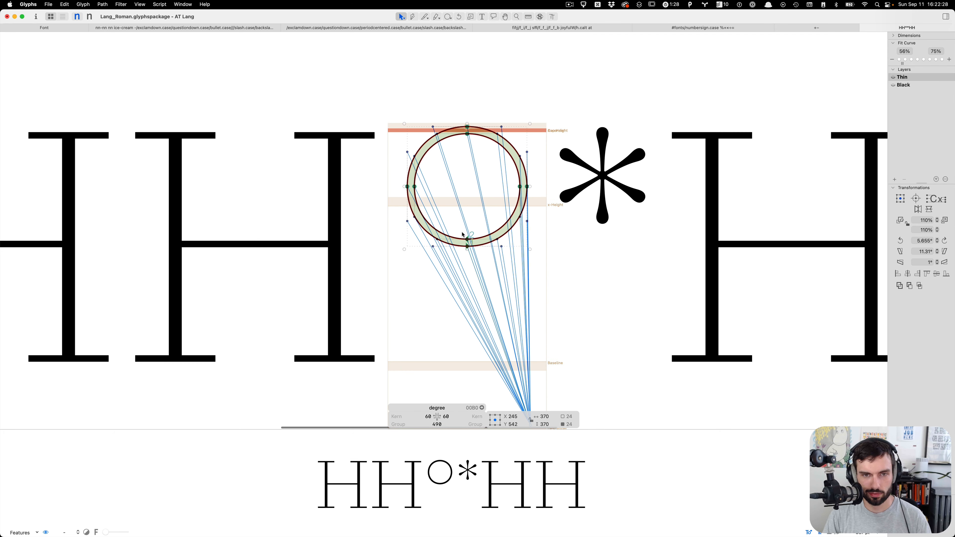
pyautogui.press('t')
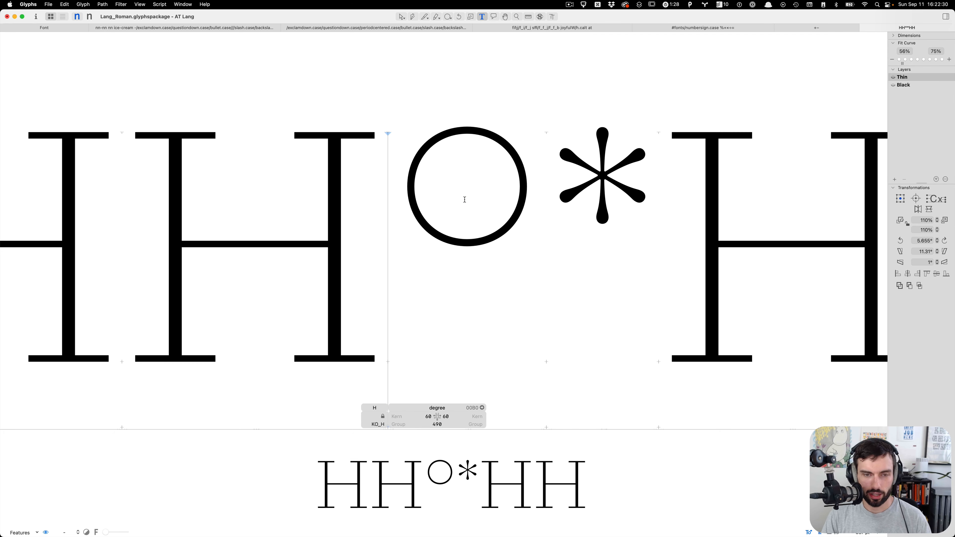
# Step: Insert a straight double quote and a right curly double quote before the degree as size references
pyautogui.write('"')
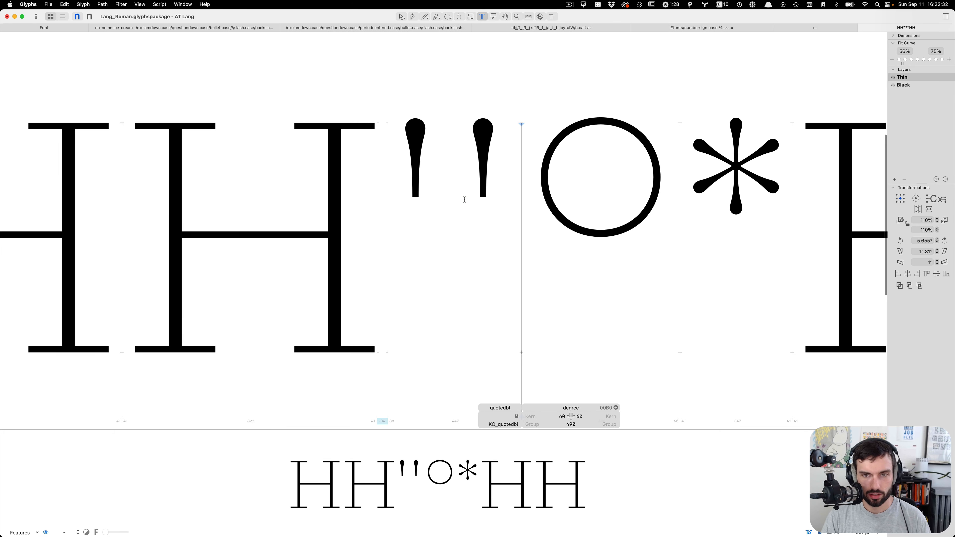
pyautogui.write('”')
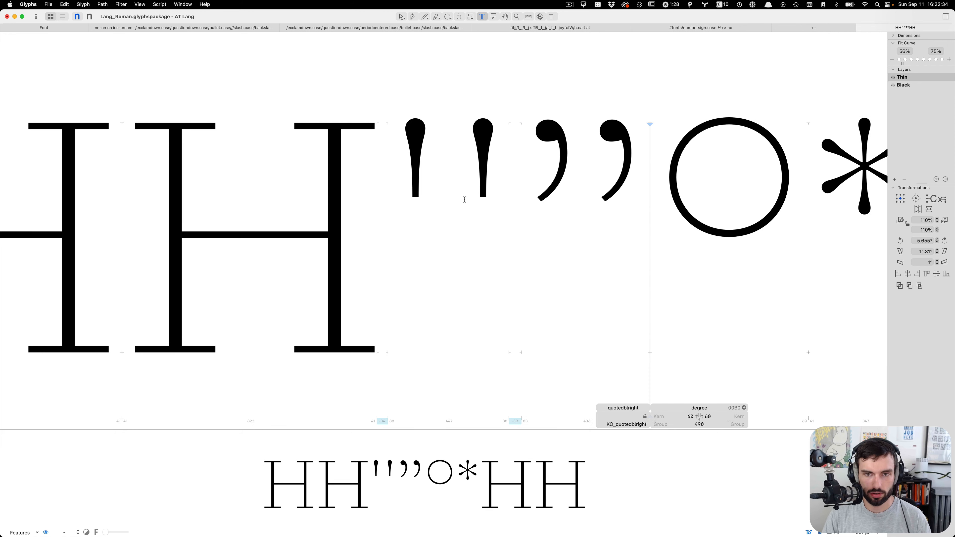
pyautogui.scroll(-5, 437, 203)
pyautogui.scroll(5, 267, 202)
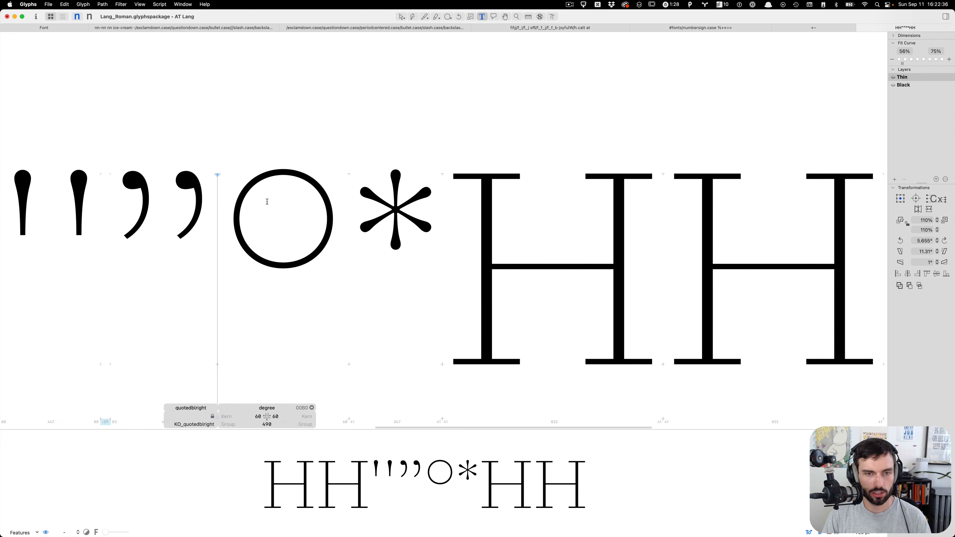
# Step: Scale the Thin degree outline down proportionally to 315 × 315 units, keeping its top-left corner fixed, and raise it 2 units
pyautogui.press('Escape')
pyautogui.scroll(3, 408, 227)
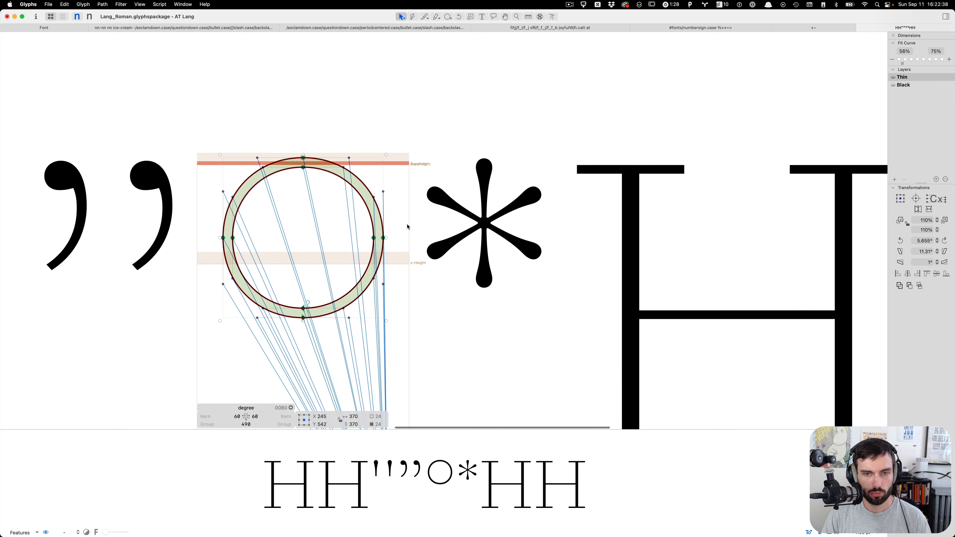
pyautogui.scroll(-2, 408, 227)
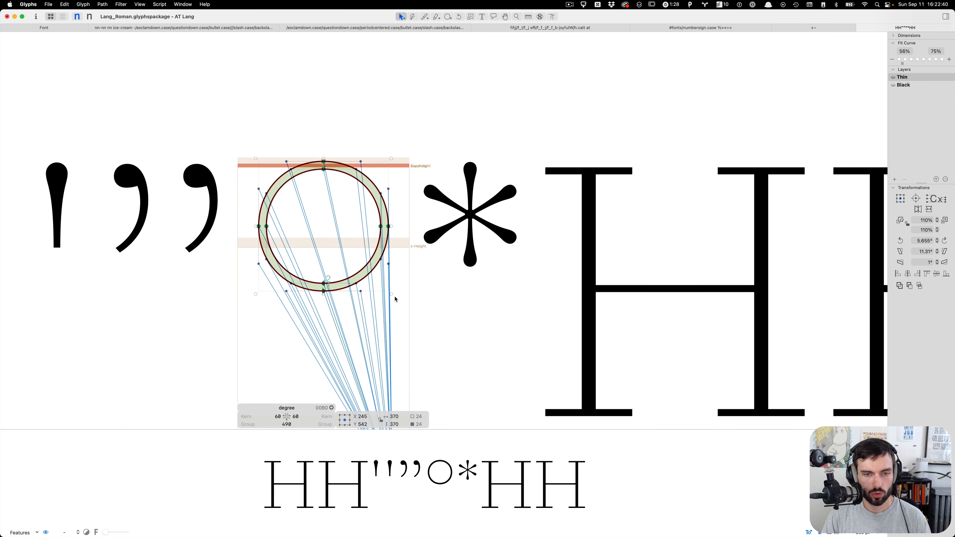
pyautogui.moveTo(392, 294); pyautogui.dragTo(370, 275)
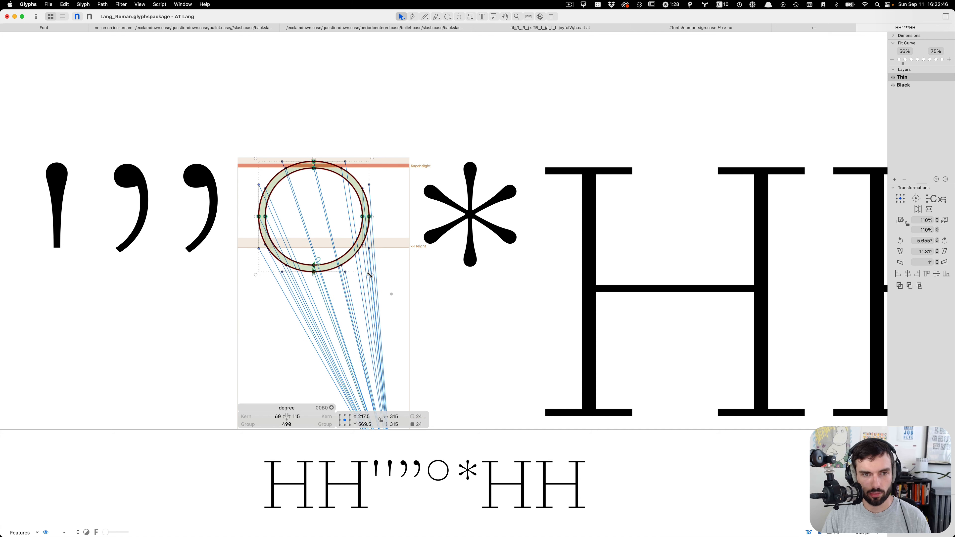
pyautogui.press('Up')
pyautogui.press('Up')
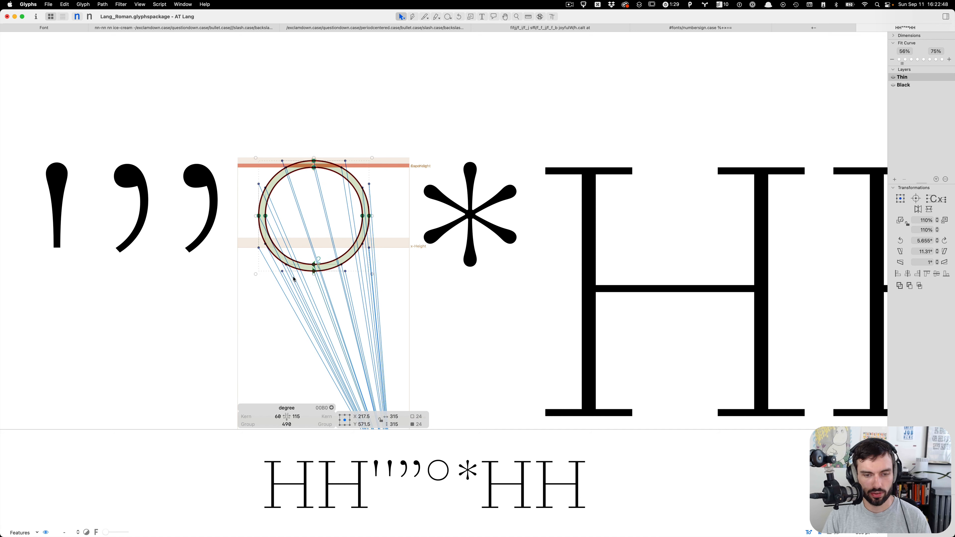
# Step: Shrink the Thin degree's inner circle about its centre to 273 × 273 units to thicken the ring
pyautogui.scroll(5, 200, 236)
pyautogui.click(422, 203)
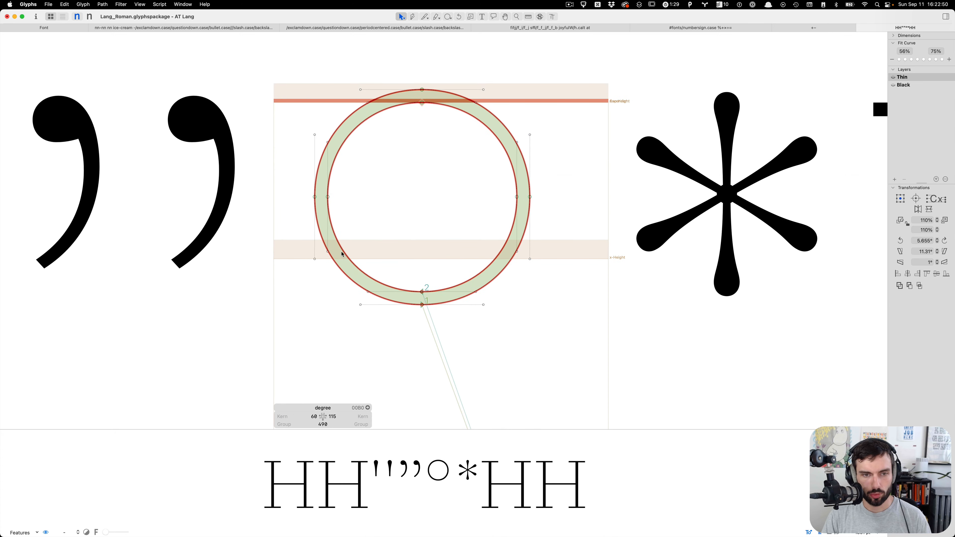
pyautogui.doubleClick(347, 252)
pyautogui.scroll(2, 491, 142)
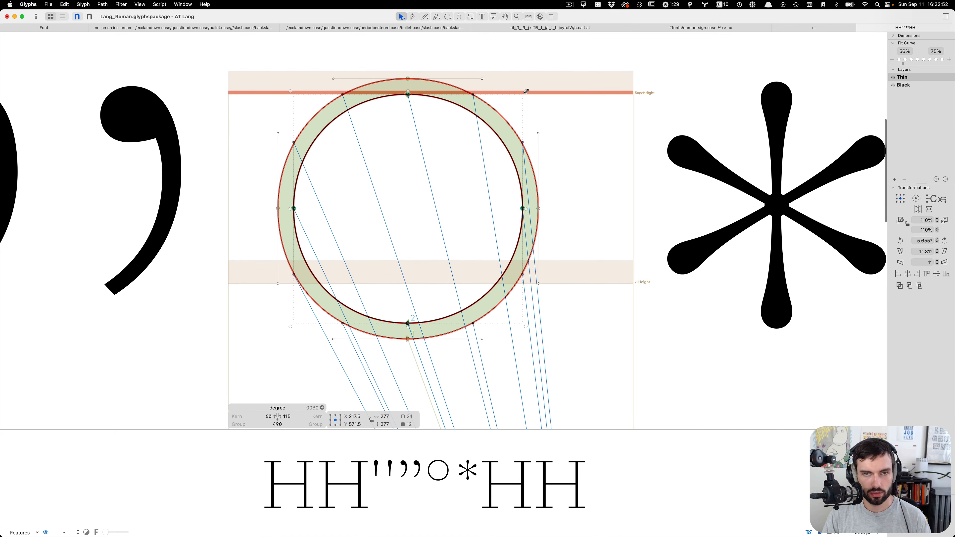
pyautogui.moveTo(525, 91); pyautogui.dragTo(524, 91)
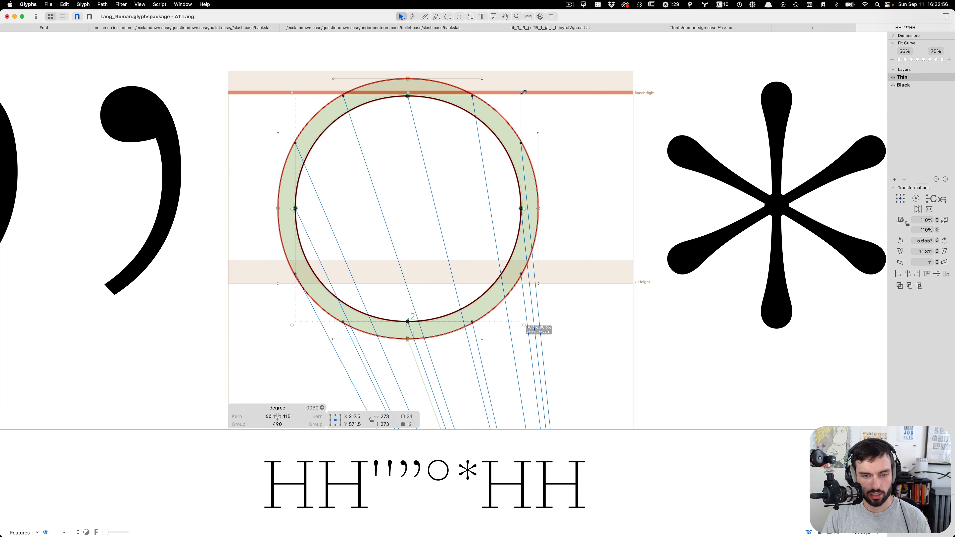
pyautogui.click(431, 156)
# Step: Try to link the degree's right sidebearing with the metrics key =\
pyautogui.press('t')
pyautogui.scroll(-3, 429, 157)
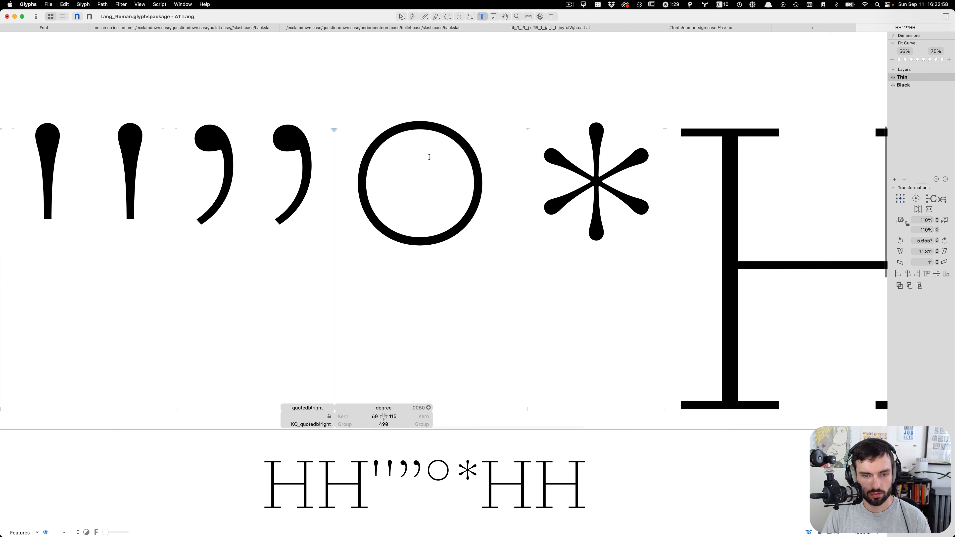
pyautogui.click(394, 416)
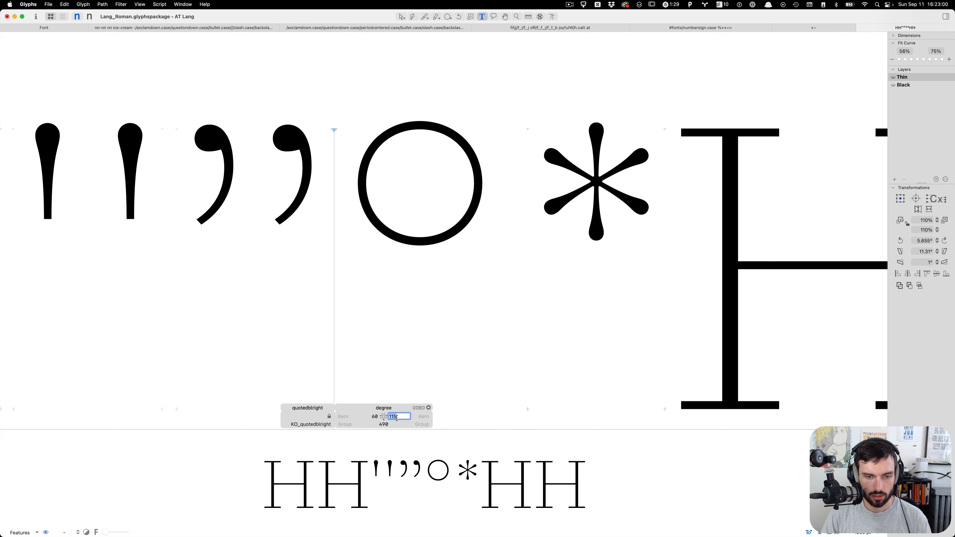
pyautogui.write('=\\')
pyautogui.press('Tab')
pyautogui.click(398, 415)
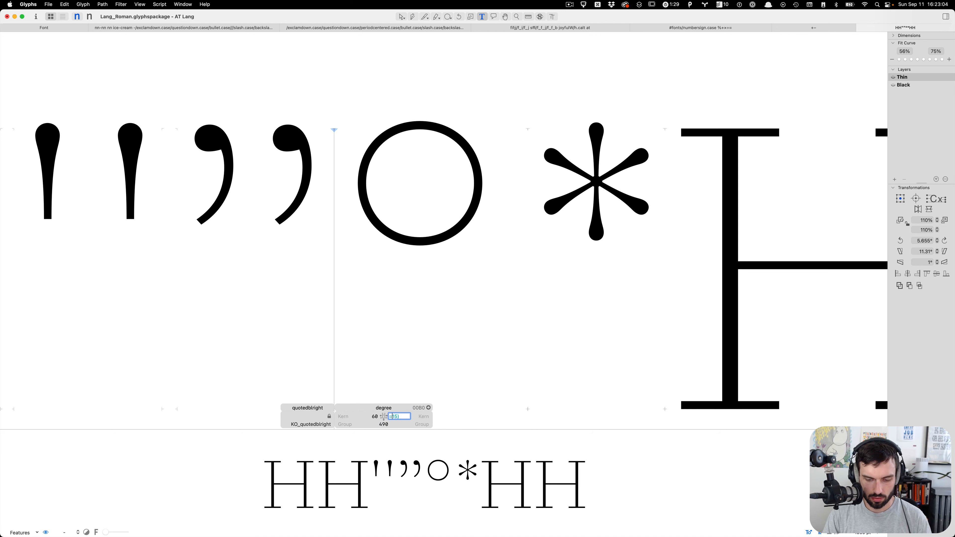
pyautogui.press('Tab')
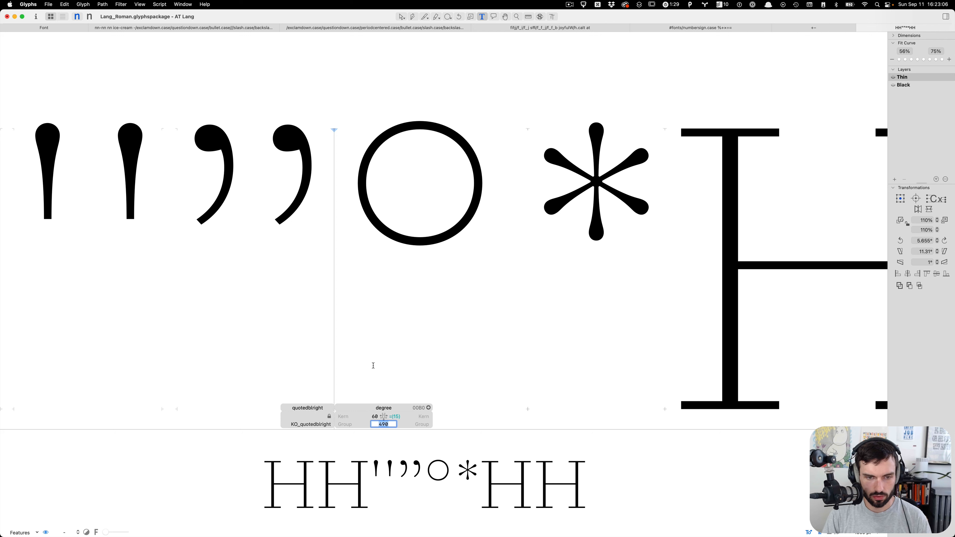
pyautogui.click(374, 365)
pyautogui.scroll(-3, 374, 366)
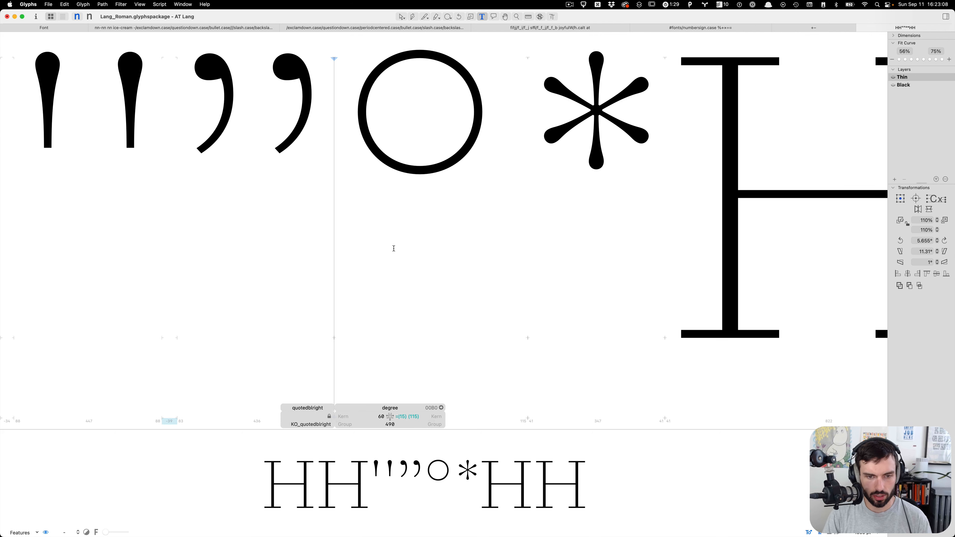
# Step: Set the degree's right sidebearing key to =| to mirror the left sidebearing
pyautogui.click(404, 416)
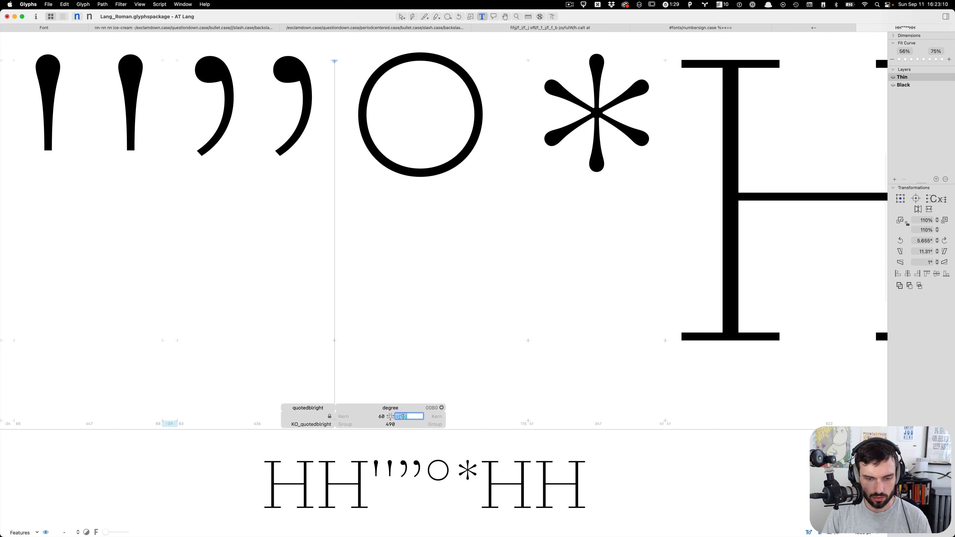
pyautogui.write('=|')
pyautogui.press('Tab')
pyautogui.hscroll(-3, 354, 236)
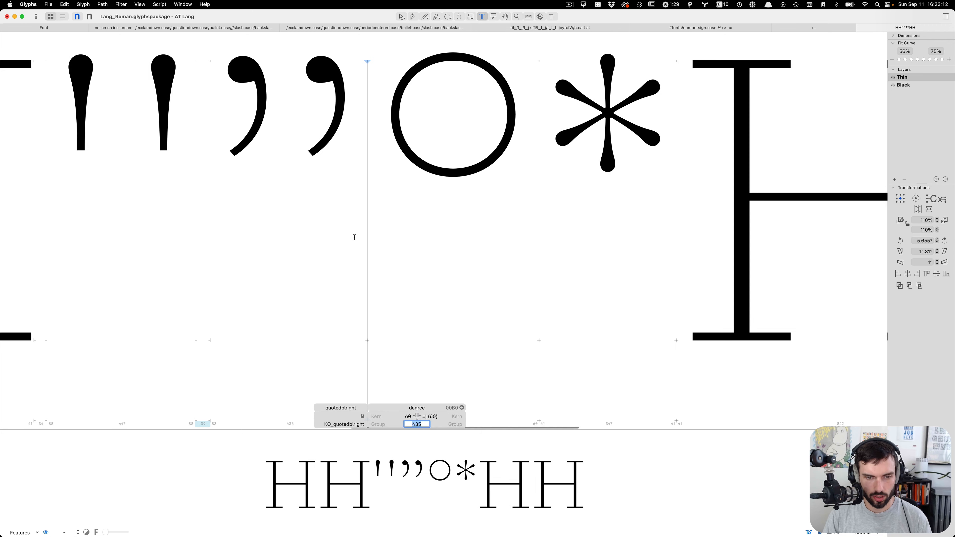
pyautogui.click(450, 202)
pyautogui.scroll(4, 451, 210)
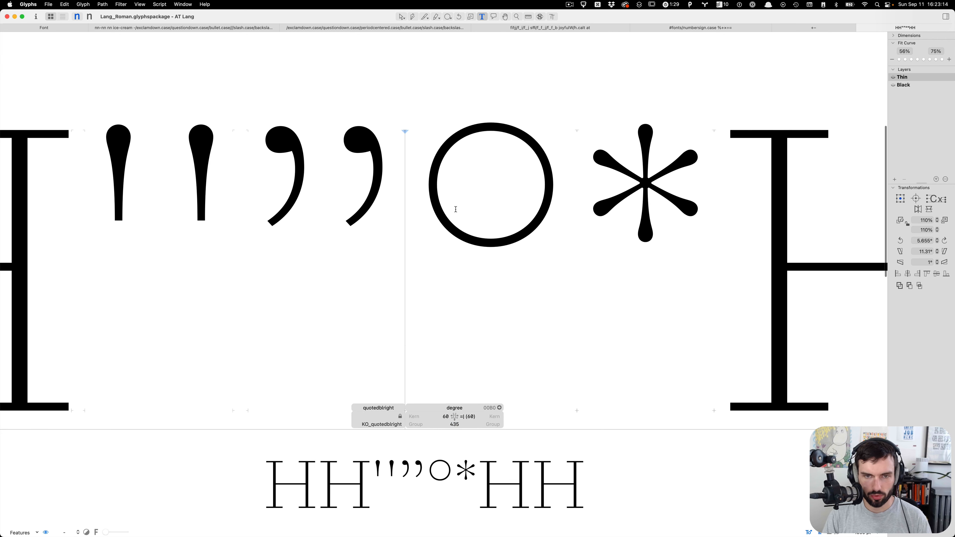
# Step: In the Black master, shrink the degree's inner circle about its centre to make the ring about 109 units thick
pyautogui.press('Escape')
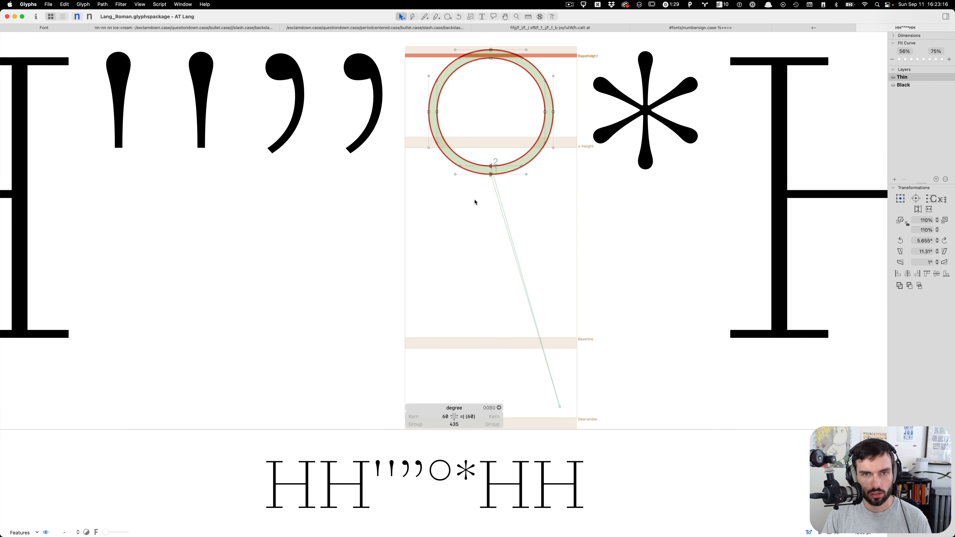
pyautogui.press('super+2')
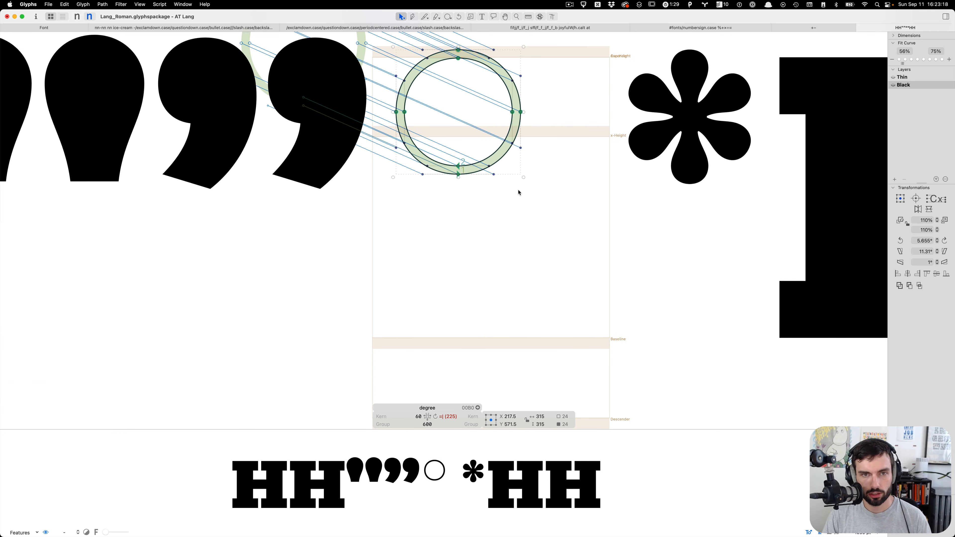
pyautogui.click(508, 173)
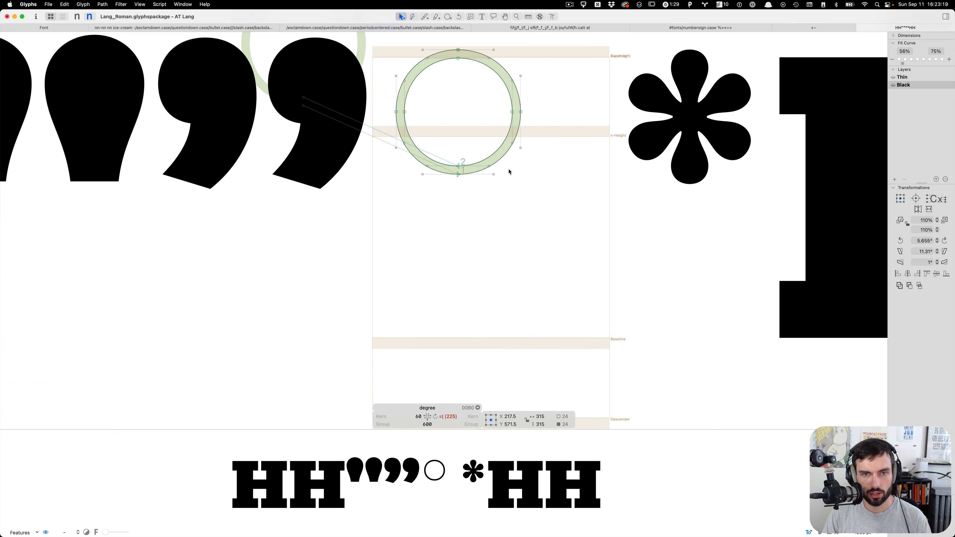
pyautogui.doubleClick(504, 141)
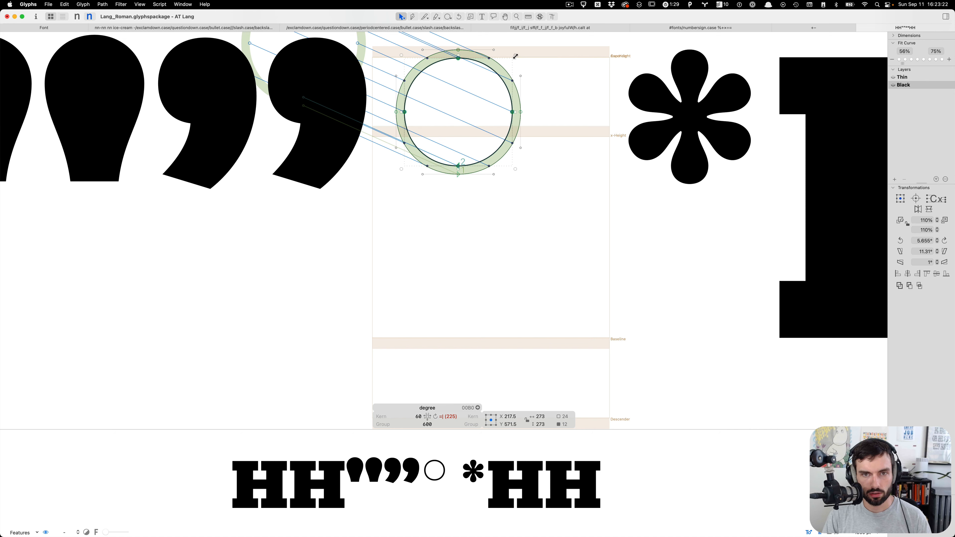
pyautogui.moveTo(515, 56); pyautogui.dragTo(483, 97)
pyautogui.click(513, 117)
pyautogui.scroll(1, 513, 117)
pyautogui.press('t')
pyautogui.scroll(3, 514, 117)
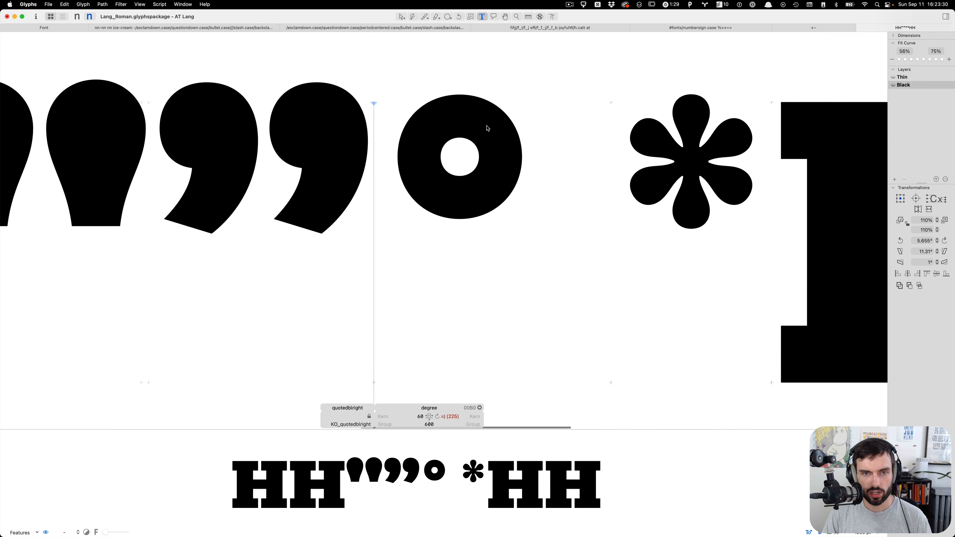
pyautogui.scroll(3, 499, 140)
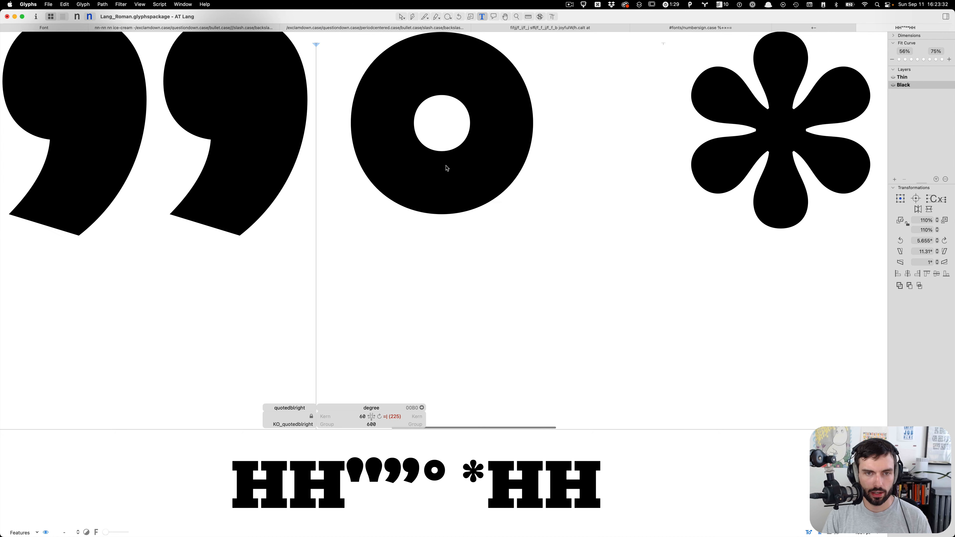
# Step: Update the Black degree's metrics from its sidebearing key and compare the ring's thickness at the right and top
pyautogui.press('Escape')
pyautogui.moveTo(459, 114); pyautogui.dragTo(560, 132)
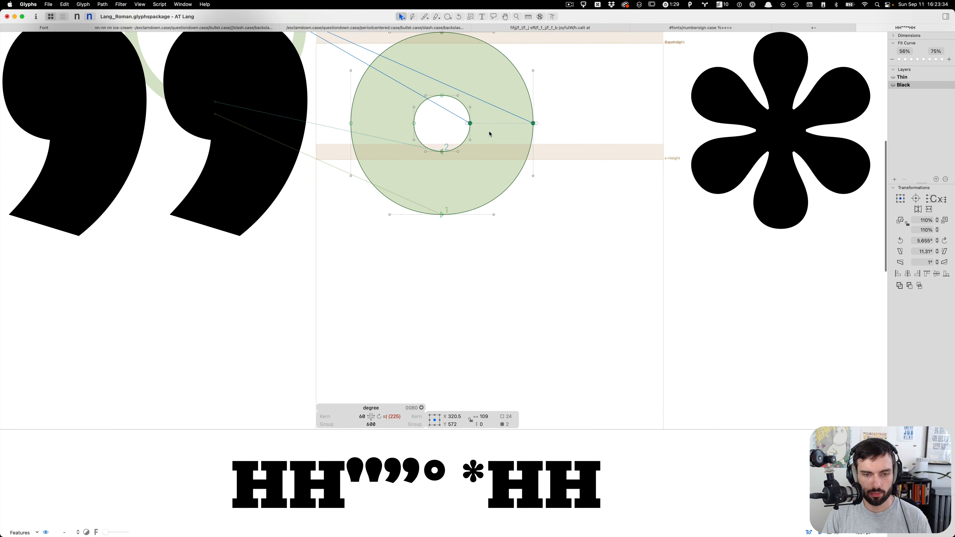
pyautogui.scroll(5, 433, 180)
pyautogui.press('ctrl+super+m')
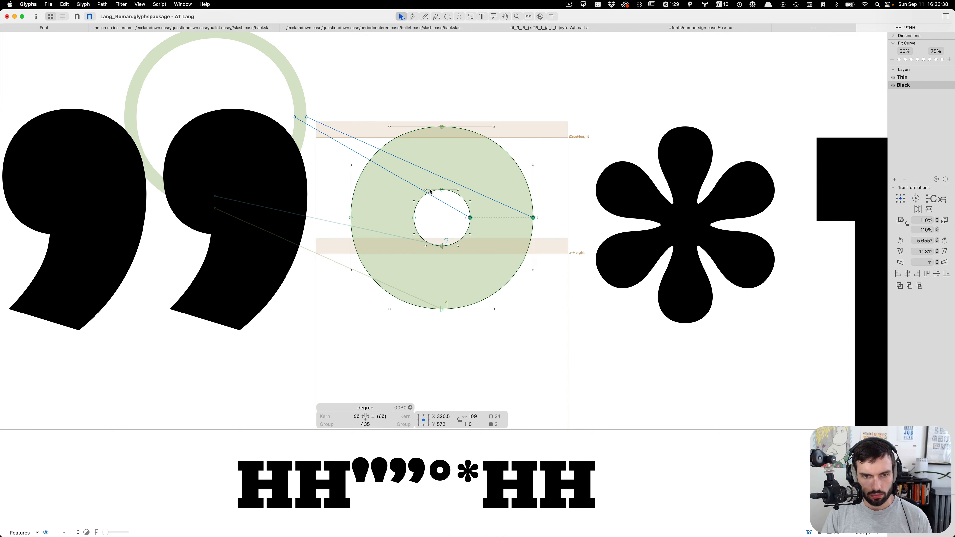
pyautogui.moveTo(434, 205); pyautogui.dragTo(443, 96)
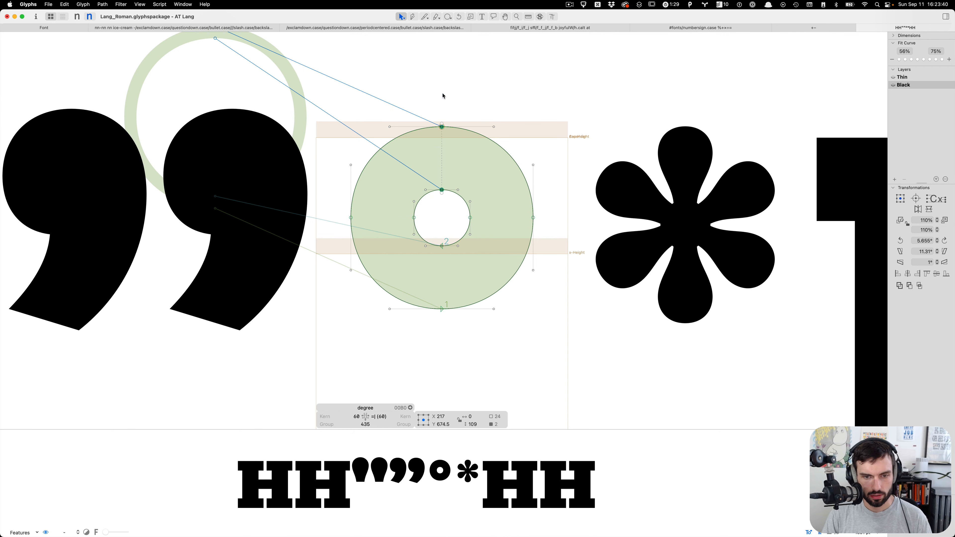
pyautogui.click(455, 165)
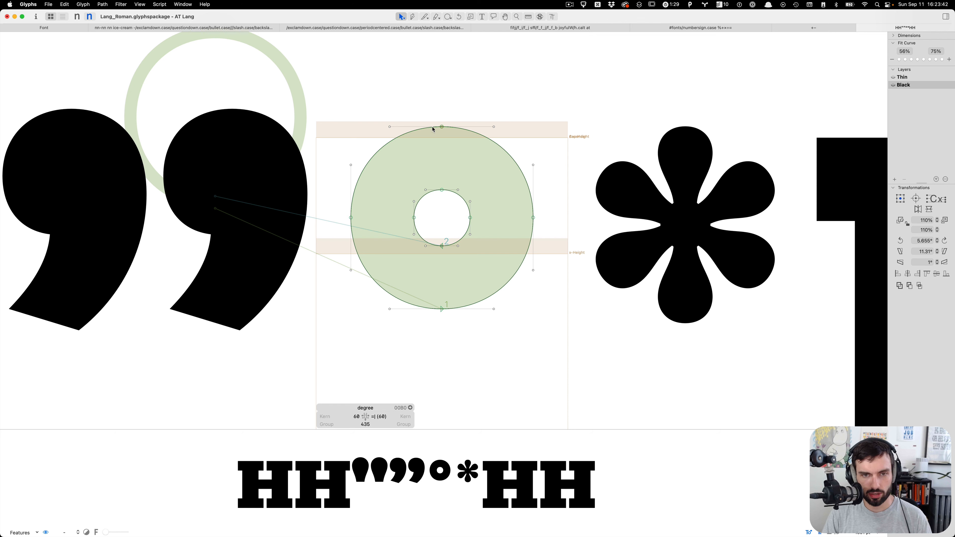
pyautogui.press('t')
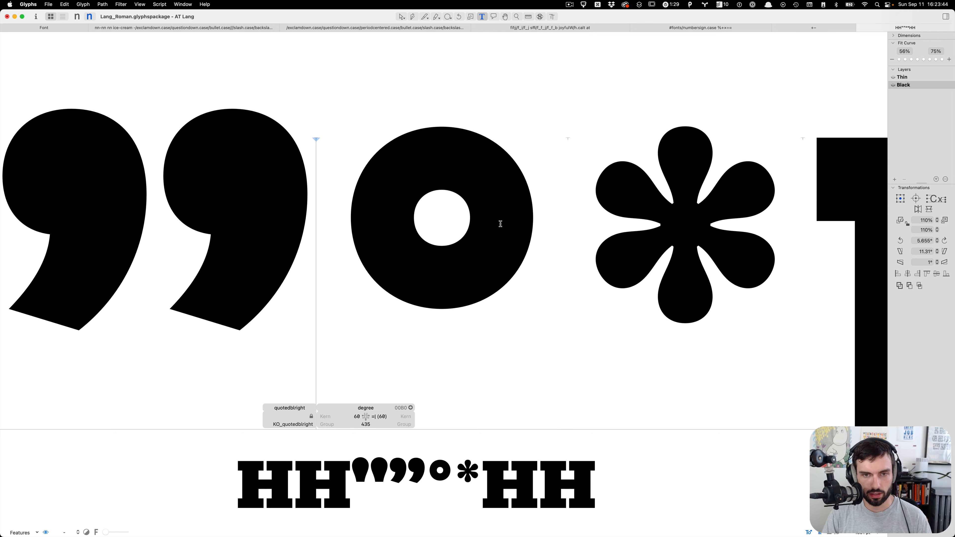
# Step: Widen only the Black degree's outer circle about its centre until both sidebearings are 55
pyautogui.doubleClick(446, 220)
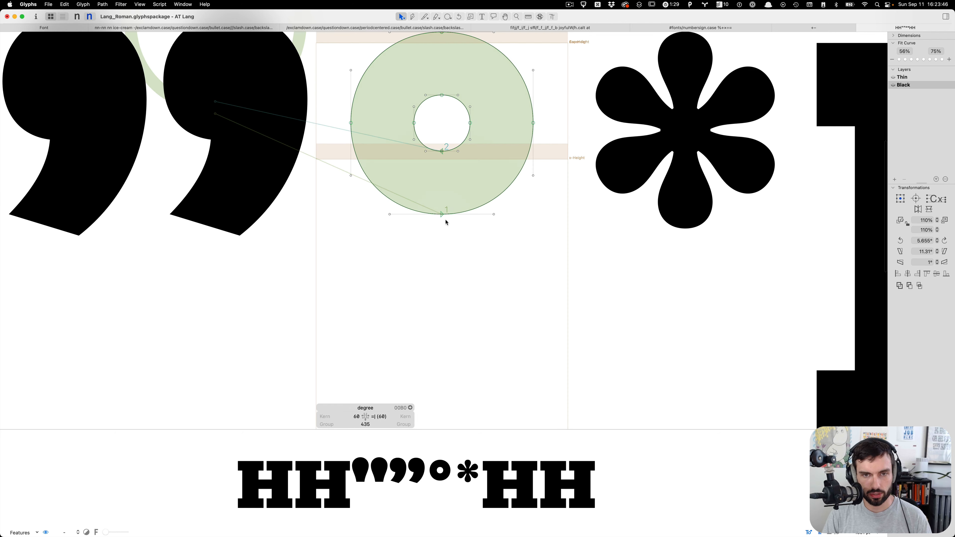
pyautogui.moveTo(549, 59); pyautogui.dragTo(531, 190)
pyautogui.moveTo(364, 207); pyautogui.dragTo(326, 68)
pyautogui.doubleClick(375, 70)
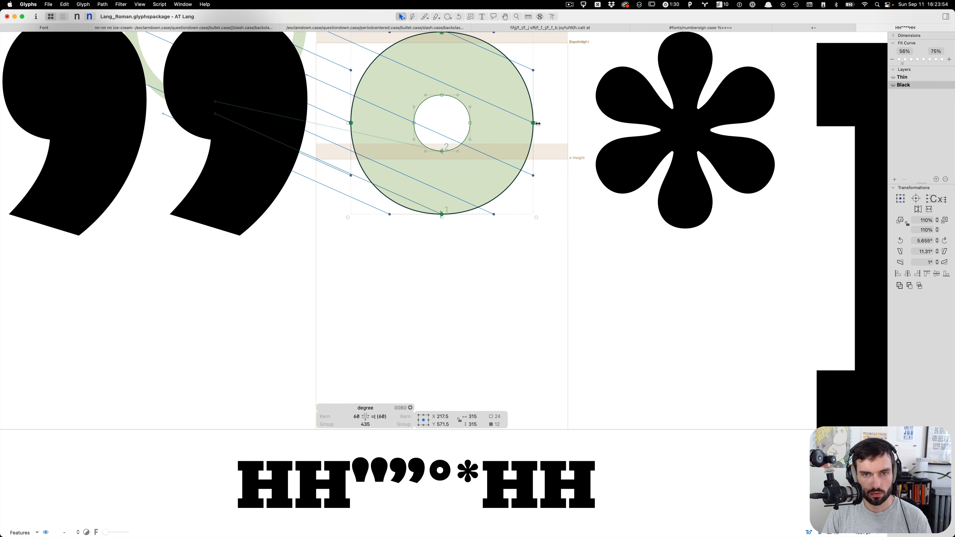
pyautogui.moveTo(537, 123); pyautogui.dragTo(538, 123)
pyautogui.press('t')
pyautogui.scroll(-5, 575, 159)
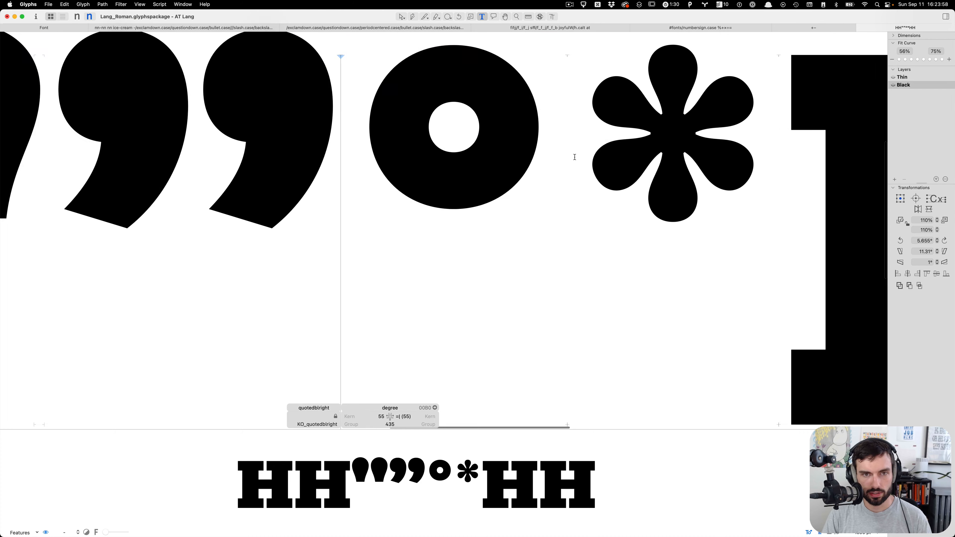
pyautogui.scroll(2, 576, 158)
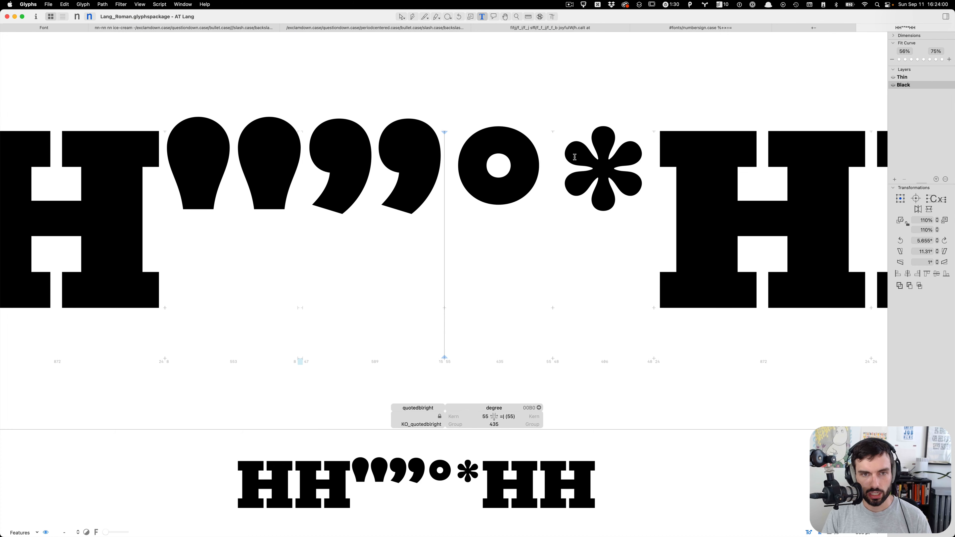
# Step: Remove the two quote glyphs before the degree and tighten the Black degree's sidebearings to 15 each
pyautogui.press('BackSpace')
pyautogui.press('BackSpace')
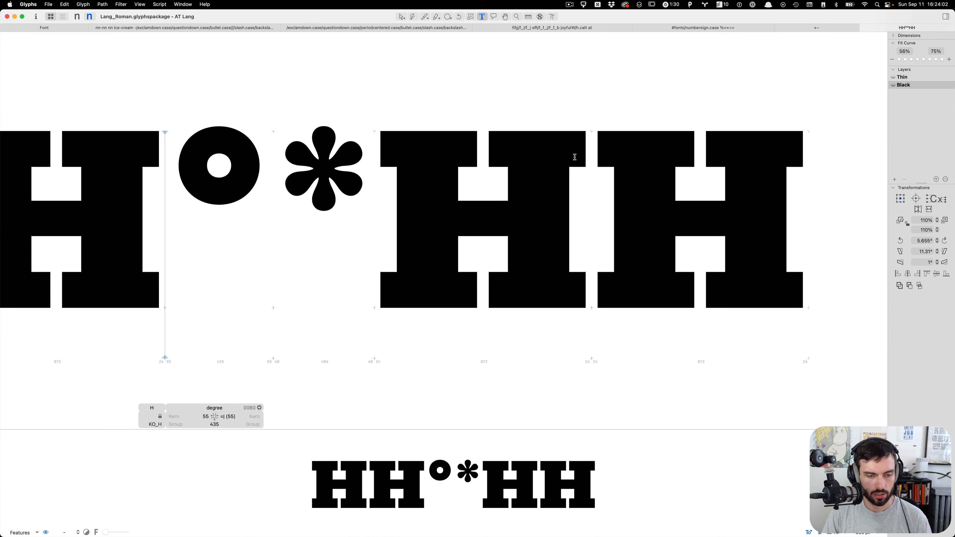
pyautogui.hotkey('ctrl', 'alt', 'shift', 'Left')
pyautogui.hotkey('ctrl', 'alt', 'shift', 'Left')
pyautogui.hotkey('ctrl', 'alt', 'shift', 'Left')
pyautogui.hotkey('ctrl', 'alt', 'shift', 'Left')
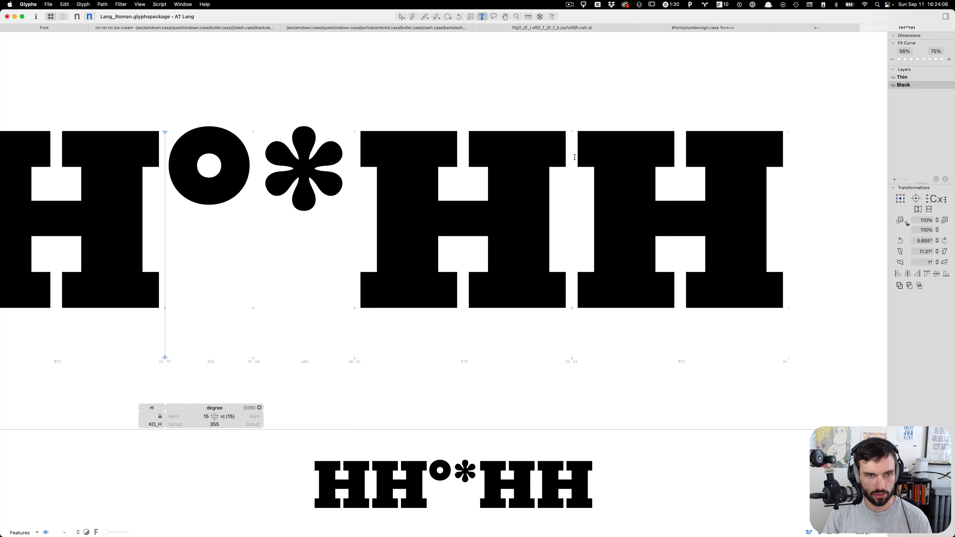
# Step: Widen the Black degree's sidebearings to 25 each and remove the asterisk that follows it
pyautogui.press('Right')
pyautogui.press('Left')
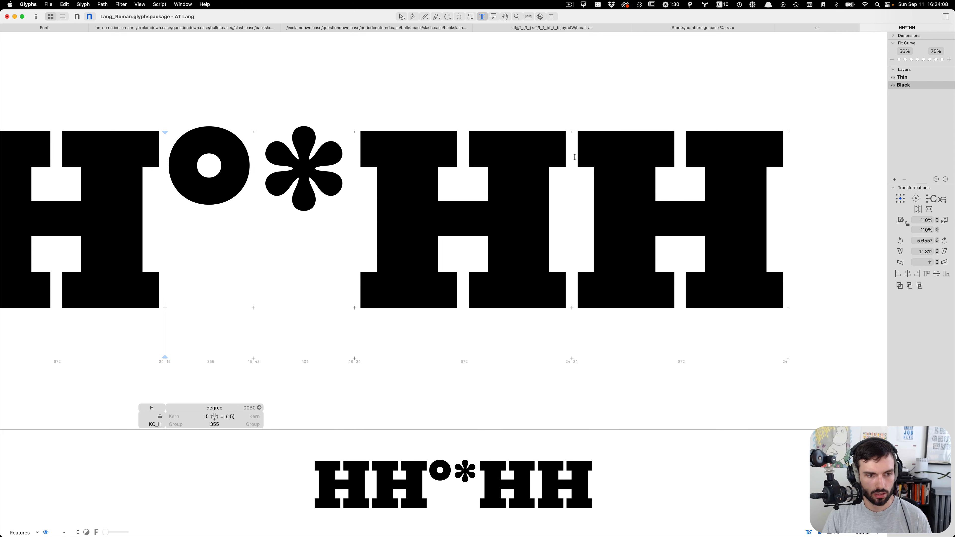
pyautogui.hotkey('ctrl', 'alt', 'shift', 'Right')
pyautogui.press('ctrl+super+shift+Right')
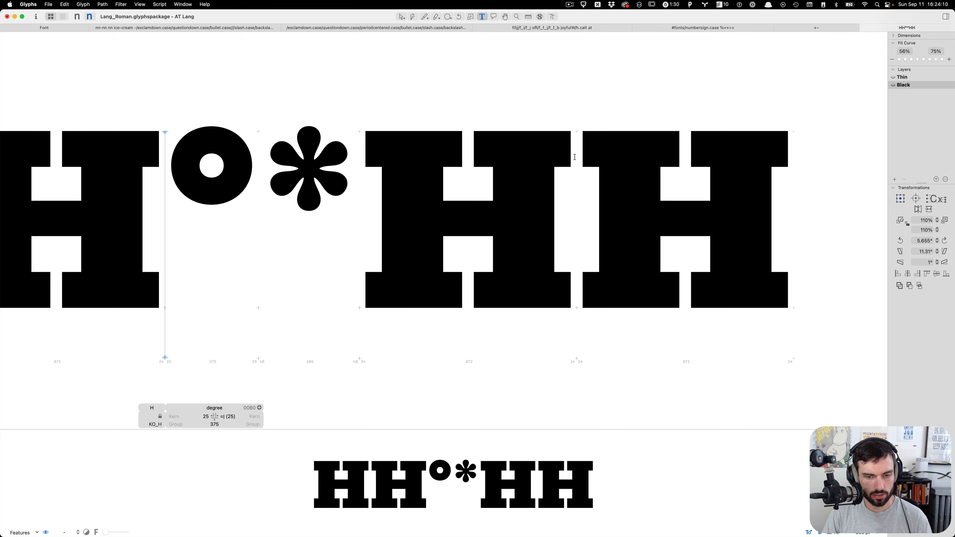
pyautogui.press('Right')
pyautogui.press('Delete')
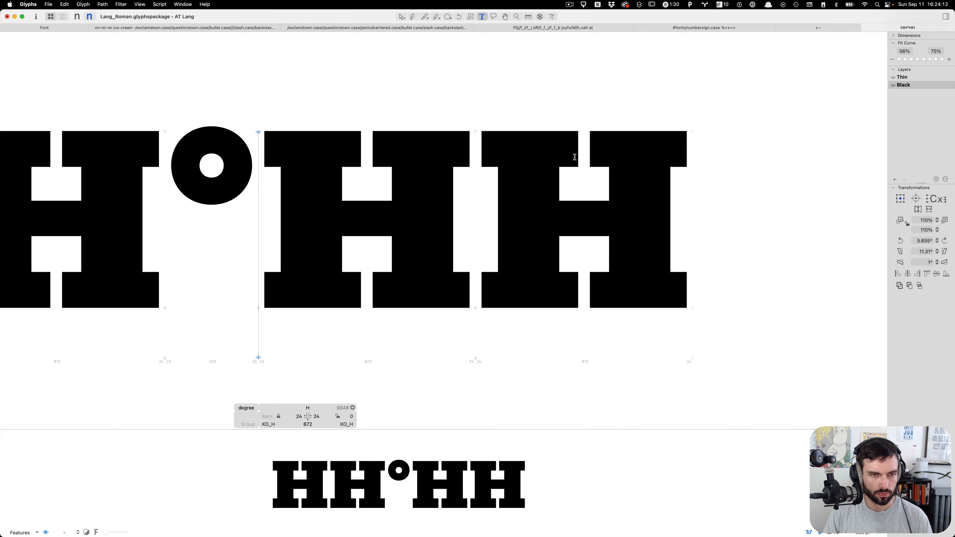
# Step: Add a second line reading 88°88 below HH°HH to test the Black degree among figures
pyautogui.scroll(-5, 830, 166)
pyautogui.click(830, 176)
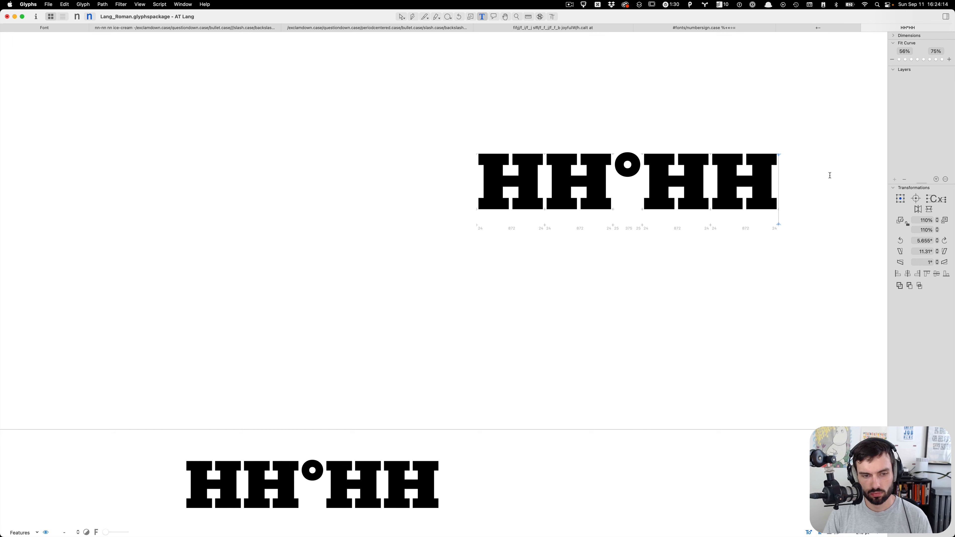
pyautogui.click(609, 185)
pyautogui.press('super+a')
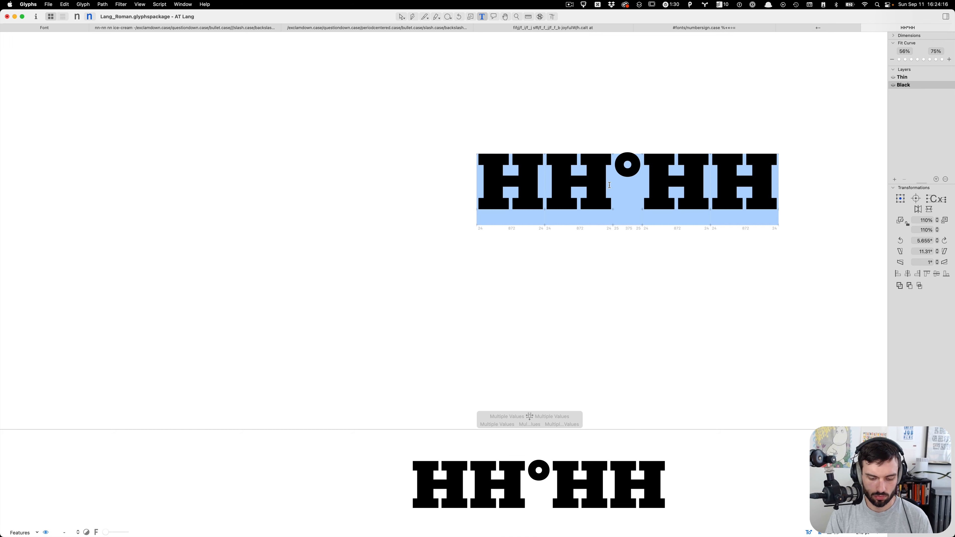
pyautogui.press('Right')
pyautogui.press('Return')
pyautogui.write('88')
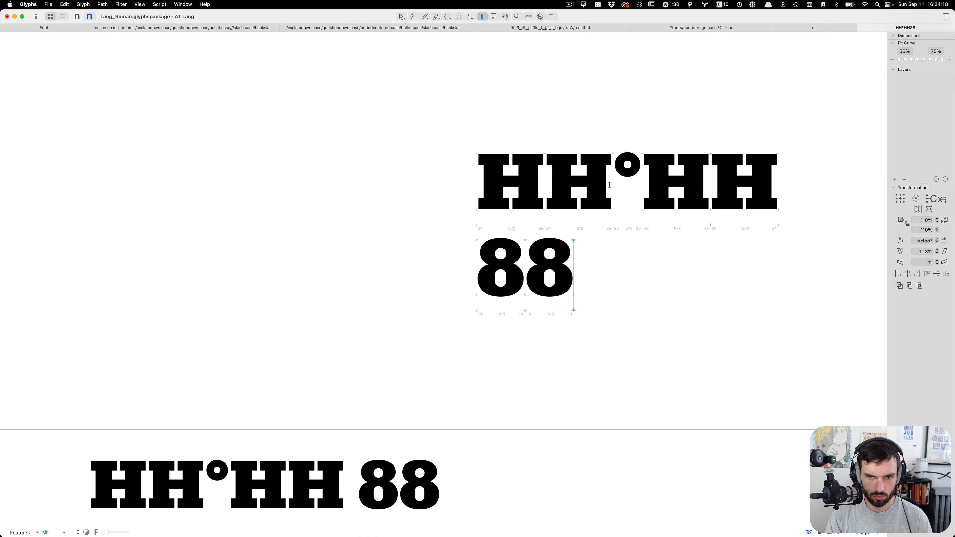
pyautogui.write('•')
pyautogui.press('BackSpace')
pyautogui.write('°')
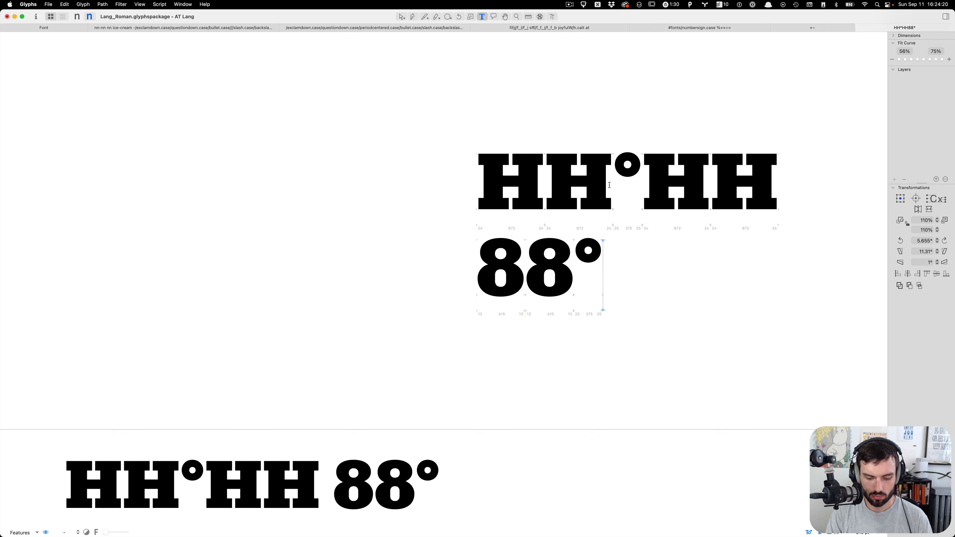
pyautogui.write('88')
pyautogui.press('super+minus')
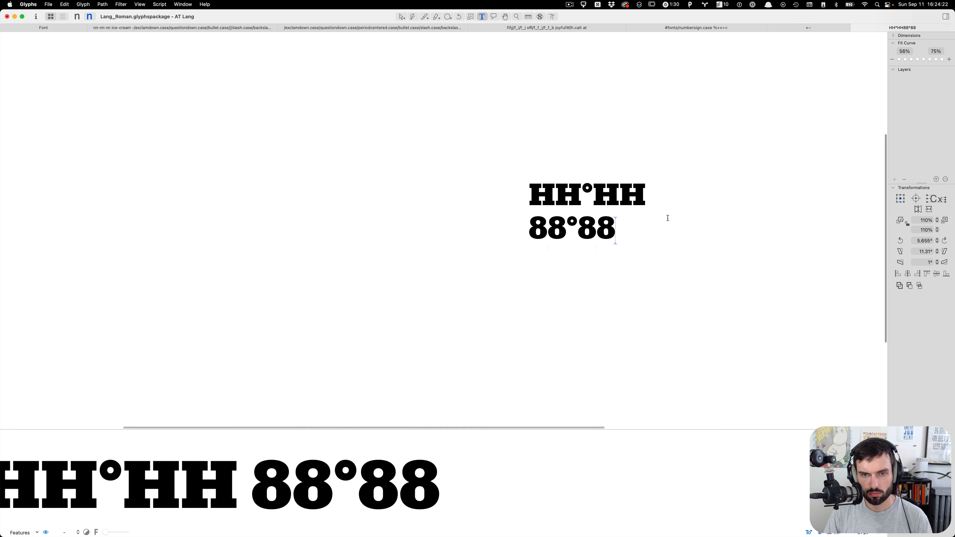
pyautogui.press('super+plus')
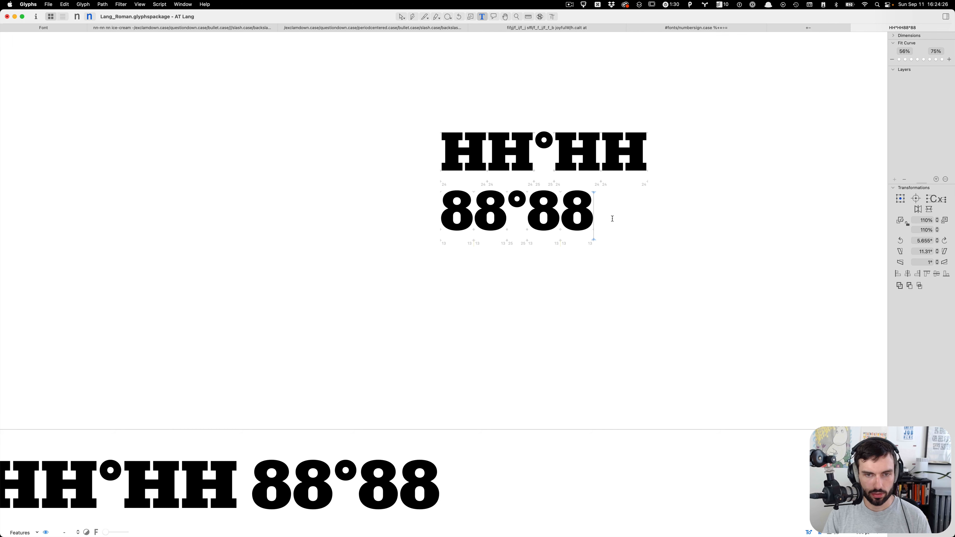
# Step: Compare the Black degree with a temporary bullet after 88°88, and examine its spacing among the capitals and figures
pyautogui.write('•°')
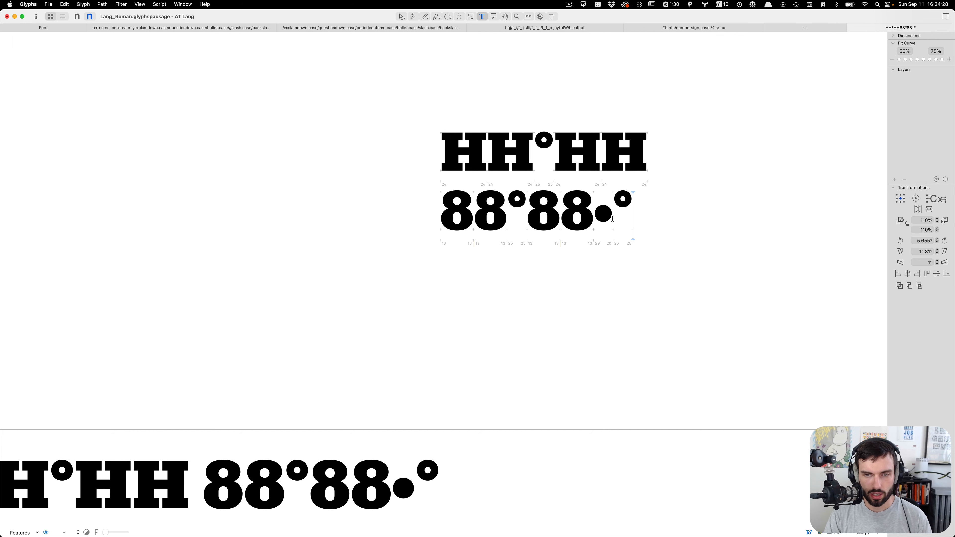
pyautogui.press('BackSpace')
pyautogui.press('BackSpace')
pyautogui.press('super+plus')
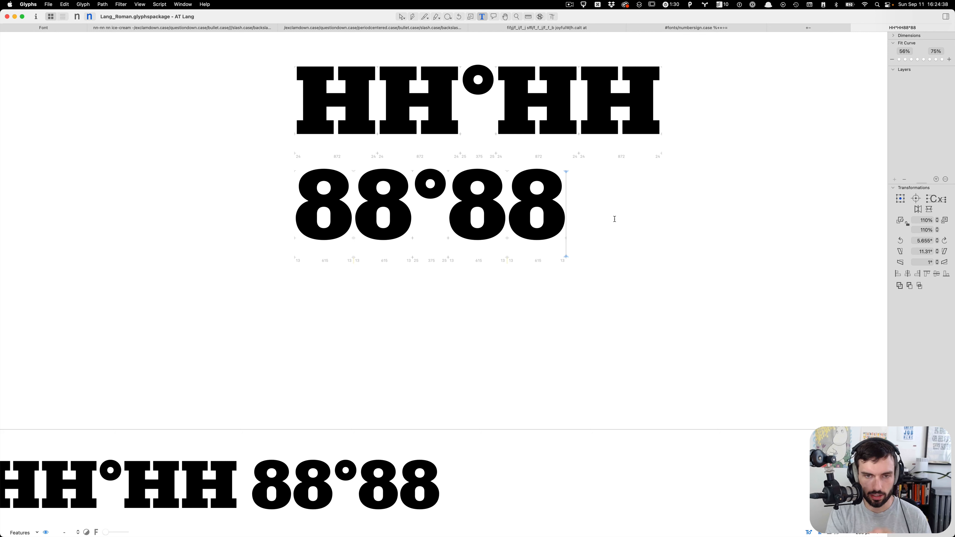
pyautogui.scroll(2, 572, 216)
pyautogui.scroll(1, 499, 214)
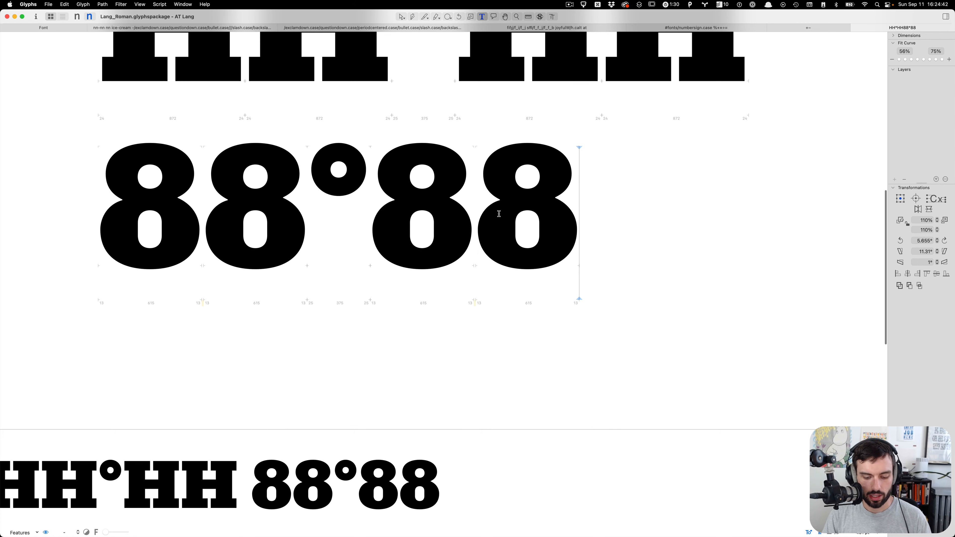
pyautogui.scroll(-3, 499, 214)
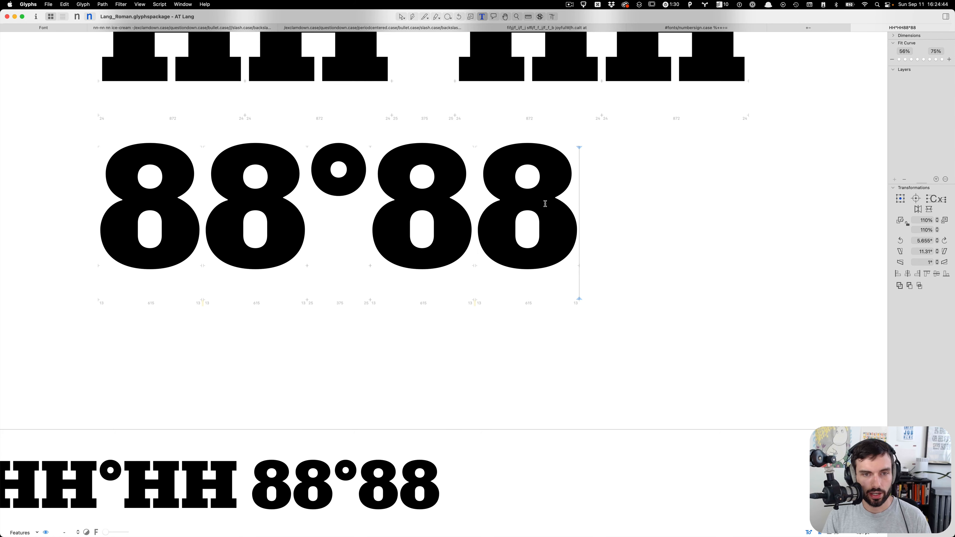
pyautogui.scroll(3, 588, 196)
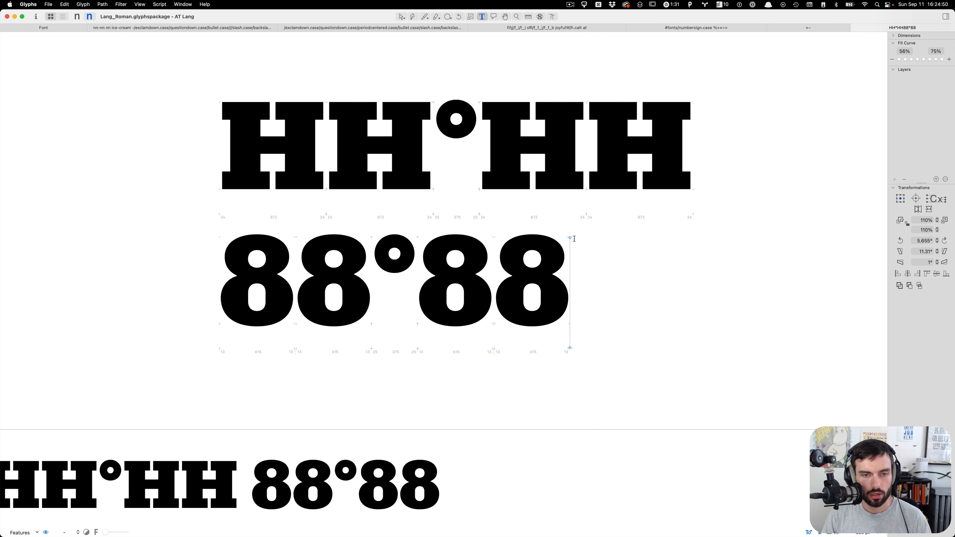
pyautogui.scroll(-5, 575, 239)
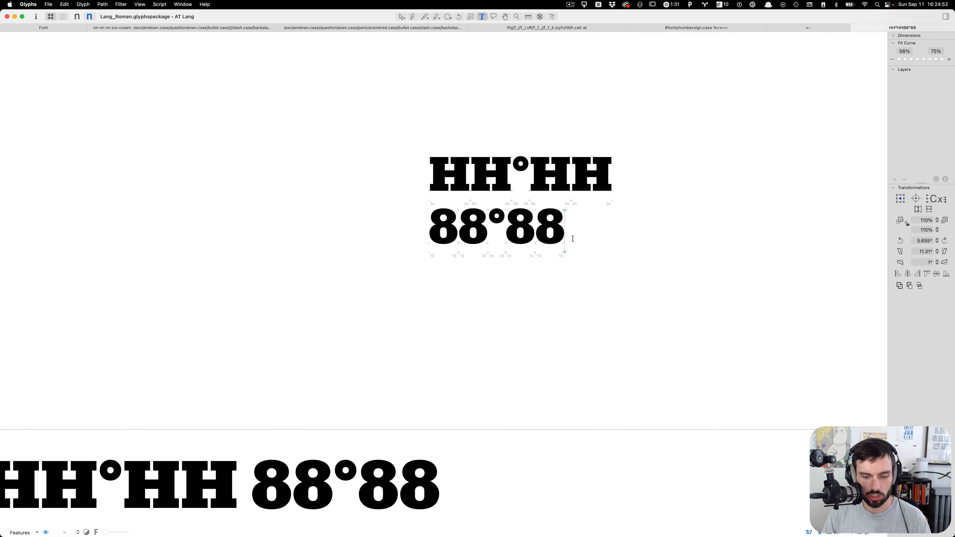
# Step: Extend the figure line with 00°99 and compare the degree in the Thin and Black masters
pyautogui.write('00°99')
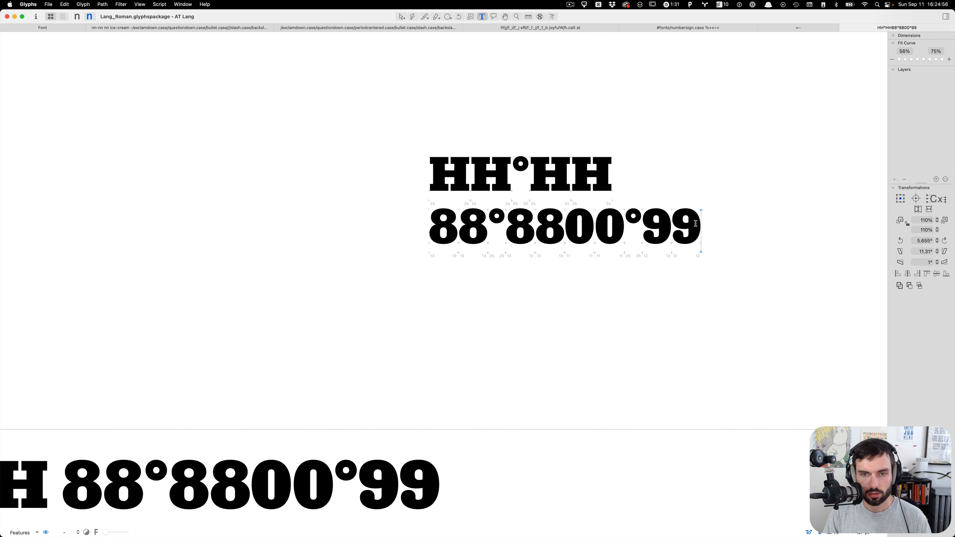
pyautogui.press('super+1')
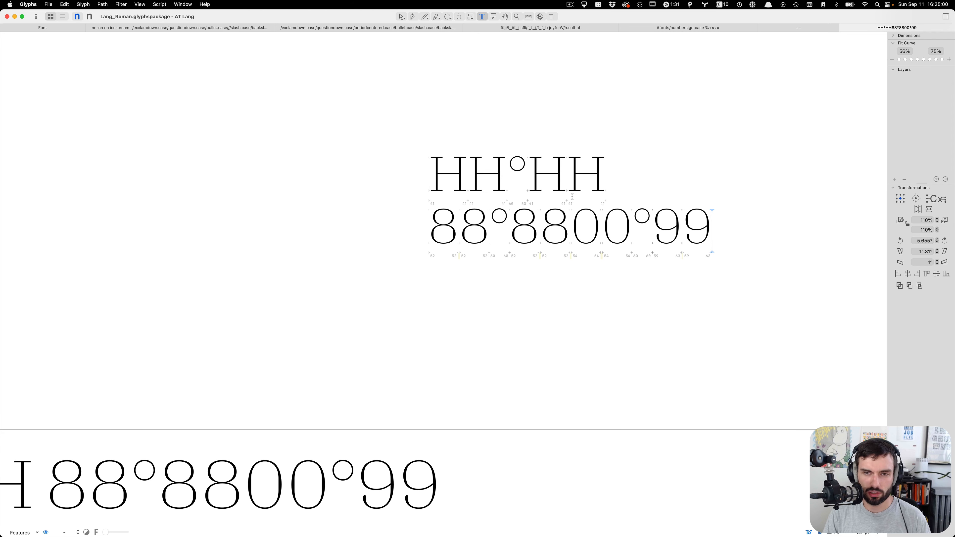
pyautogui.press('super+2')
# Step: Insert an asterisk after the first line's degree in the Black master to compare their sizes up close
pyautogui.click(532, 176)
pyautogui.write('*')
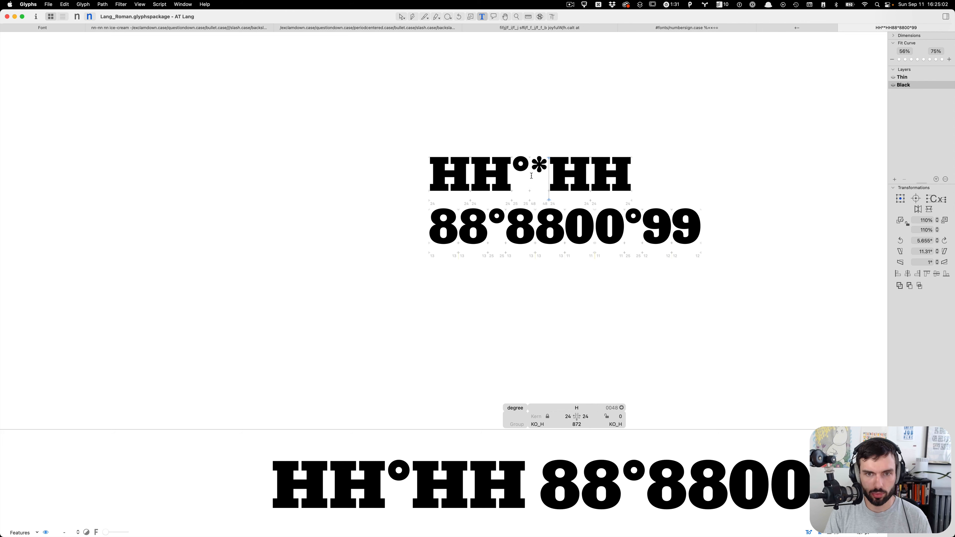
pyautogui.scroll(2, 528, 170)
pyautogui.scroll(5, 529, 170)
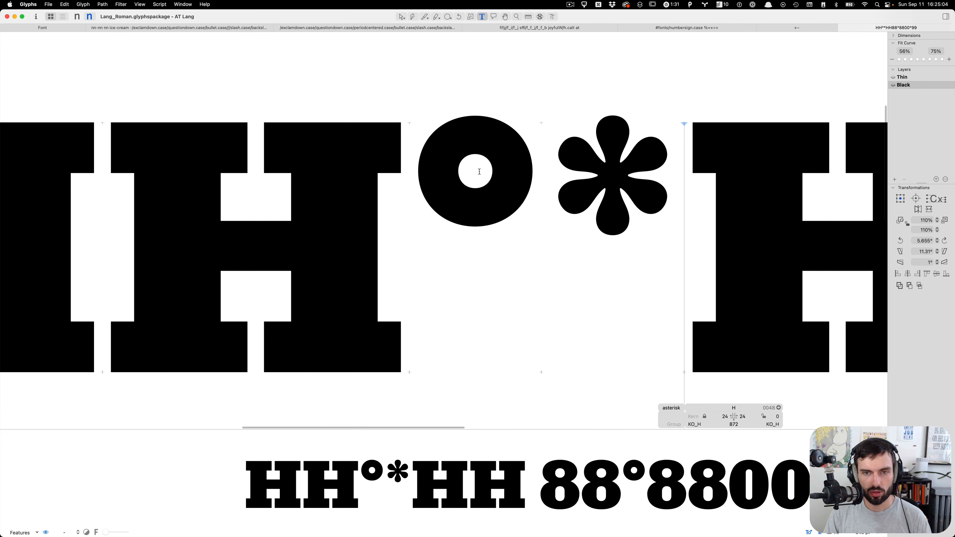
# Step: Enlarge the whole Black degree down and rightward to nearly the asterisk's height, and update its metrics for 25-unit sidebearings
pyautogui.doubleClick(478, 174)
pyautogui.press('super+a')
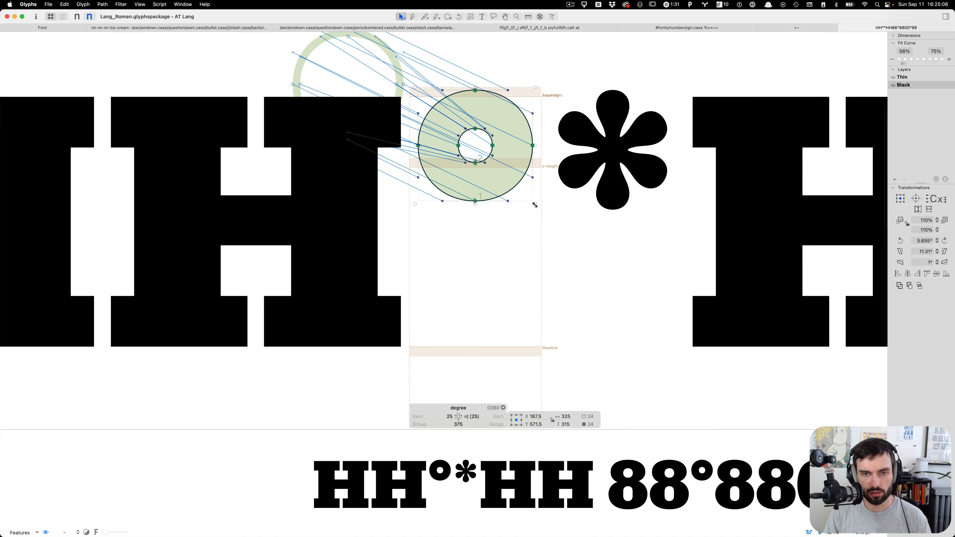
pyautogui.moveTo(536, 204); pyautogui.dragTo(542, 210)
pyautogui.click(532, 230)
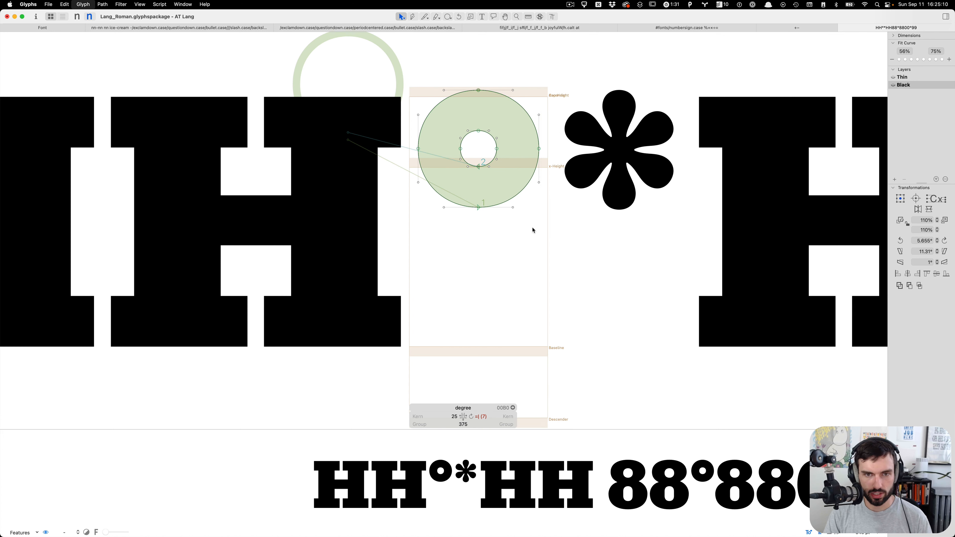
pyautogui.press('t')
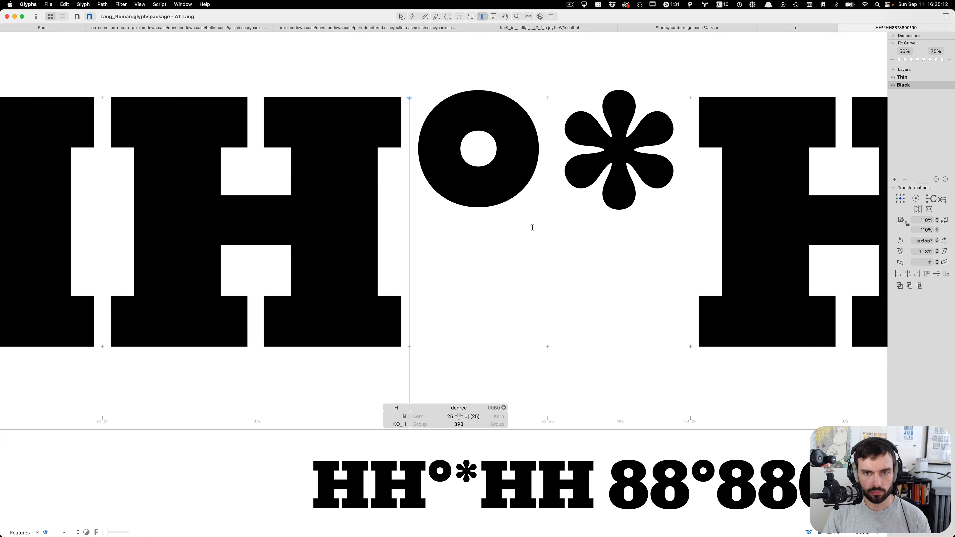
# Step: Review the enlarged Black degree beside the asterisk and figures at several sizes, and save the roman font
pyautogui.press('super+0')
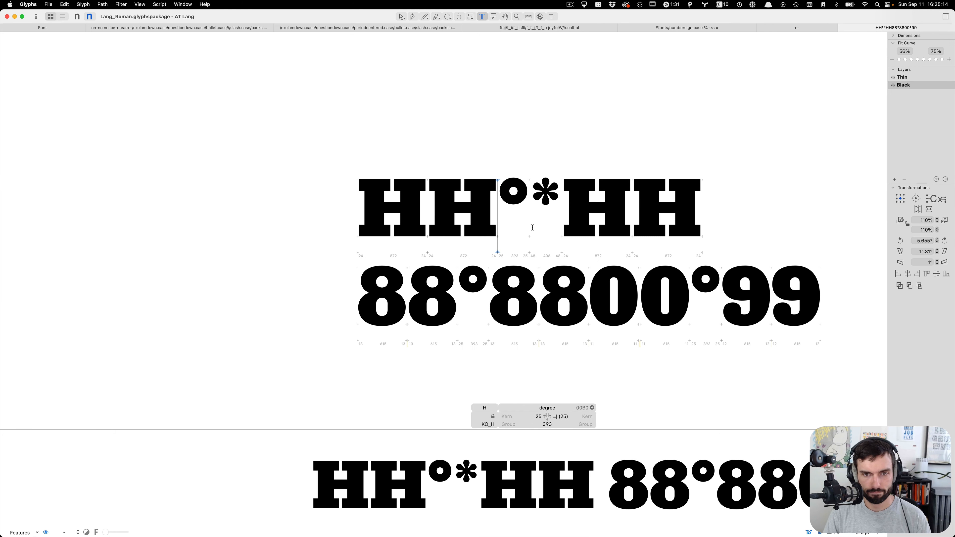
pyautogui.scroll(-3, 509, 194)
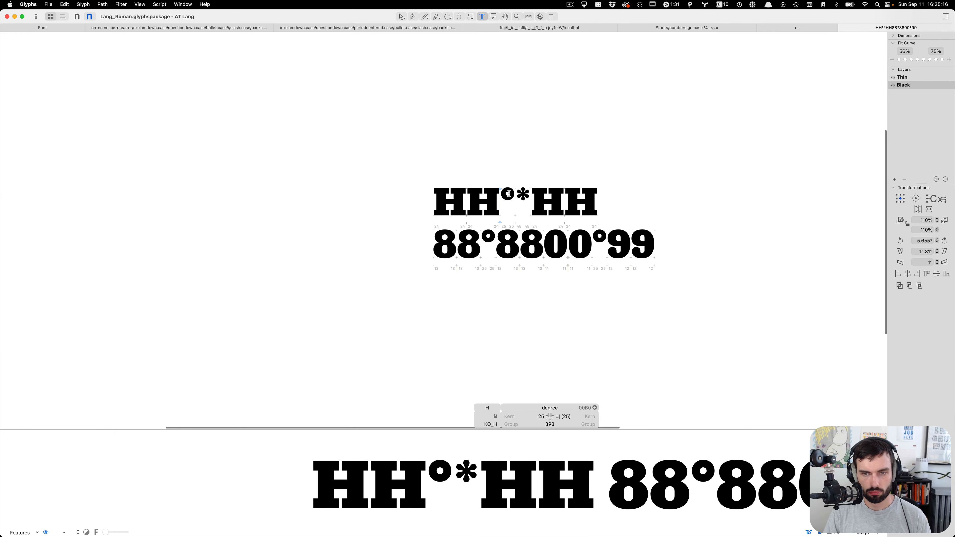
pyautogui.scroll(5, 509, 194)
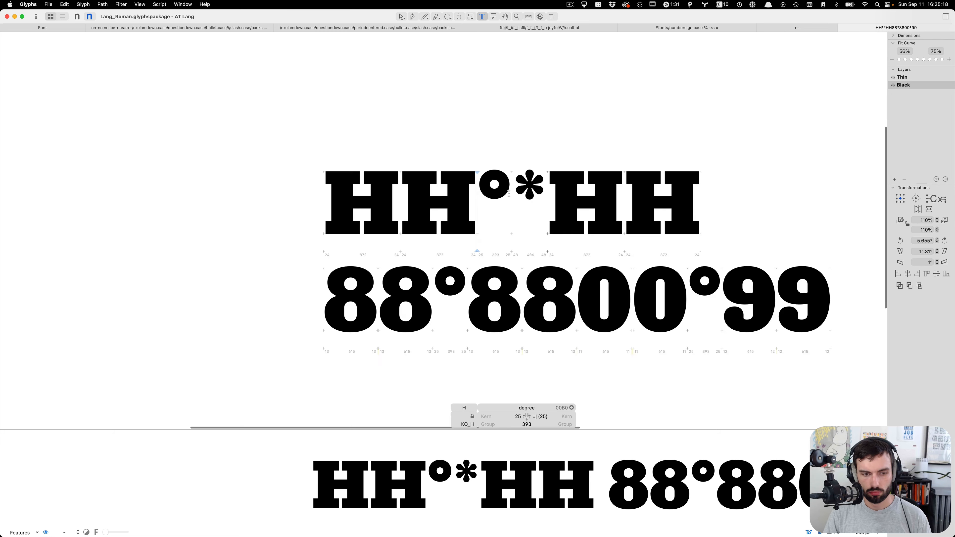
pyautogui.scroll(5, 509, 194)
pyautogui.scroll(-6, 411, 206)
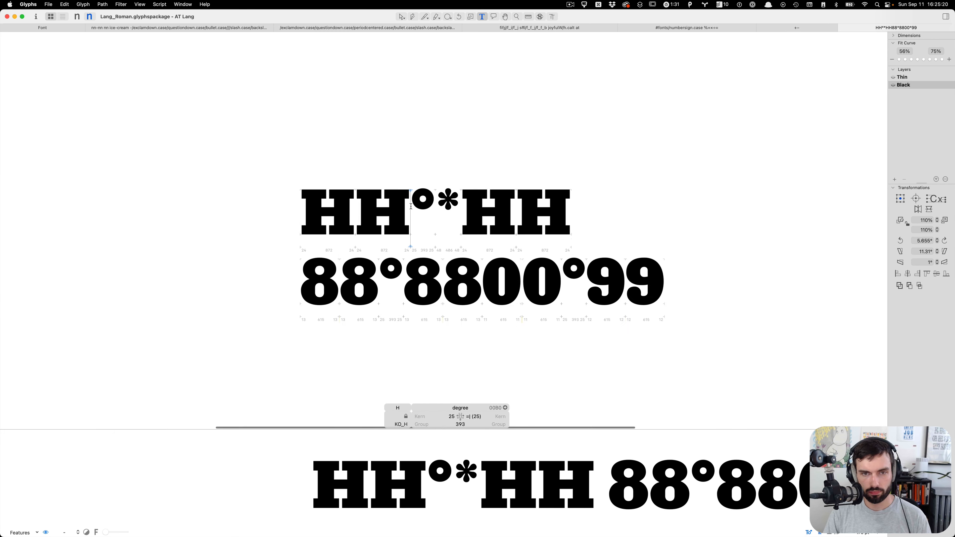
pyautogui.scroll(-2, 411, 207)
pyautogui.press('super+s')
pyautogui.click(607, 240)
pyautogui.scroll(5, 430, 207)
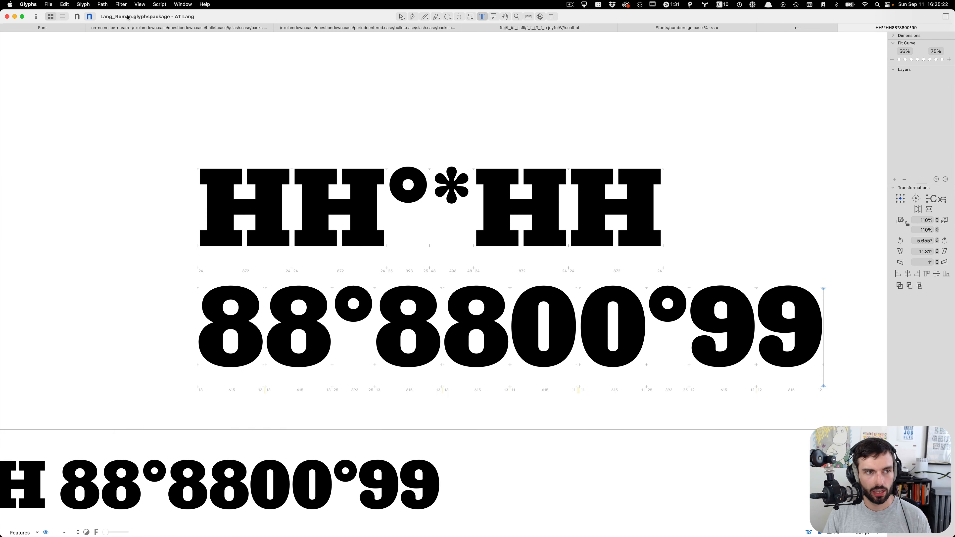
# Step: Copy the degree glyph from the roman font overview and switch to the glyph overview of Lang_Italic
pyautogui.click(72, 30)
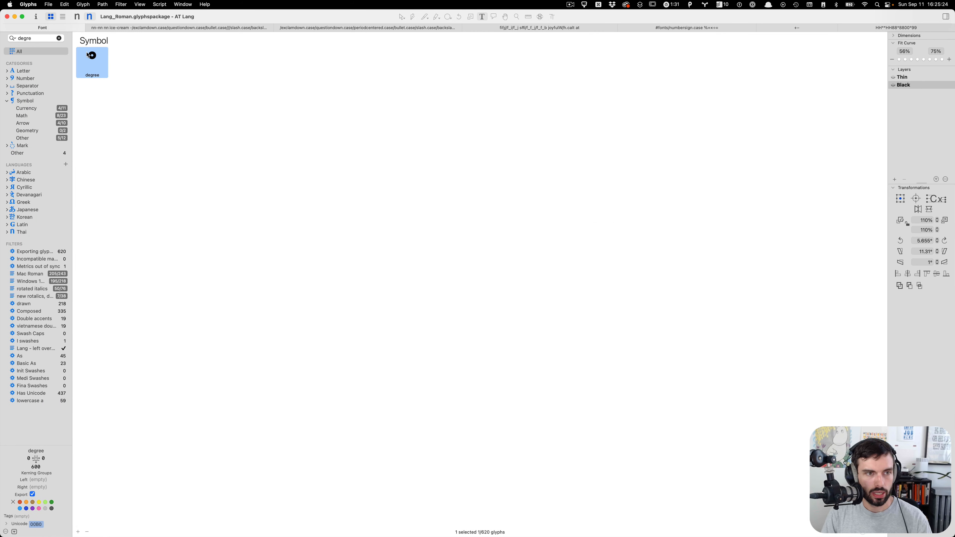
pyautogui.hotkey('ctrl', 'Down')
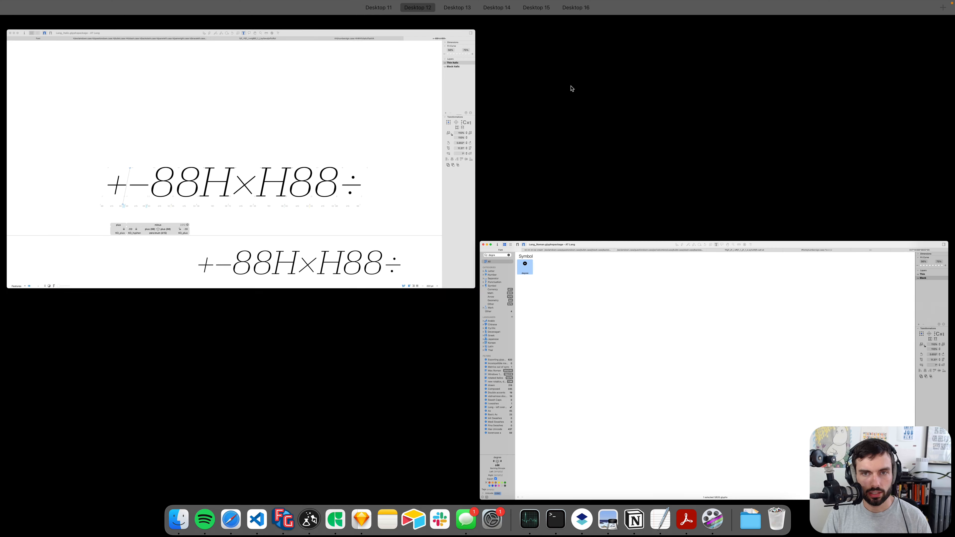
pyautogui.click(78, 33)
pyautogui.click(79, 31)
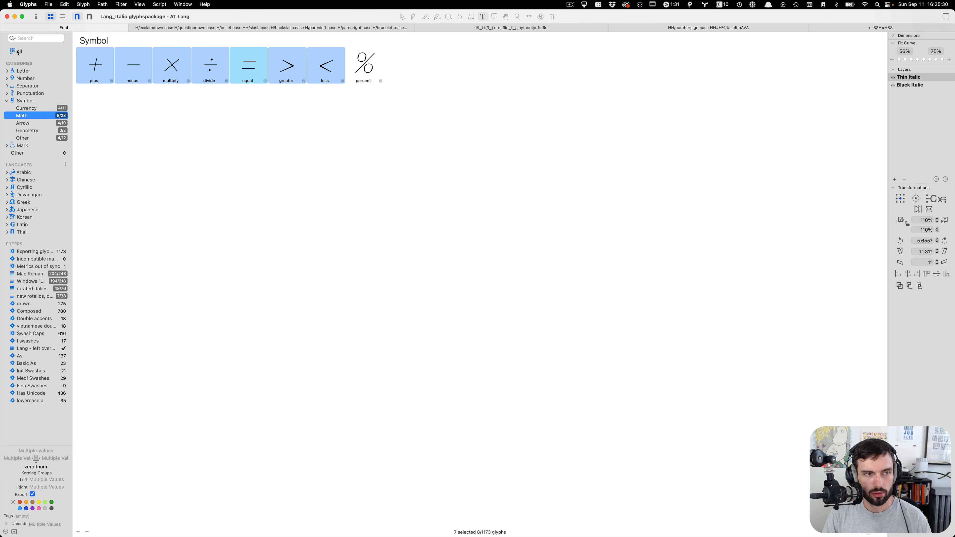
# Step: Paste the degree among all glyphs of Lang_Italic and update its metrics so both sidebearings are -10
pyautogui.click(65, 51)
pyautogui.scroll(-5, 514, 282)
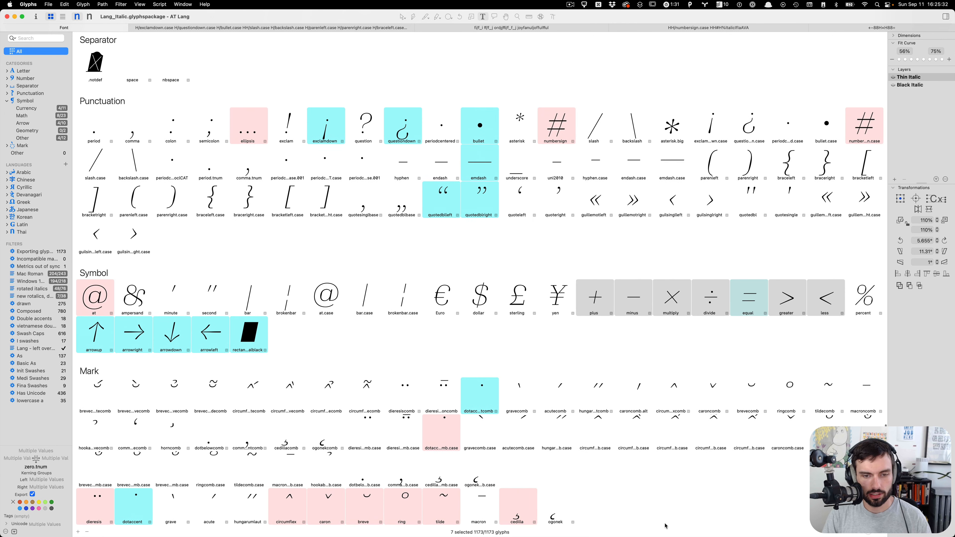
pyautogui.press('super+v')
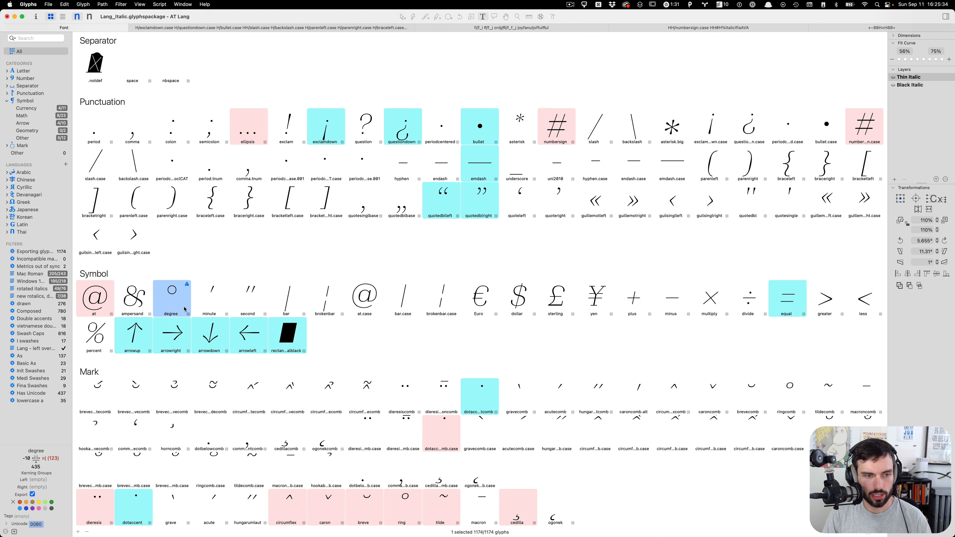
pyautogui.press('ctrl+super+m')
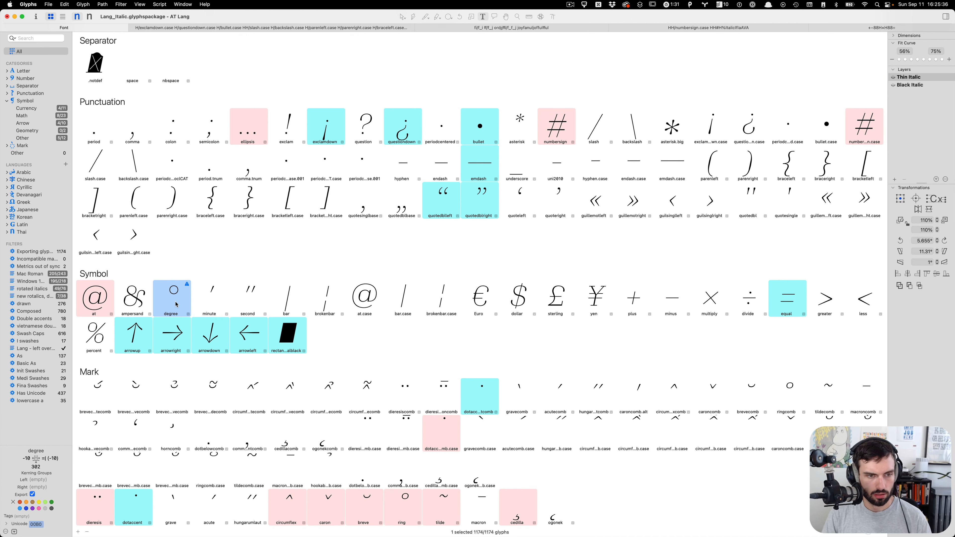
# Step: Open the Thin Italic degree in a new edit tab with 88° as the test text
pyautogui.doubleClick(173, 298)
pyautogui.write('HH°')
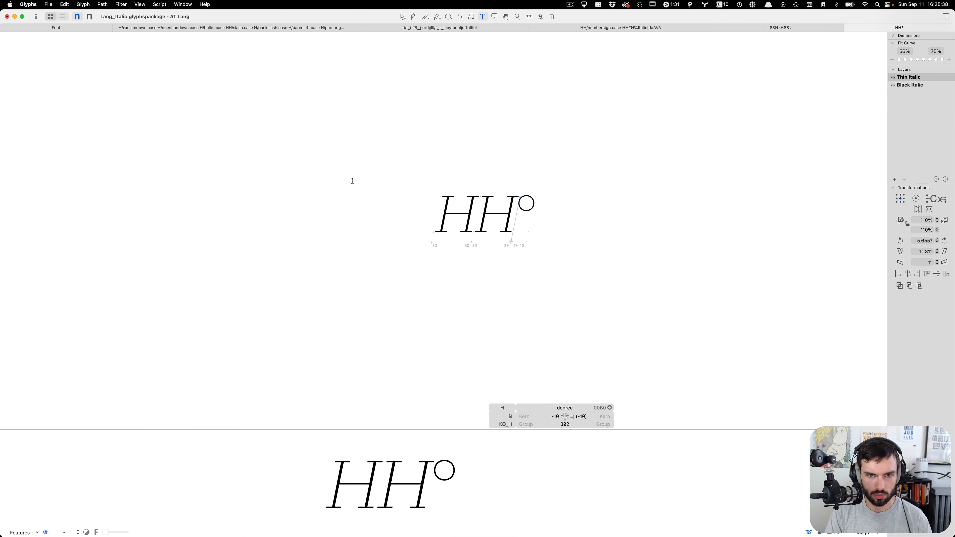
pyautogui.press('BackSpace')
pyautogui.press('BackSpace')
pyautogui.write('88°')
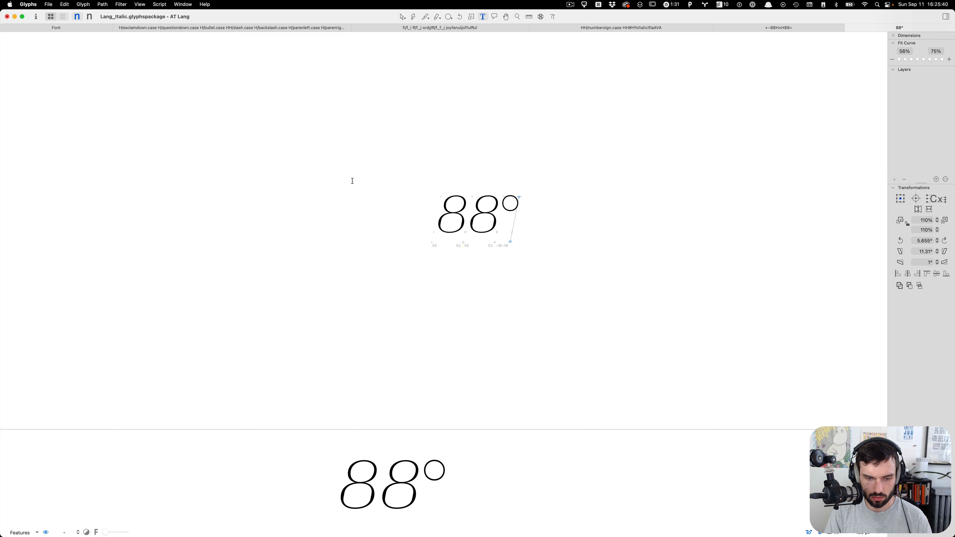
# Step: Extend the test text to 88°88 and increase the Thin Italic degree's left sidebearing to 50
pyautogui.write('88')
pyautogui.scroll(5, 462, 193)
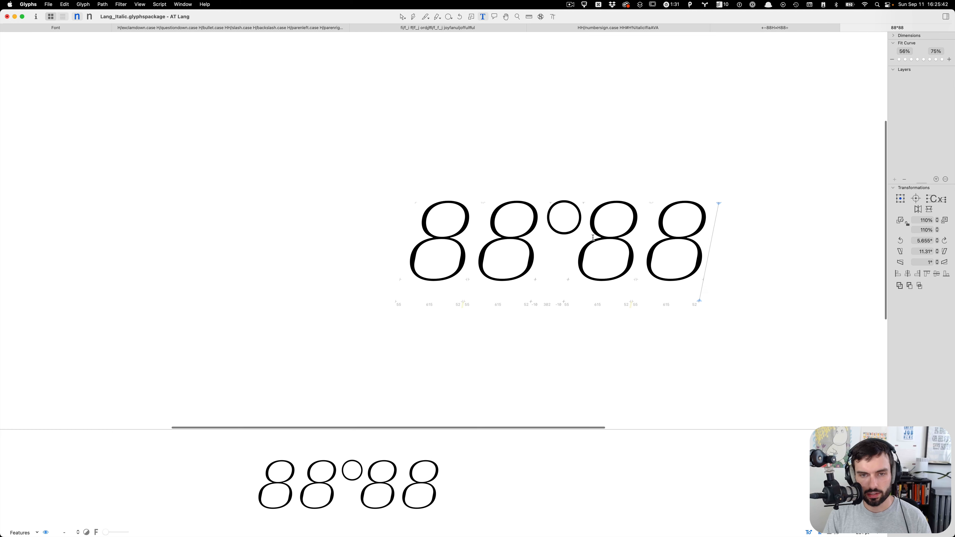
pyautogui.click(543, 227)
pyautogui.hotkey('ctrl', 'alt', 'Right')
pyautogui.hotkey('ctrl', 'alt', 'Right')
pyautogui.hotkey('ctrl', 'alt', 'Right')
pyautogui.hotkey('ctrl', 'alt', 'Right')
pyautogui.hotkey('ctrl', 'alt', 'Right')
pyautogui.hotkey('ctrl', 'alt', 'Right')
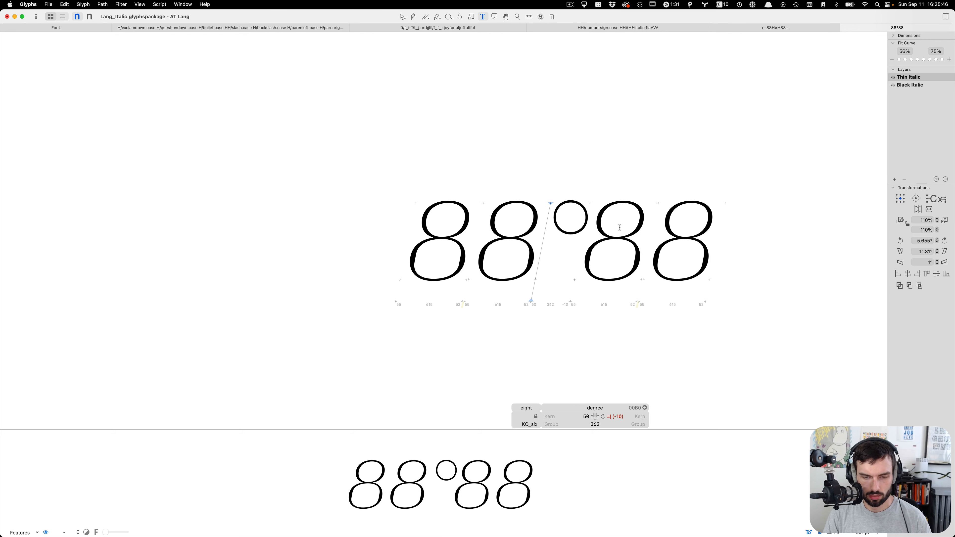
# Step: Check the Thin degree's sidebearings in Lang_Roman and match them in Lang_Italic by setting both Thin Italic degree sidebearings to 60
pyautogui.hotkey('ctrl', 'Up')
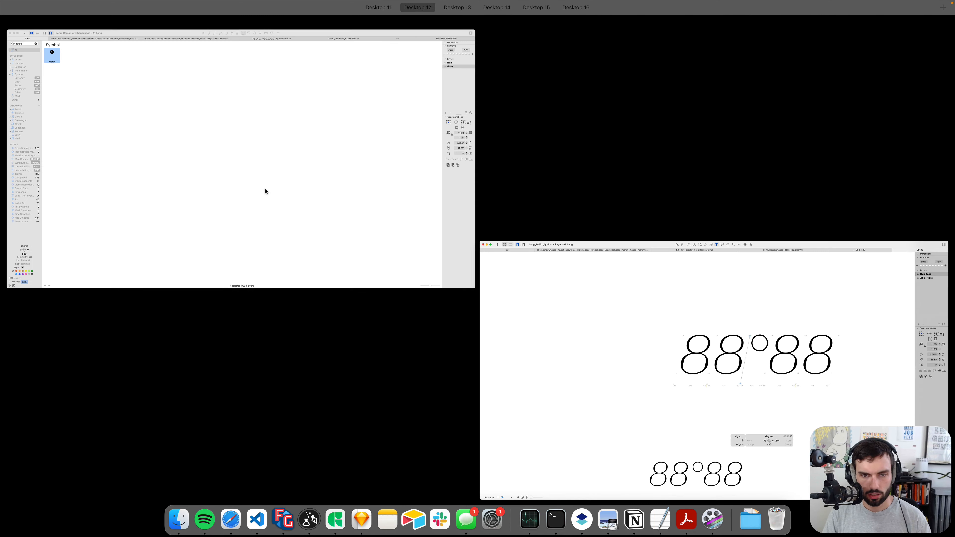
pyautogui.click(244, 175)
pyautogui.press('super+1')
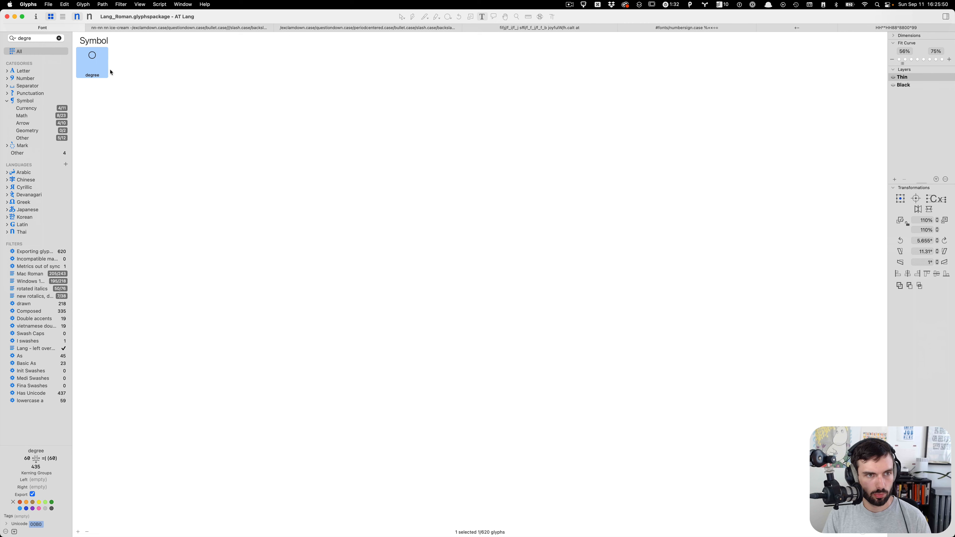
pyautogui.hotkey('ctrl', 'Up')
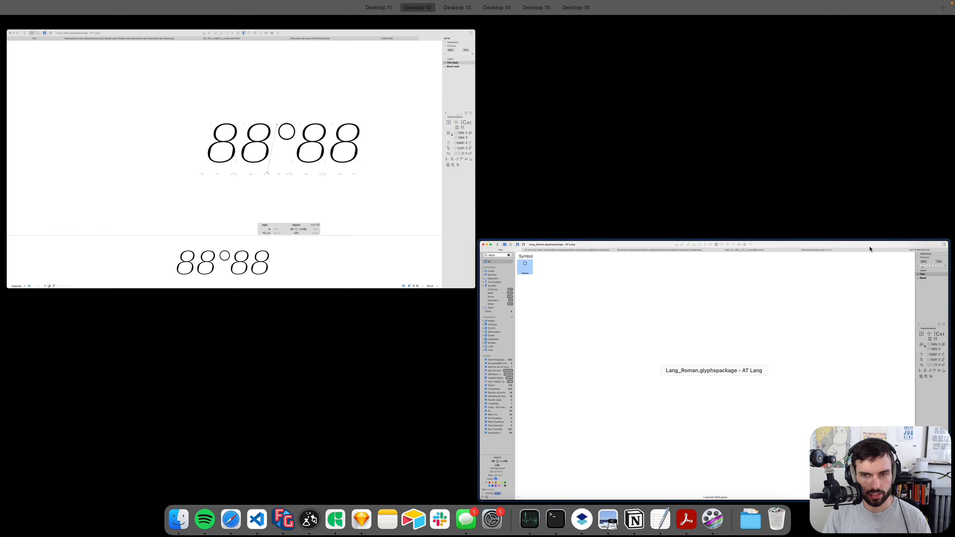
pyautogui.click(469, 164)
pyautogui.hotkey('ctrl', 'alt', 'Right')
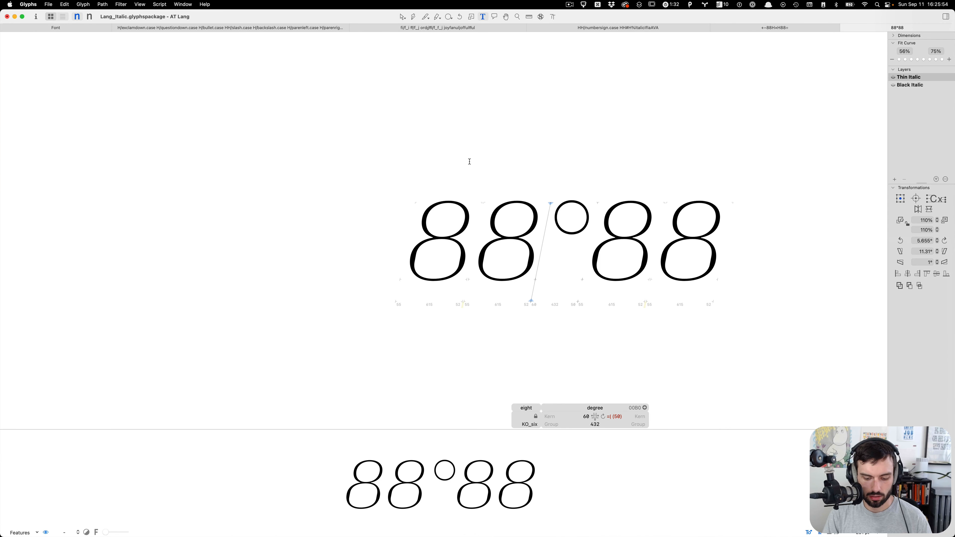
pyautogui.hotkey('ctrl', 'alt', 'Right')
# Step: Check the Black degree's sidebearings in Lang_Roman and set both Black Italic degree sidebearings to 25, reviewing the spacing at several sizes
pyautogui.press('super+2')
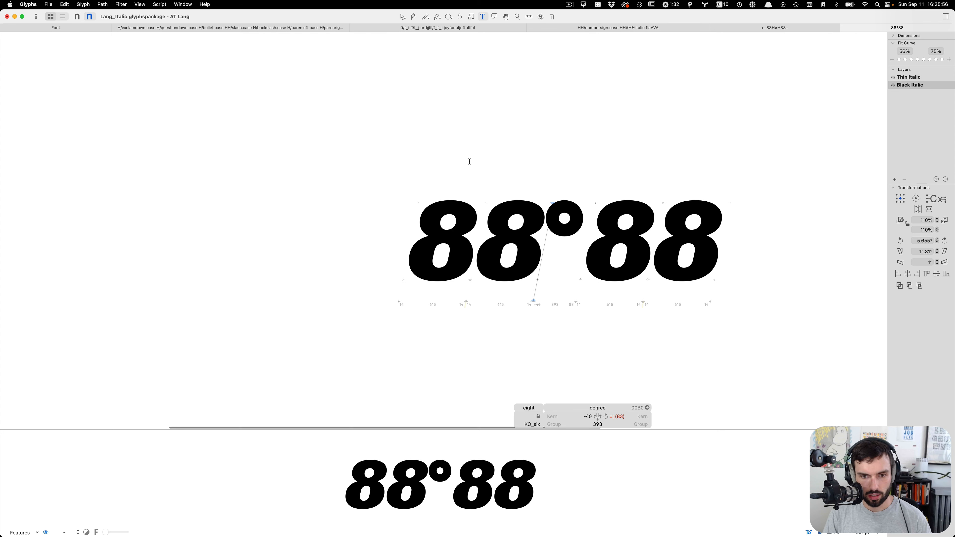
pyautogui.hotkey('ctrl', 'Up')
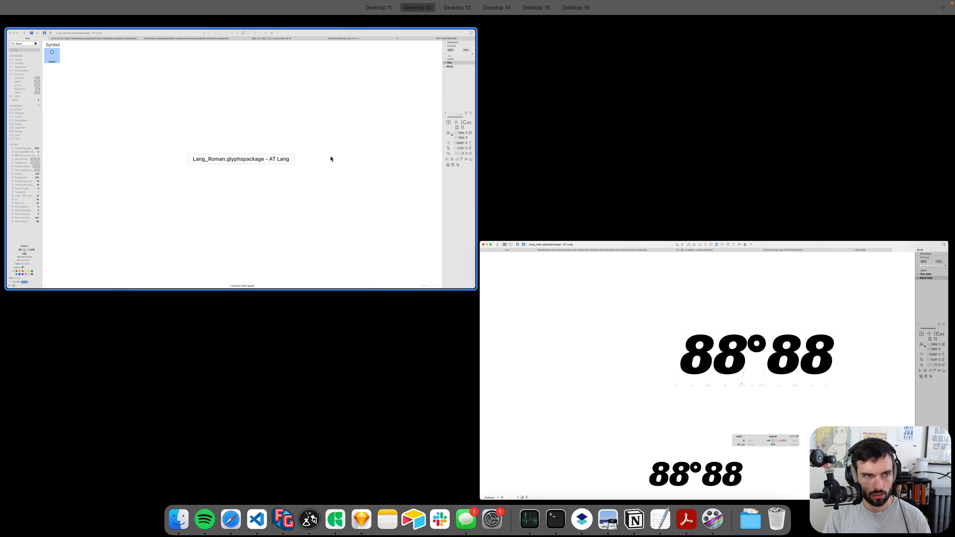
pyautogui.click(331, 156)
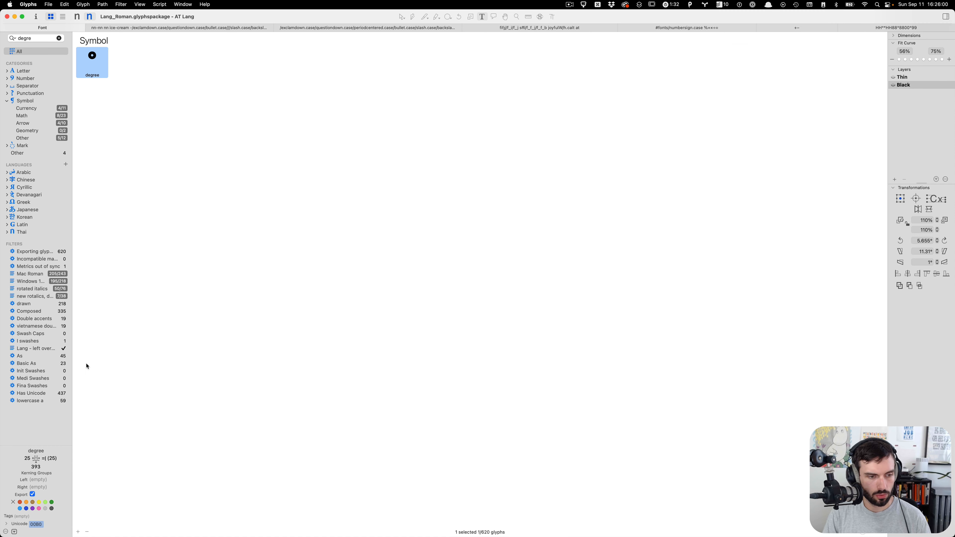
pyautogui.hotkey('ctrl', 'Up')
pyautogui.click(319, 107)
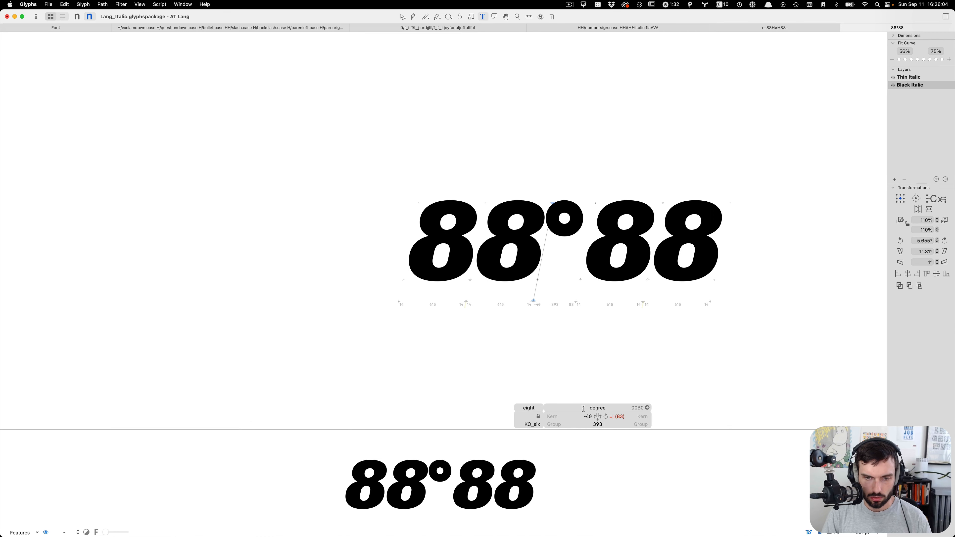
pyautogui.doubleClick(587, 416)
pyautogui.write('25')
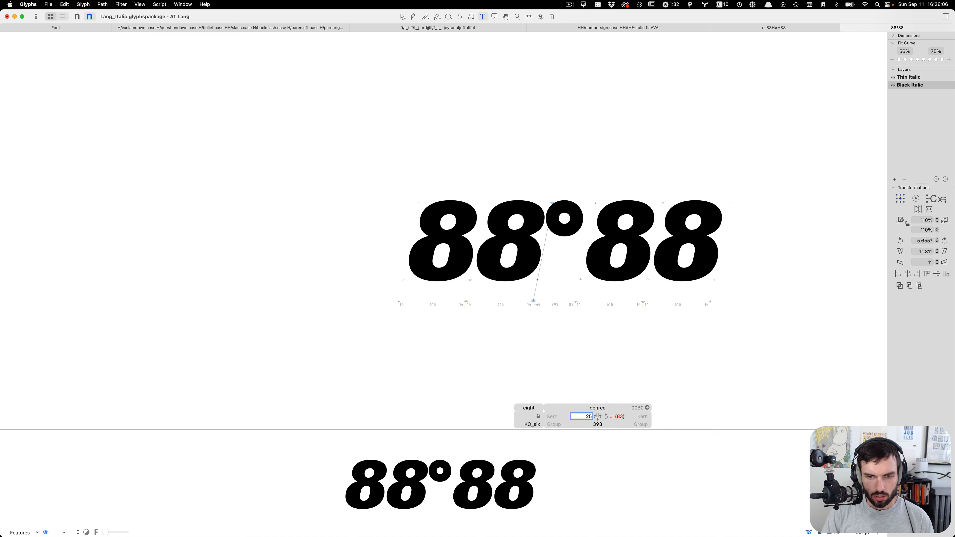
pyautogui.press('Tab')
pyautogui.press('Return')
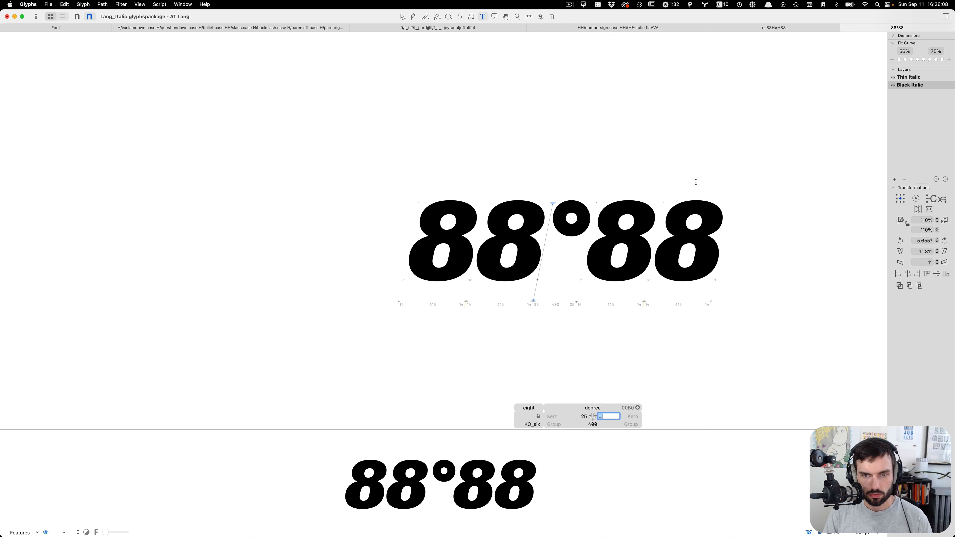
pyautogui.click(783, 241)
pyautogui.scroll(-8, 380, 266)
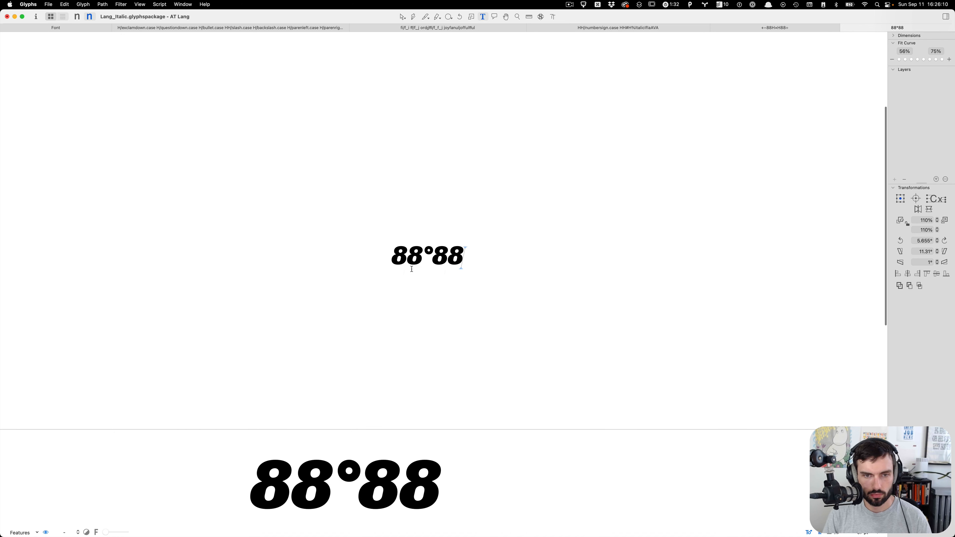
pyautogui.scroll(8, 412, 269)
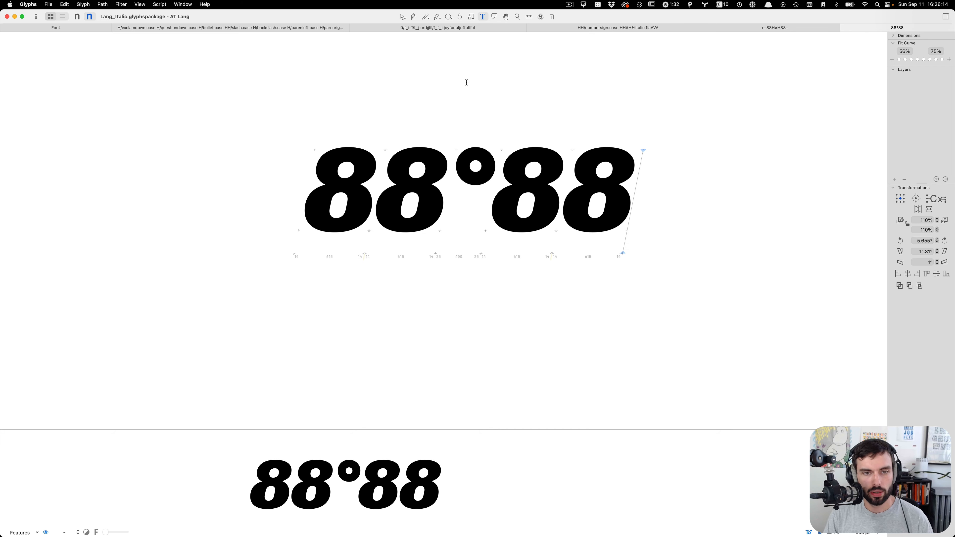
# Step: Switch to the "Planned for v0.3" GitHub issue in Safari and open its first comment for editing
pyautogui.hotkey('ctrl', 'Up')
pyautogui.moveTo(367, 11)
pyautogui.hotkey('ctrl', 'Left')
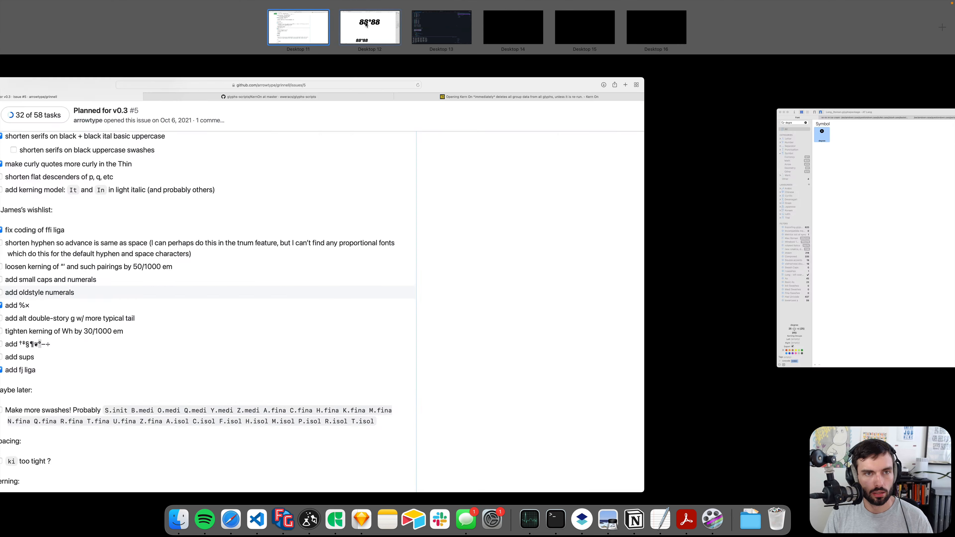
pyautogui.click(390, 293)
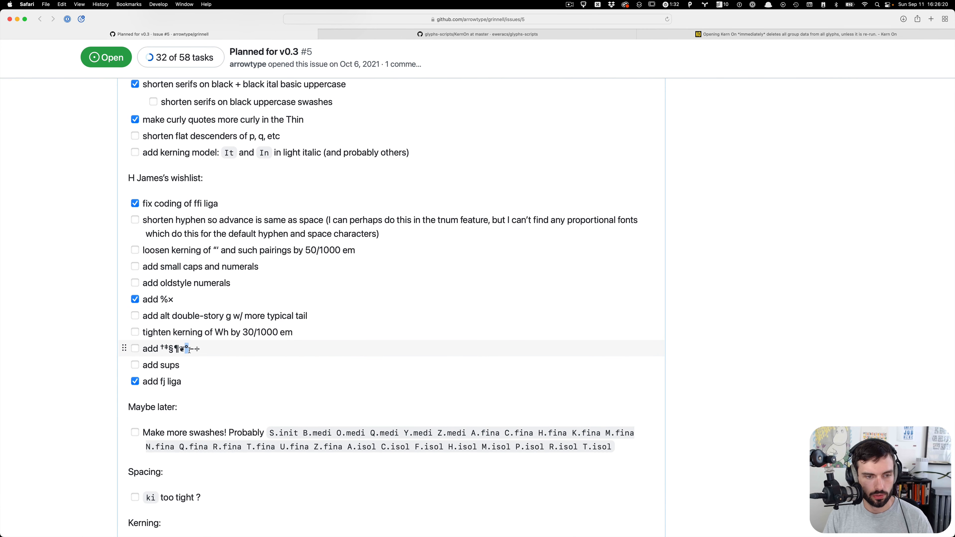
pyautogui.scroll(20, 326, 335)
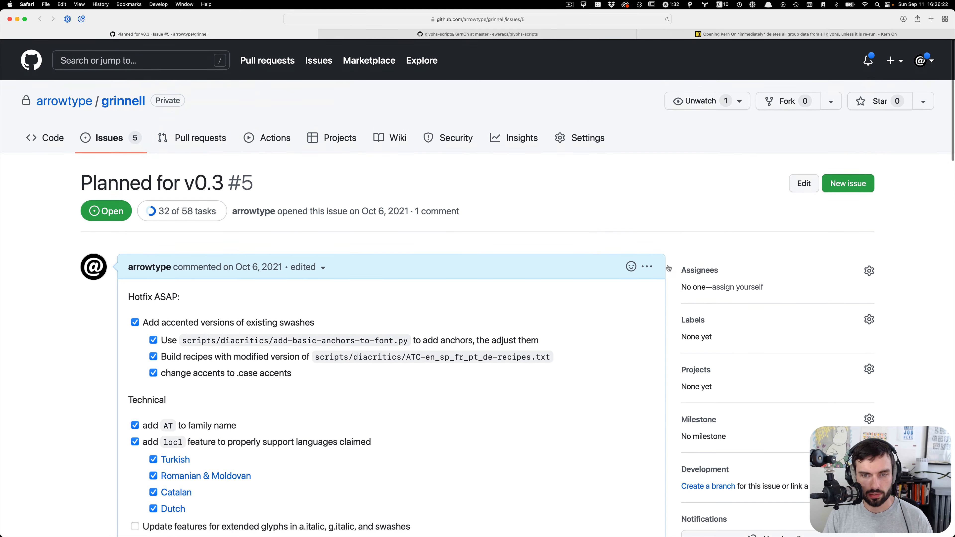
pyautogui.click(648, 267)
pyautogui.click(581, 334)
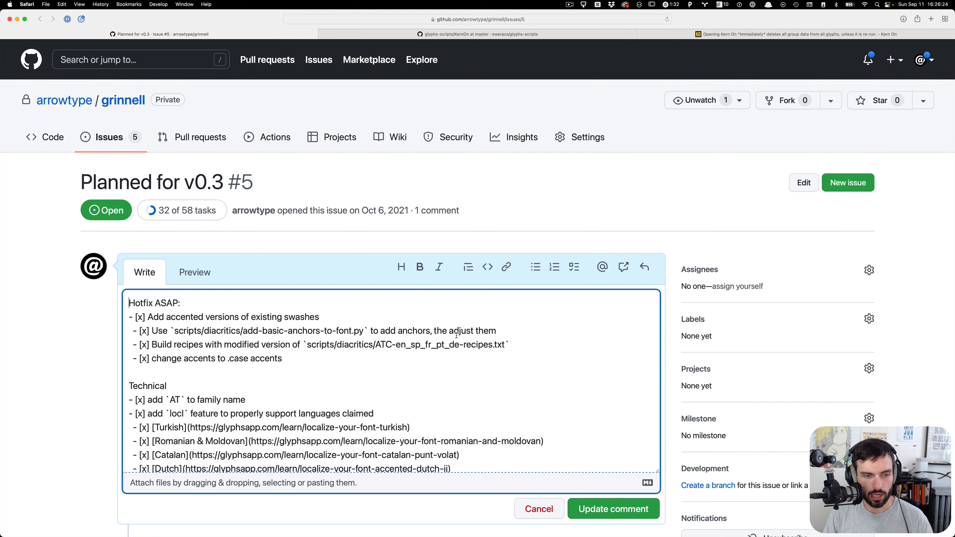
# Step: Split the wishlist's symbols task into a completed "add °−÷" task and a separate unchecked "add †‡§¶❦" task beneath it
pyautogui.scroll(-5, 447, 338)
pyautogui.scroll(-10, 446, 339)
pyautogui.scroll(5, 196, 377)
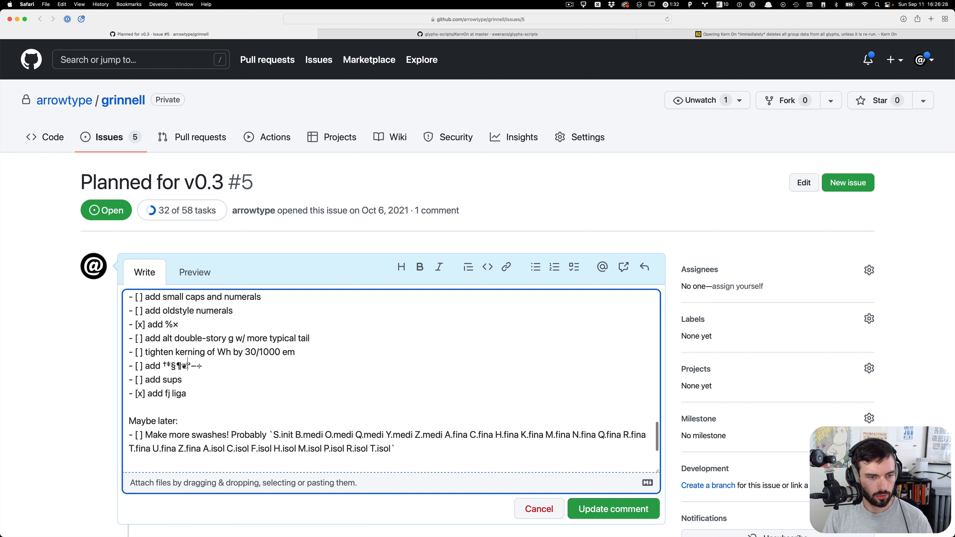
pyautogui.moveTo(187, 366); pyautogui.dragTo(163, 366)
pyautogui.press('super+c')
pyautogui.press('BackSpace')
pyautogui.press('Return')
pyautogui.write('add')
pyautogui.press('super+v')
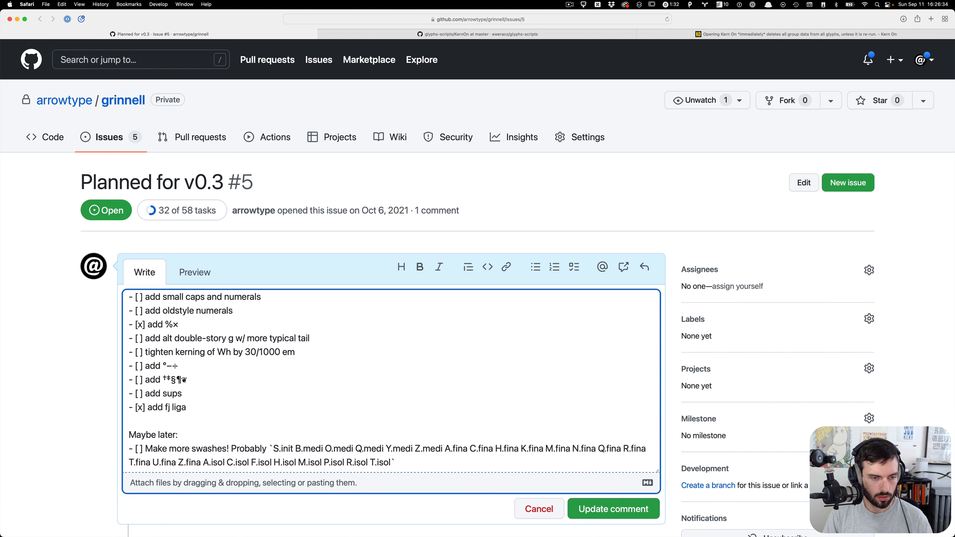
pyautogui.click(139, 365)
pyautogui.write('x')
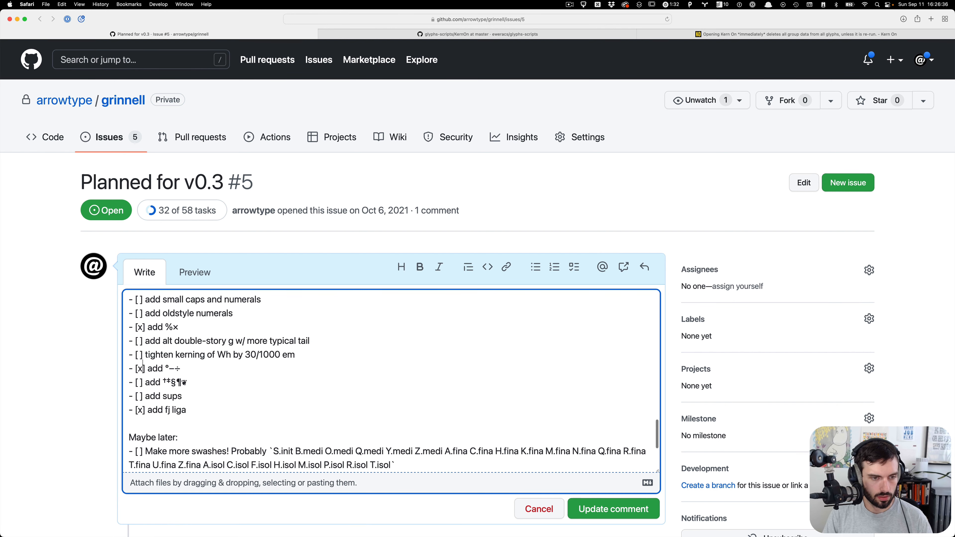
# Step: Move the completed "add %×" task directly above "add °−÷" and update the comment
pyautogui.press('super+shift+Left')
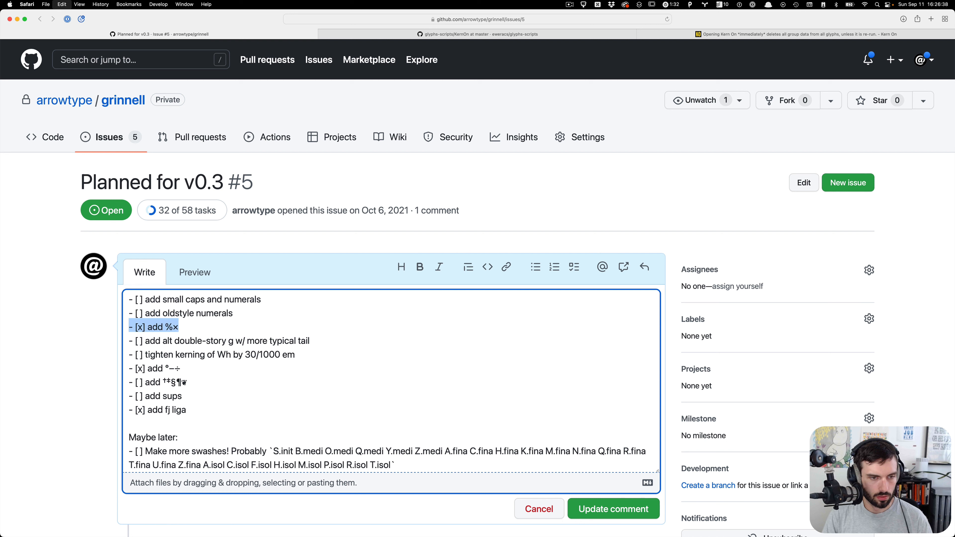
pyautogui.press('BackSpace')
pyautogui.press('Delete')
pyautogui.press('Down')
pyautogui.press('Down')
pyautogui.press('super+z')
pyautogui.press('super+z')
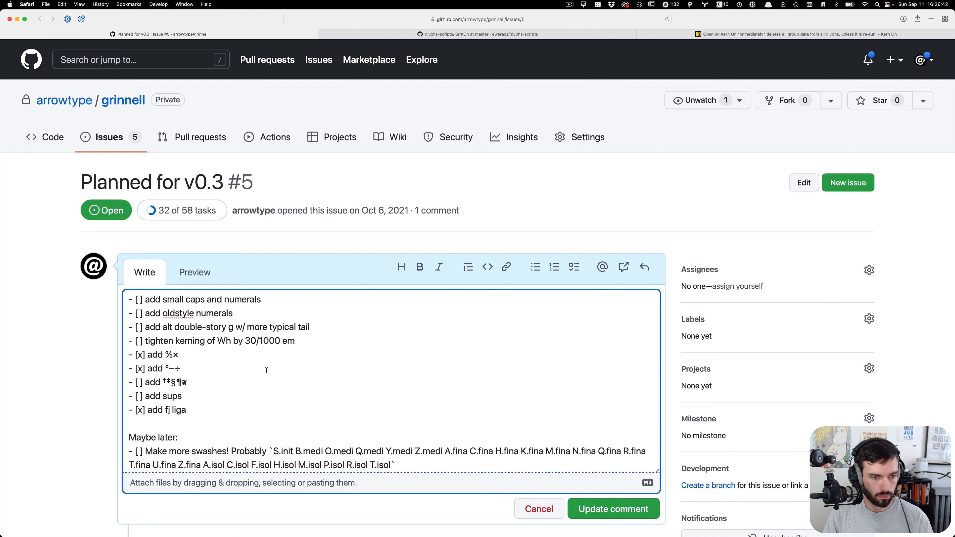
pyautogui.click(609, 508)
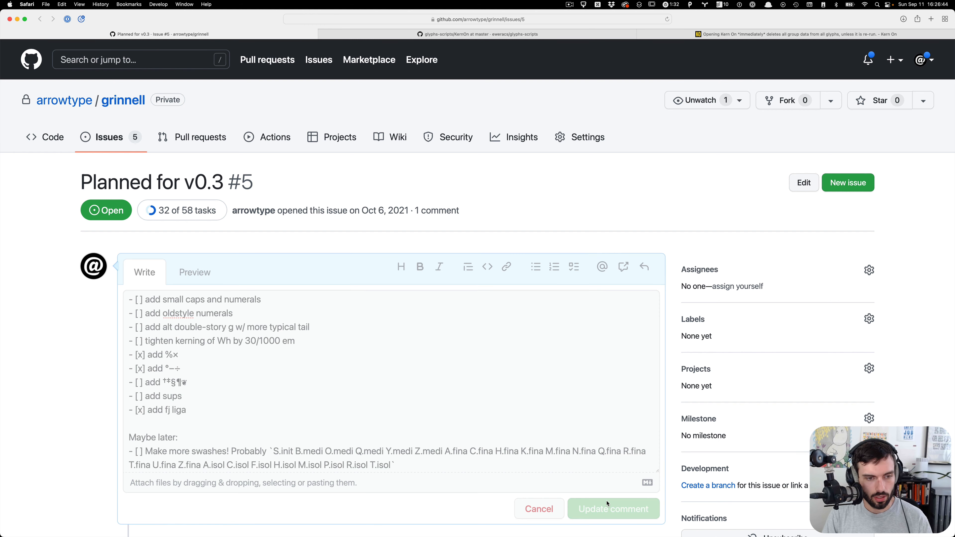
pyautogui.scroll(-15, 506, 478)
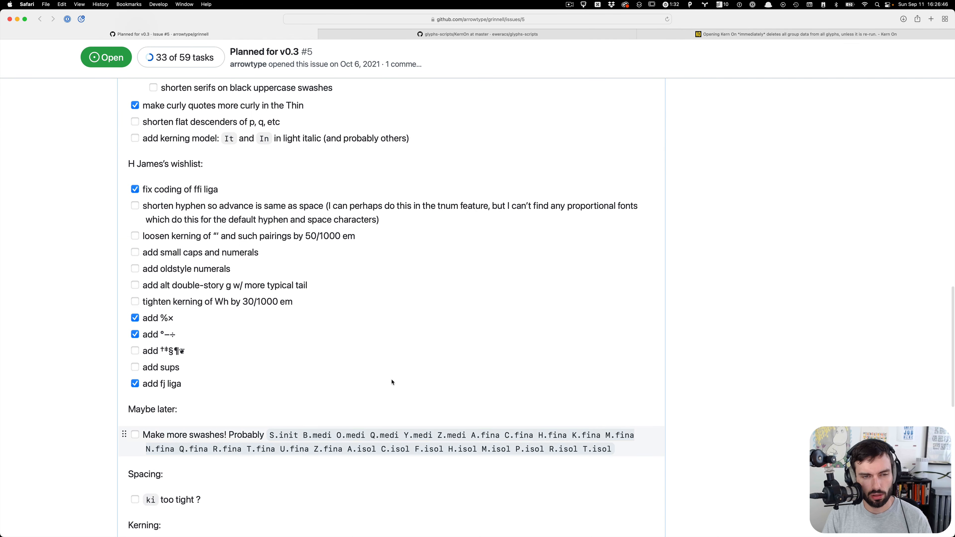
# Step: Highlight the alternate double-story g task, then switch to Lang_Roman in Glyphs and open a new edit tab with the text "hangout"
pyautogui.moveTo(307, 287); pyautogui.dragTo(145, 288)
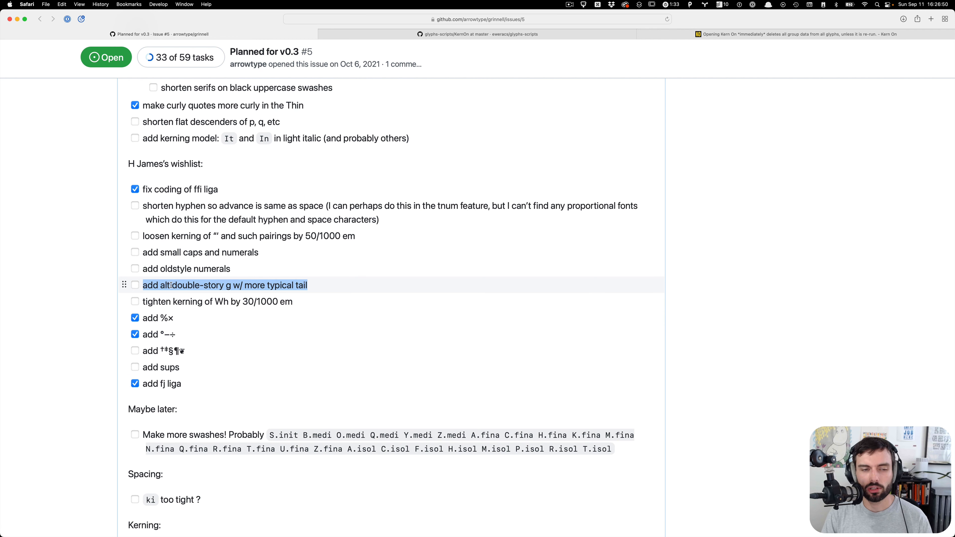
pyautogui.press('super+Tab')
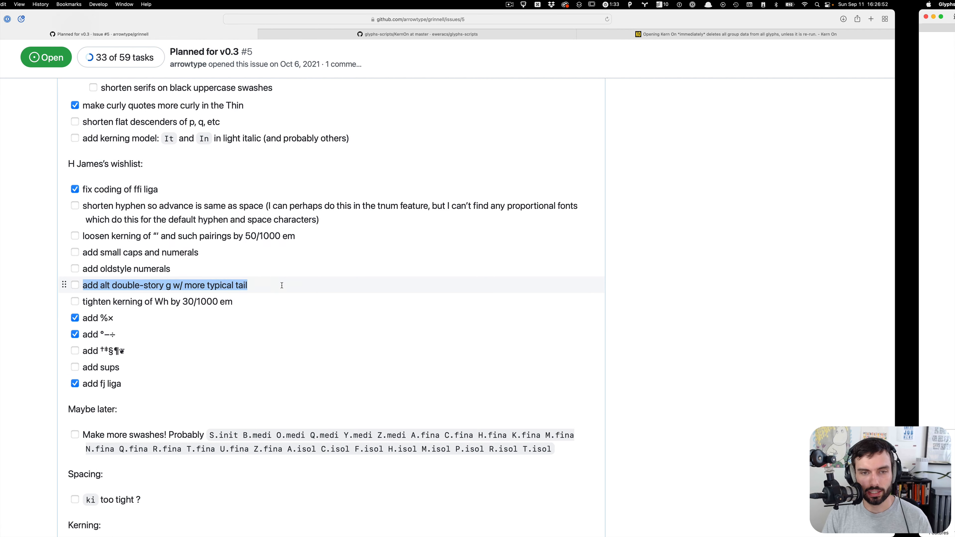
pyautogui.hotkey('ctrl', 'Up')
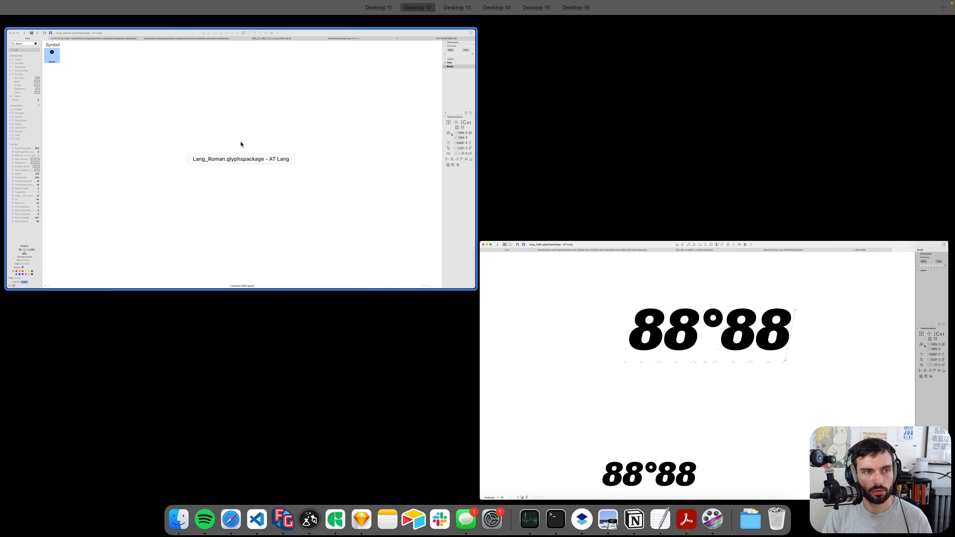
pyautogui.click(152, 94)
pyautogui.press('super+t')
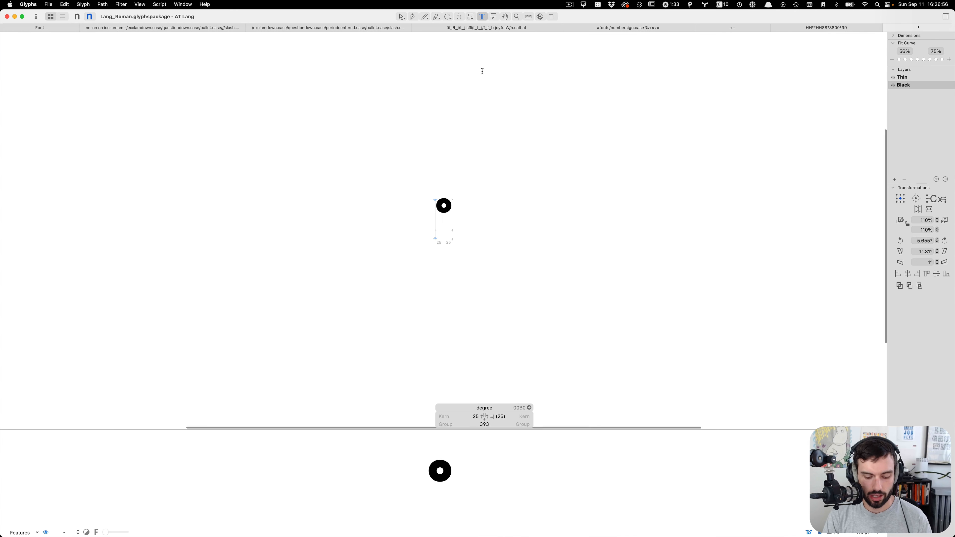
pyautogui.press('super+a')
pyautogui.write('hangout')
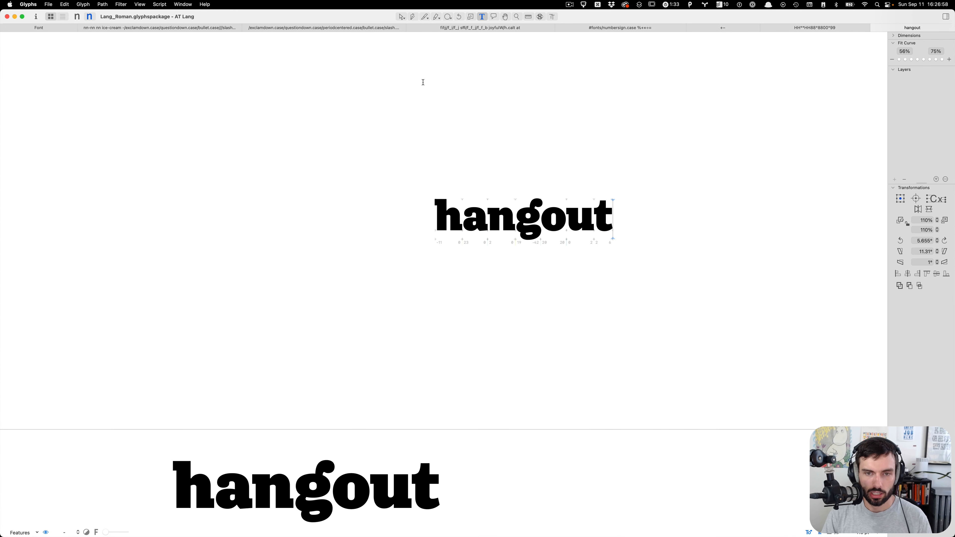
# Step: Hide the glyph metrics and examine the g in "hangout" enlarged in the Thin and Black masters
pyautogui.press('super+1')
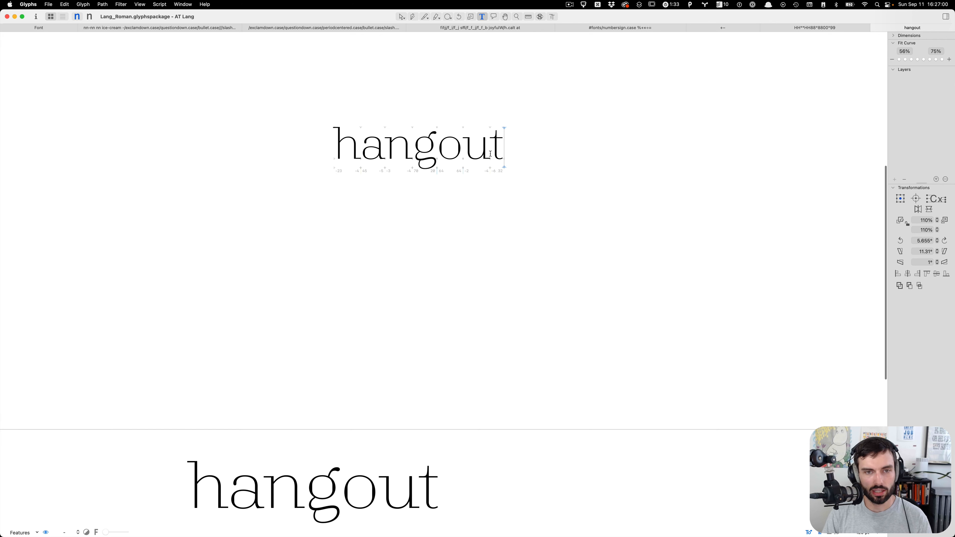
pyautogui.scroll(2, 282, 130)
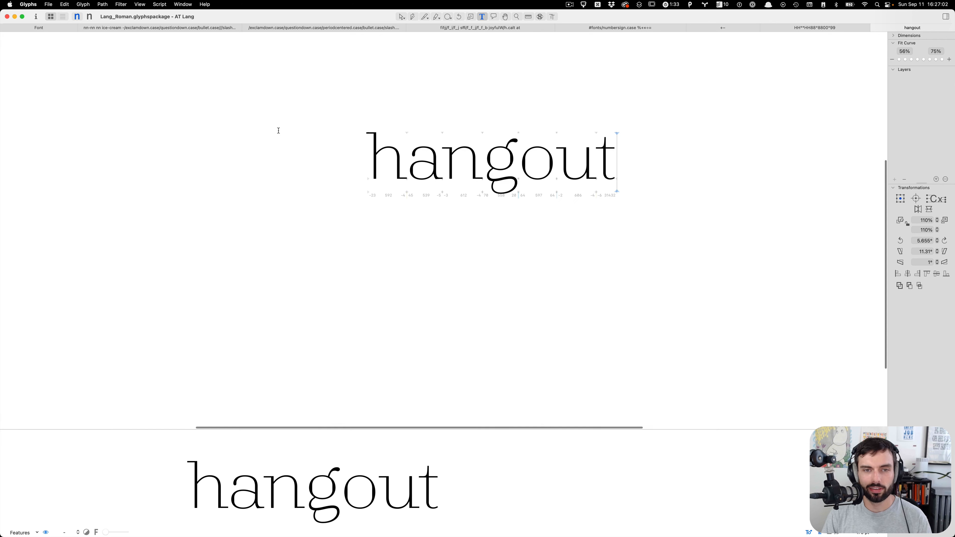
pyautogui.press('shift+super+m')
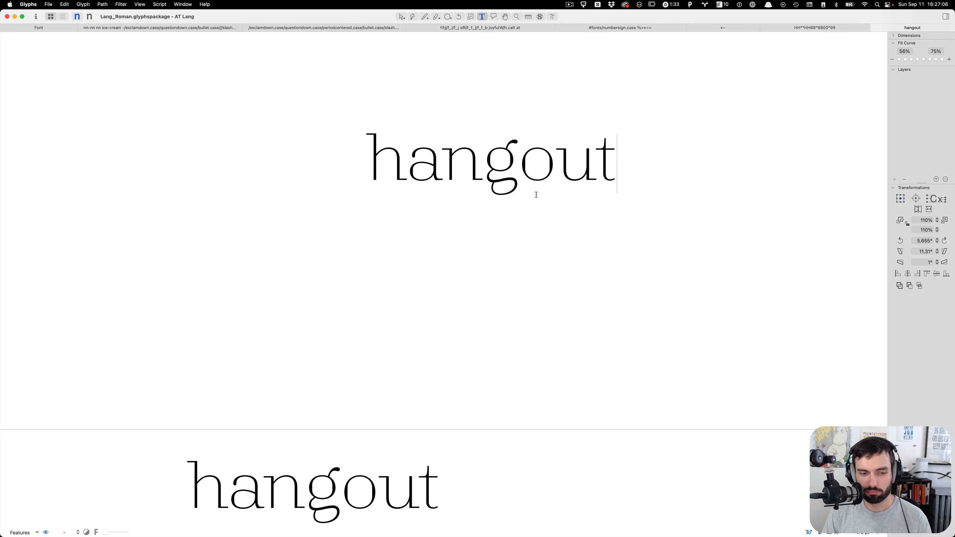
pyautogui.scroll(3, 527, 184)
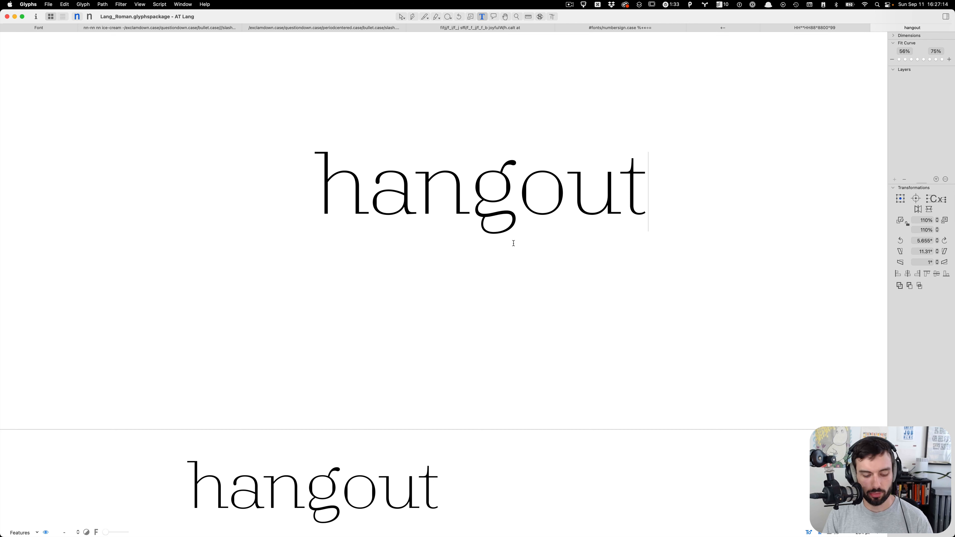
pyautogui.press('super+2')
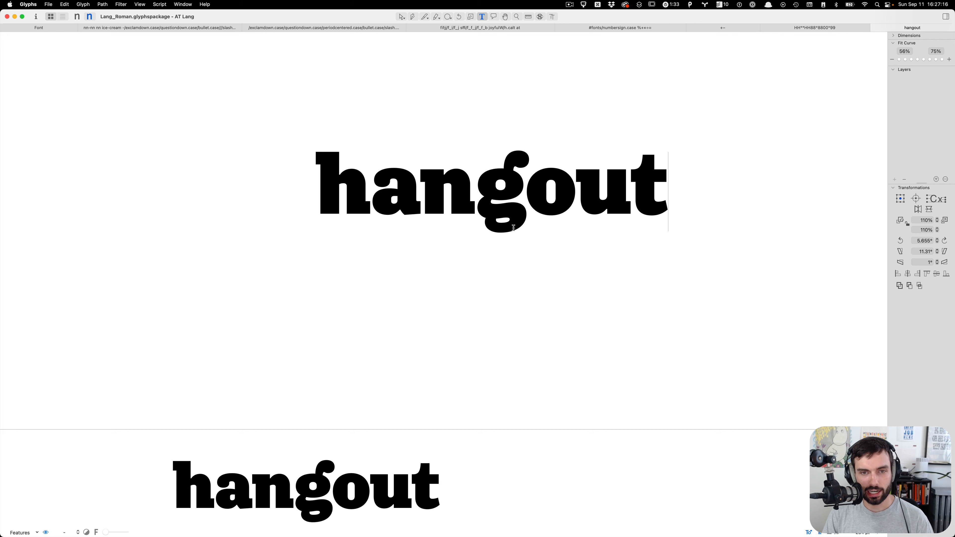
# Step: Examine the double-story g in "hangout" in the Thin master at several sizes
pyautogui.press('super+1')
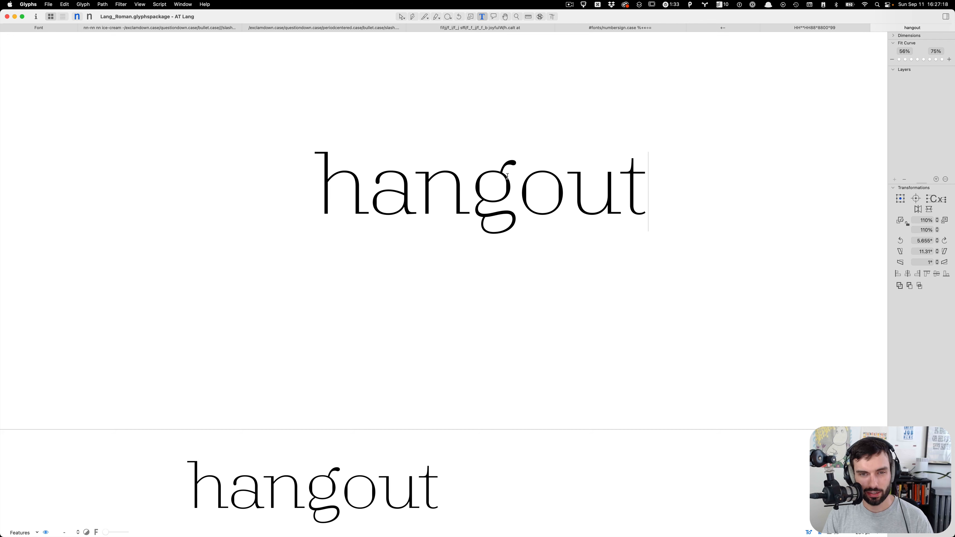
pyautogui.scroll(5, 507, 179)
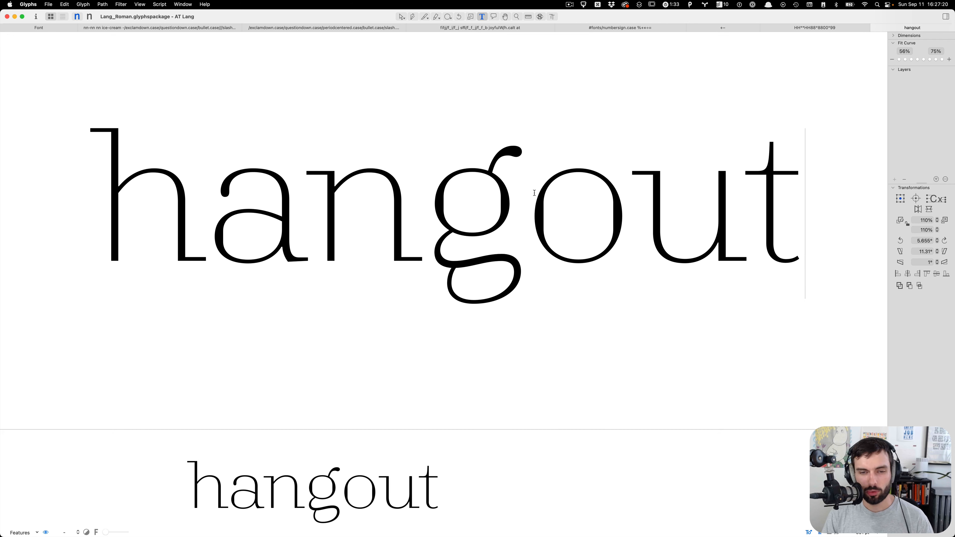
pyautogui.scroll(-5, 518, 237)
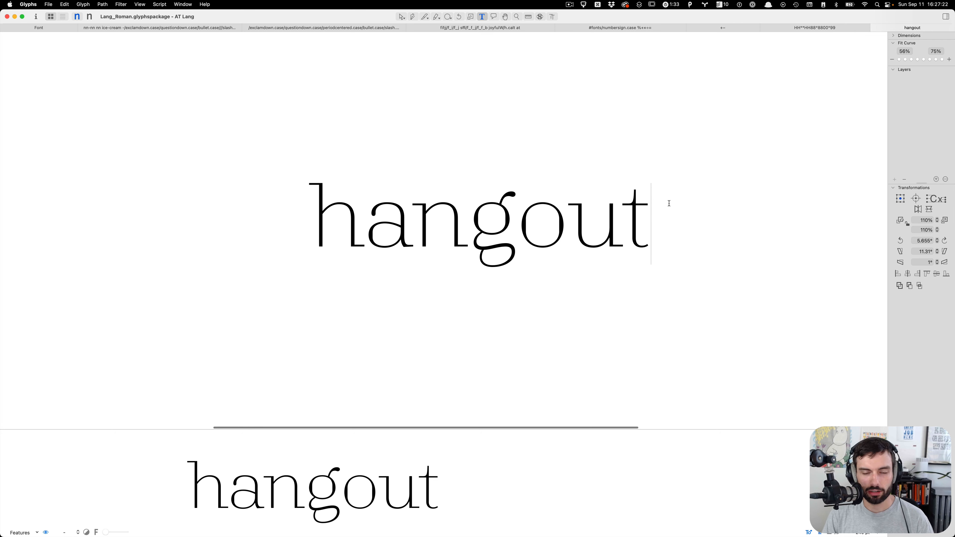
pyautogui.scroll(3, 506, 232)
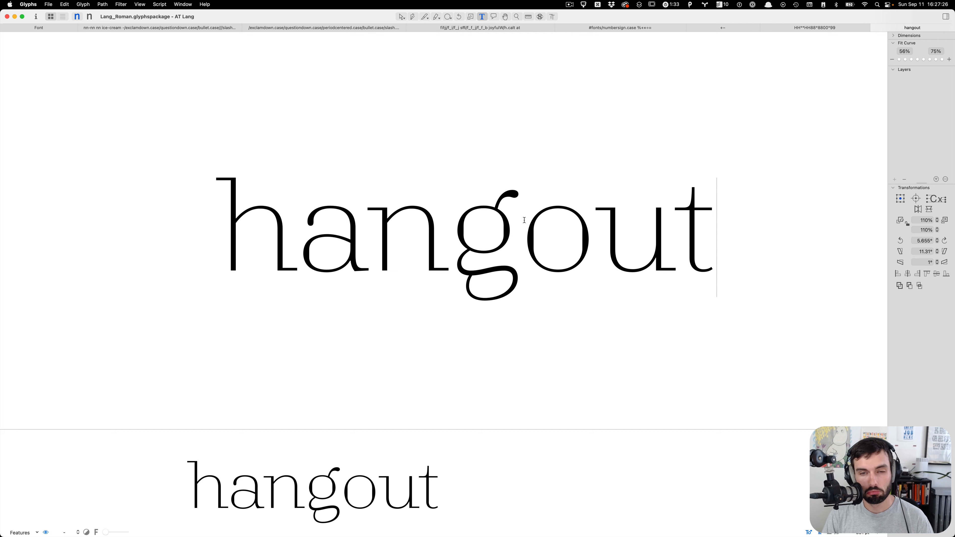
# Step: Switch to the "Planned for v0.3" GitHub issue in Safari and review its task list, from the technical and extension tasks through to release
pyautogui.press('super+Tab')
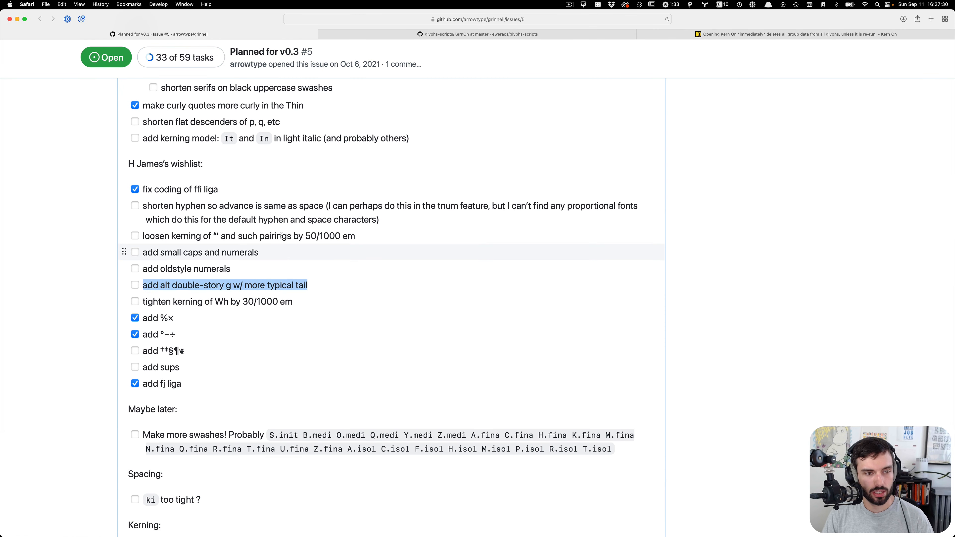
pyautogui.scroll(-3, 263, 386)
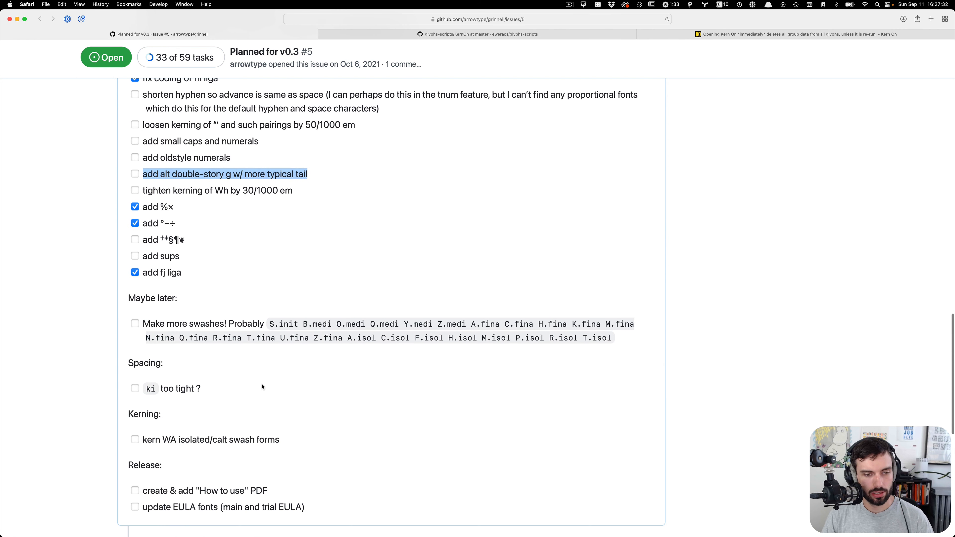
pyautogui.scroll(-2, 263, 455)
pyautogui.scroll(5, 263, 453)
pyautogui.scroll(5, 263, 454)
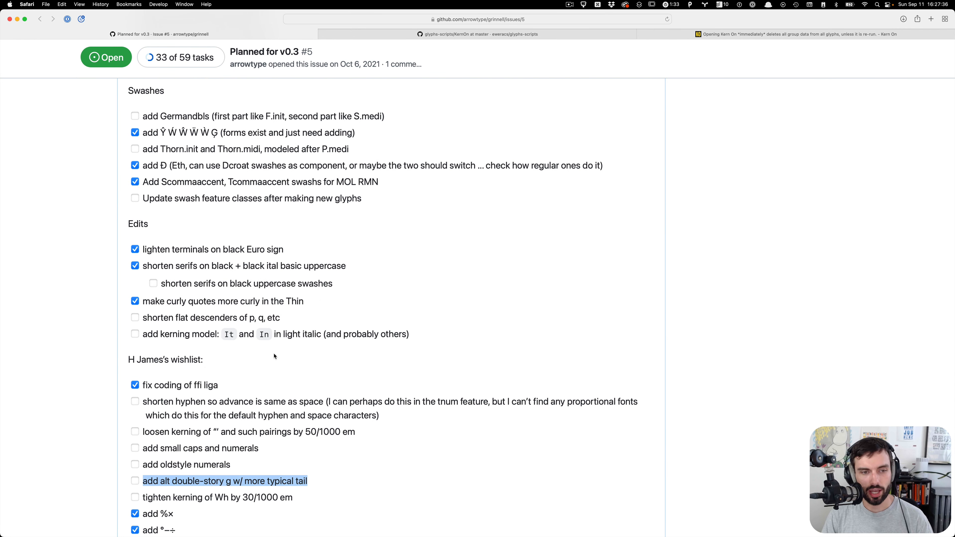
pyautogui.scroll(7, 274, 356)
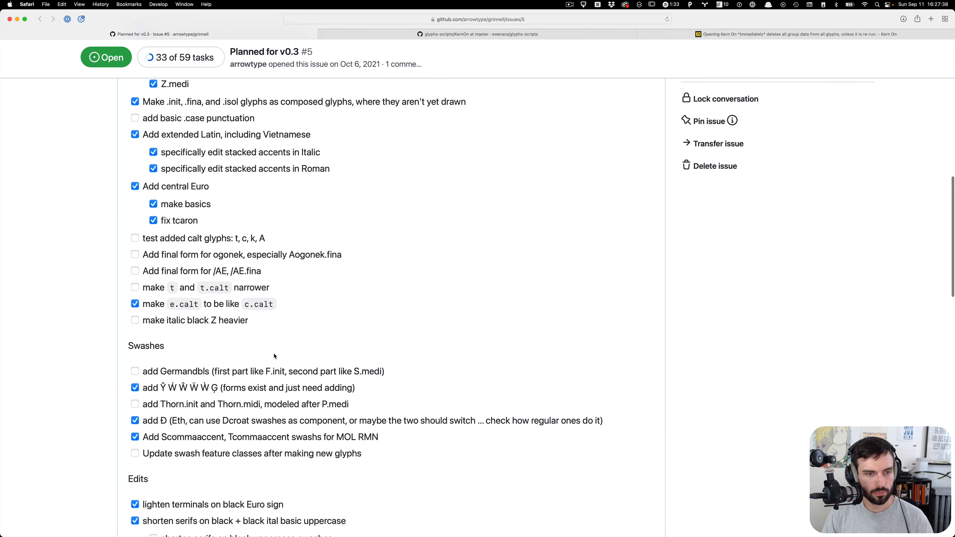
pyautogui.scroll(3, 274, 356)
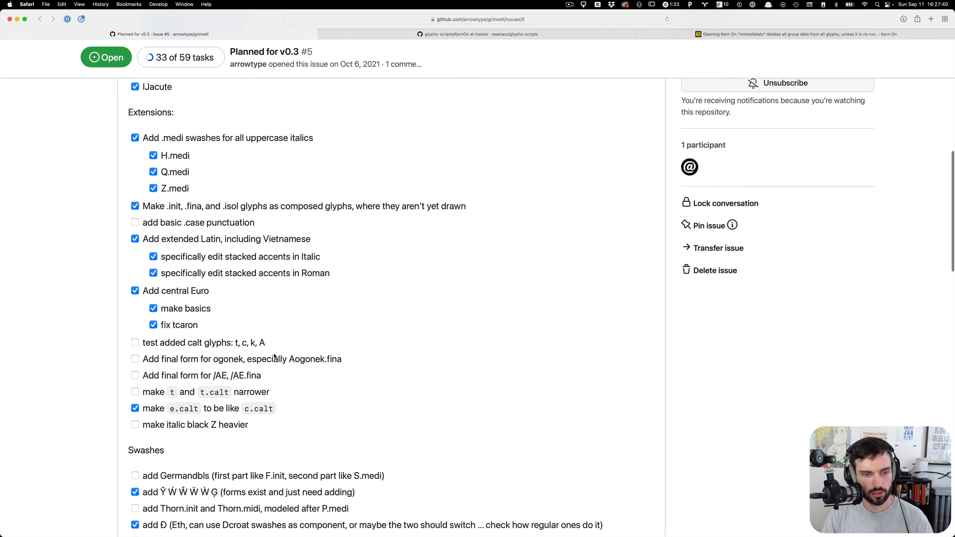
pyautogui.scroll(9, 274, 357)
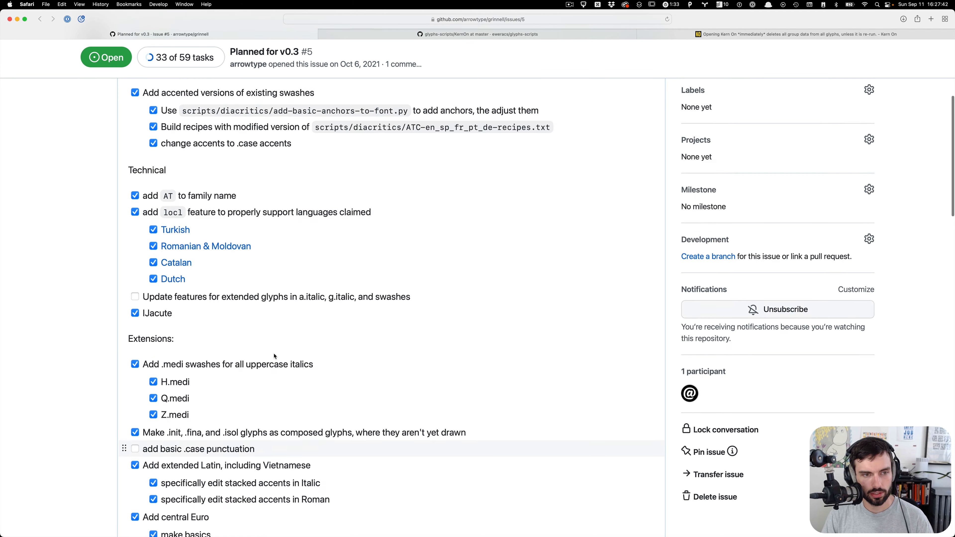
pyautogui.scroll(-19, 274, 357)
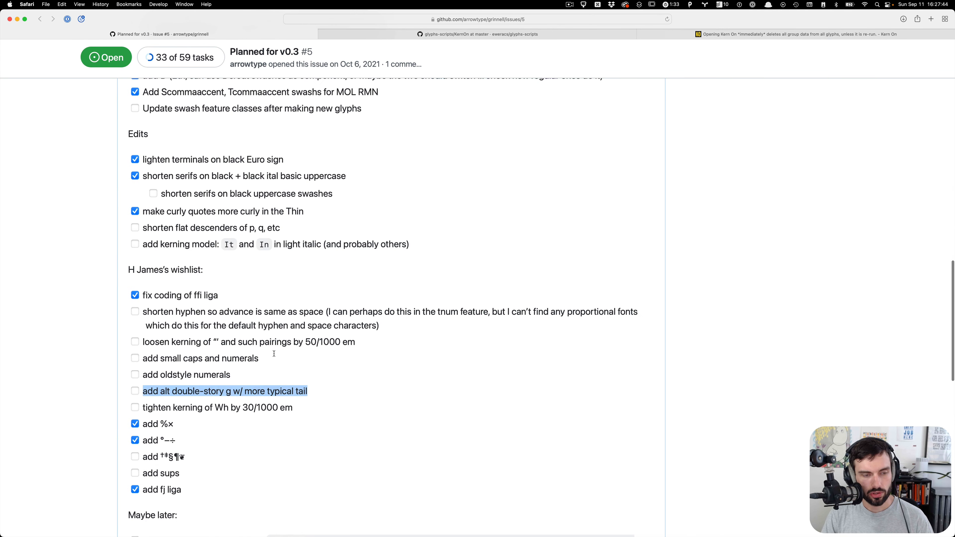
pyautogui.scroll(-6, 274, 354)
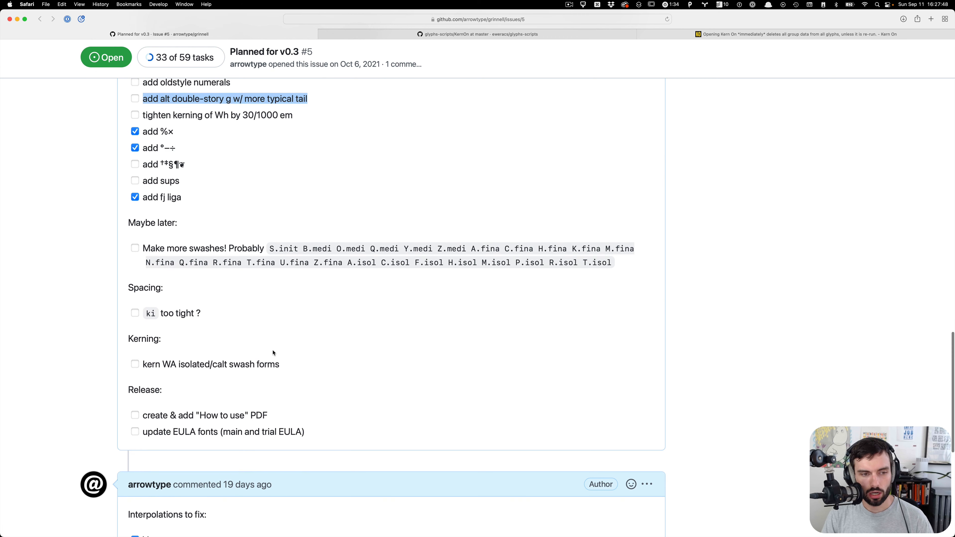
pyautogui.scroll(-2, 274, 356)
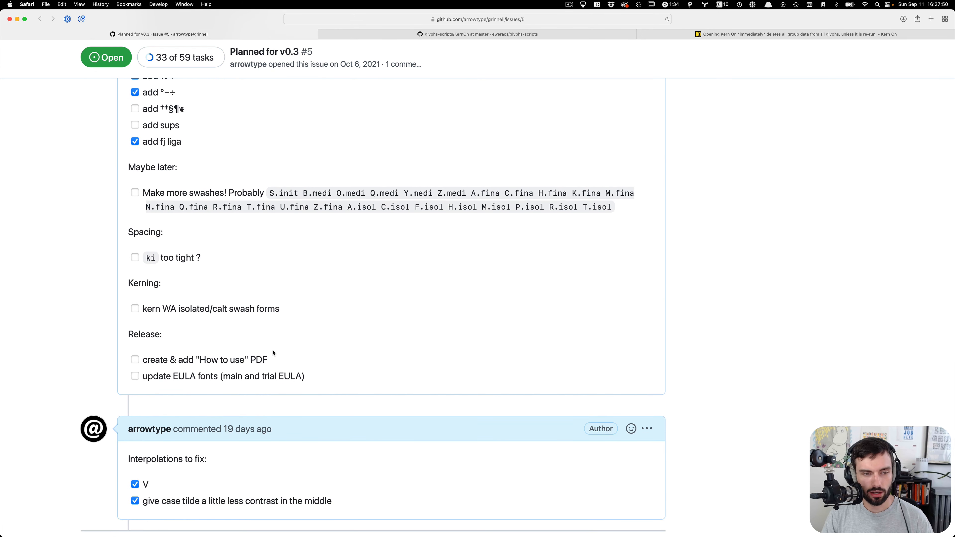
pyautogui.scroll(1, 349, 402)
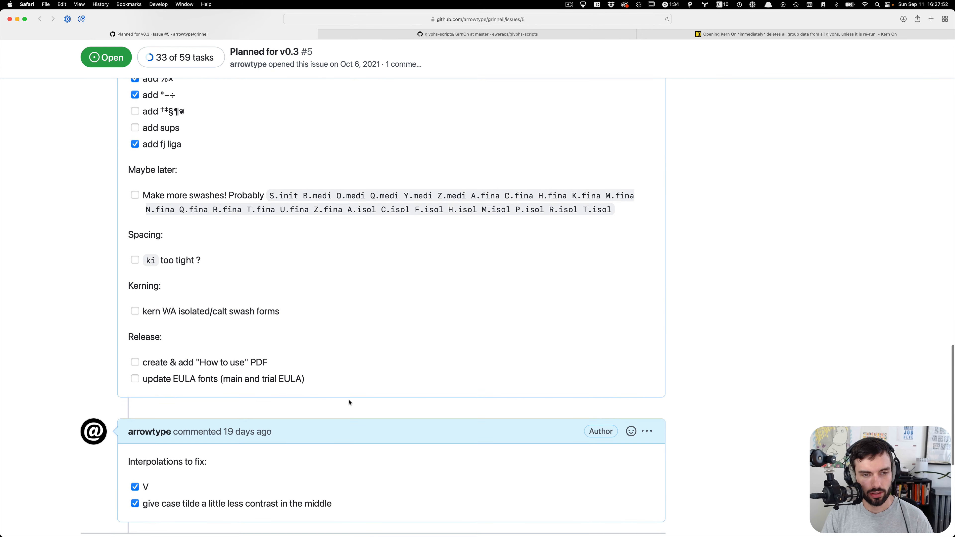
pyautogui.scroll(15, 342, 384)
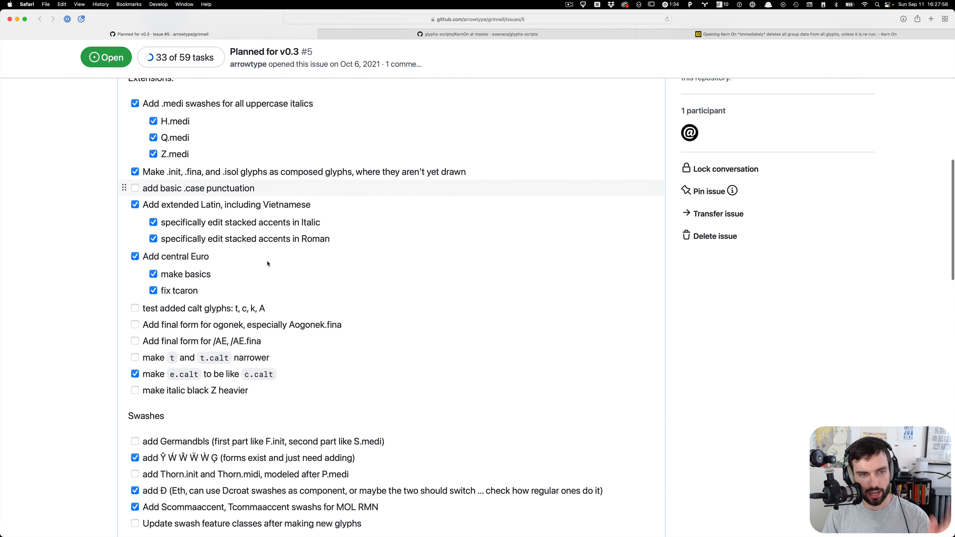
# Step: Mark the "add basic .case punctuation" task under Extensions as completed
pyautogui.hotkey('ctrl', 'Right')
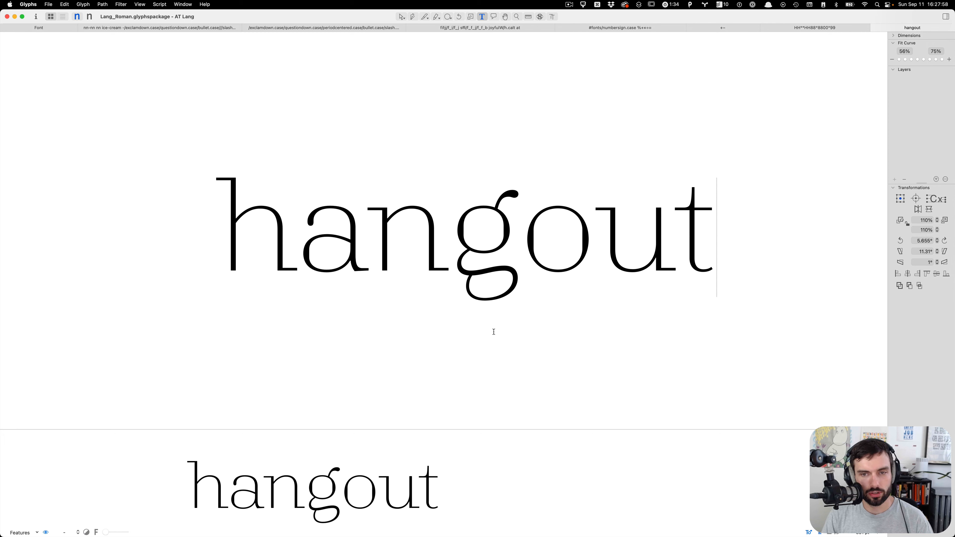
pyautogui.hotkey('ctrl', 'Left')
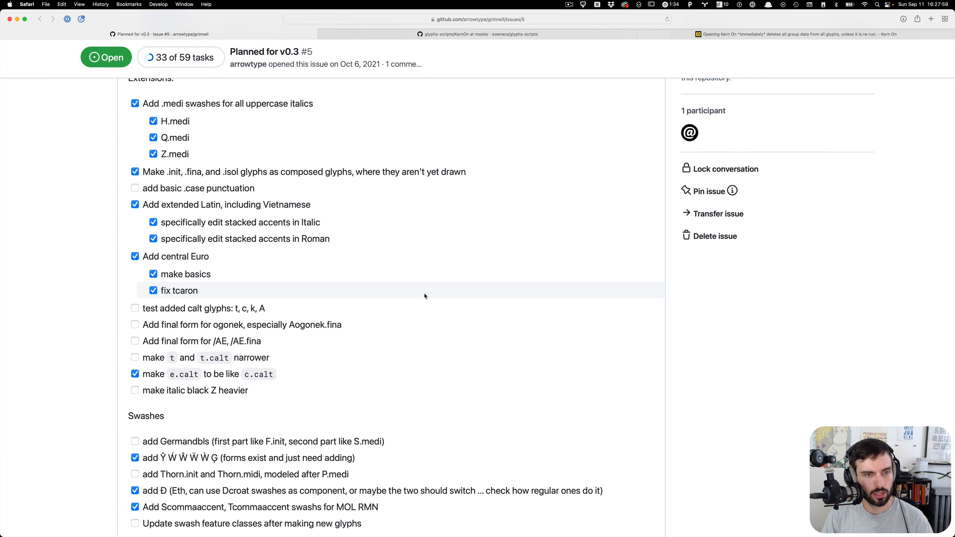
pyautogui.click(136, 188)
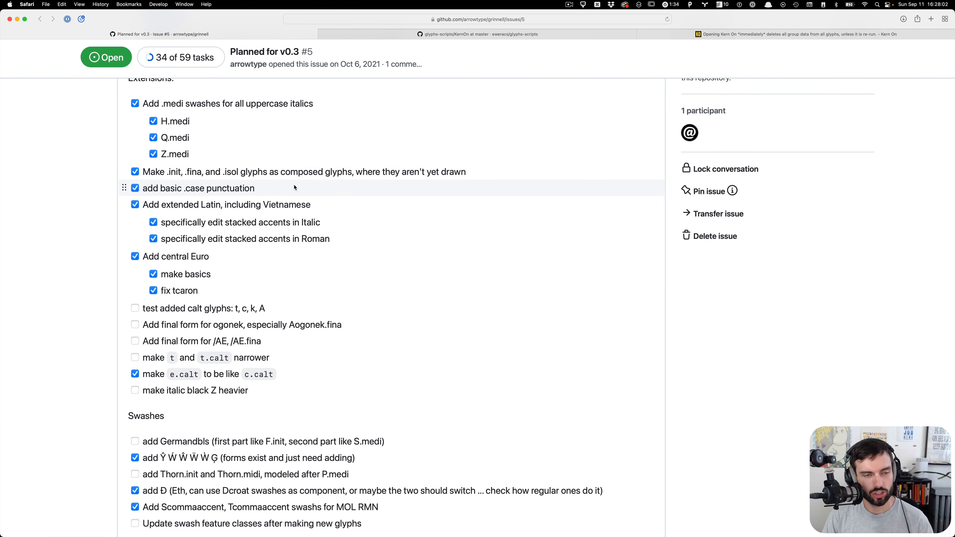
# Step: Switch back to Lang_Roman in Glyphs and close the "hangout" edit tab and the degree test tab starting with "HH"
pyautogui.hotkey('ctrl', 'Right')
pyautogui.scroll(-5, 576, 364)
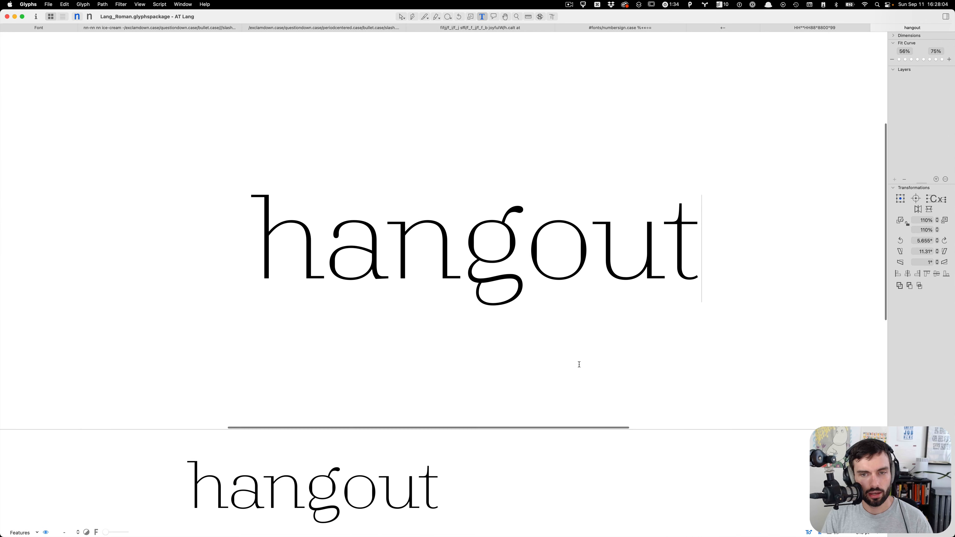
pyautogui.press('super+w')
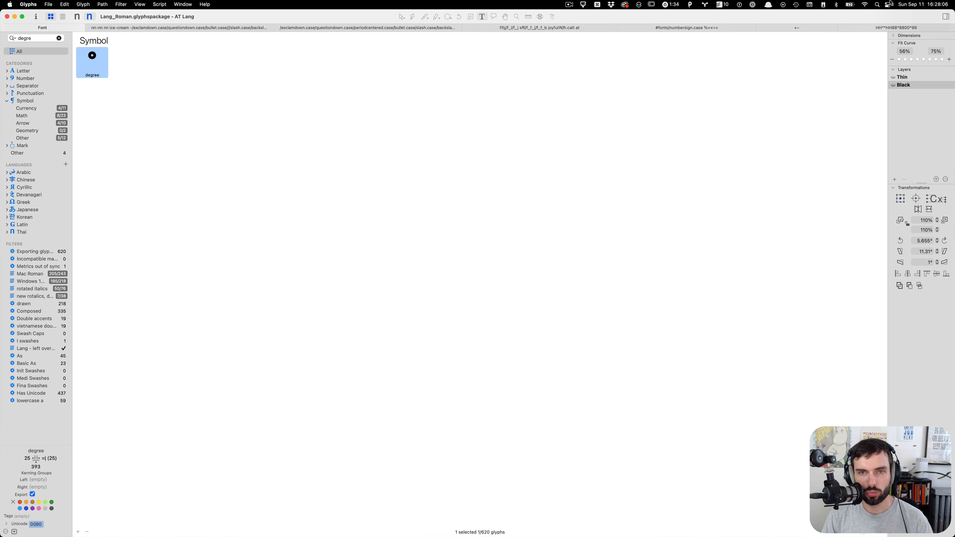
pyautogui.click(881, 26)
pyautogui.press('super+w')
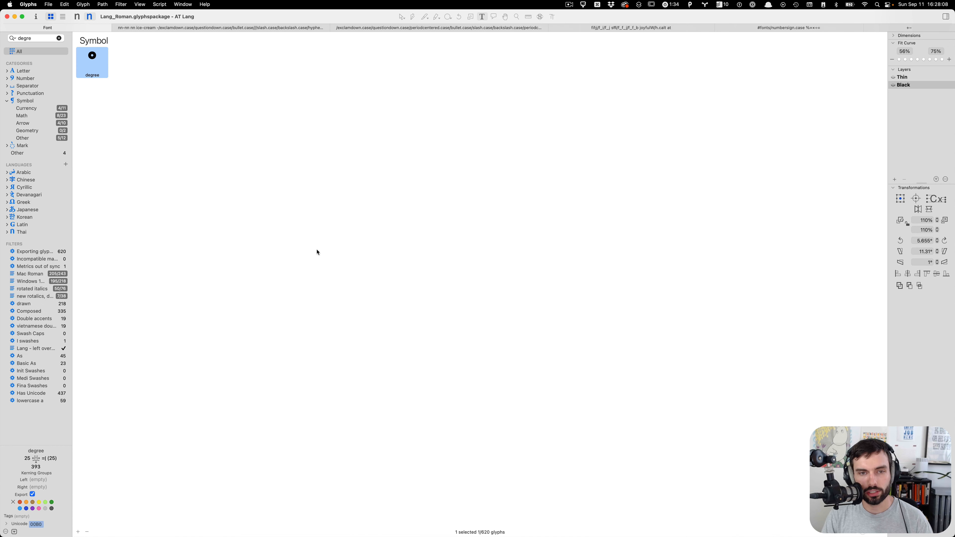
# Step: Close the "#fonts" symbols tab, the short symbols tab and the ligature test tab containing "joyfulWhat"
pyautogui.click(802, 28)
pyautogui.scroll(-5, 736, 173)
pyautogui.scroll(3, 735, 173)
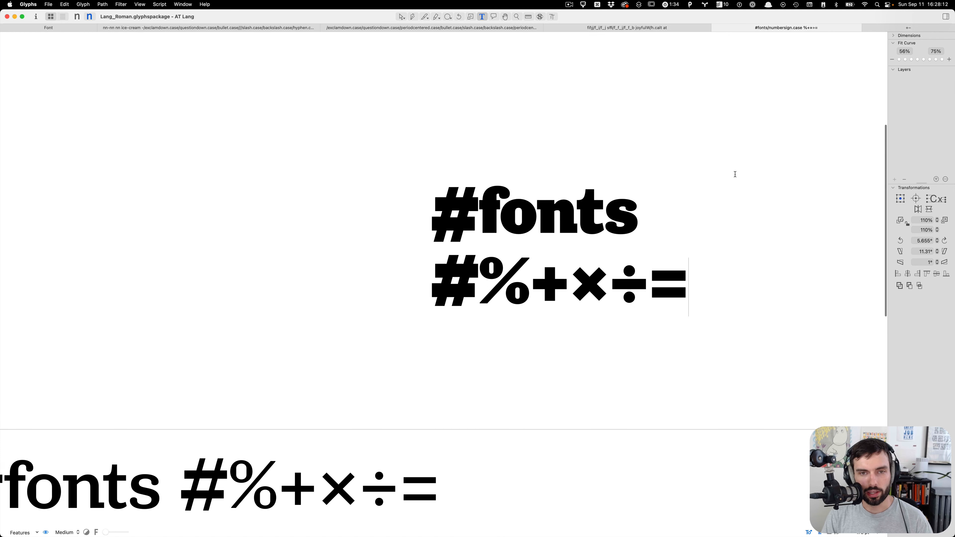
pyautogui.press('super+w')
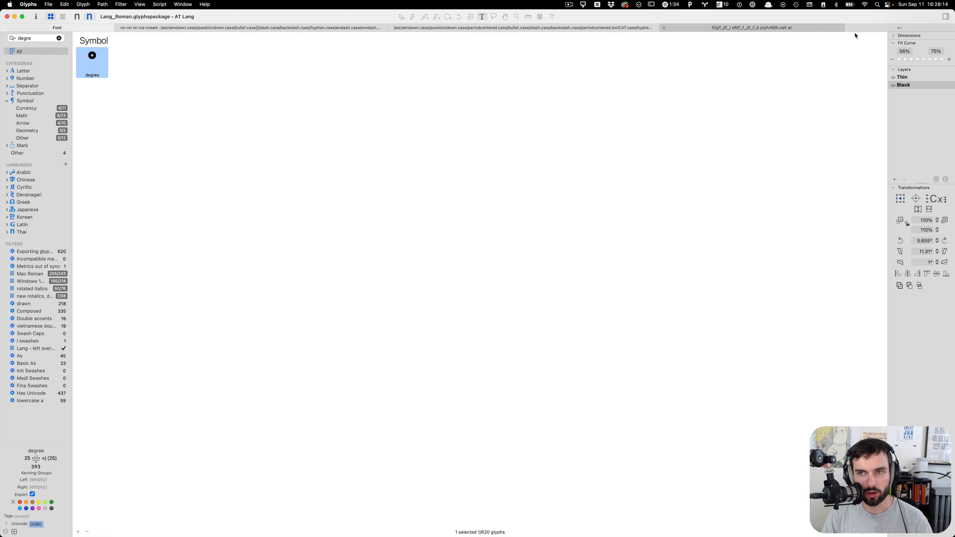
pyautogui.click(878, 27)
pyautogui.press('super+w')
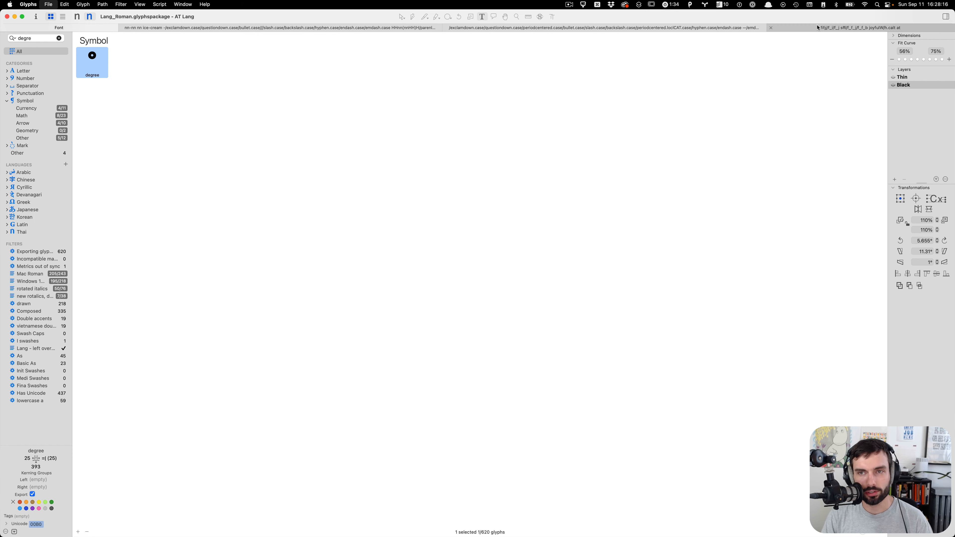
pyautogui.click(818, 27)
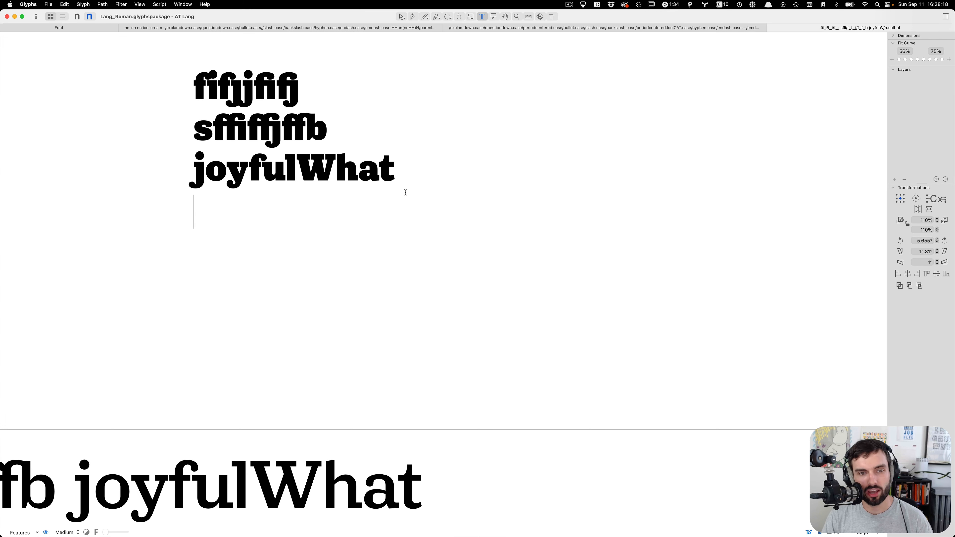
pyautogui.press('super+w')
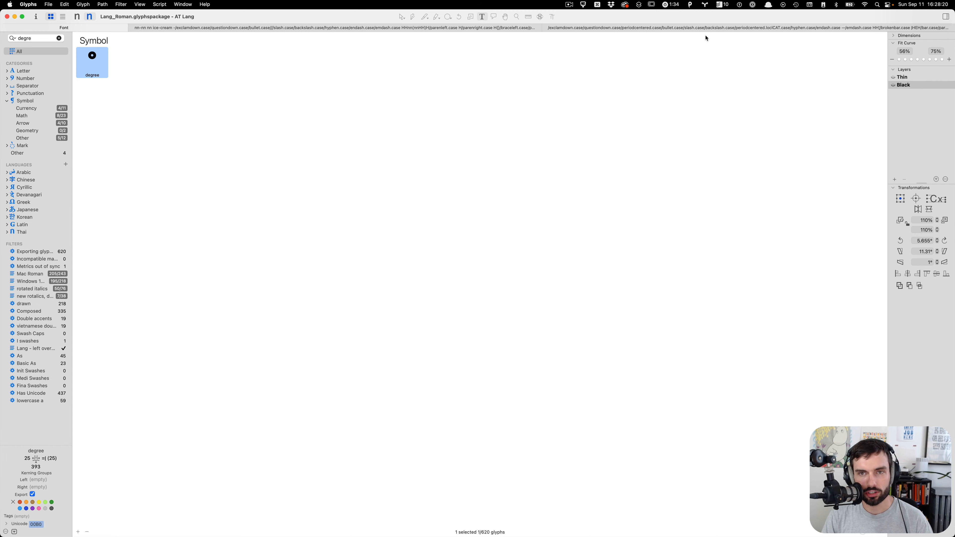
# Step: Clear the "degre" glyph search and look through the full glyph set in the font overview
pyautogui.click(59, 38)
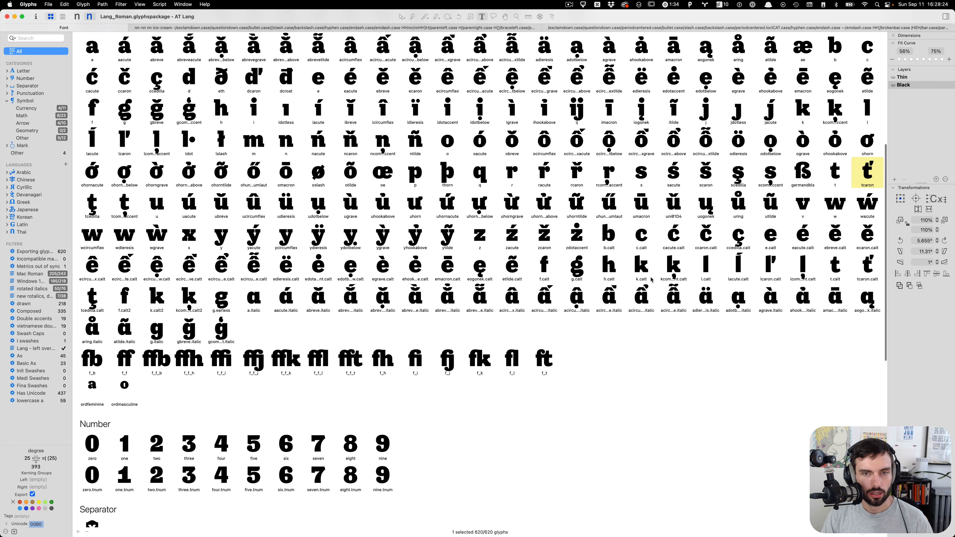
pyautogui.scroll(7, 651, 280)
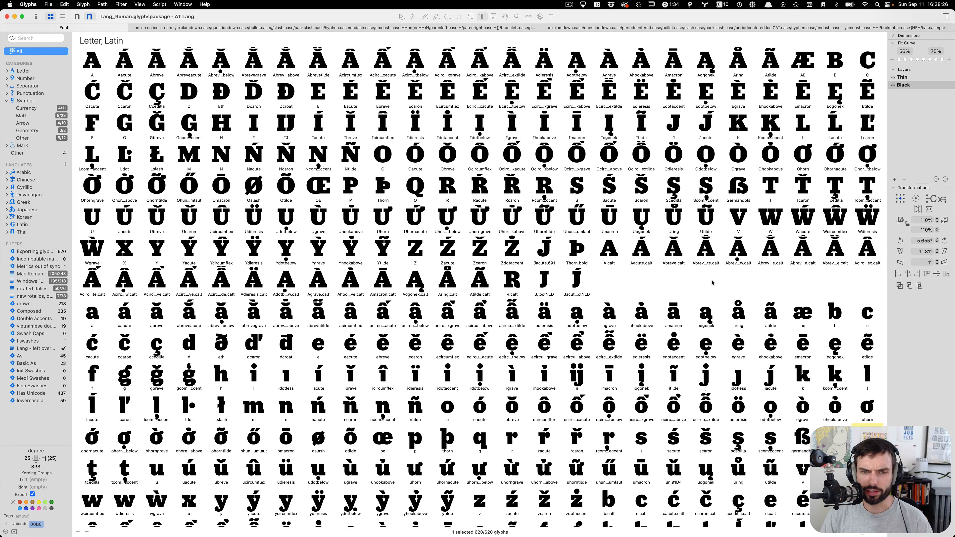
pyautogui.scroll(-5, 724, 281)
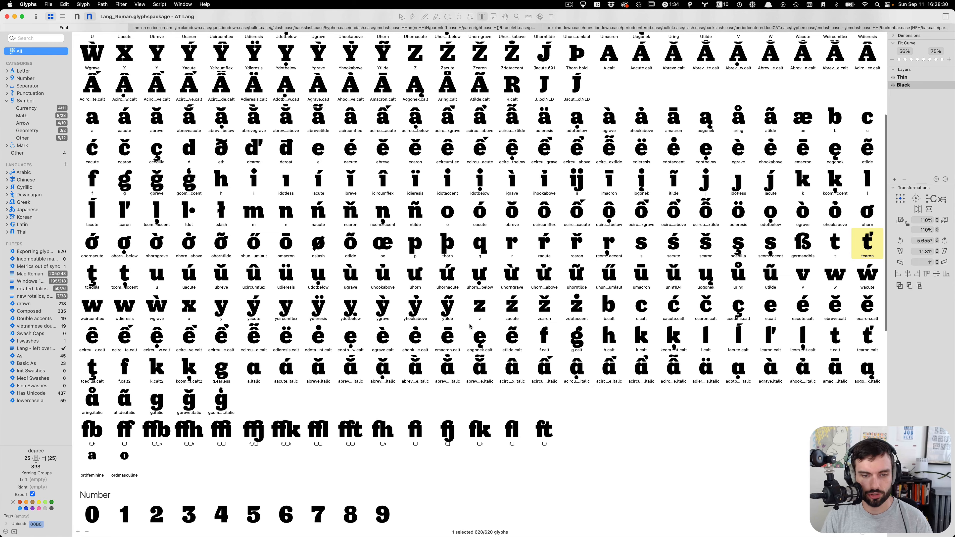
pyautogui.scroll(-10, 485, 254)
pyautogui.scroll(4, 558, 346)
pyautogui.scroll(20, 557, 347)
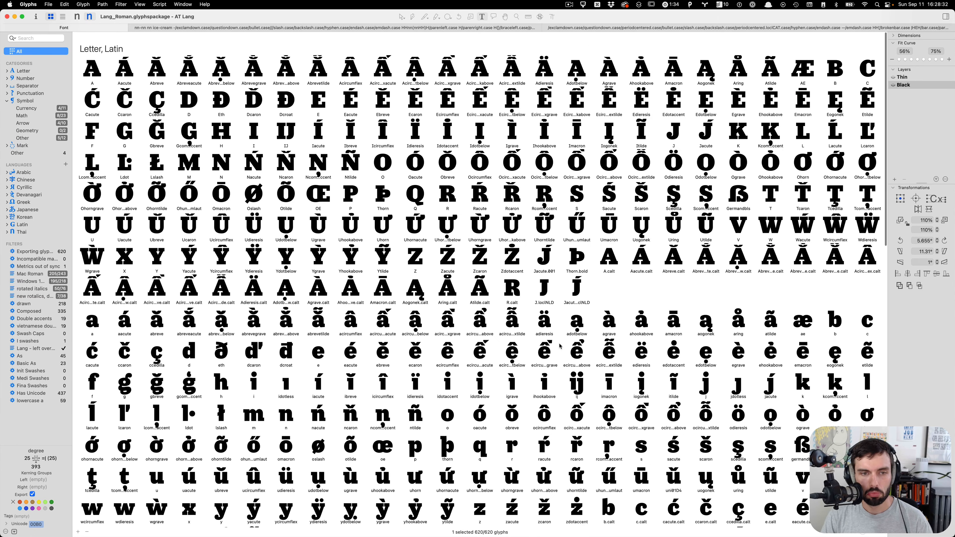